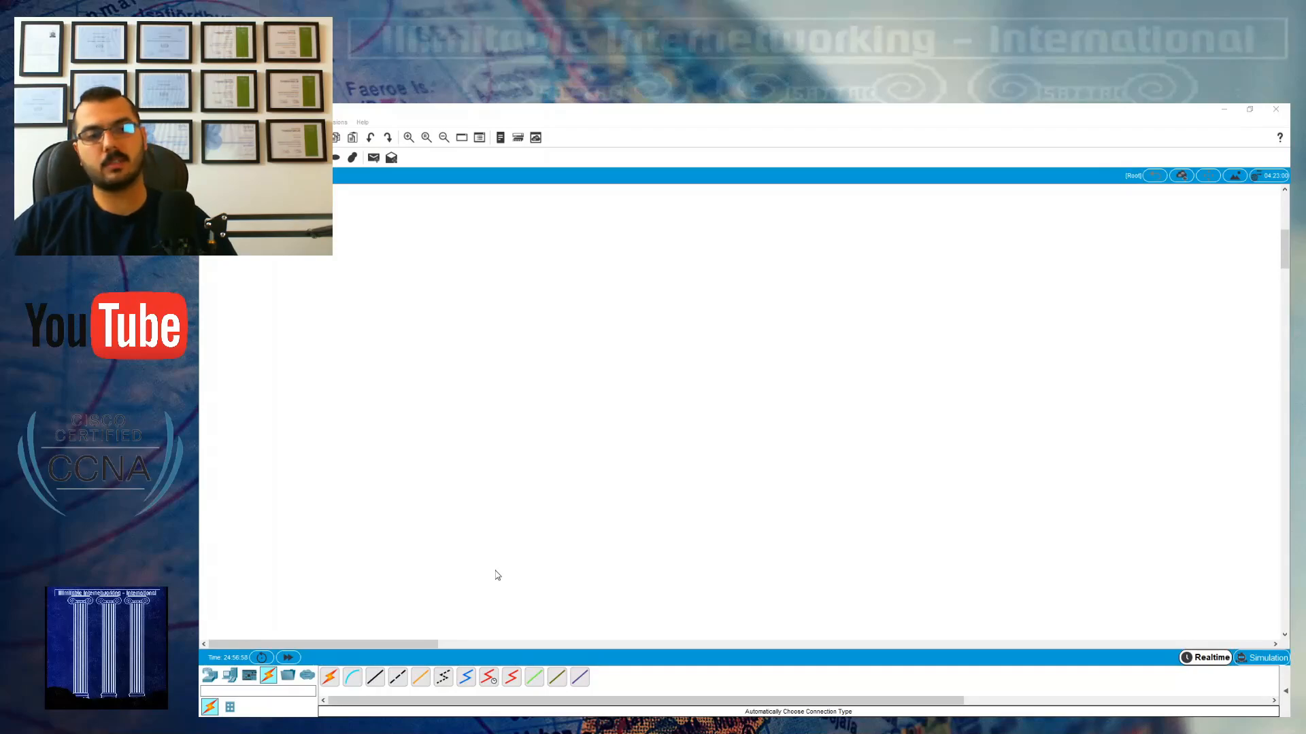
- Place a 3560-24PS multilayer switch in the upper middle of the empty workspace
left_click(214, 677)
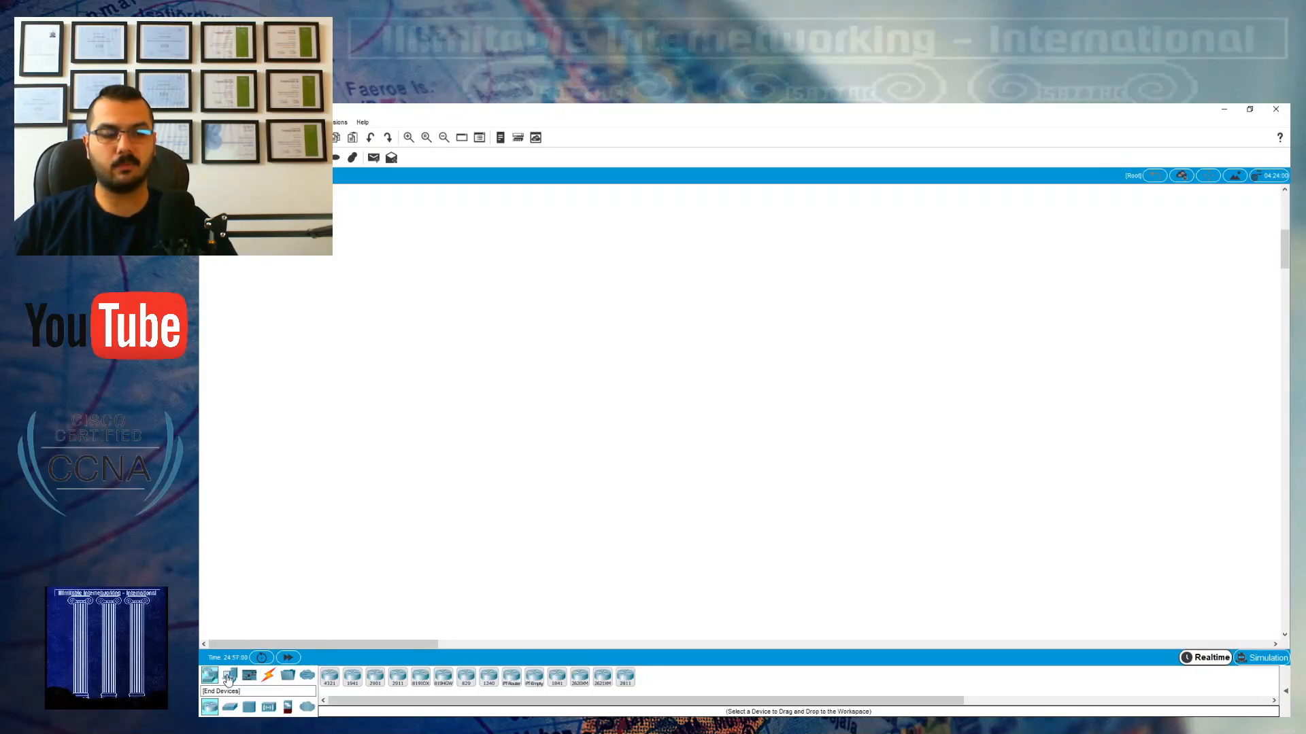
left_click(229, 677)
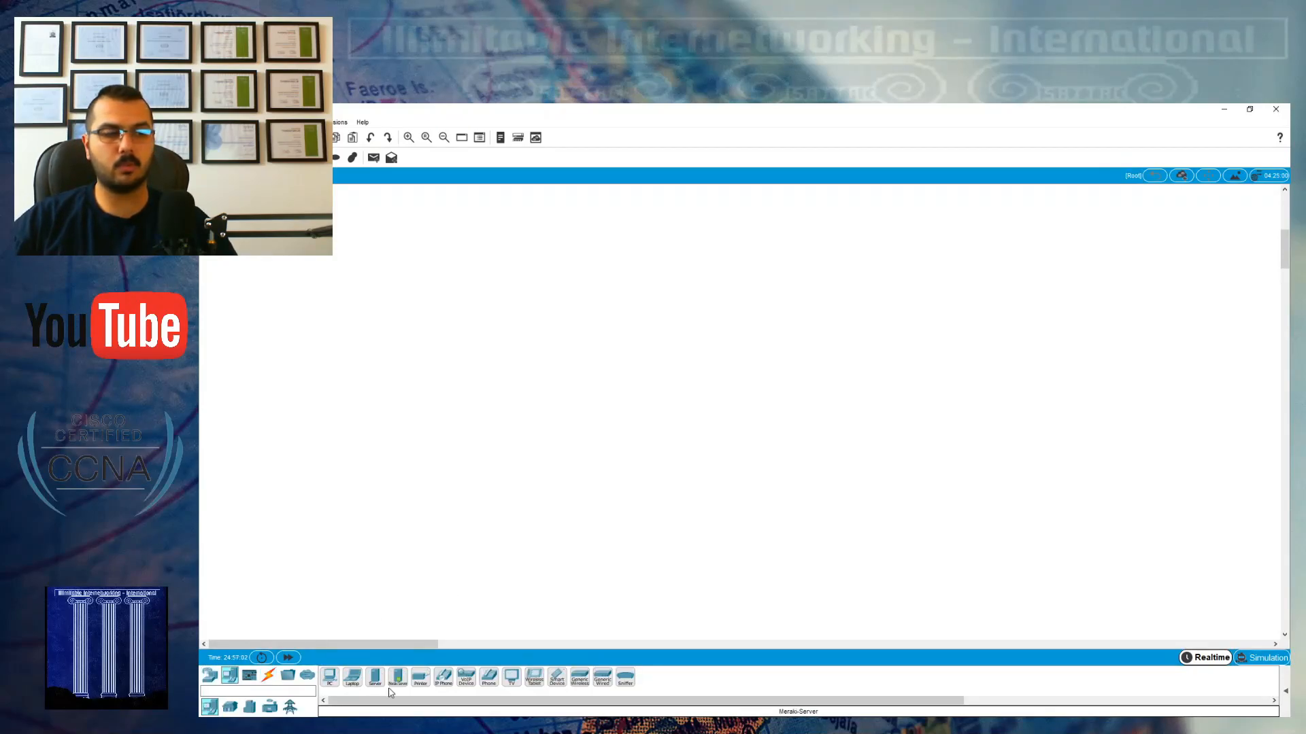
left_click(210, 676)
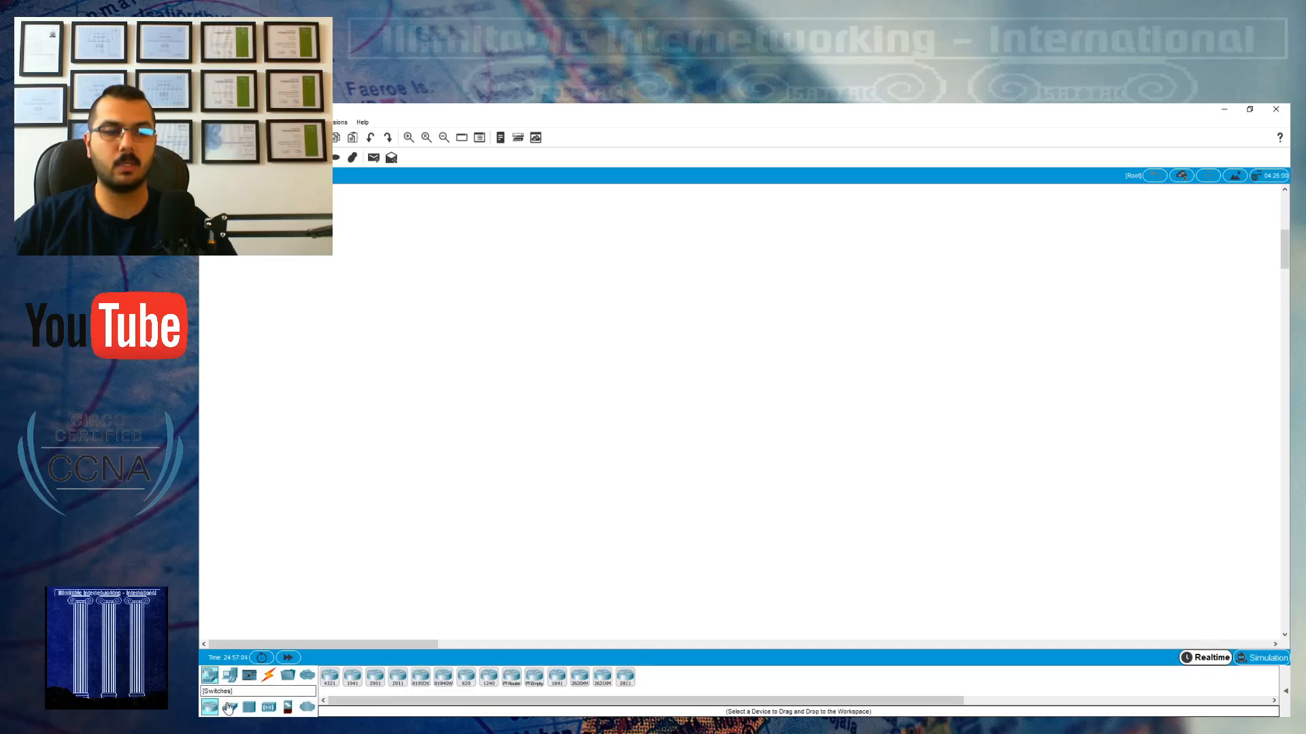
left_click(229, 708)
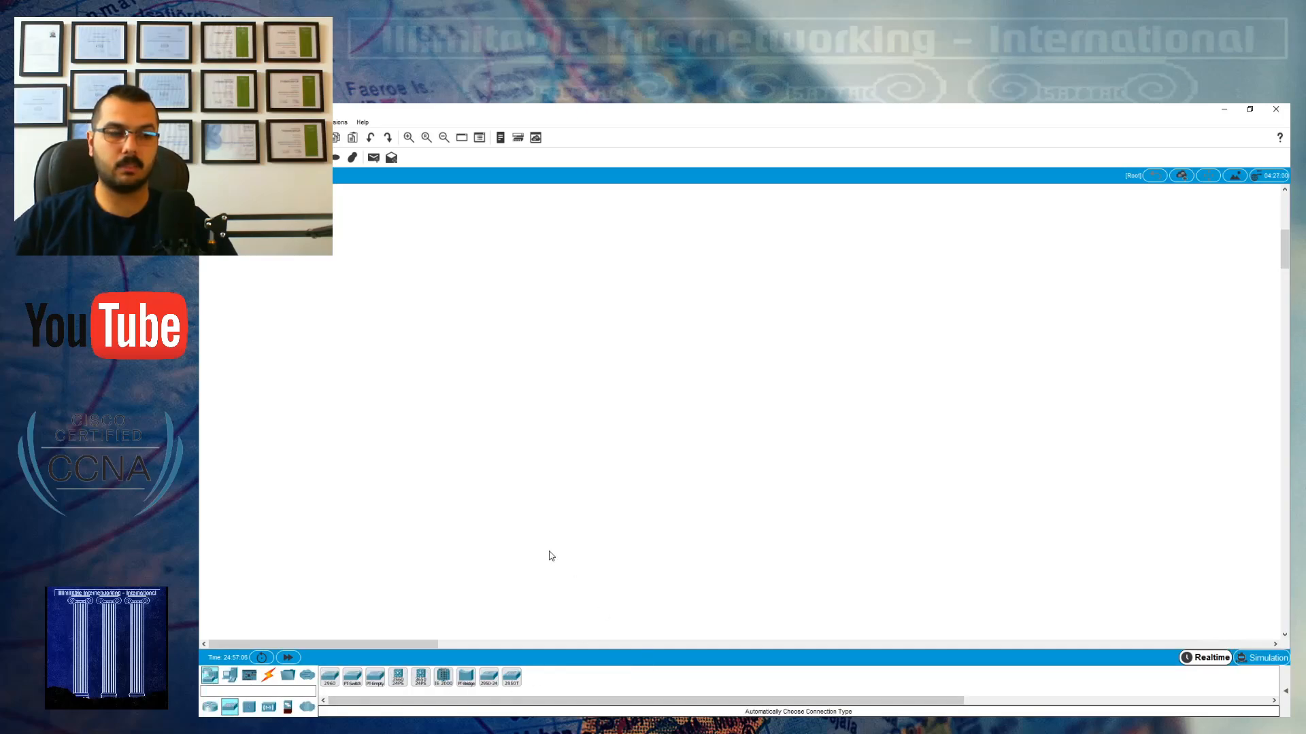
left_click(398, 676)
left_click(494, 357)
left_click_drag(497, 360, 477, 360)
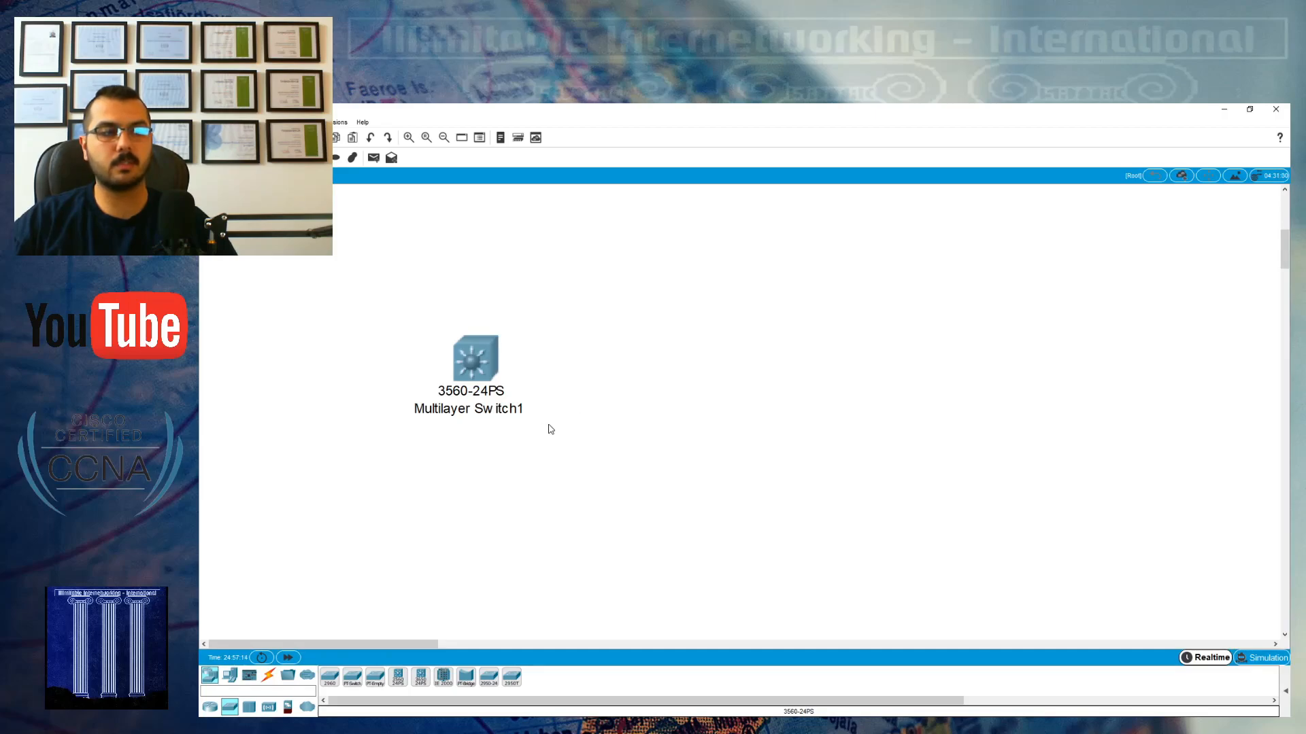
- Add two 2960 switches below the multilayer switch, one on either side of it
left_click(330, 677)
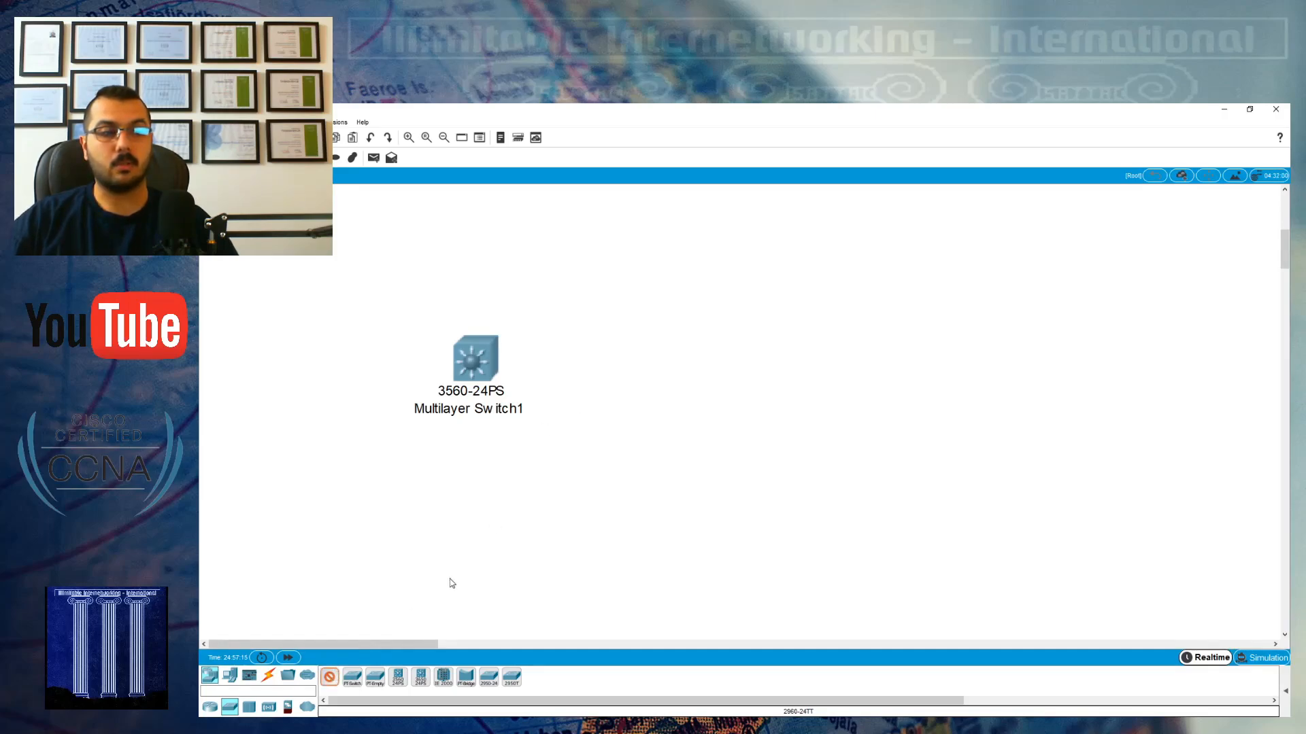
left_click(612, 480)
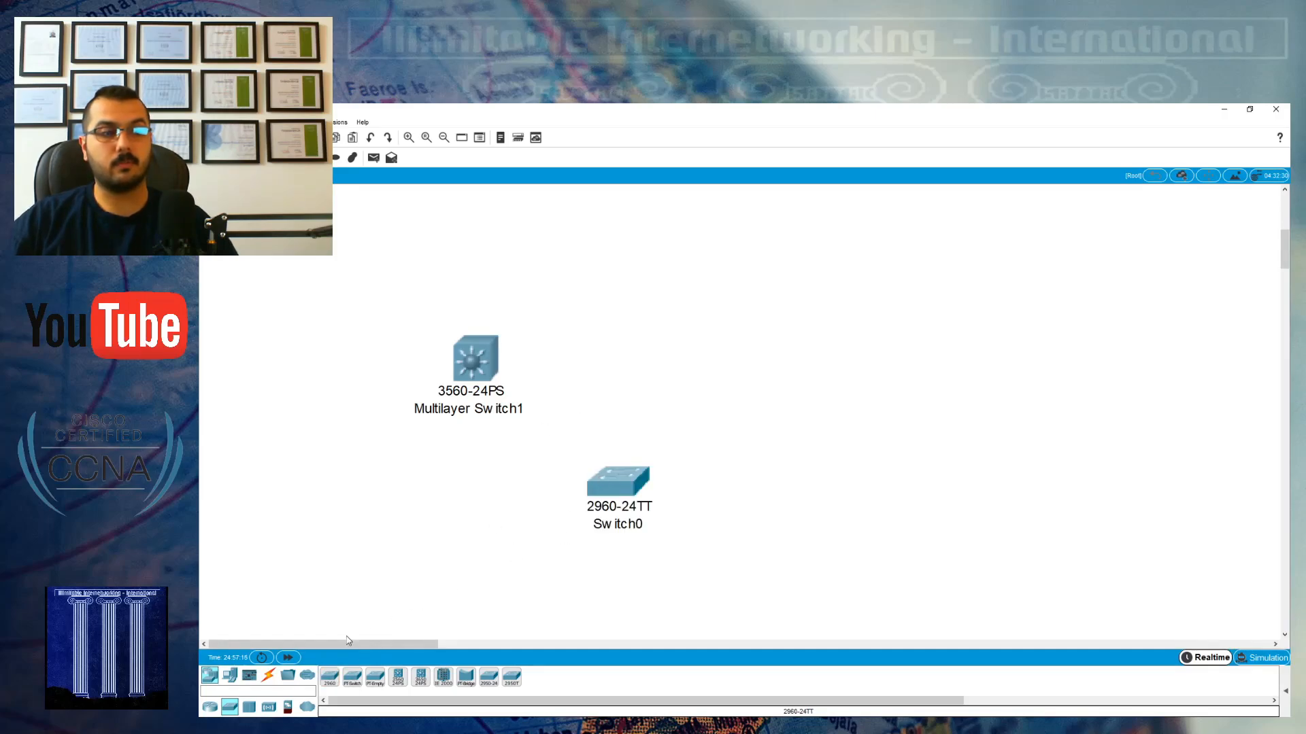
left_click(330, 677)
left_click(312, 503)
left_click_drag(311, 506, 349, 450)
left_click_drag(610, 489, 561, 448)
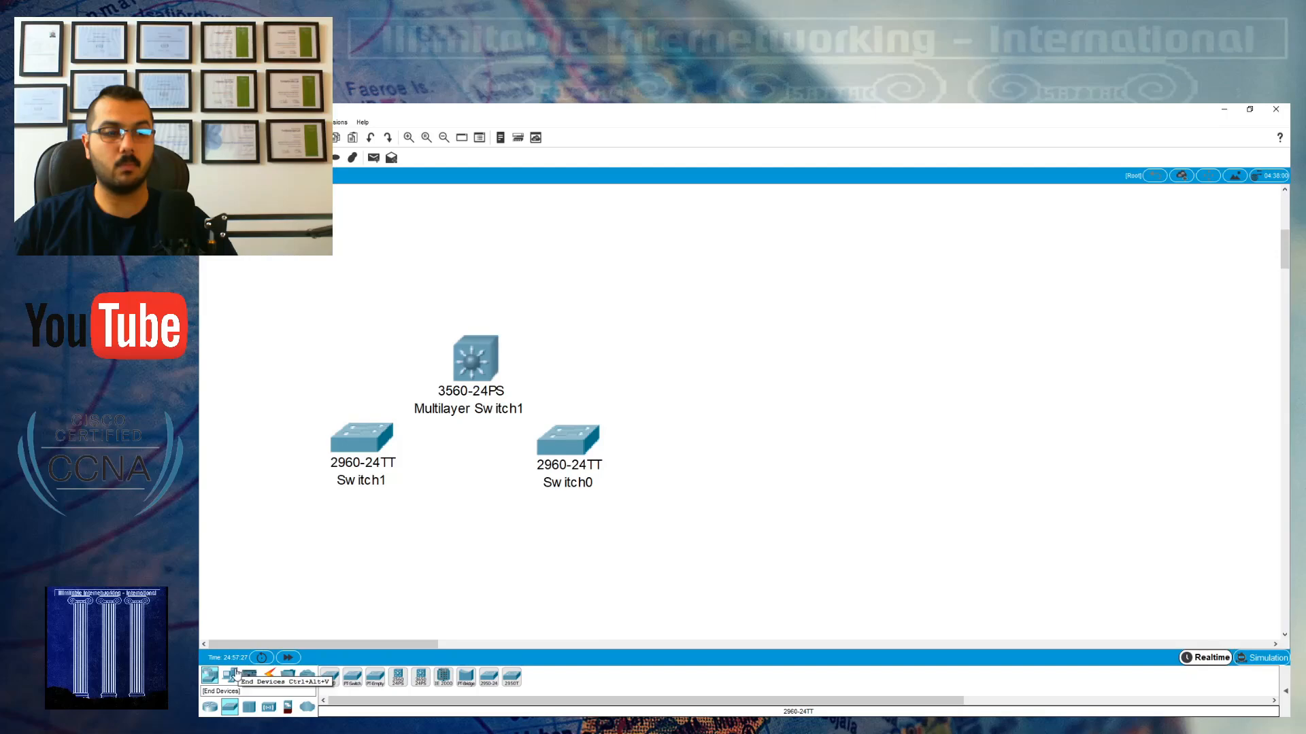
- Add two PCs around the left 2960 switch, one to its lower left and one below it
left_click(232, 675)
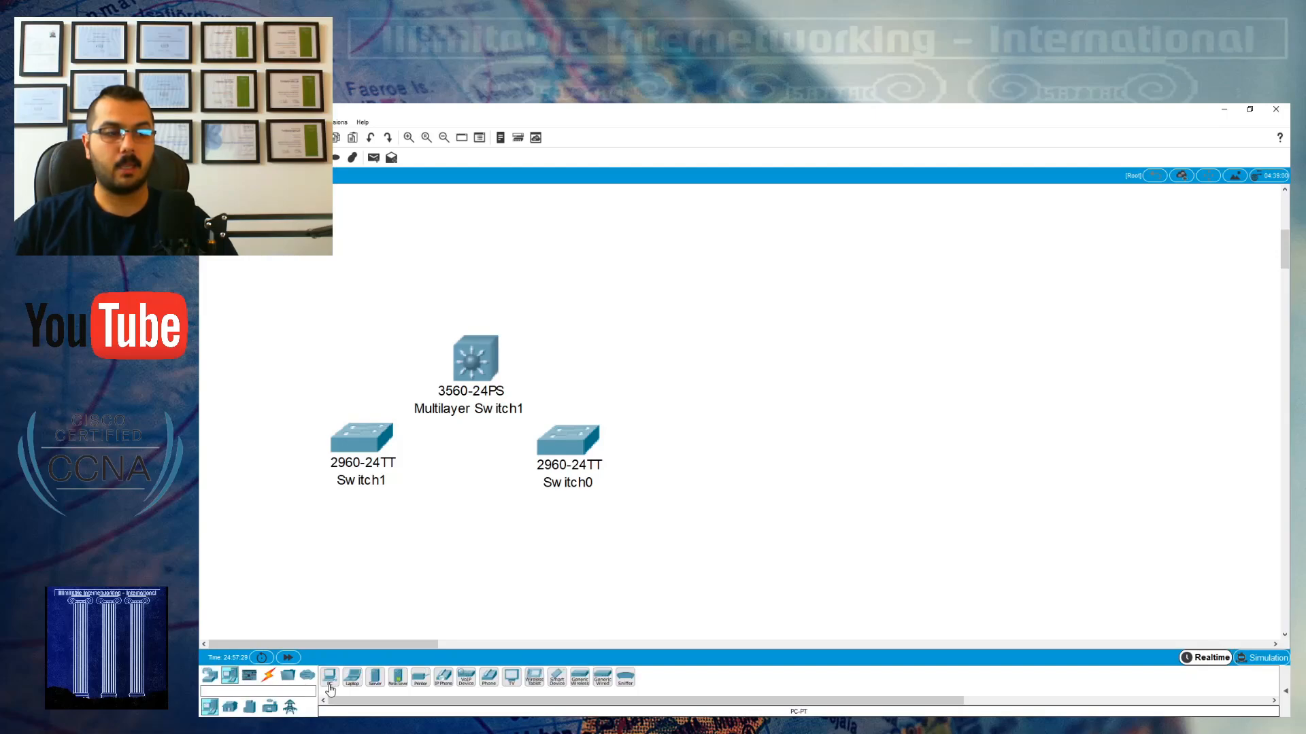
left_click(268, 482)
left_click_drag(267, 482, 245, 483)
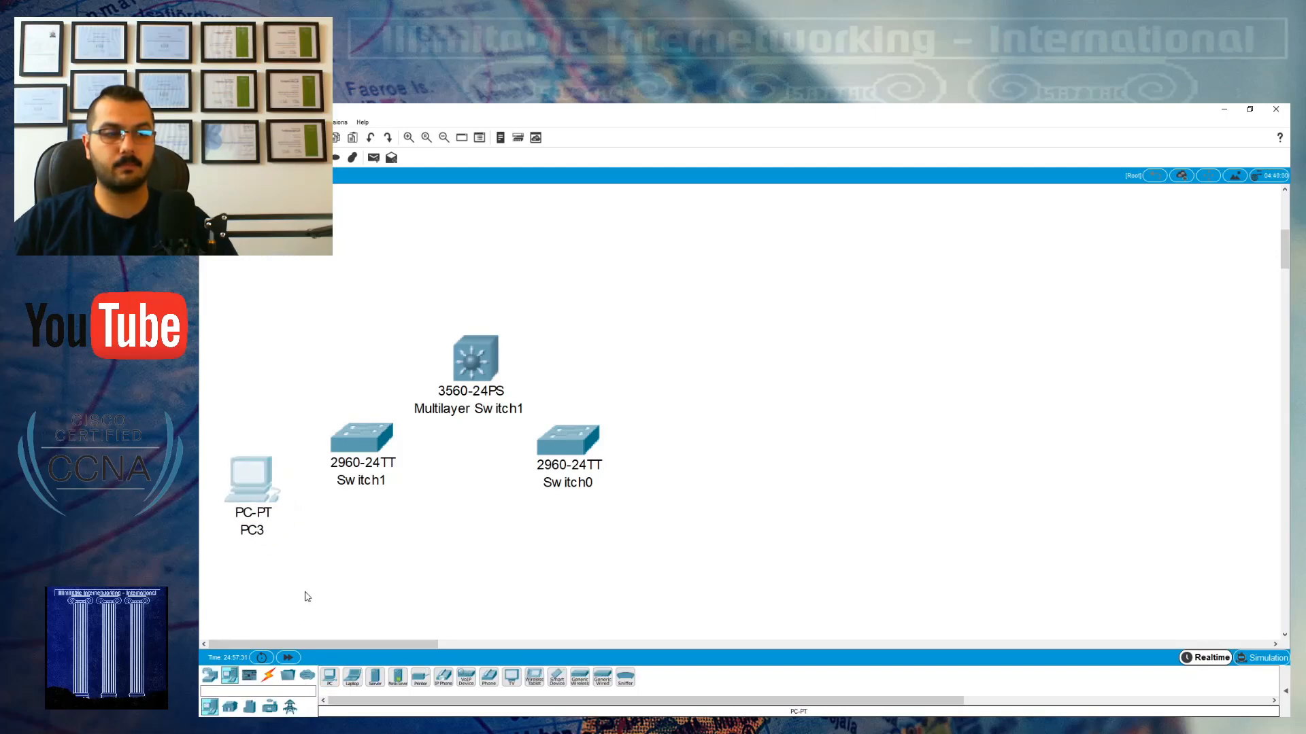
left_click(328, 680)
left_click(330, 590)
left_click_drag(330, 590, 321, 564)
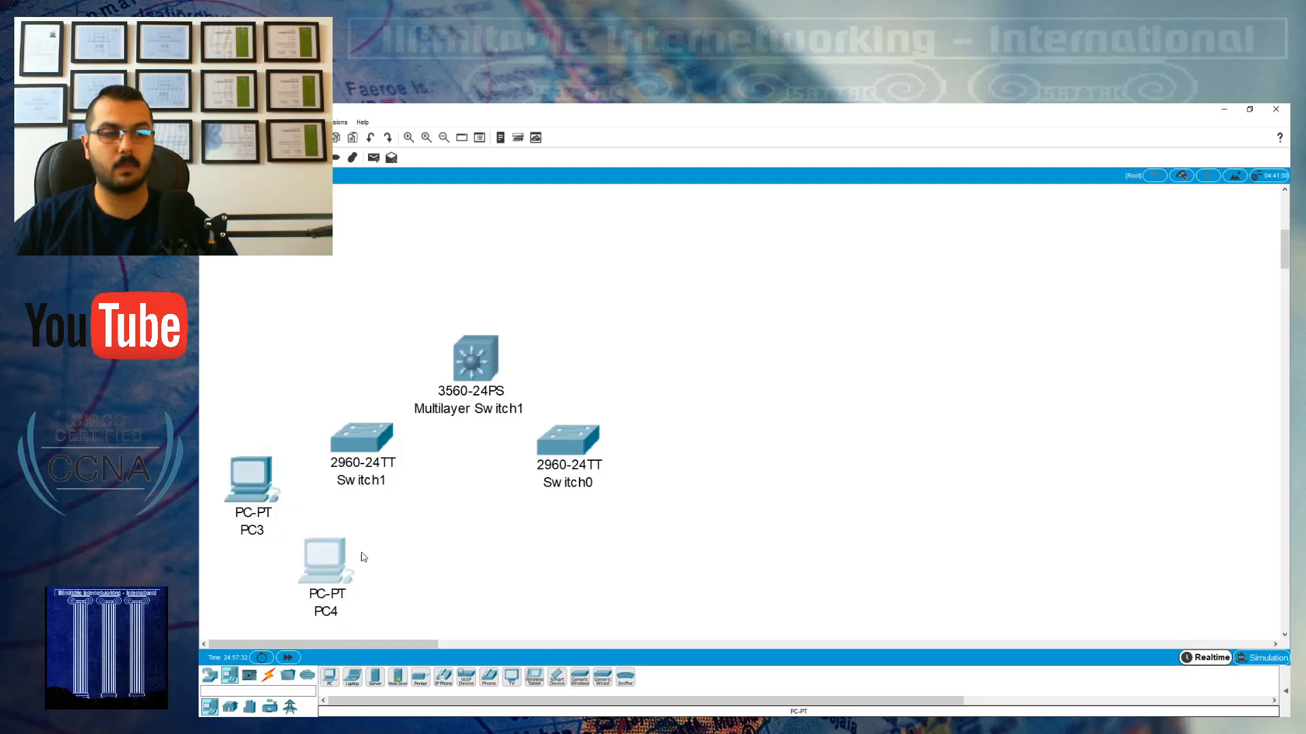
- Add two laptops around the right 2960 switch, one to its lower right and one below it
left_click(352, 677)
left_click(675, 504)
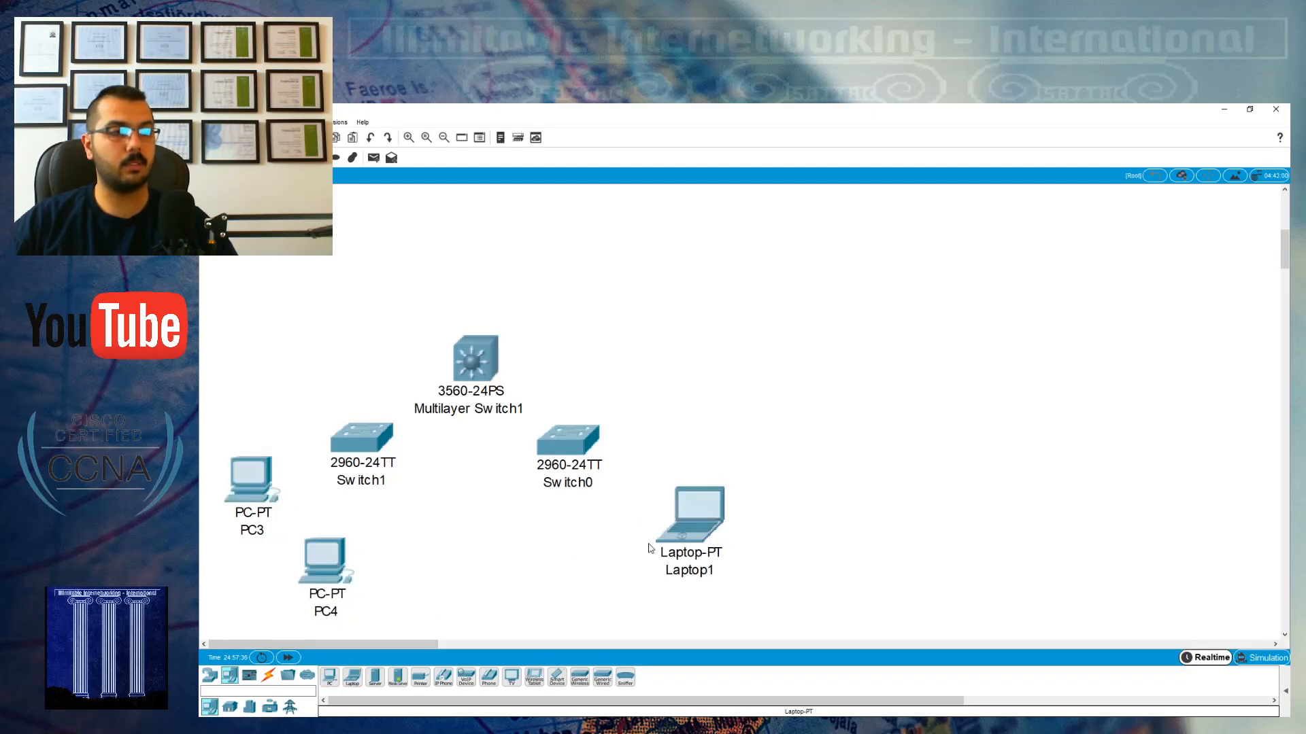
left_click(352, 677)
left_click(602, 546)
left_click_drag(604, 562, 570, 569)
left_click_drag(676, 537, 696, 508)
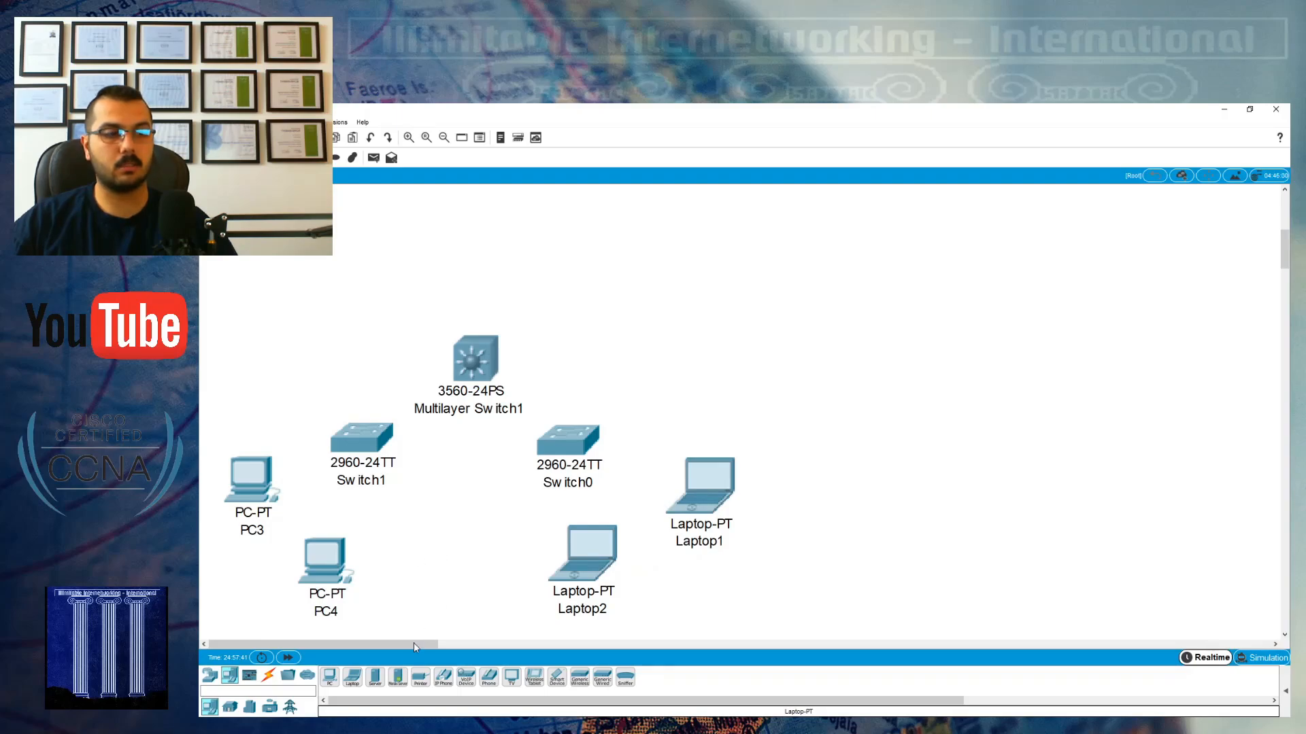
- Place a server directly above the multilayer switch
left_click(376, 680)
left_click(455, 234)
left_click_drag(457, 242, 473, 241)
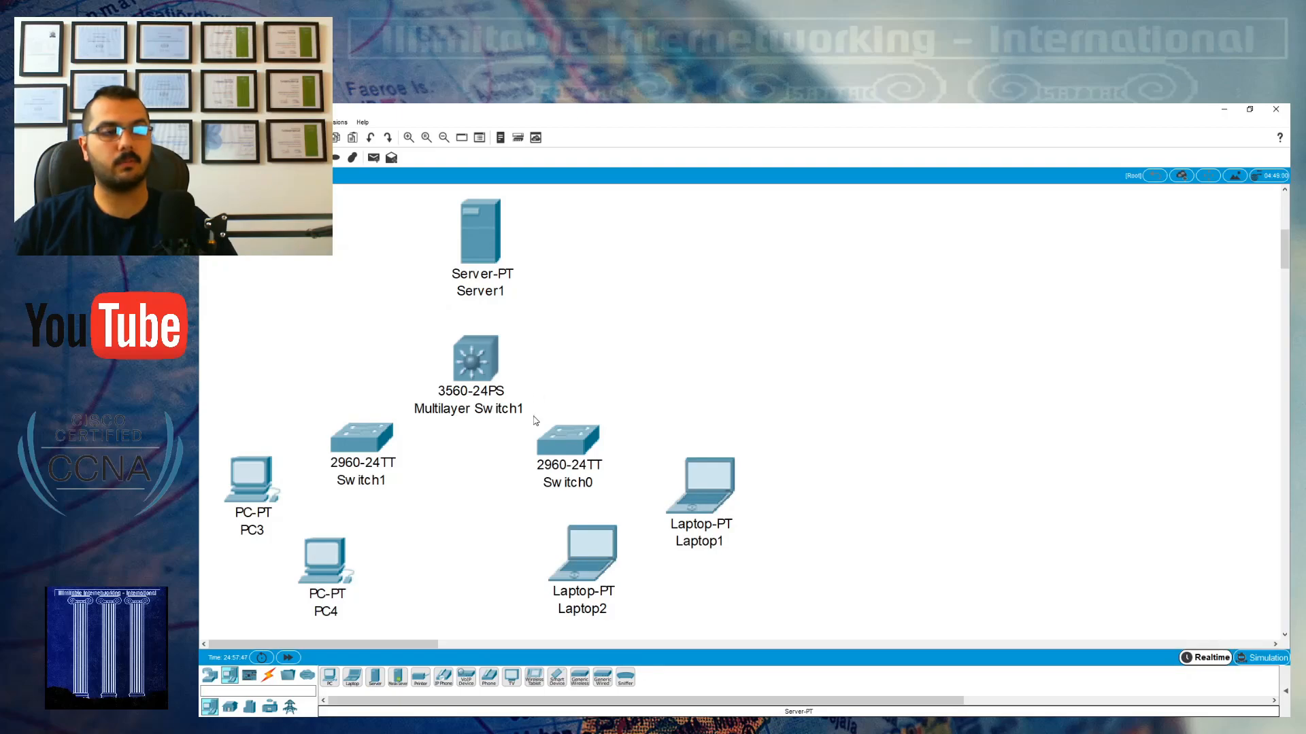
- Connect the multilayer switch to the server and to both 2960 switches using the automatically chosen connection type
left_click(268, 675)
left_click(329, 676)
left_click(467, 356)
left_click(474, 236)
left_click(329, 677)
left_click(467, 361)
left_click(363, 437)
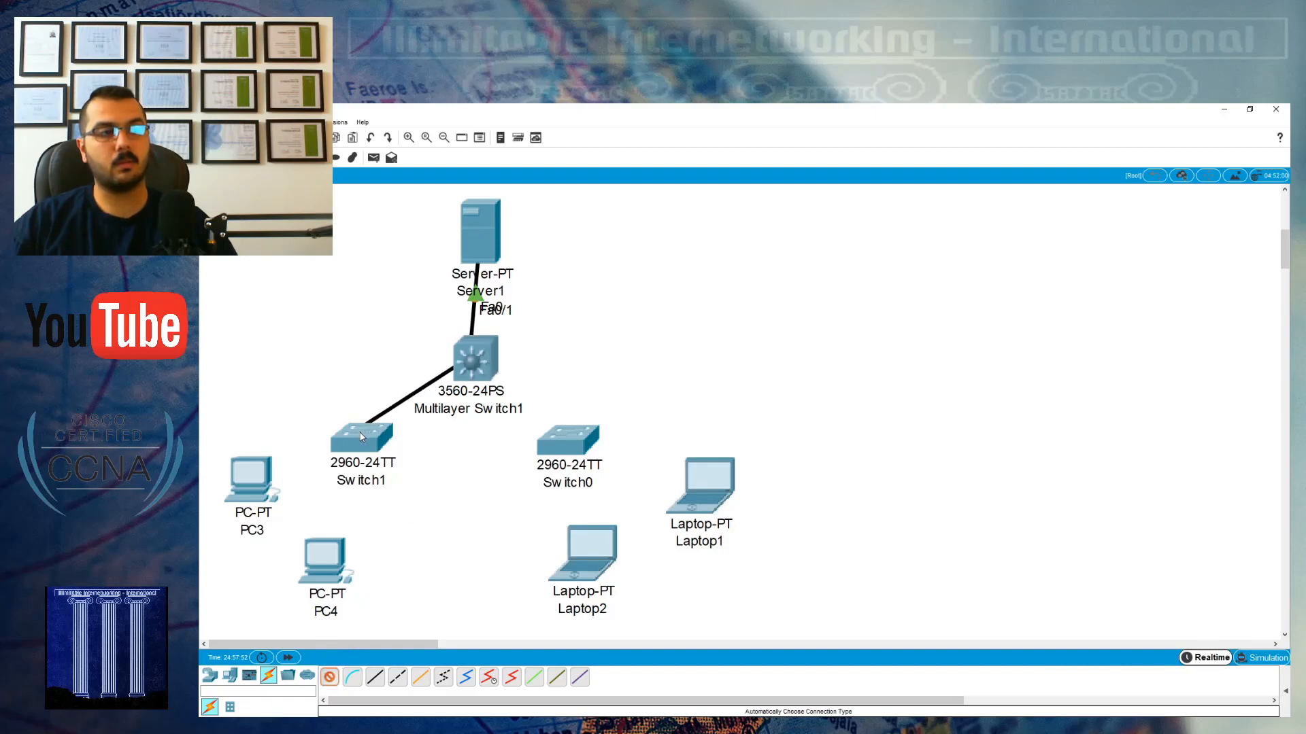
left_click(330, 676)
left_click(471, 357)
left_click(556, 438)
- Connect both PCs to the left 2960 switch with automatically chosen cables
left_click(329, 676)
left_click(274, 478)
left_click(352, 465)
left_click(352, 464)
left_click(325, 556)
- Connect both laptops to the right 2960 switch with automatically chosen cables
left_click(329, 677)
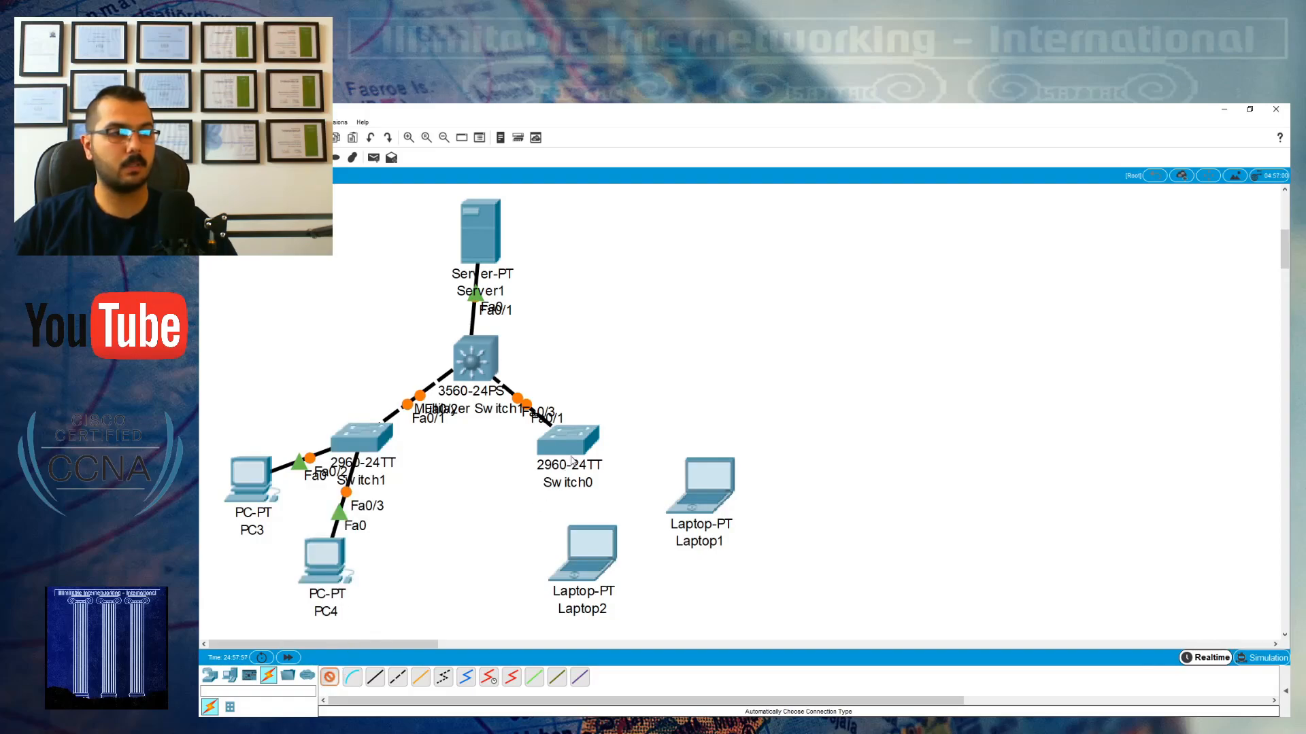
left_click(568, 441)
left_click(707, 484)
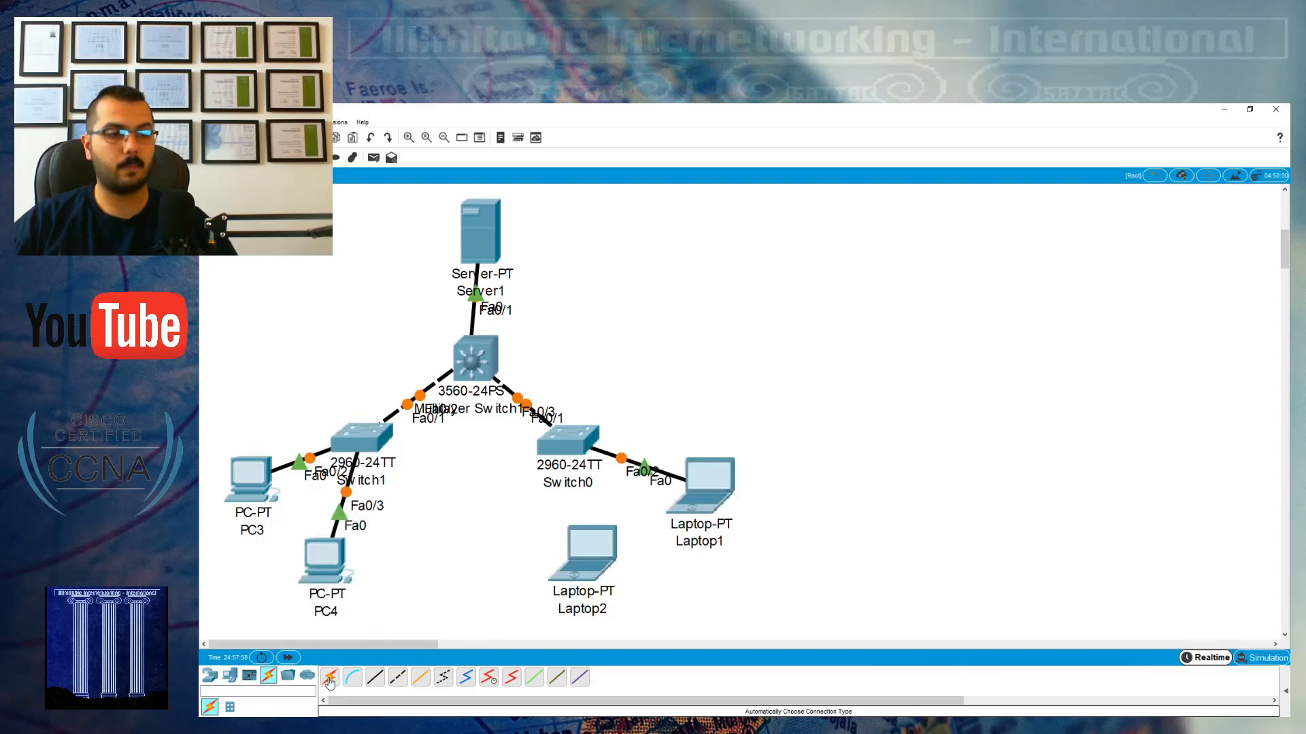
left_click(568, 440)
left_click(581, 551)
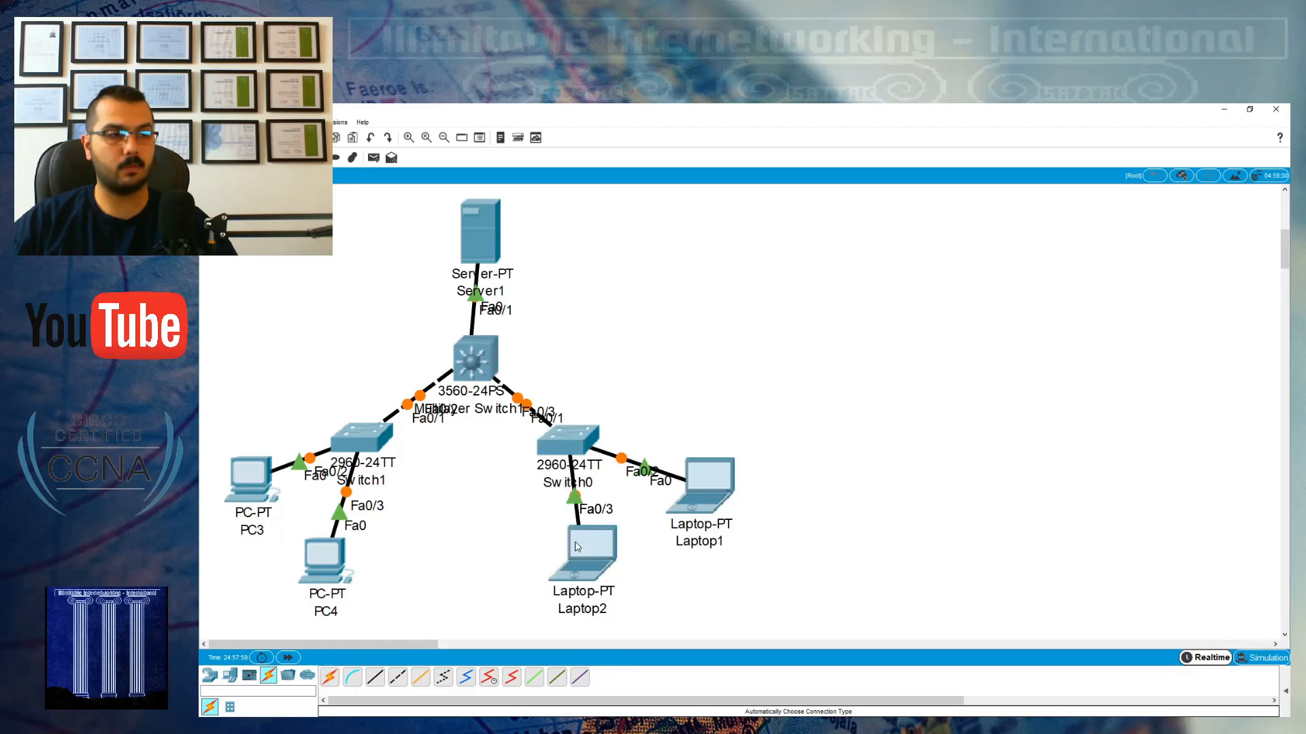
- Adjust the positions of the lower laptop, lower PC, left switch and server, and fast-forward the network time
left_click_drag(582, 551, 625, 566)
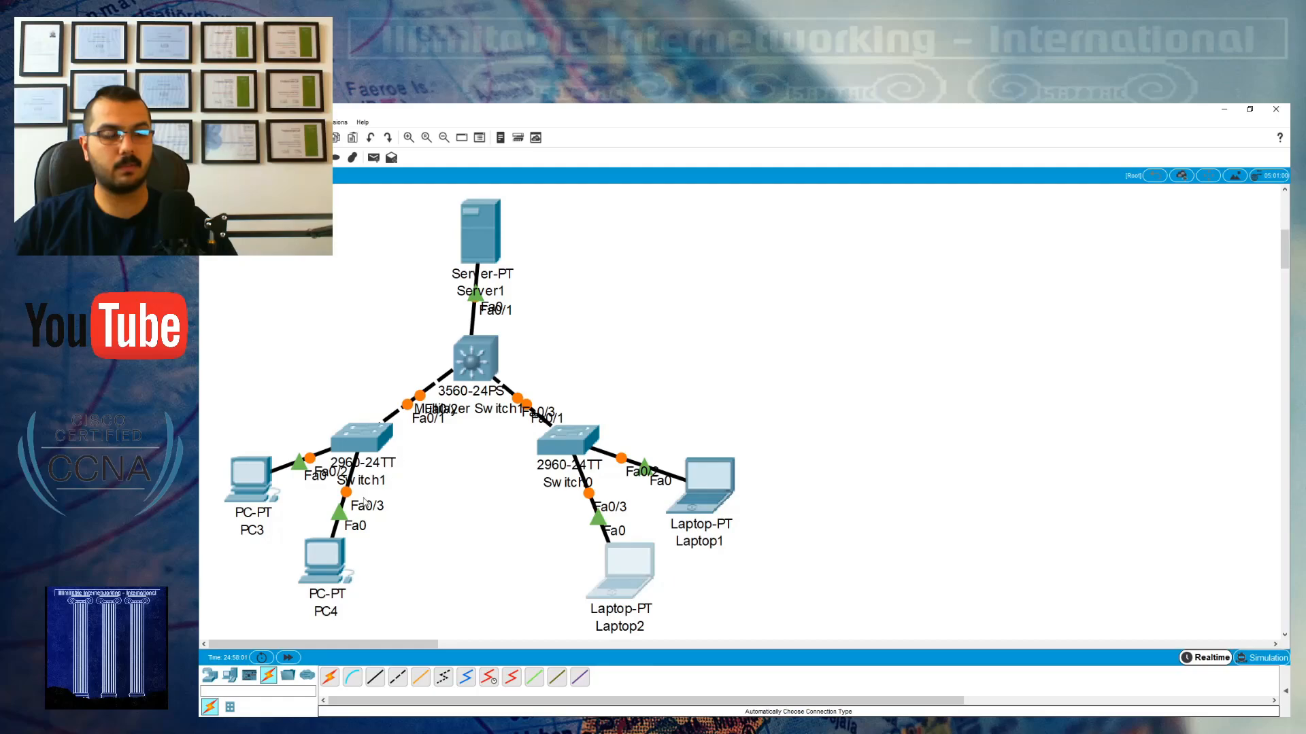
left_click_drag(325, 578, 323, 596)
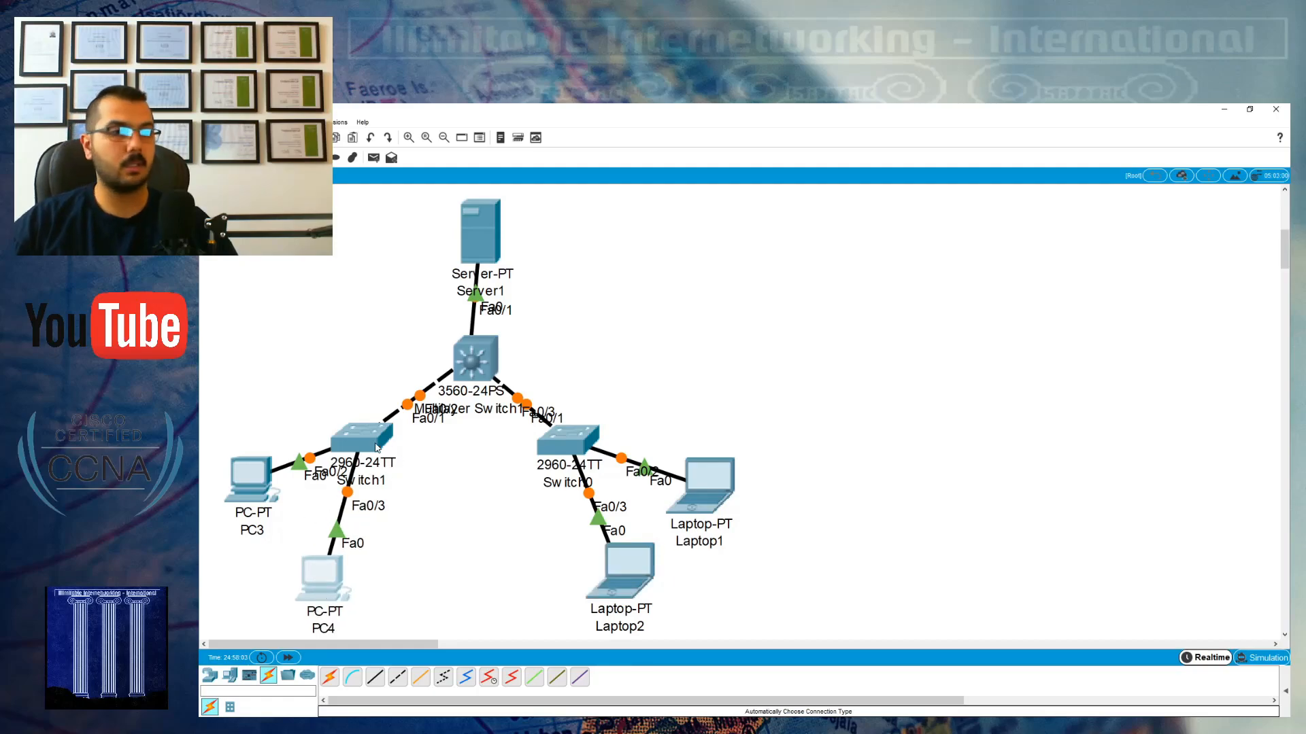
left_click_drag(357, 432, 415, 488)
left_click_drag(429, 548, 362, 467)
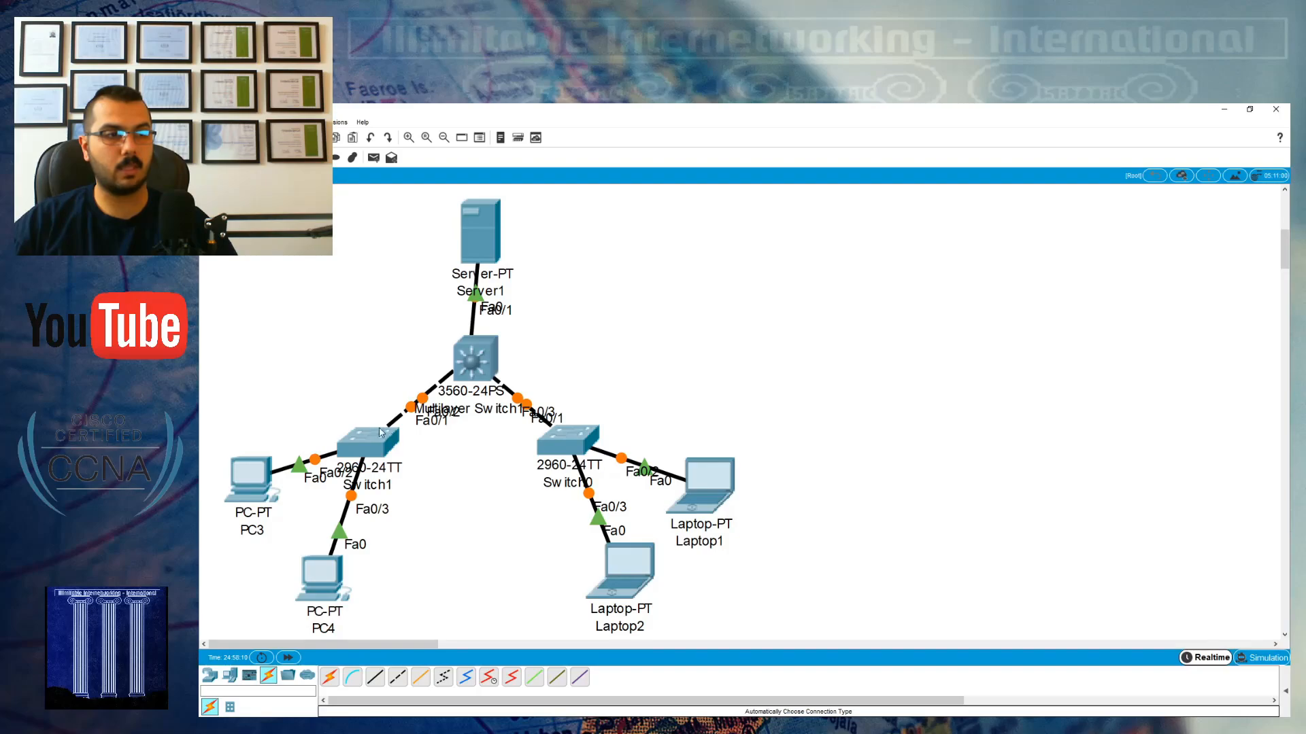
left_click_drag(469, 241, 467, 236)
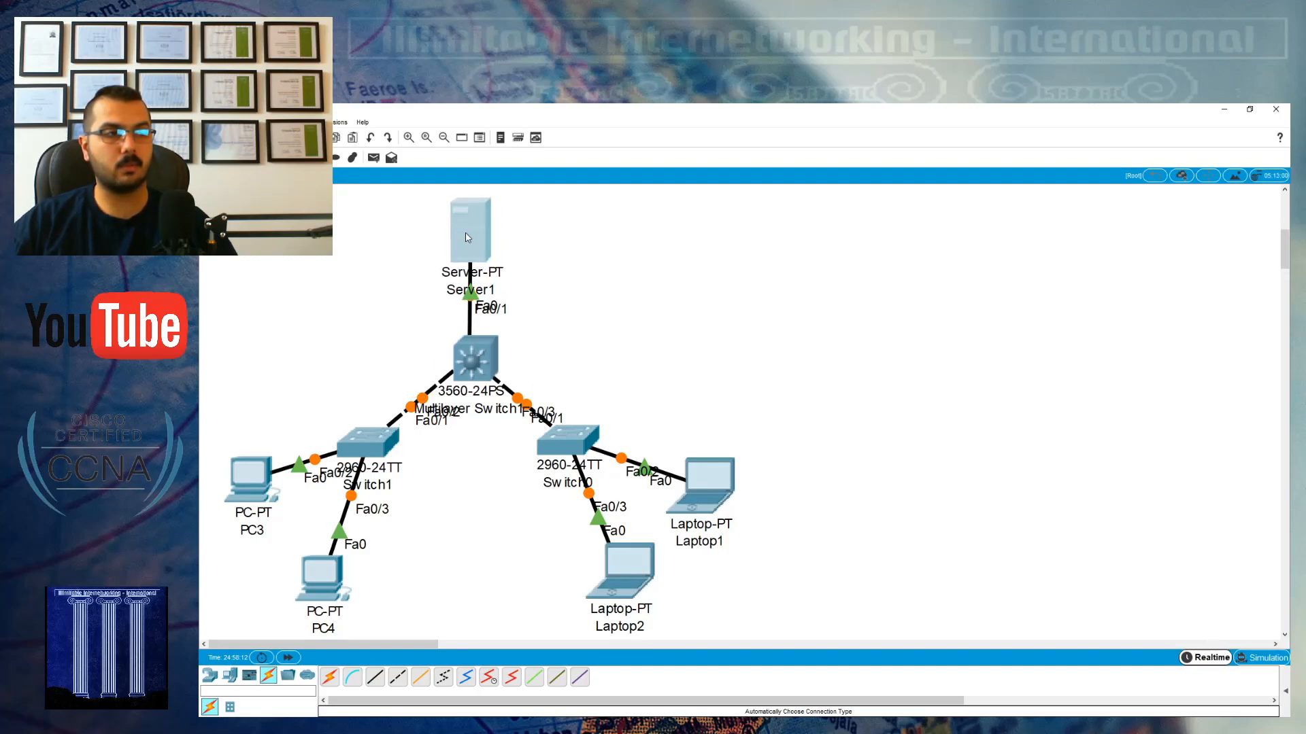
left_click(379, 289)
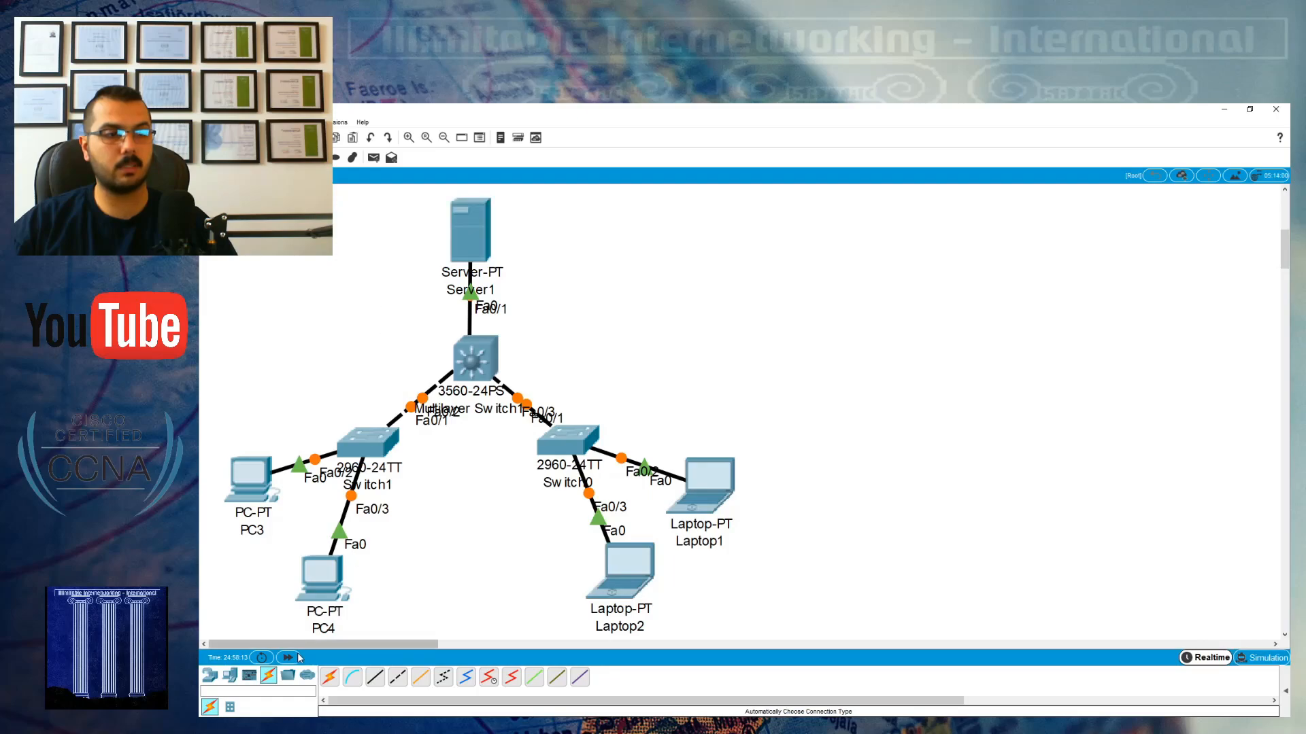
left_click(287, 657)
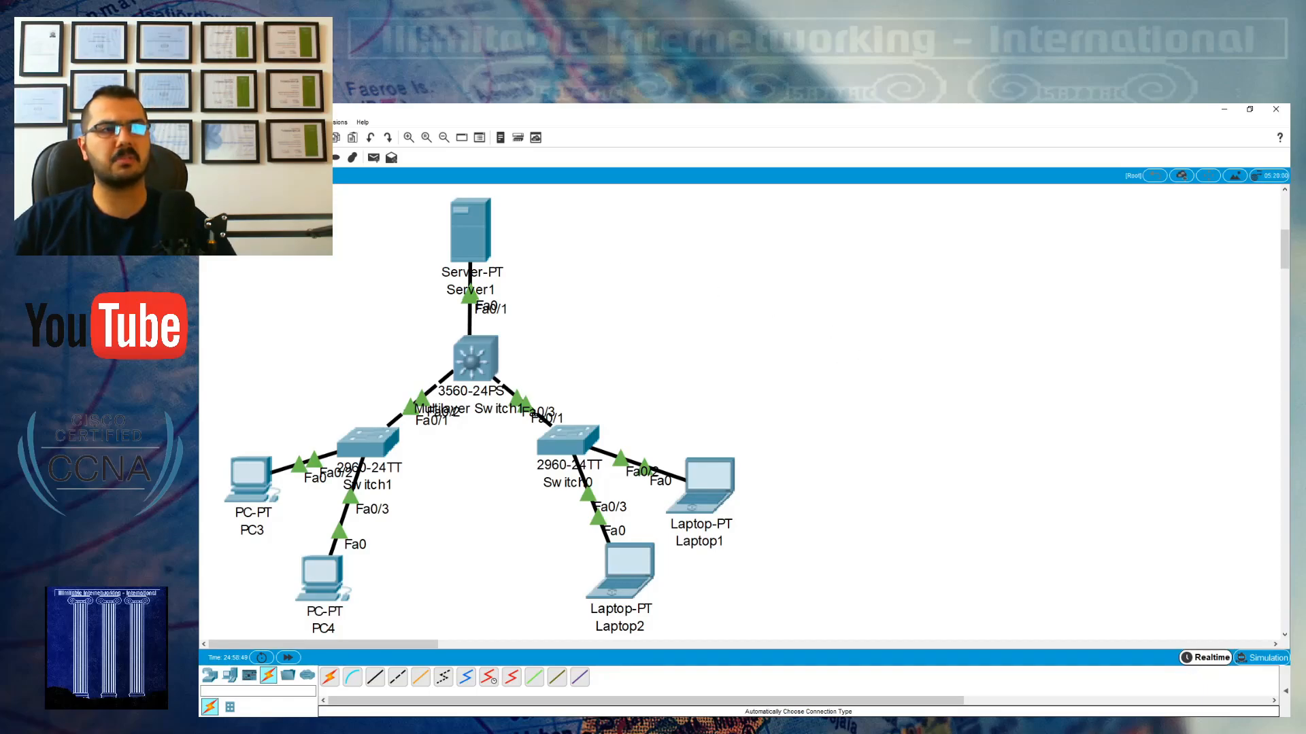
- Add the note 1.1.1.0/24 beside the server link and the note 2.2.2.0/24 above the right 2960 switch
left_click(539, 299)
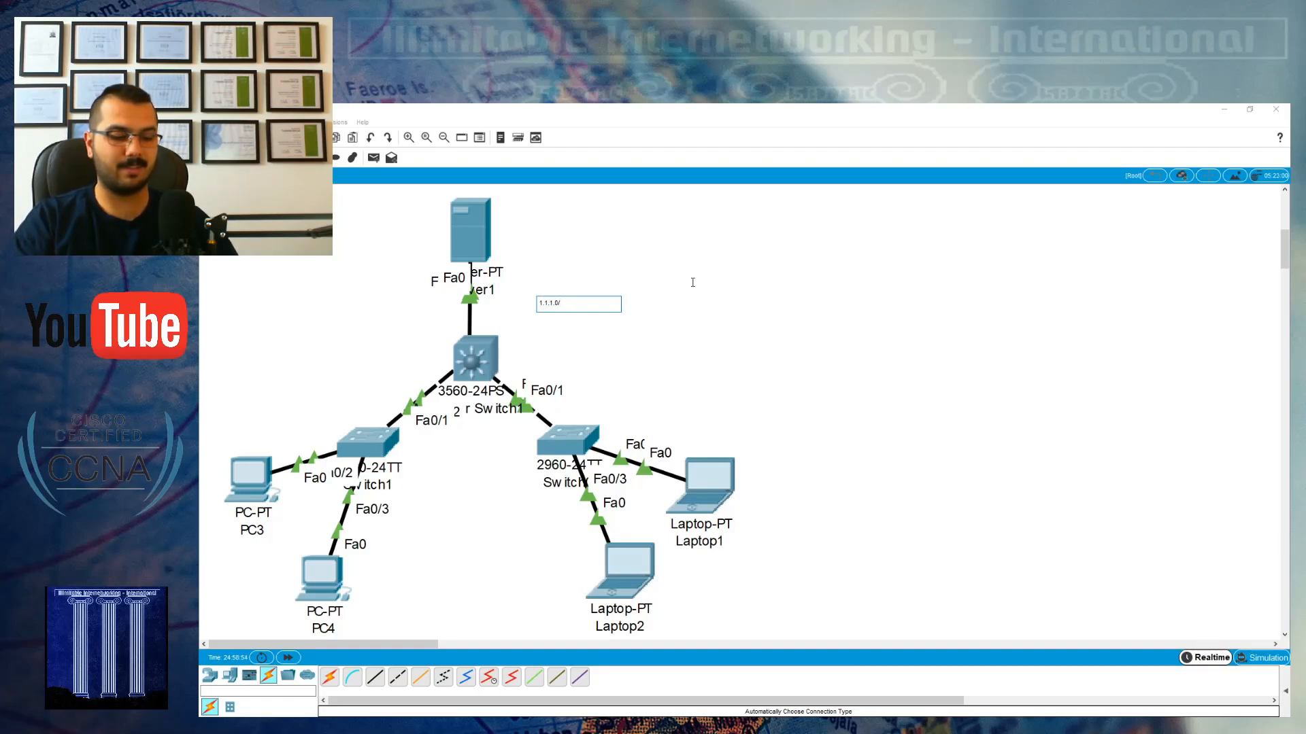
left_click(674, 310)
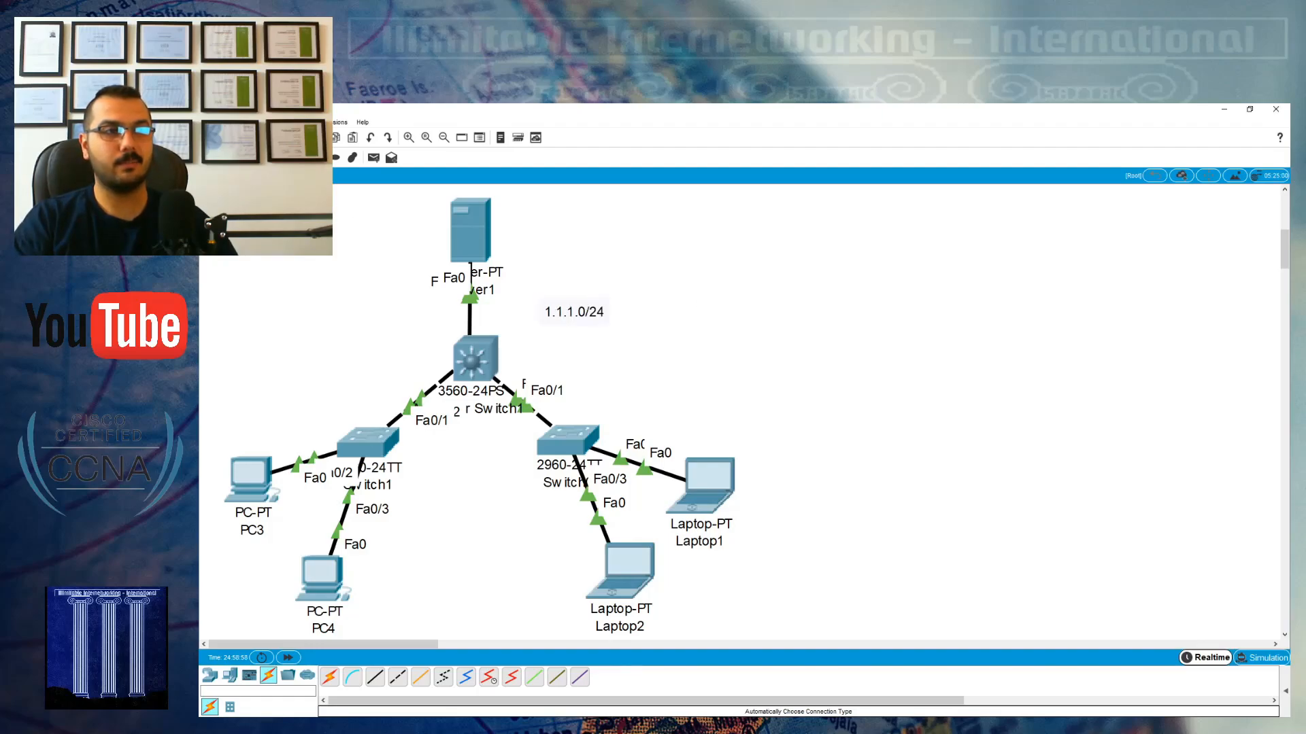
left_click(580, 416)
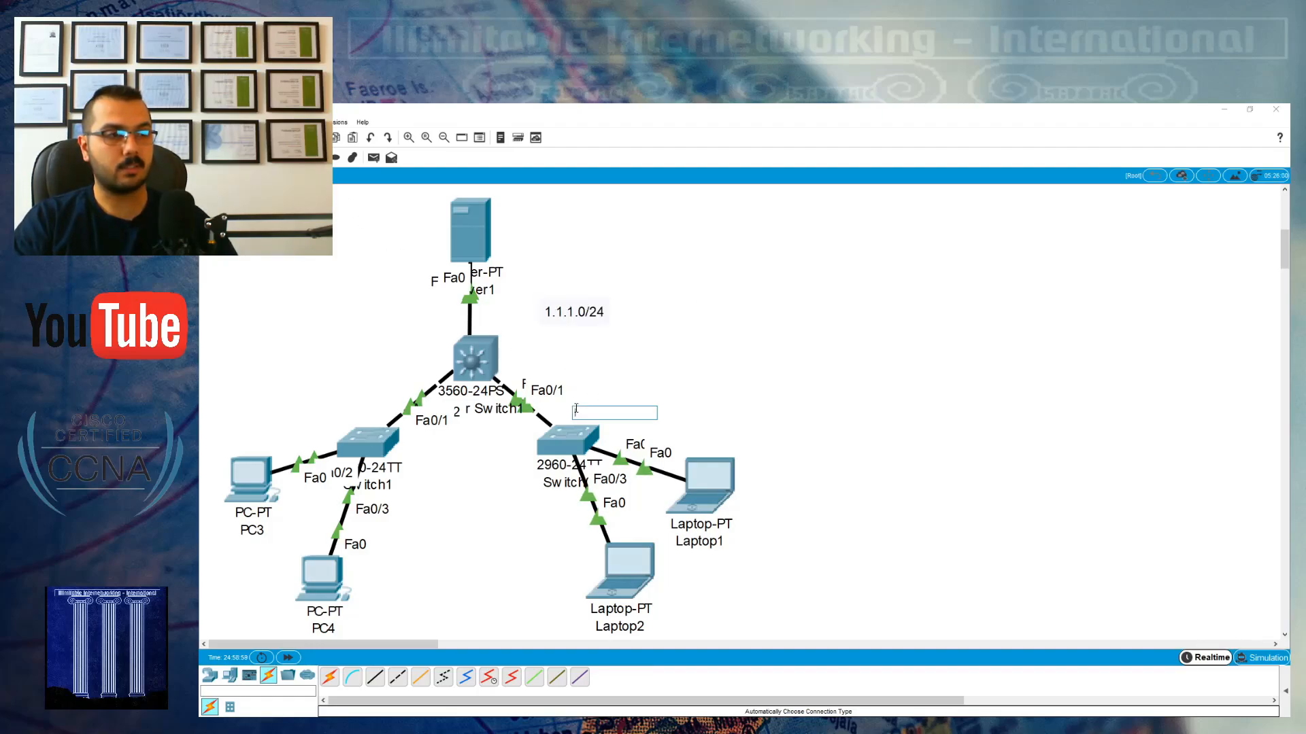
type("2.2.2")
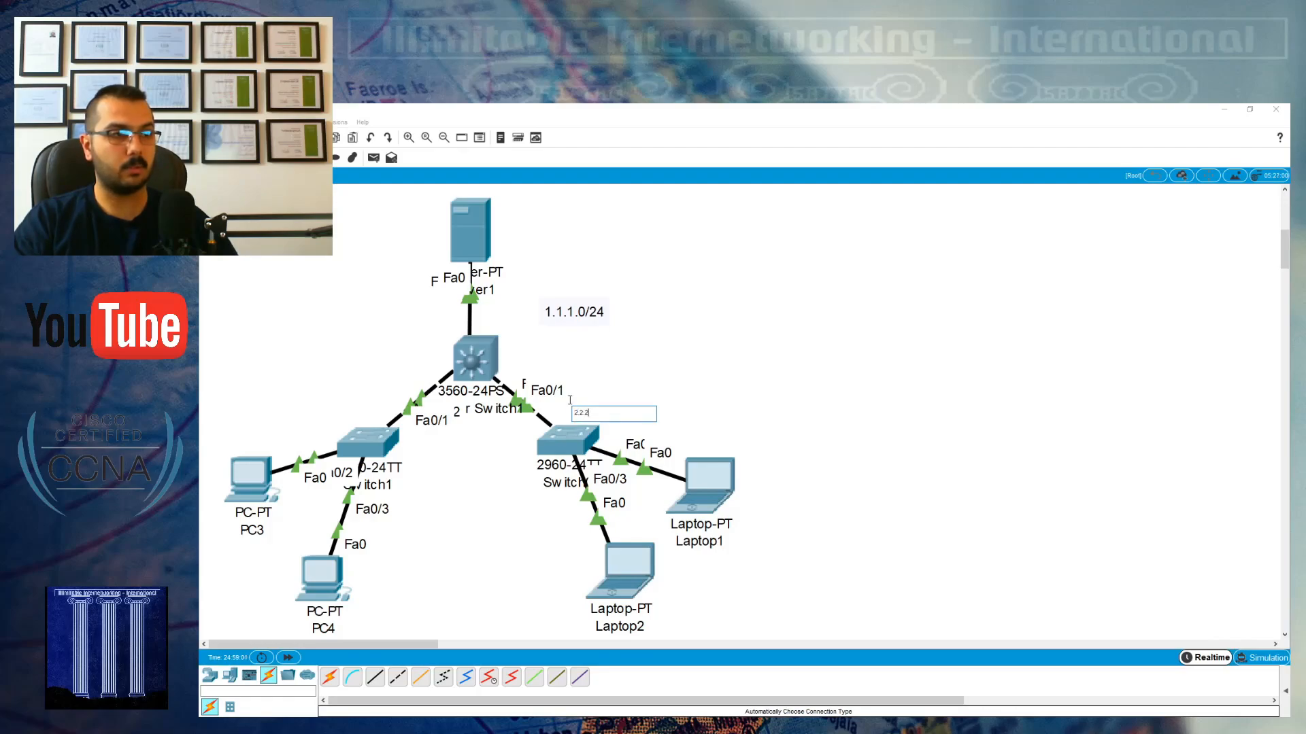
type(".0/24")
left_click(483, 386)
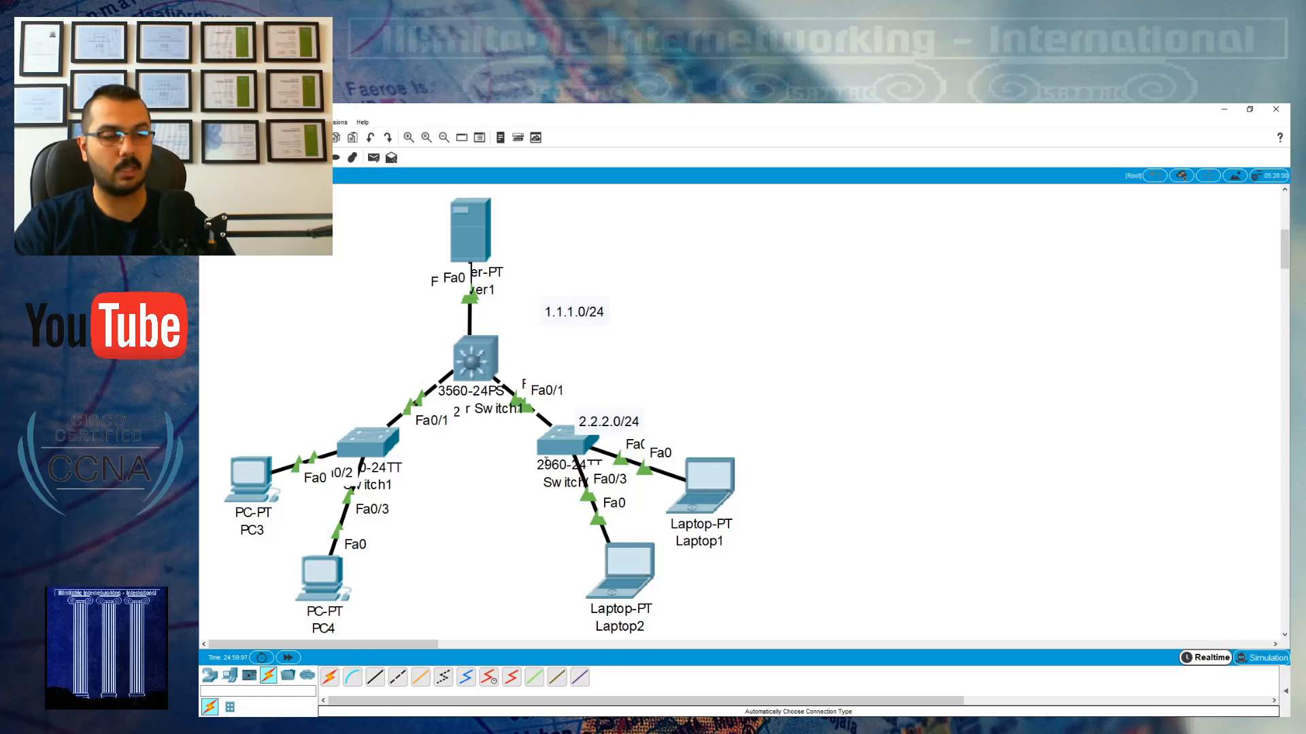
- Add the note 3.3.3.0/24 above the left 2960 switch
left_click(336, 407)
type("3")
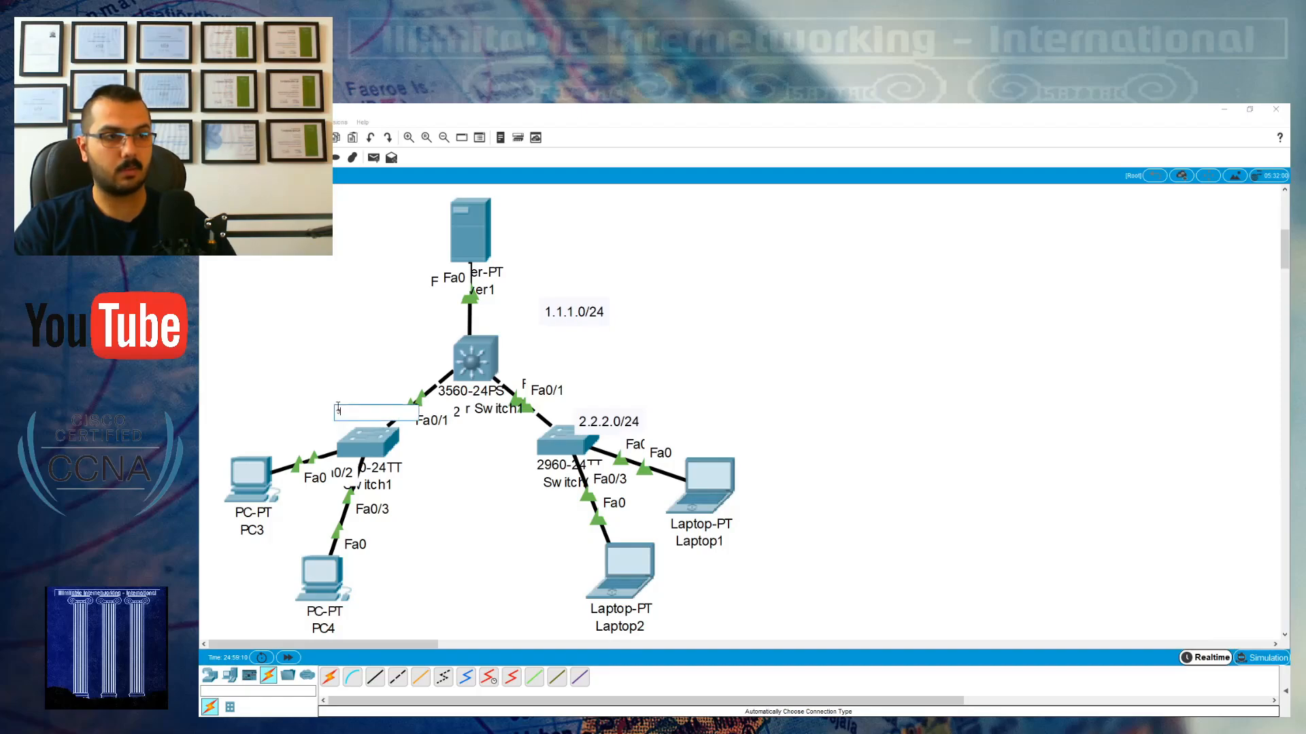
type(".3.3.0")
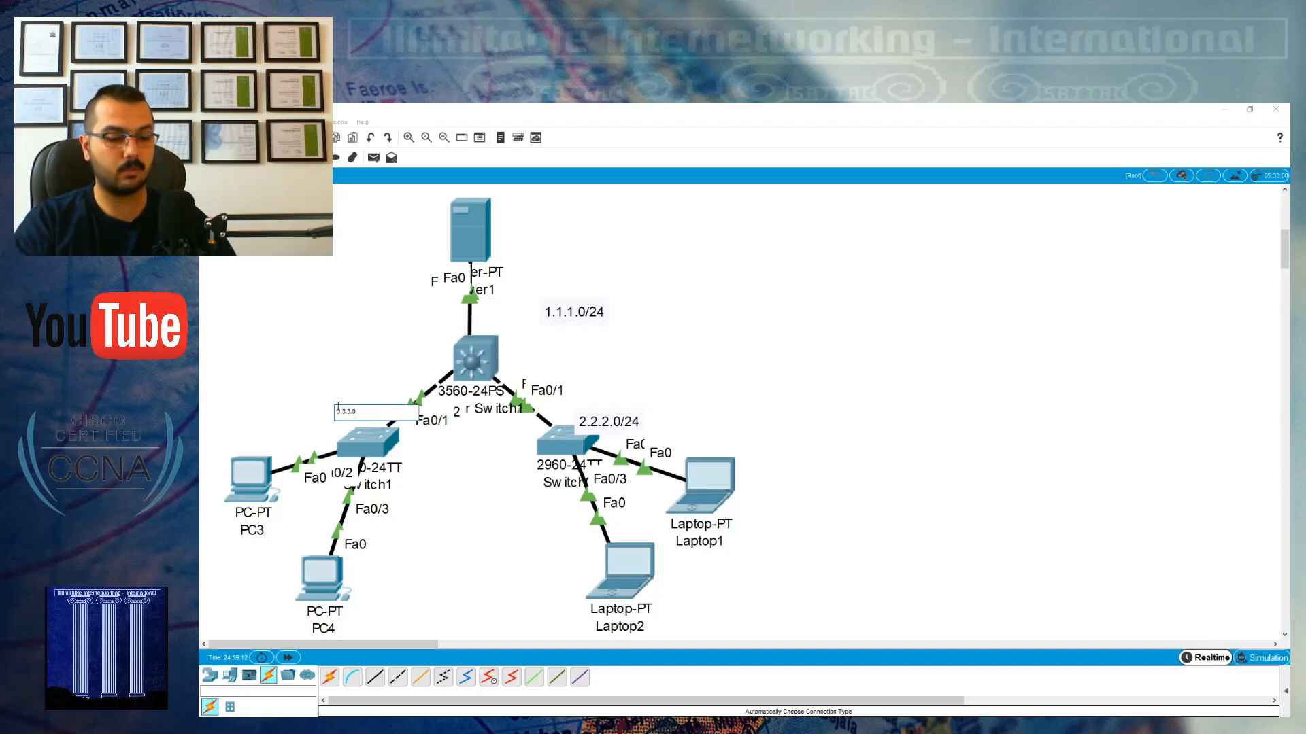
type("/24")
left_click(338, 422)
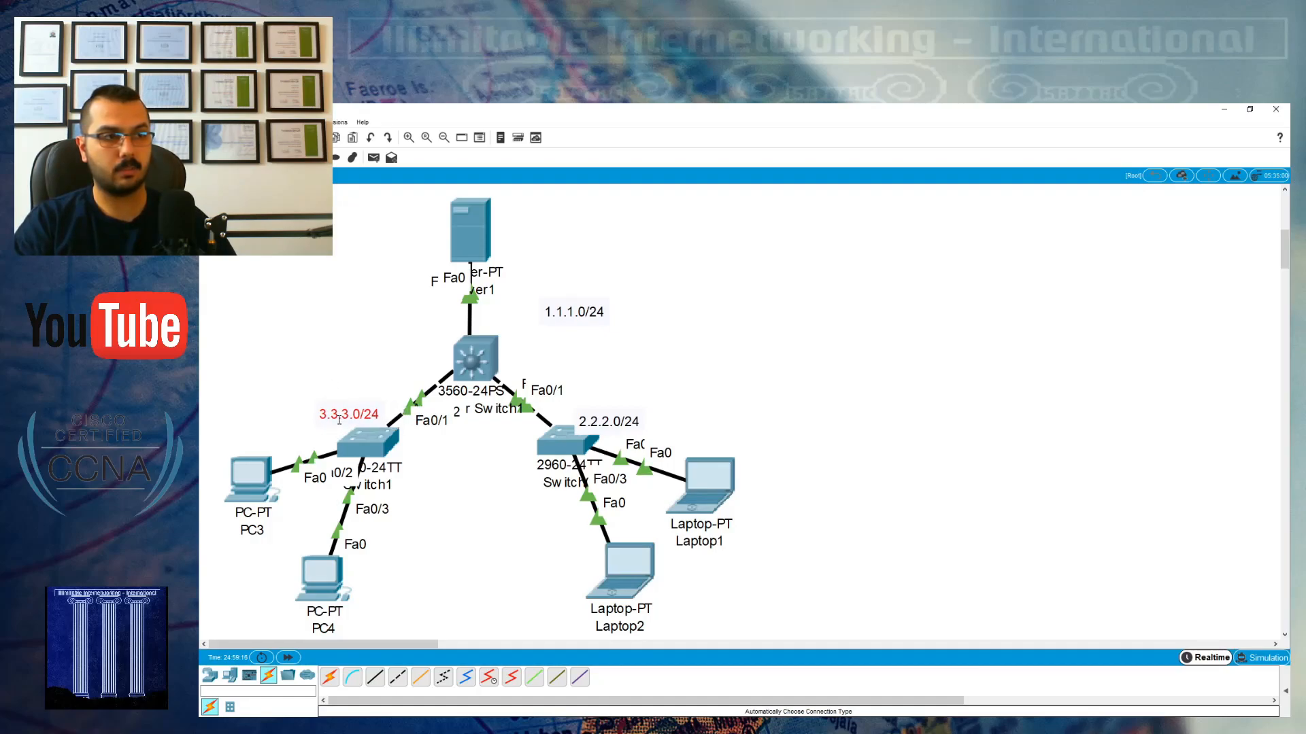
- Swap the 2.2.2.0/24 and 3.3.3.0/24 notes between the two 2960 switches, and move the 1.1.1.0/24 note closer to the server link
left_click_drag(339, 422, 718, 377)
left_click_drag(608, 428, 322, 406)
left_click_drag(726, 373, 590, 414)
left_click_drag(331, 405, 362, 413)
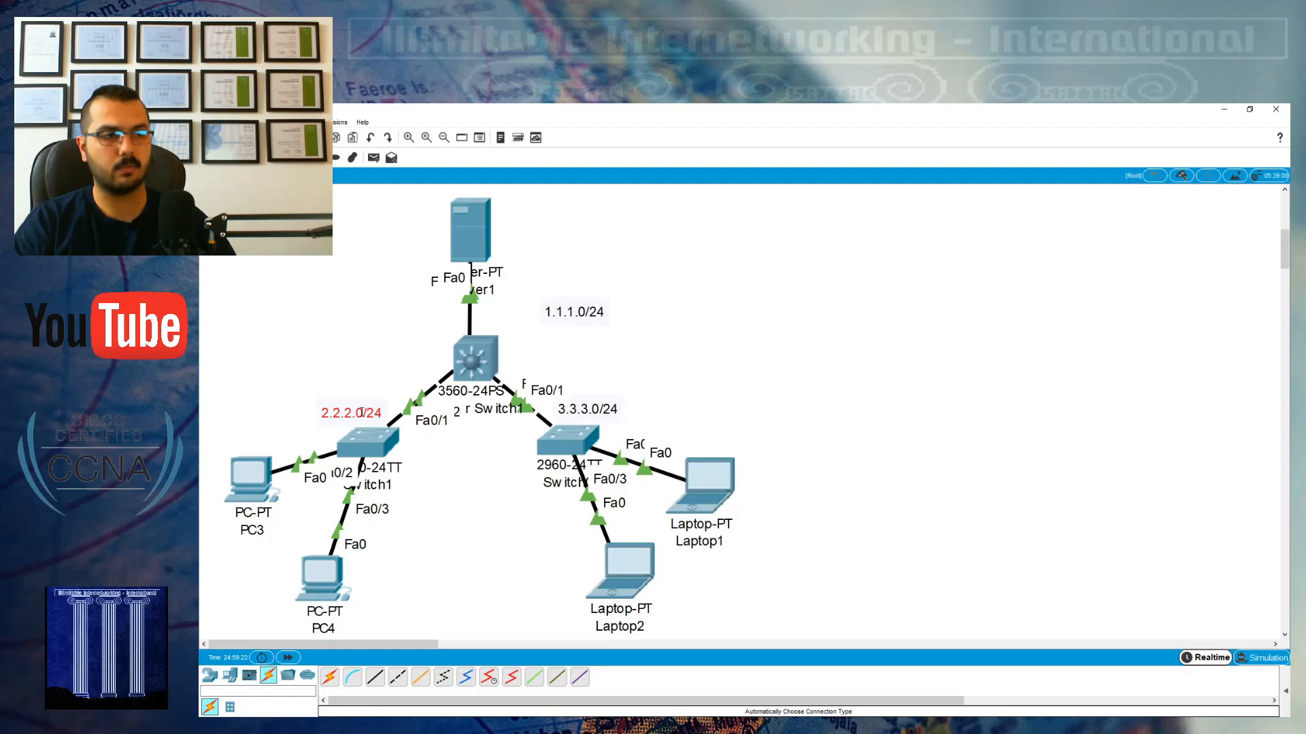
left_click_drag(572, 312, 534, 309)
left_click(591, 316)
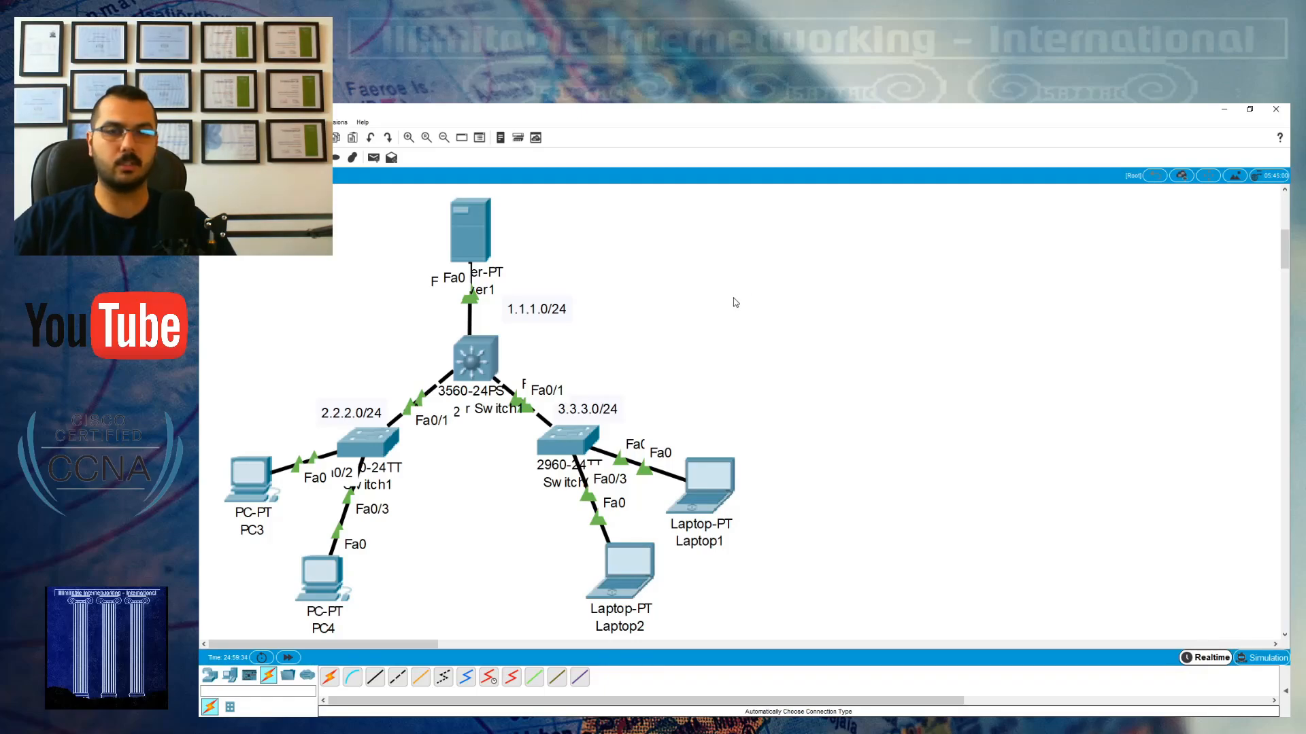
- Open the IP configuration of Server1 and set its static IPv4 address to 1.1.1.10
left_click(487, 237)
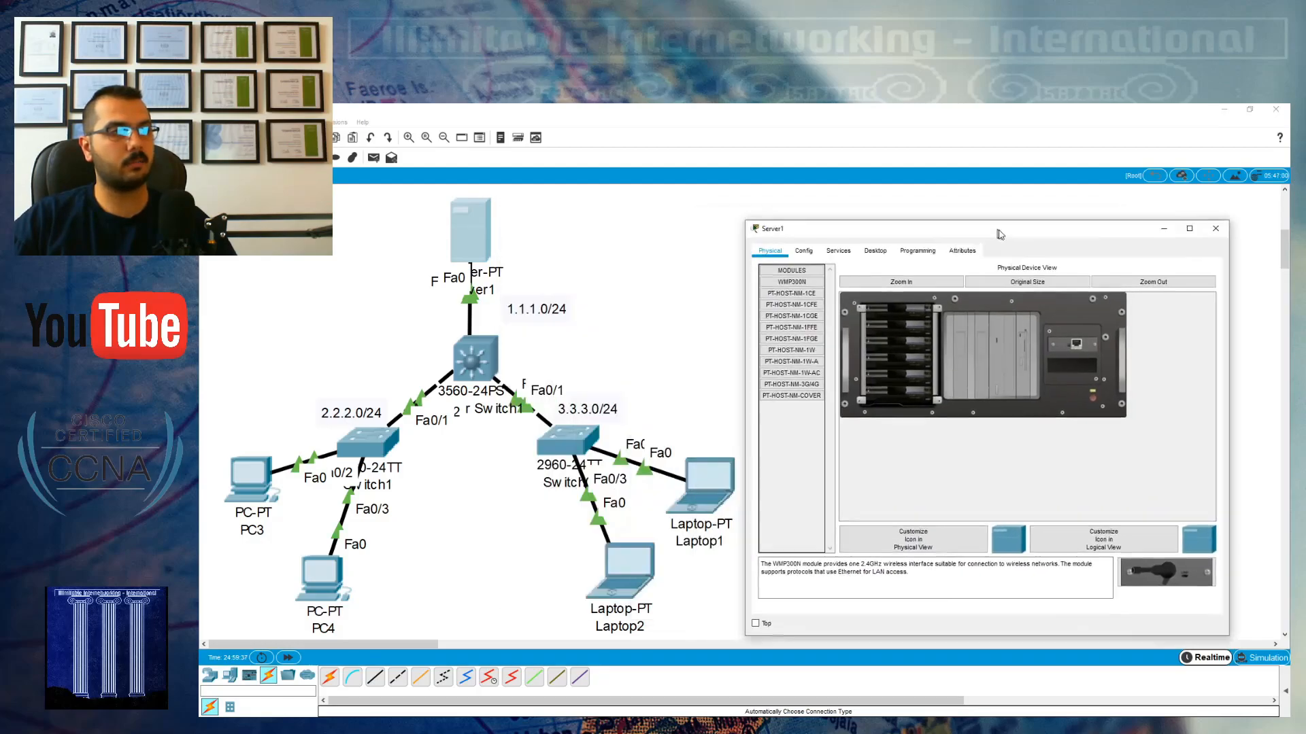
left_click_drag(1000, 235, 1025, 217)
left_click(829, 234)
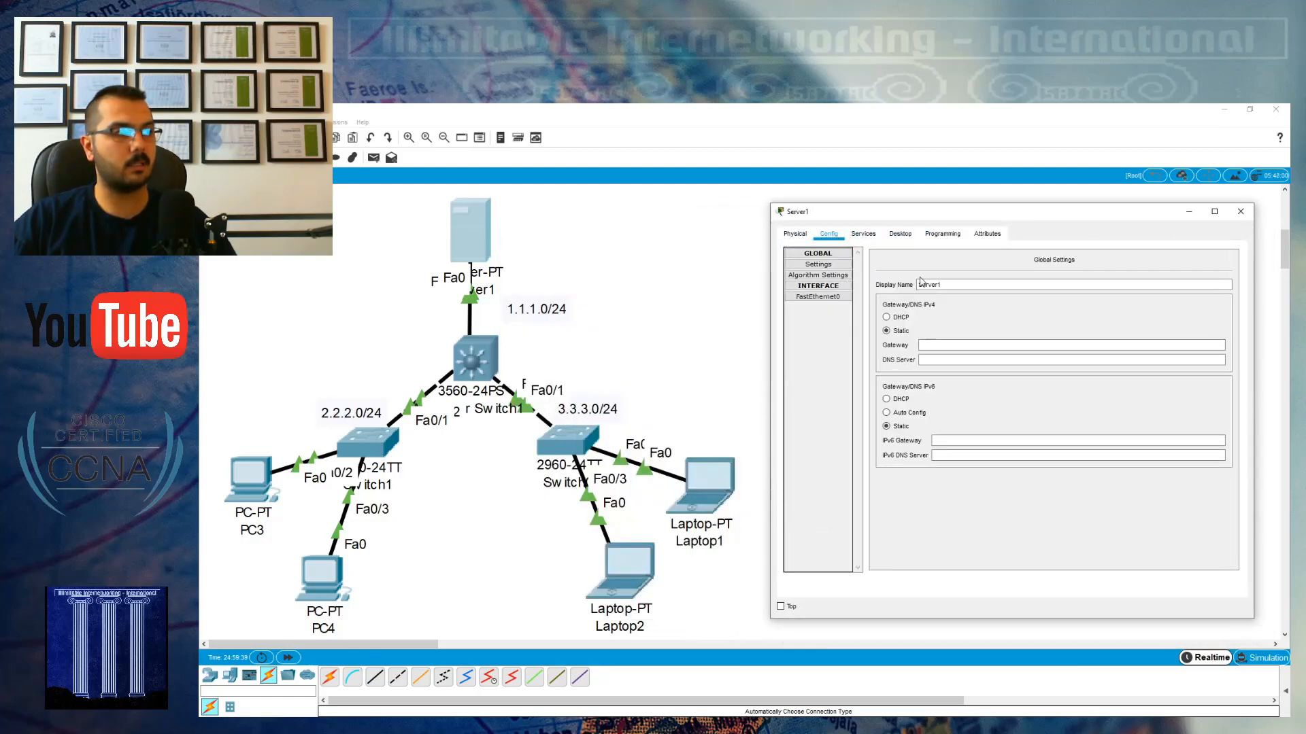
left_click(901, 234)
left_click(842, 282)
left_click(979, 299)
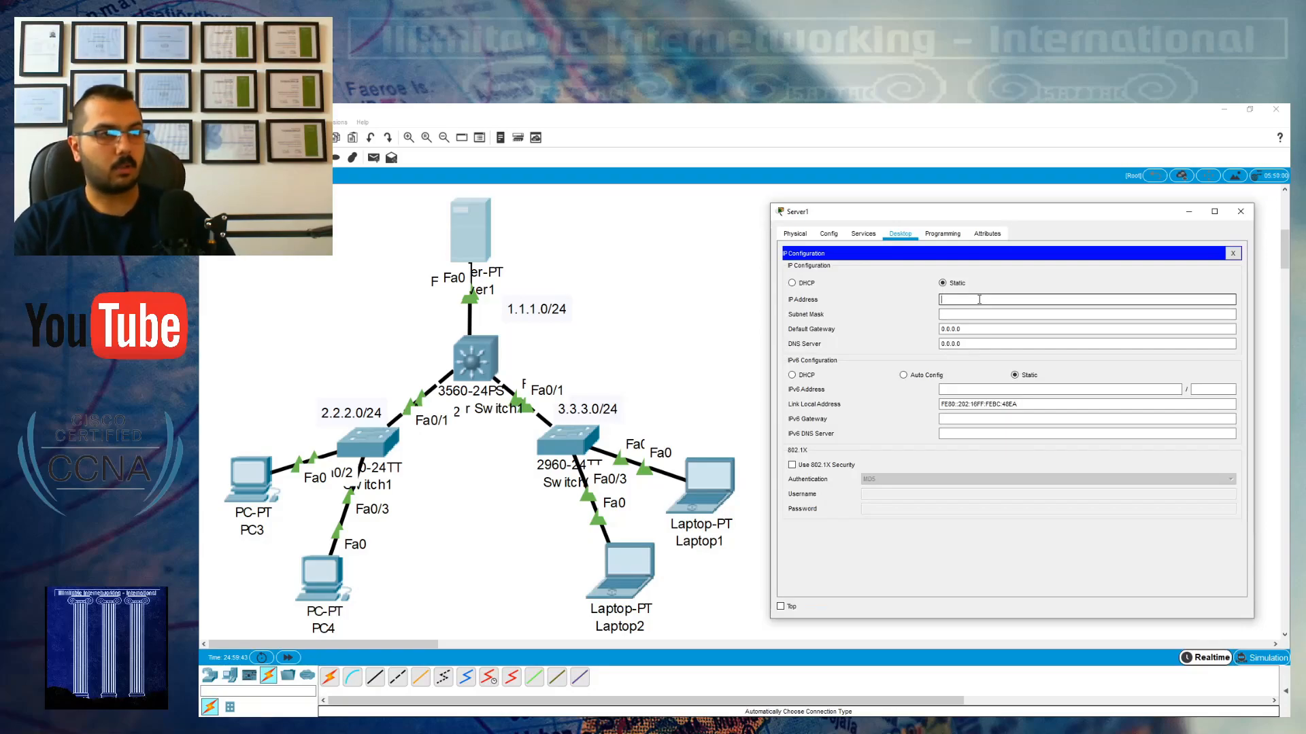
type("1.1.1.10")
- Set Server1's subnet mask to 255.255.255.0 and default gateway to 1.1.1.1, and close its window
key("Tab")
type("255")
key("Tab")
type("2")
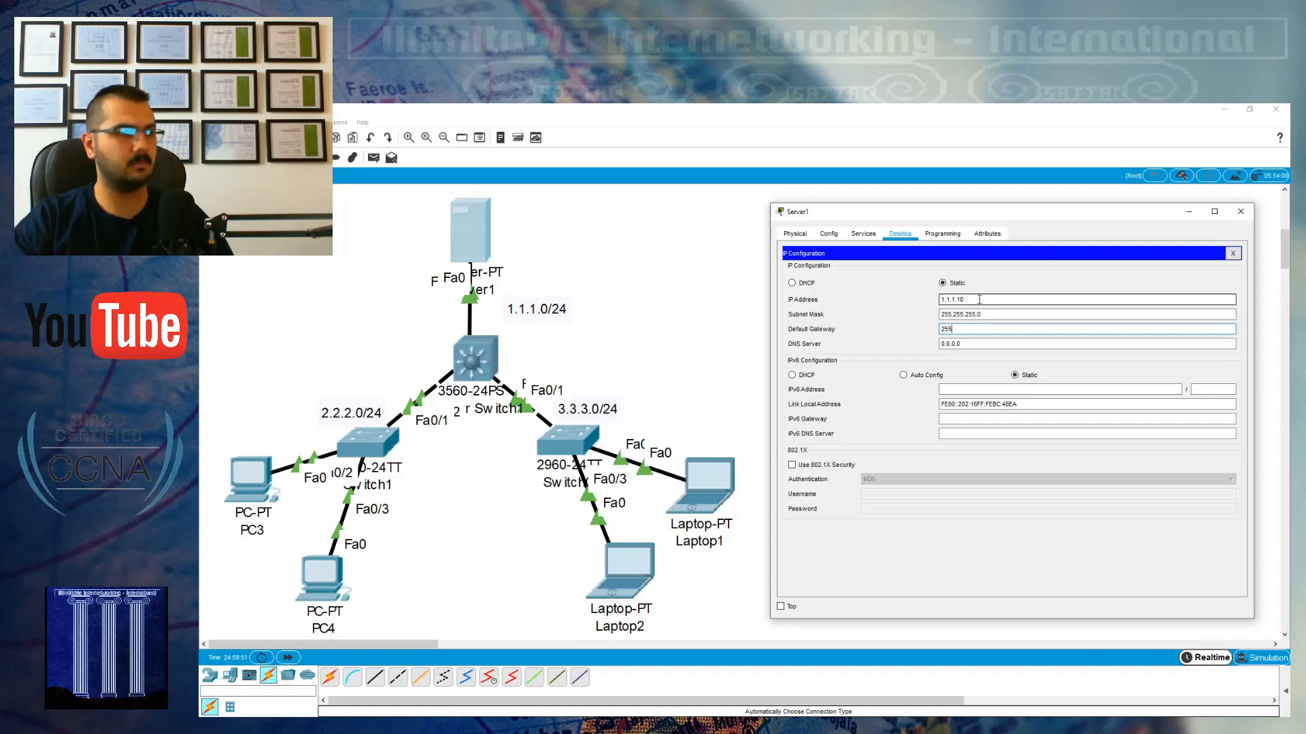
type(".1.1.1")
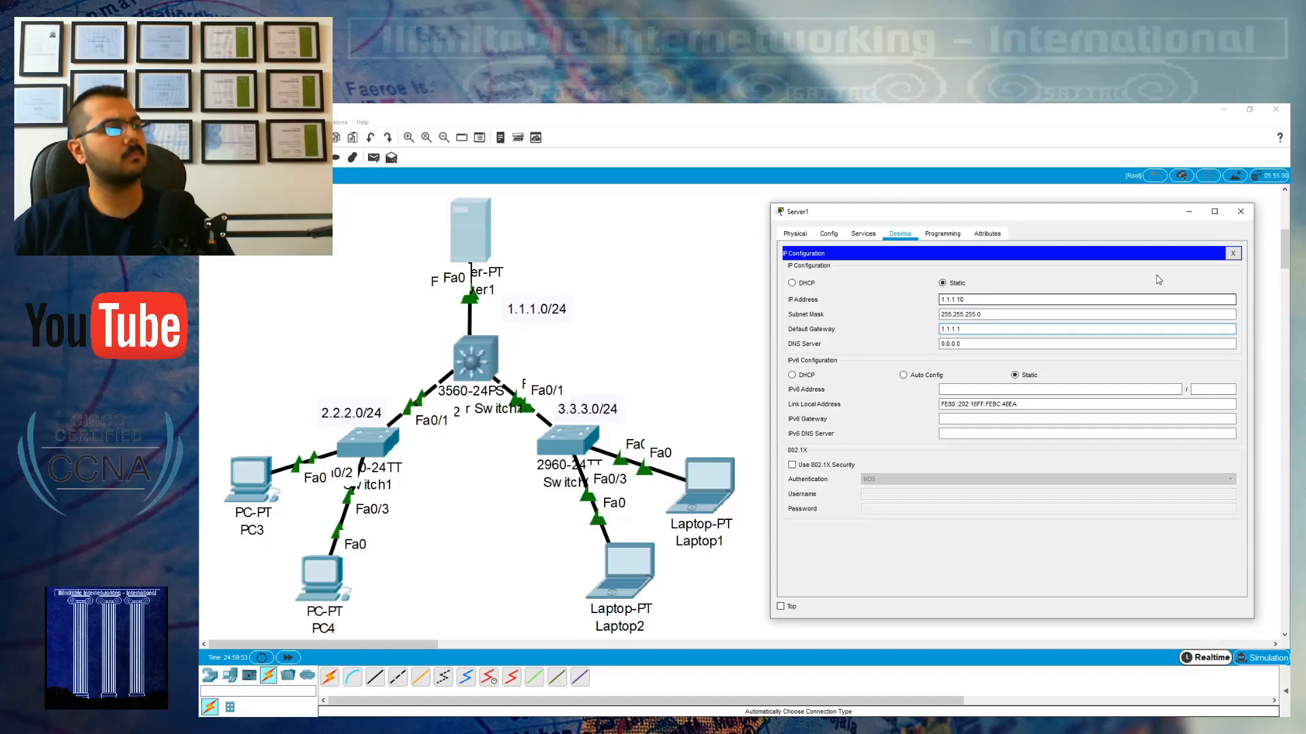
left_click(1232, 254)
left_click(1240, 211)
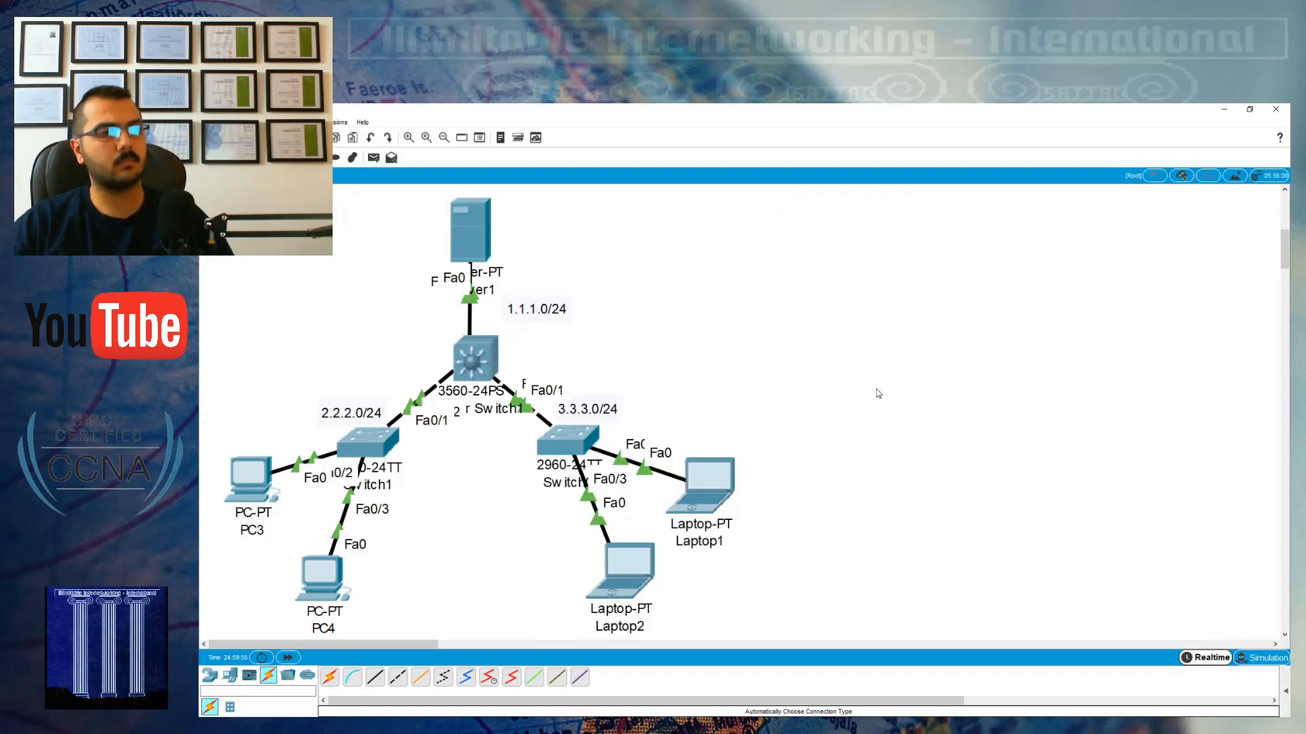
- Open the IP configuration of PC3 and set its static IPv4 address to 2.2.2.10
left_click(250, 476)
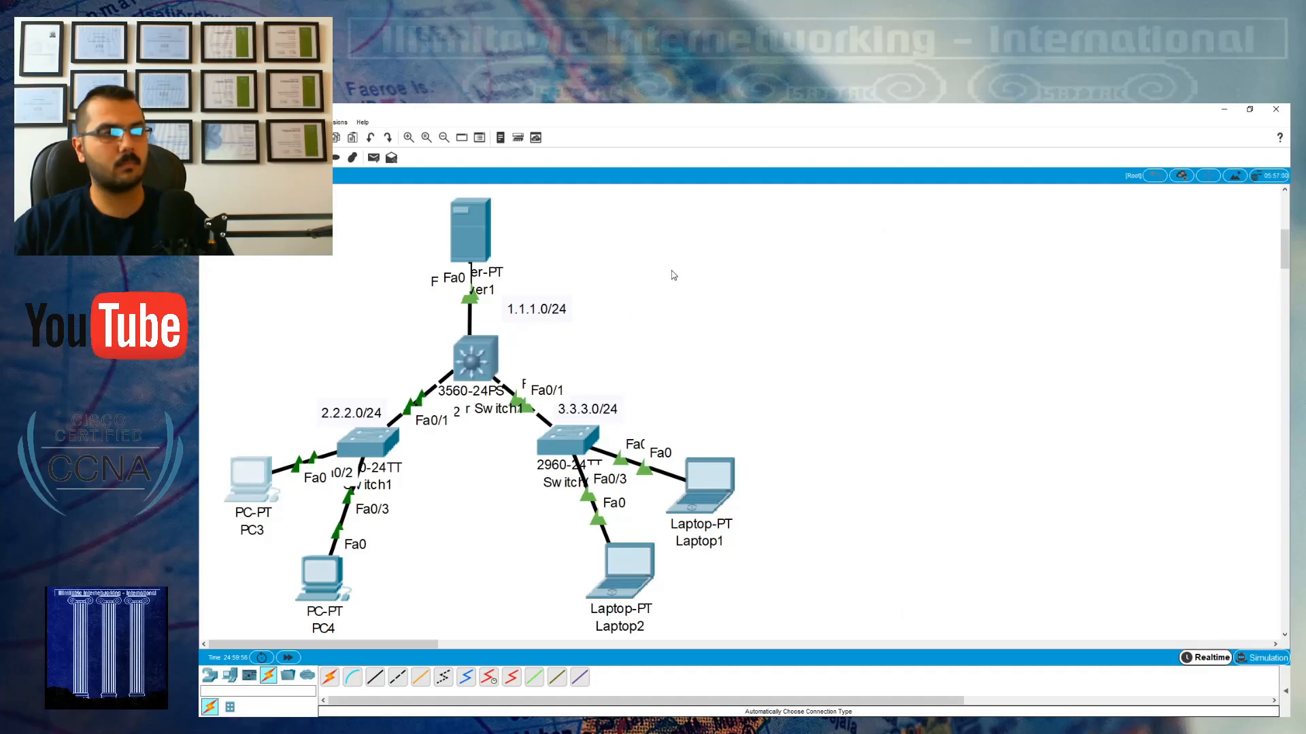
left_click_drag(714, 204, 984, 198)
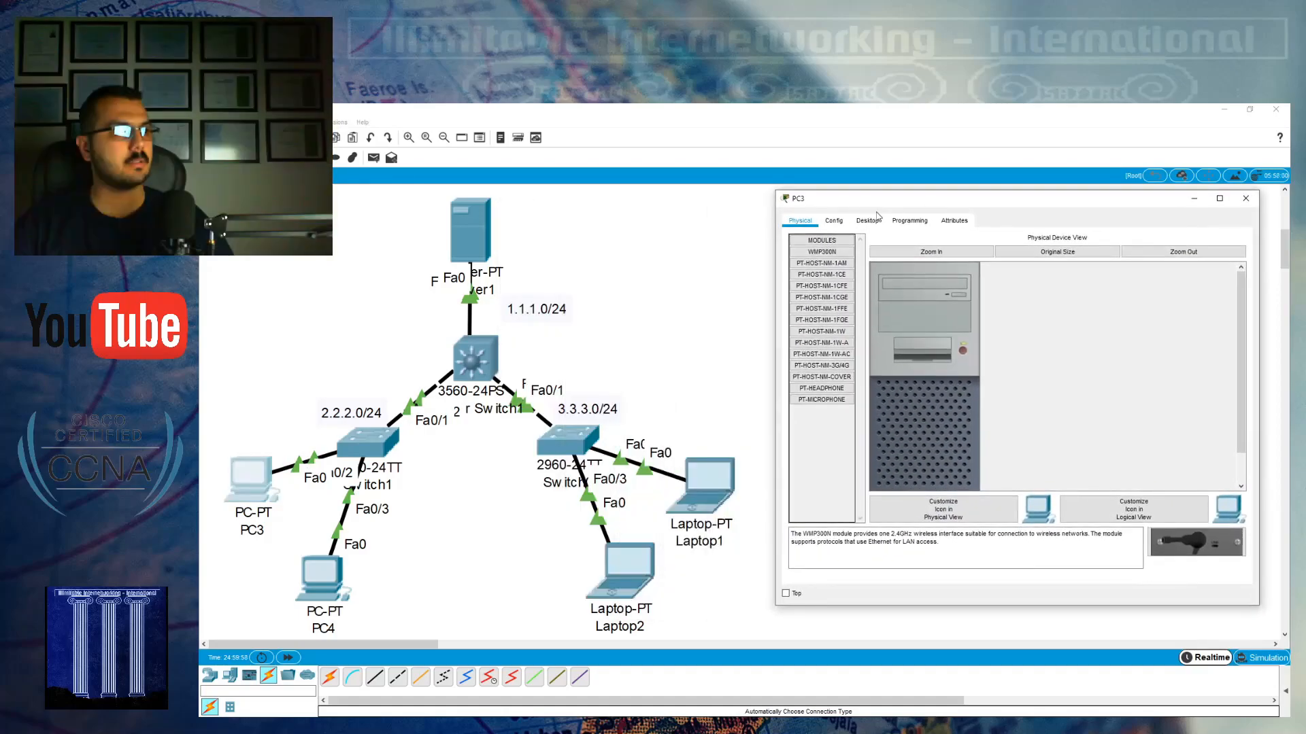
left_click(867, 221)
left_click(832, 265)
left_click(959, 297)
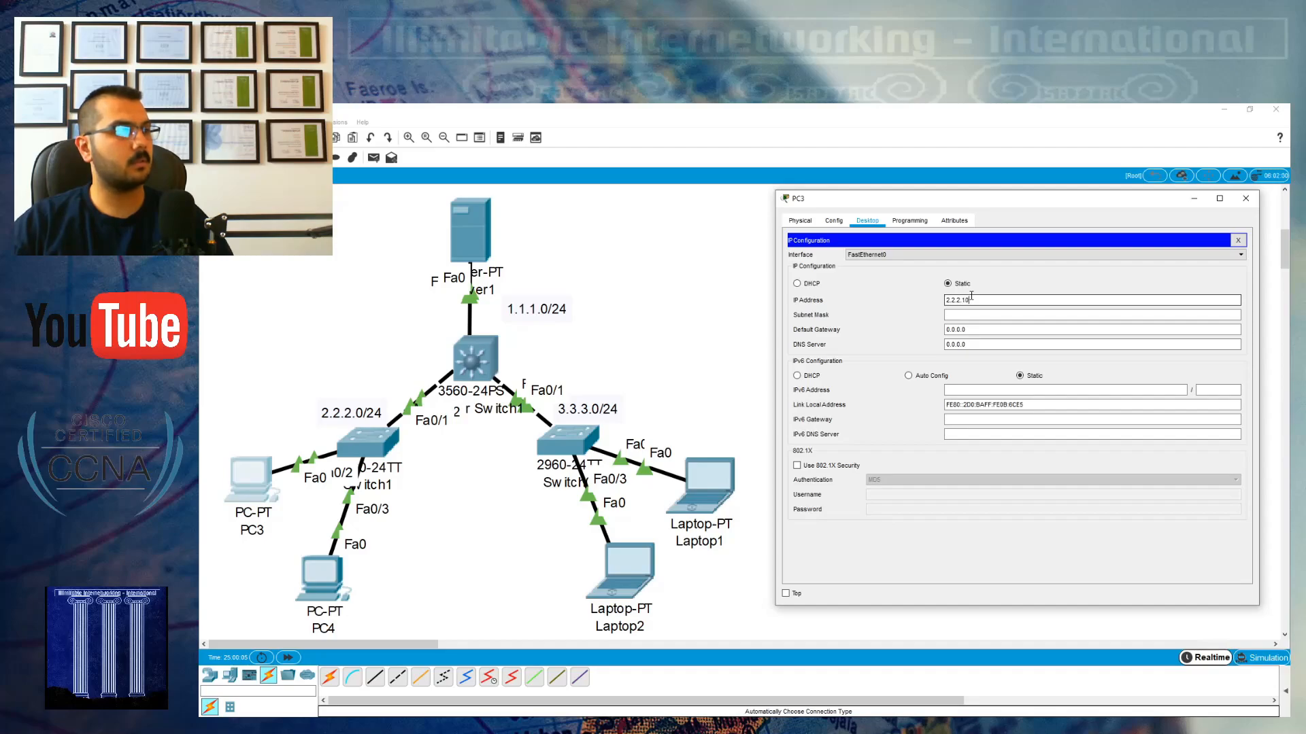
- Set PC3's subnet mask to 255.255.255.0 and default gateway to 2.2.2.1, and close its window
key("Tab")
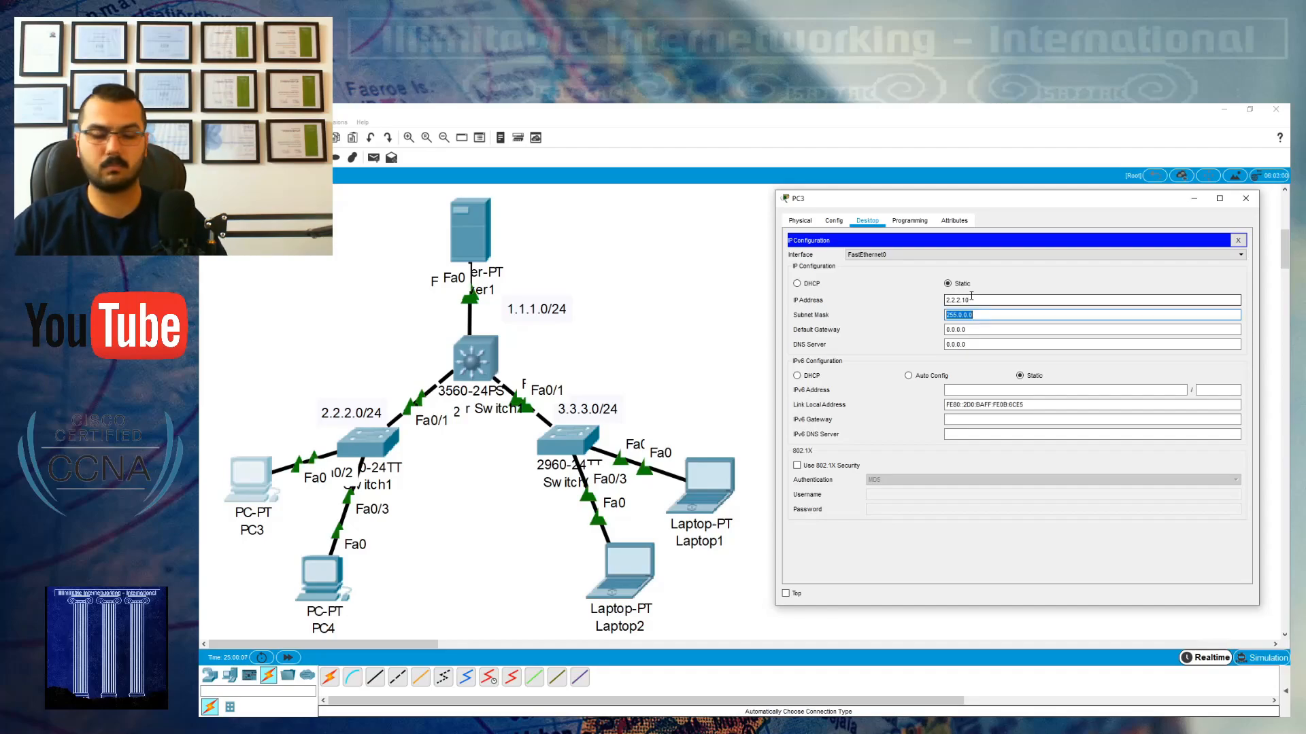
type("255.255.")
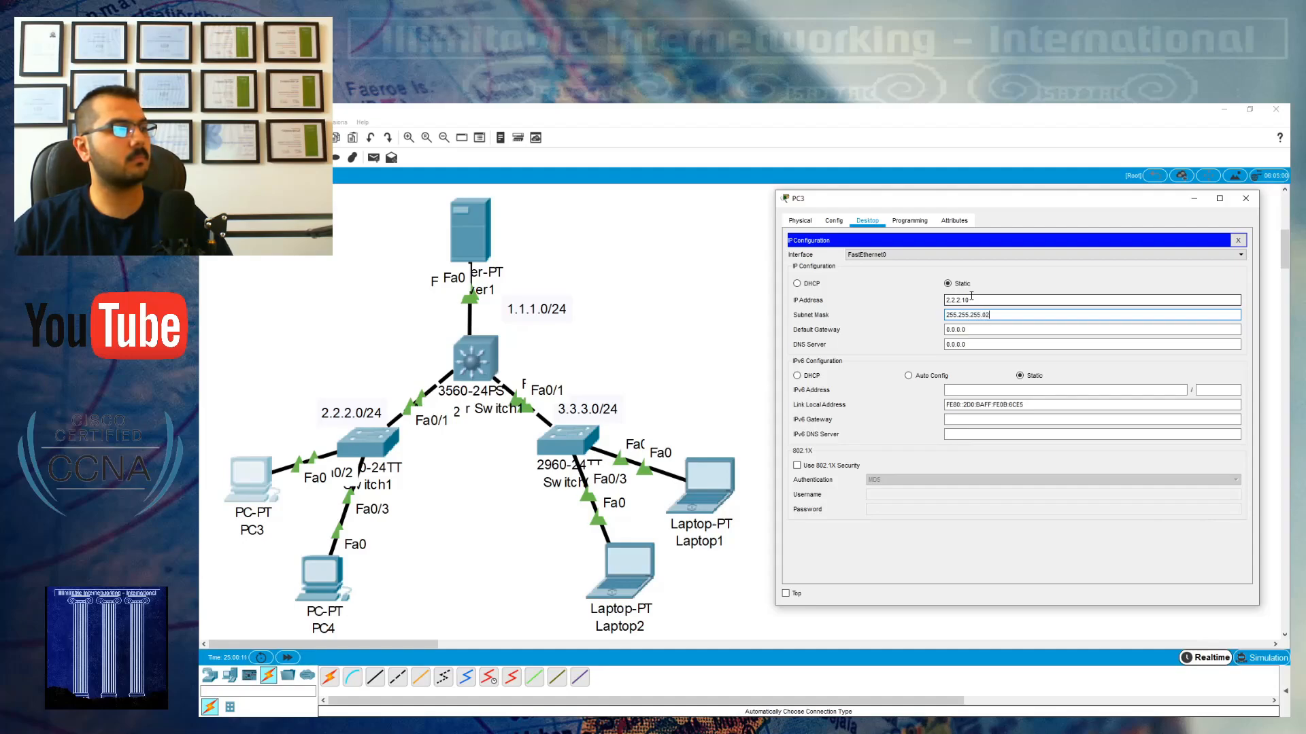
key("BackSpace")
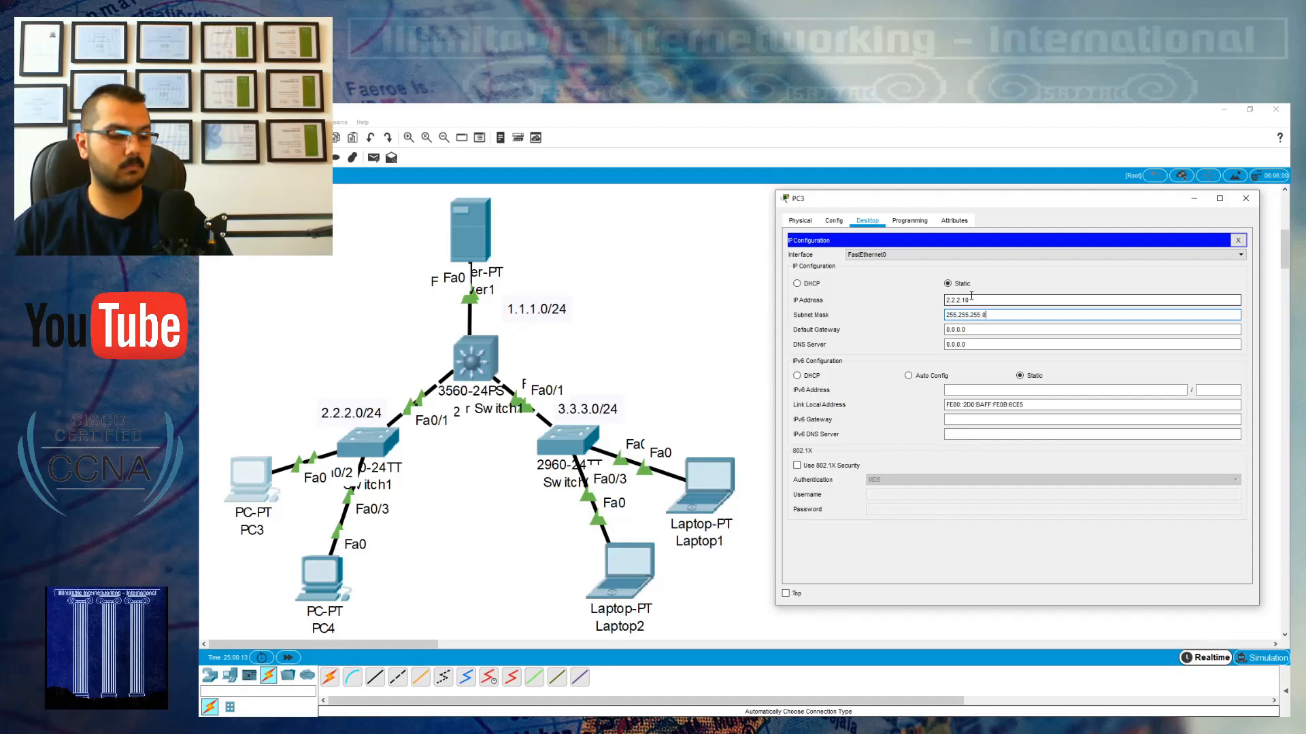
key("Tab")
type("2.2.2.1")
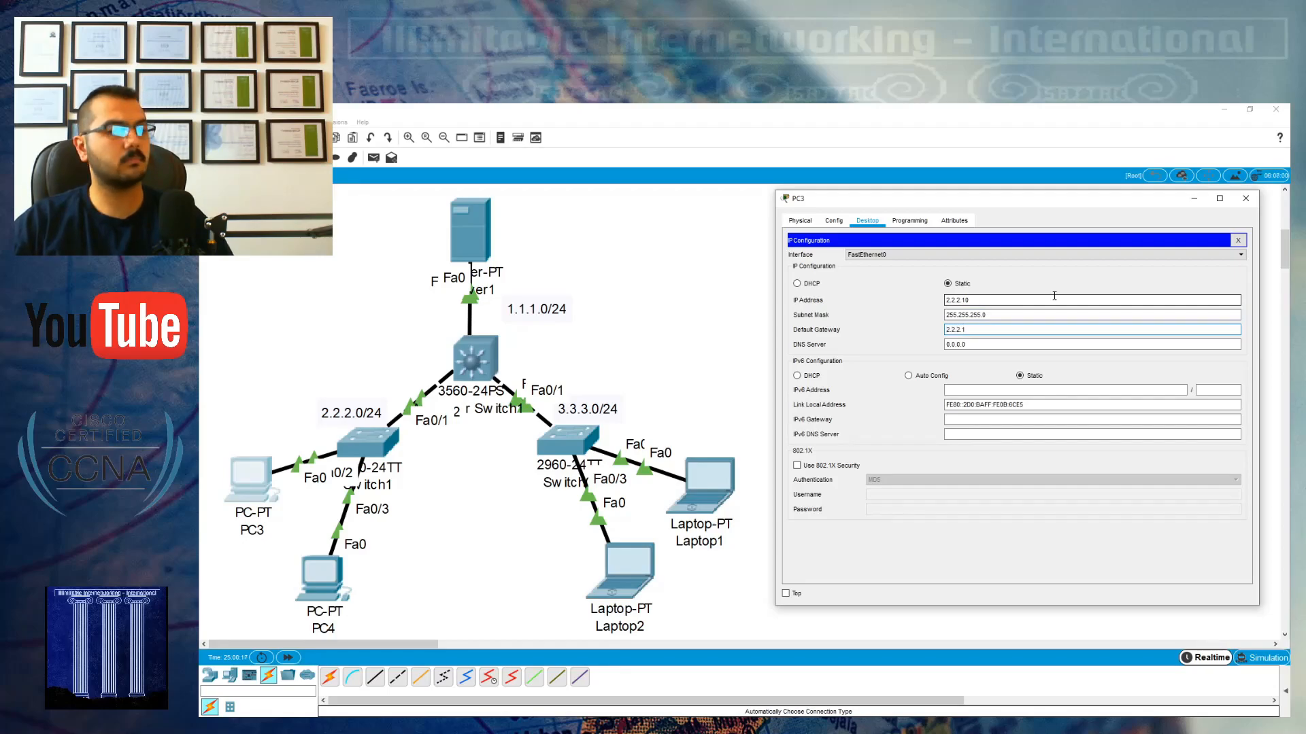
left_click(1237, 241)
left_click(1245, 198)
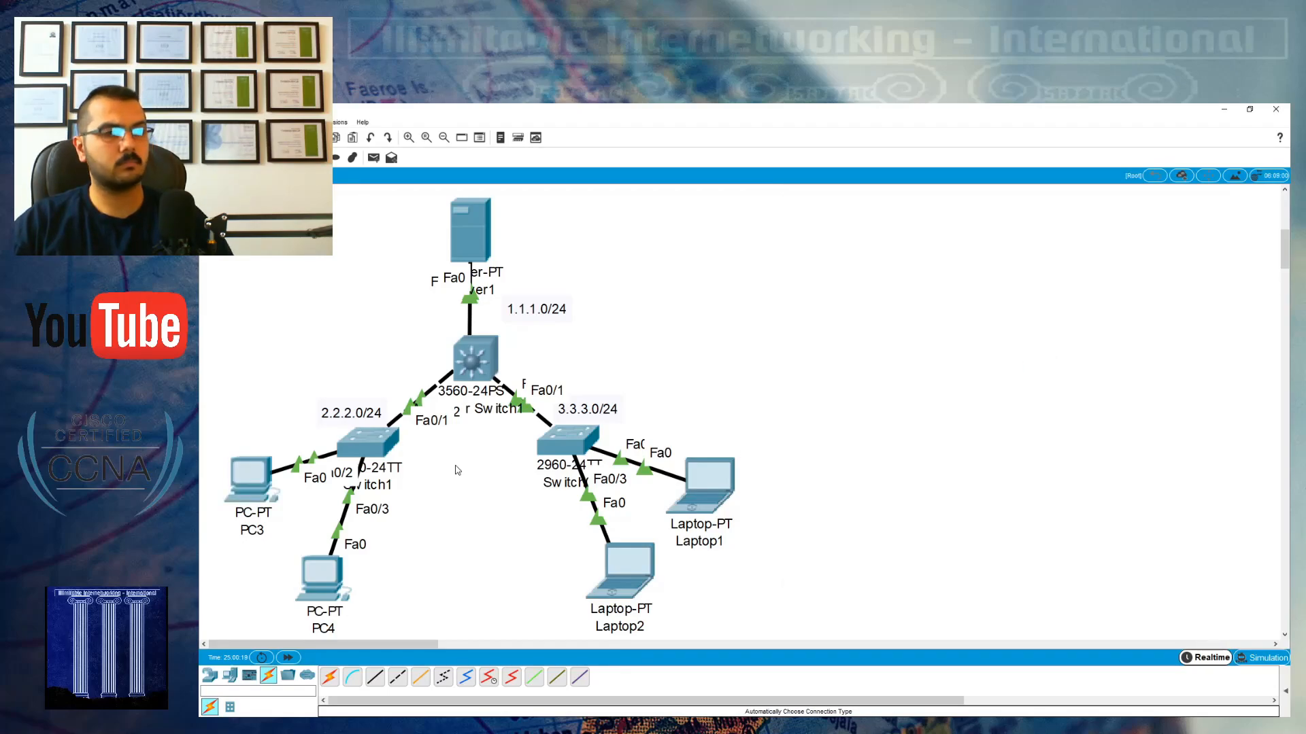
- Open the IP configuration of PC4 and set its static IPv4 address to 2.2.2.11
left_click(320, 583)
left_click_drag(639, 211, 902, 195)
left_click(858, 207)
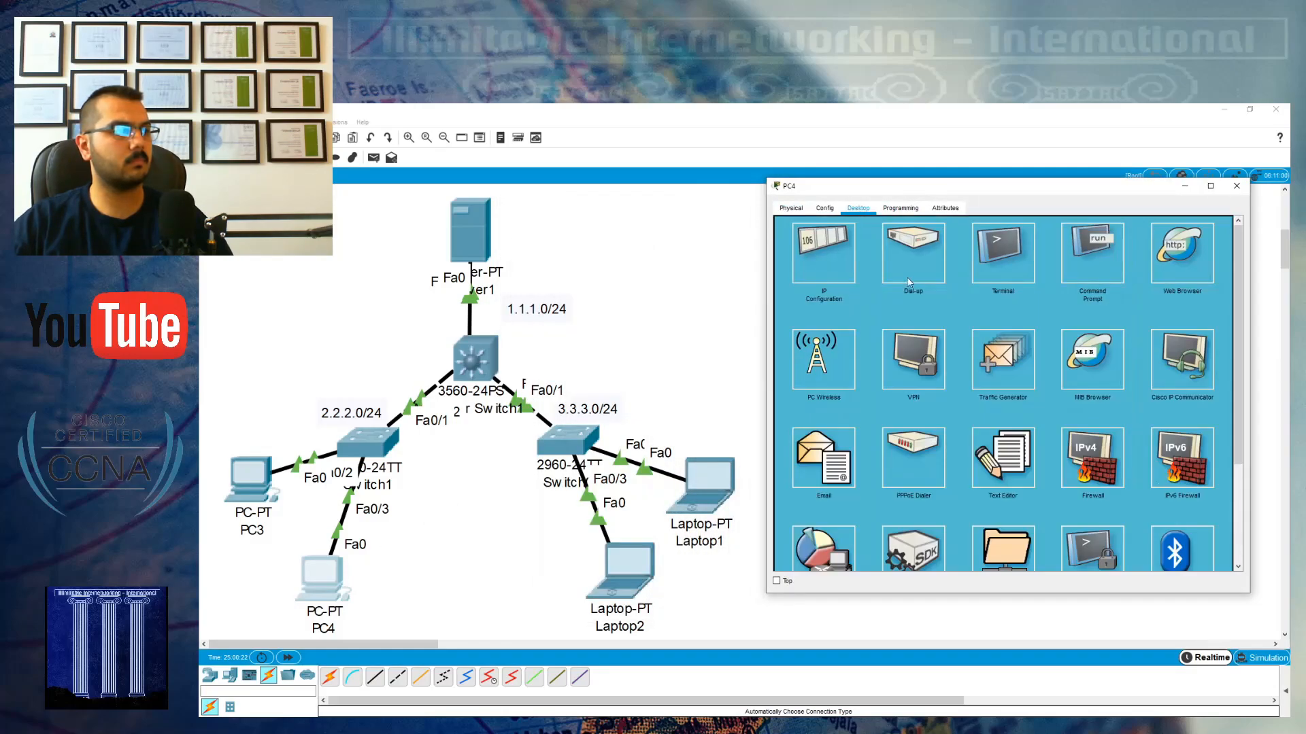
left_click(834, 272)
left_click(1005, 287)
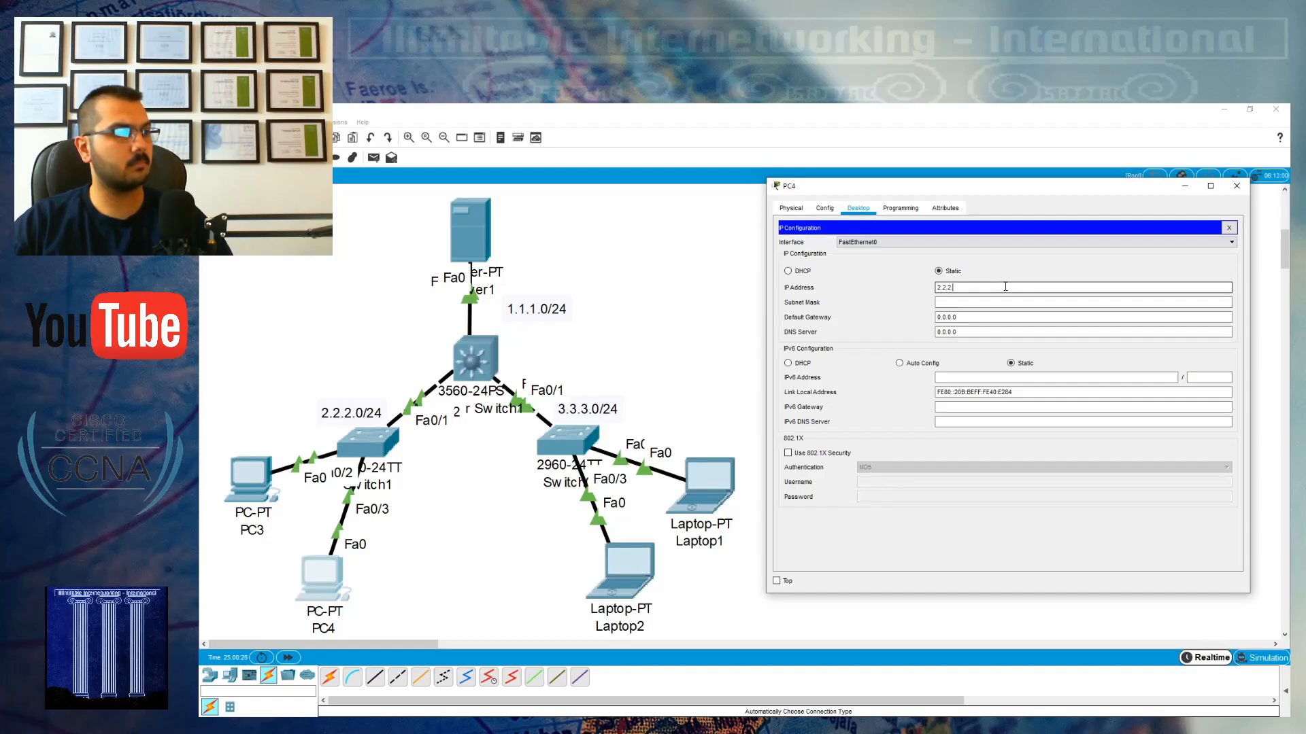
type("2.2.2.11")
- Set PC4's subnet mask to 255.255.255.0 and default gateway to 2.2.2.1, and close its window
key("Tab")
type("2")
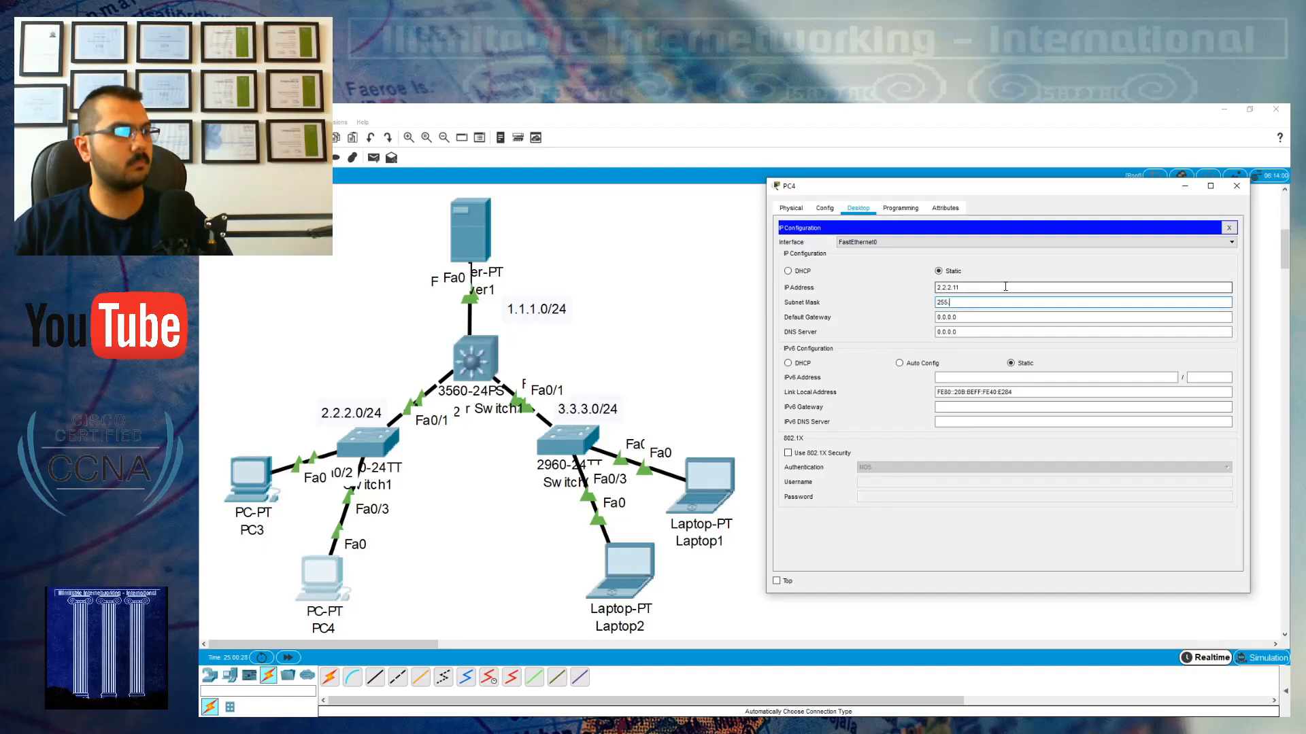
type("55.255.255.0")
key("Tab")
type("2")
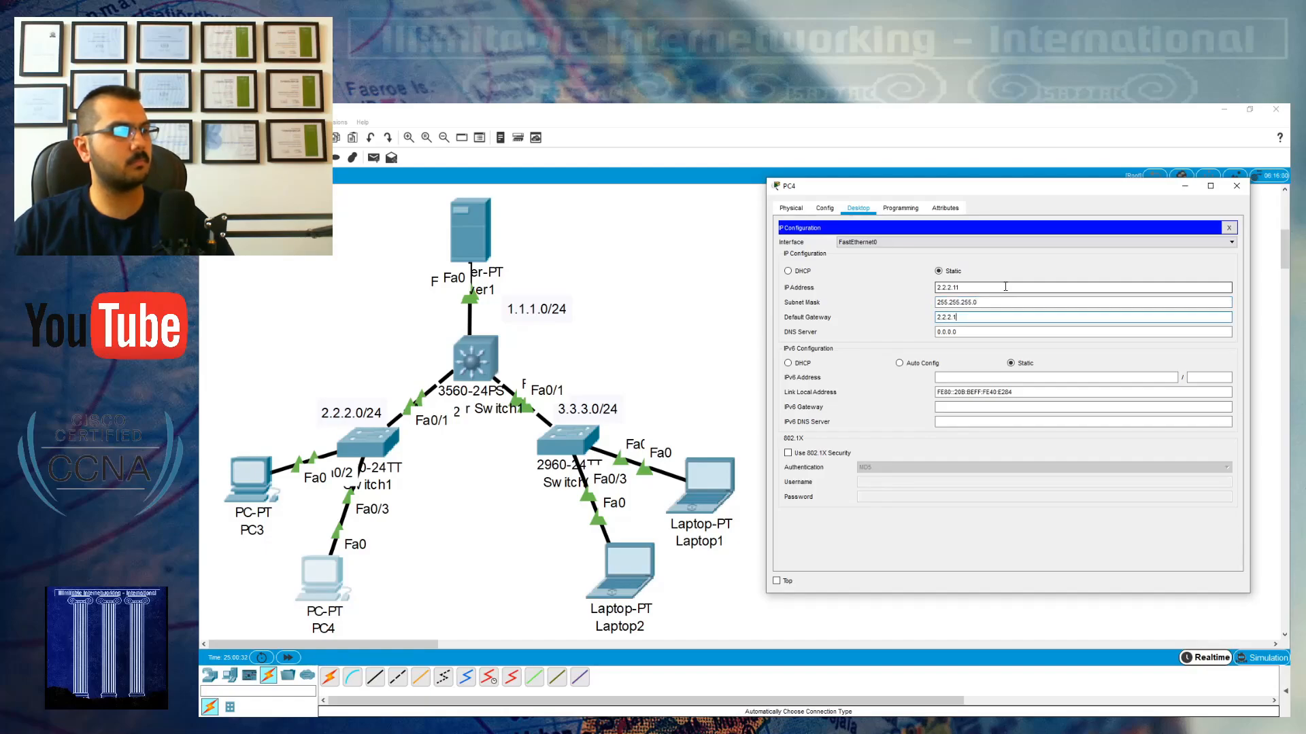
left_click(1228, 228)
left_click(1238, 186)
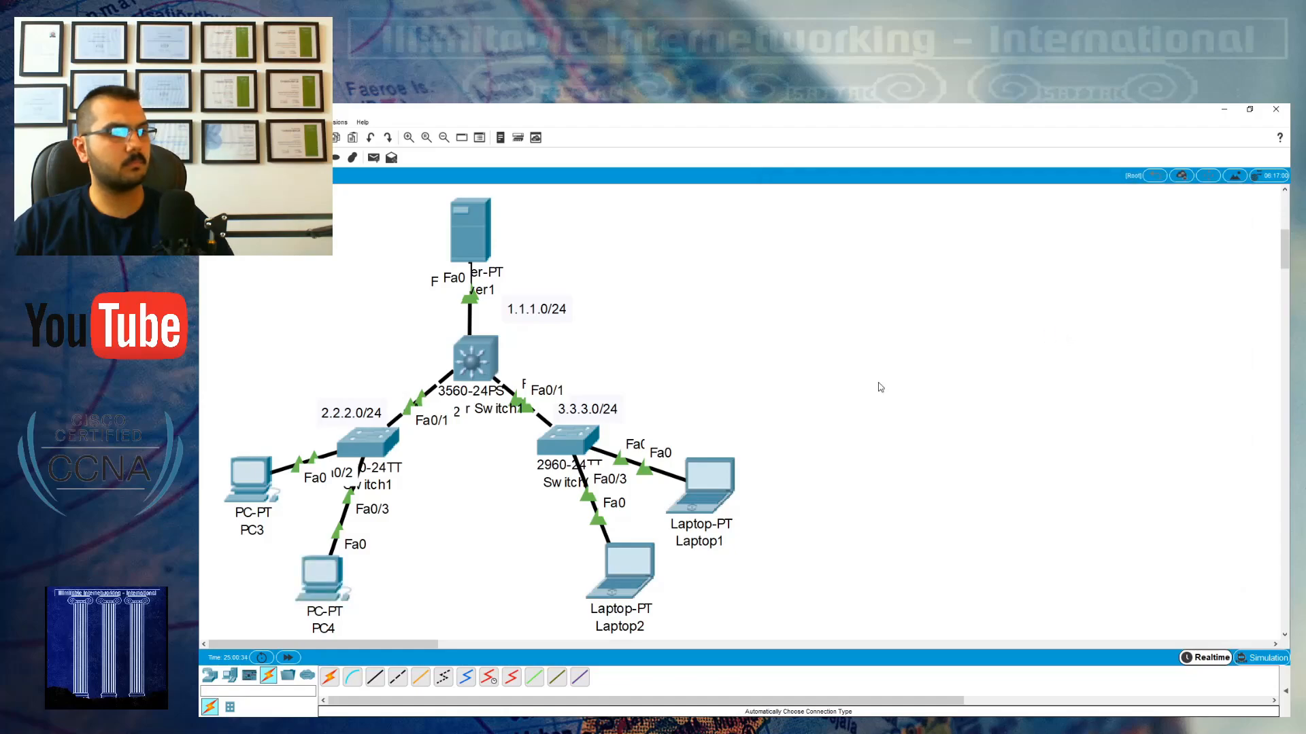
- Open the IP configuration of Laptop1 and set its static IPv4 address to 3.3.3.10
left_click(710, 477)
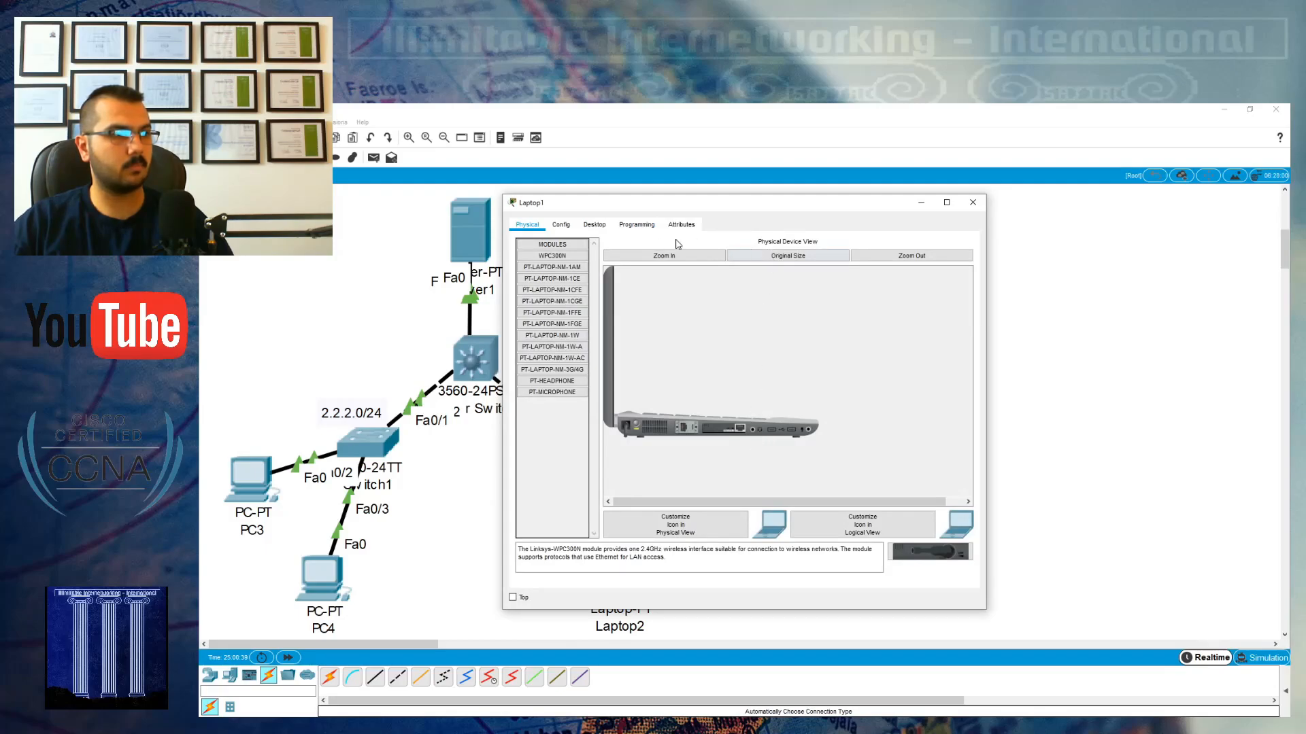
left_click(595, 224)
left_click_drag(657, 207, 926, 179)
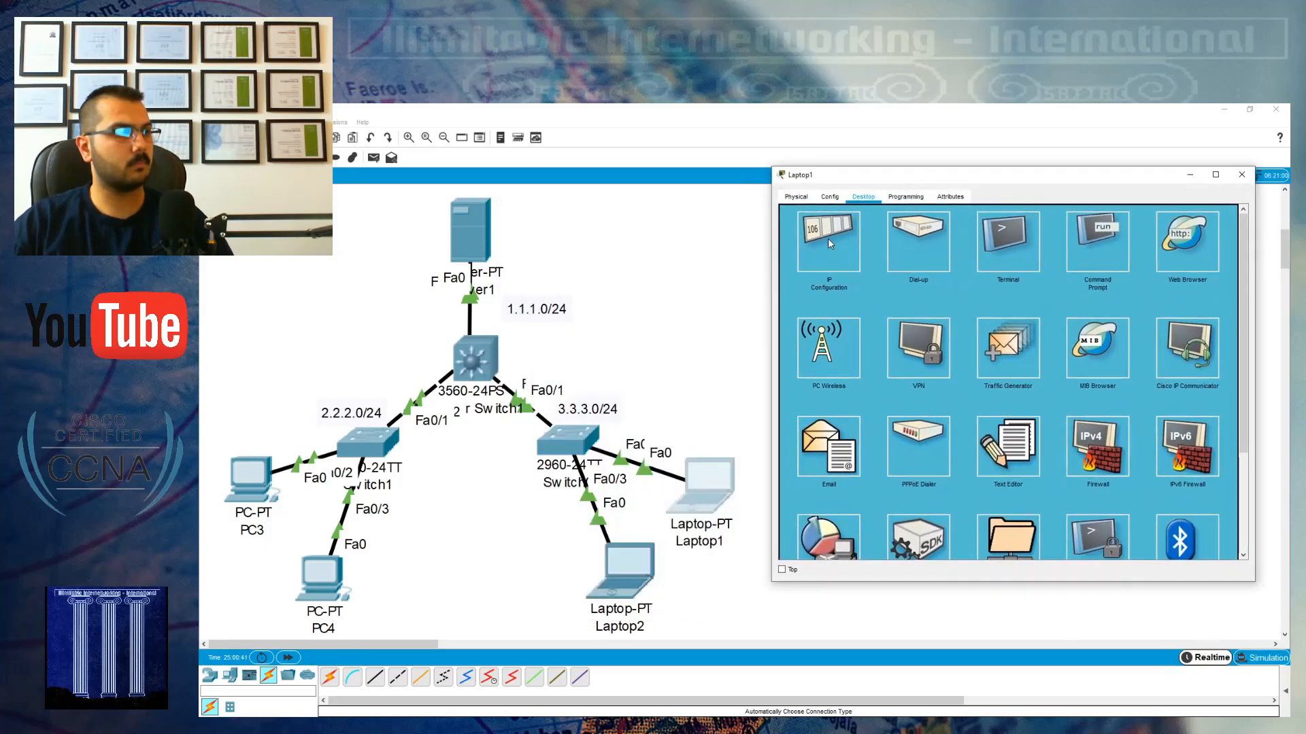
left_click(828, 244)
left_click(973, 275)
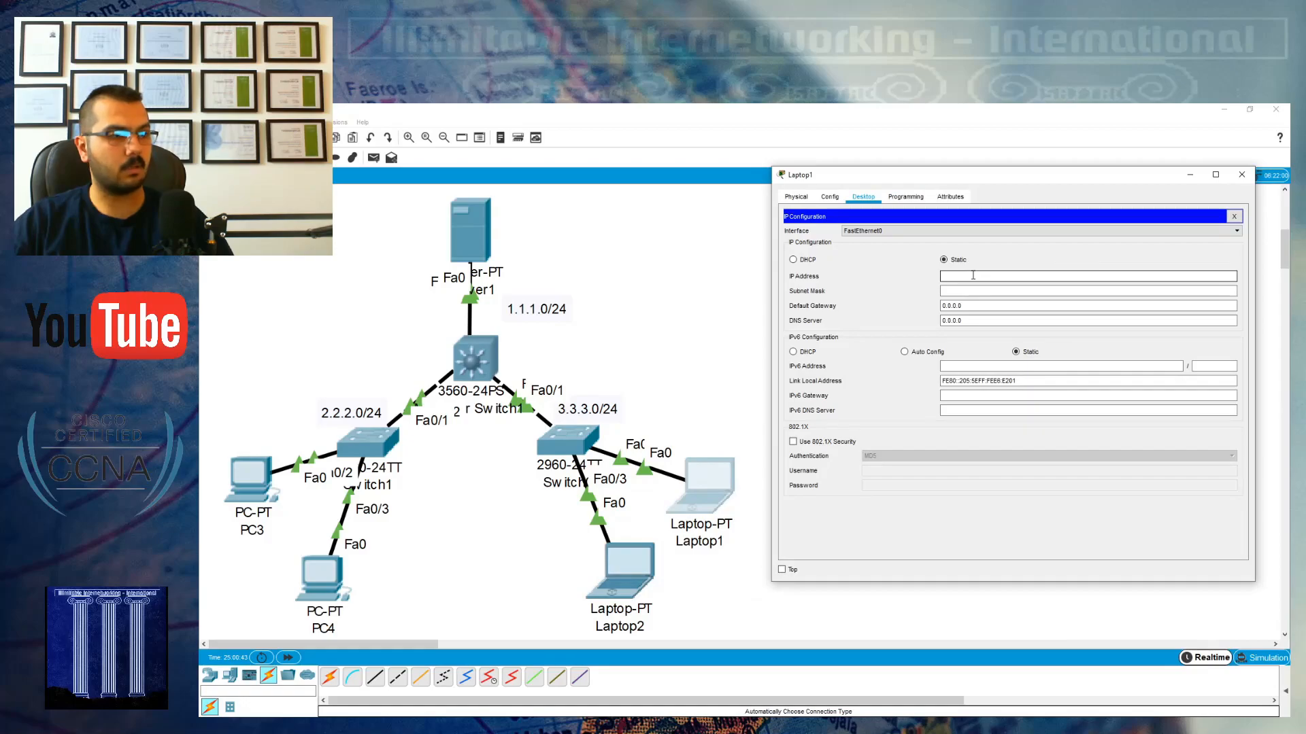
type("3")
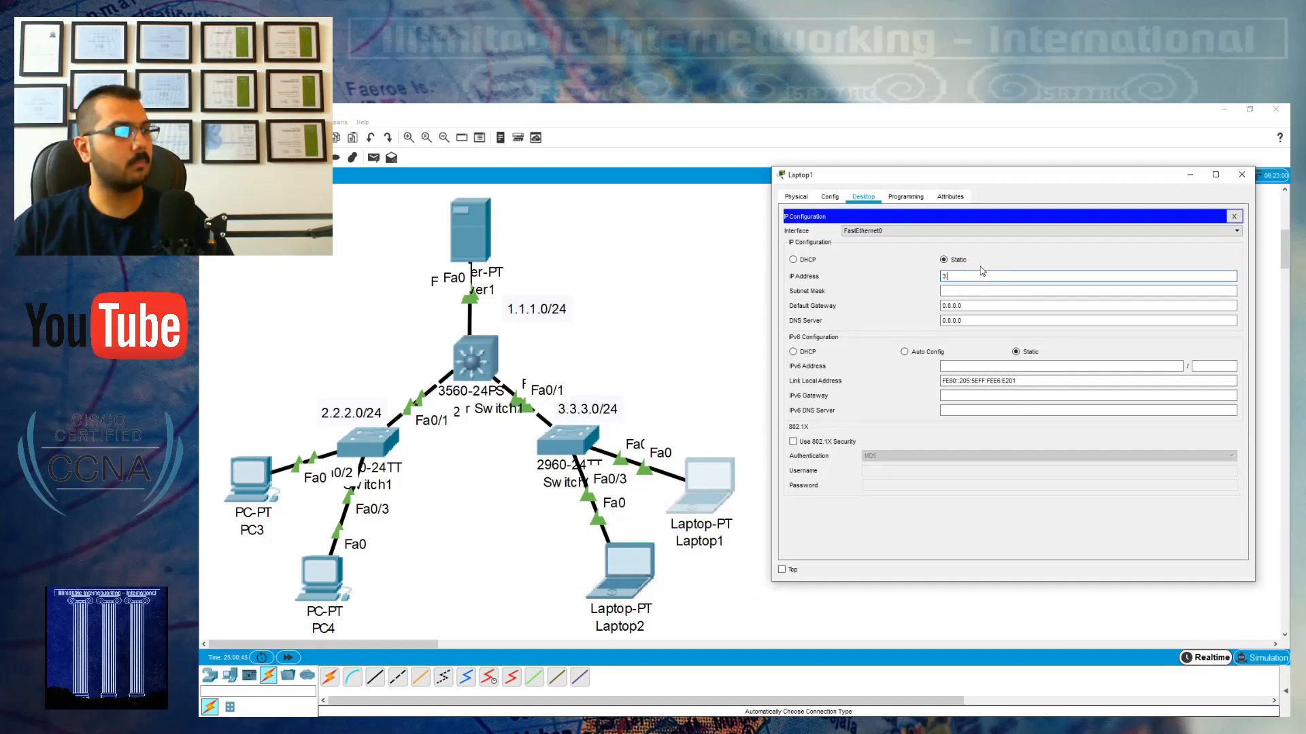
type(".3.3.10")
- Set Laptop1's subnet mask to 255.255.255.0 and default gateway to 3.3.3.1, and close its window
key("Tab")
type("255.2")
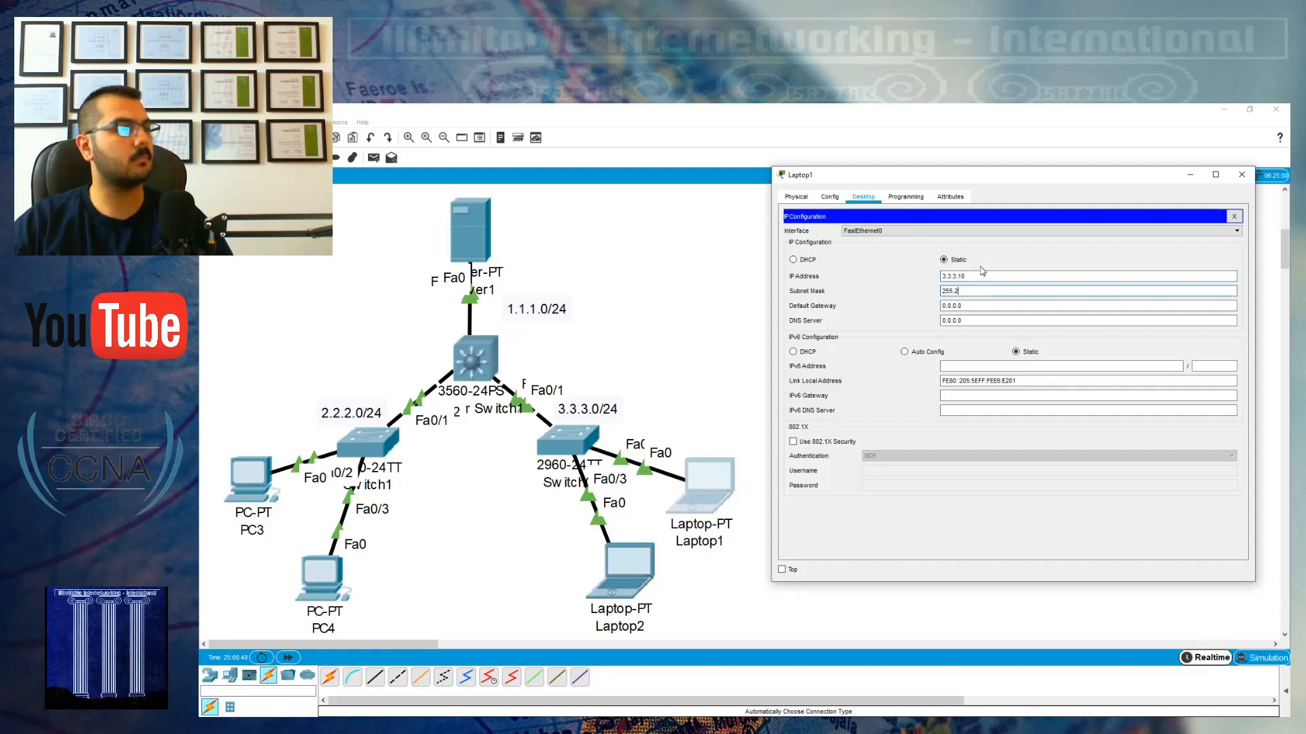
type("55.255.0")
key("Tab")
type("3.3")
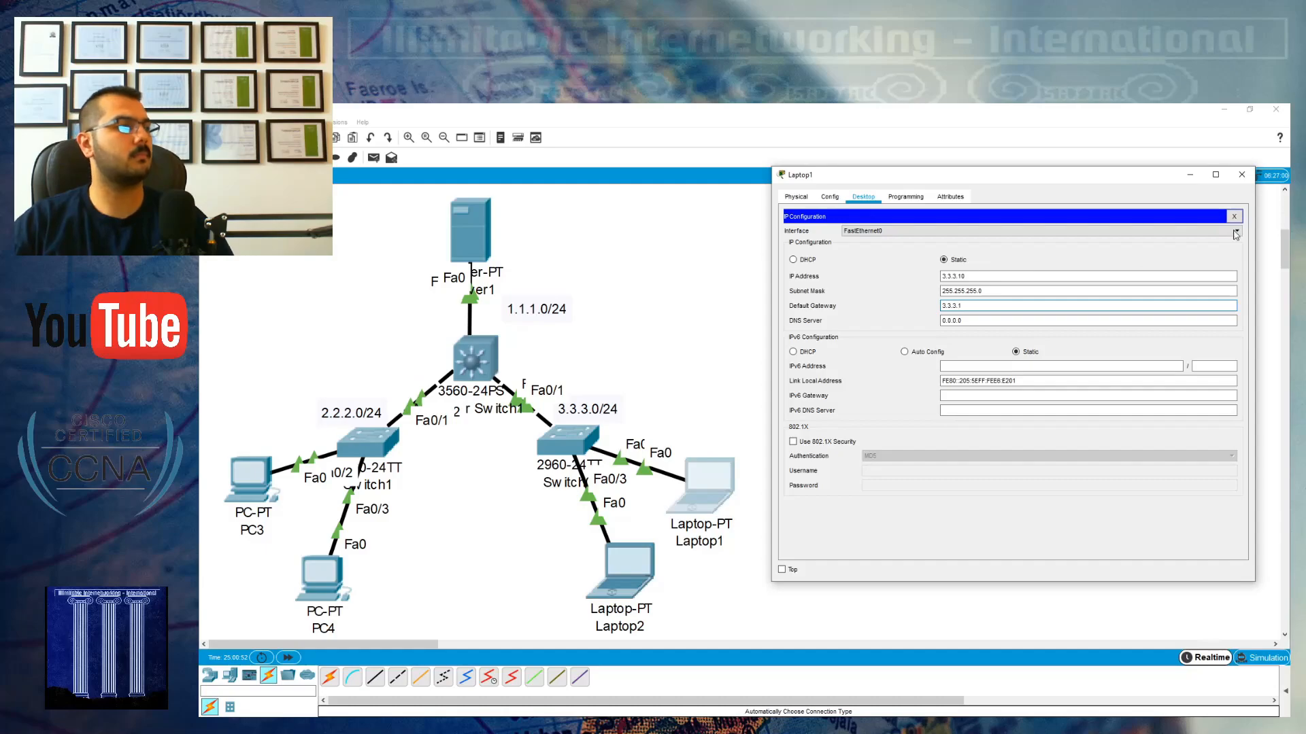
left_click(1233, 217)
left_click(1241, 174)
- Open the IP configuration of Laptop2 and set its static IPv4 address to 3.3.3.11
left_click(643, 568)
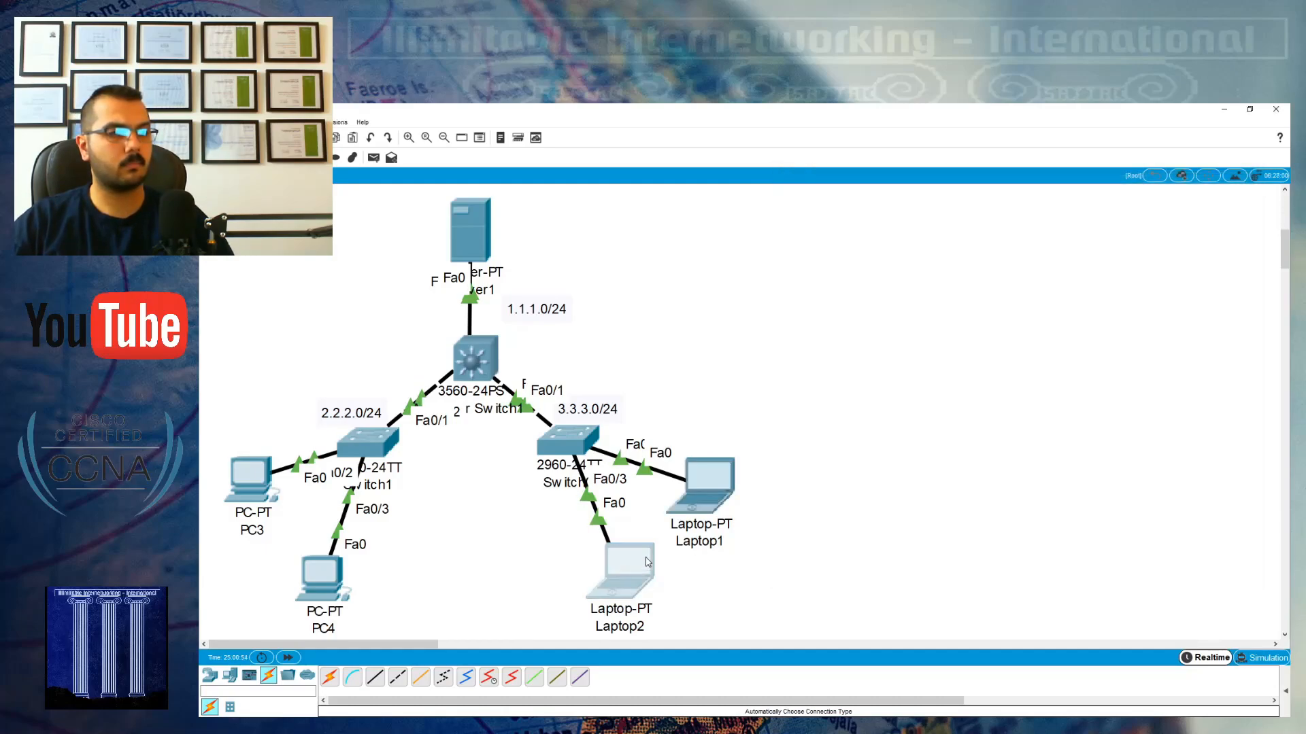
left_click_drag(703, 203, 992, 184)
left_click(884, 205)
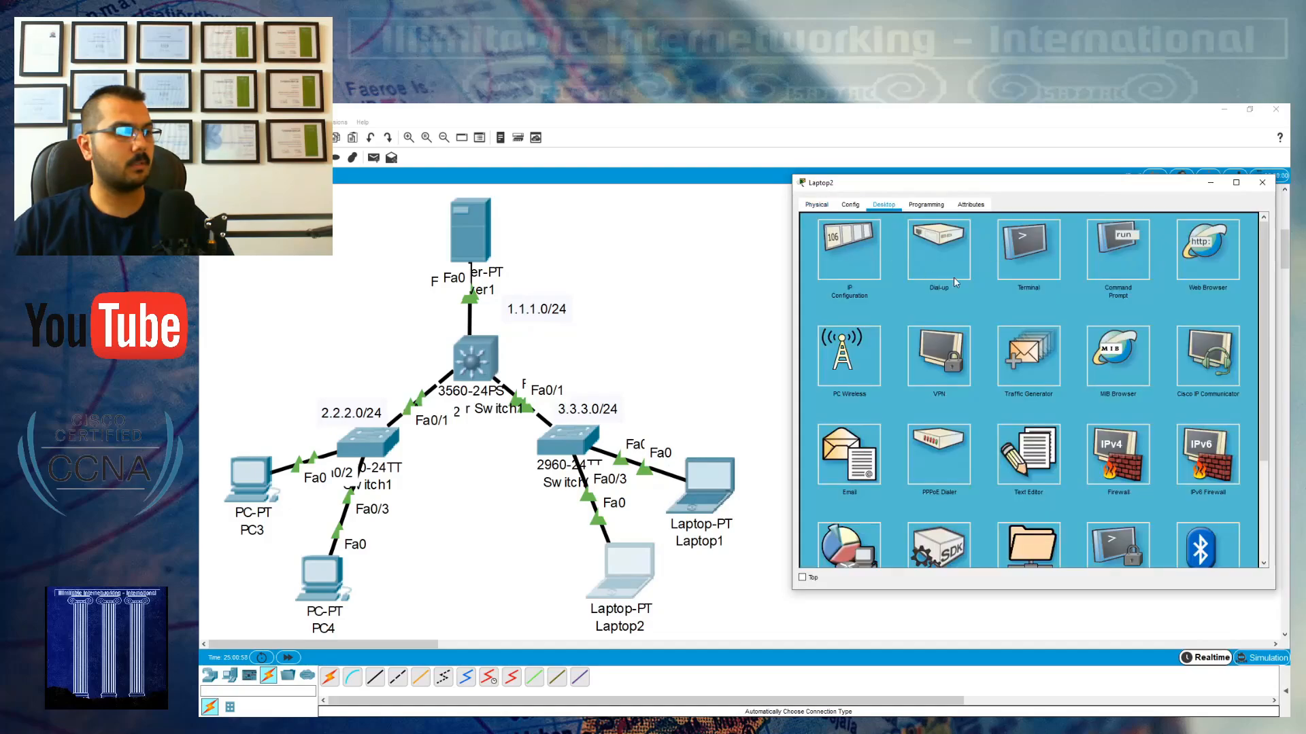
left_click(849, 249)
left_click(975, 284)
type("3.3.3")
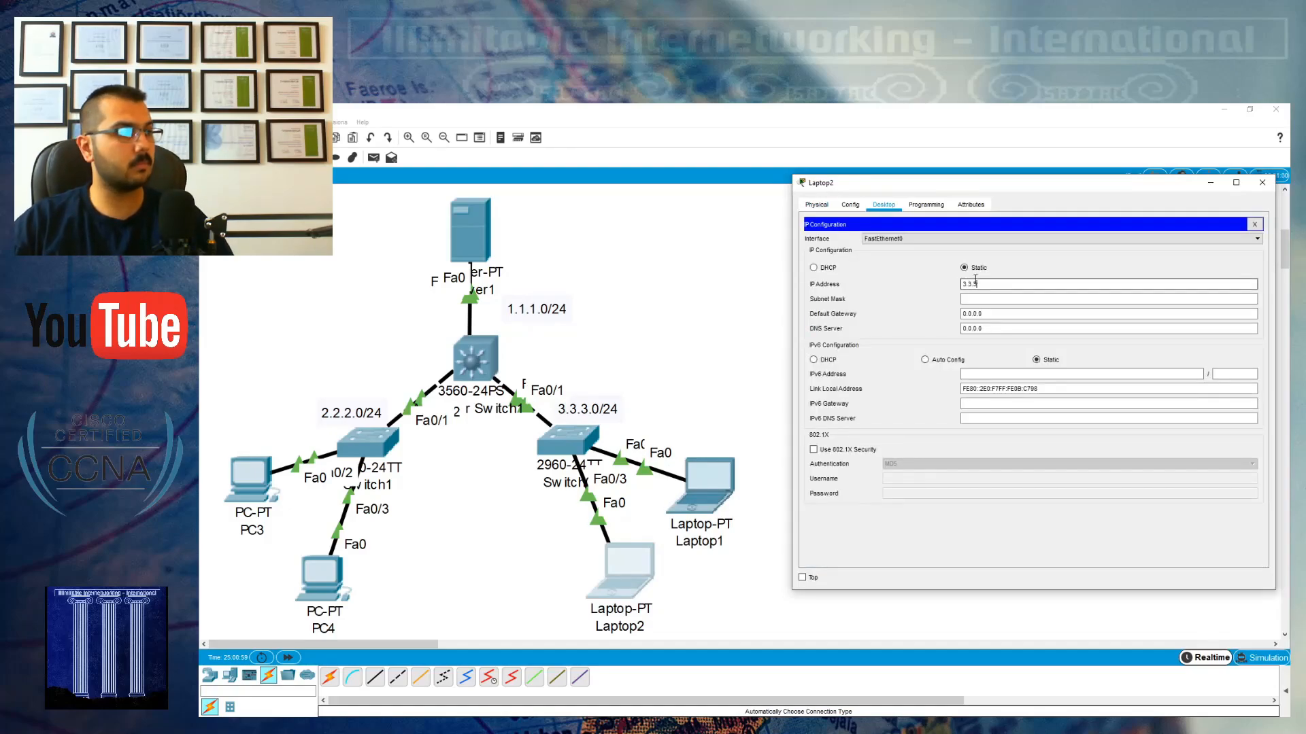
type(".11")
- Set Laptop2's subnet mask to 255.255.255.0 and default gateway to 3.3.3.1, and close its window
key("Tab")
type("255.255.255.0")
key("Tab")
type("3.3.3.1")
left_click(1254, 224)
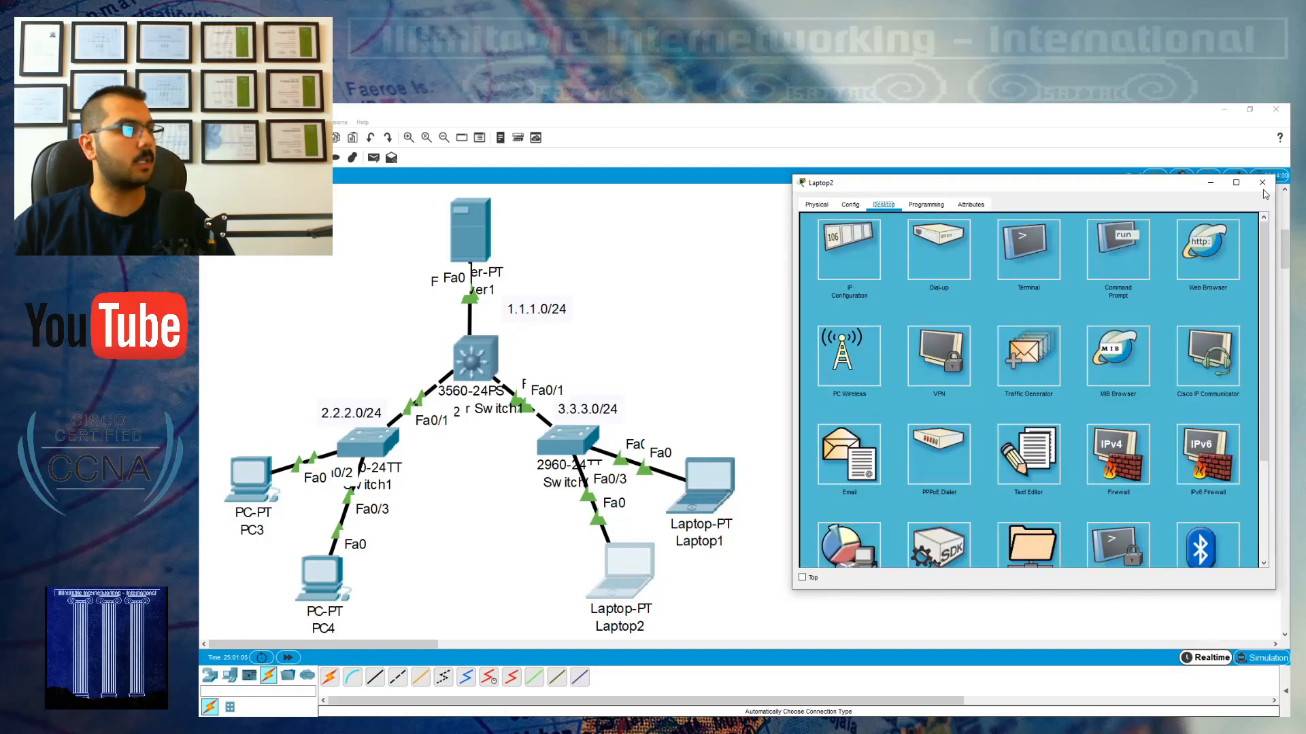
left_click(1262, 183)
- Open the command line of the 3560 multilayer switch and place its window beside the topology
left_click(483, 359)
left_click_drag(760, 235, 1116, 219)
left_click(1027, 249)
left_click_drag(948, 229, 660, 208)
left_click_drag(752, 213, 792, 218)
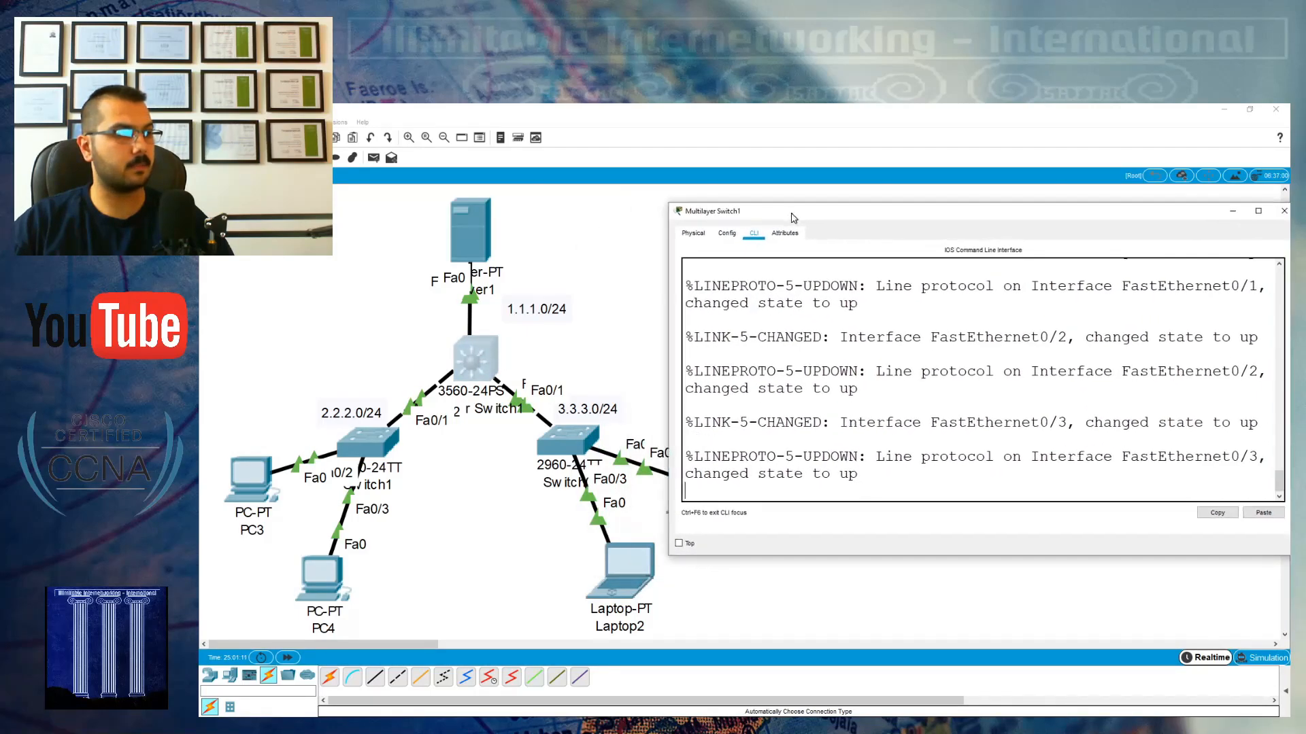
left_click_drag(670, 204, 636, 201)
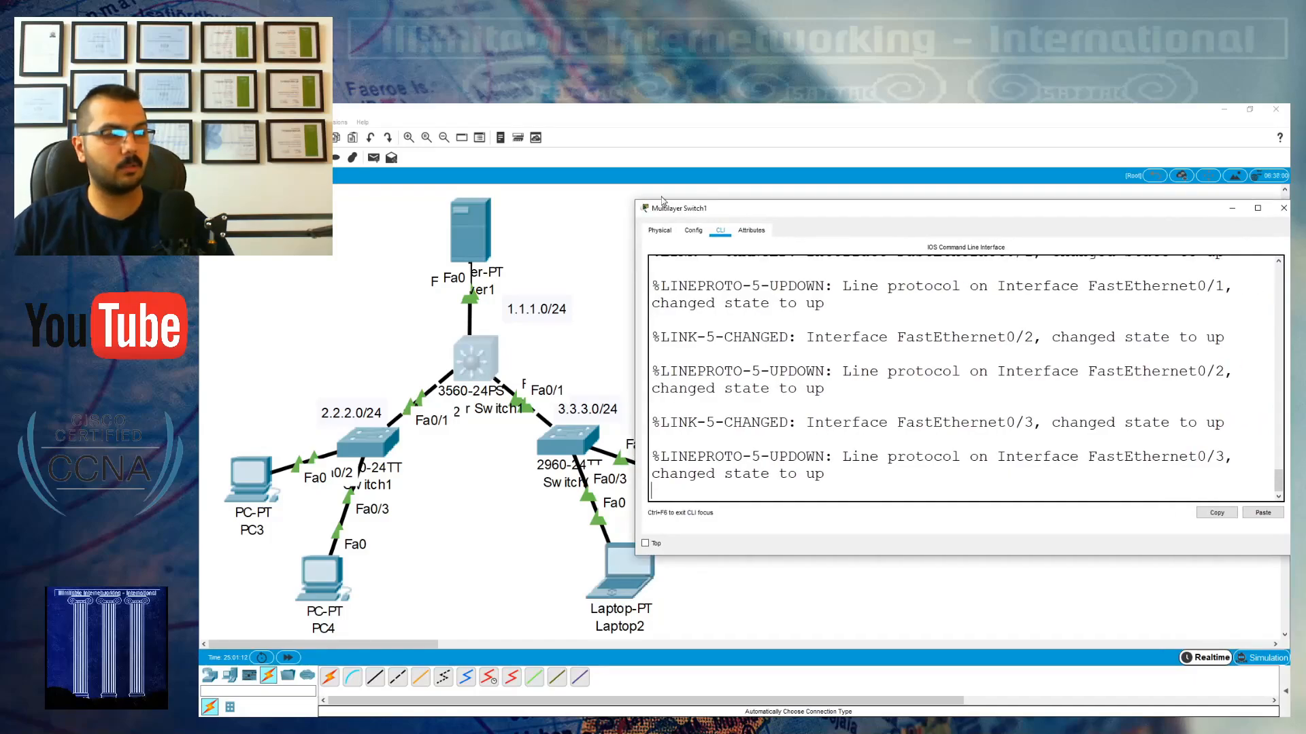
- Decline the multilayer switch's initial configuration dialog with no and enter privileged mode with en
key("Return")
type("no")
key("Return")
key("Return")
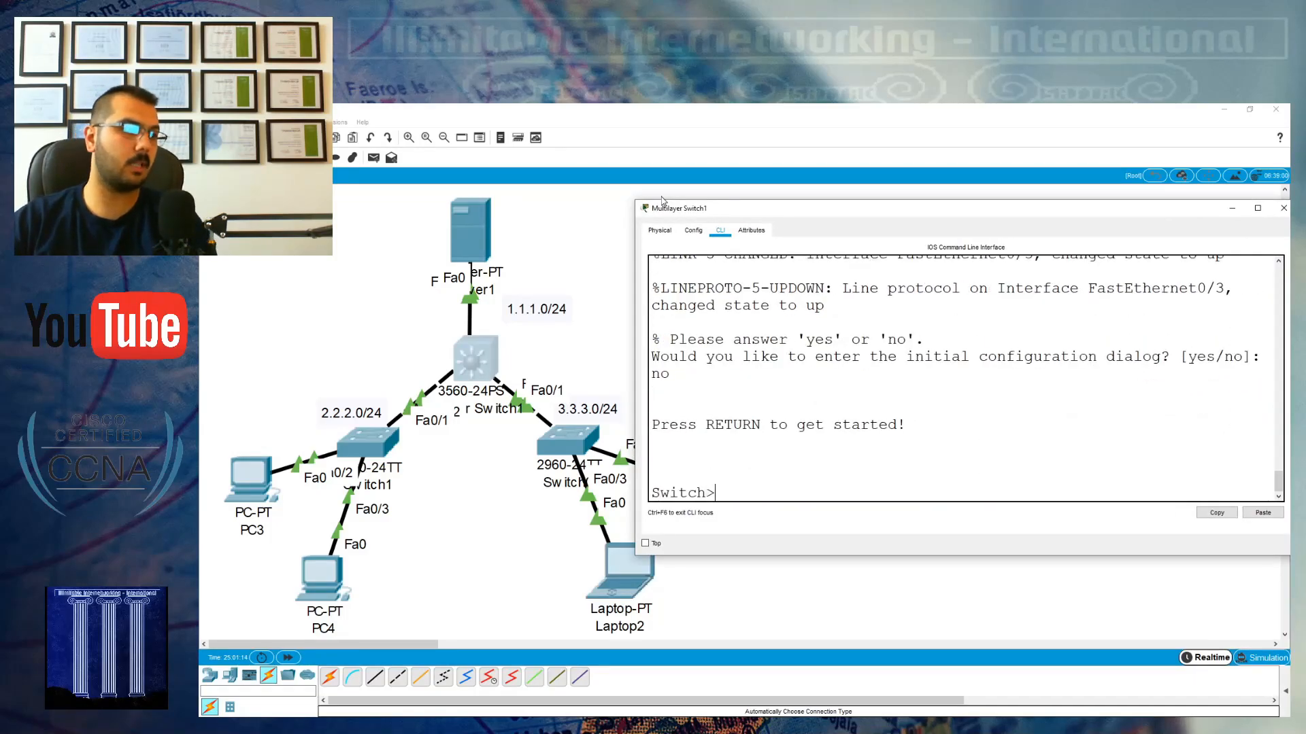
type("en")
key("Return")
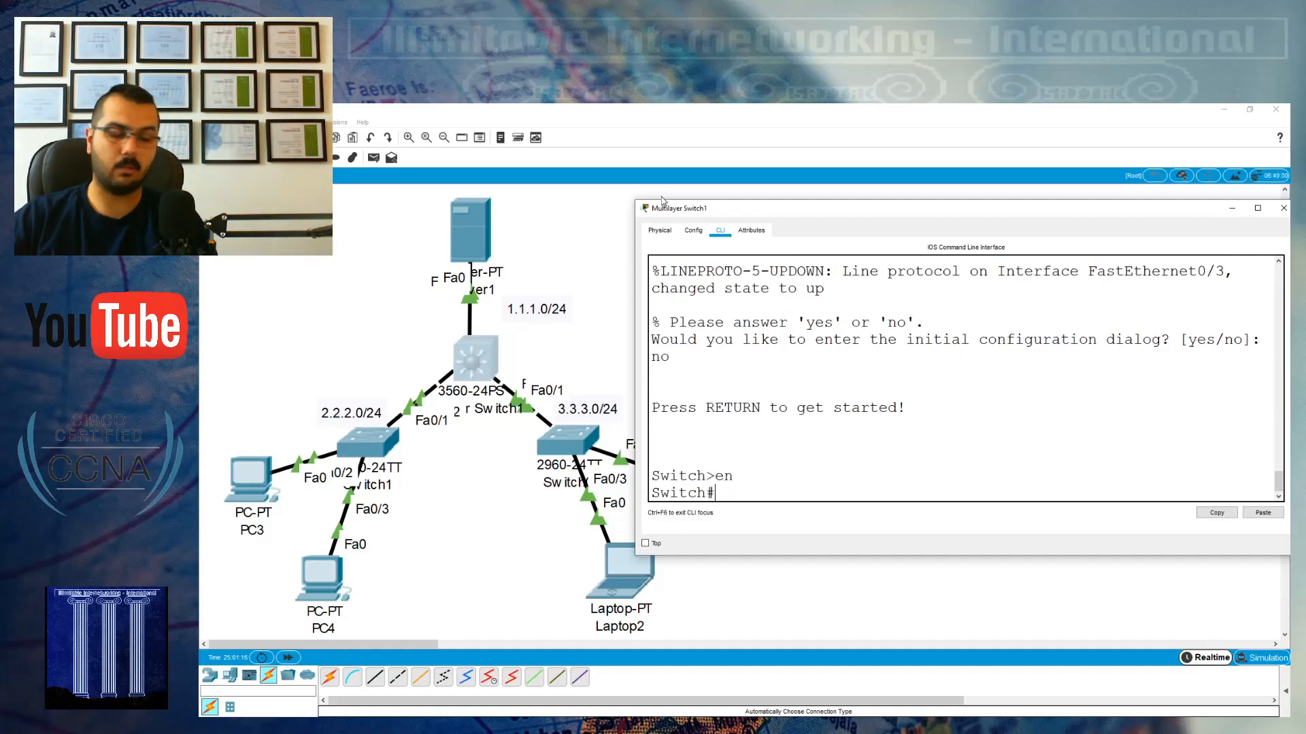
- Enter global configuration mode and make interface fa 0/1 of the multilayer switch a routed port with no switchport
type("conf t")
key("Return")
type("int fa 0/1")
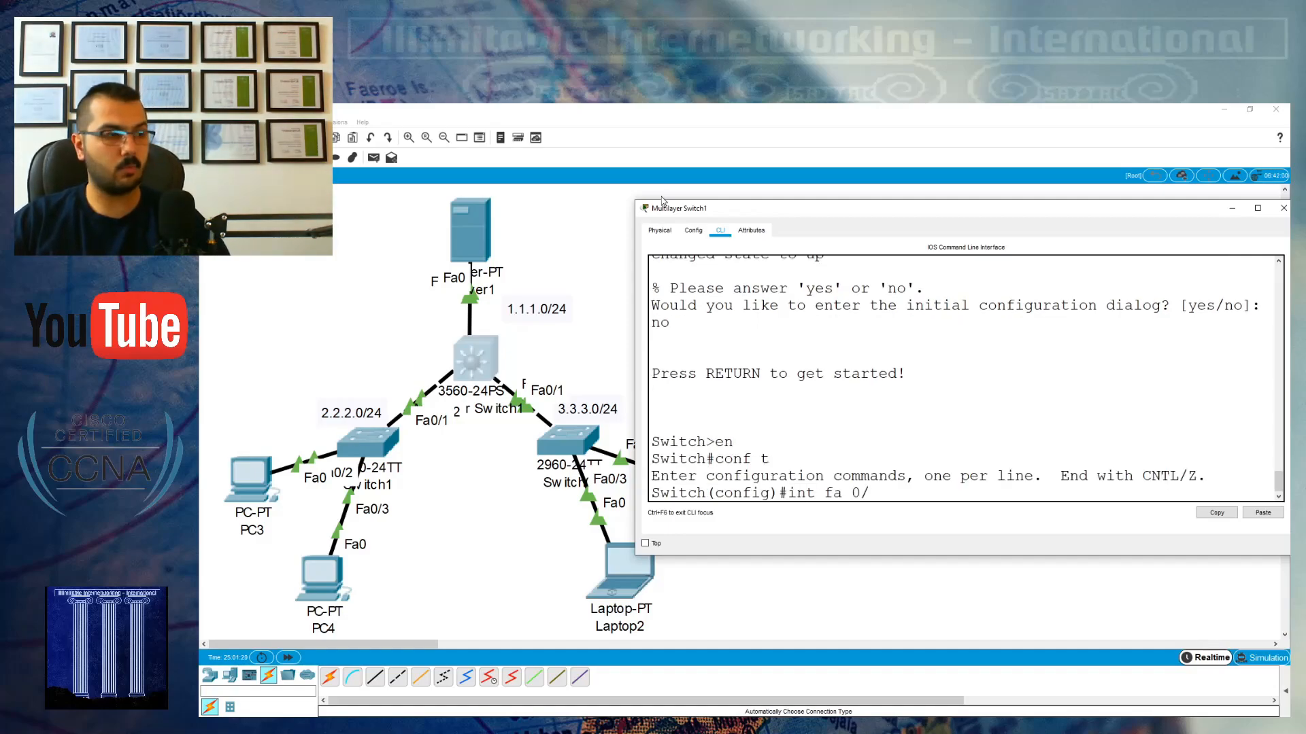
key("Return")
type("no switchport")
key("Tab")
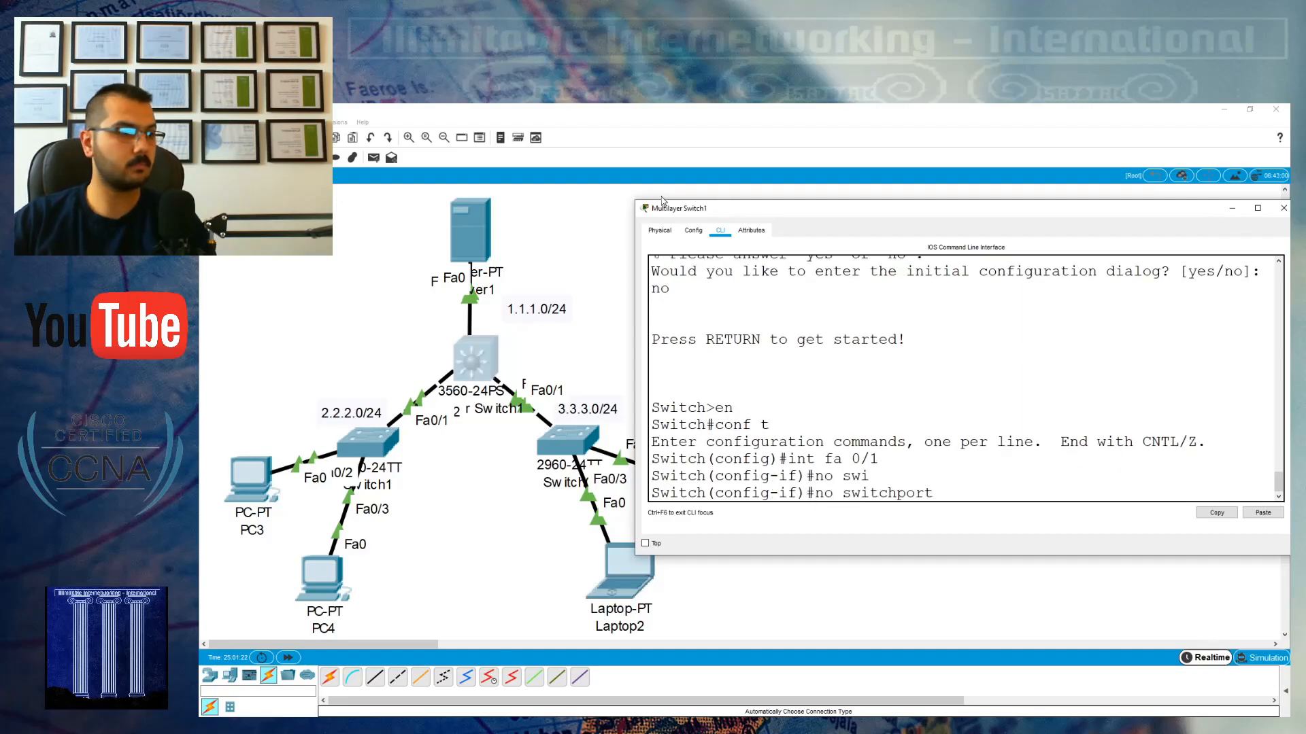
key("Return")
- Assign IP address 1.1.1.1 with mask 255.255.255.0 to interface fa 0/1 and exit interface configuration
type("ip add 1.1.1")
type(".1 255.25")
type("5.255.255.0")
key("Return")
type("exit")
key("Return")
key("Return")
- Enter interface fa 0/2 and make it a routed port with no switchport
key("Up")
key("Up")
key("Up")
key("Up")
key("Up")
key("BackSpace")
type("2")
key("Return")
type("no switchport")
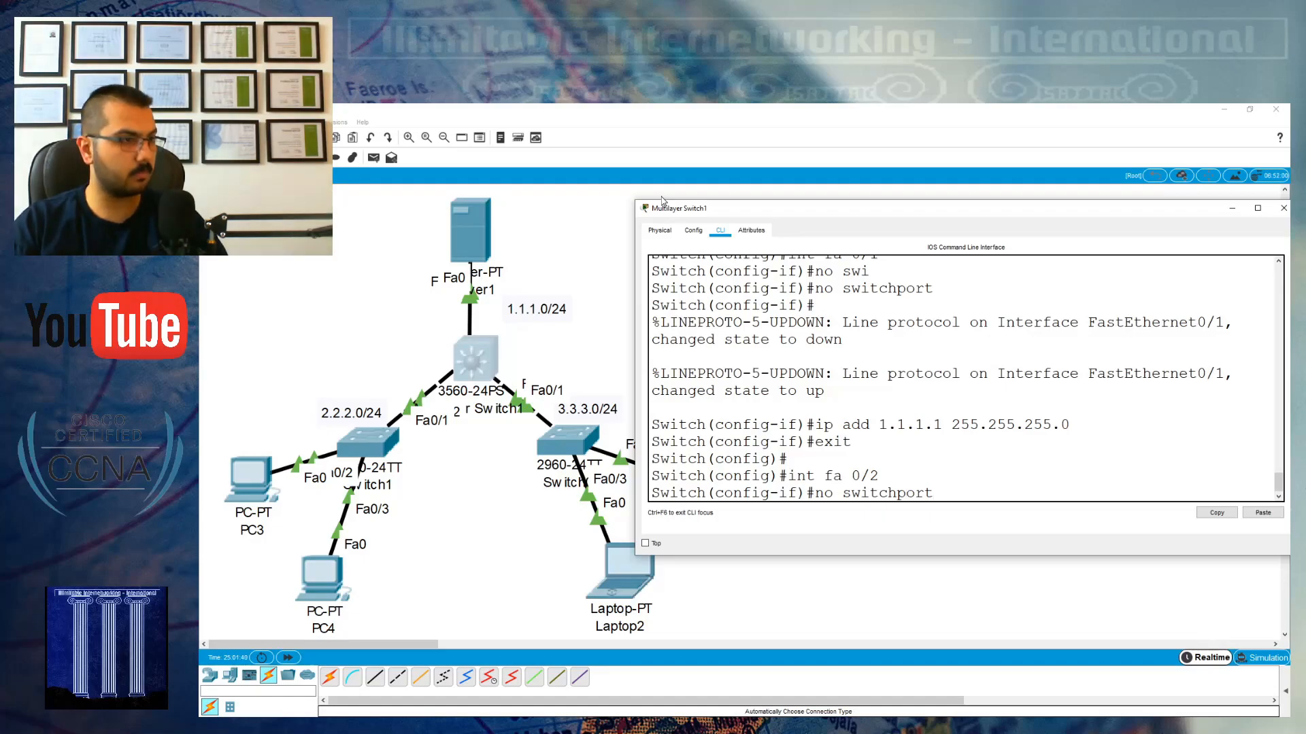
key("Return")
- Assign IP address 2.2.2.1 with mask 255.255.255.0 to interface fa 0/2 and exit interface configuration
key("Up")
key("Up")
key("Up")
key("Up")
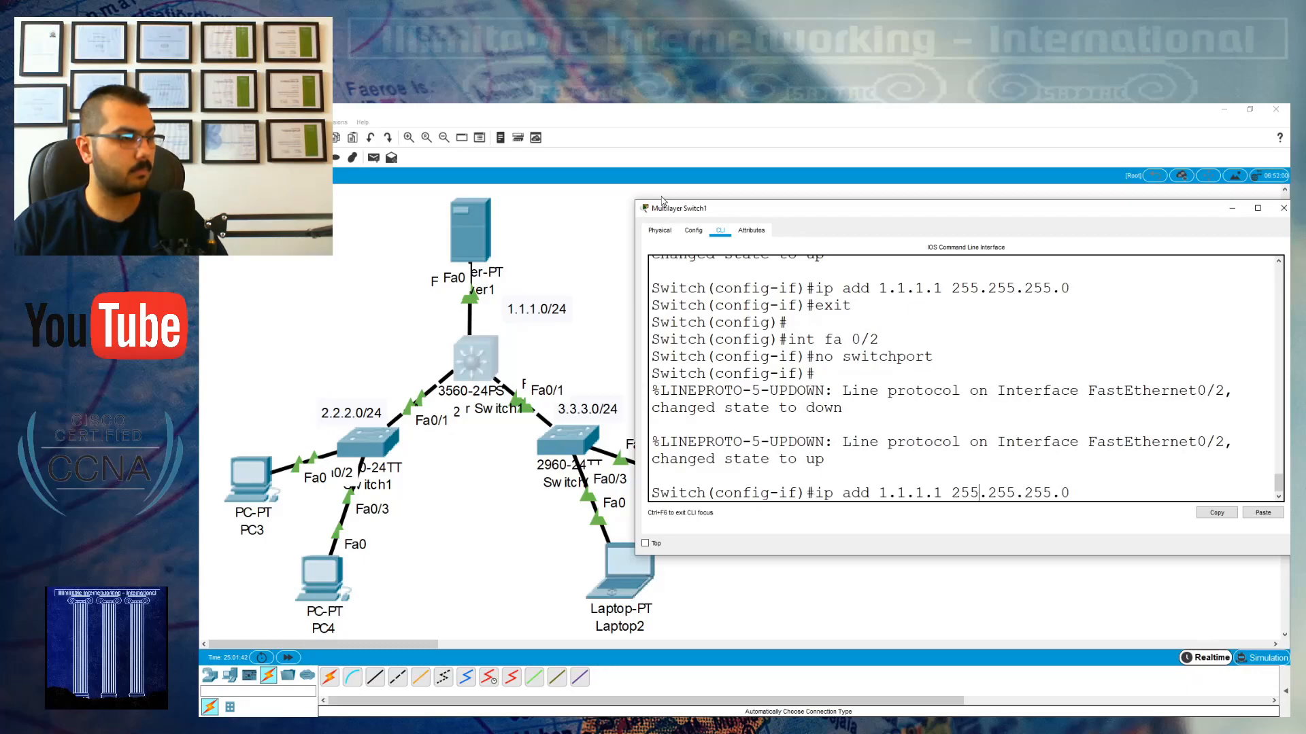
key("BackSpace")
key("BackSpace")
key("BackSpace")
key("BackSpace")
key("BackSpace")
type("2.2.2")
key("Return")
key("Up")
key("Up")
key("Up")
key("Up")
key("Return")
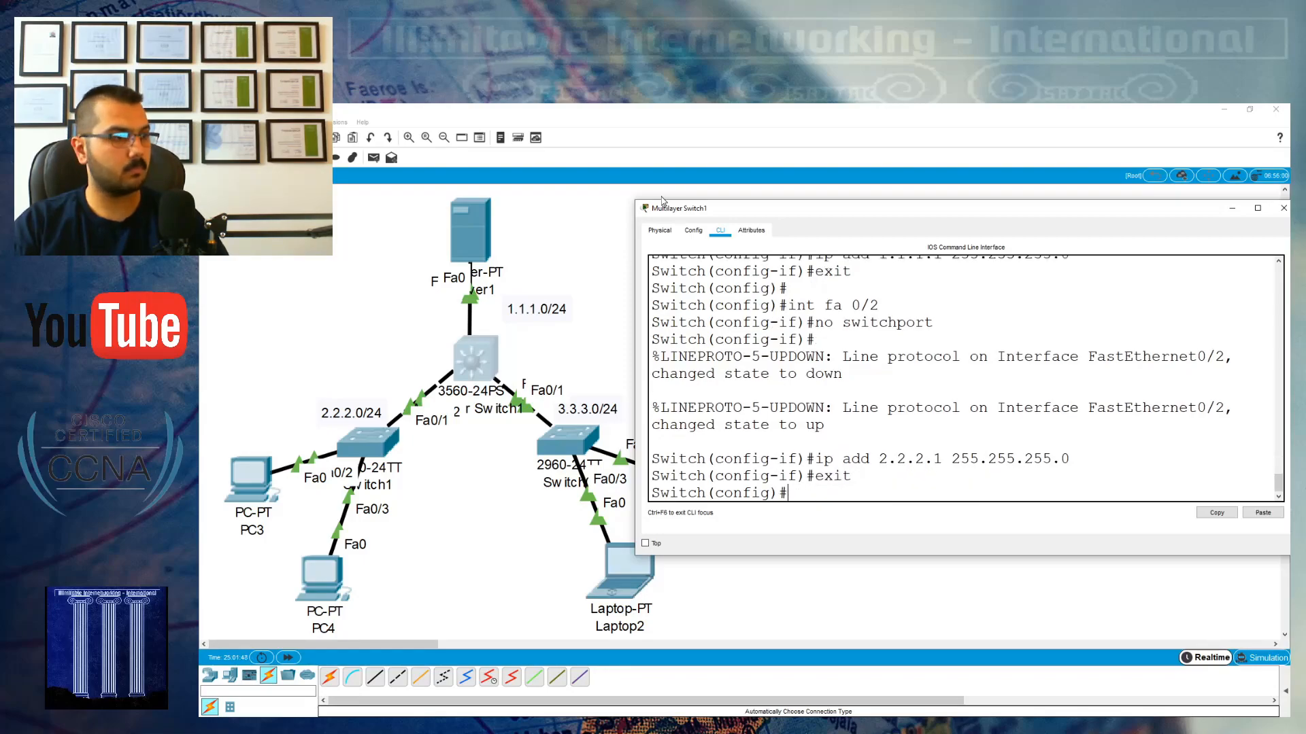
- Enter interface fa 0/3 and make it a routed port with no switchport
key("Up")
key("Up")
key("BackSpace")
type("3")
key("Return")
key("Up")
key("Up")
key("Up")
key("Up")
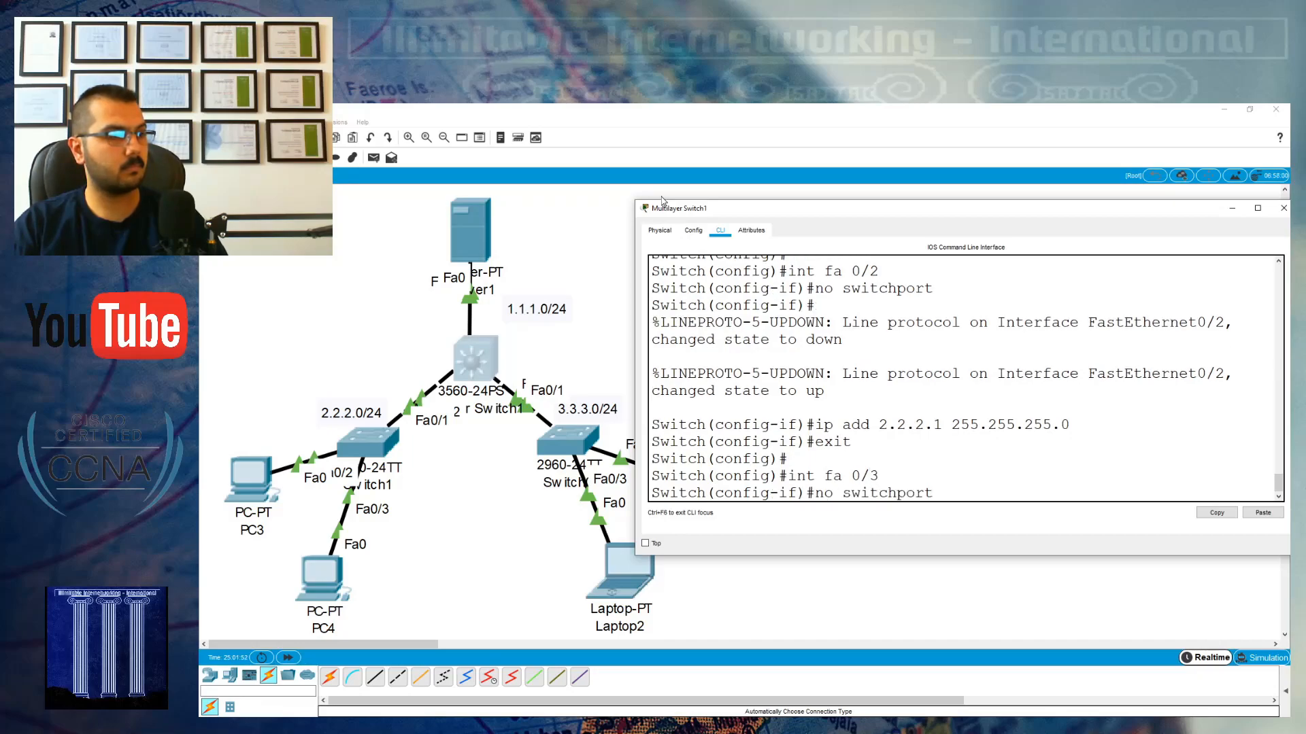
key("Return")
- Assign IP address 3.3.3.1 with mask 255.255.255.0 to interface fa 0/3 and exit interface configuration
key("Up")
key("Up")
key("Up")
key("Up")
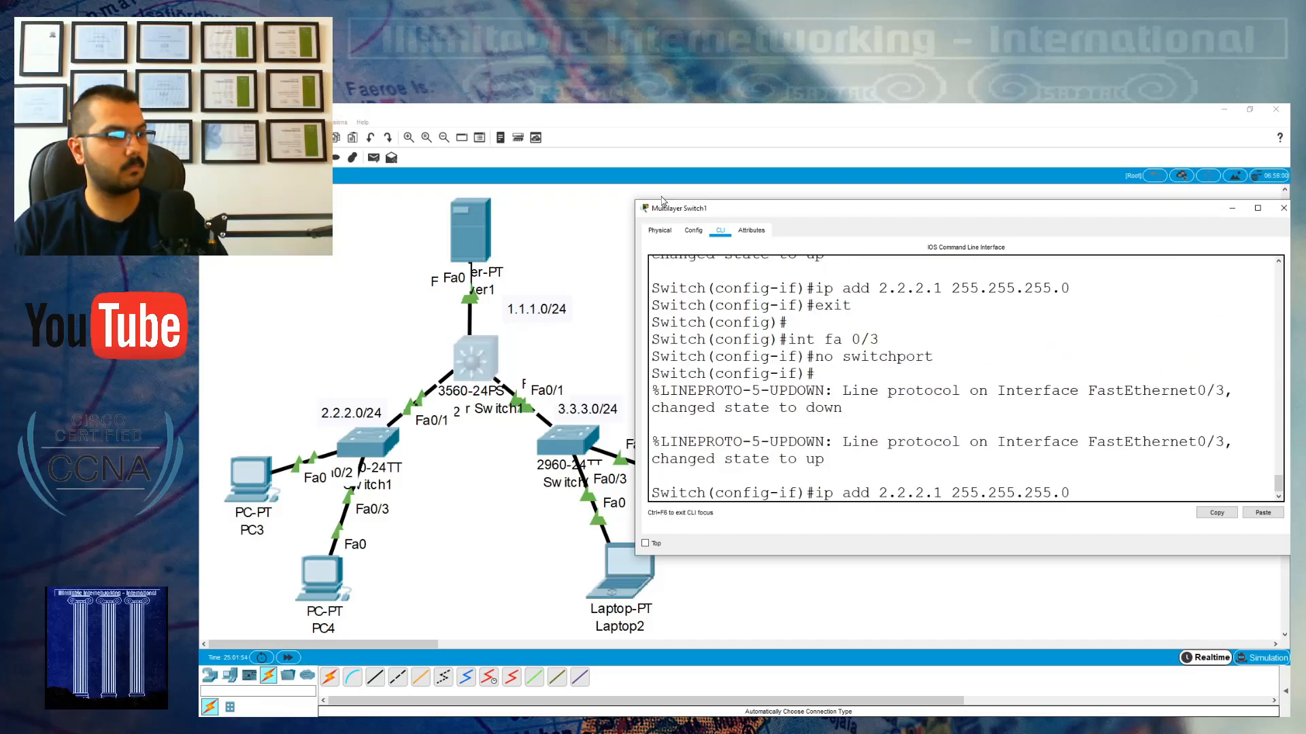
key("BackSpace")
key("BackSpace")
key("BackSpace")
key("BackSpace")
key("BackSpace")
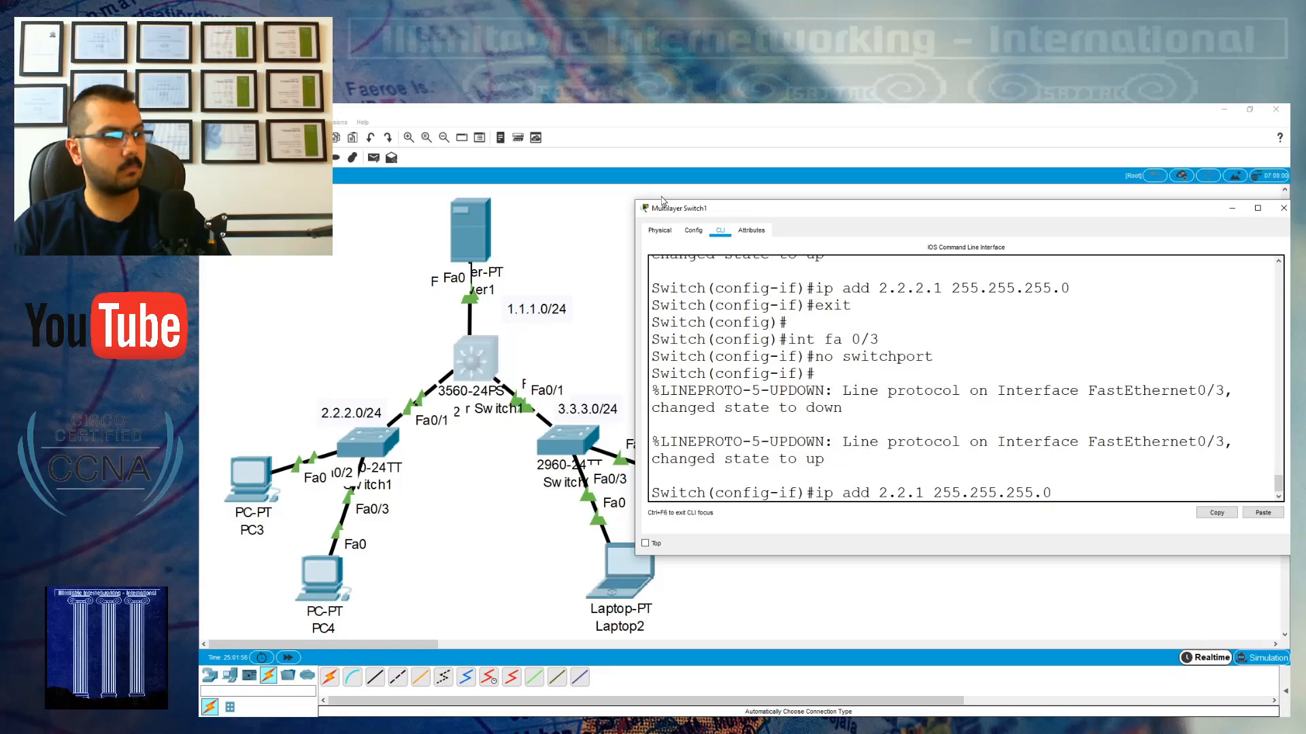
type("3.3.3")
key("Return")
key("Up")
key("Up")
key("Up")
key("Up")
key("Return")
key("Return")
key("Return")
key("Return")
key("Return")
key("Return")
key("Return")
key("Return")
key("Return")
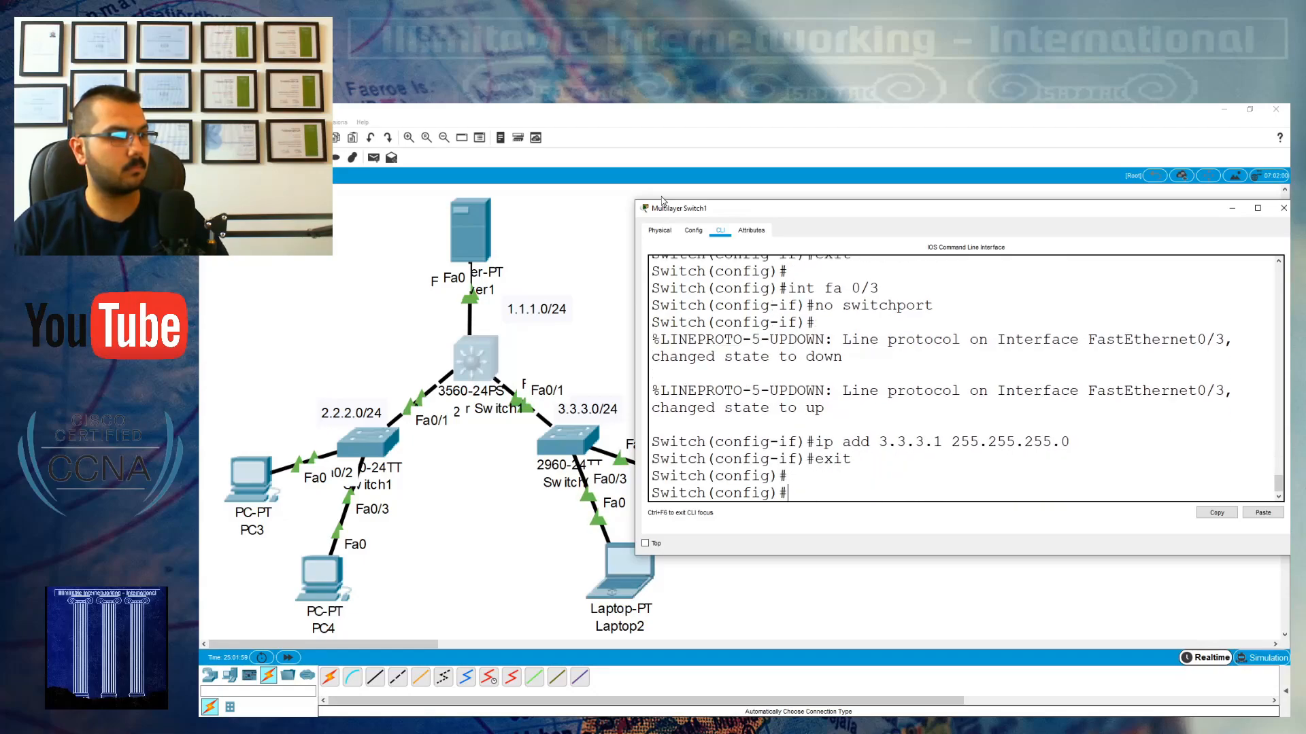
key("Return")
key("Return")
key("Return")
key("Return")
key("Return")
key("Return")
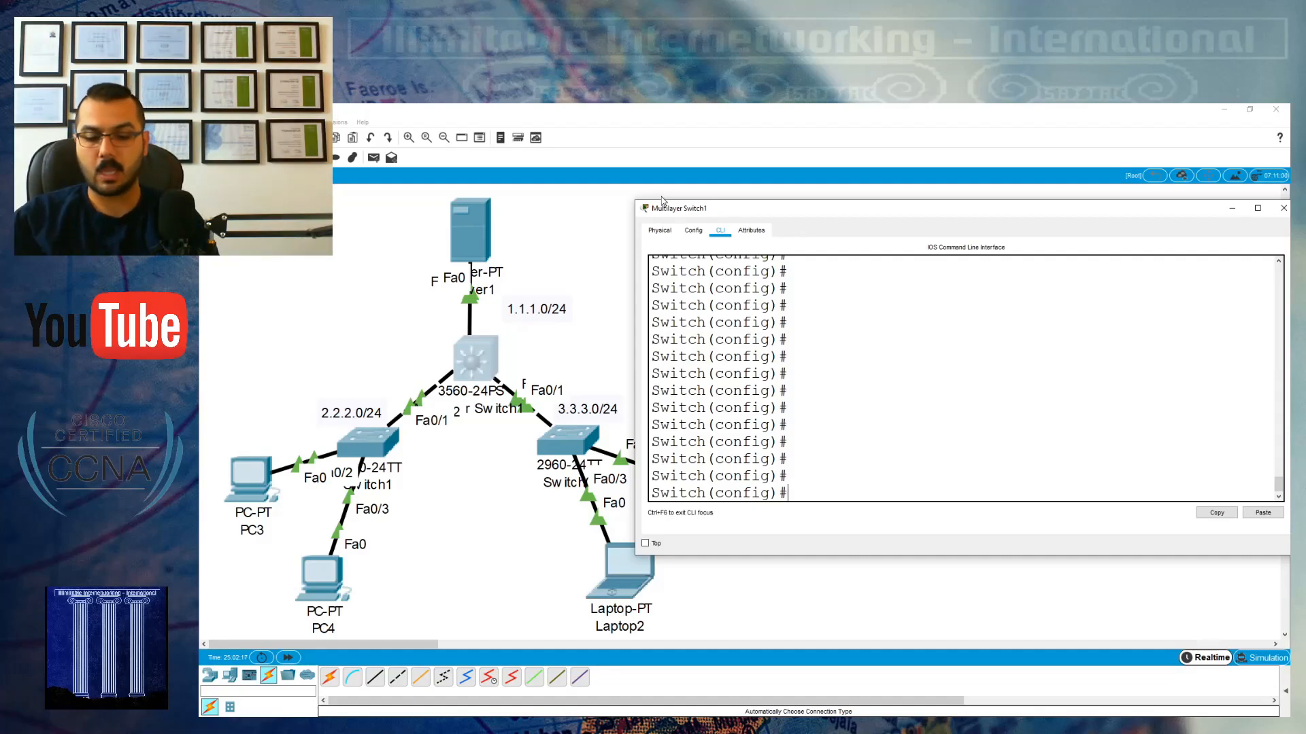
- Enable IP routing on the multilayer switch and start OSPF process 1 with router ospf 1
type("p routing")
key("Return")
key("Return")
type("route")
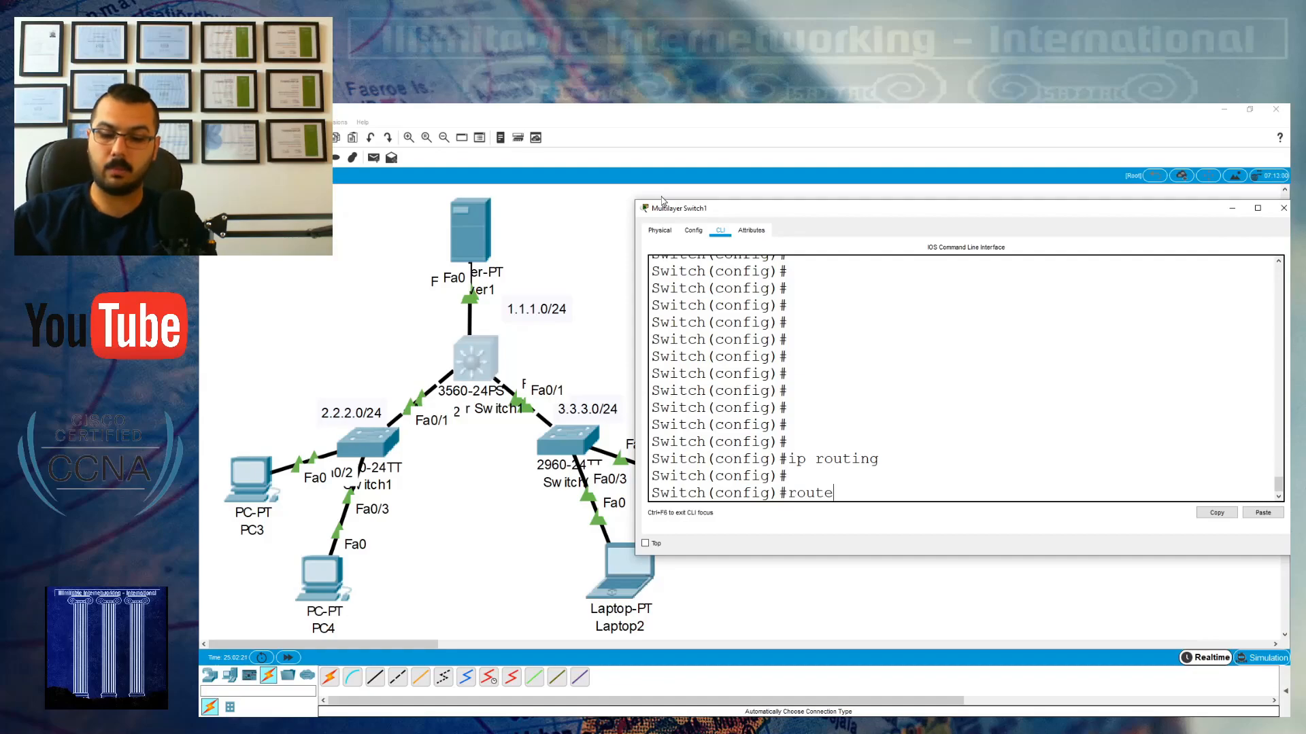
type("r sofp")
key("BackSpace")
key("BackSpace")
key("BackSpace")
type("ospf 1")
key("Return")
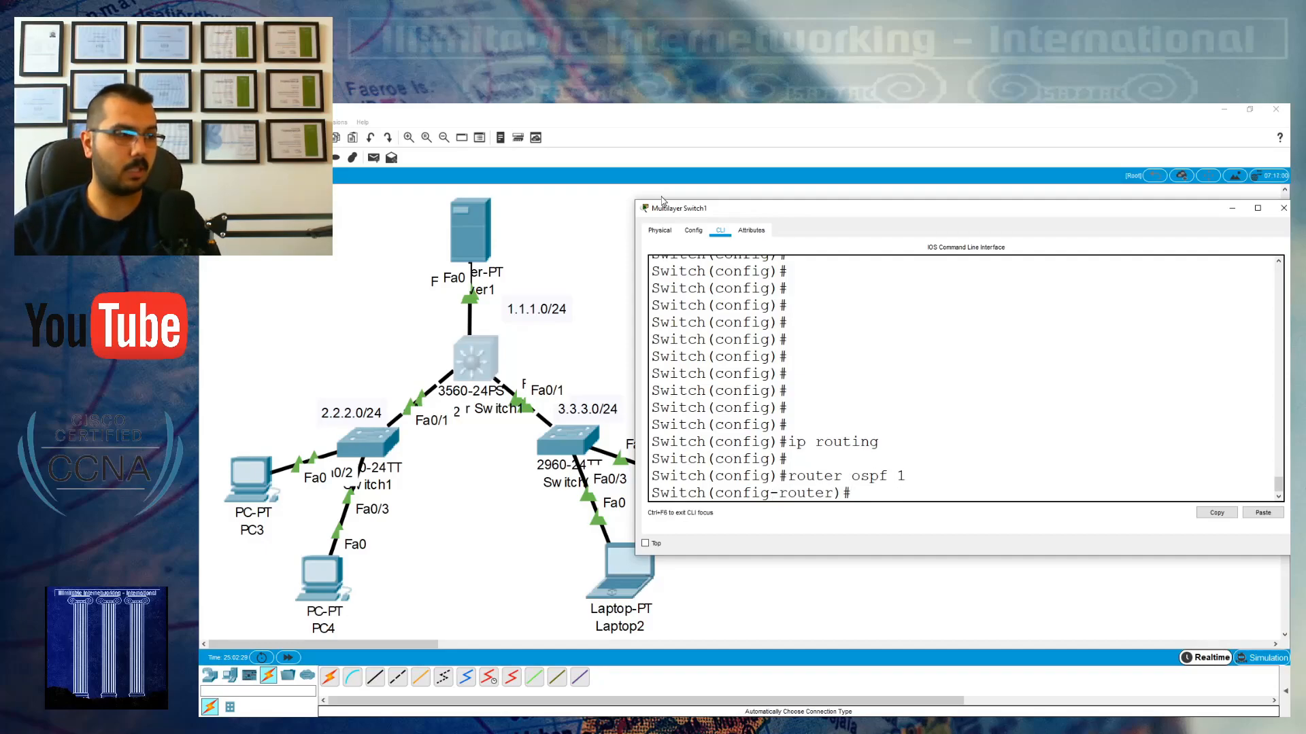
- Add networks 1.1.1.0 and 2.2.2.0 to OSPF with wildcard mask 0.0.0.255 in area 0
type("net")
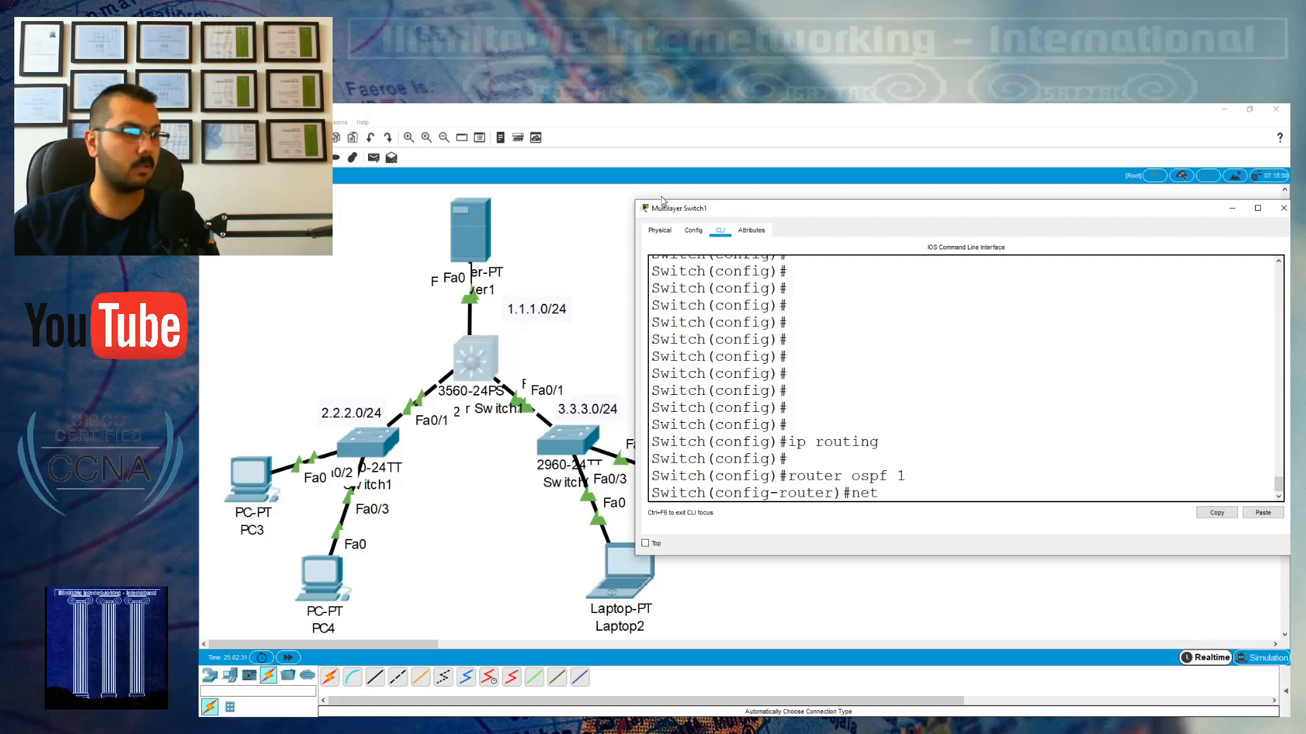
type(" 1.1.1.0 0.0.0.255 area 0")
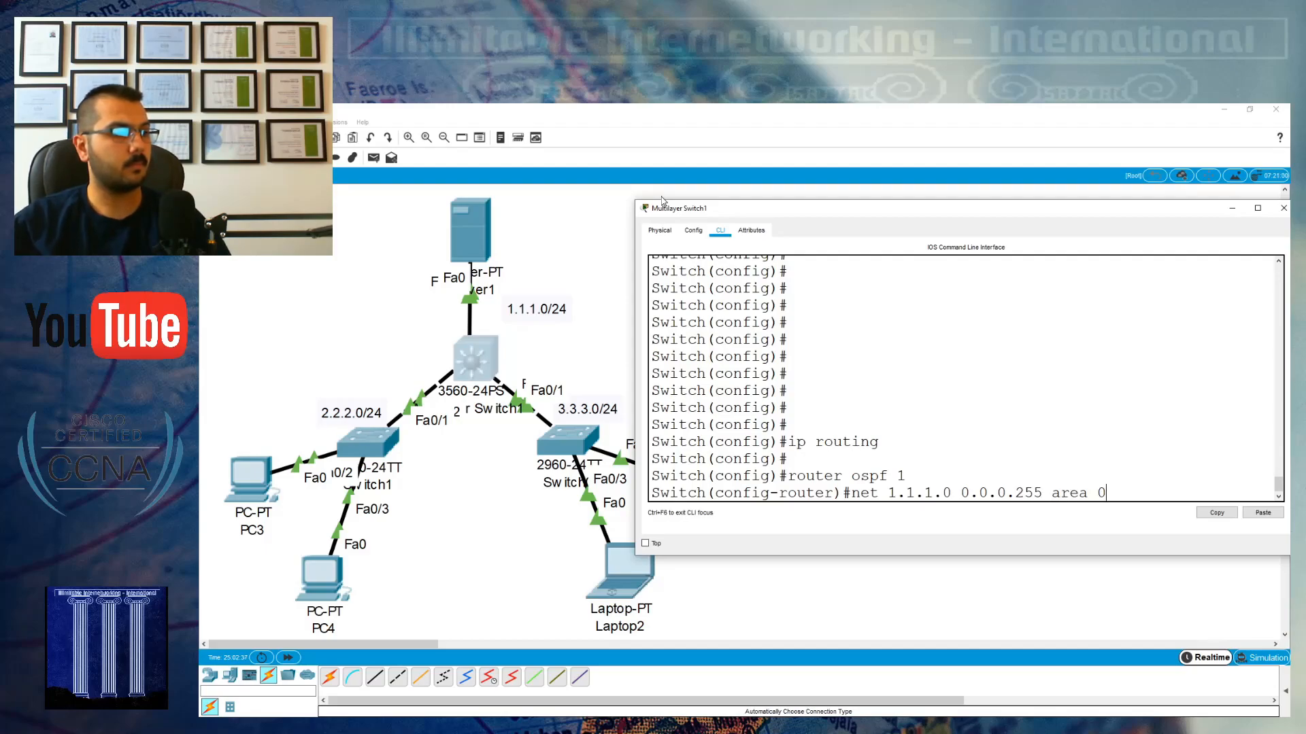
key("Return")
key("Up")
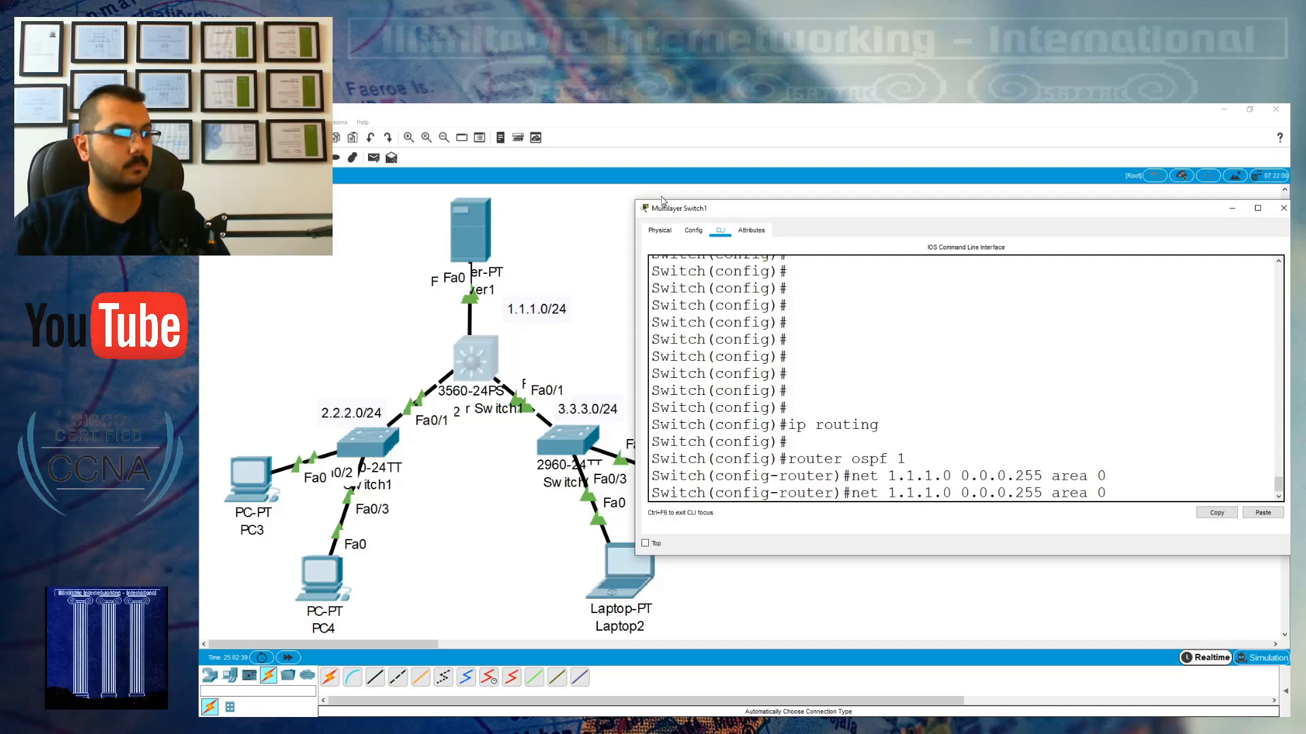
key("BackSpace")
key("BackSpace")
key("BackSpace")
key("BackSpace")
key("BackSpace")
type("2.2.2")
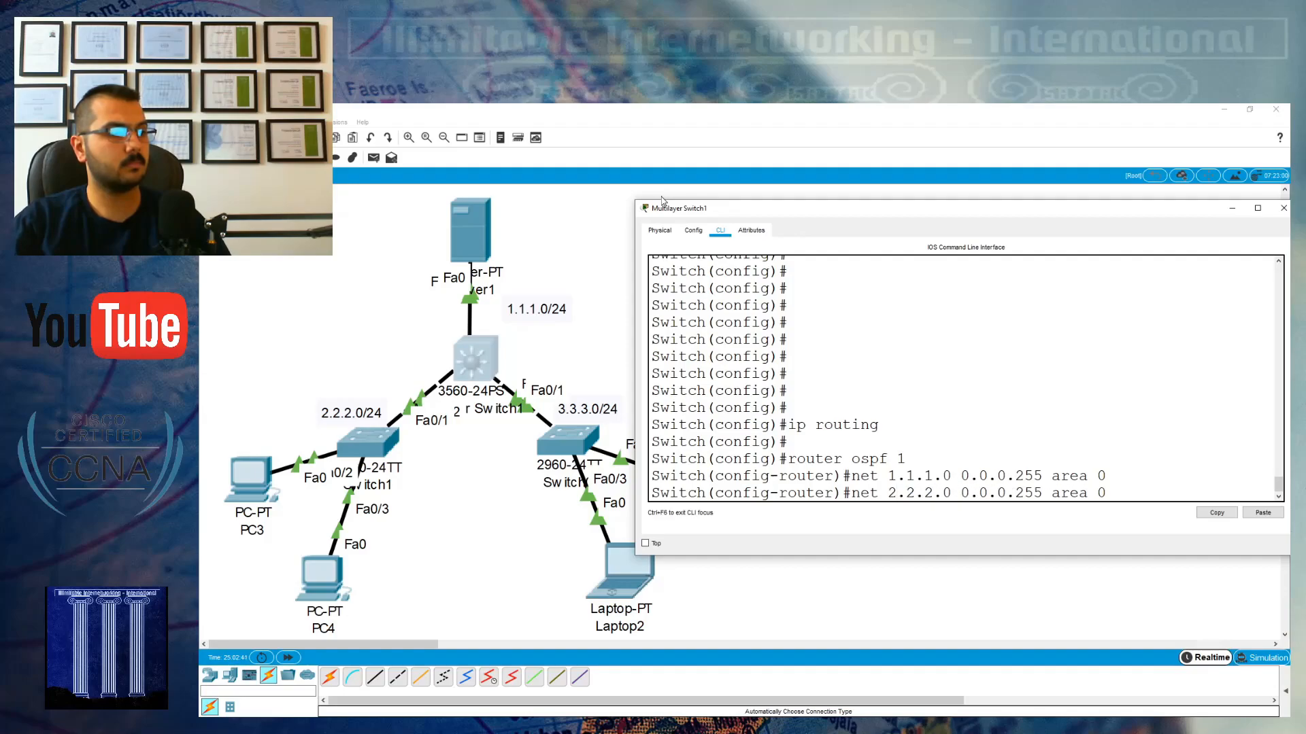
key("Return")
- Add network 3.3.3.0 to OSPF with wildcard mask 0.0.0.255 in area 0 and leave configuration mode with end
key("Up")
key("Left")
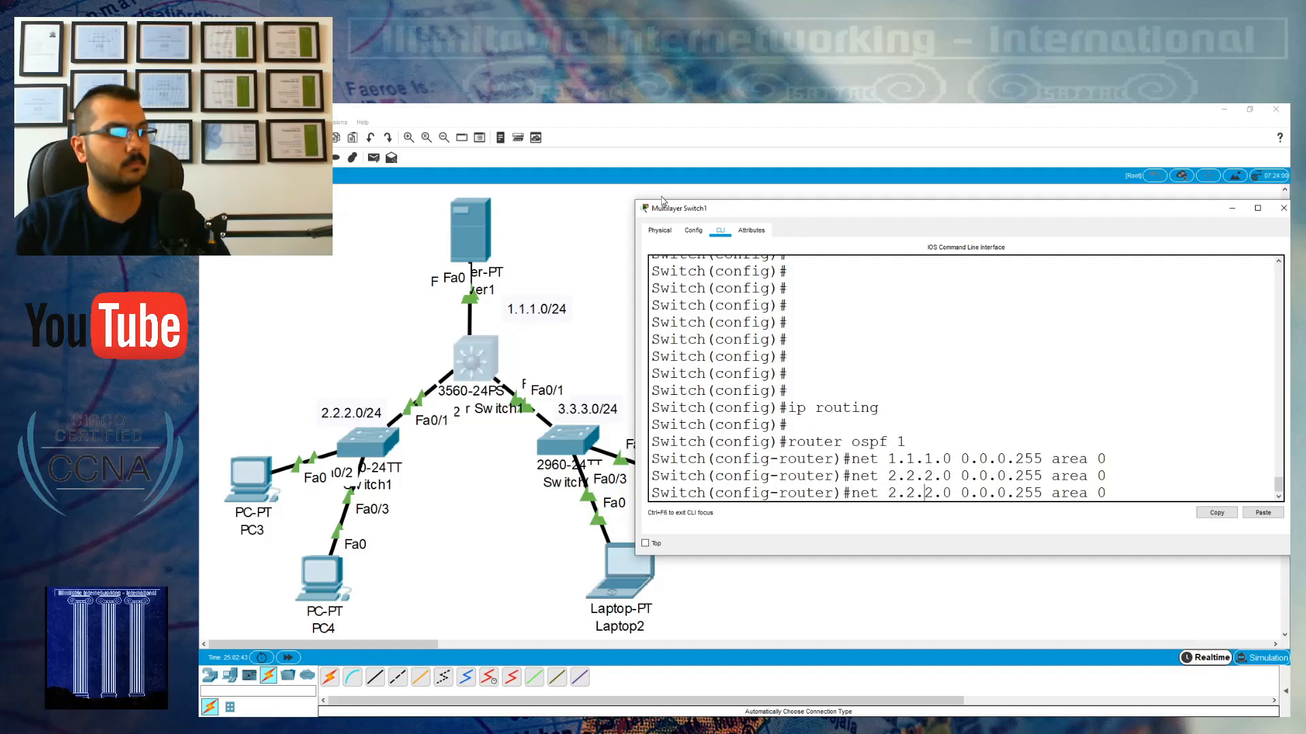
key("BackSpace")
key("BackSpace")
key("BackSpace")
key("BackSpace")
key("BackSpace")
type("3.3.3")
key("Return")
type("end")
key("Return")
key("Return")
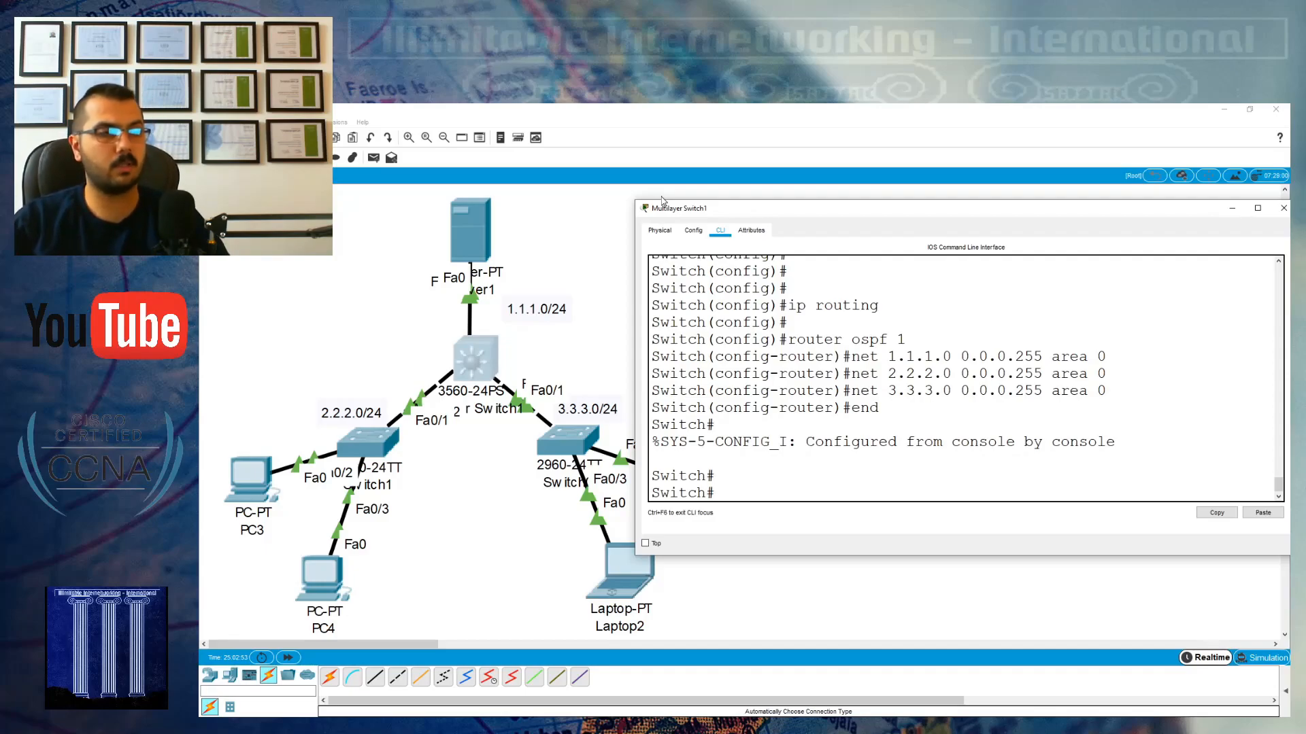
- Display the multilayer switch's IP routing table and close the switch's window
type("sho ip route")
key("Return")
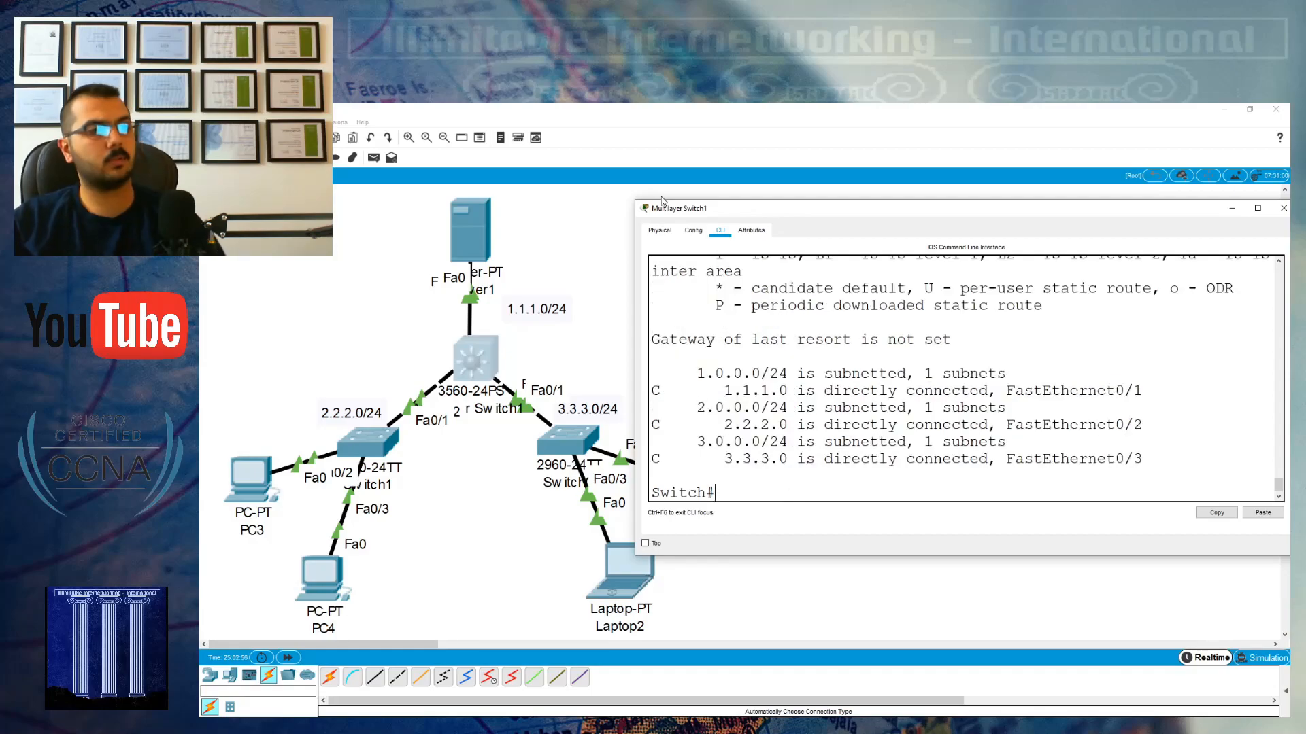
type("sho")
key("BackSpace")
key("BackSpace")
left_click(1283, 208)
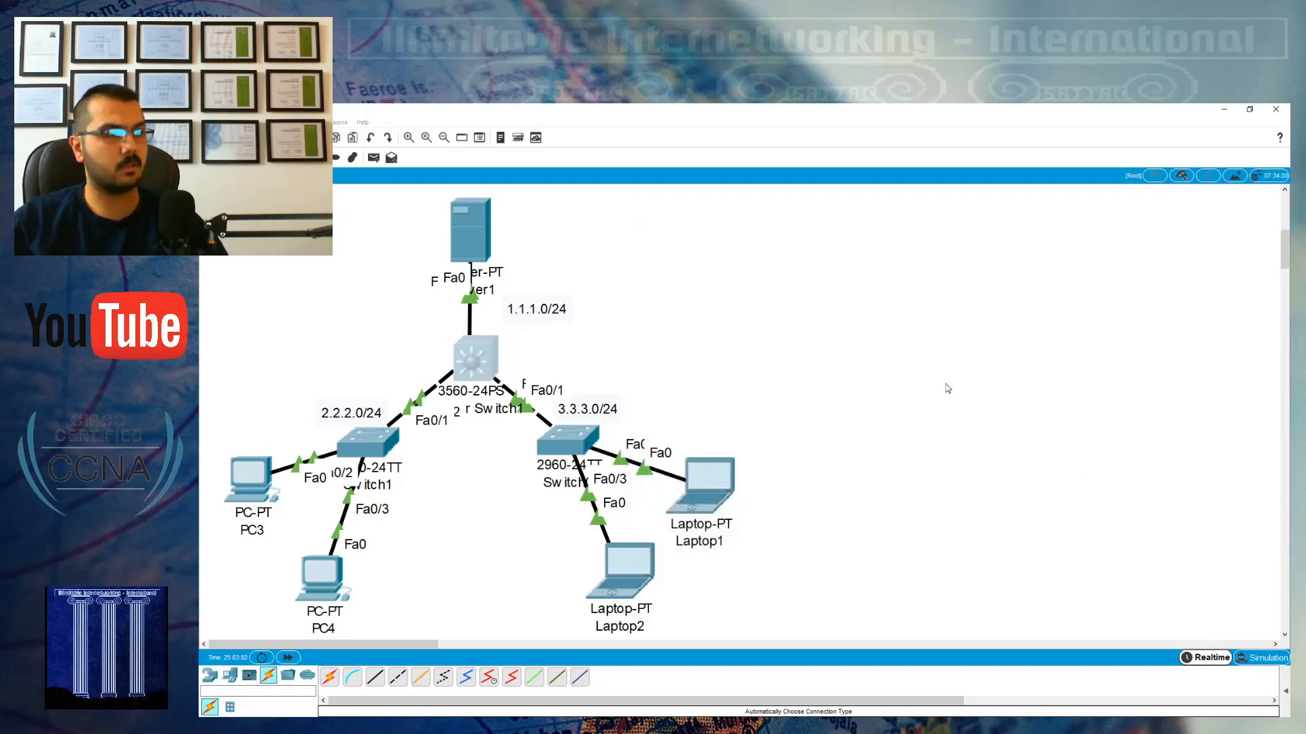
- Open Laptop1's command prompt beside the topology, ping Laptop2 at 3.3.3.11 and stop the ping
left_click(708, 483)
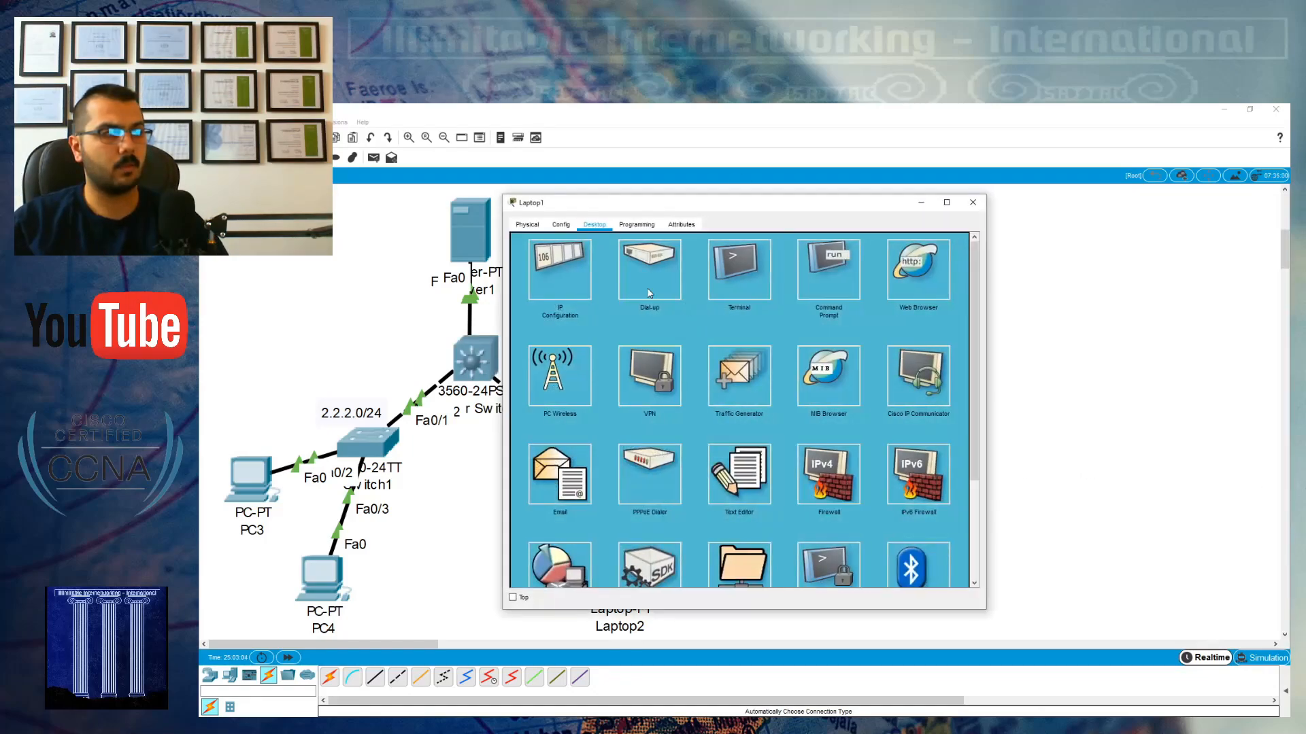
left_click(817, 270)
left_click_drag(810, 206, 1070, 162)
type("ping")
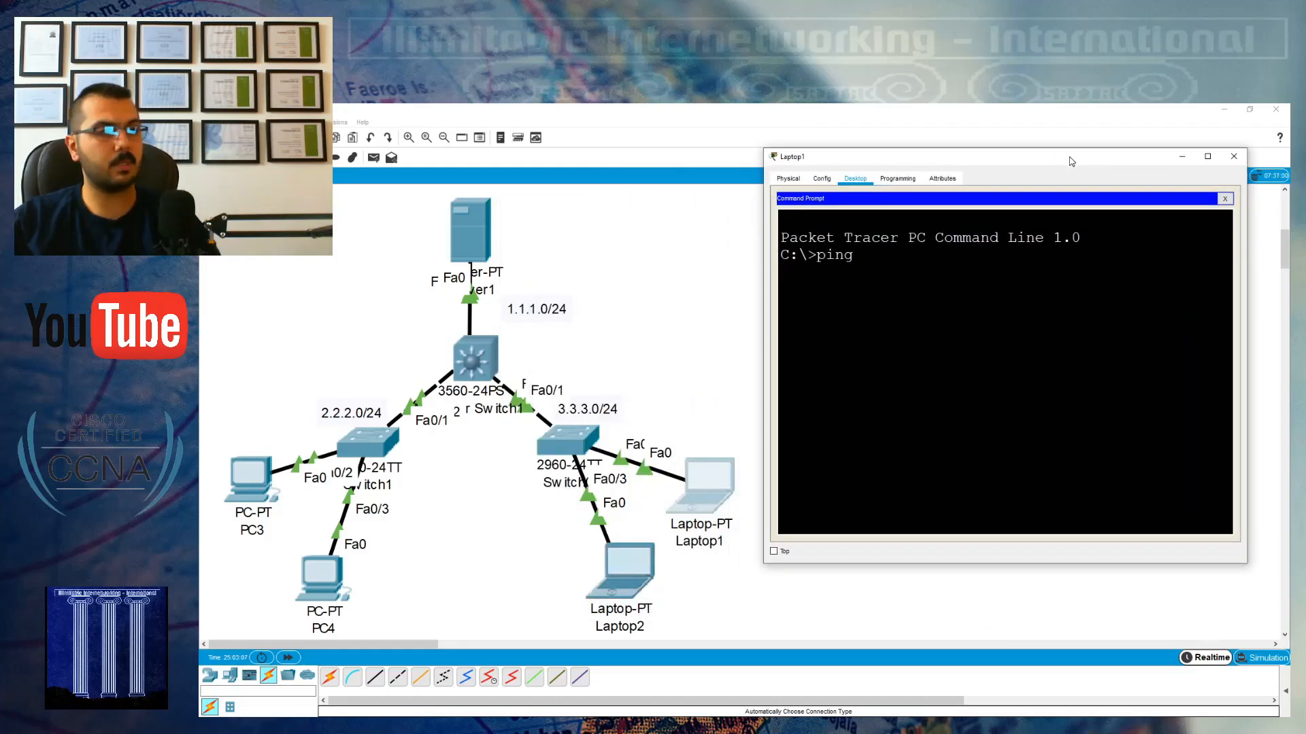
type(" 3.3.3.")
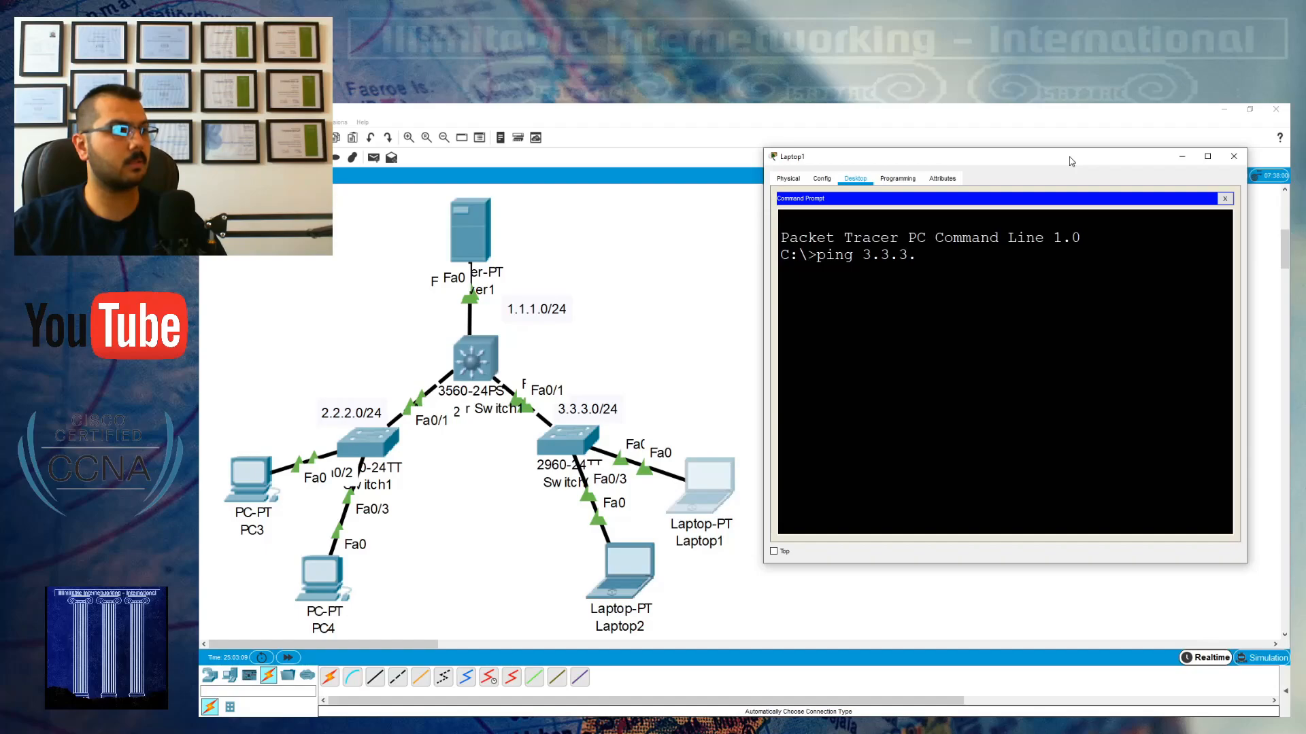
type("11")
key("Return")
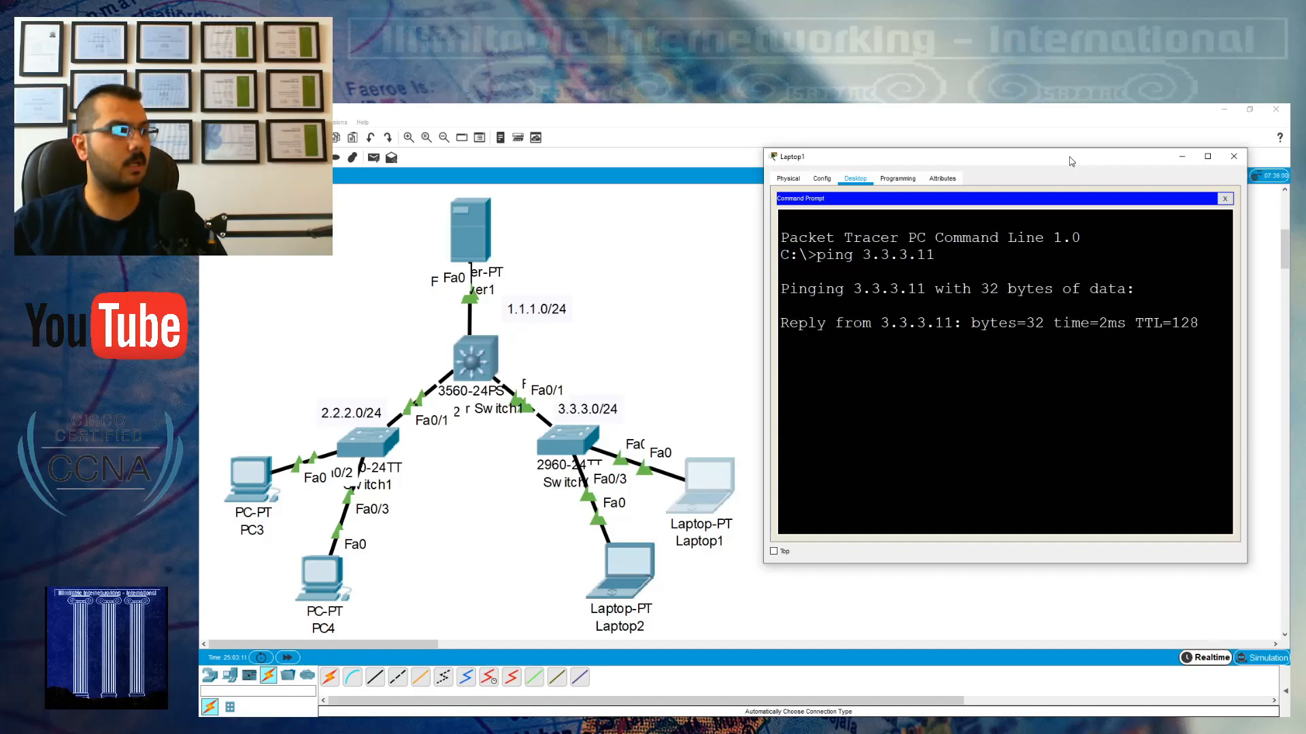
key("ctrl+c")
- Ping 2.2.2.10 from Laptop1 to test reaching the 2.2.2.0/24 subnet, and stop the ping
key("Up")
key("BackSpace")
key("BackSpace")
key("BackSpace")
key("BackSpace")
key("BackSpace")
key("BackSpace")
key("BackSpace")
key("BackSpace")
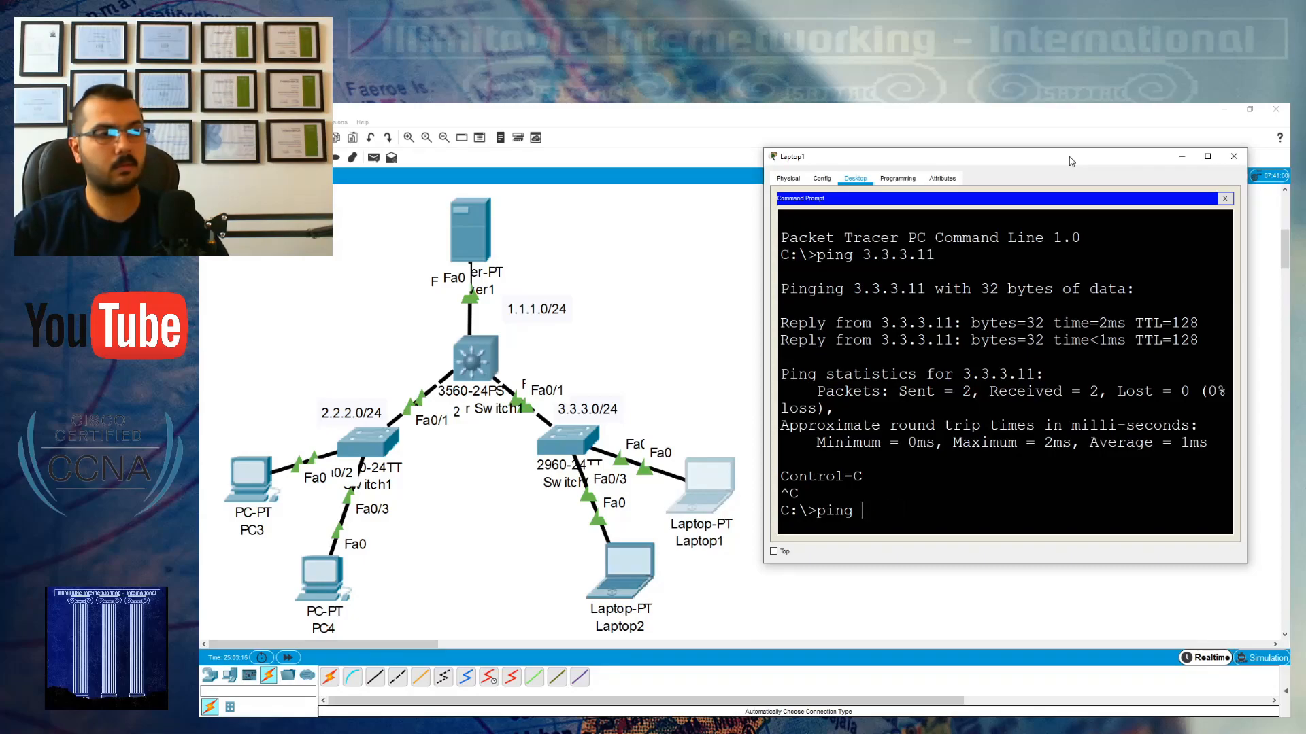
type("2.2.2.10")
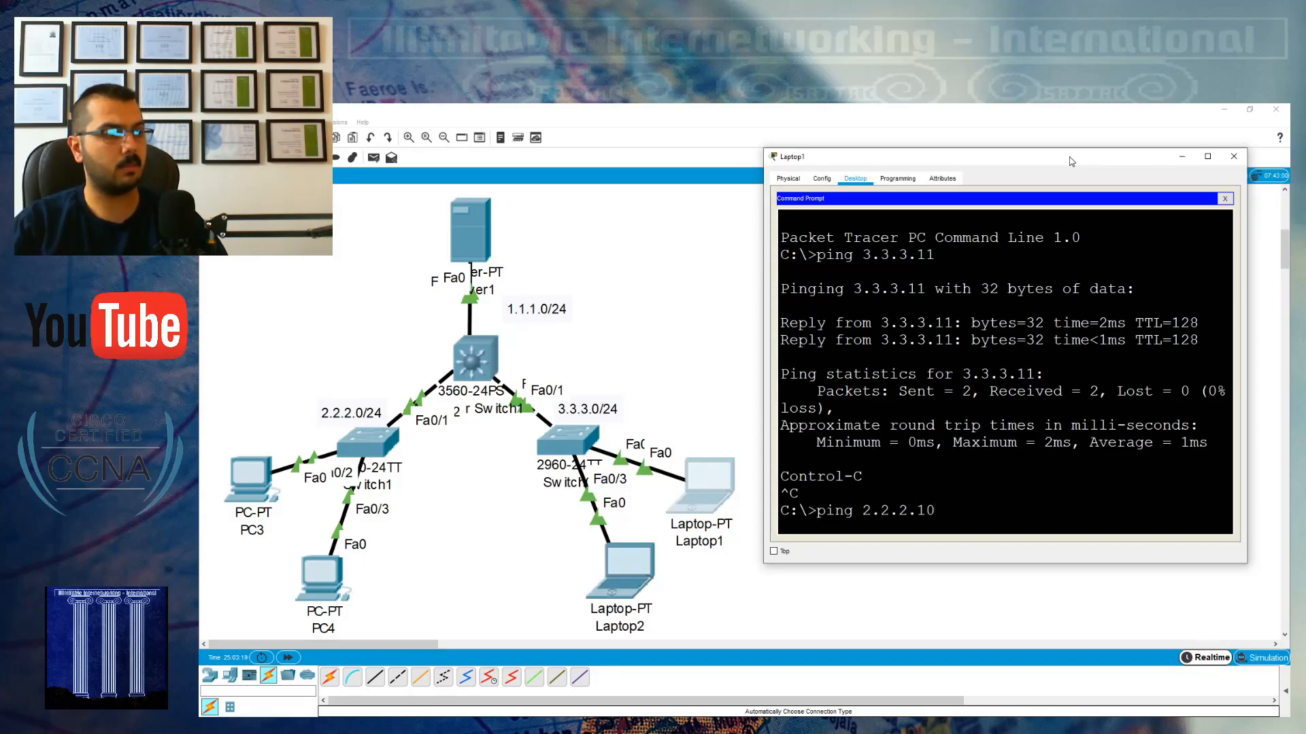
key("Return")
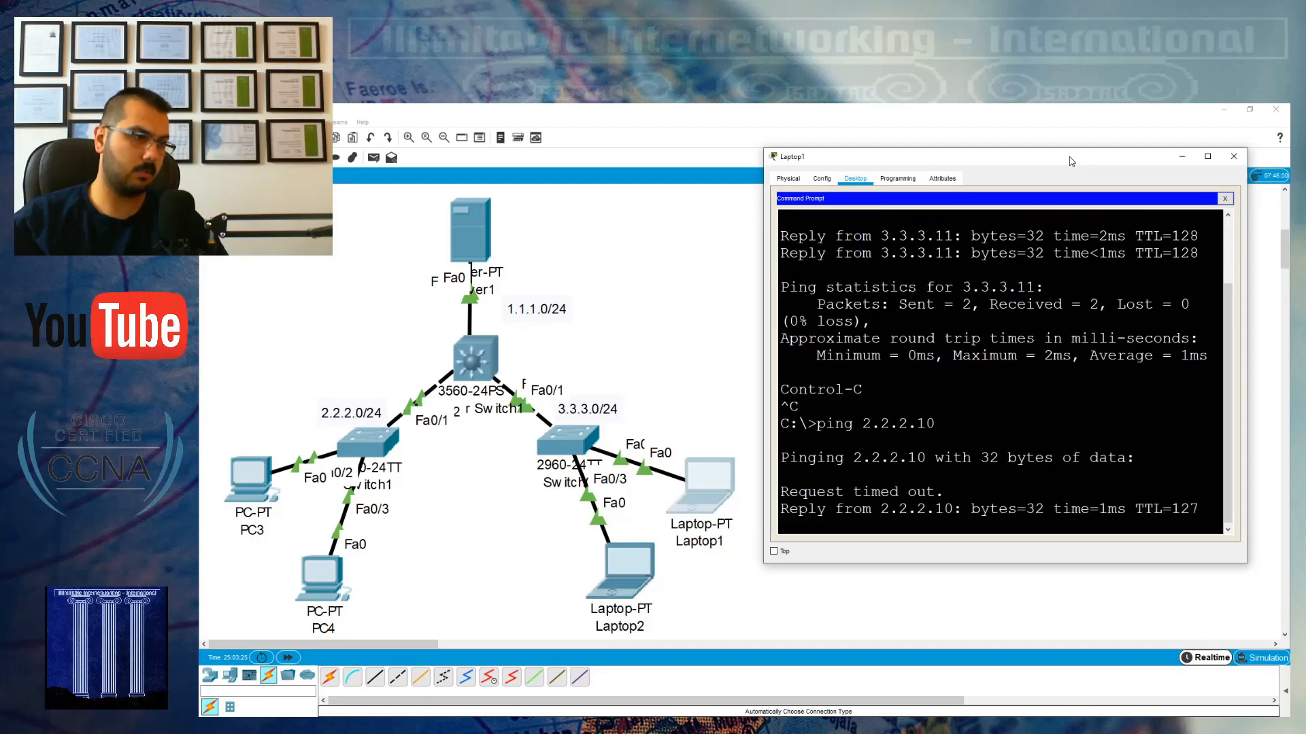
key("ctrl+c")
- Ping the second PC at 2.2.2.11 from Laptop1 and stop the ping
key("Up")
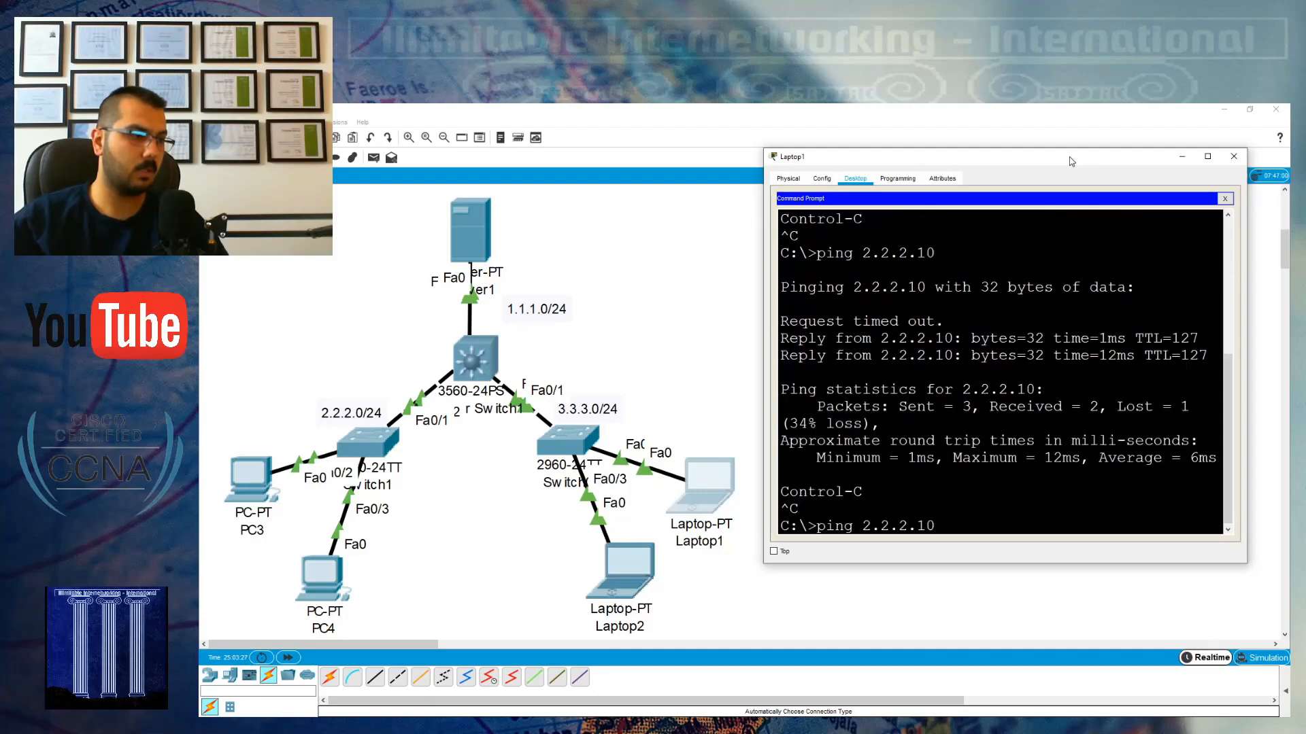
key("BackSpace")
type("1")
key("Return")
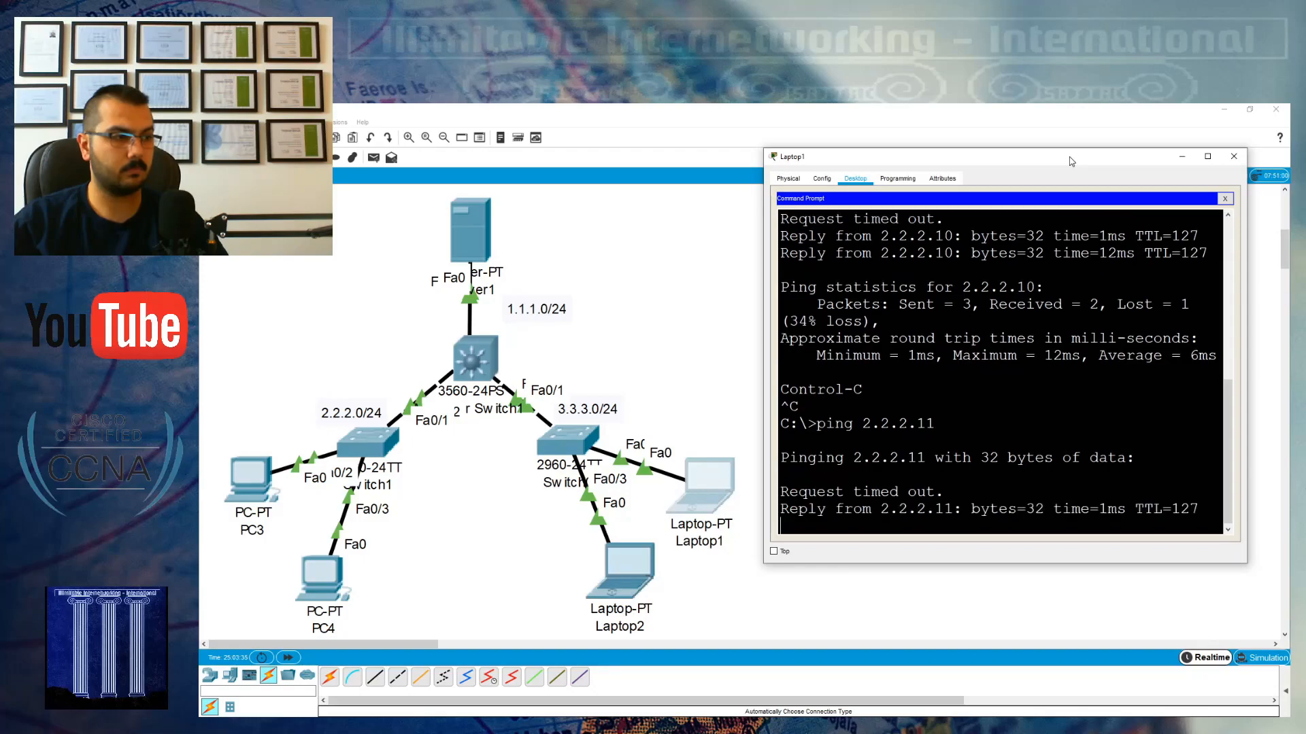
key("ctrl+c")
- Ping the server at 1.1.1.10 from Laptop1 and close the laptop's window
key("Up")
key("BackSpace")
key("BackSpace")
key("BackSpace")
key("BackSpace")
key("BackSpace")
key("BackSpace")
key("BackSpace")
key("BackSpace")
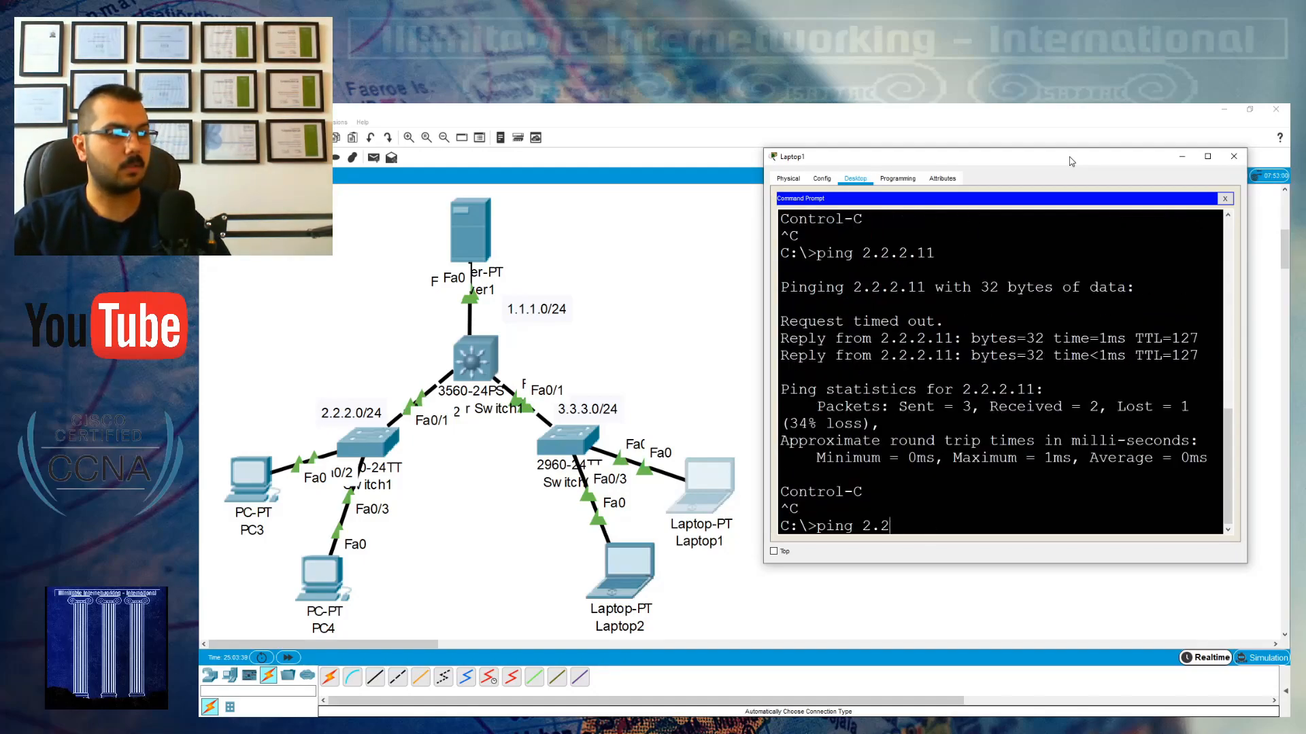
type("1.1.1.10")
key("Return")
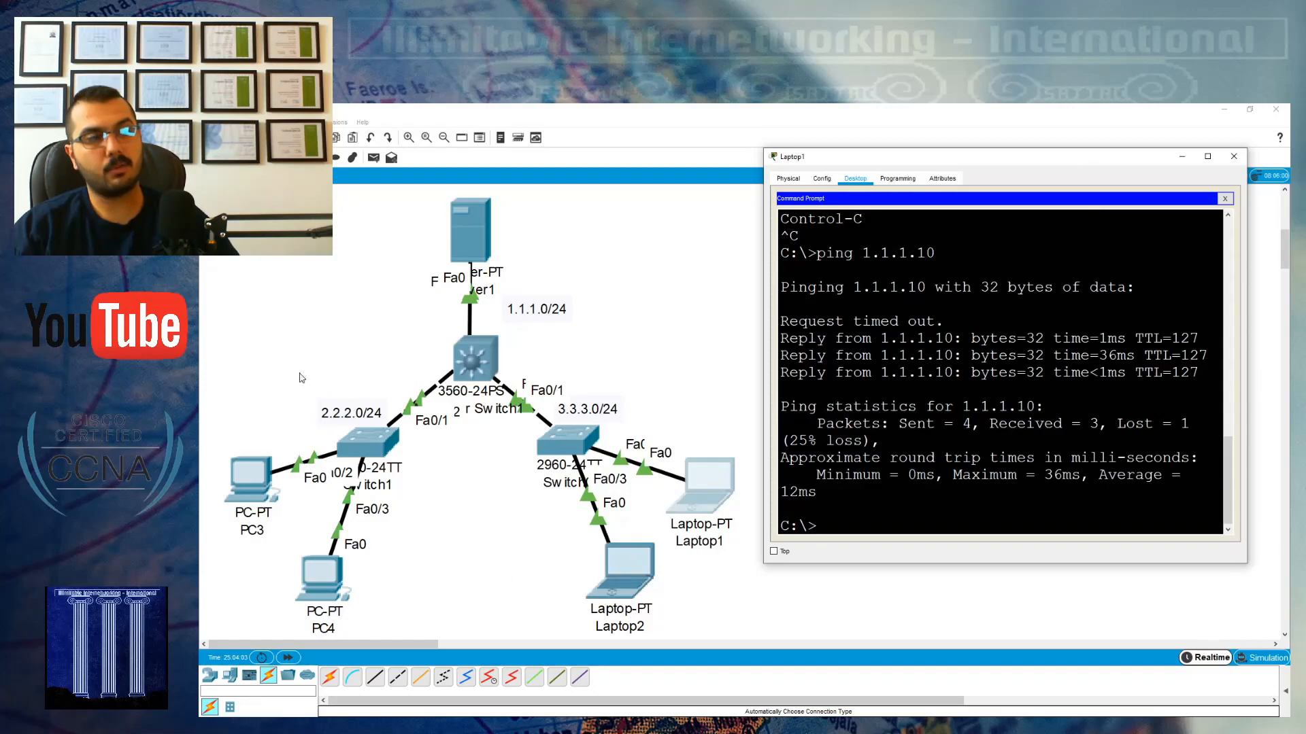
left_click(1243, 158)
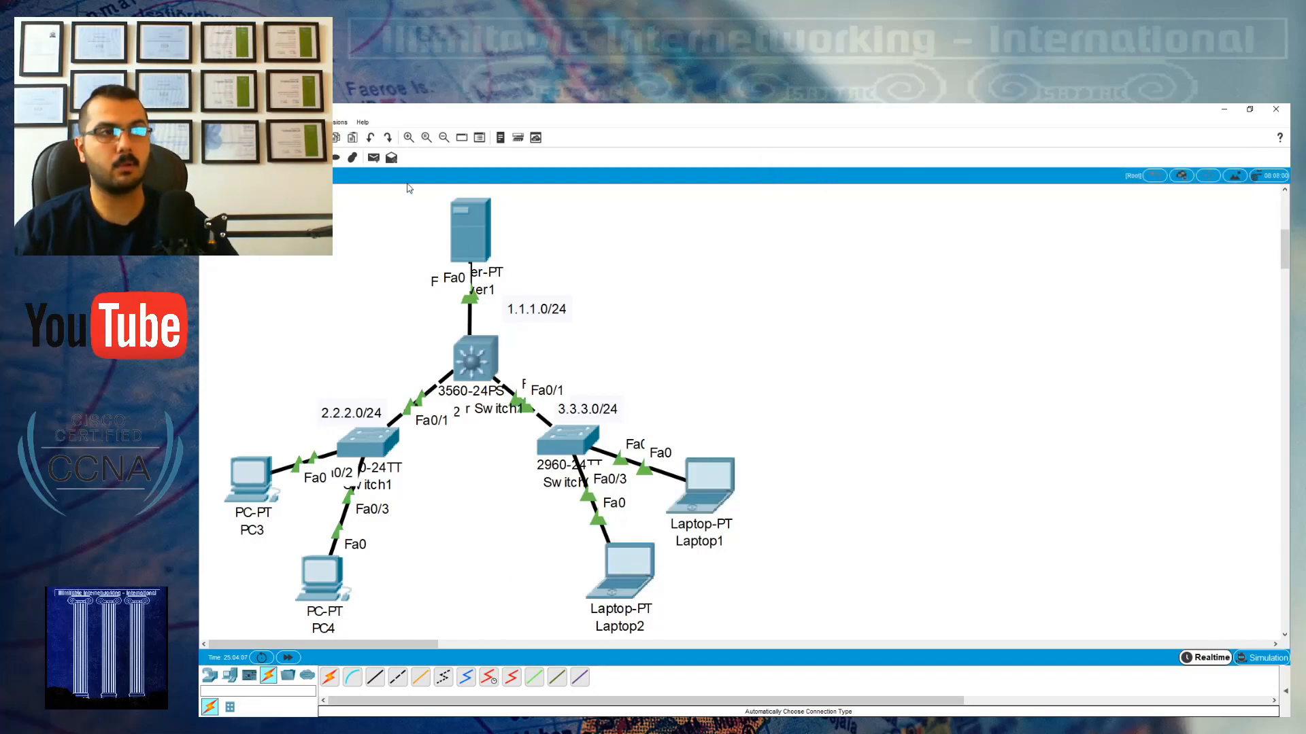
- Add a note reading "deny 3.3.3.10 from reaching the server" and place it beside the server above the topology
left_click(765, 263)
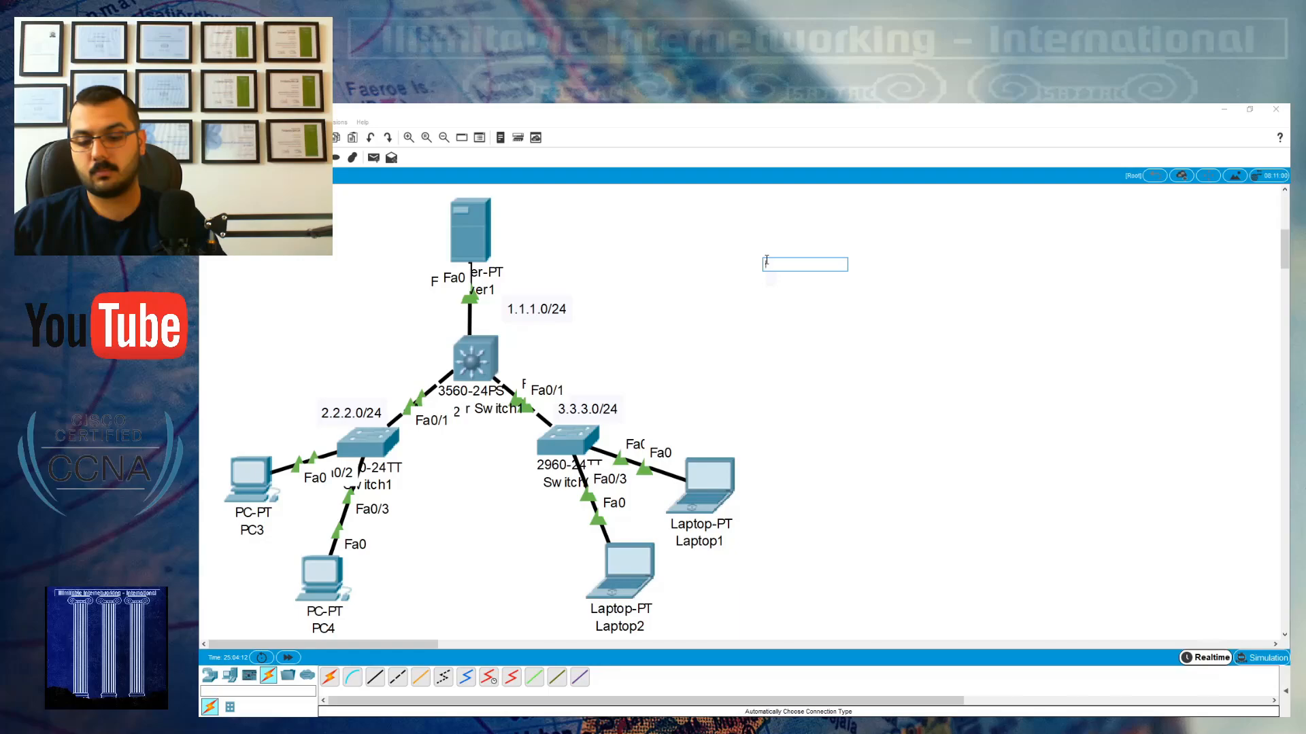
type("deny")
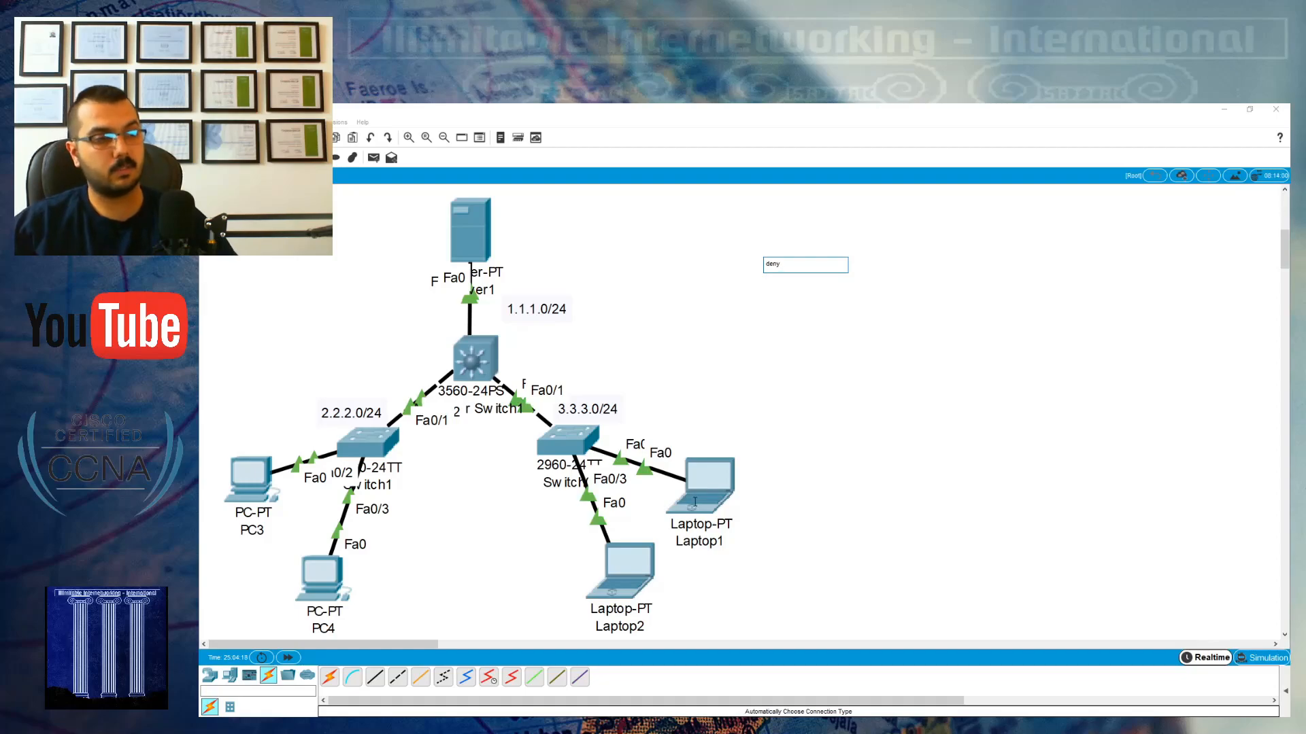
type("3.3.3.10 from")
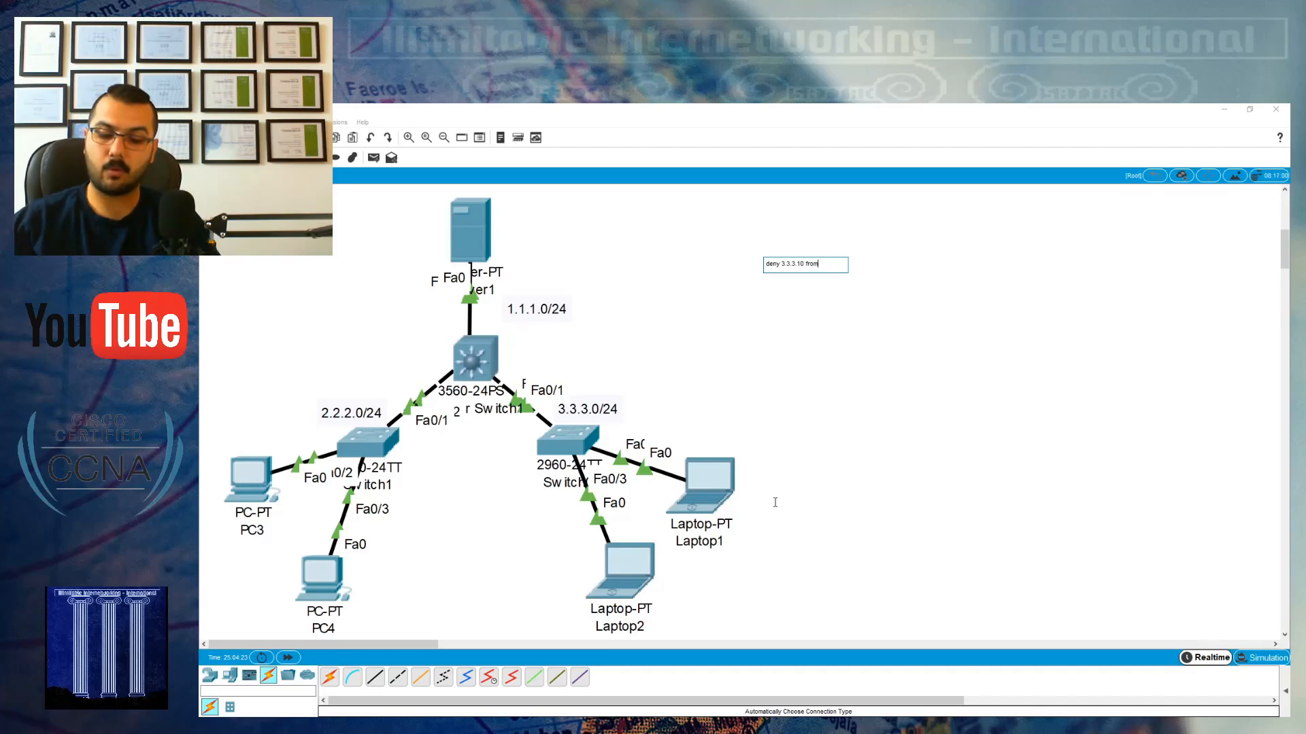
type(" reaching the")
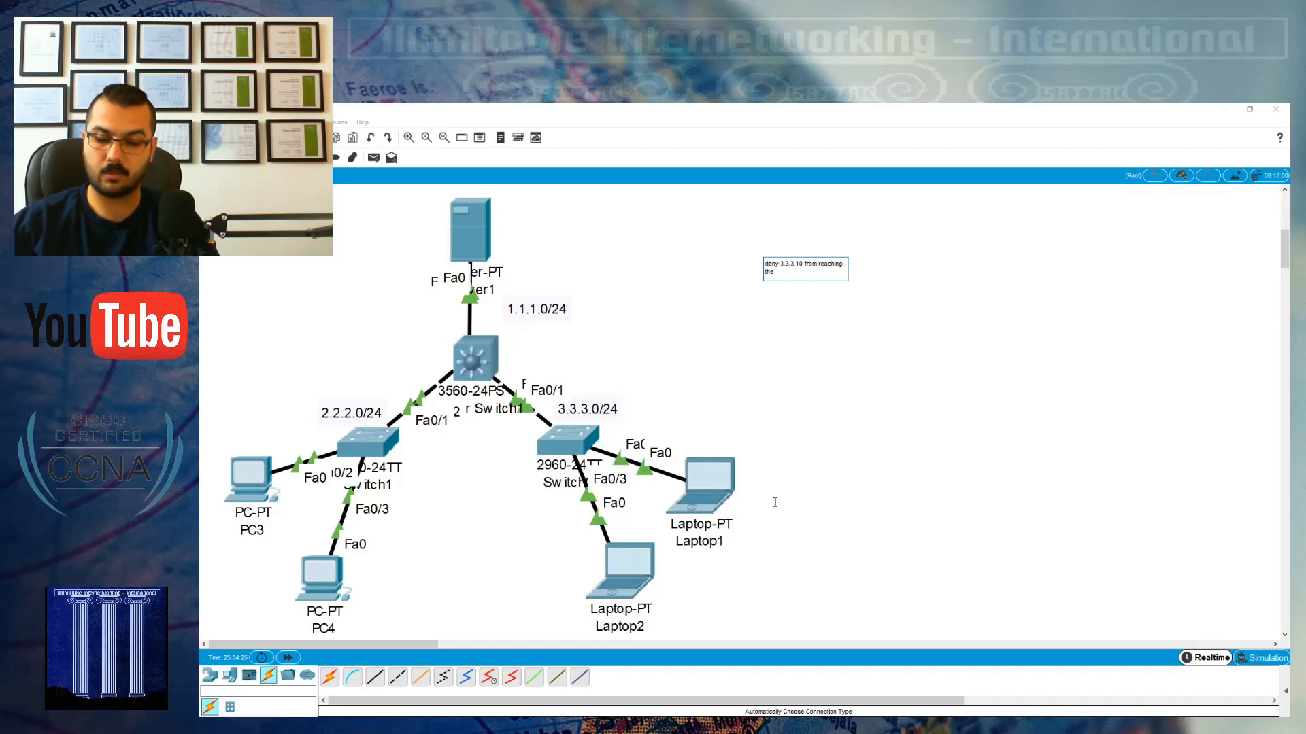
type(" server")
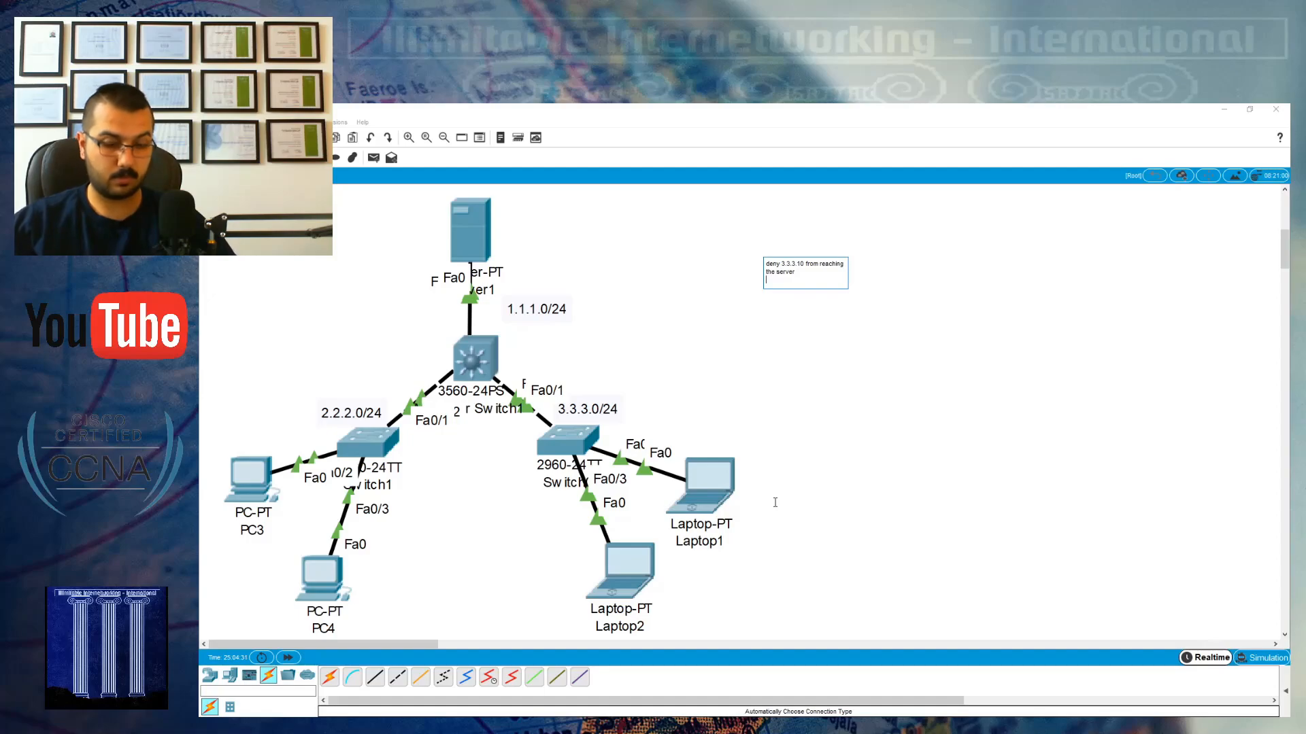
left_click(834, 382)
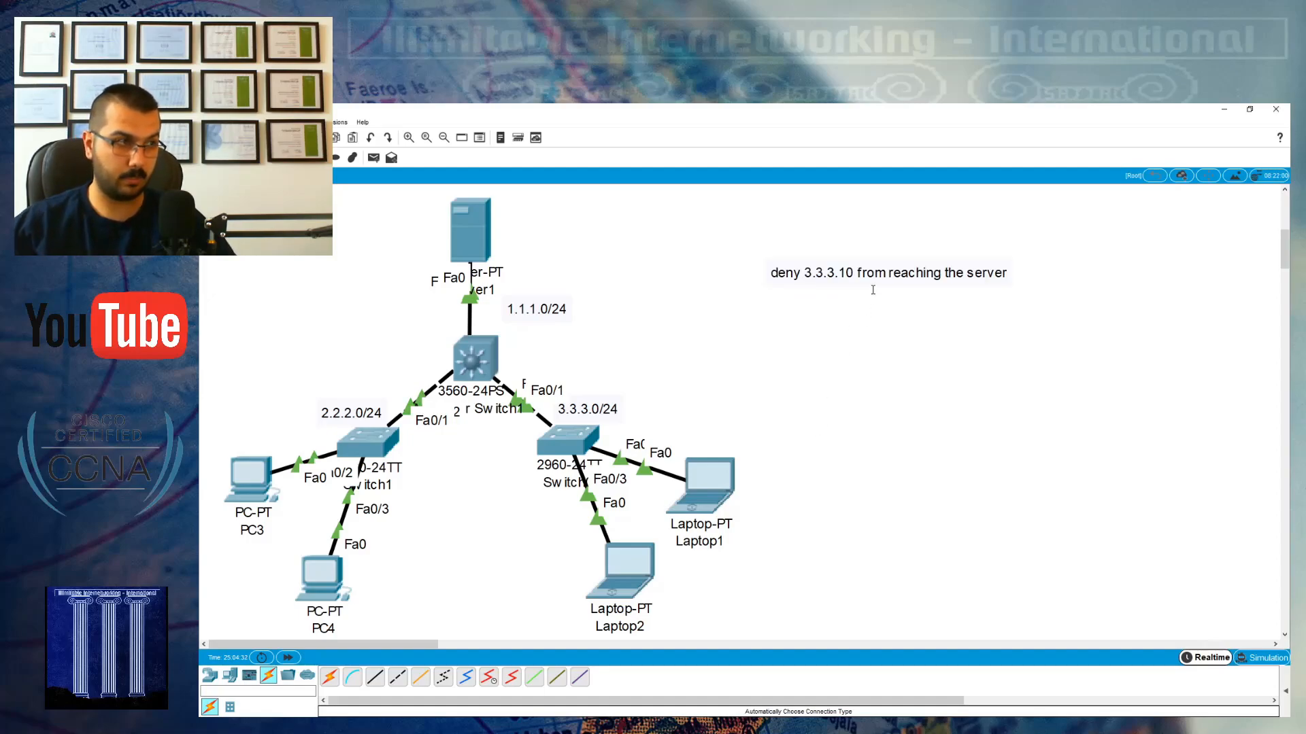
left_click_drag(844, 243, 666, 216)
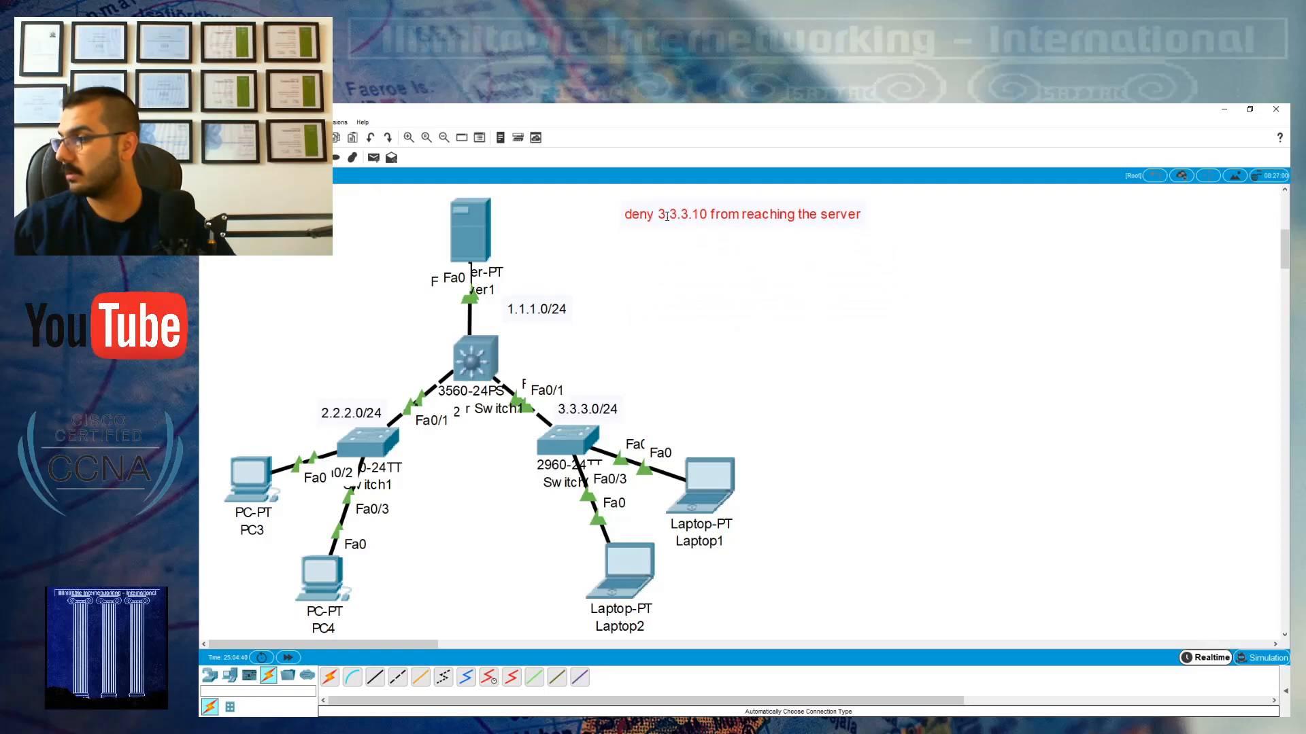
left_click(765, 276)
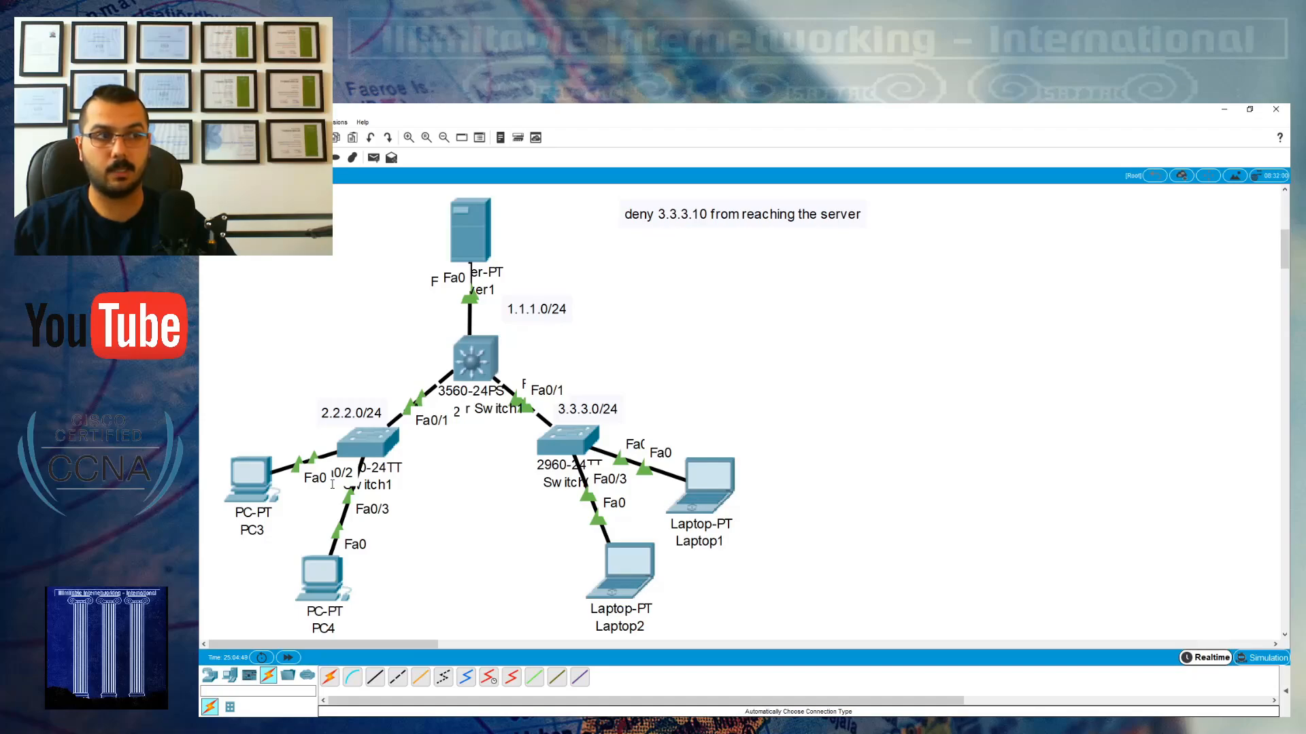
- Open the multilayer switch's command line beside the topology and enter global configuration mode
left_click(484, 347)
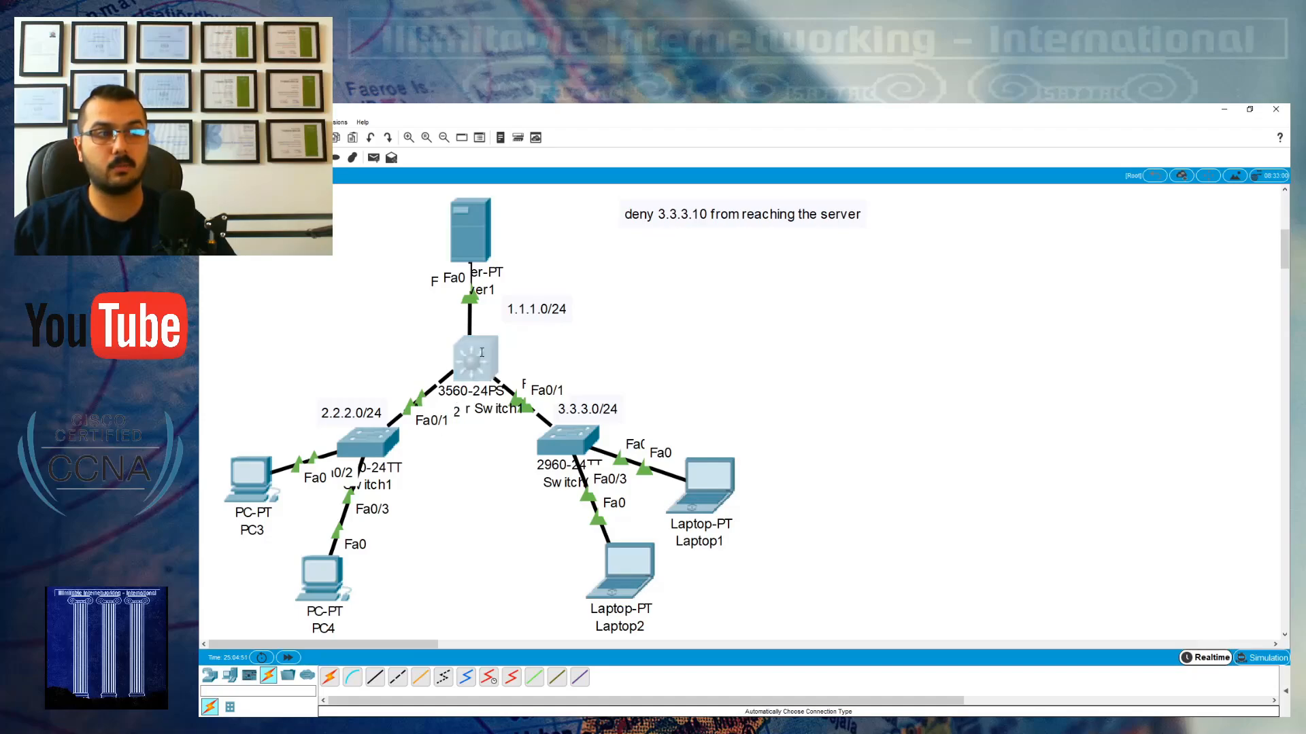
left_click_drag(751, 245, 1132, 264)
left_click_drag(970, 256, 666, 269)
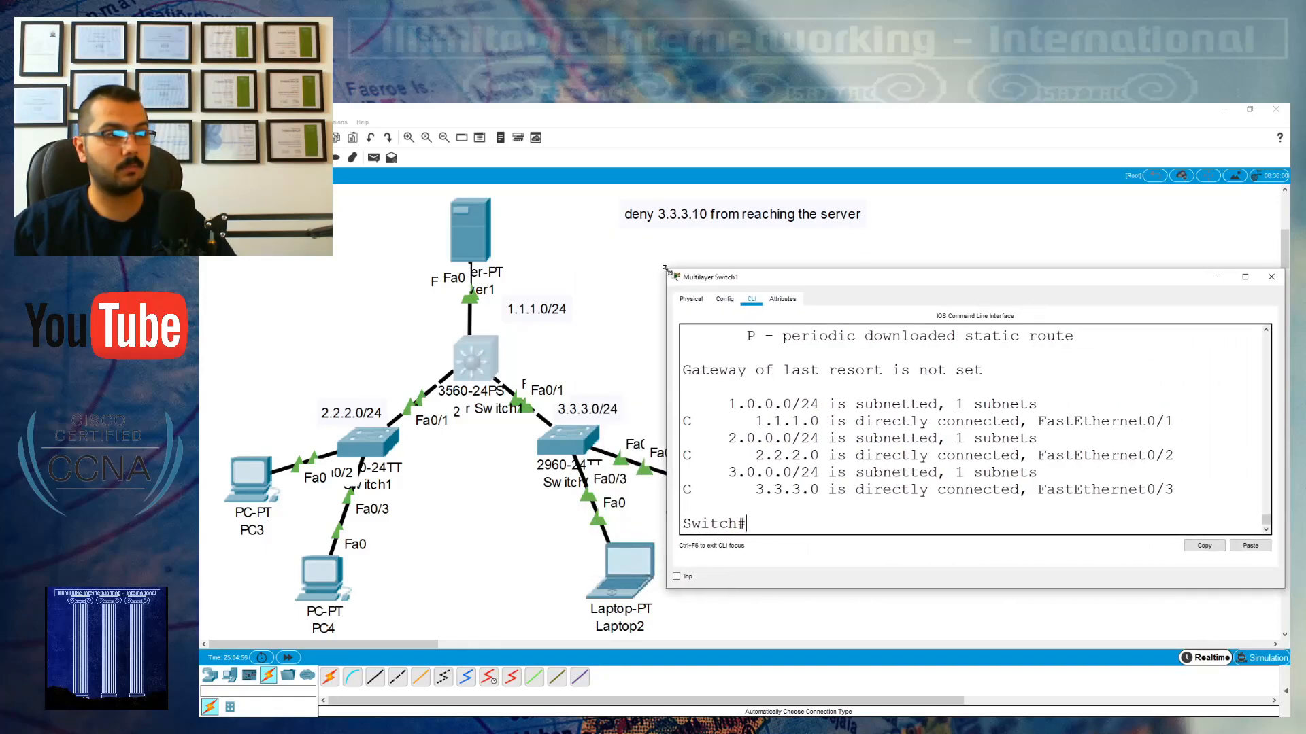
type("conf t")
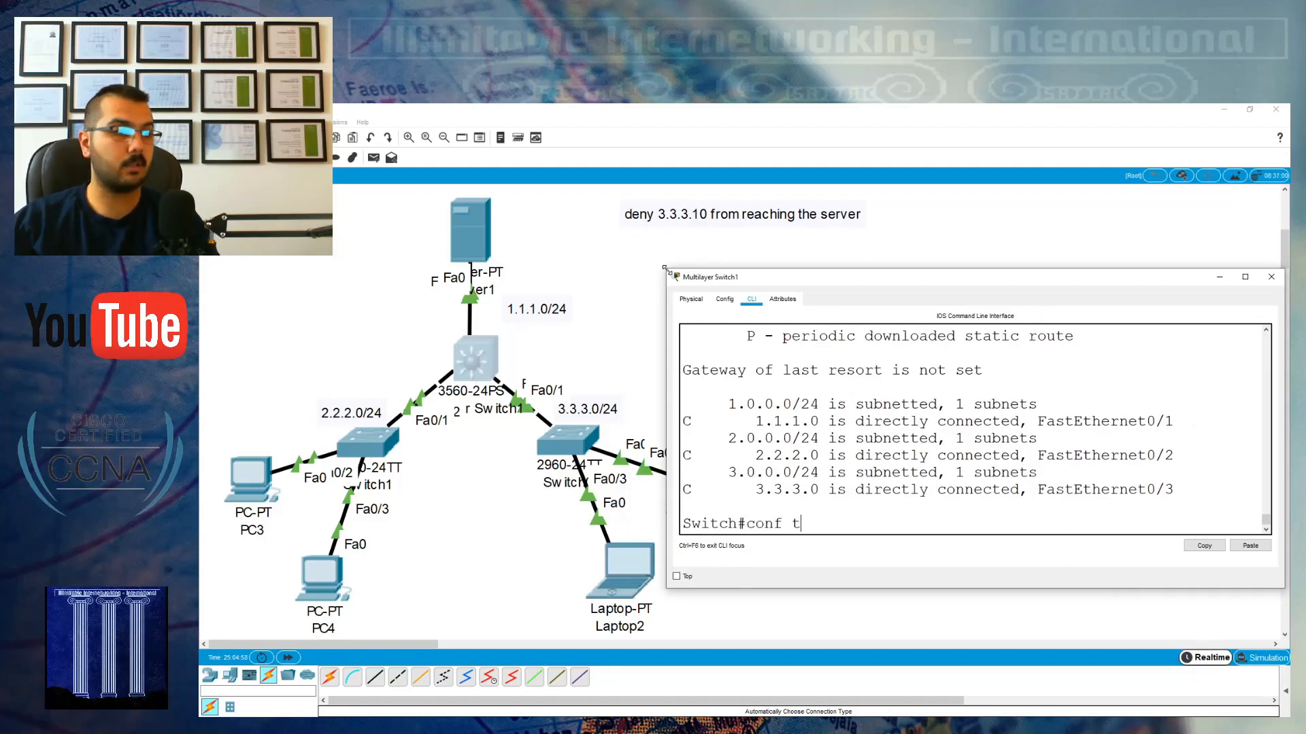
key("Return")
- List the available access-list number ranges and begin an extended rule with access-list 100 deny
type("acces")
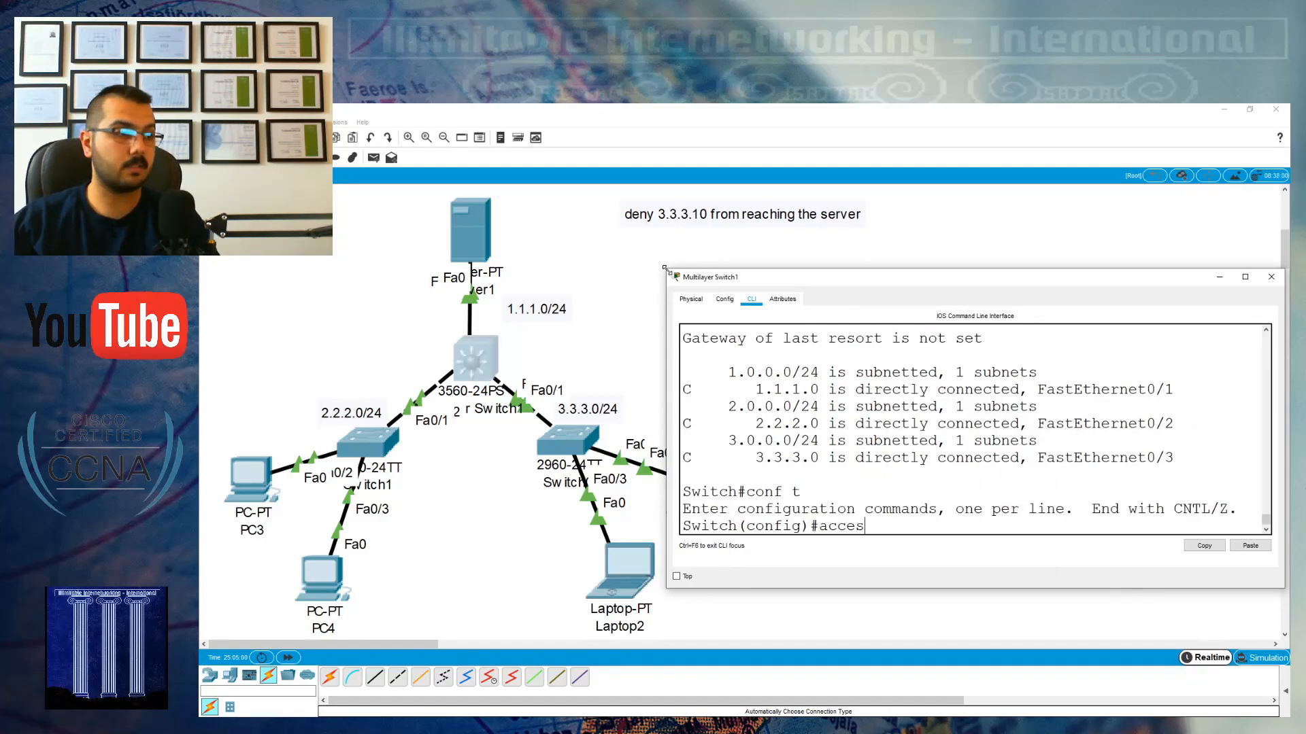
key("Tab")
type("?")
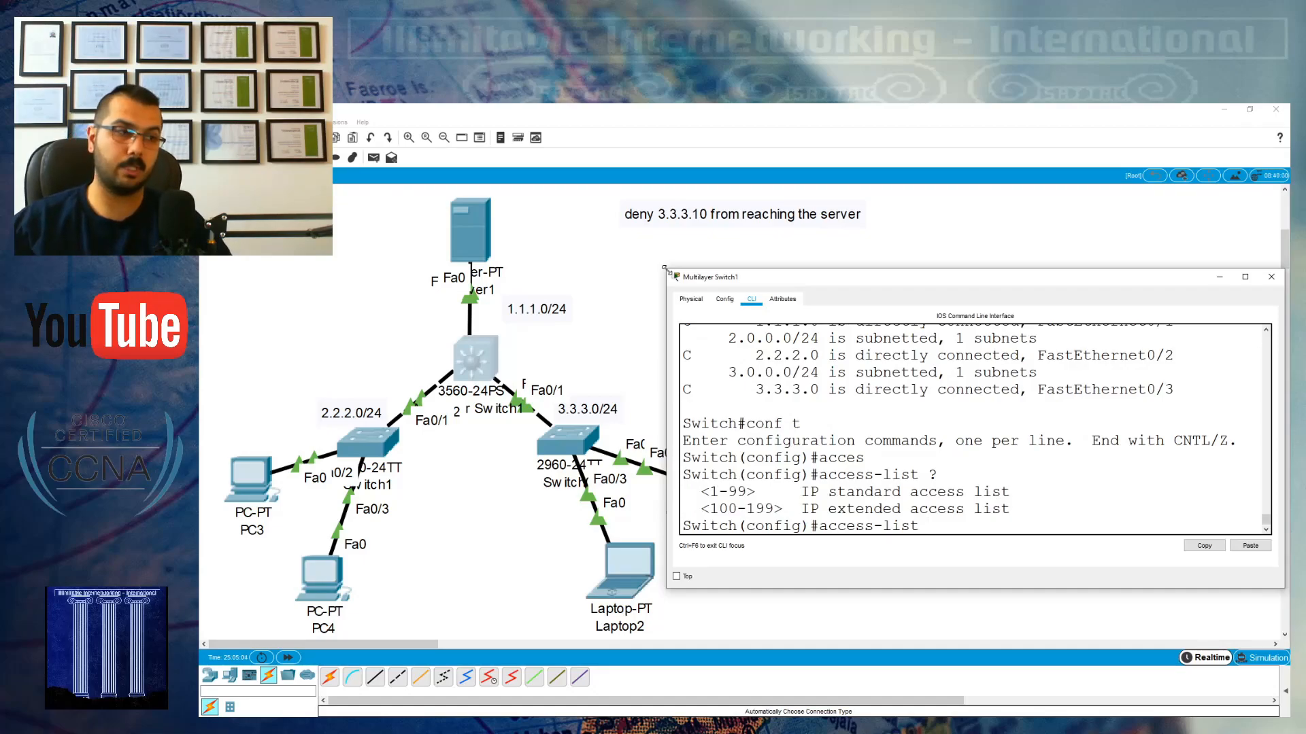
type("100")
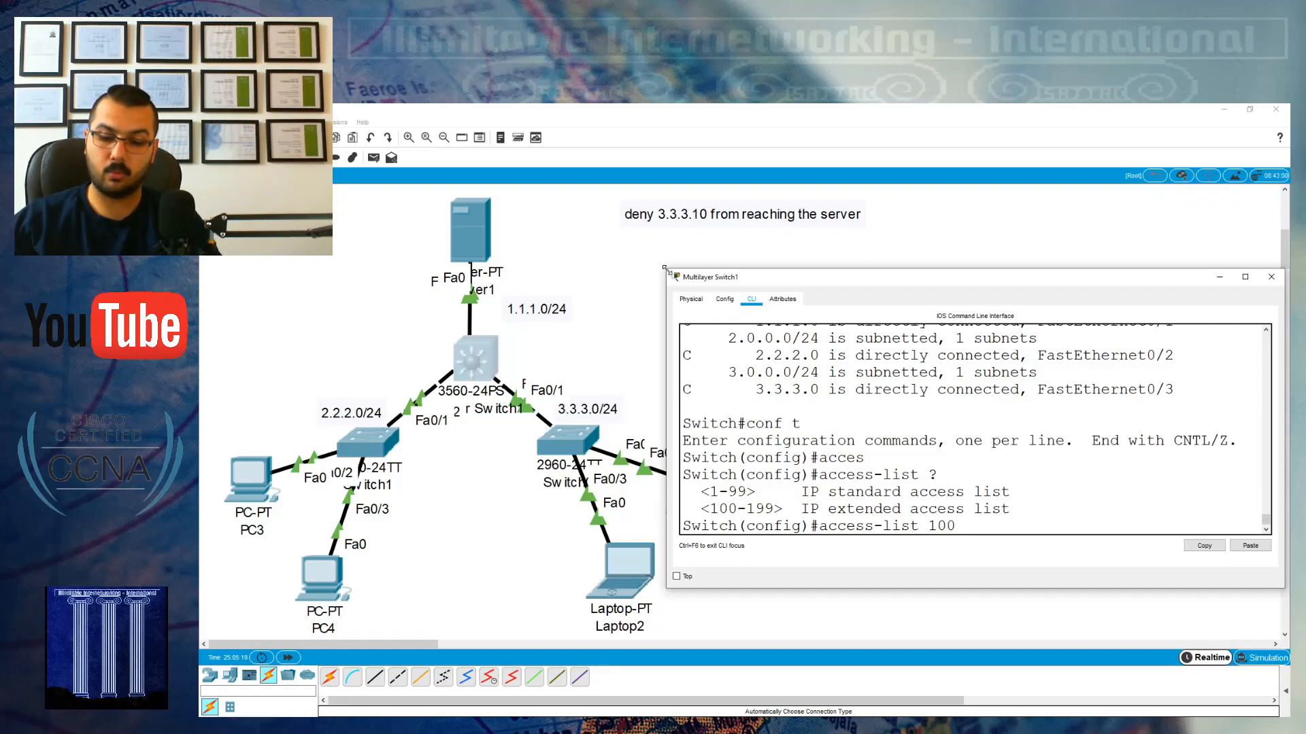
type(" den")
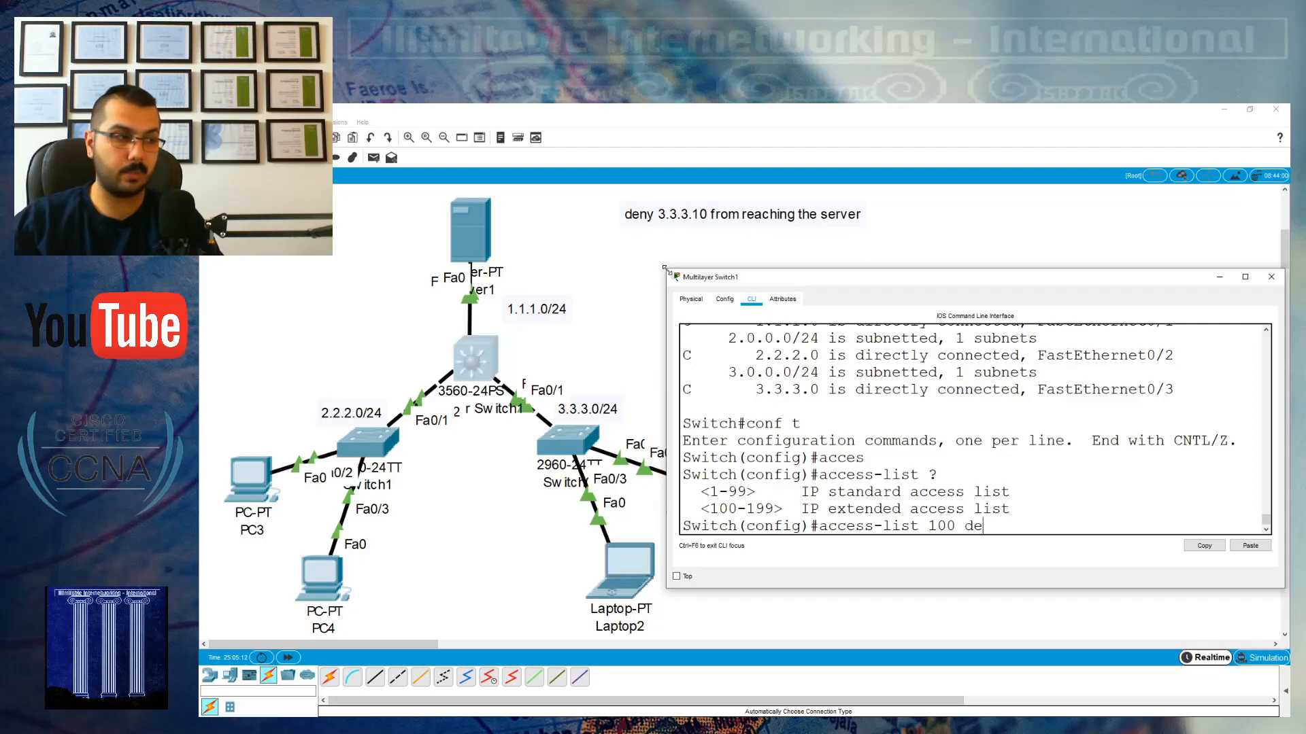
key("Tab")
key("Tab")
key("Tab")
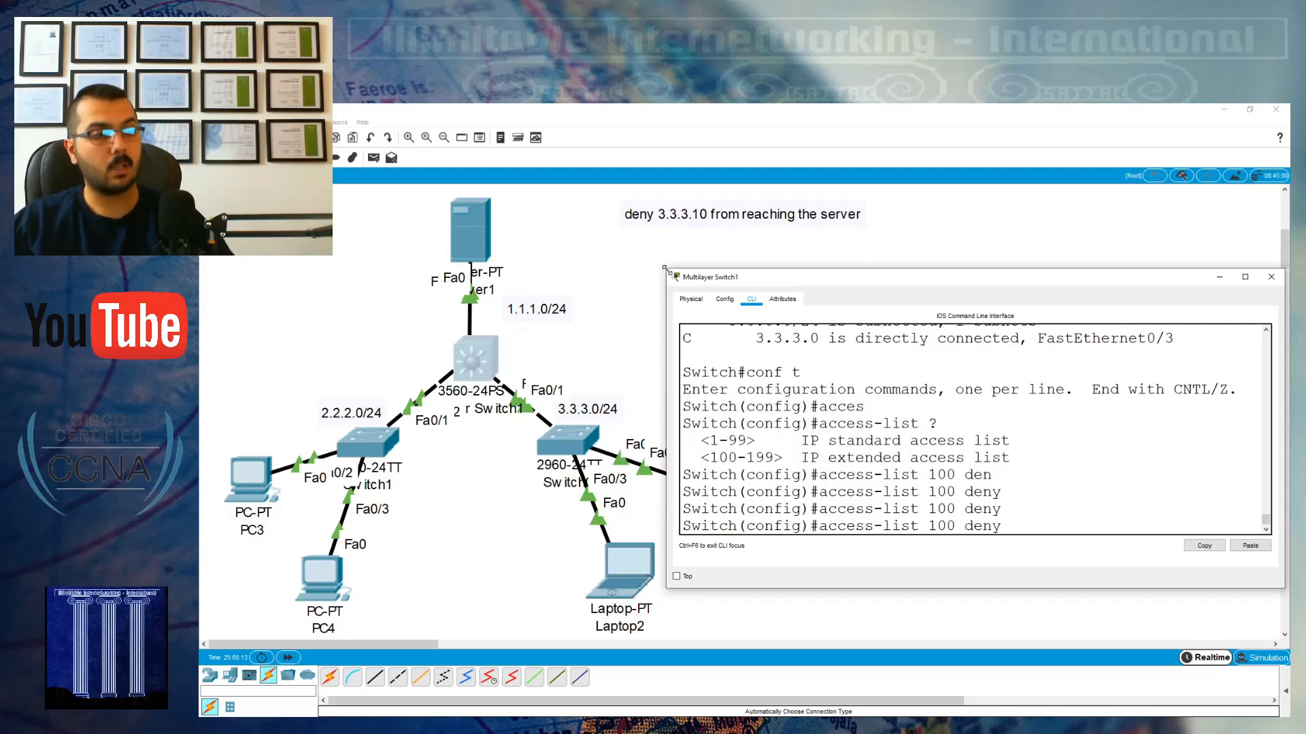
- Try to specify host 3.3.3.10 as the source directly after deny in the access-list 100 rule
type("3")
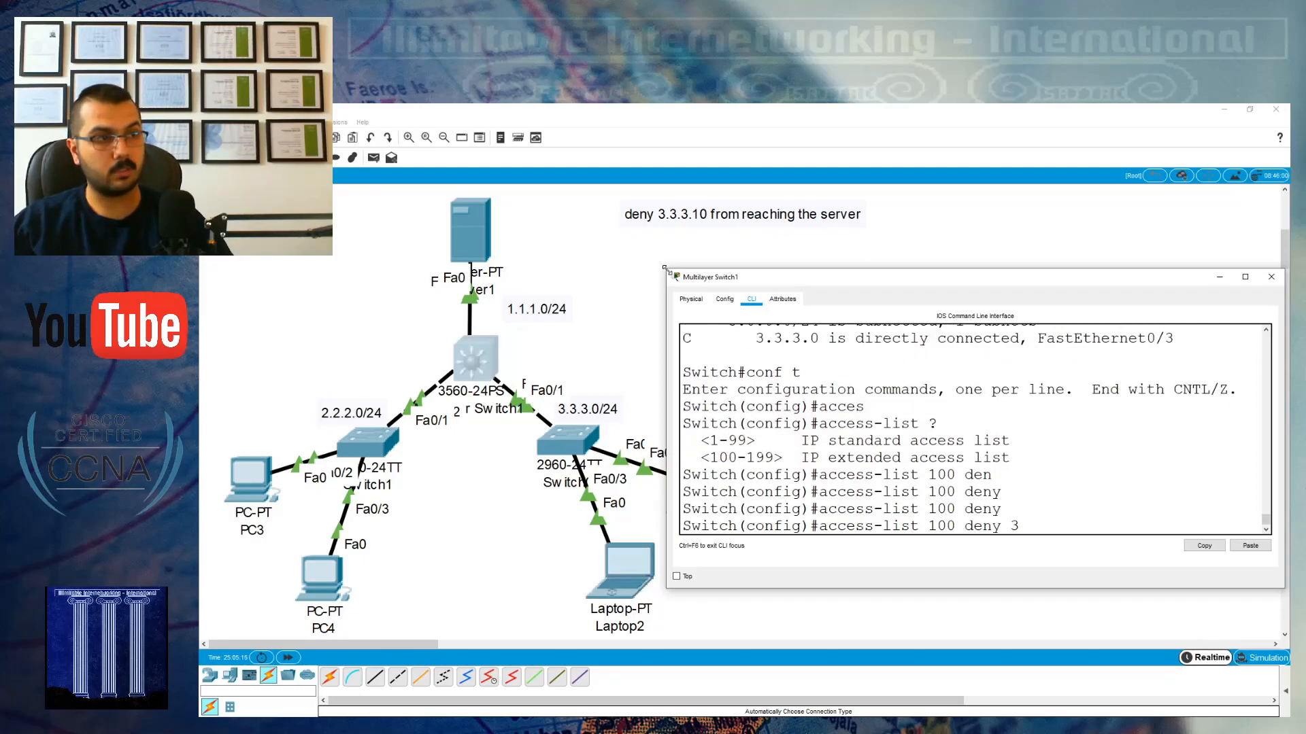
type(".3.3.10")
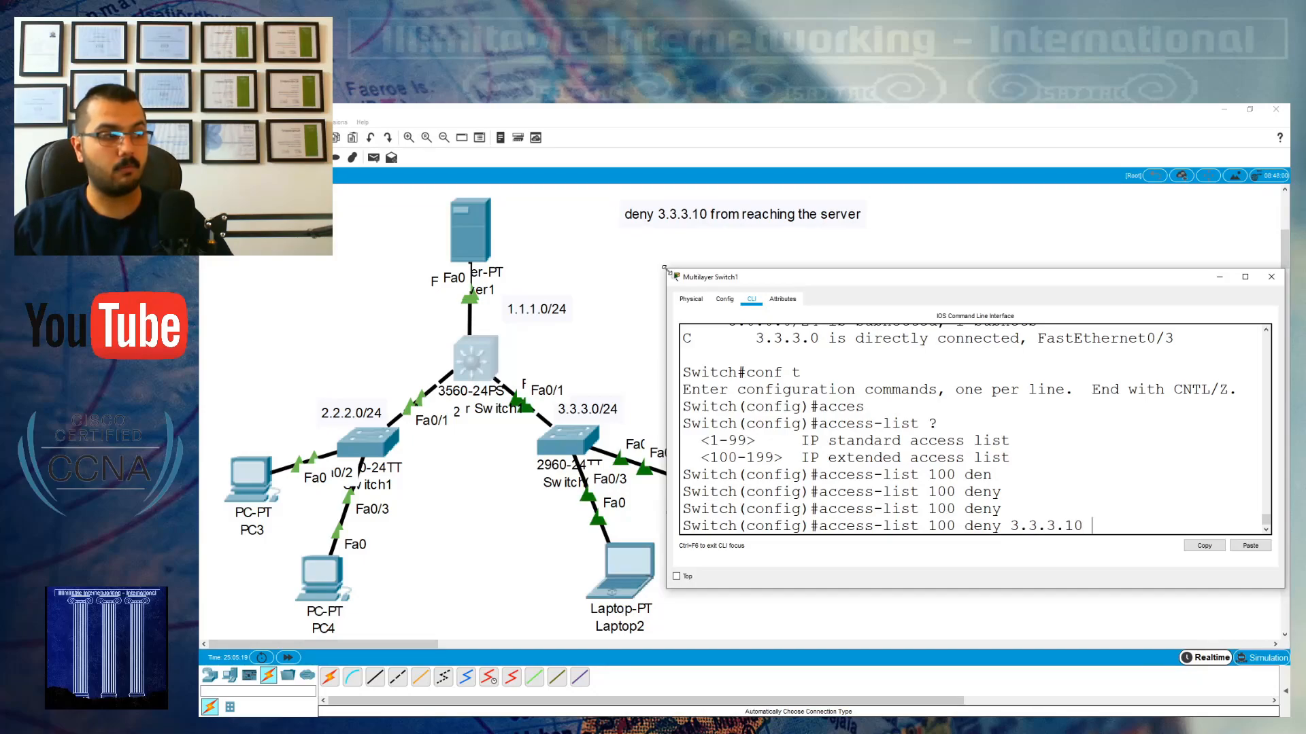
key("BackSpace")
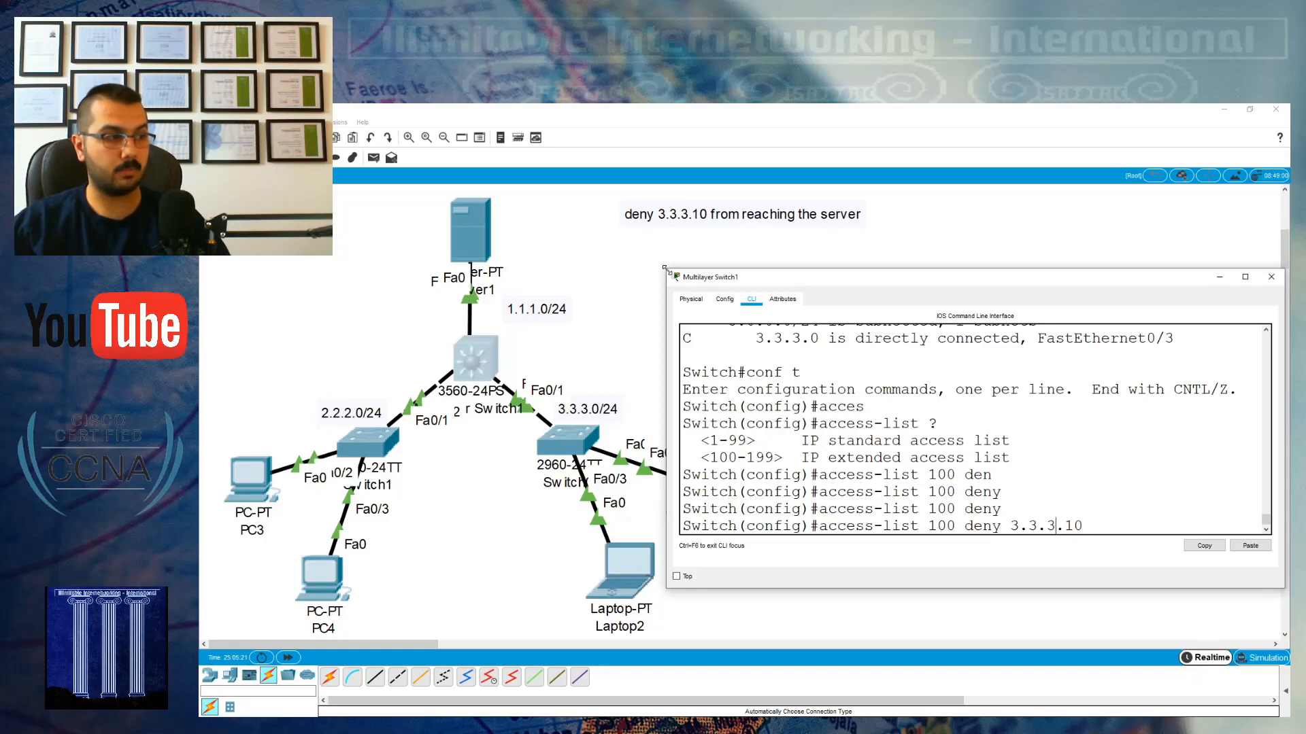
key("Left")
type("host")
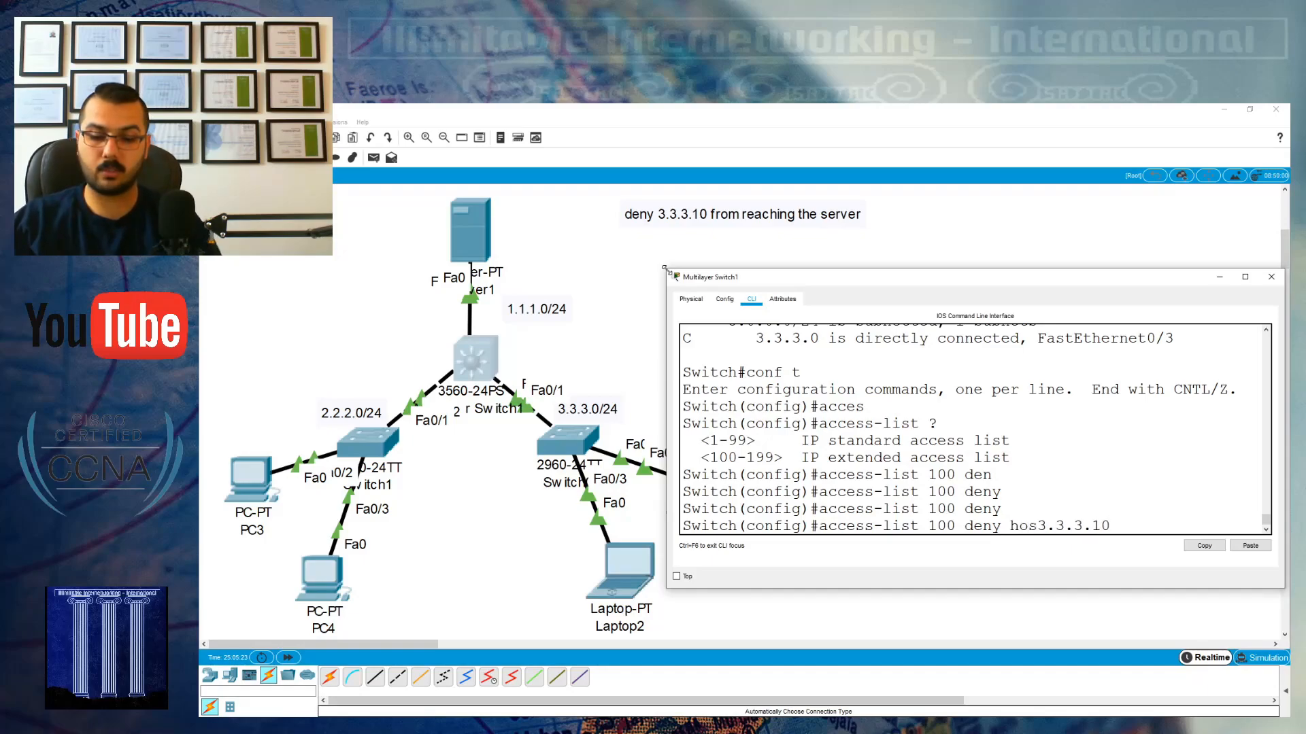
key("Right")
key("Right")
key("Right")
key("Right")
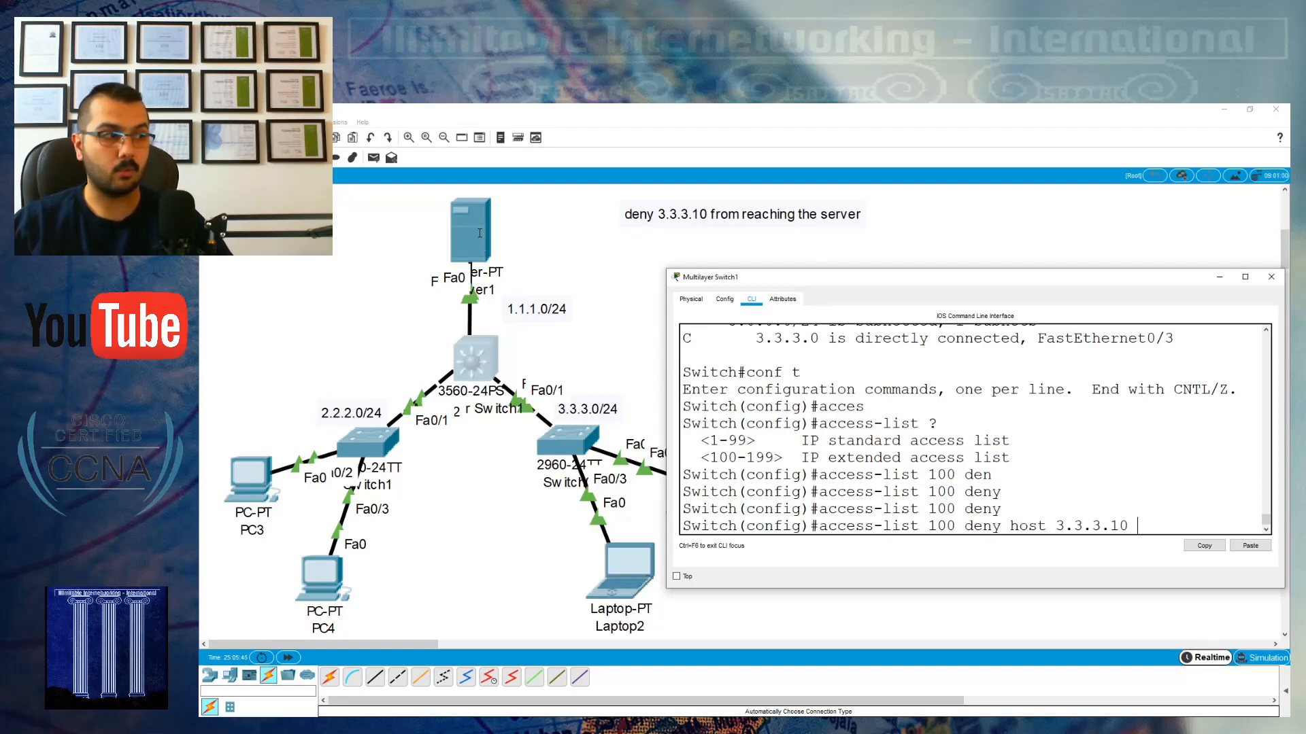
- Try to append a destination host keyword after host 3.3.3.10 and query the options accepted there
left_click_drag(999, 525, 1139, 528)
left_click(1154, 528)
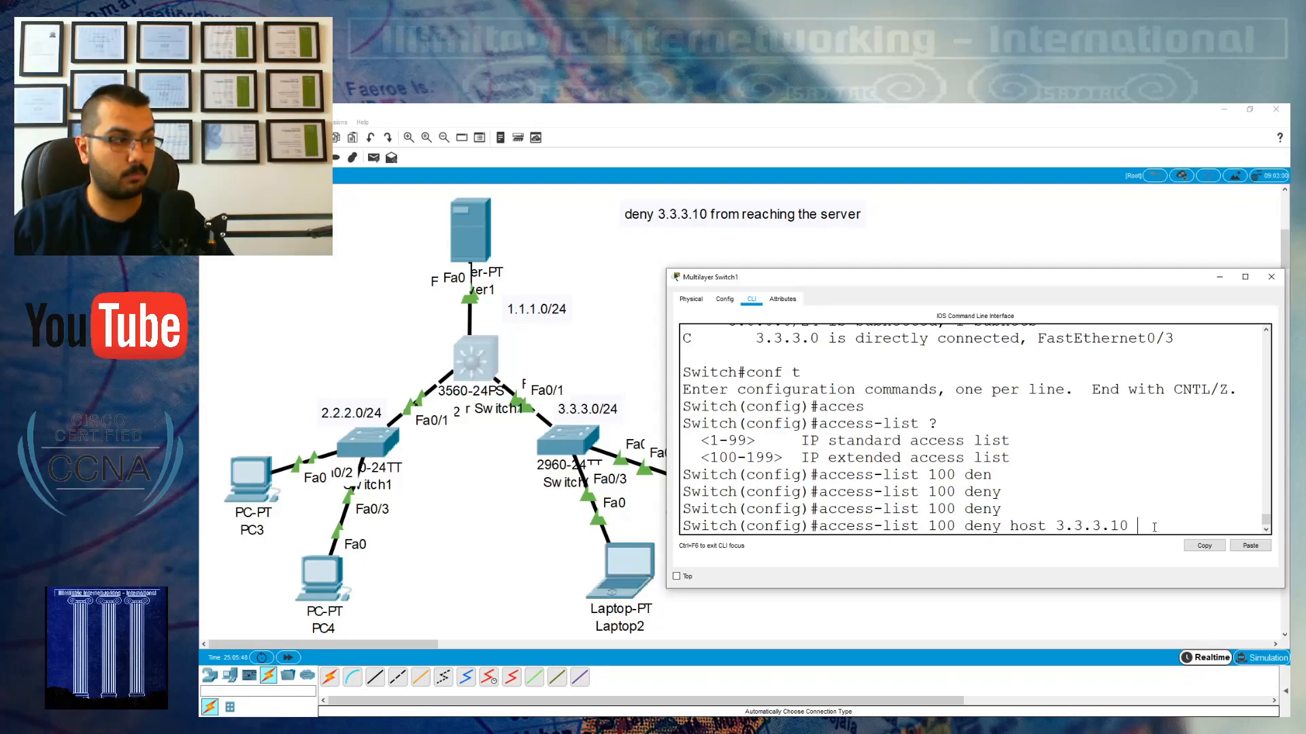
type("jos")
key("Tab")
key("BackSpace")
key("BackSpace")
key("BackSpace")
type("hos")
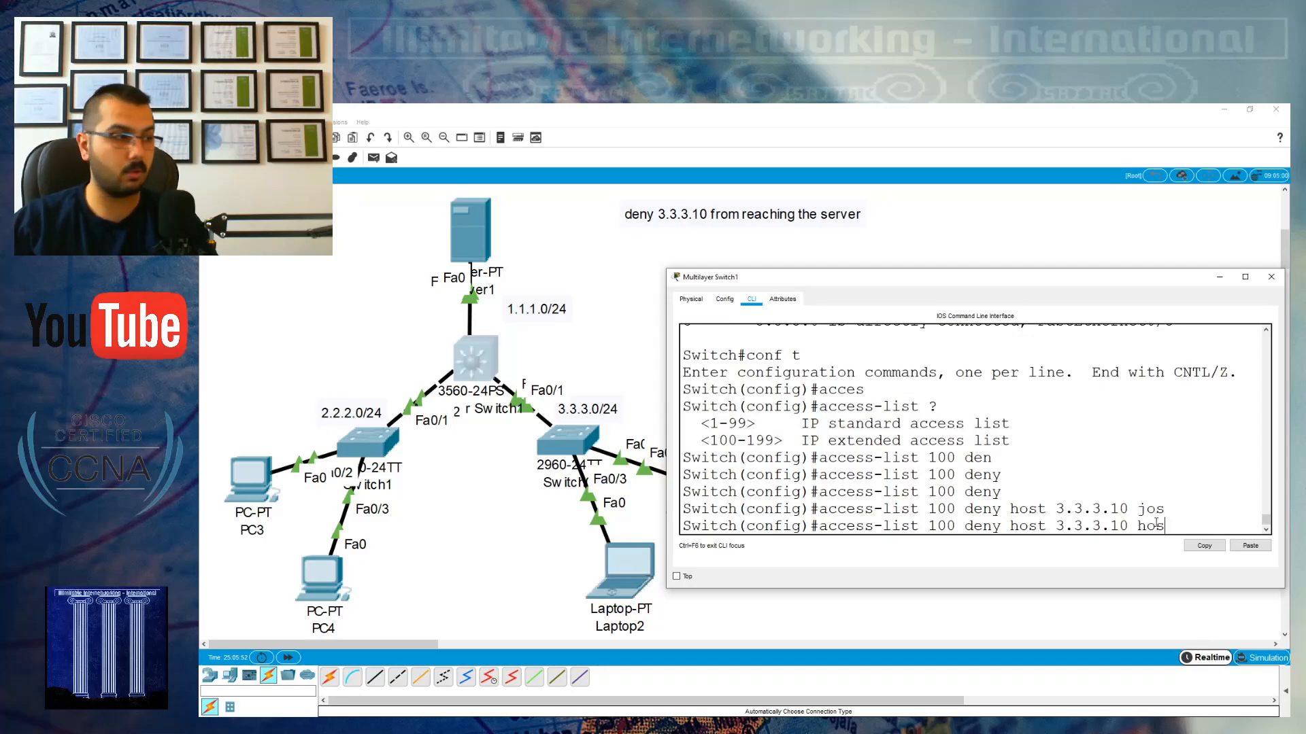
key("Tab")
key("Tab")
key("BackSpace")
key("BackSpace")
key("BackSpace")
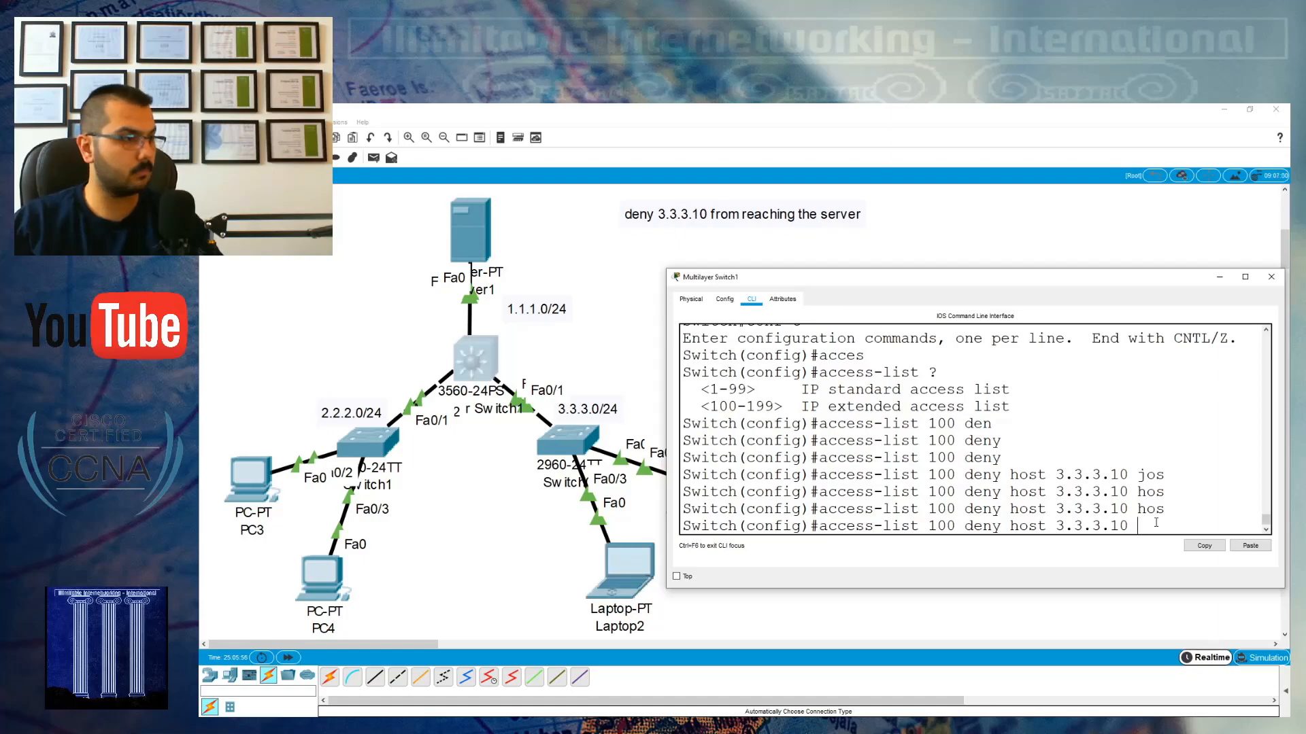
type("?")
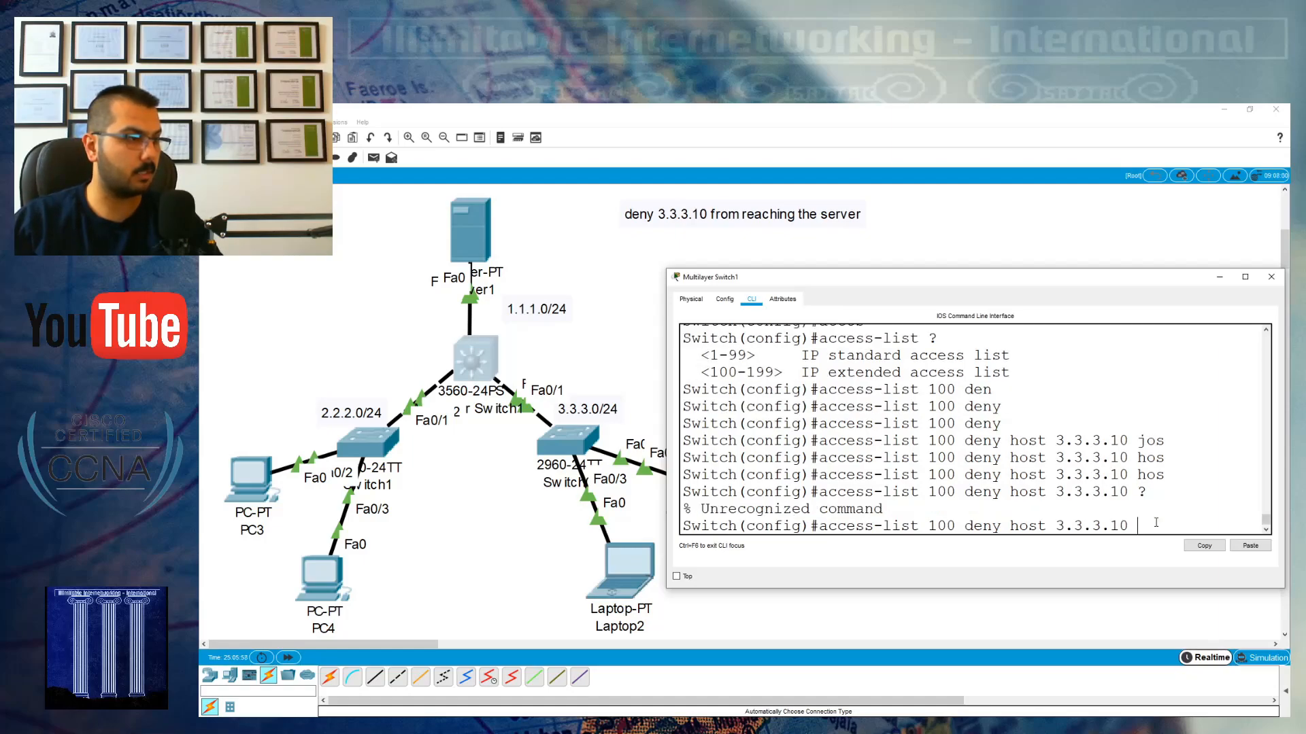
- Remove the host keyword and address from the rule, going back to access-list 100 deny
key("BackSpace")
key("BackSpace")
key("BackSpace")
key("BackSpace")
key("BackSpace")
key("BackSpace")
key("BackSpace")
key("BackSpace")
key("BackSpace")
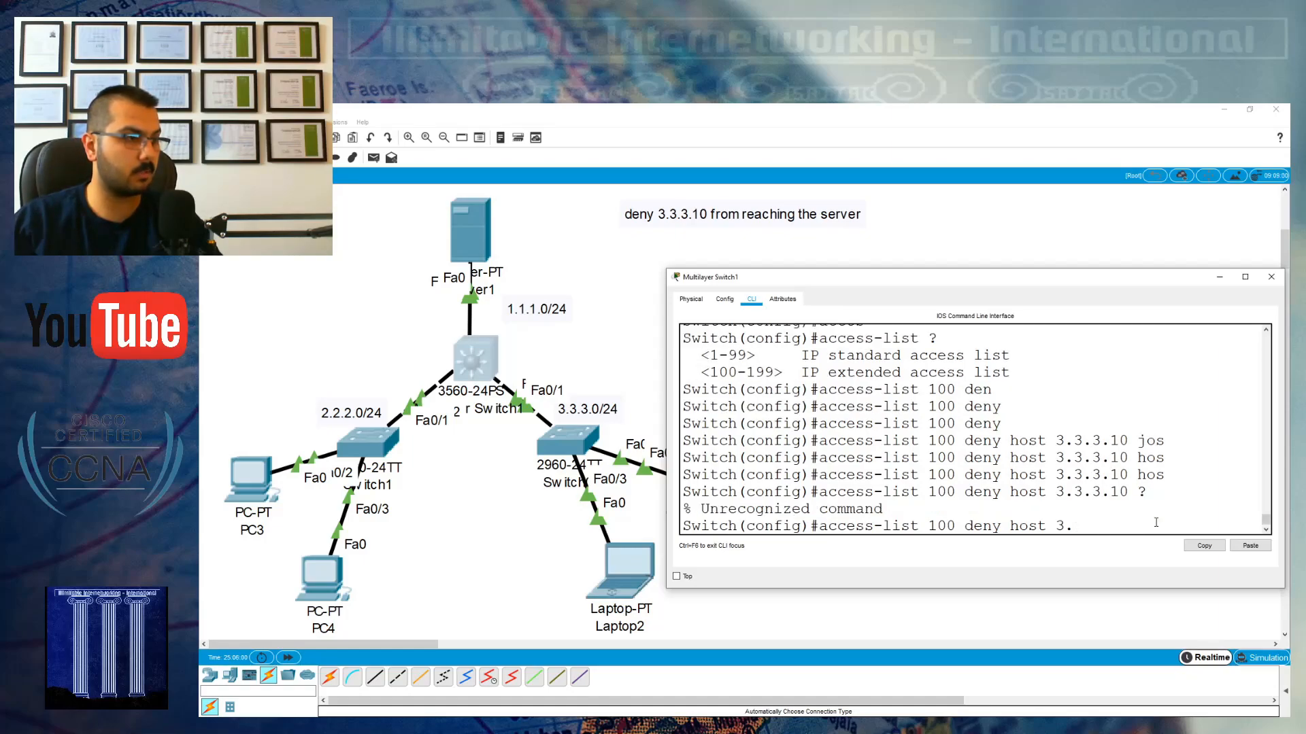
type("??")
key("BackSpace")
key("BackSpace")
key("BackSpace")
- List the protocols available after deny, choose ip for the rule, and widen the command-line window
type("?")
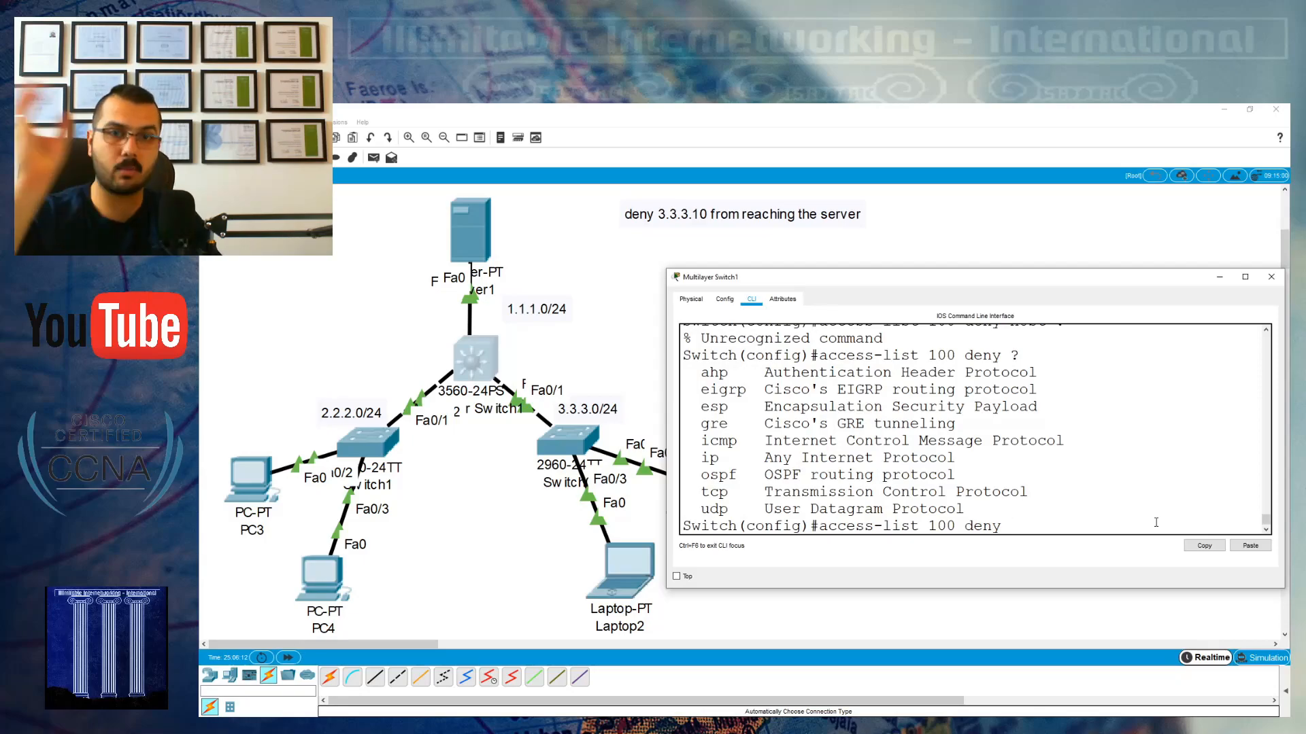
type("ip")
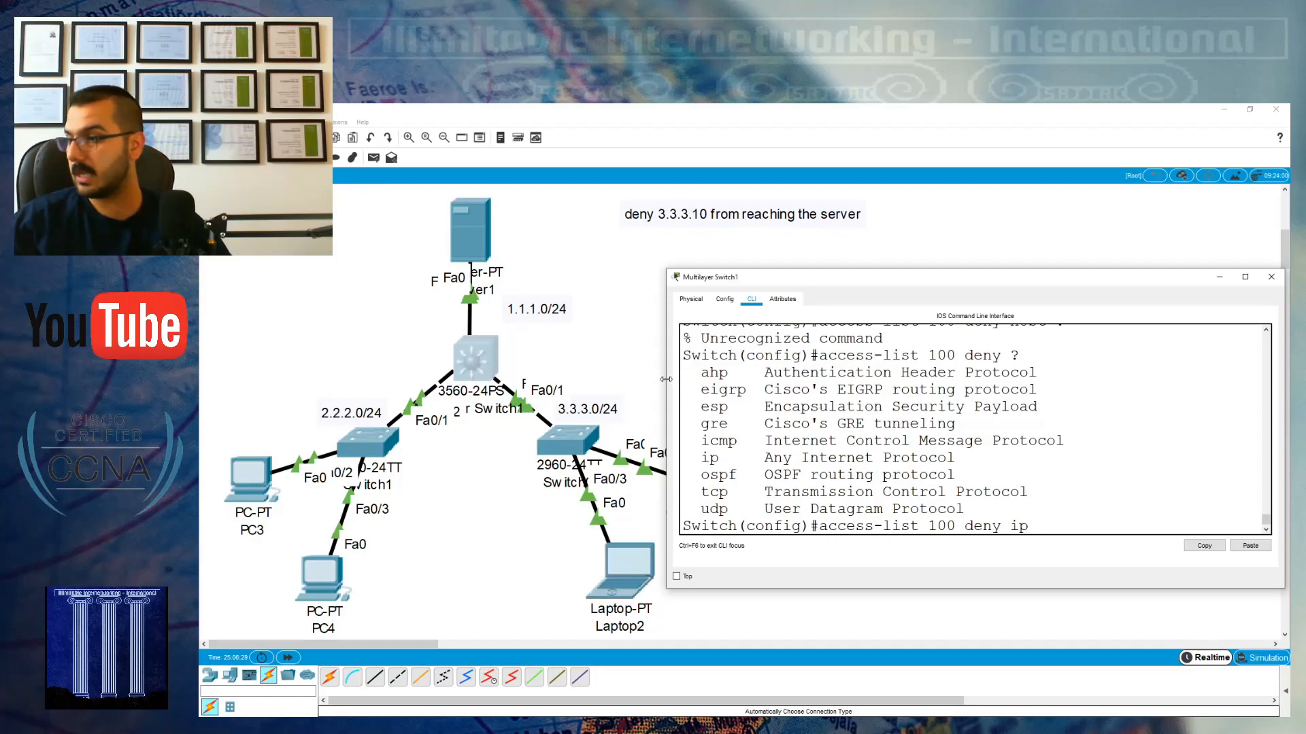
left_click_drag(664, 378, 576, 375)
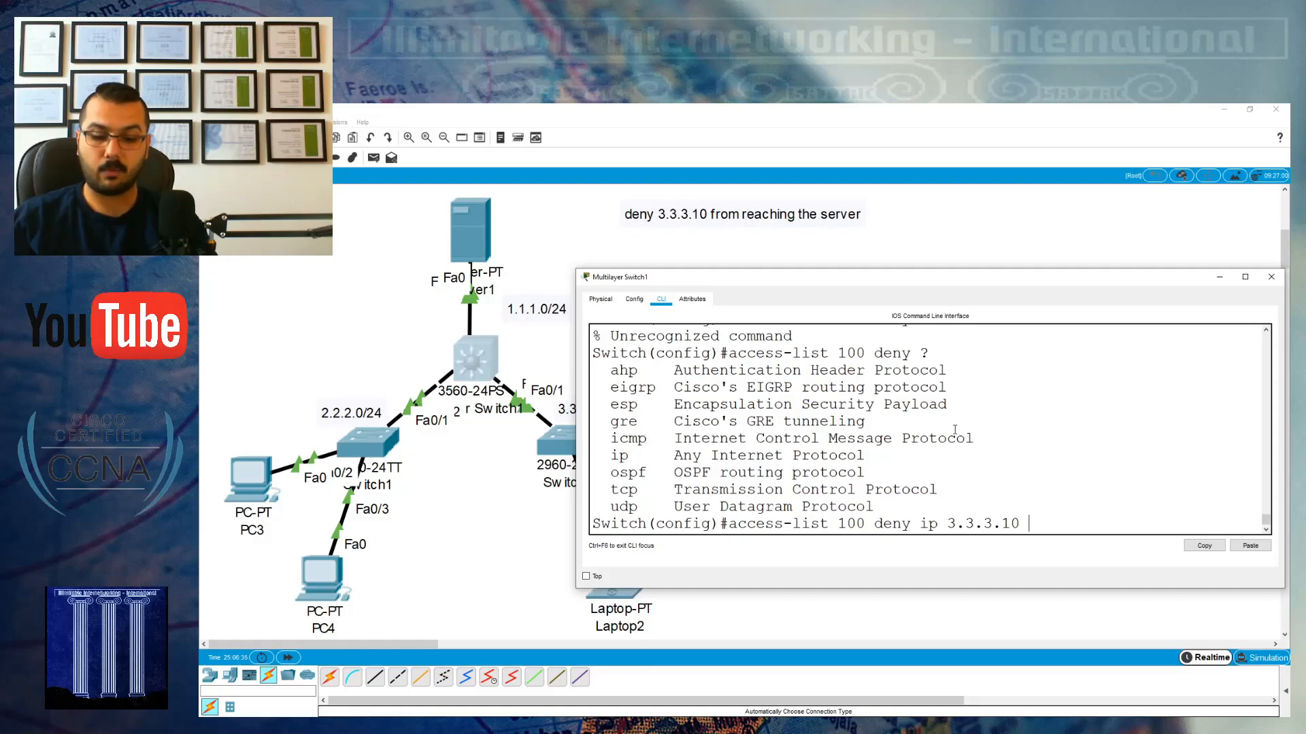
- Remove the bare source address 3.3.3.10 after ip and list the accepted source options
key("BackSpace")
key("BackSpace")
key("BackSpace")
key("BackSpace")
key("BackSpace")
key("BackSpace")
key("BackSpace")
key("BackSpace")
key("BackSpace")
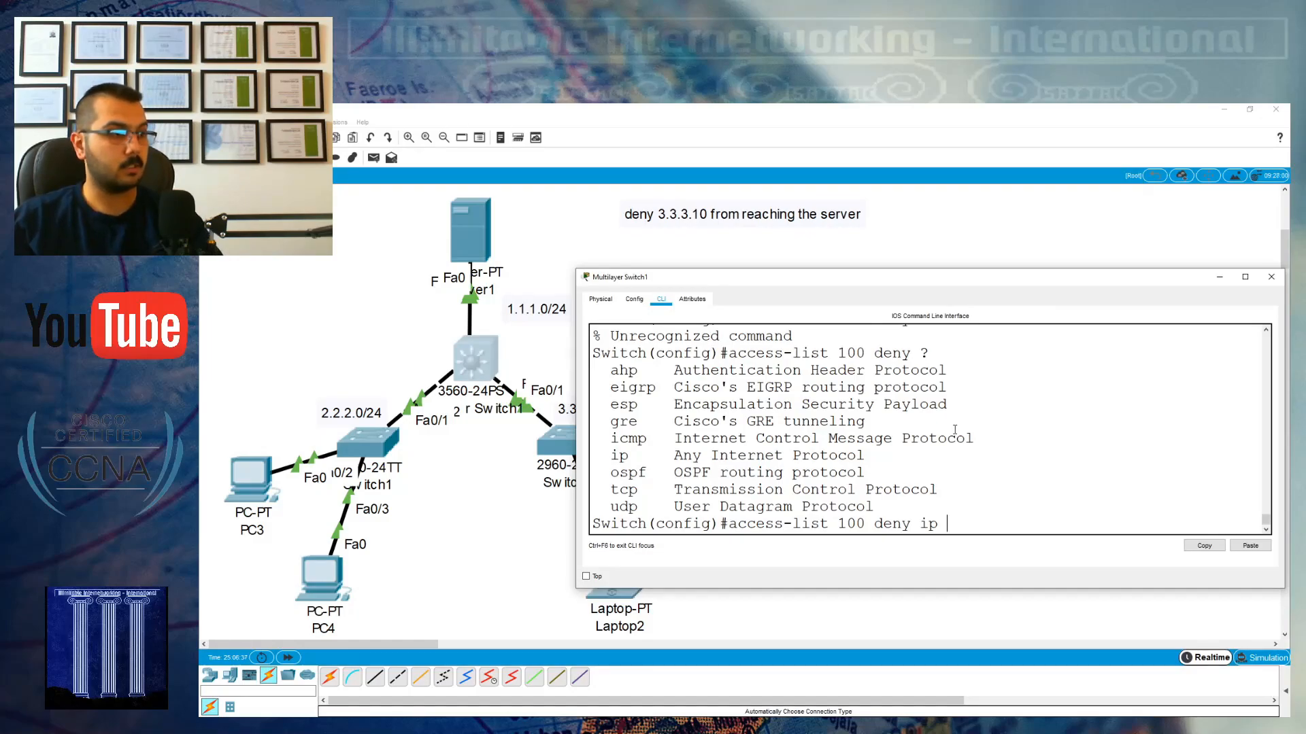
type("?")
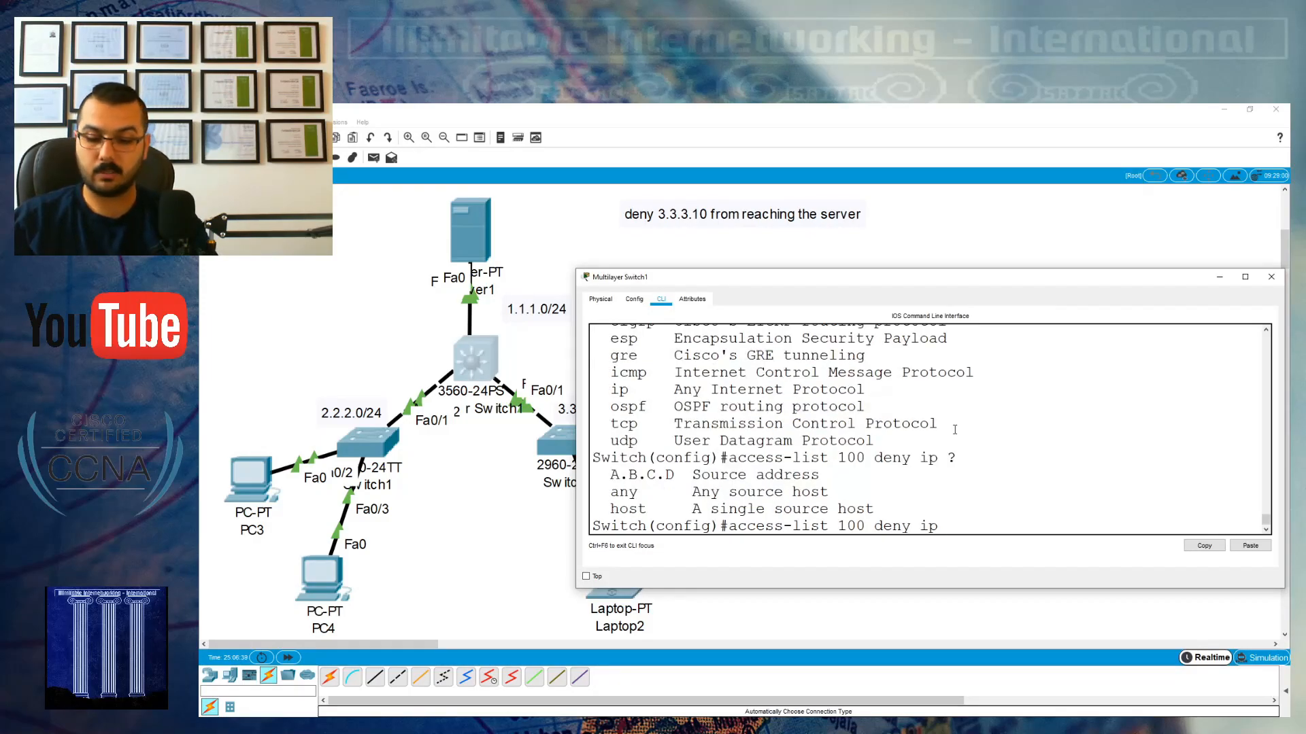
- Complete and submit the access-list 100 rule denying ip from host 3.3.3.10 to host 1.1.1.10
type("ho")
key("Tab")
type("3.3.3.")
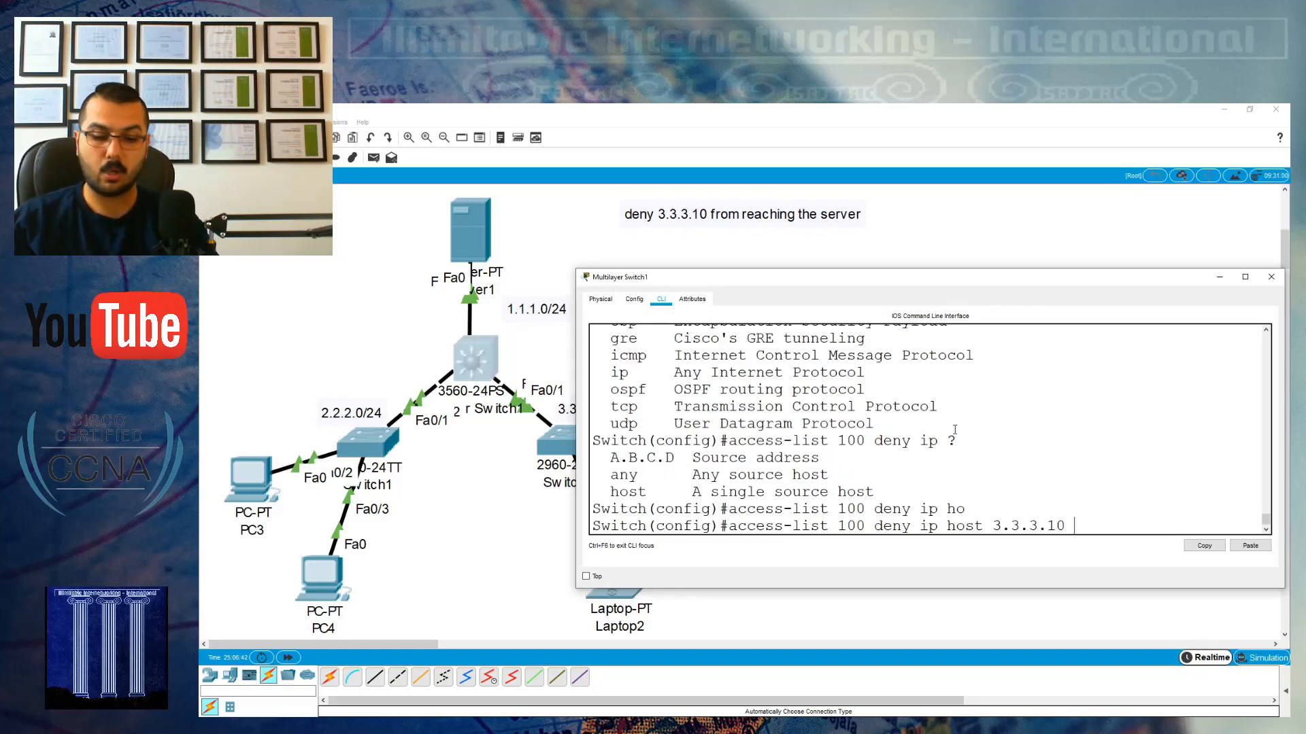
type("10 ho")
key("Tab")
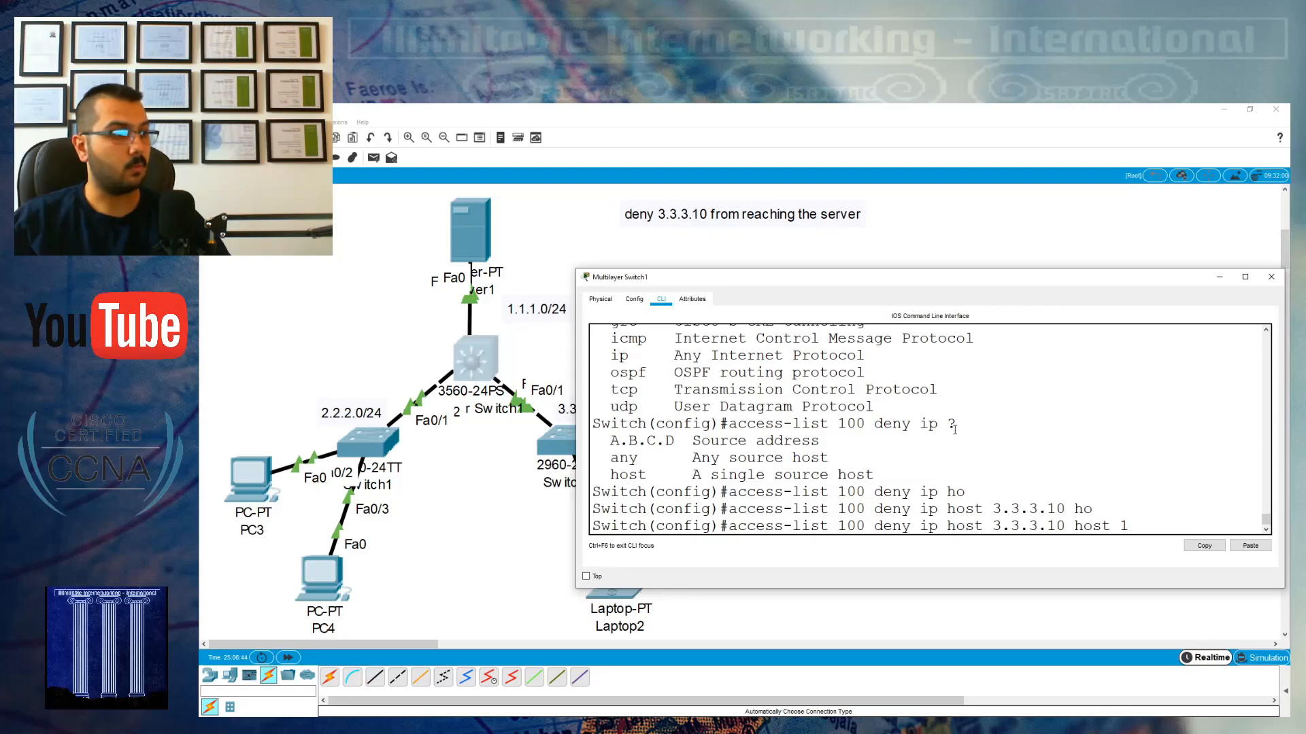
type("1.1.1.10")
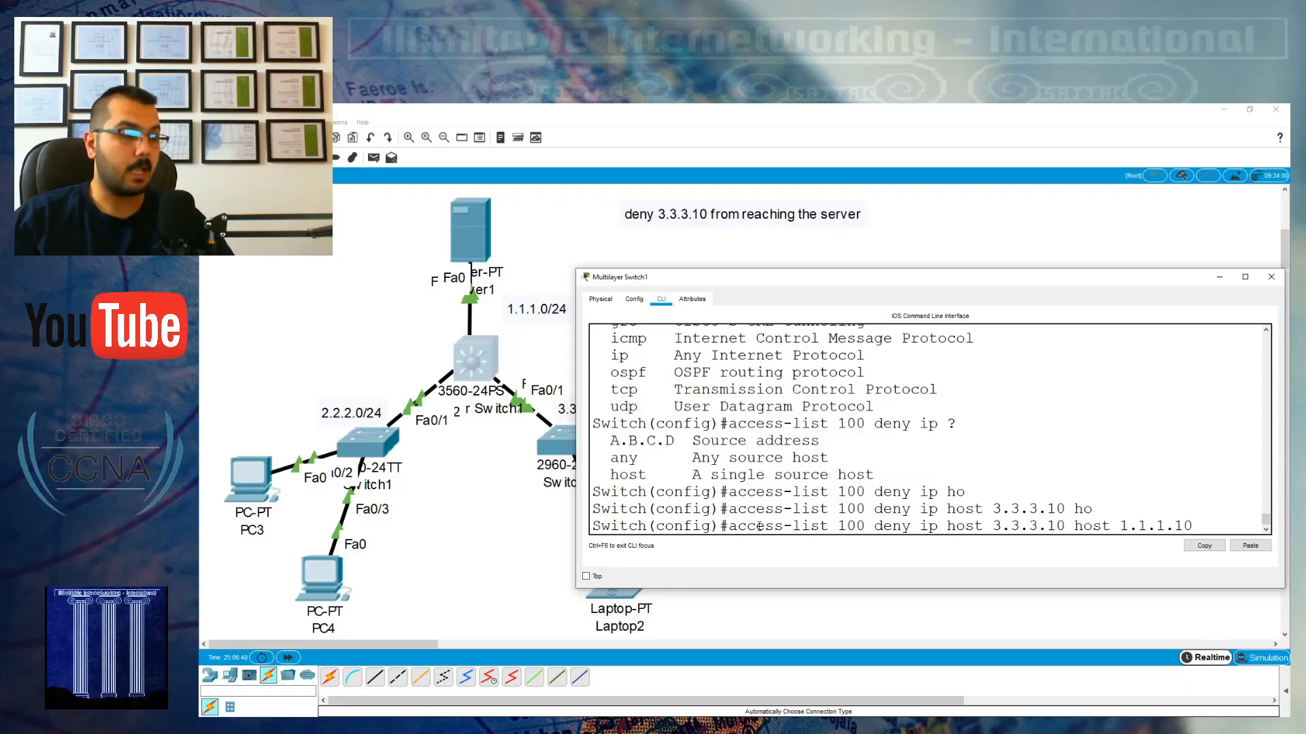
double_click(888, 527)
left_click_drag(919, 527, 1197, 527)
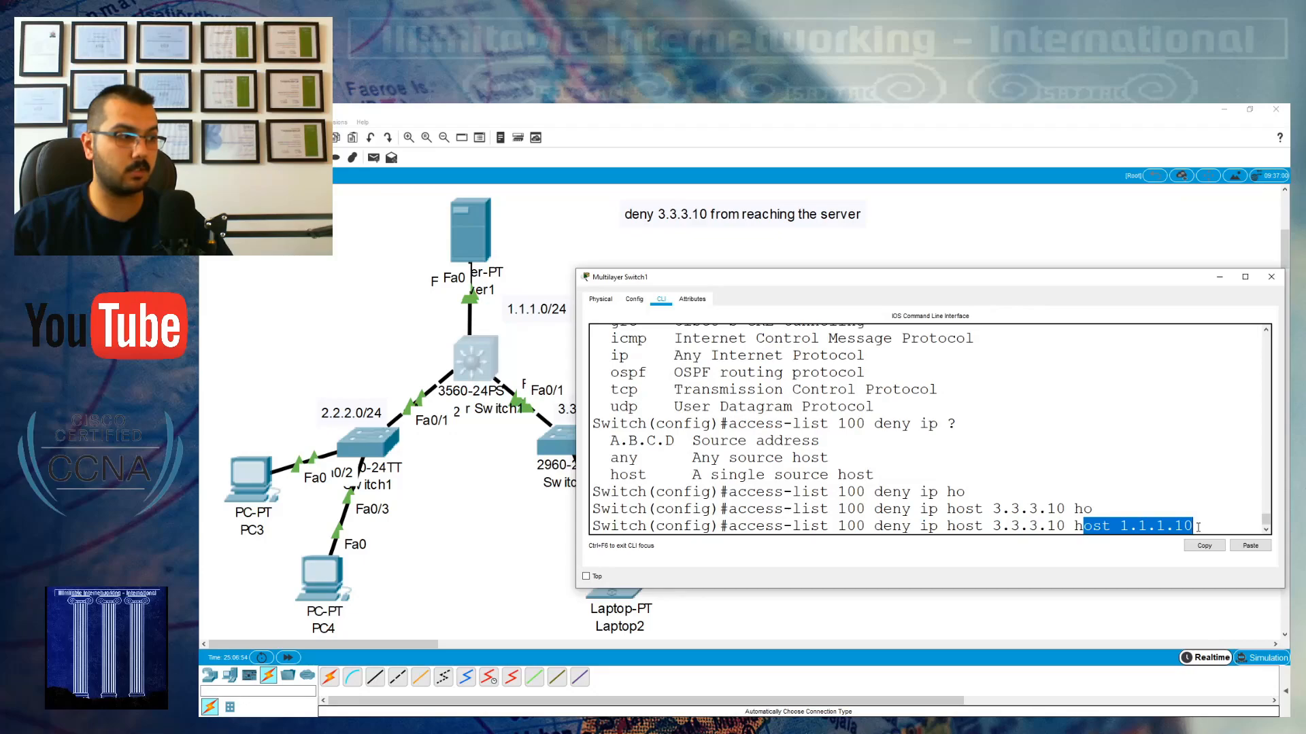
key("Return")
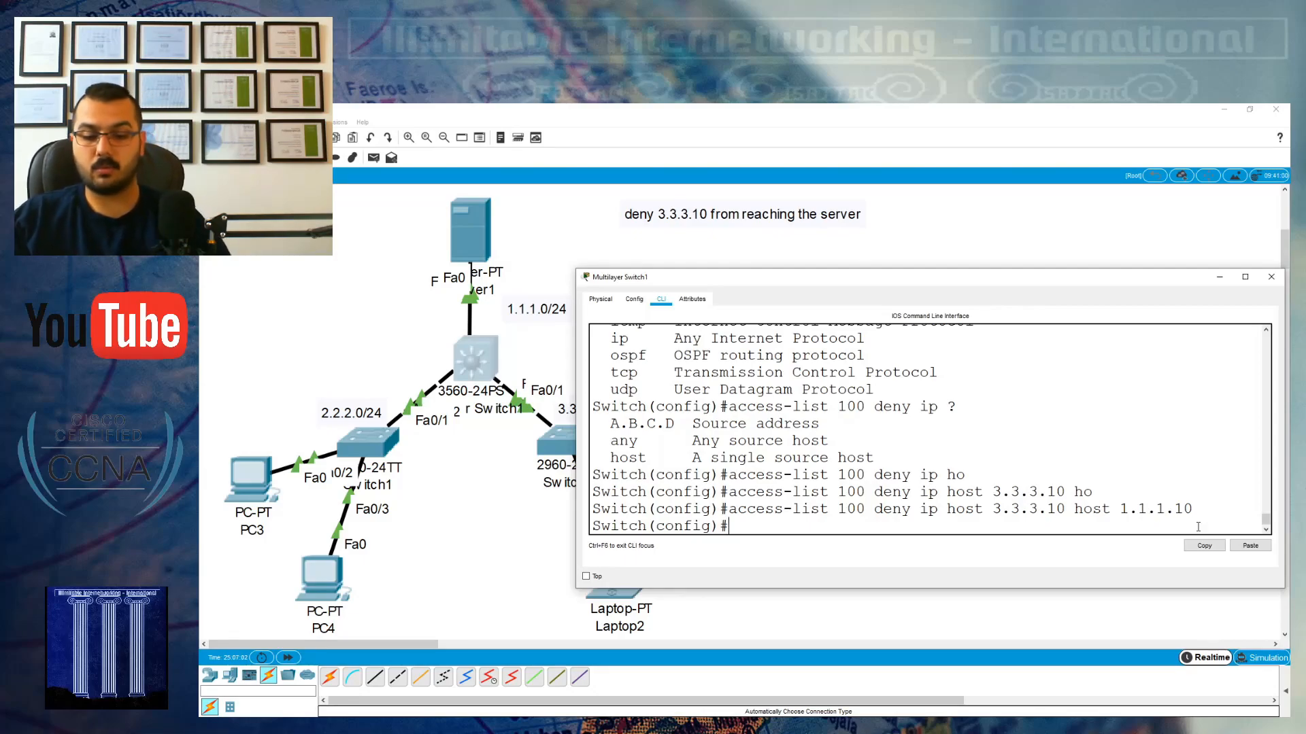
left_click_drag(941, 290, 1137, 297)
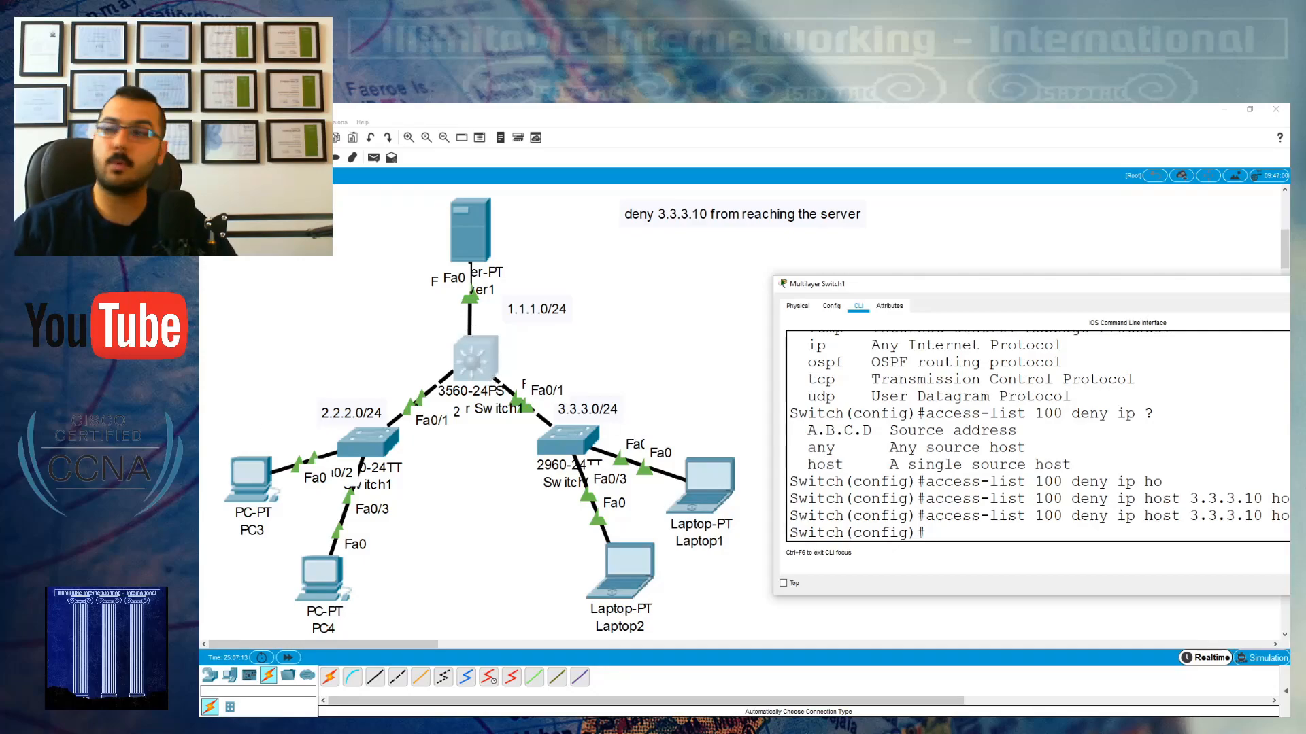
left_click(769, 369)
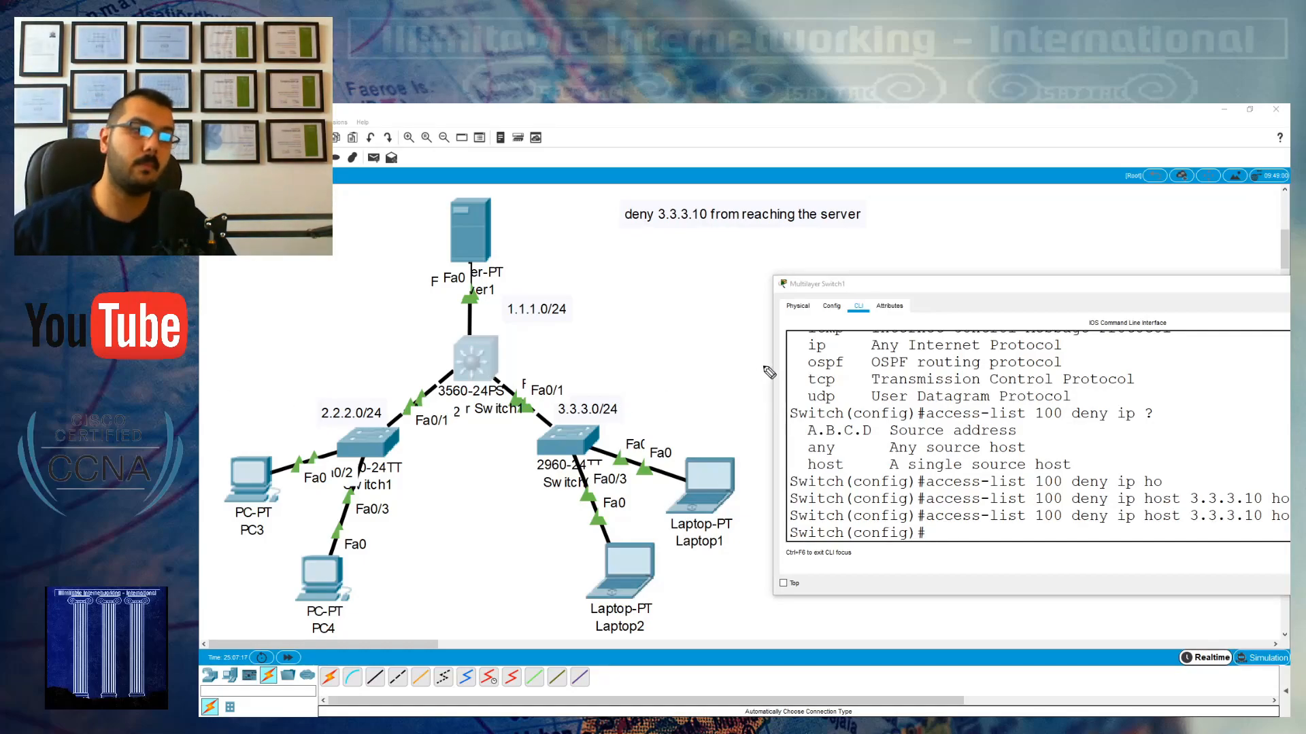
left_click_drag(502, 372, 499, 373)
mouse_move(472, 327)
left_mouse_down()
mouse_move(475, 341)
mouse_move(471, 328)
left_mouse_up()
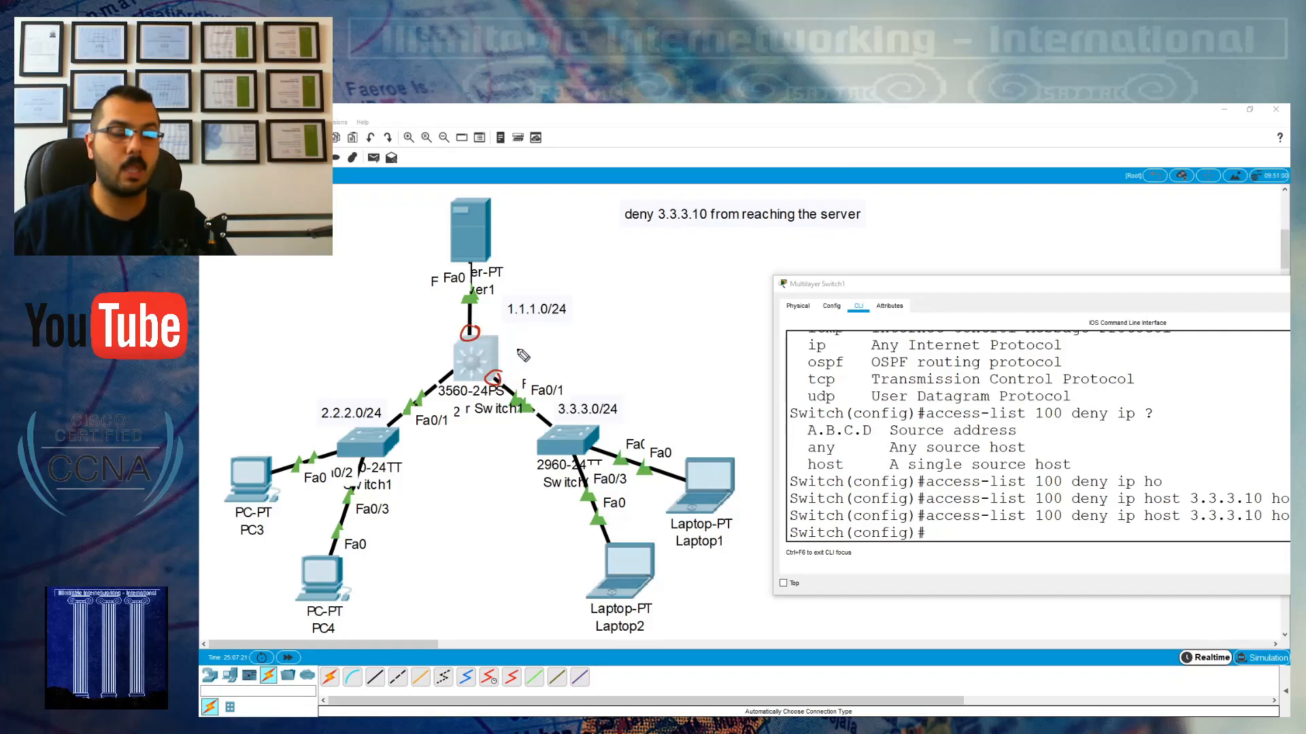
left_click_drag(690, 474, 530, 401)
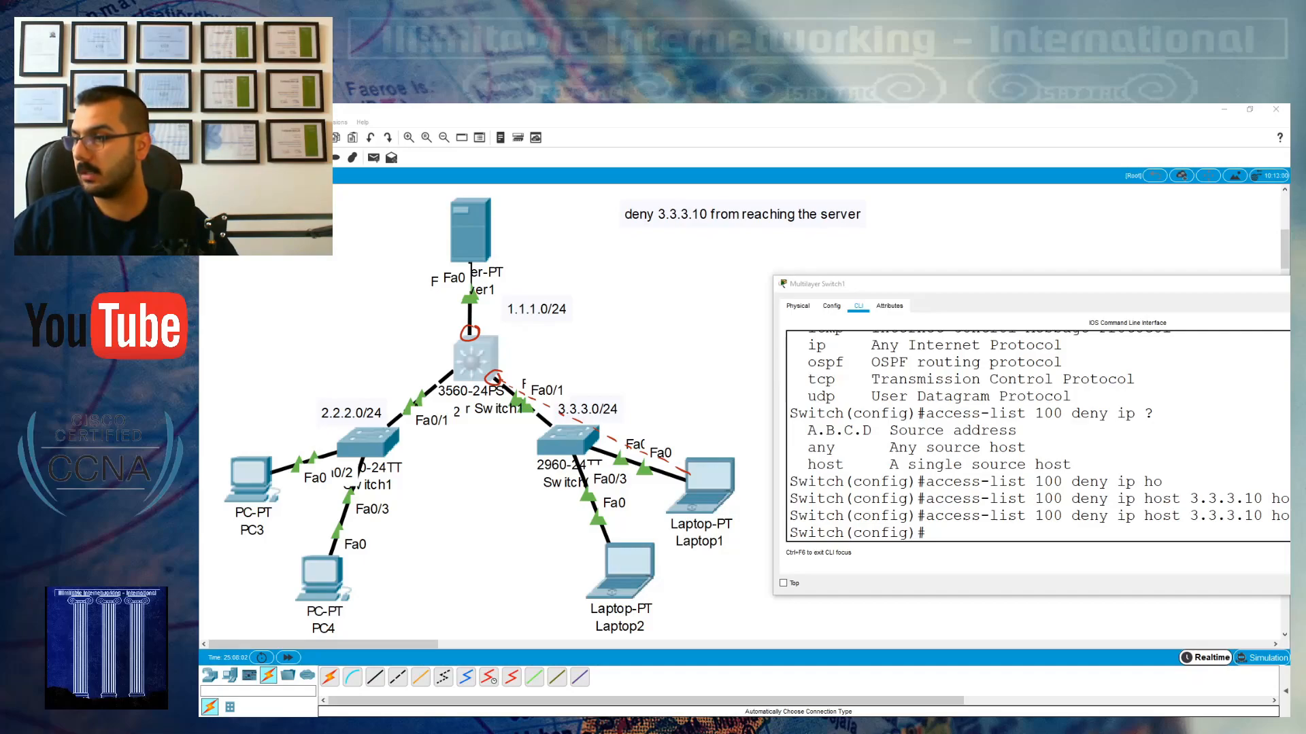
- Move Switch0 and the 3.3.3.0/24 label slightly away from the multilayer switch so the uplink's port labels are readable
left_click(607, 373)
mouse_move(569, 441)
left_mouse_down()
mouse_move(598, 436)
mouse_move(578, 430)
mouse_move(565, 462)
left_mouse_up()
left_click_drag(592, 409, 614, 419)
- Apply access list 100 inbound on the multilayer switch's interface fa 0/3 with ip access-group 100 in
left_click(469, 360)
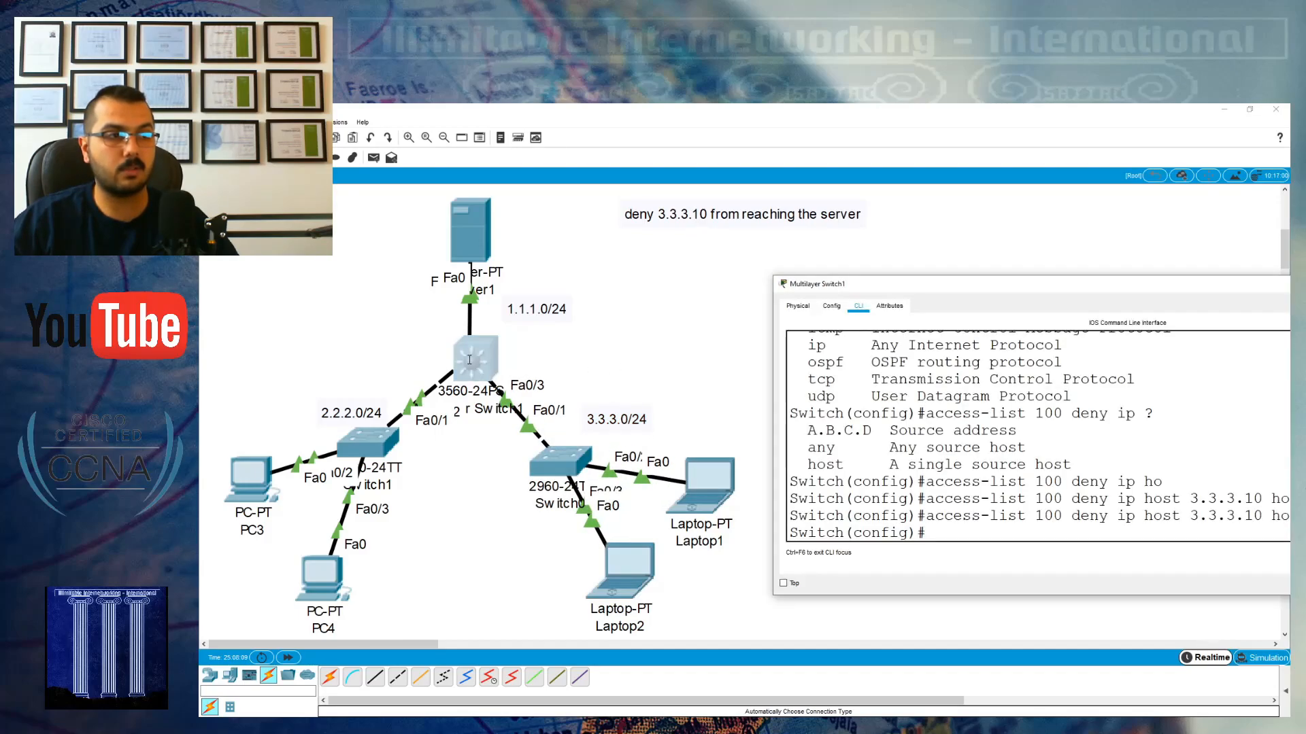
type("int fa 0/3")
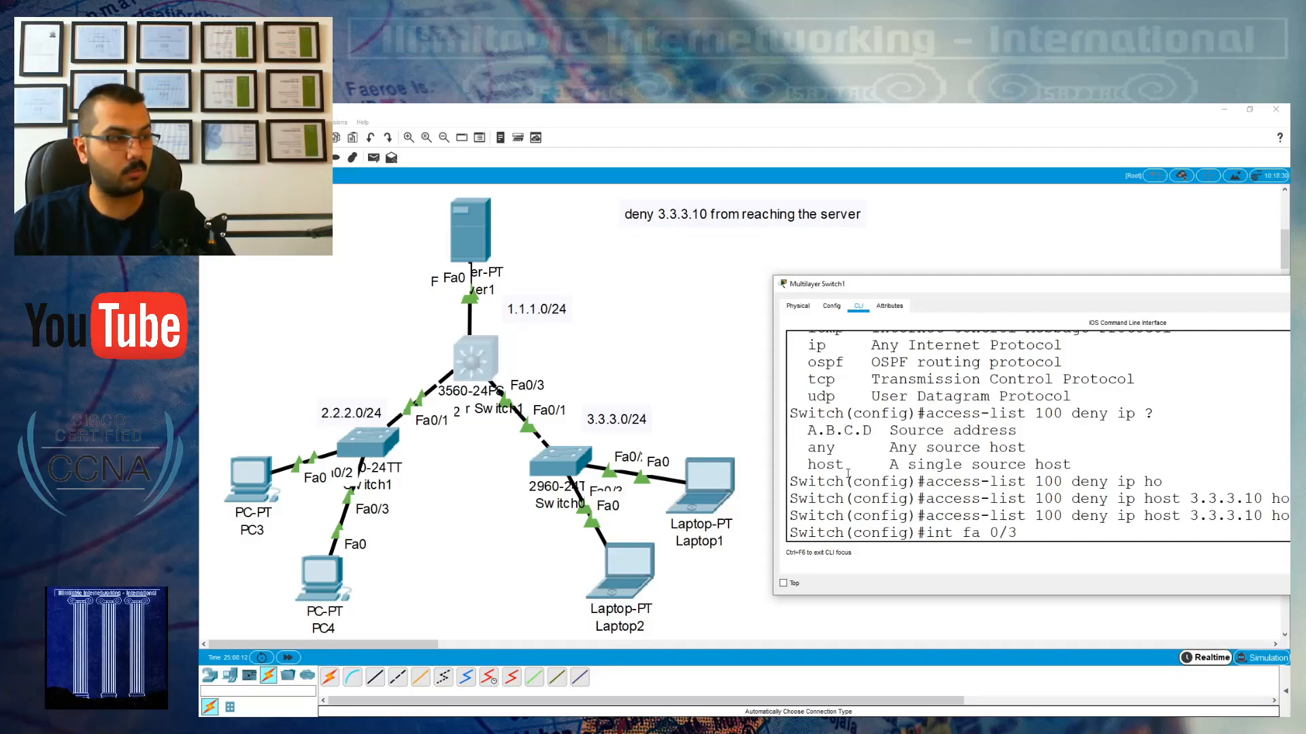
key("Return")
type("ip acces")
key("Tab")
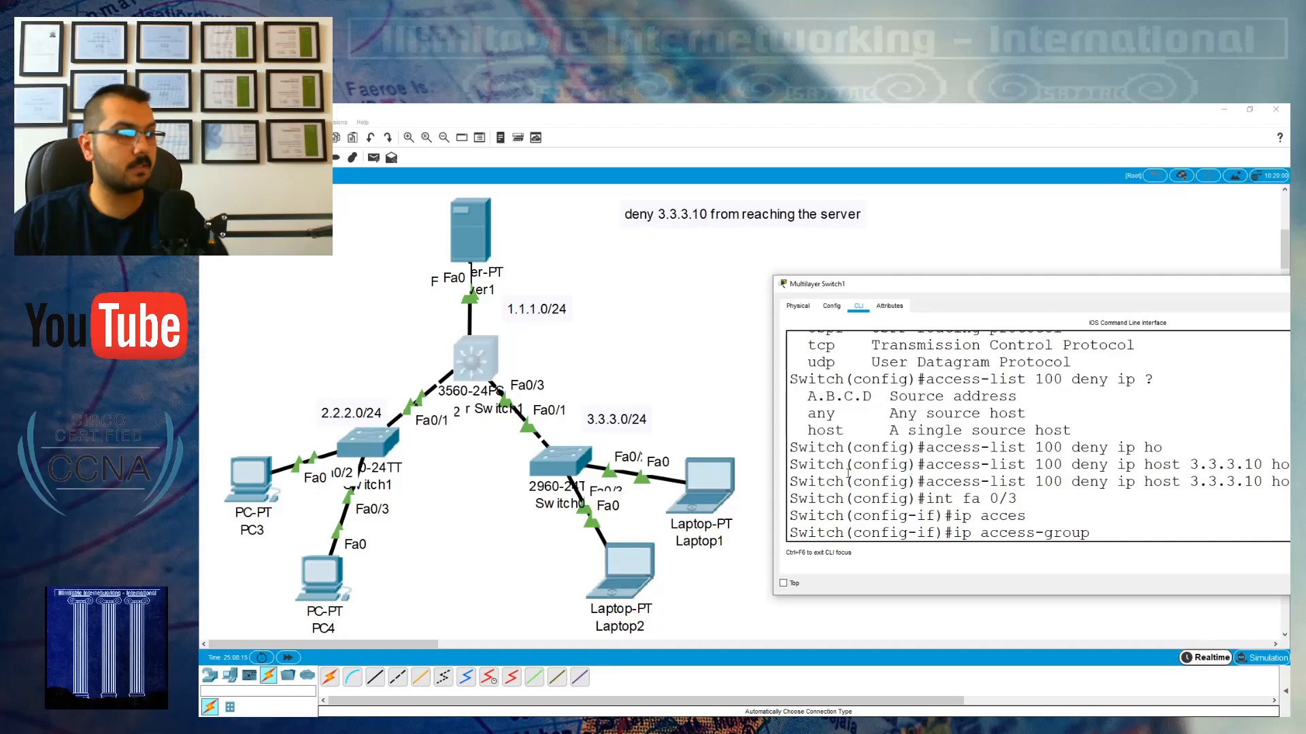
left_click_drag(935, 294, 793, 365)
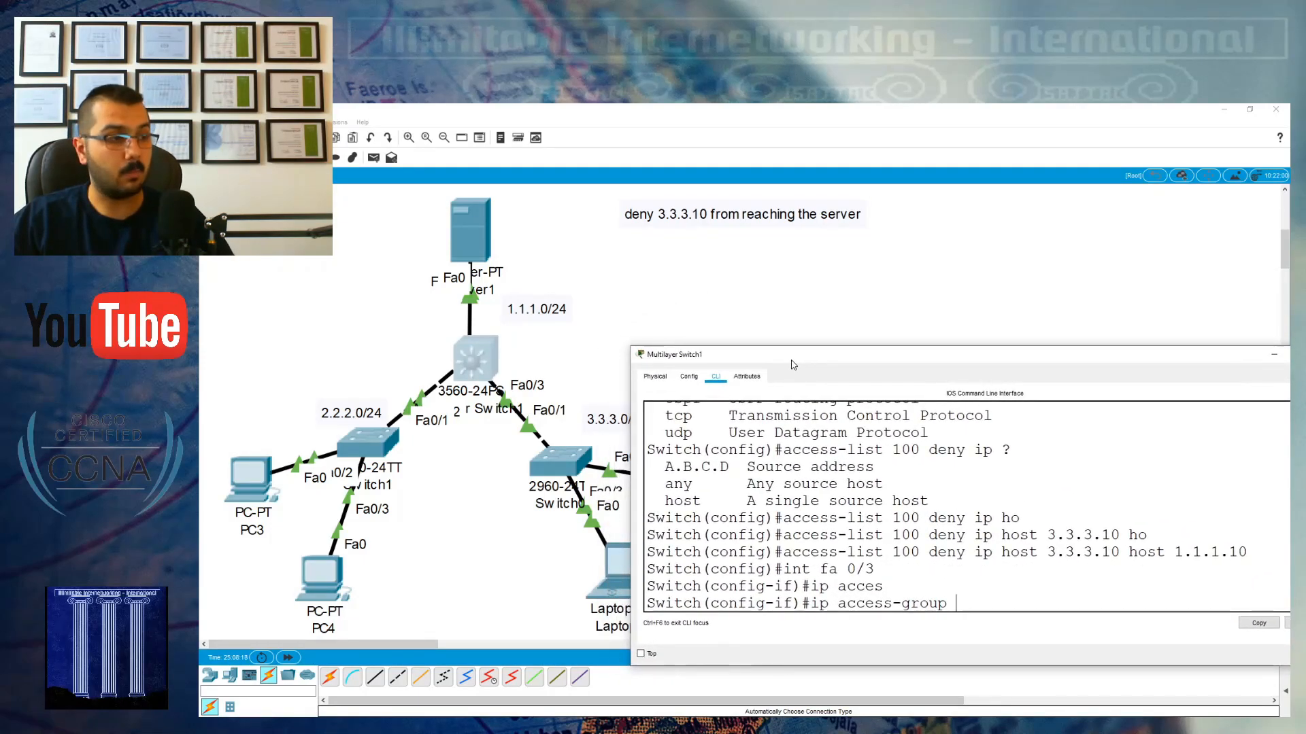
type("100 in")
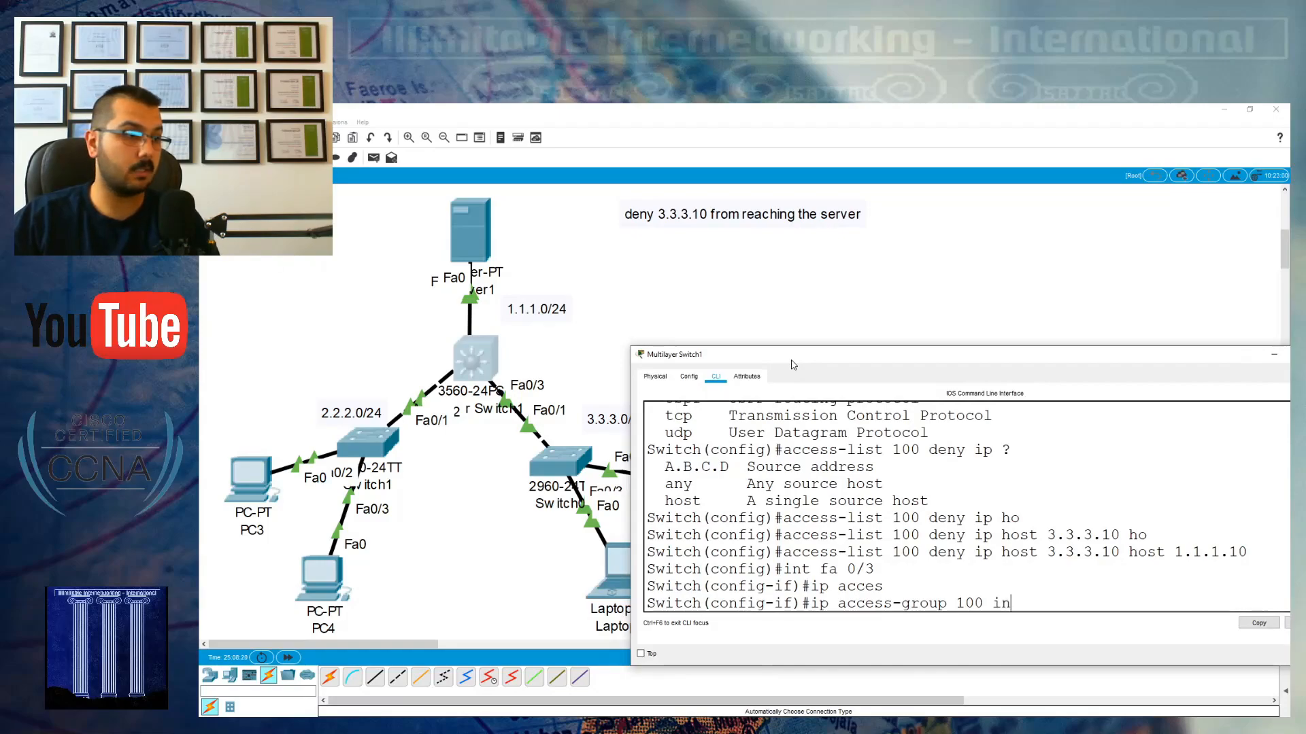
key("Tab")
key("Return")
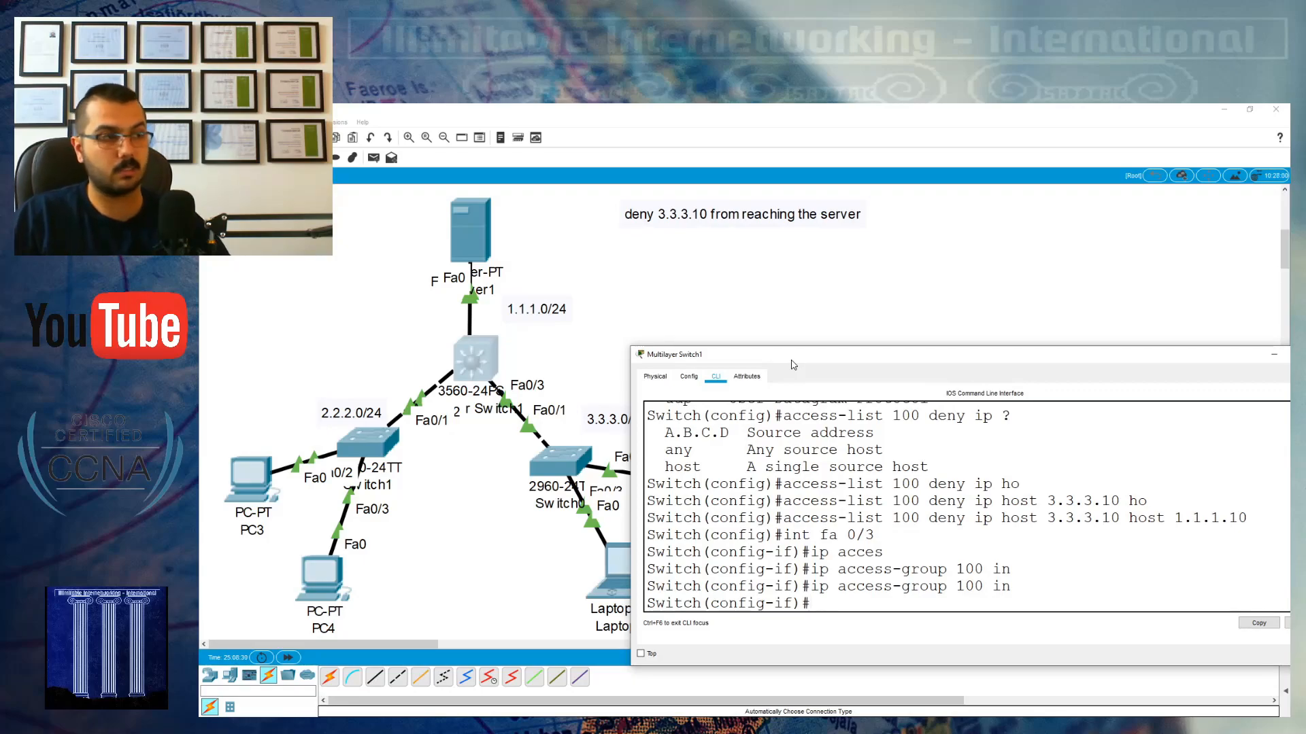
- End configuration mode on the multilayer switch and minimize its window
left_click_drag(797, 362, 652, 359)
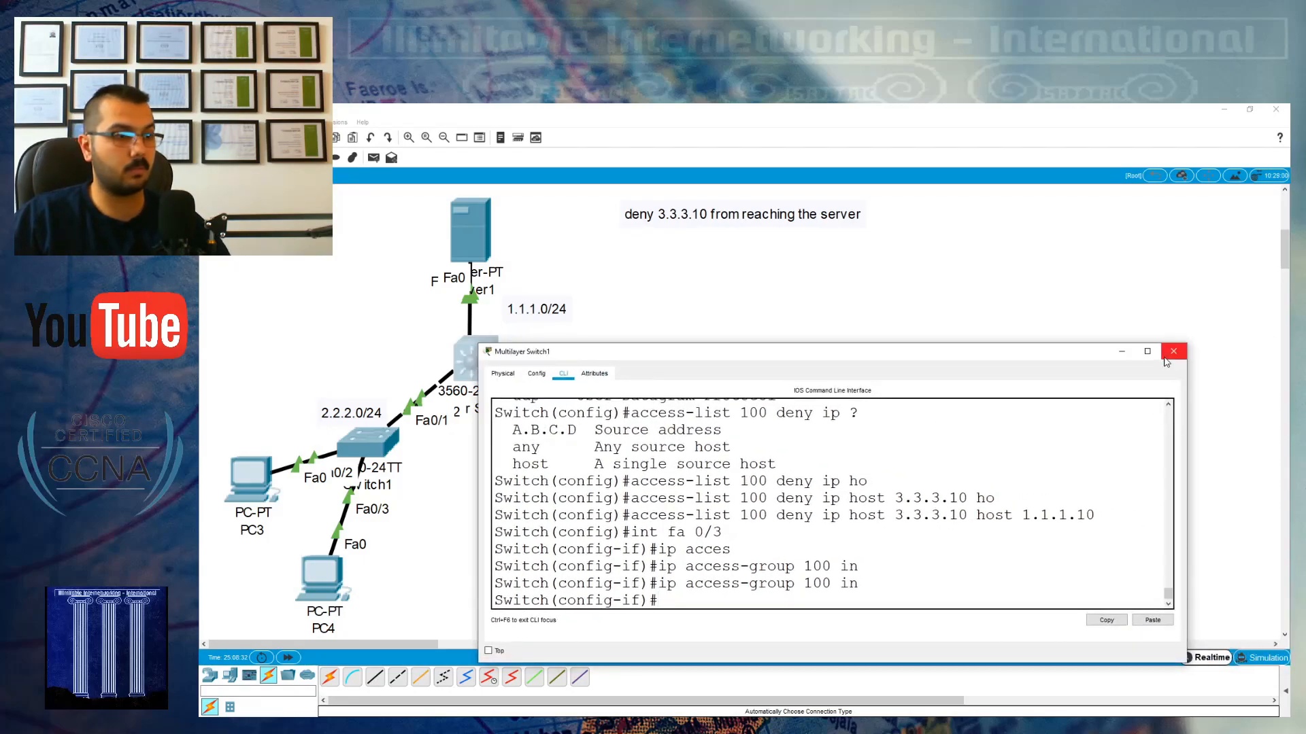
type("nd")
key("Return")
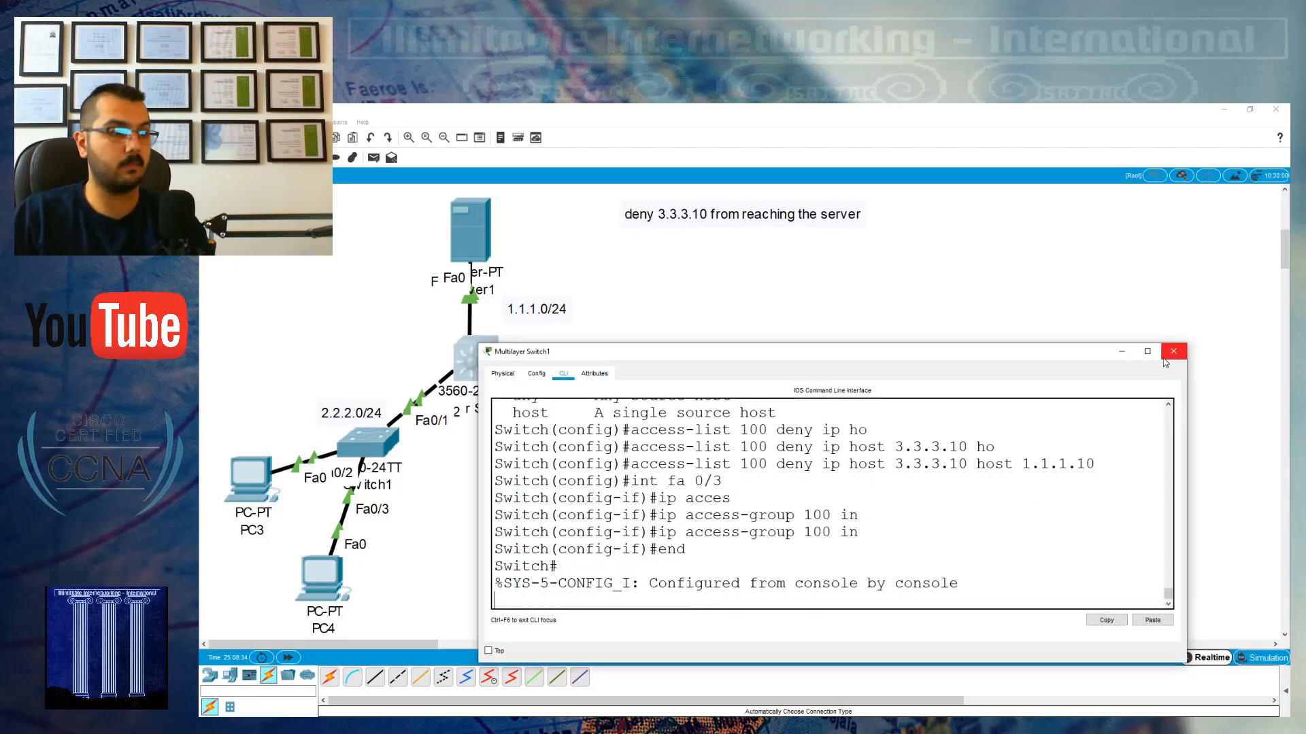
left_click(1122, 352)
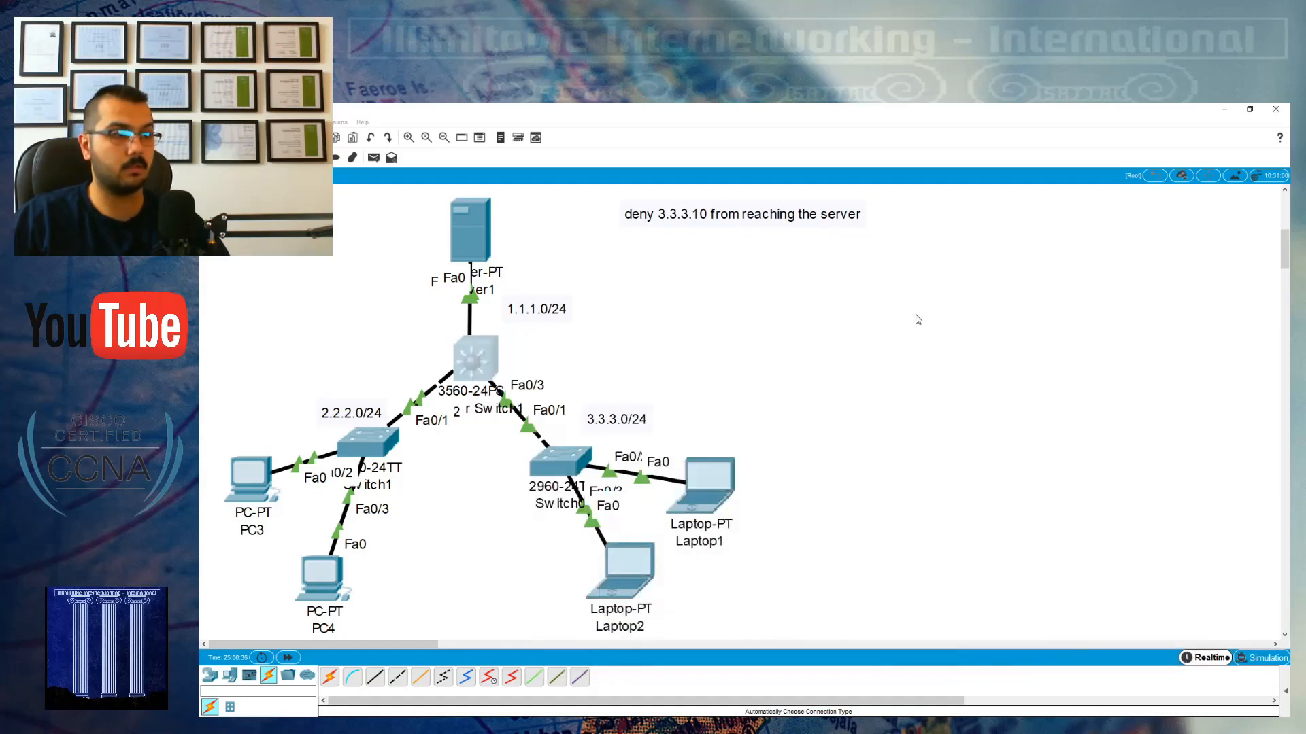
- Bring up Laptop1's command prompt and ping 3.3.3.11 from it
left_click(707, 483)
left_click_drag(815, 209, 1095, 146)
left_click(1103, 194)
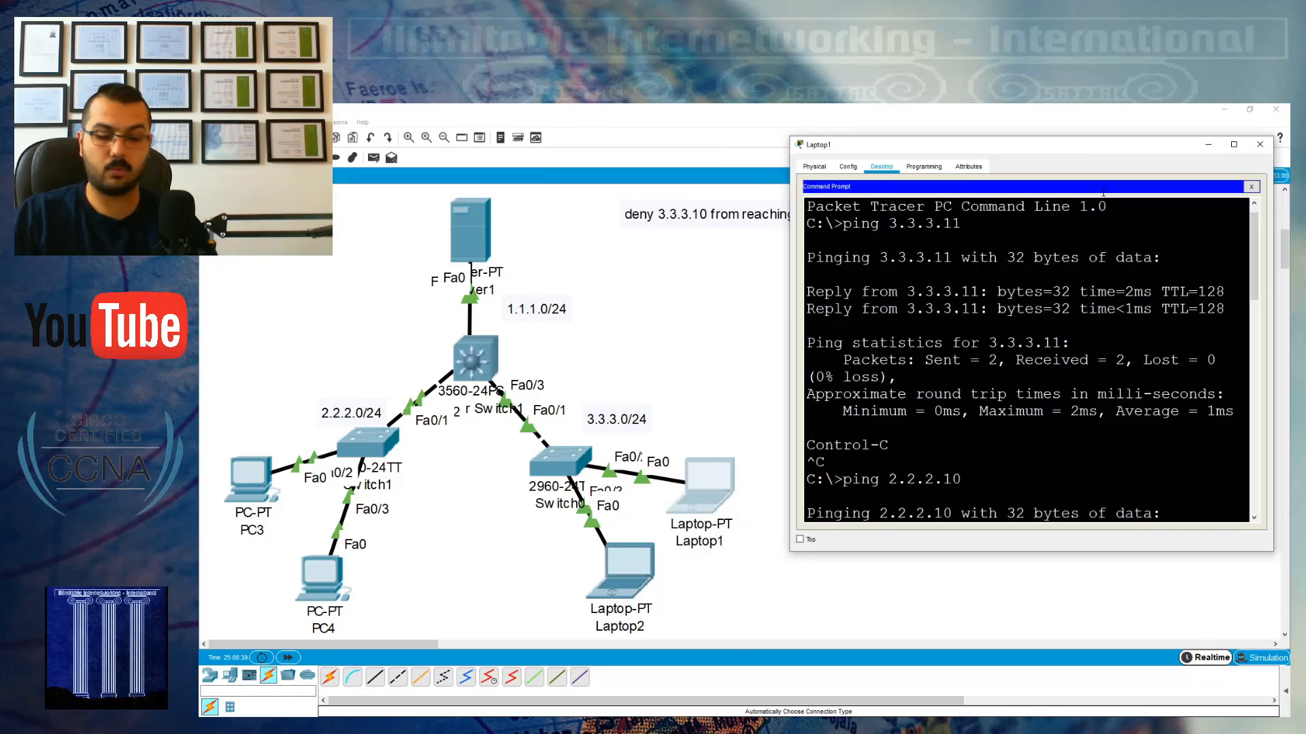
key("Return")
type("pomn")
key("BackSpace")
key("BackSpace")
key("BackSpace")
type("ing ")
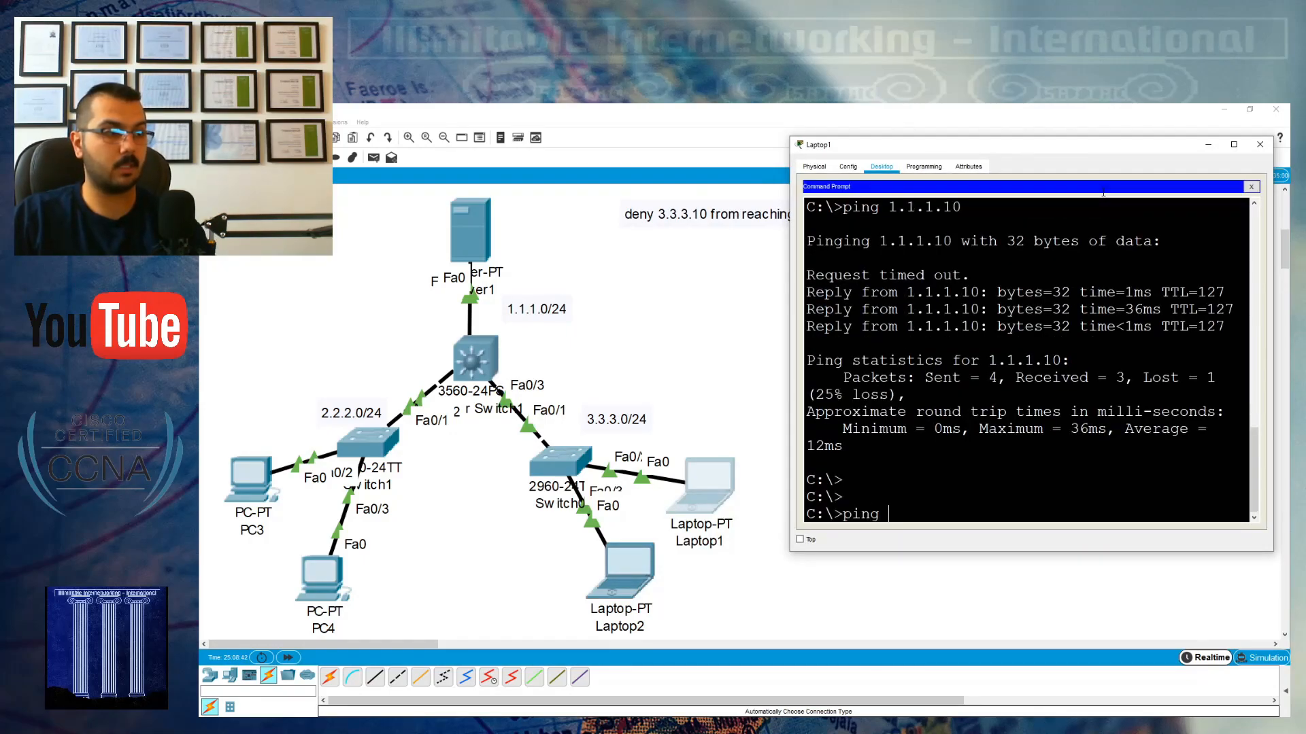
type("3.3")
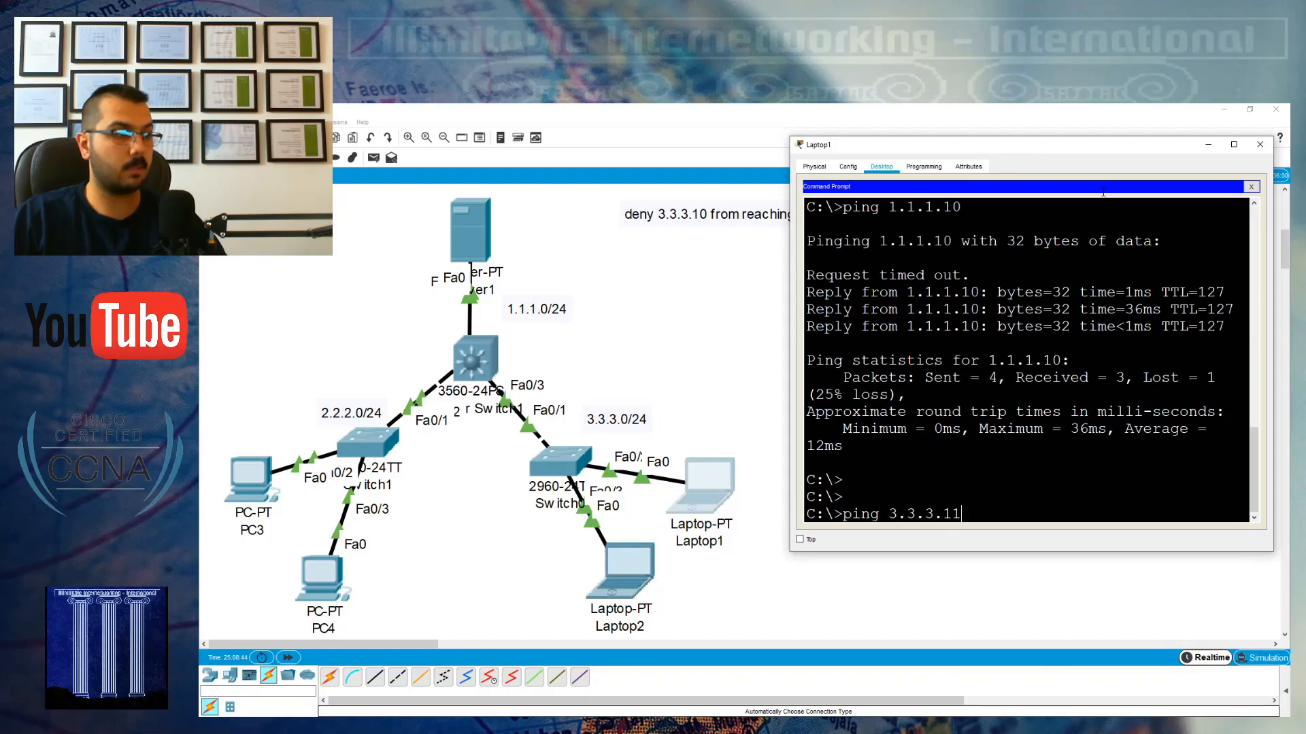
type(".3.11")
key("Return")
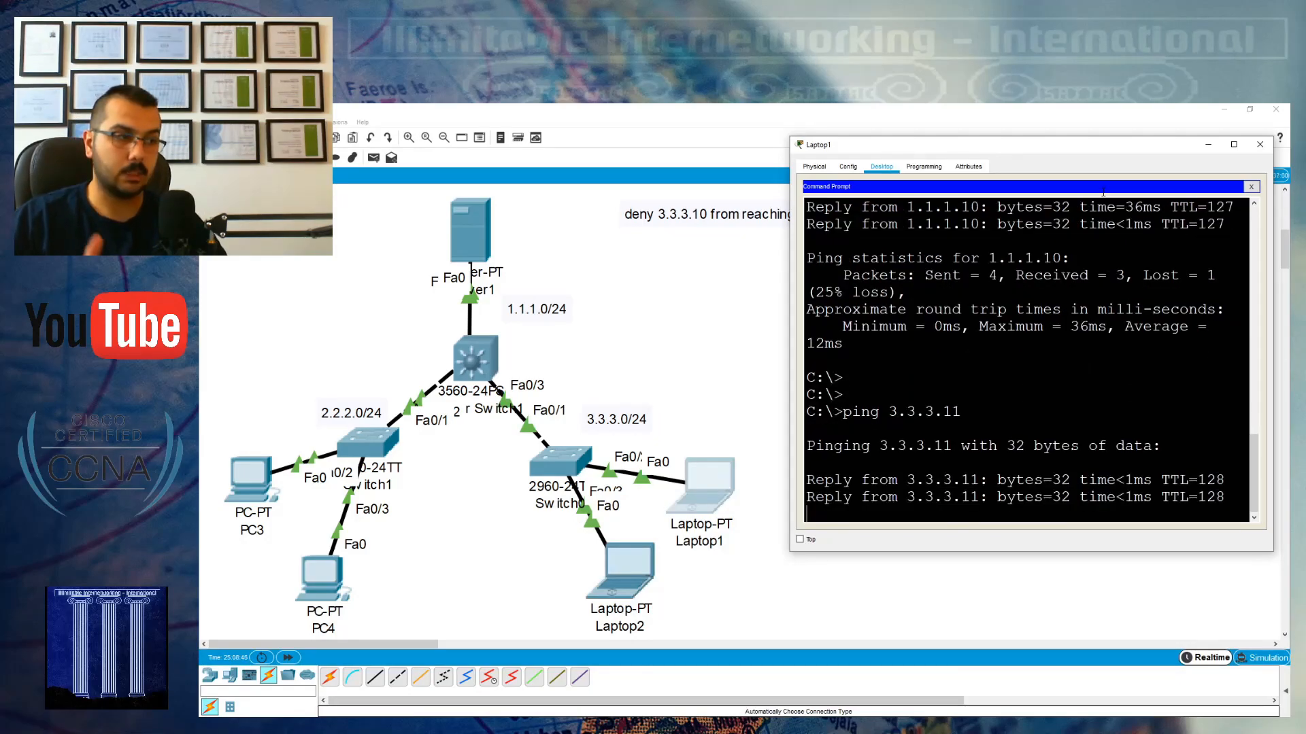
- Ping 3.3.3.1 from Laptop1 and close the laptop's window
key("Up")
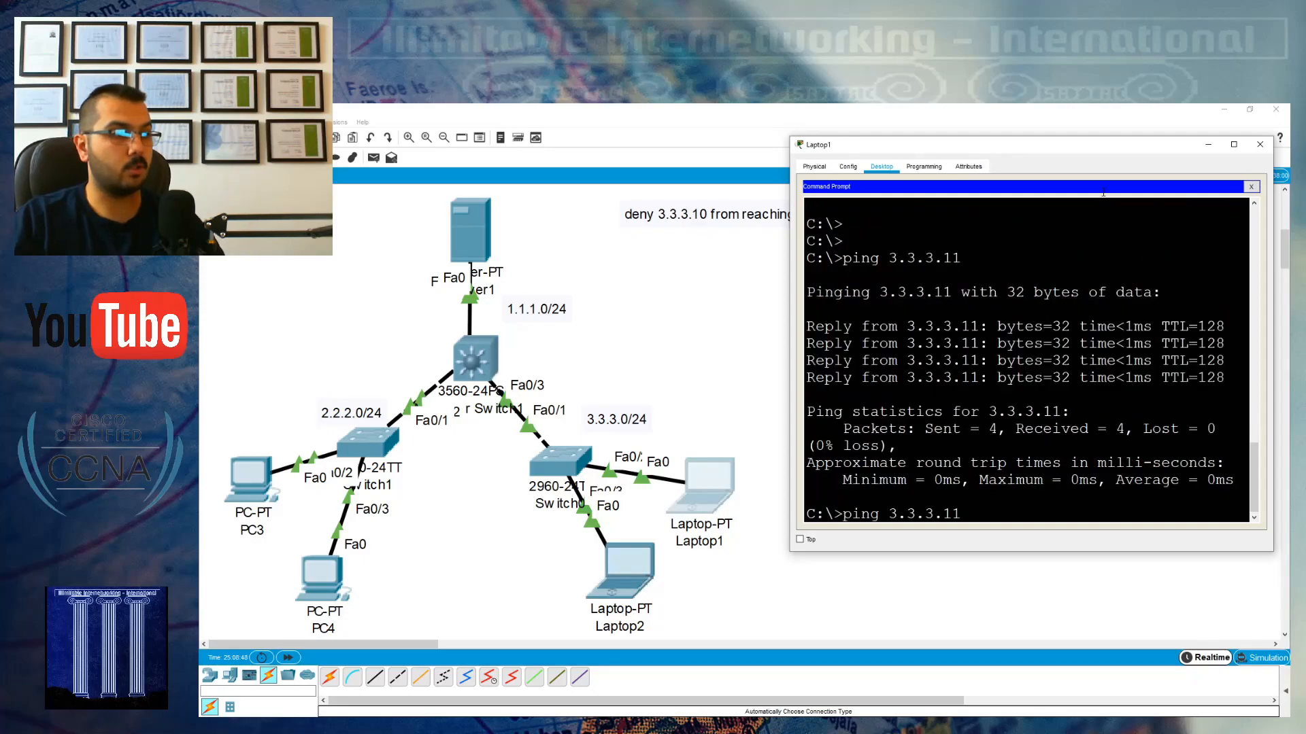
key("BackSpace")
key("Return")
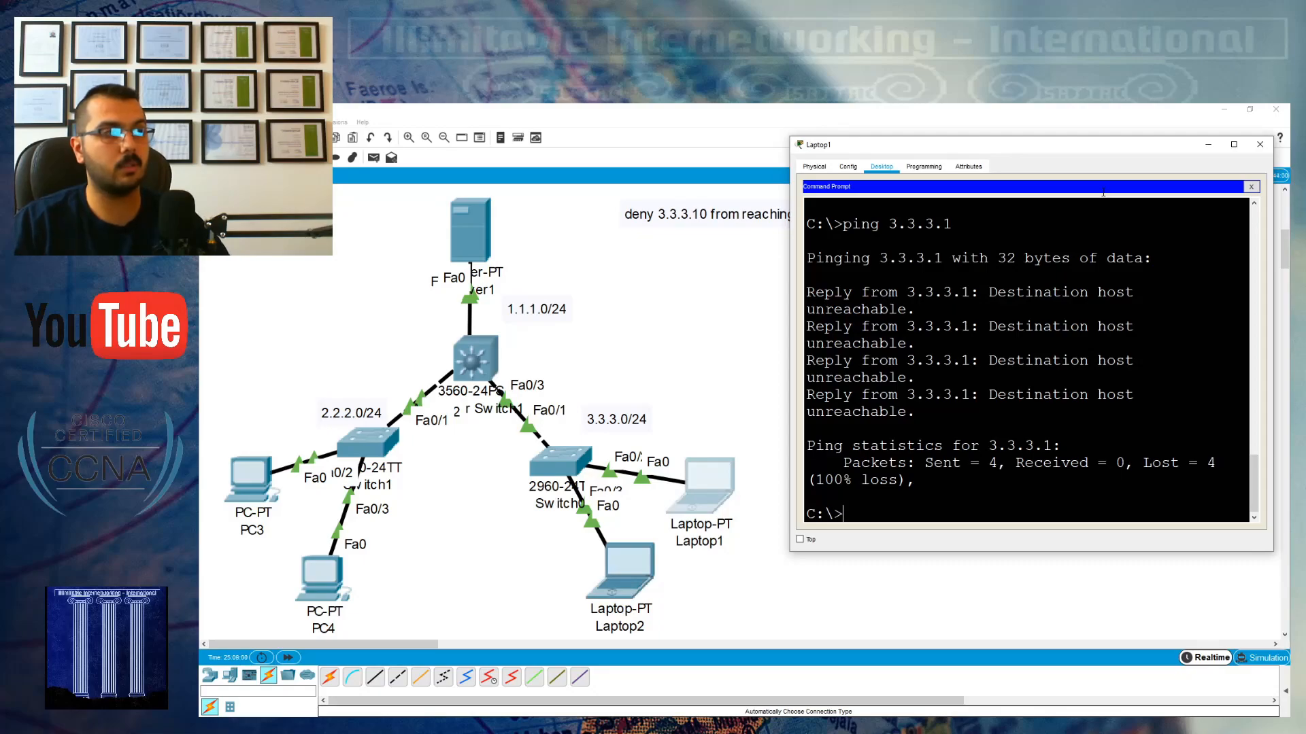
left_click(1259, 144)
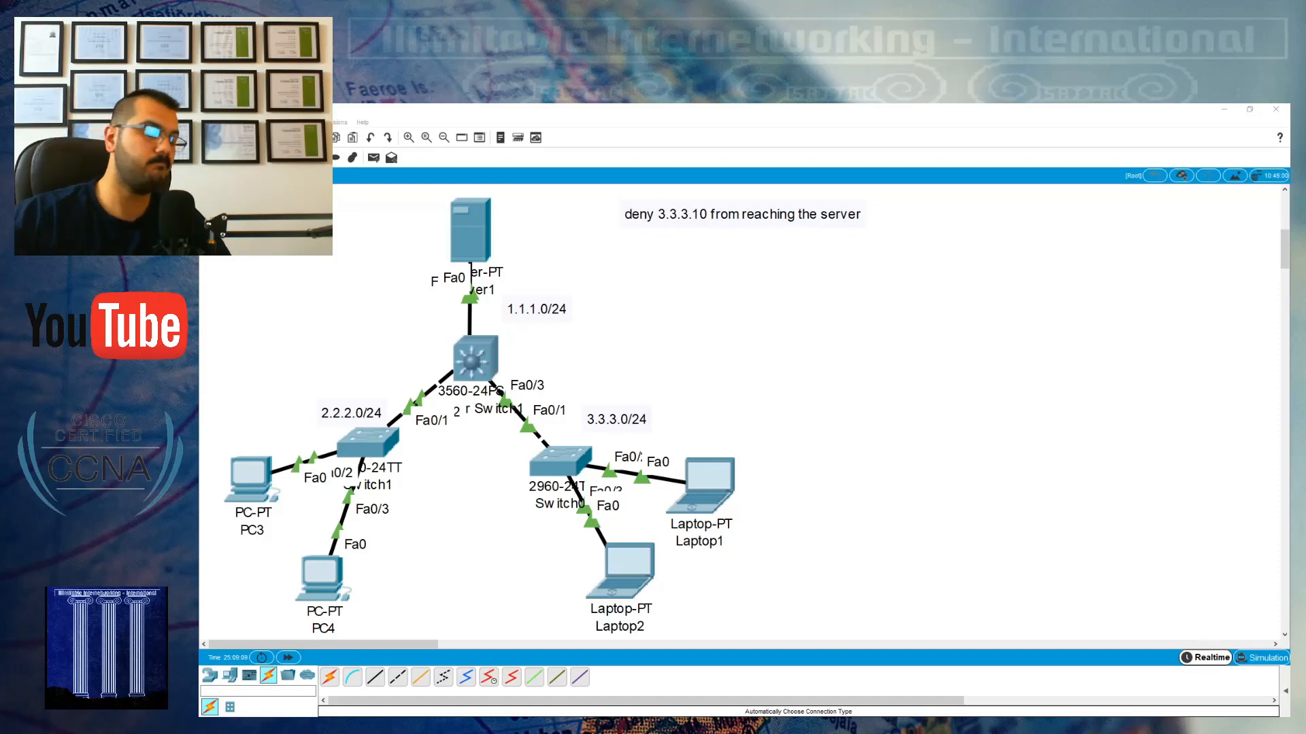
mouse_move(1119, 288)
left_mouse_down()
mouse_move(886, 280)
mouse_move(856, 519)
mouse_move(1063, 519)
mouse_move(1106, 505)
mouse_move(1116, 294)
left_mouse_up()
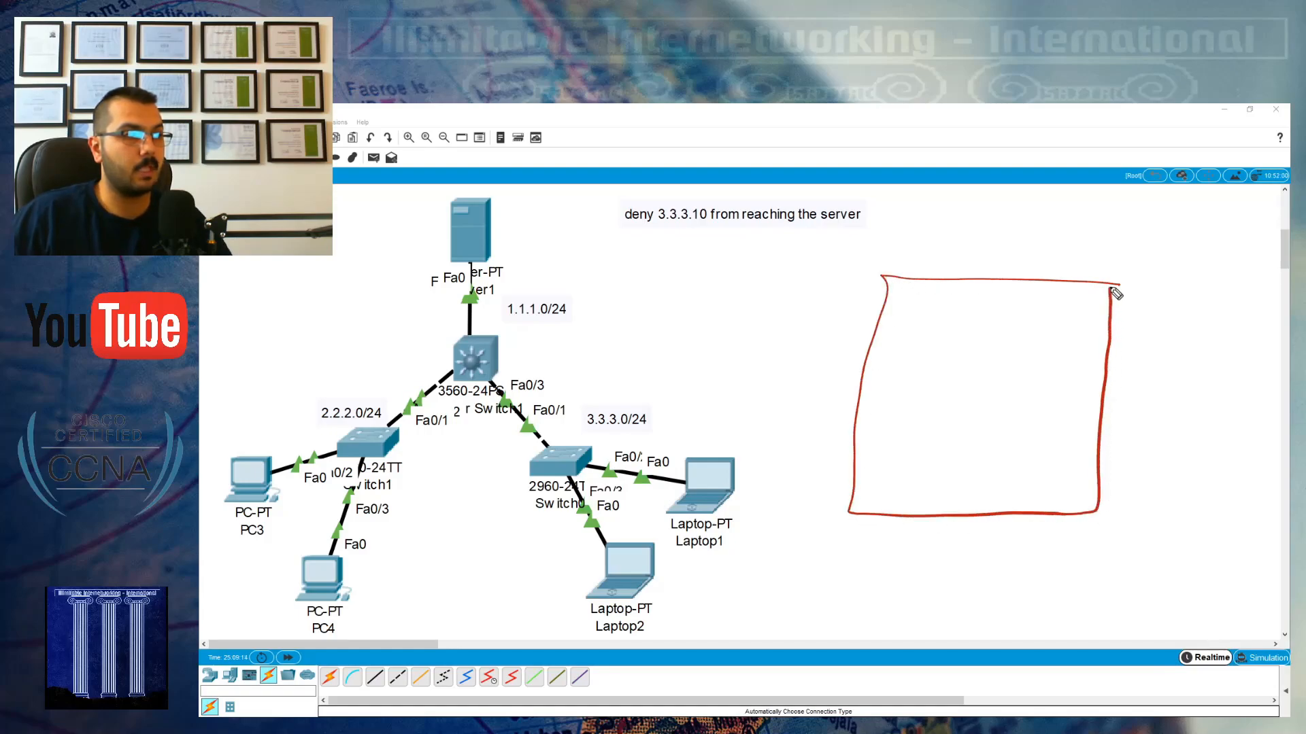
left_click_drag(898, 320, 1065, 330)
mouse_move(909, 299)
left_mouse_down()
mouse_move(898, 345)
mouse_move(1072, 370)
left_mouse_up()
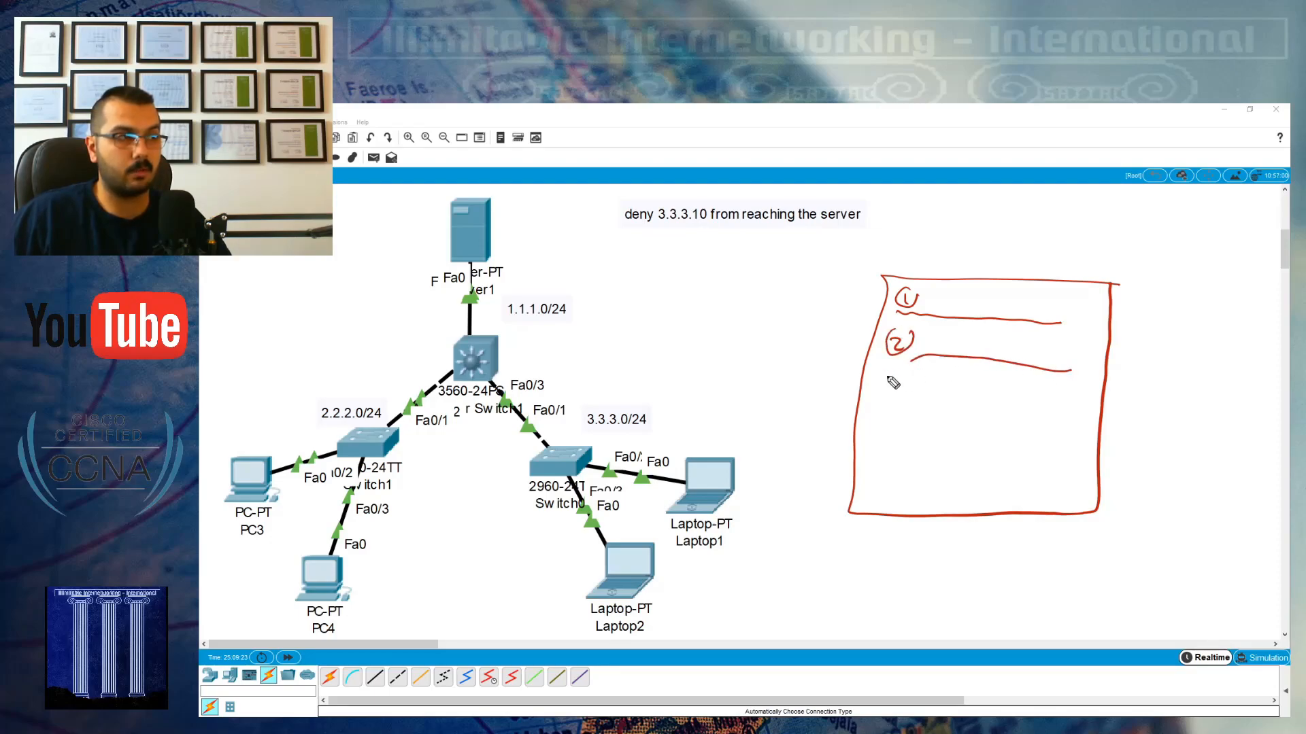
mouse_move(892, 376)
left_mouse_down()
mouse_move(884, 395)
mouse_move(1059, 404)
left_mouse_up()
mouse_move(884, 407)
left_mouse_down()
mouse_move(877, 417)
mouse_move(899, 406)
mouse_move(1044, 442)
left_mouse_up()
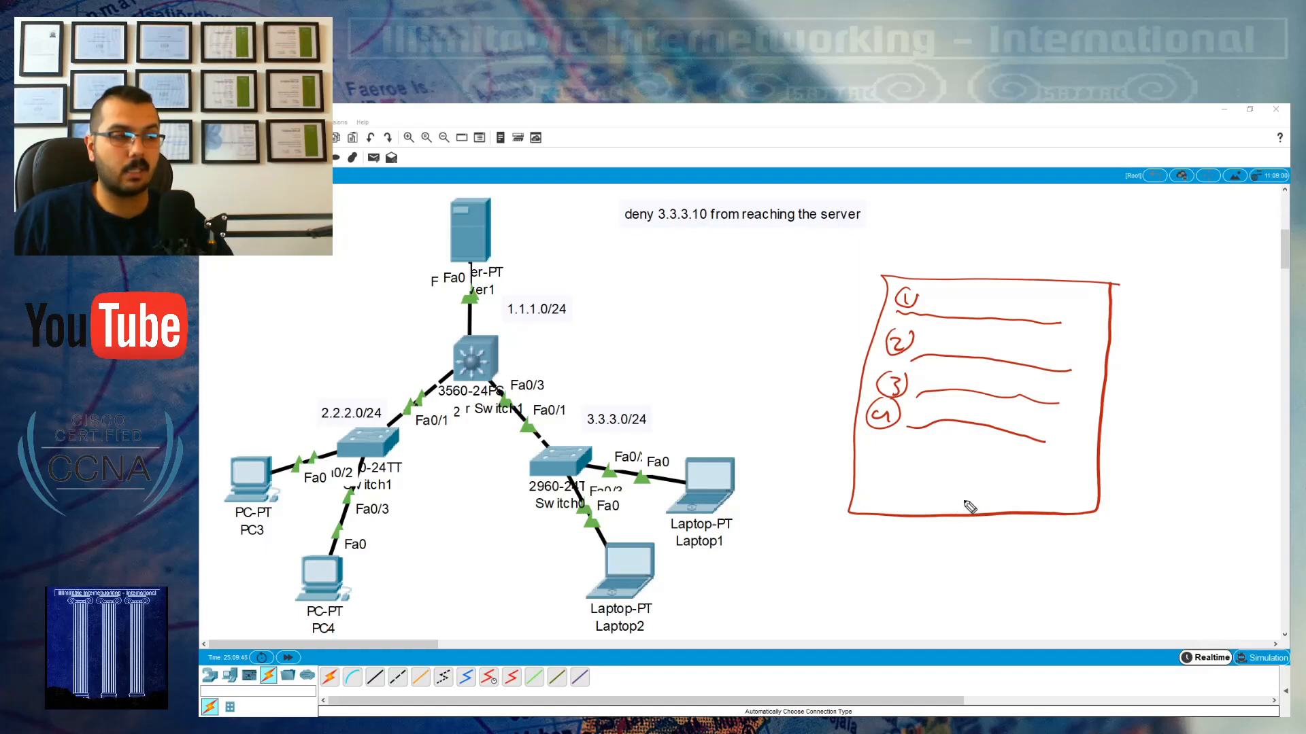
mouse_move(888, 491)
left_mouse_down()
mouse_move(926, 499)
mouse_move(924, 514)
mouse_move(996, 497)
mouse_move(993, 520)
mouse_move(1067, 502)
mouse_move(1073, 528)
left_mouse_up()
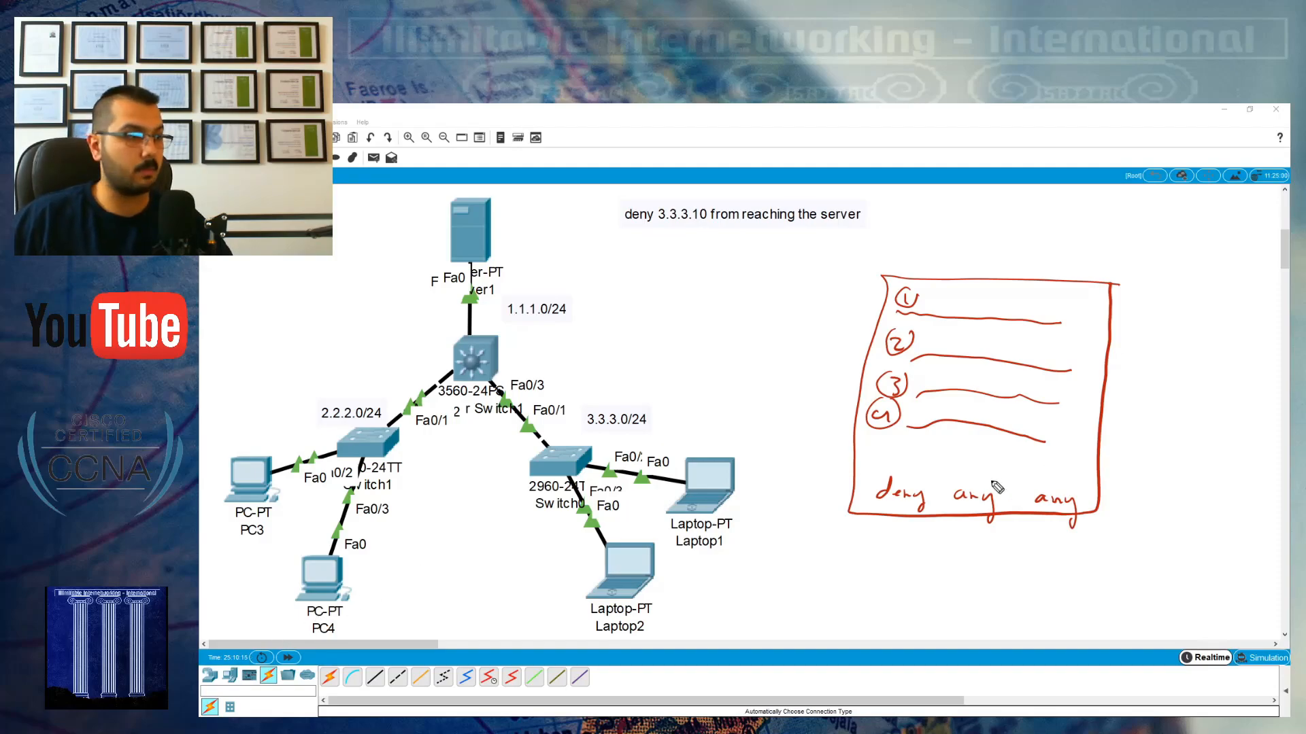
mouse_move(879, 461)
left_mouse_down()
mouse_move(881, 443)
mouse_move(910, 461)
mouse_move(1004, 466)
mouse_move(1016, 484)
mouse_move(1059, 471)
mouse_move(1071, 496)
mouse_move(1051, 470)
left_mouse_up()
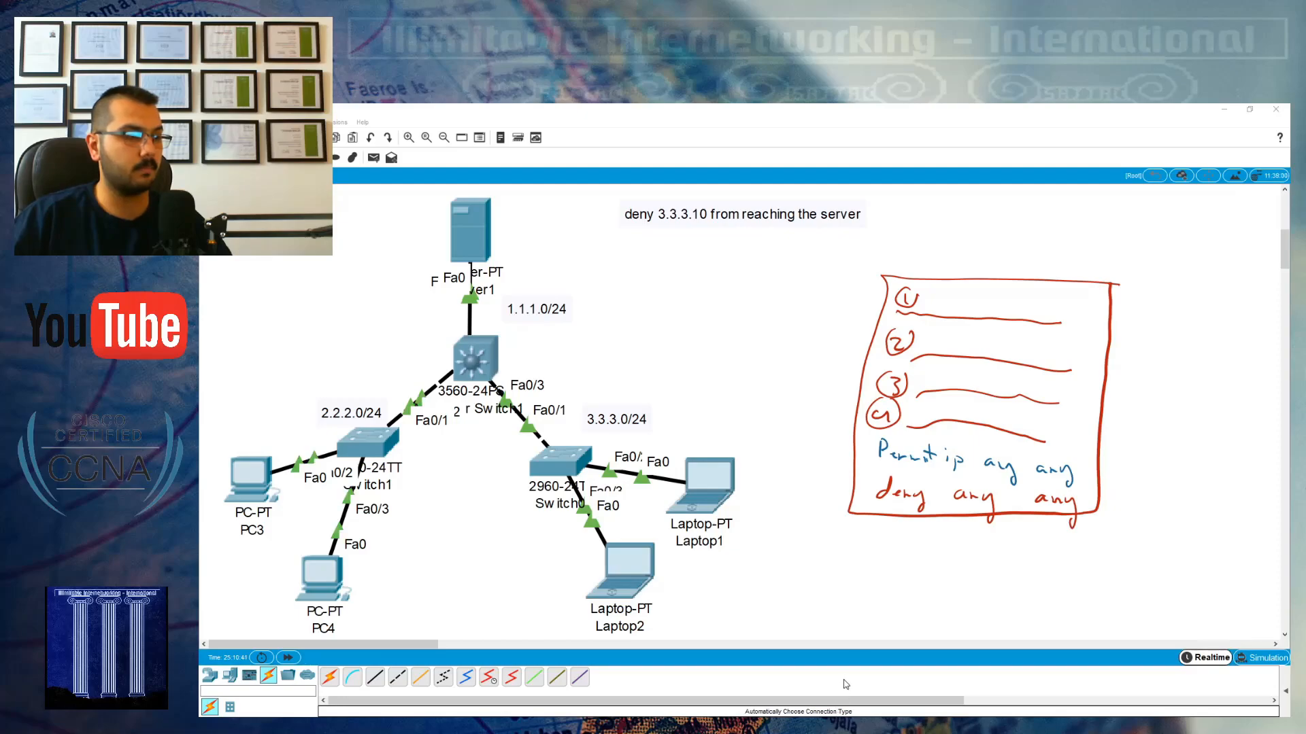
- Reopen the multilayer switch's command line and move its window so the switch in the topology is uncovered
left_click(482, 359)
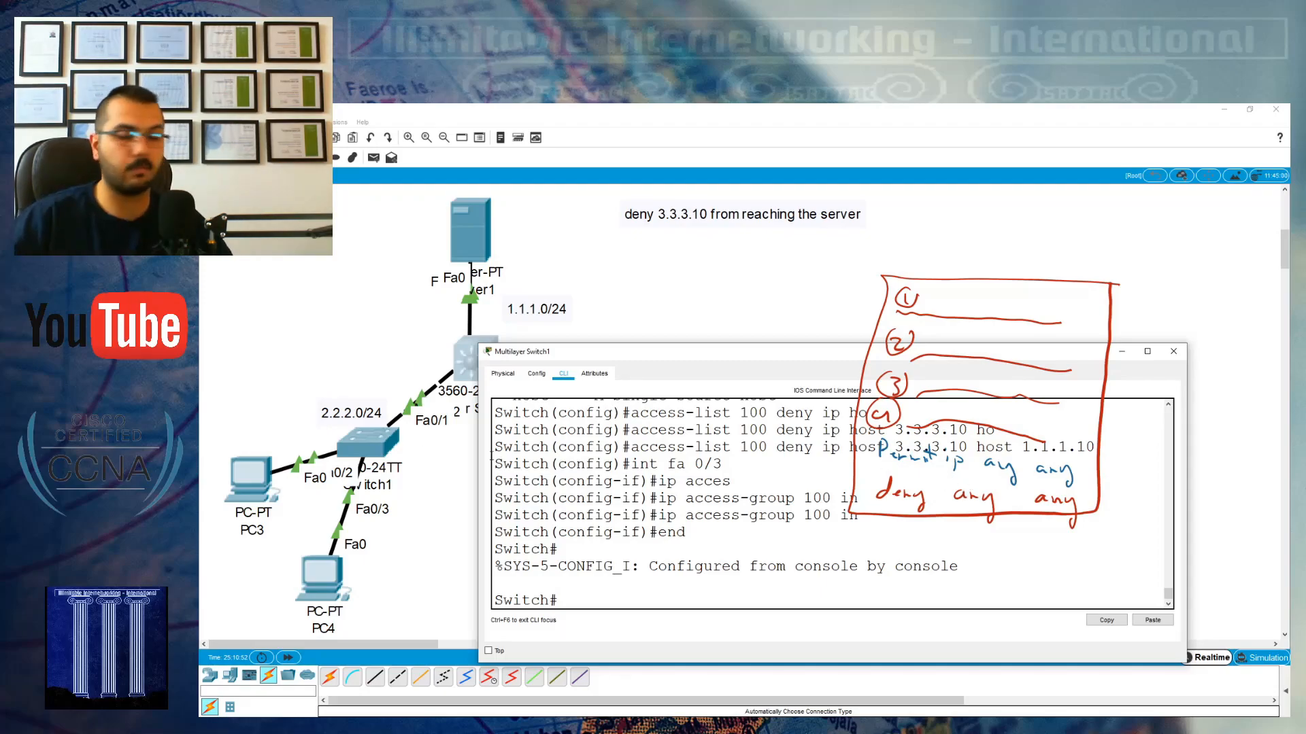
key("Escape")
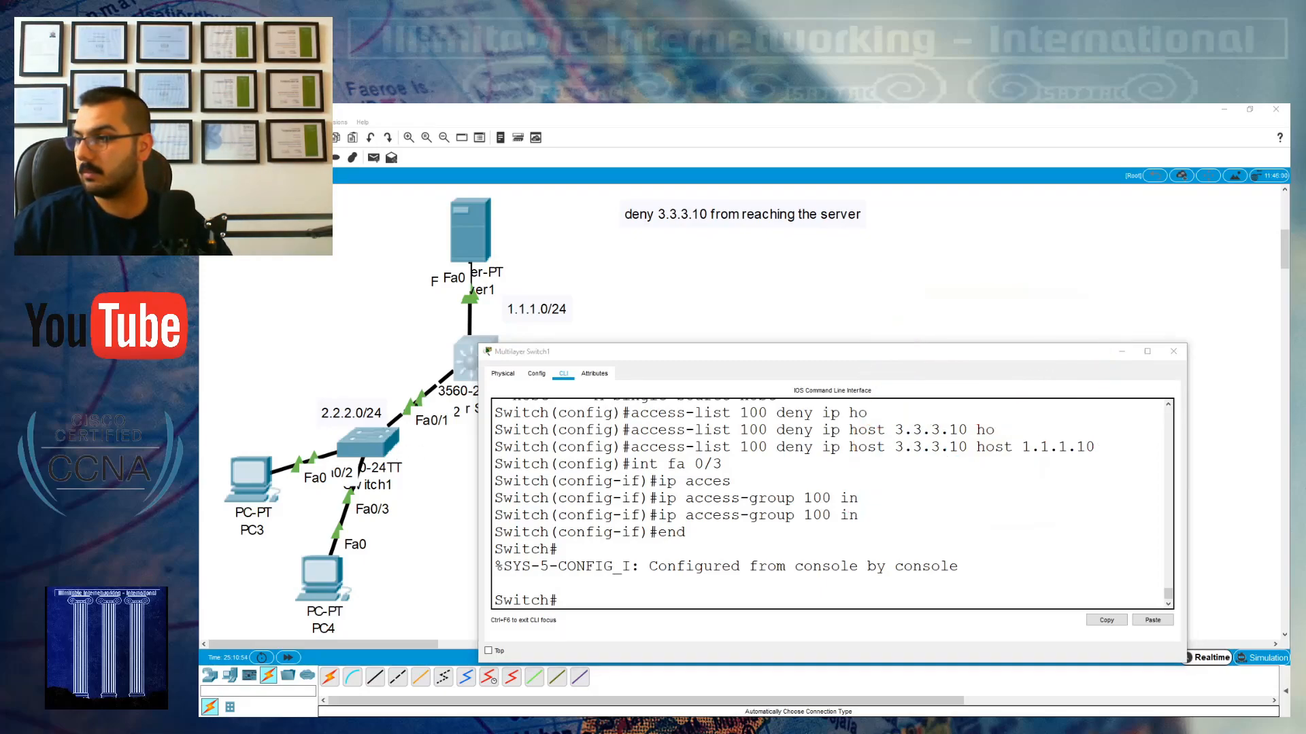
mouse_move(771, 359)
left_mouse_down()
mouse_move(929, 231)
mouse_move(901, 148)
mouse_move(863, 227)
mouse_move(872, 288)
left_mouse_up()
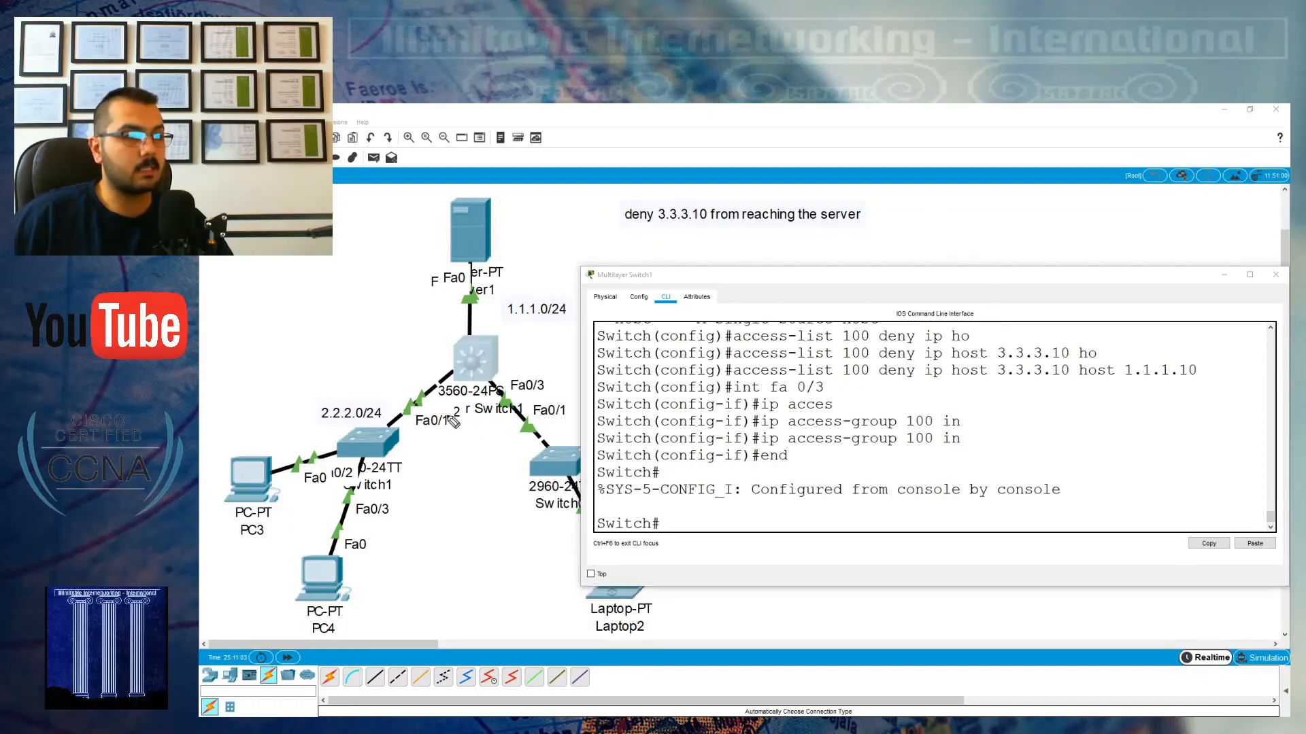
left_click_drag(893, 388, 1183, 388)
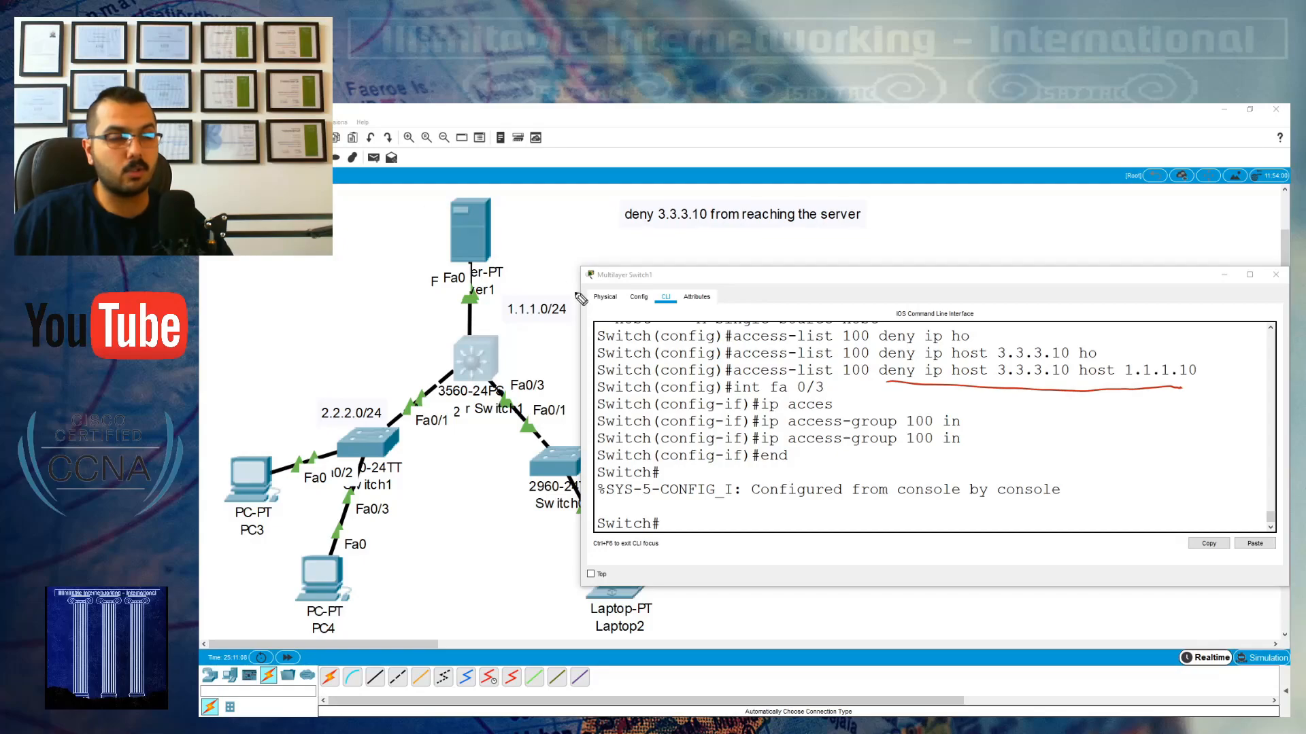
mouse_move(1141, 420)
left_mouse_down()
mouse_move(1063, 422)
mouse_move(1166, 525)
mouse_move(1184, 425)
mouse_move(1123, 415)
mouse_move(1075, 441)
mouse_move(1081, 430)
mouse_move(1177, 461)
mouse_move(1113, 442)
mouse_move(1109, 425)
mouse_move(1148, 456)
left_mouse_up()
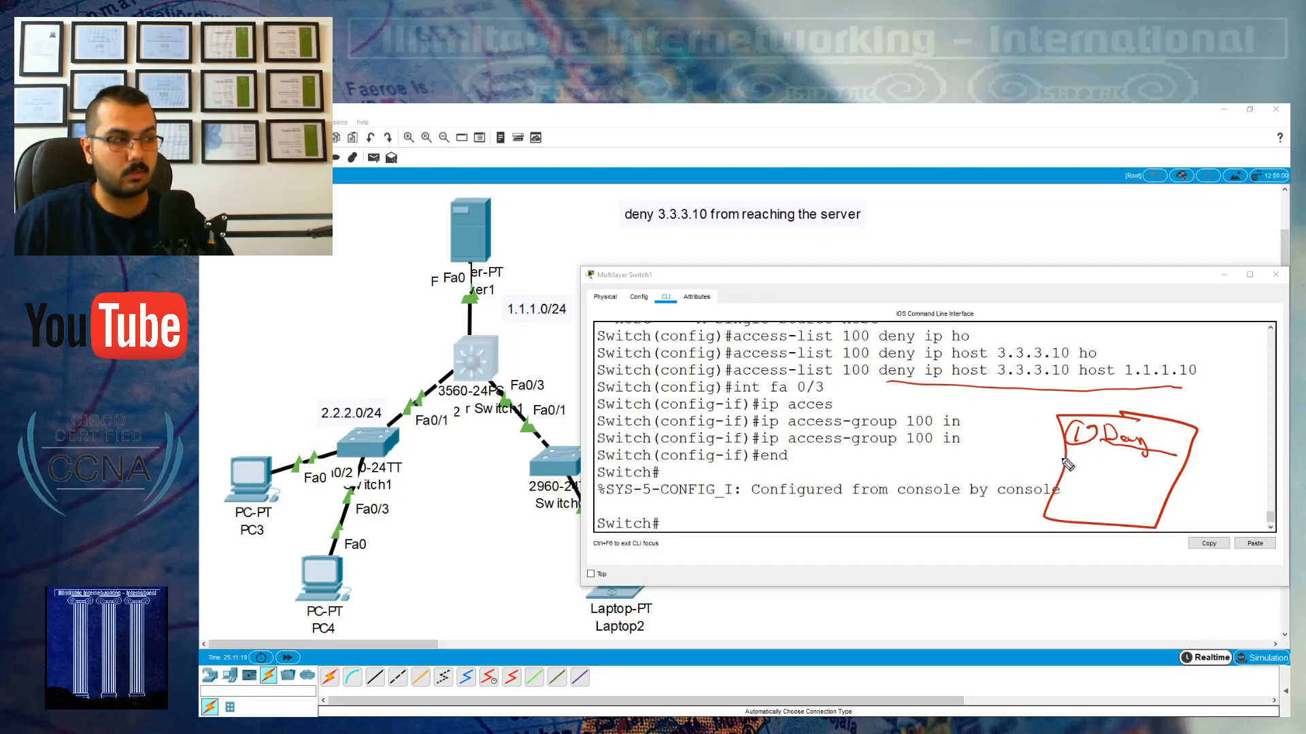
mouse_move(1071, 452)
left_mouse_down()
mouse_move(1090, 471)
mouse_move(1081, 445)
mouse_move(1096, 469)
mouse_move(1224, 491)
left_mouse_up()
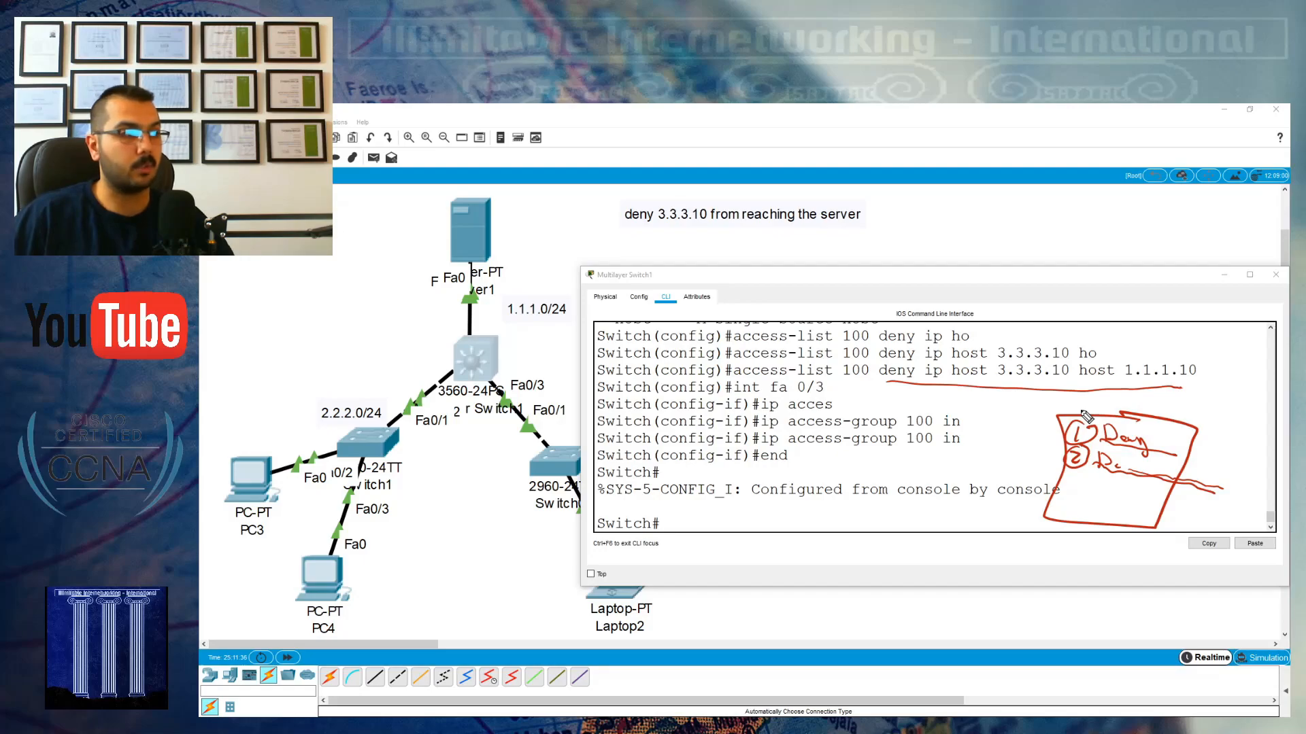
left_click_drag(978, 449, 1200, 477)
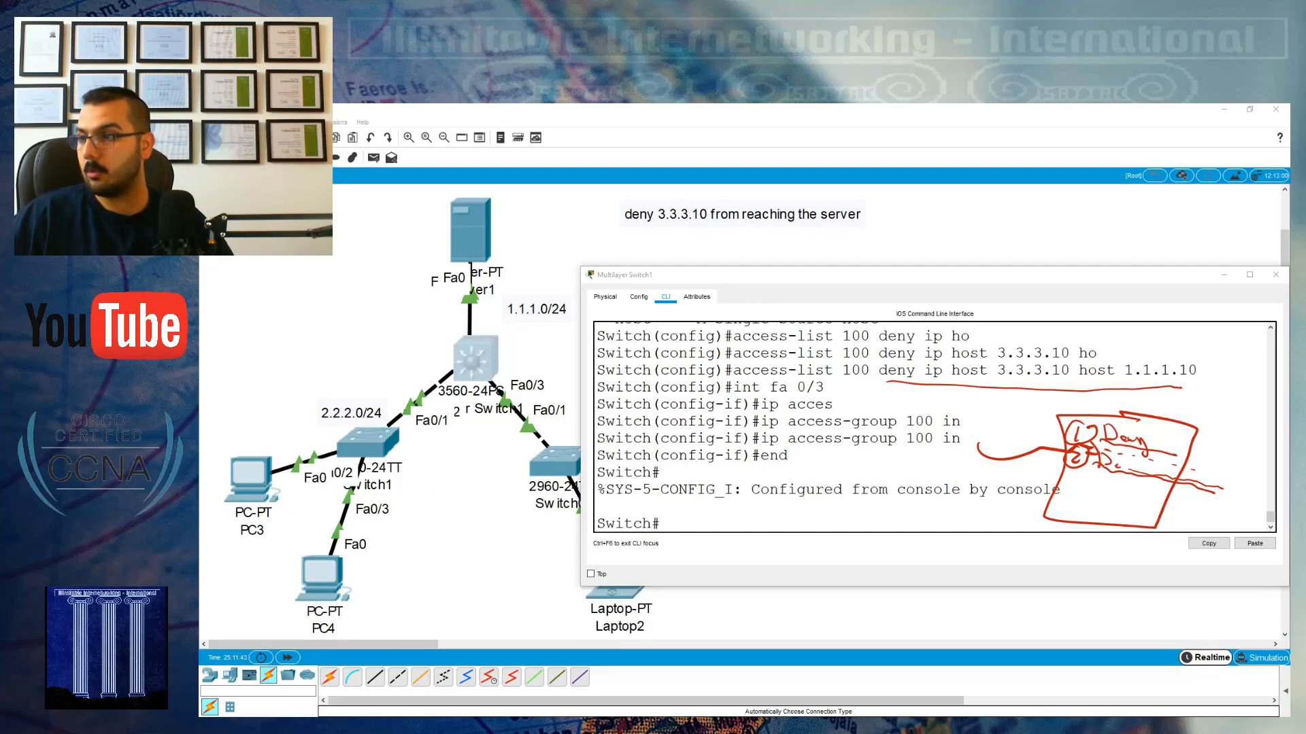
key("Escape")
- Add a permit ip any any entry to access list 100 on the multilayer switch and end configuration mode
left_click(928, 510)
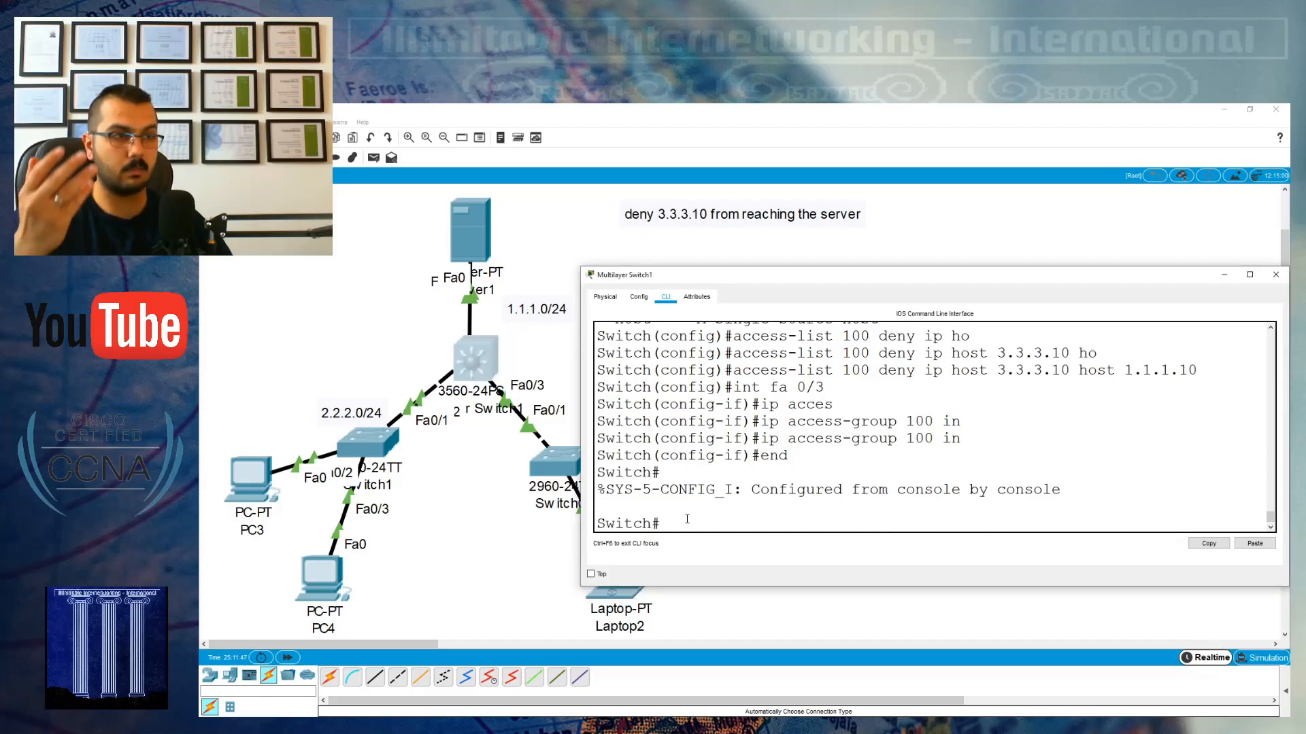
key("Return")
type("conf t")
key("Return")
type("acces")
key("Tab")
type("100")
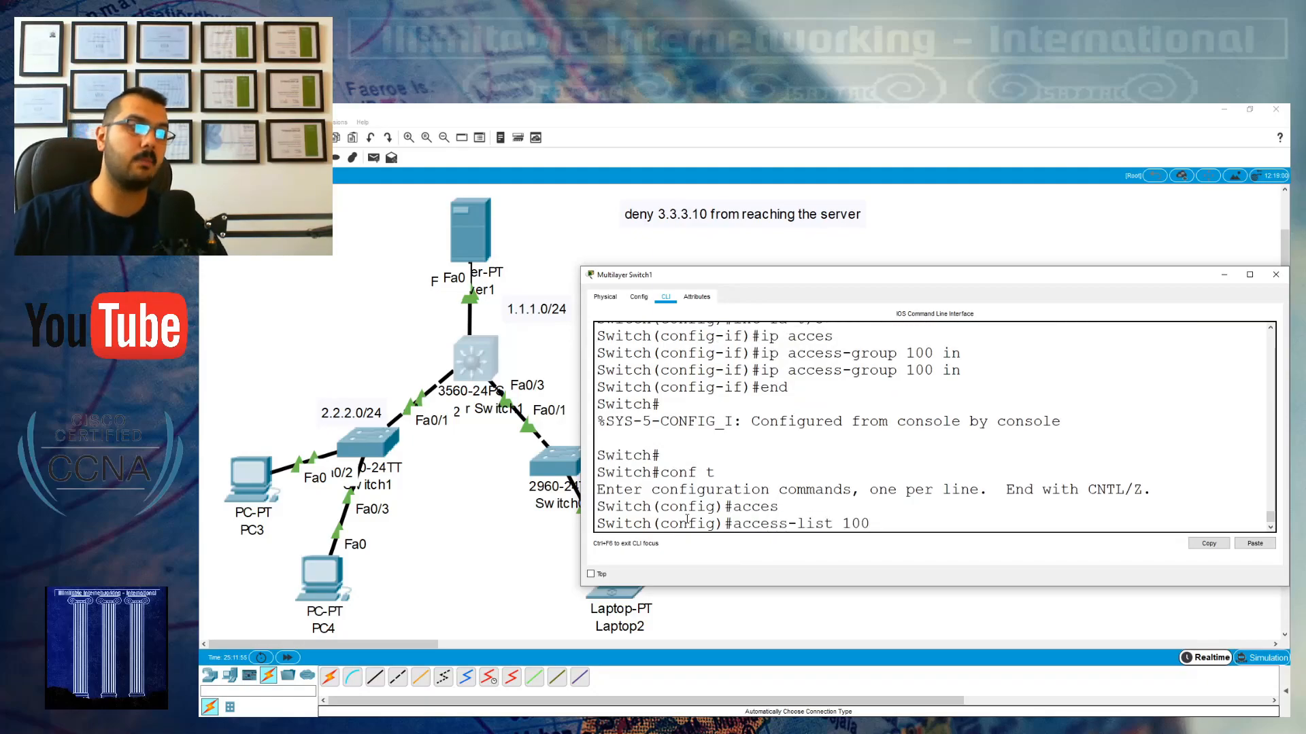
scroll(699, 511, "up", 1)
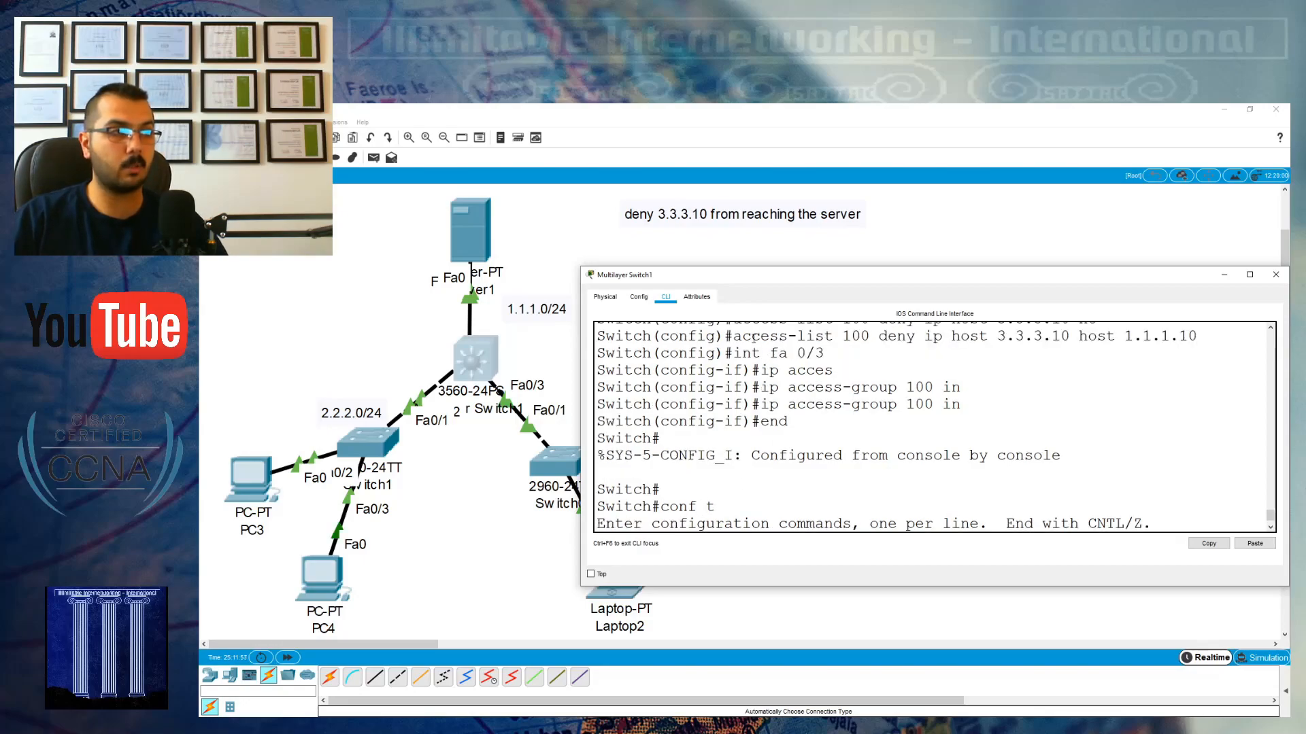
scroll(898, 396, "down", 1)
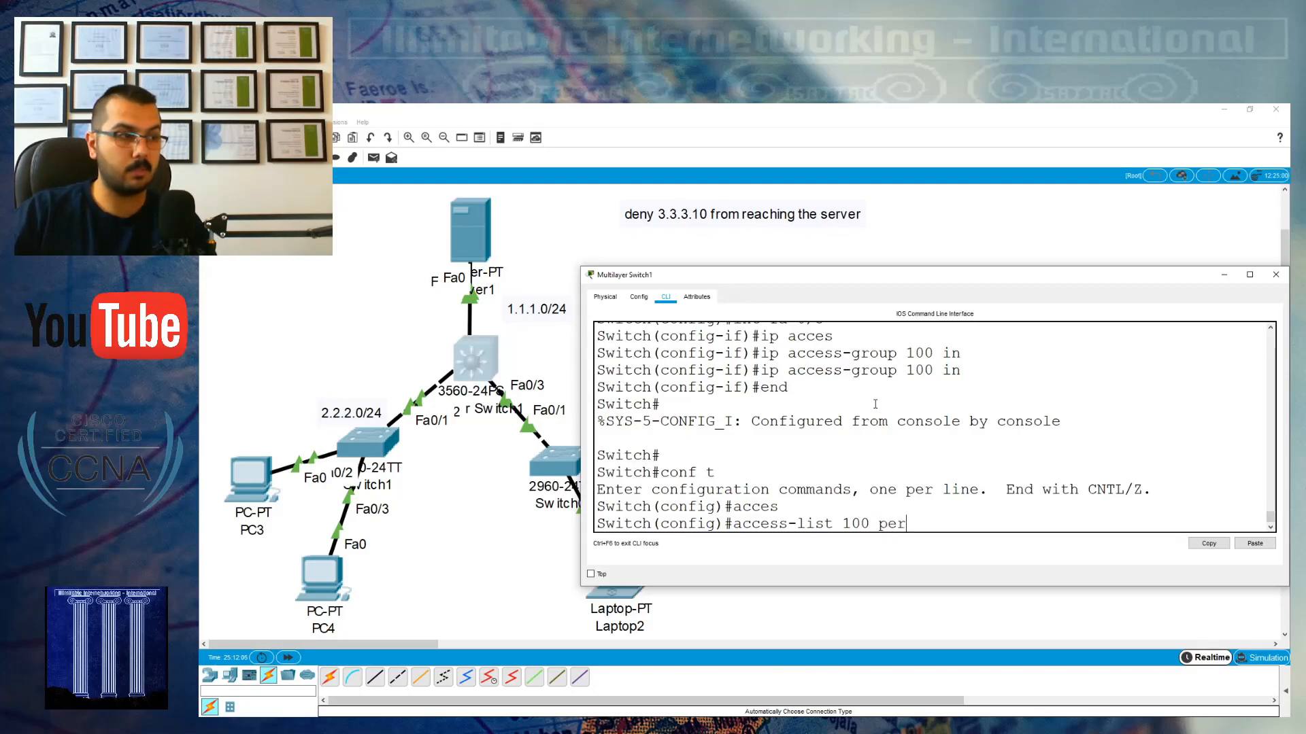
key("Tab")
type("ip any any")
key("Return")
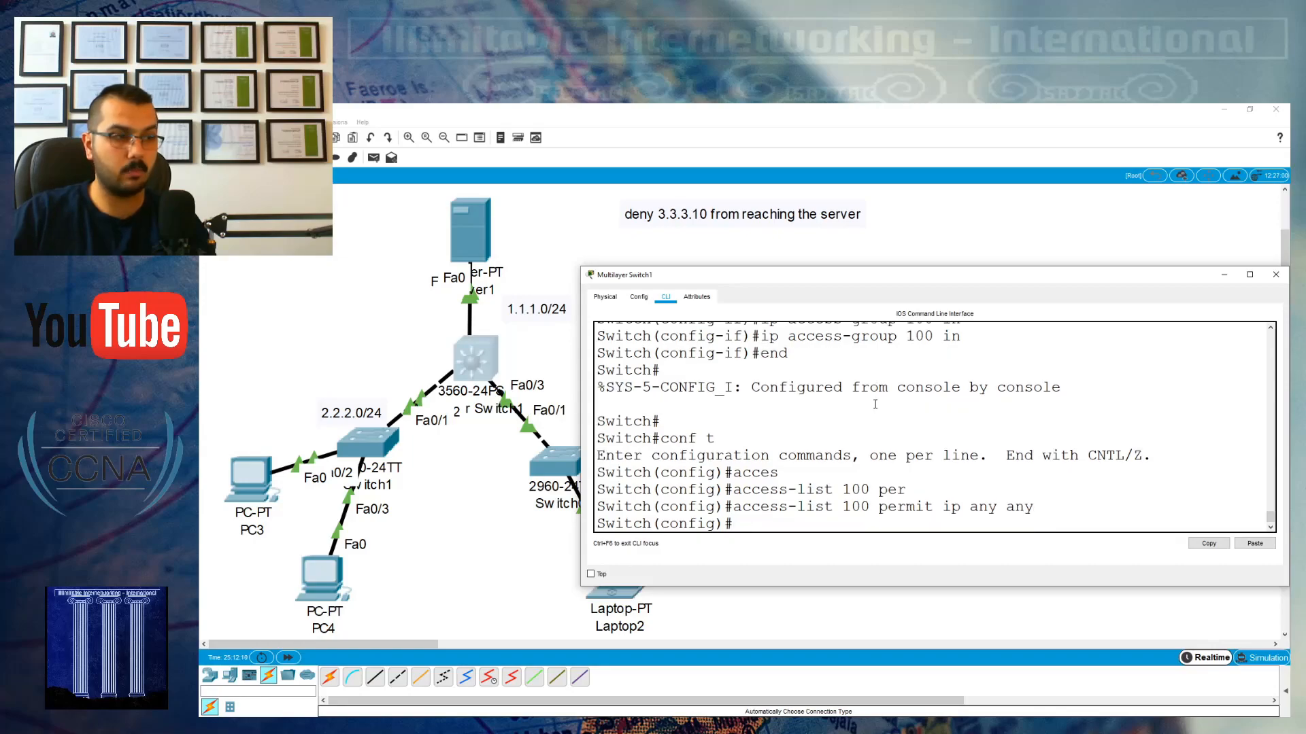
type("end")
key("Return")
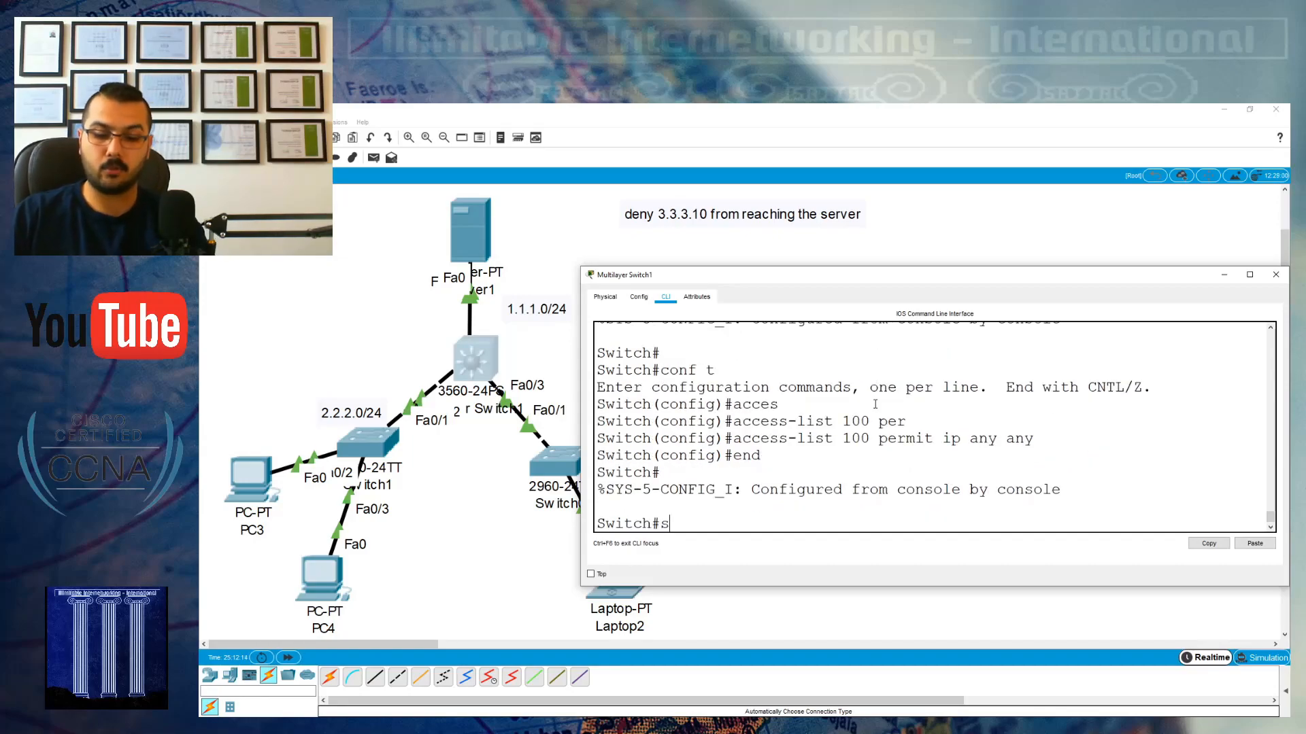
- Show the multilayer switch's access lists to examine the deny and permit entries of list 100, and close the switch's window
type("show acces")
key("Tab")
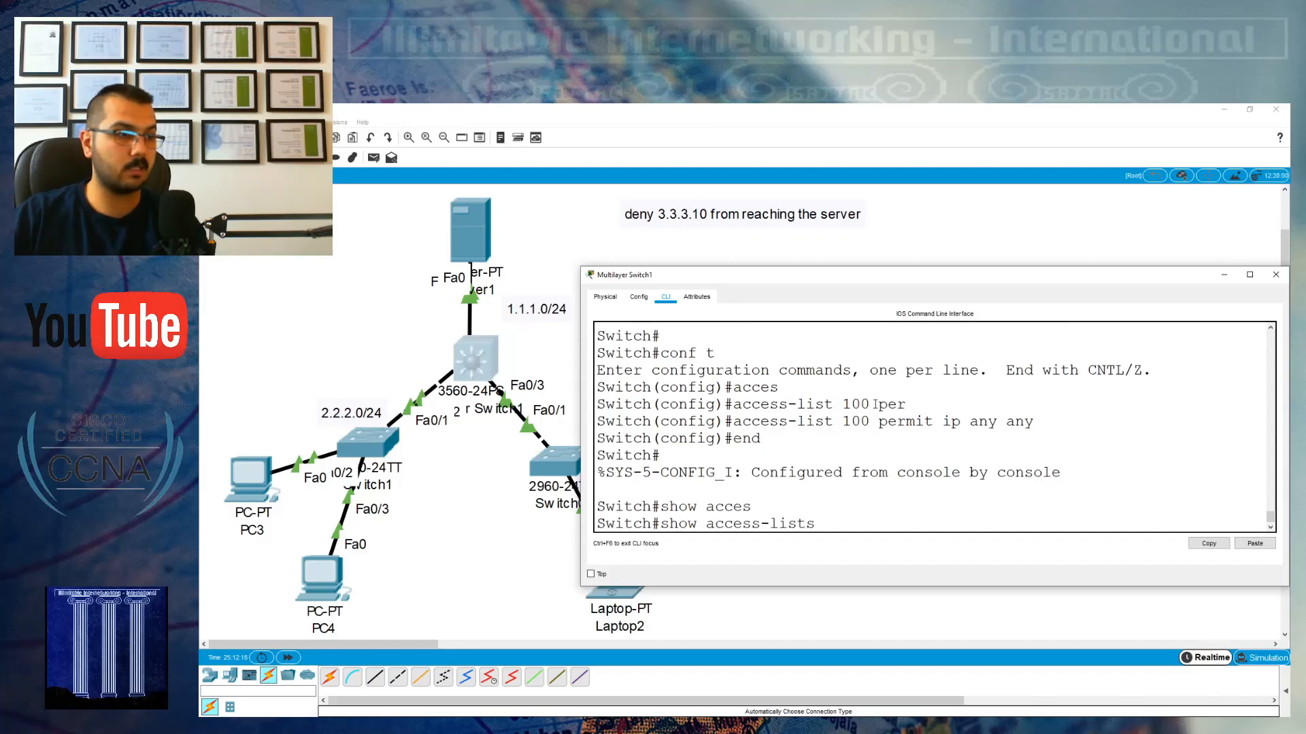
key("Return")
left_click_drag(802, 456, 843, 456)
left_click(843, 456)
left_click_drag(634, 473, 652, 473)
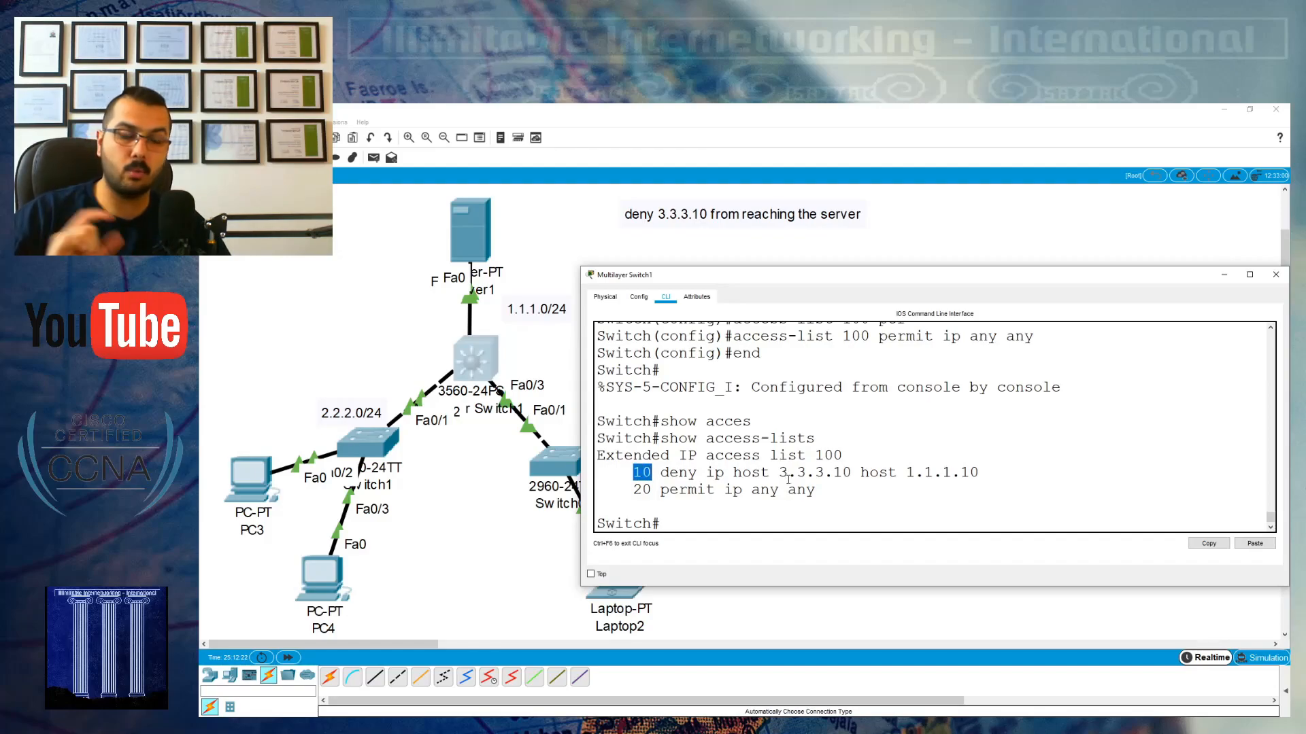
left_click(751, 479)
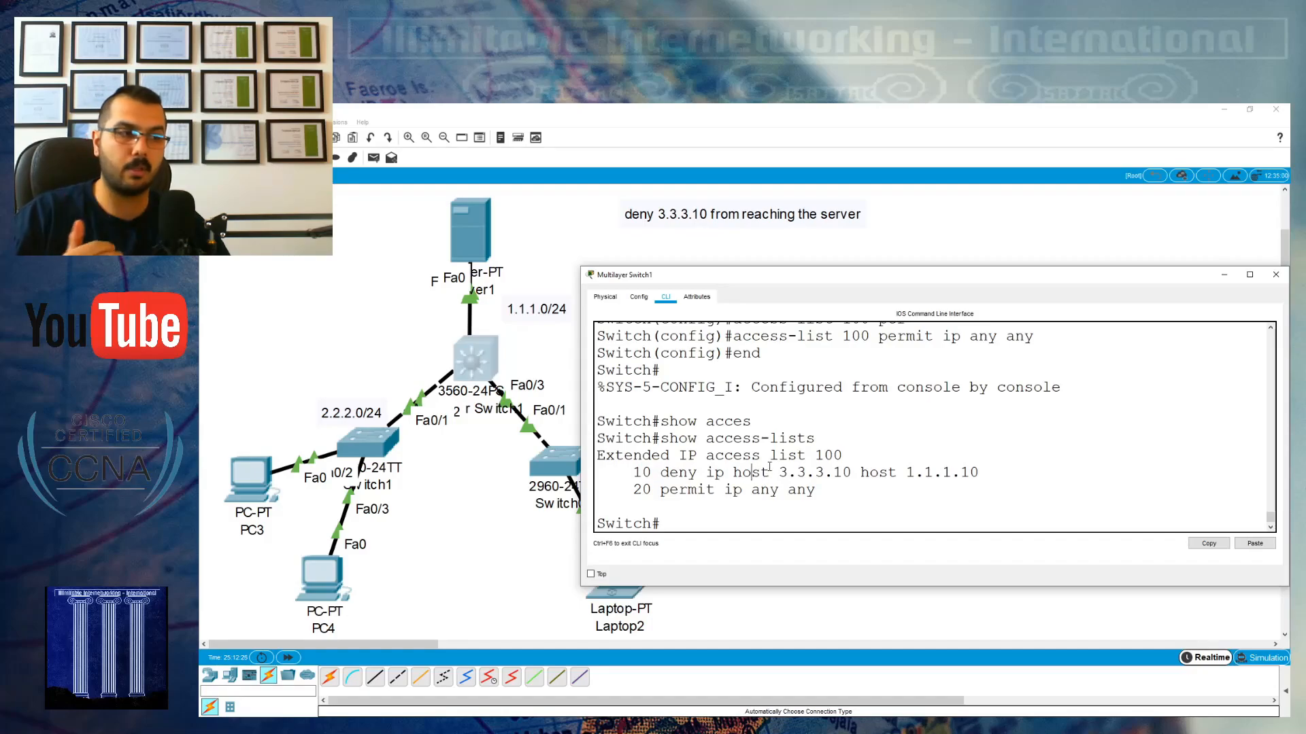
left_click_drag(634, 472, 995, 475)
left_click_drag(634, 489, 660, 489)
left_click(736, 489)
left_click_drag(769, 489, 840, 492)
left_click(840, 495)
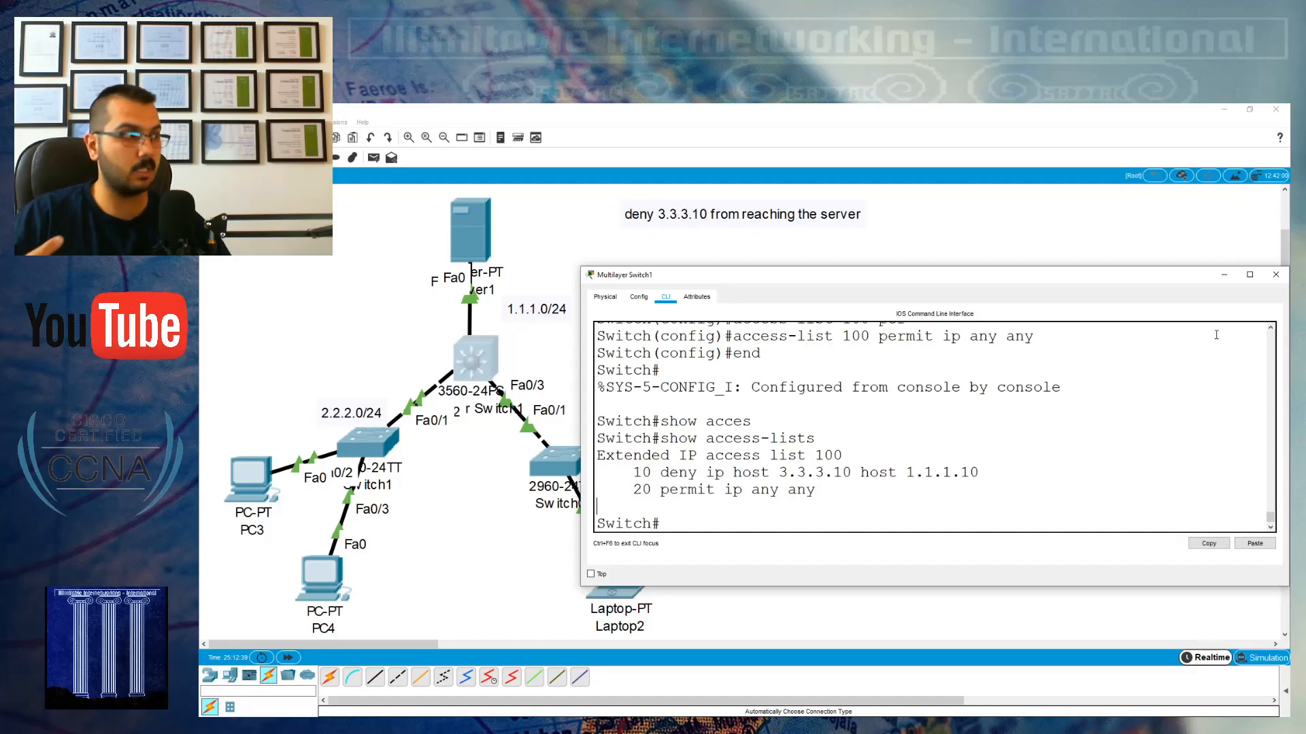
left_click(1276, 274)
- Open Laptop1's command prompt beside the topology and ping 3.3.3.1 from it
left_click(715, 487)
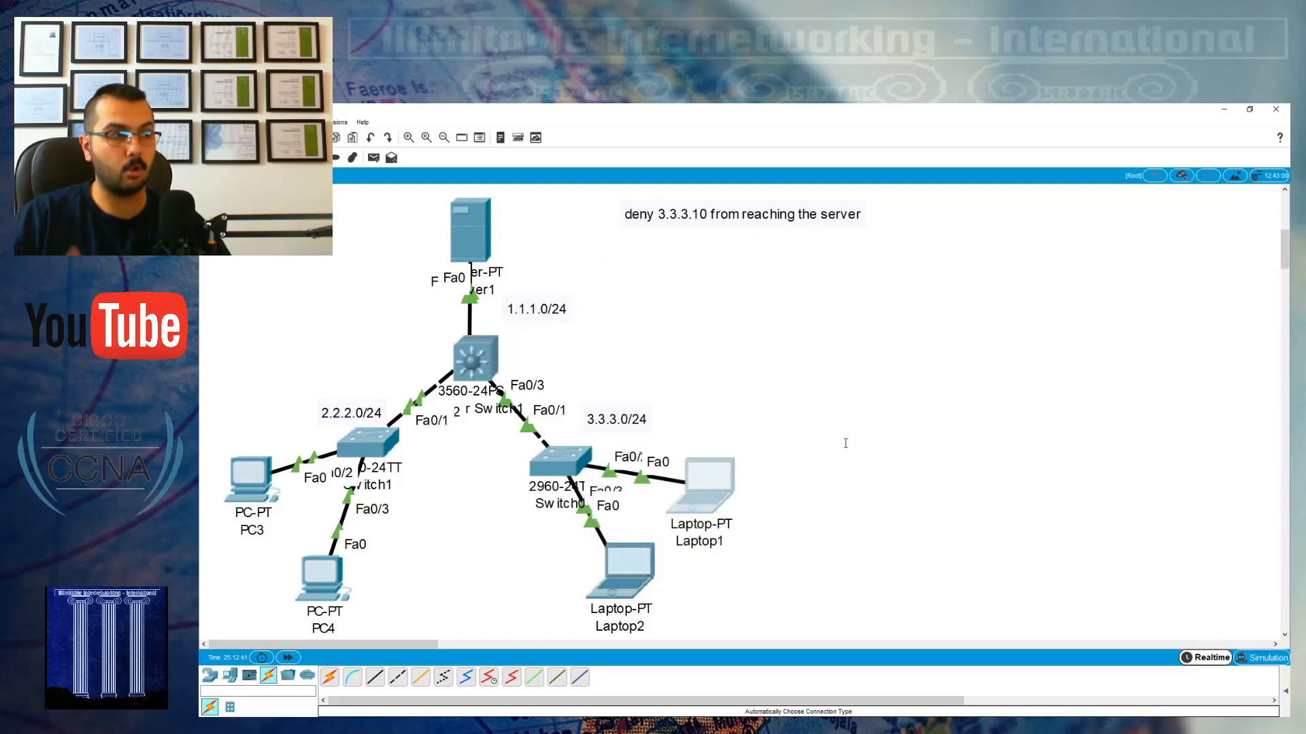
left_click_drag(786, 205, 1078, 178)
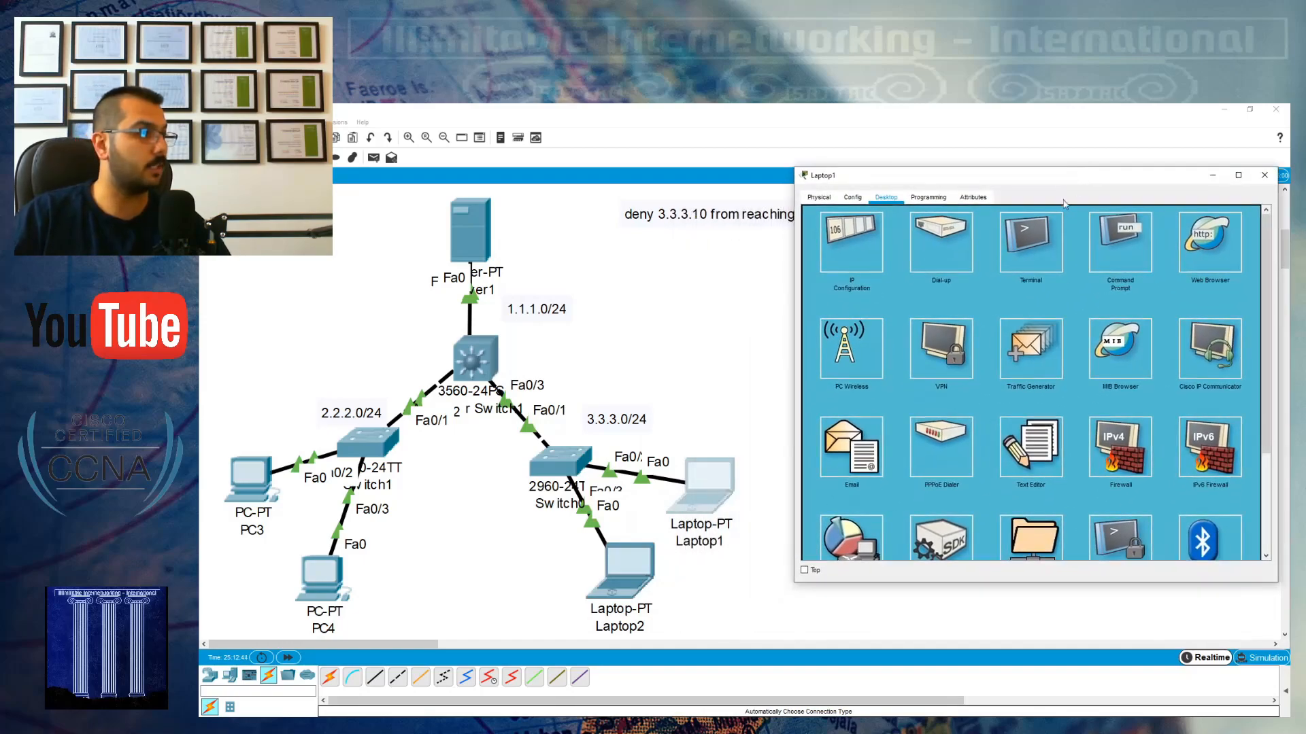
left_click(1040, 238)
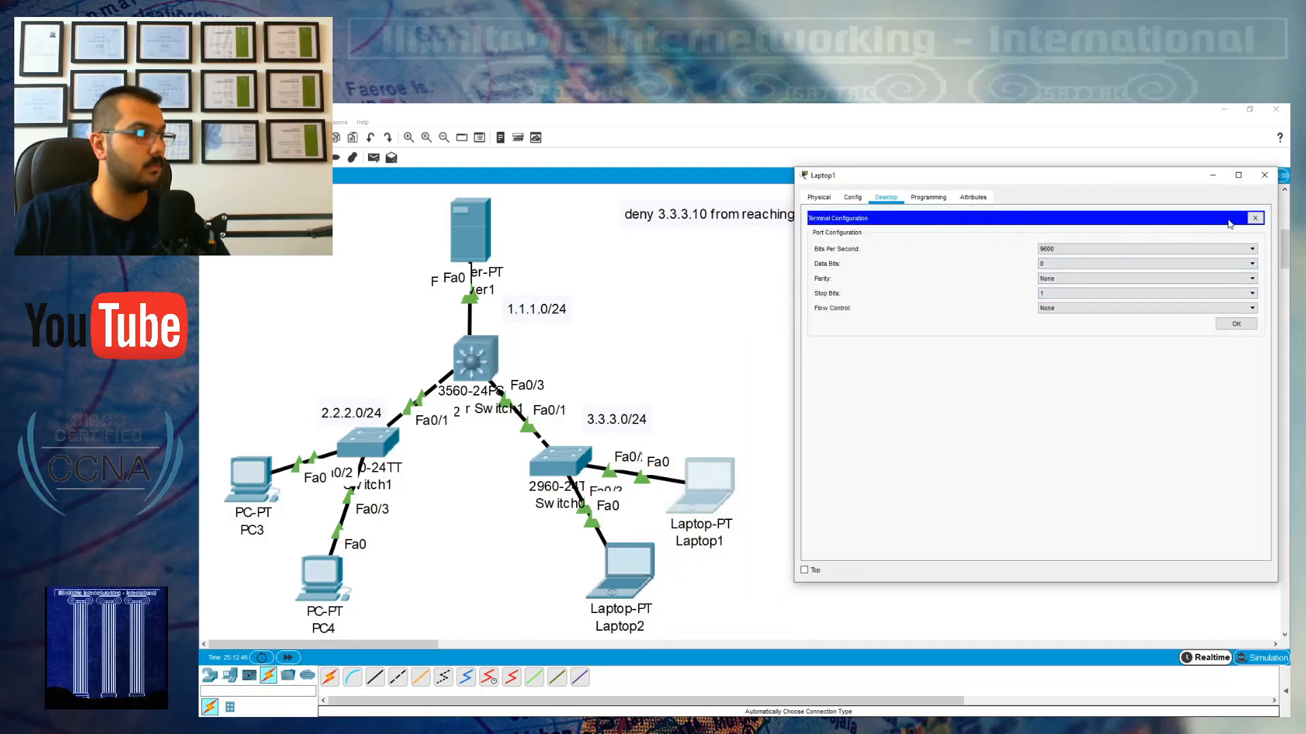
left_click(1254, 219)
left_click(1111, 246)
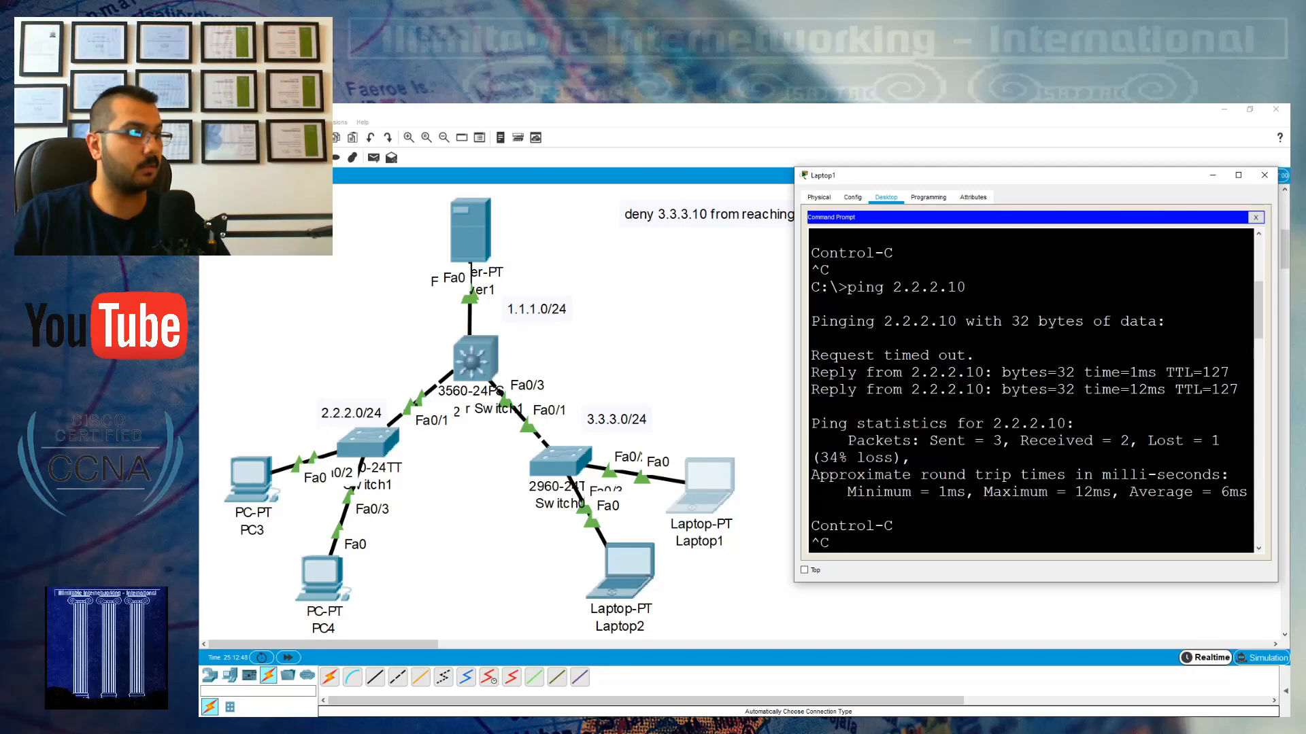
type("ping 3.3.3.1")
key("Return")
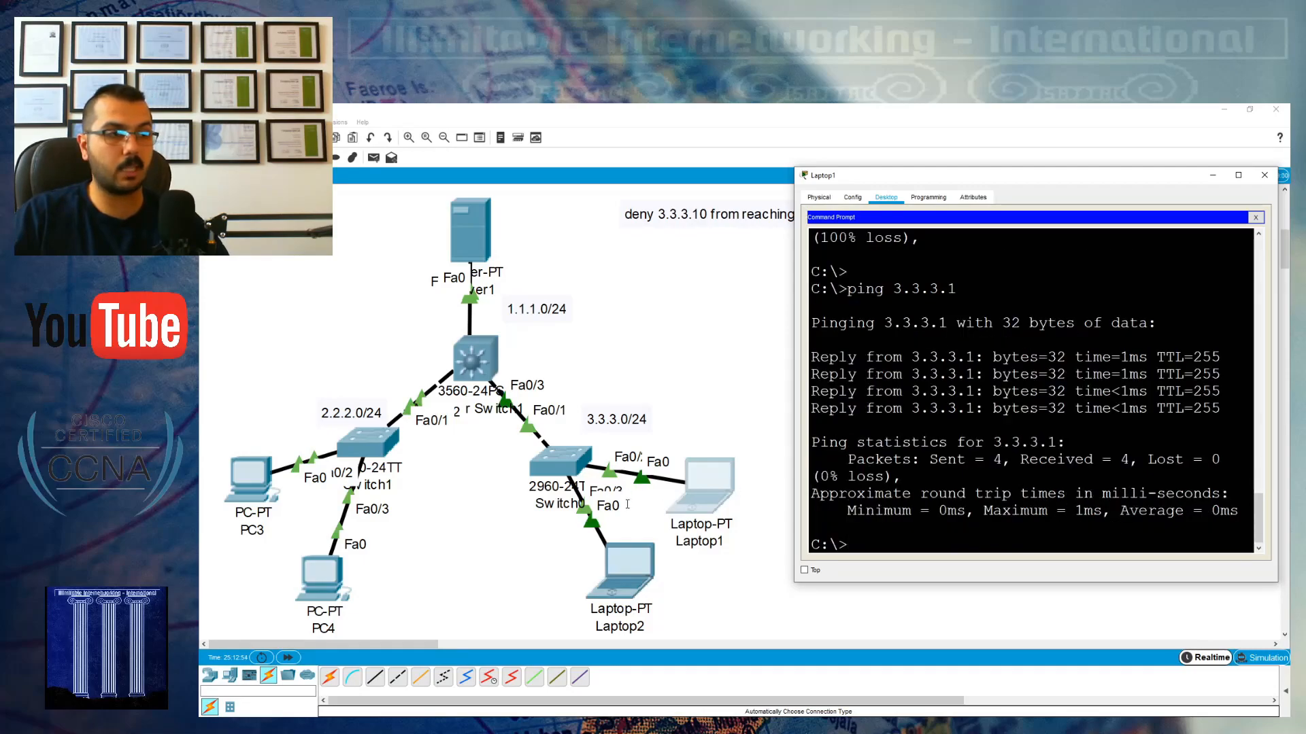
- Ping 3.3.3.11 from Laptop1 and interrupt the ping before it completes
key("Up")
type("1")
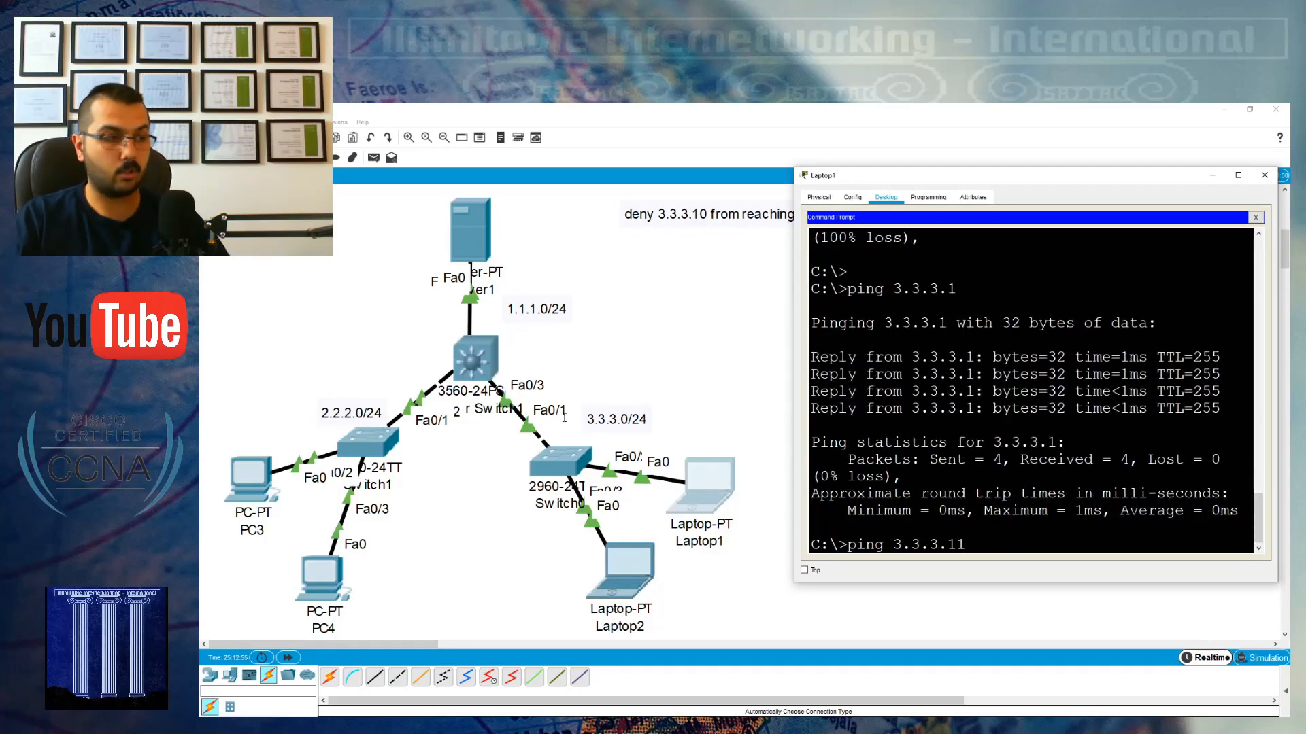
key("Return")
key("ctrl+c")
- Ping 2.2.2.10 from Laptop1 to test reachability of the 2.2.2.0/24 subnet
key("Up")
key("BackSpace")
key("BackSpace")
key("BackSpace")
key("BackSpace")
key("BackSpace")
key("BackSpace")
key("BackSpace")
key("BackSpace")
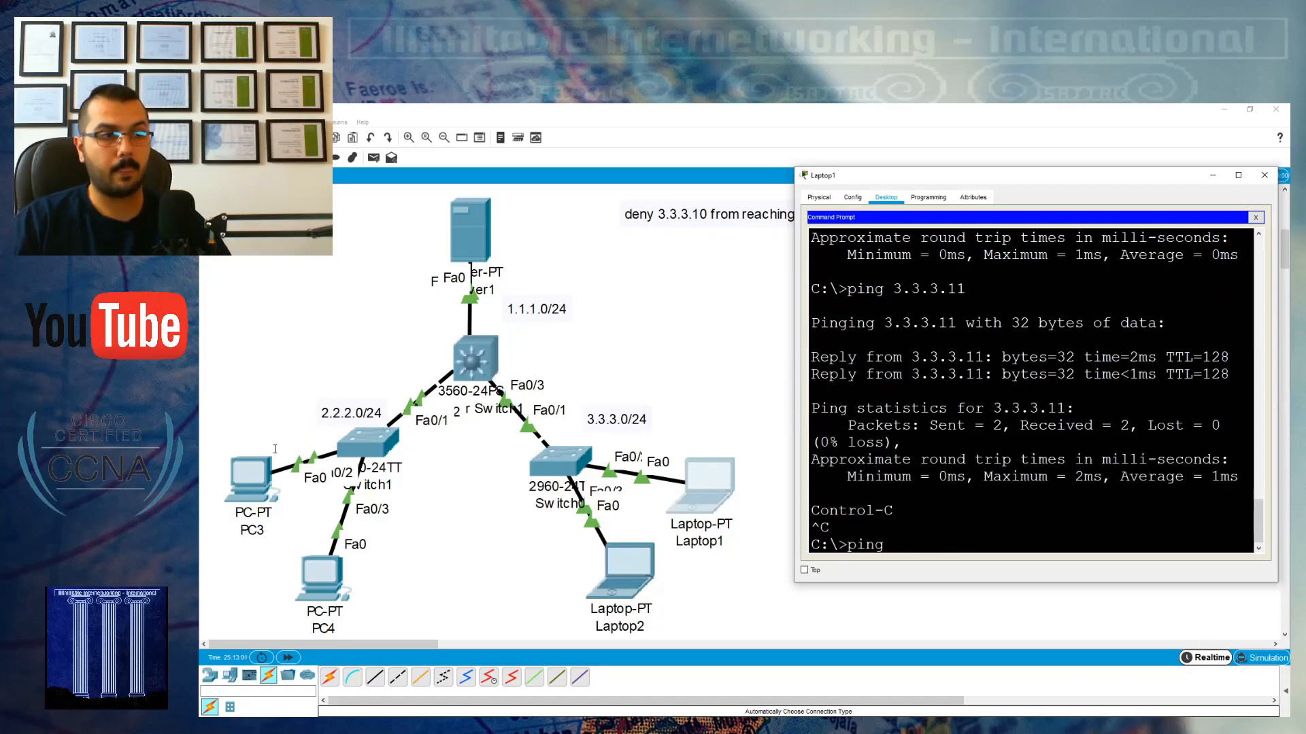
type("2.2.2.10")
key("Return")
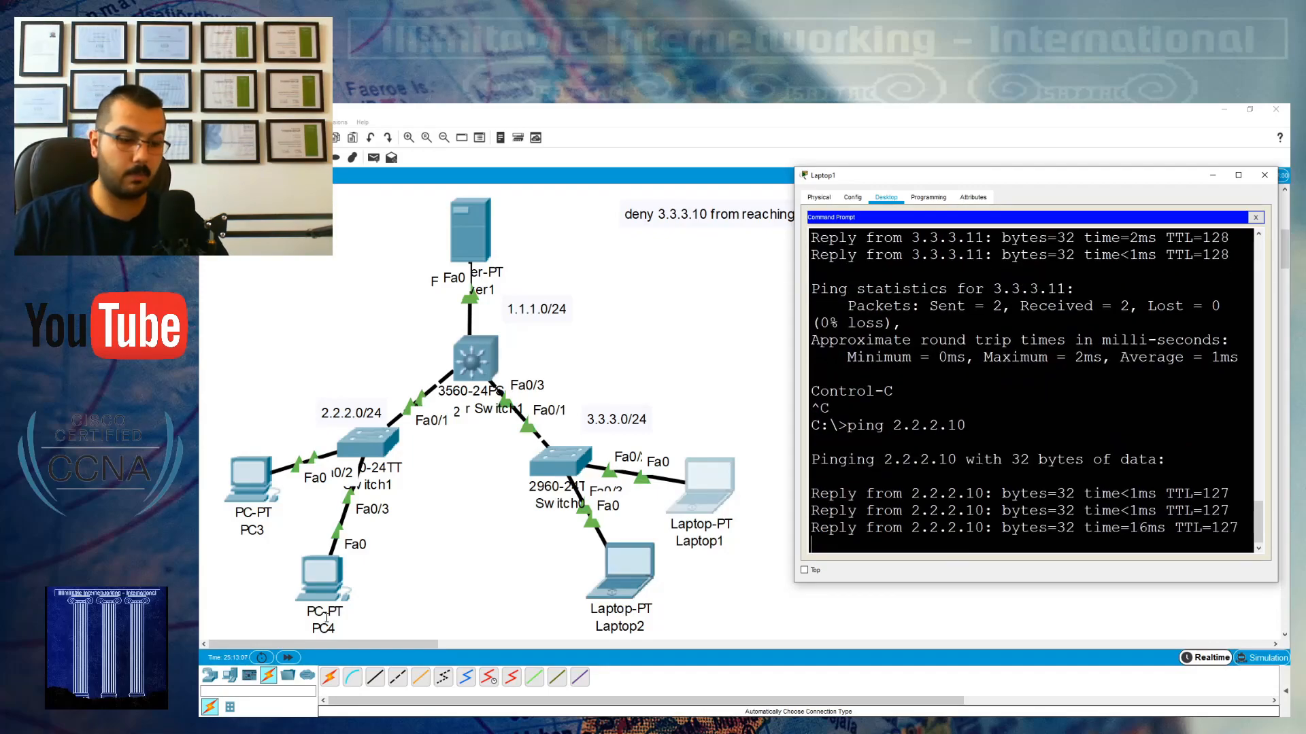
- Ping 2.2.2.11 from Laptop1 and interrupt the ping before it completes
type("ping 2.2.2.1")
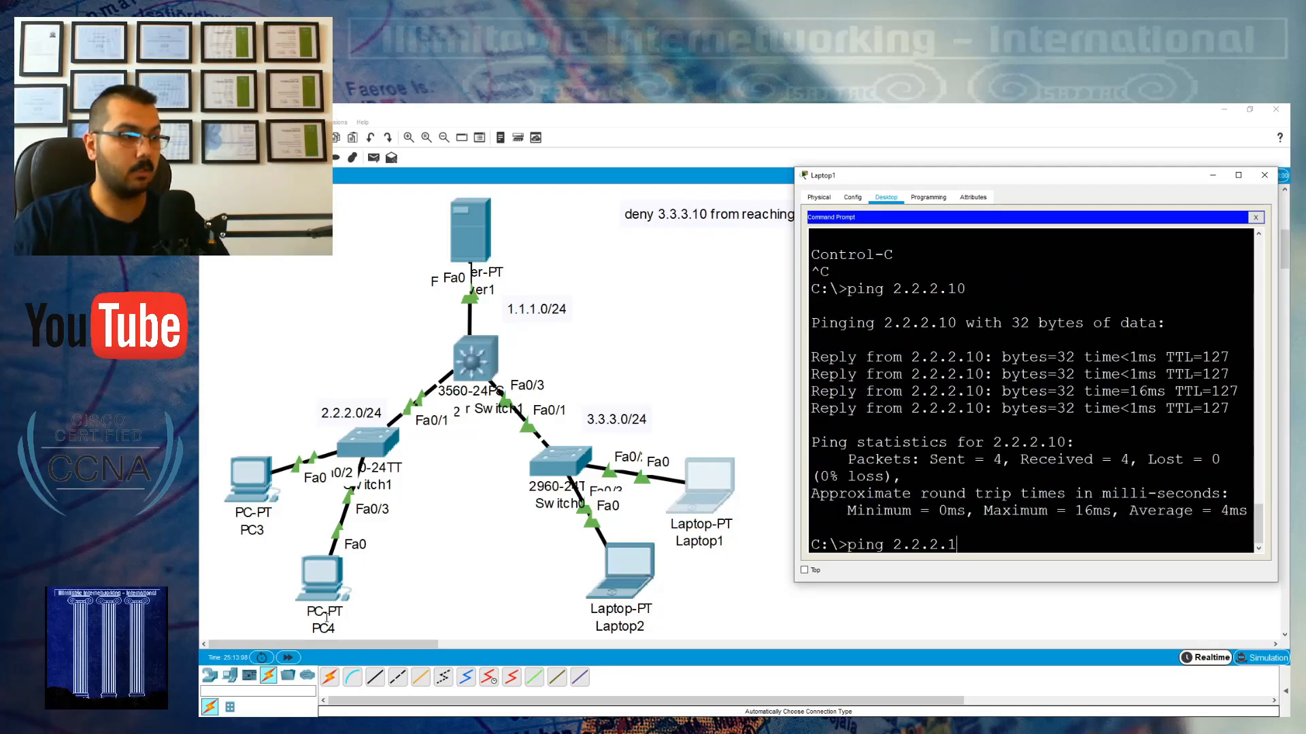
type("1")
key("Return")
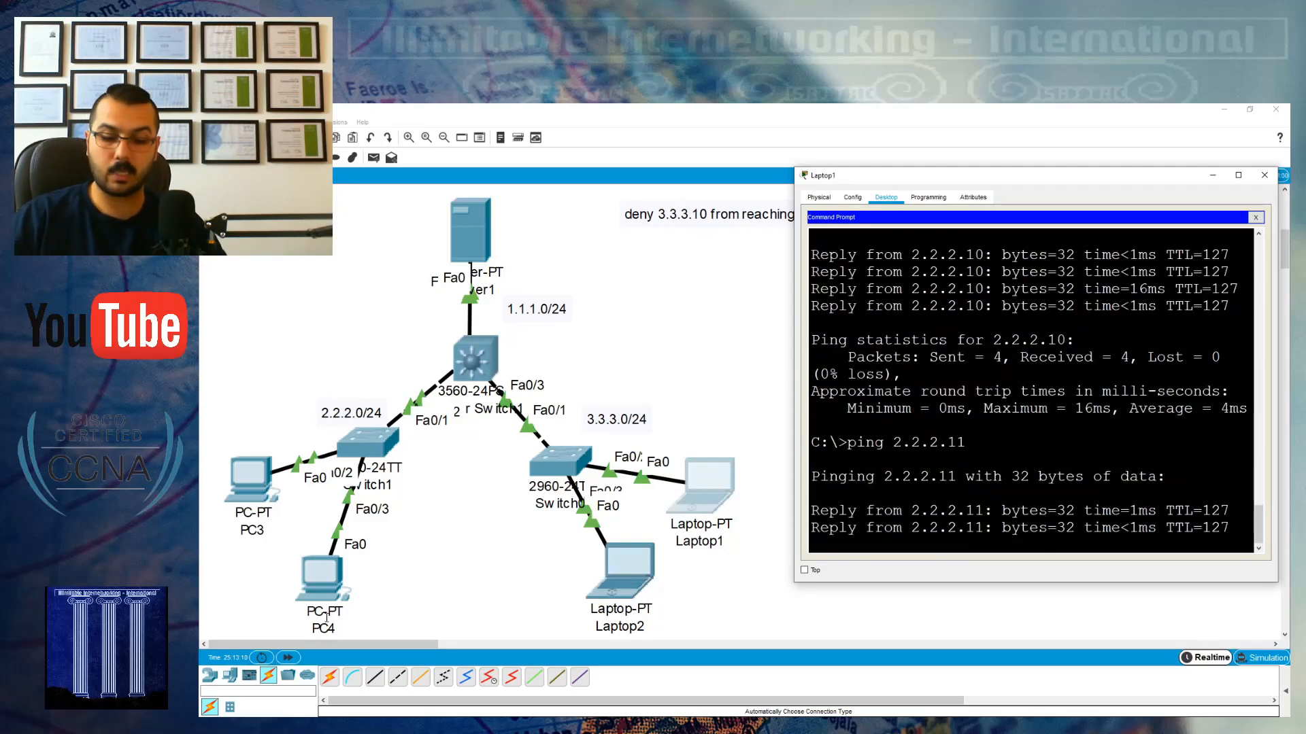
key("ctrl+c")
- Ping the server at 1.1.1.10 from Laptop1 and close the laptop's command prompt and window
key("Up")
key("BackSpace")
key("BackSpace")
key("BackSpace")
key("BackSpace")
key("BackSpace")
key("BackSpace")
key("BackSpace")
key("BackSpace")
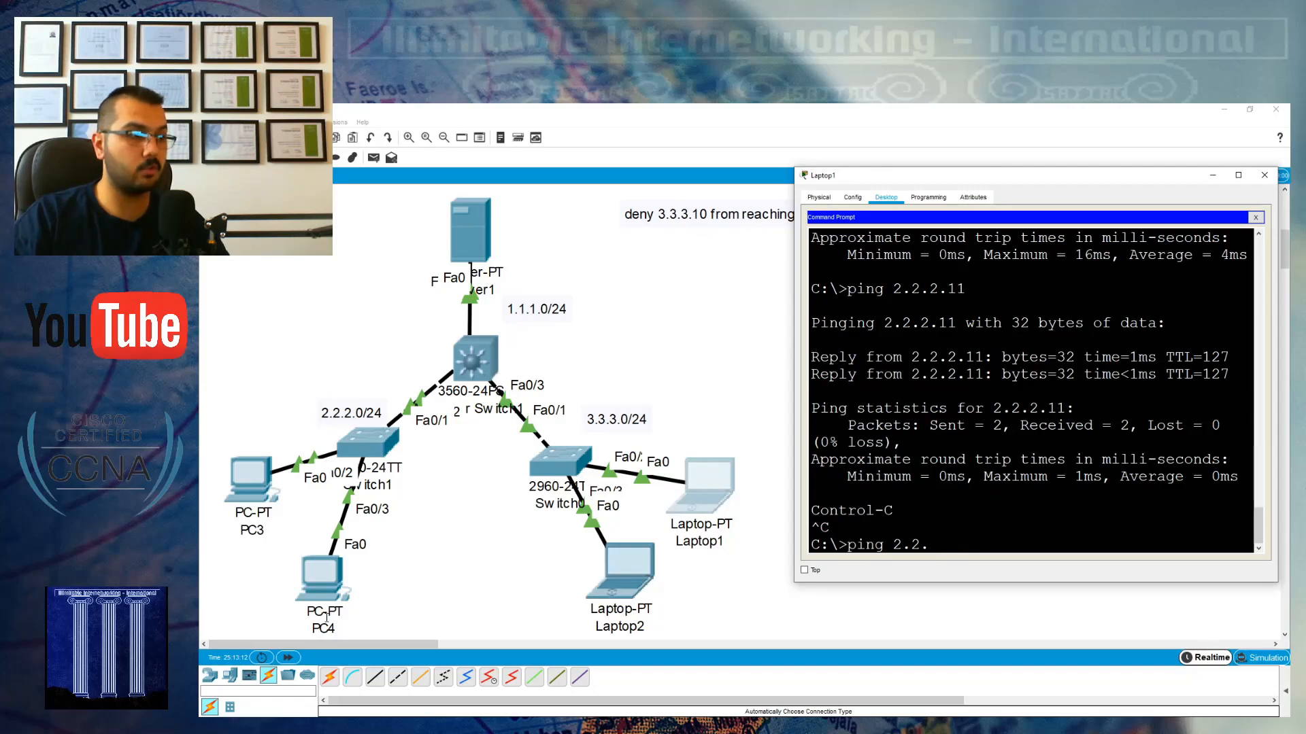
type("1.1.1.10")
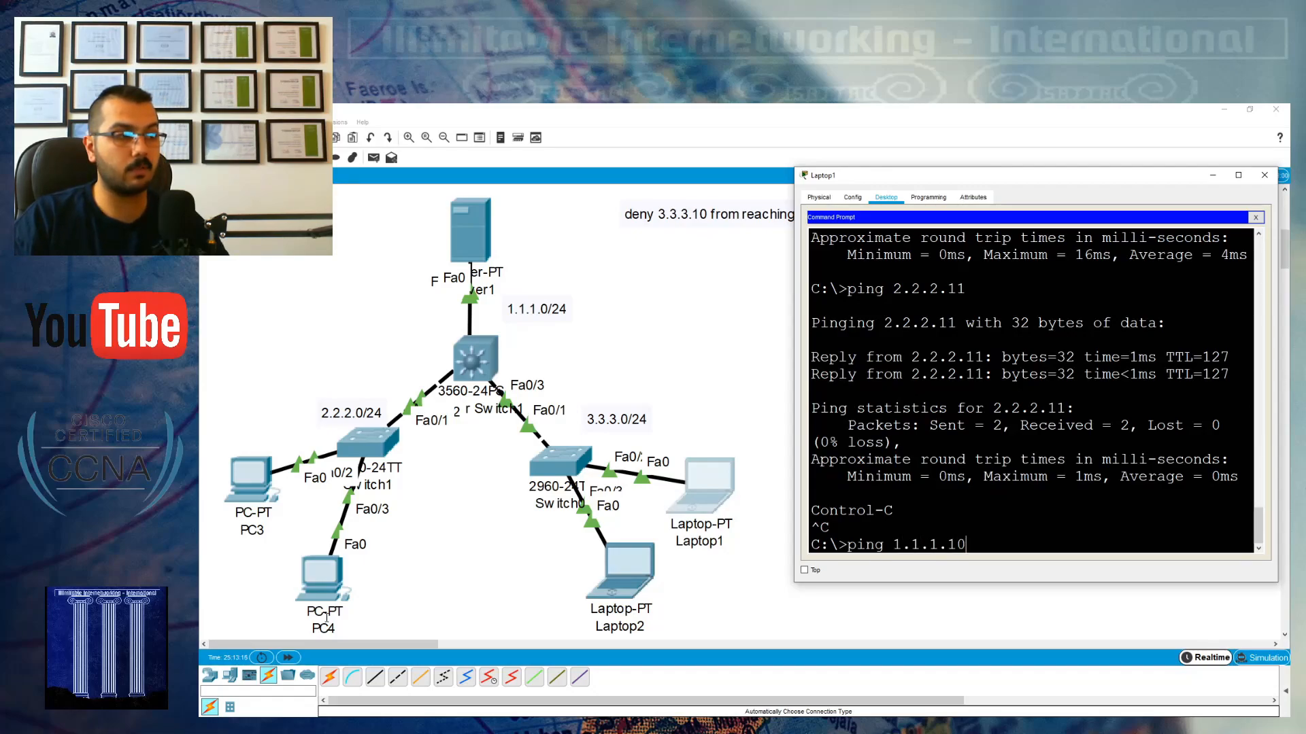
key("Return")
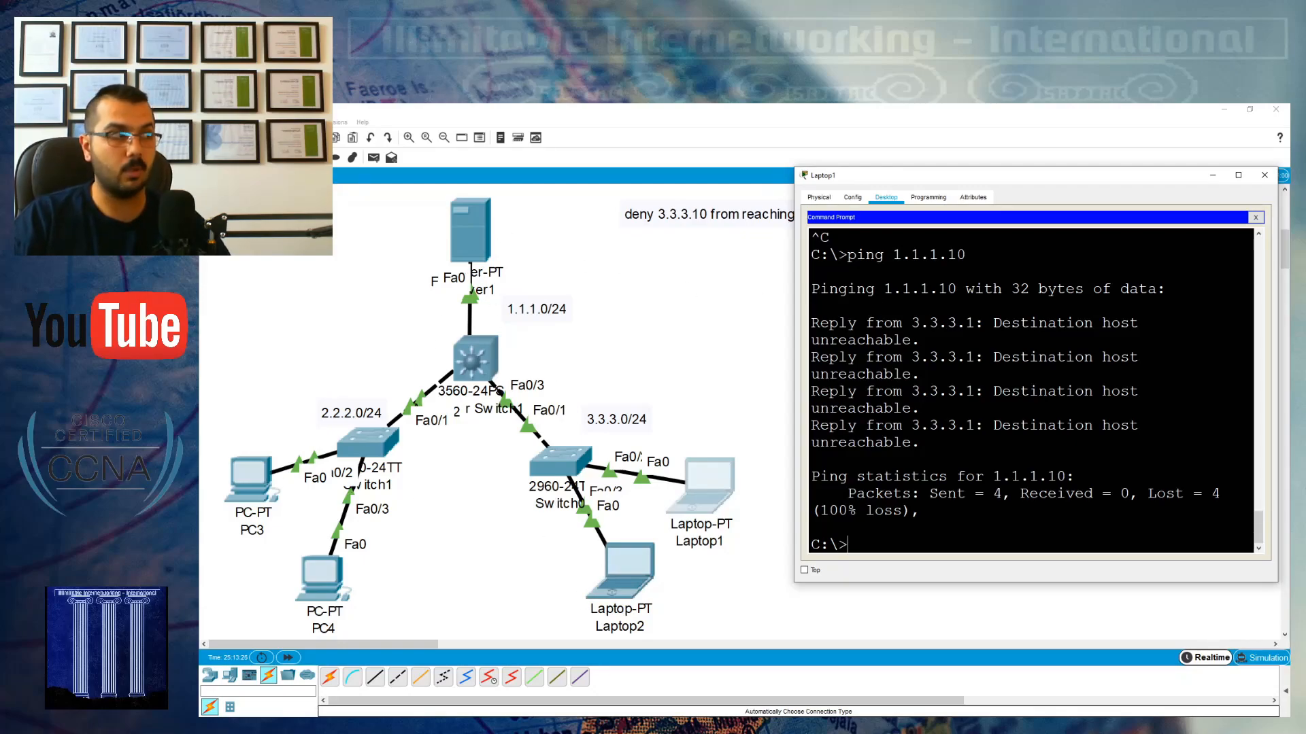
left_click(1255, 217)
left_click(1264, 175)
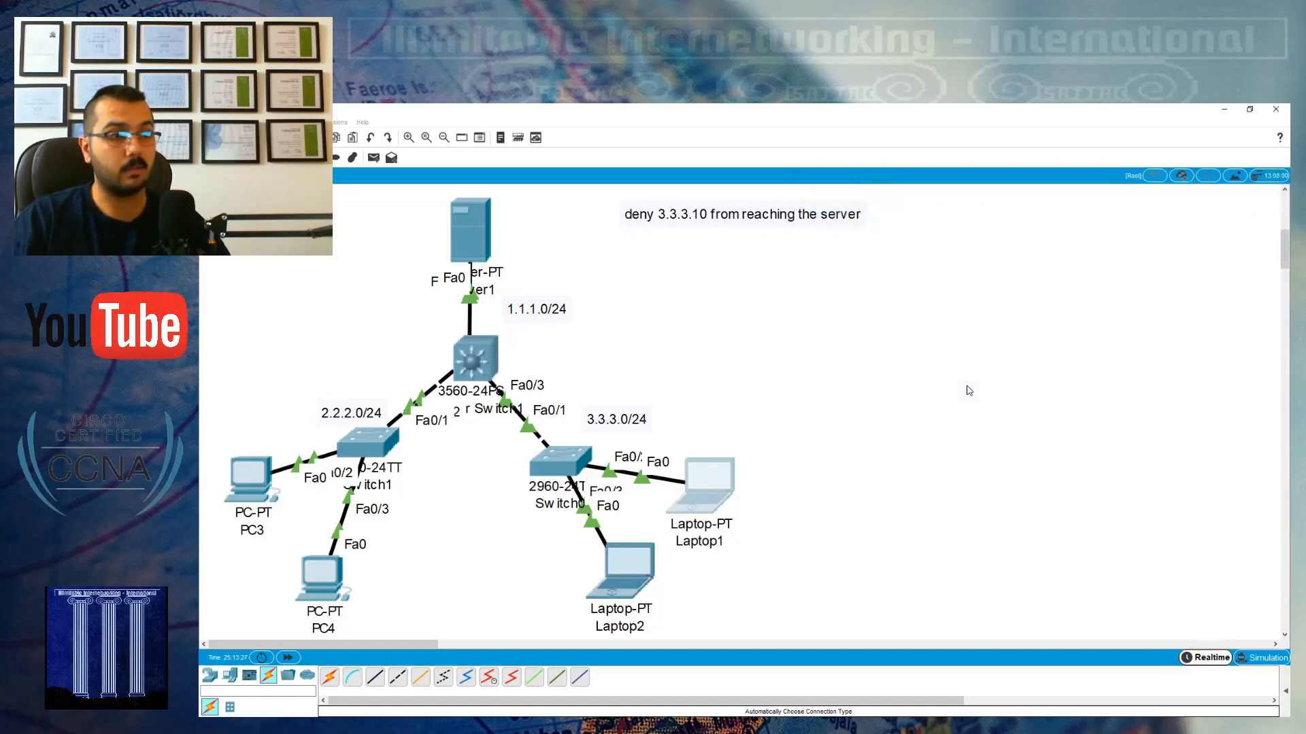
- Ping the server at 1.1.1.10 from Laptop2's command prompt and close the laptop's window
left_click(619, 575)
left_click_drag(706, 205, 971, 213)
left_click(1096, 282)
type("p")
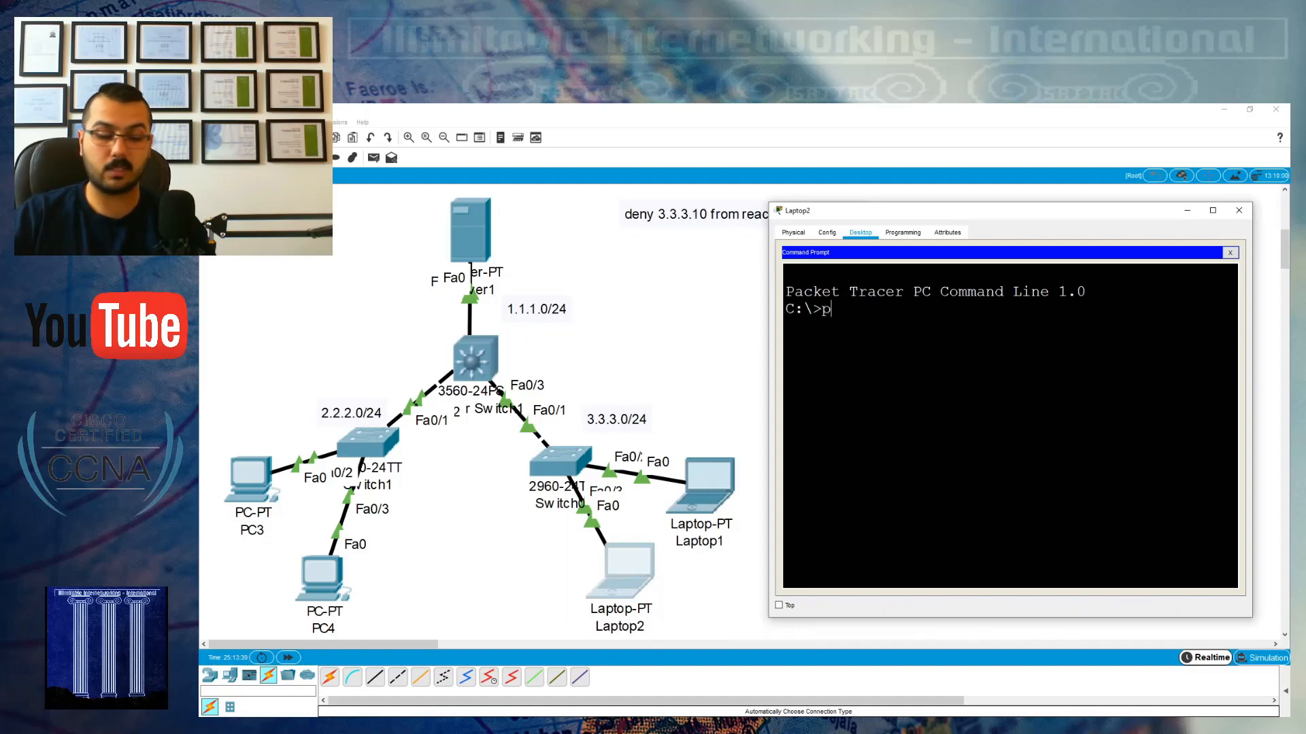
type("ing 1.1.1.")
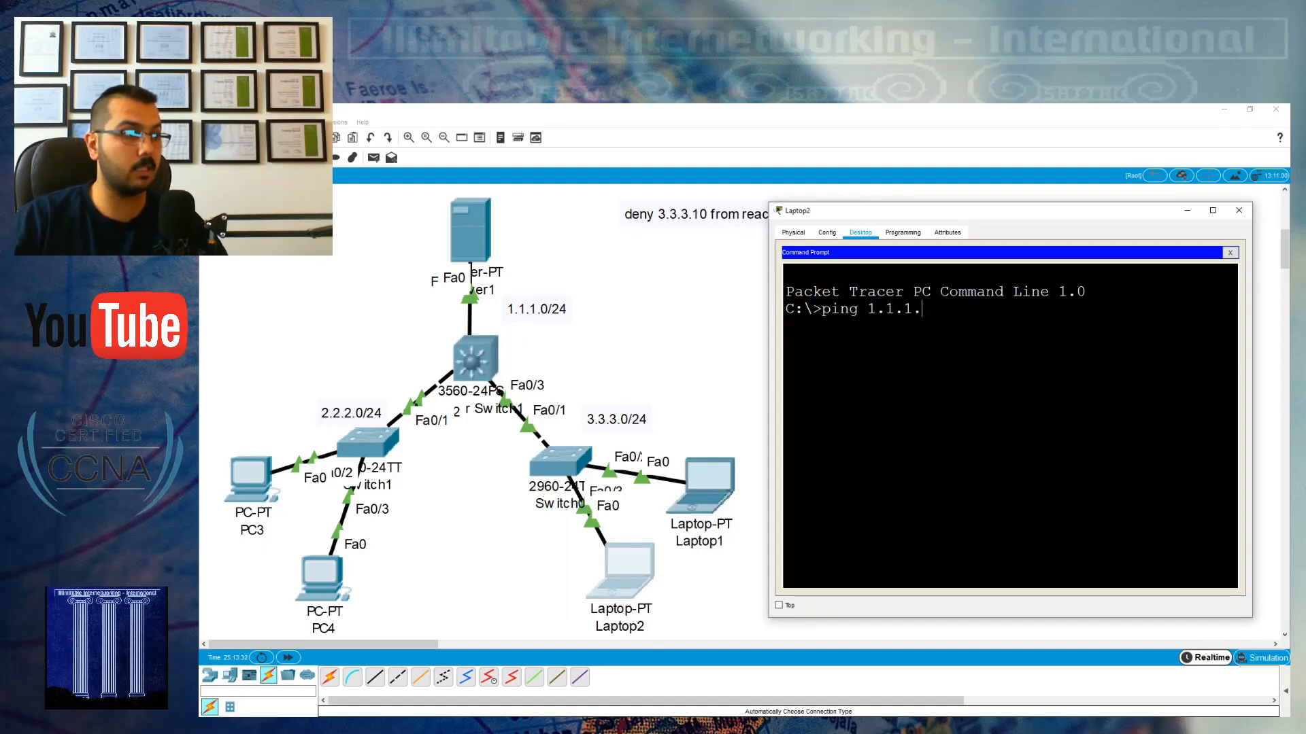
type("10")
key("Return")
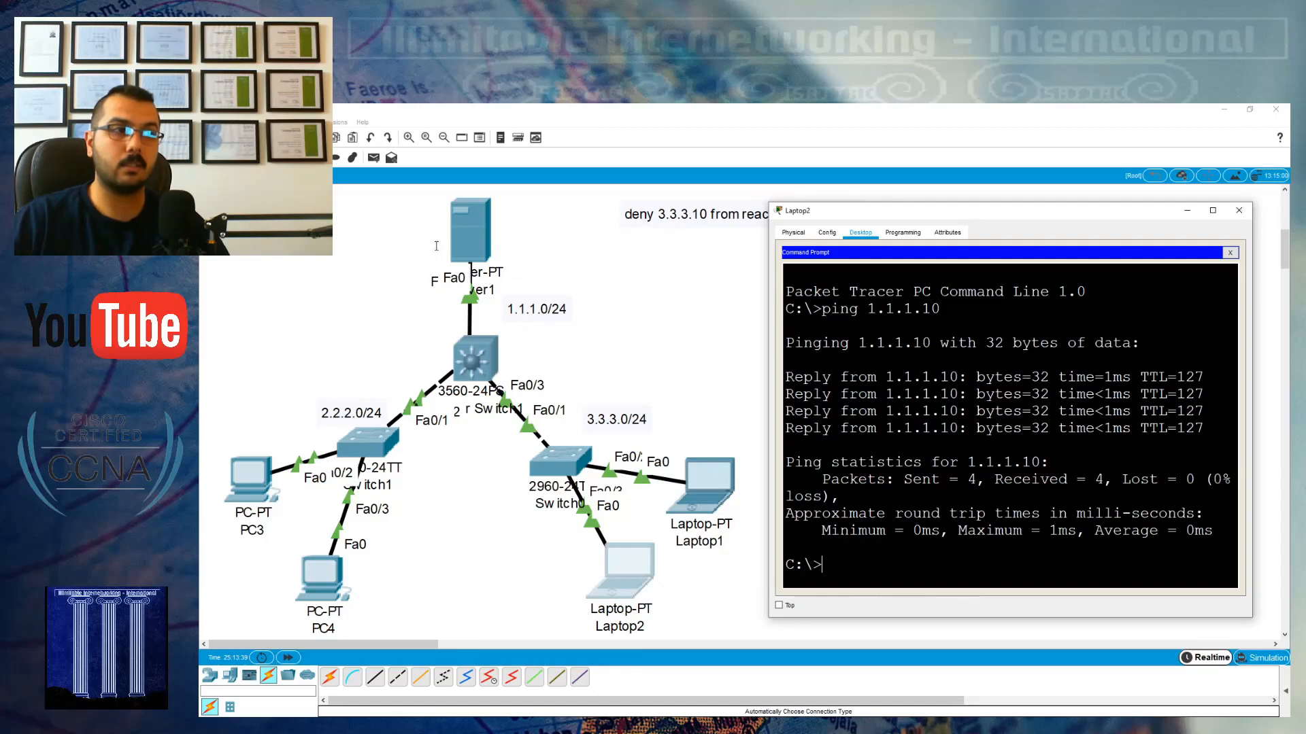
left_click(1239, 210)
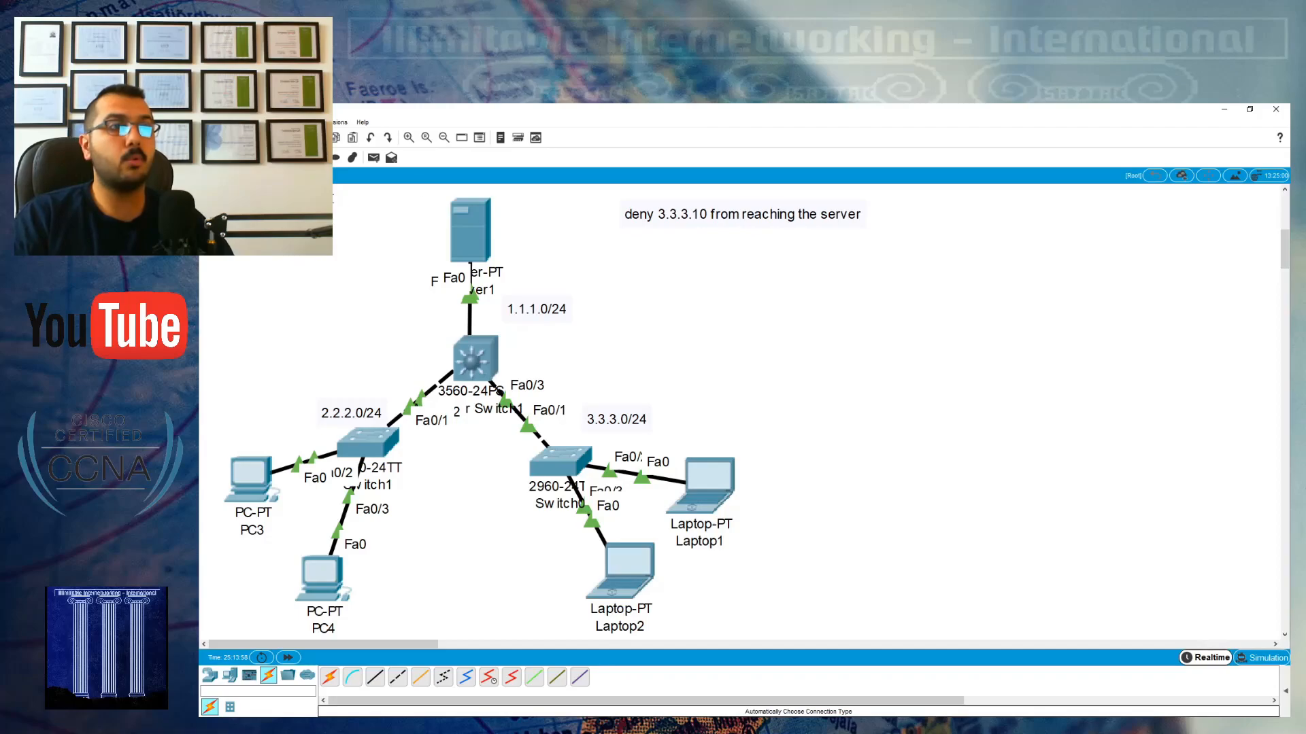
- Add the note "deny 2.2.2.10 from reaching network 3.3.3.0/24" beneath the existing note in the workspace and enlarge it to one line
left_click(622, 240)
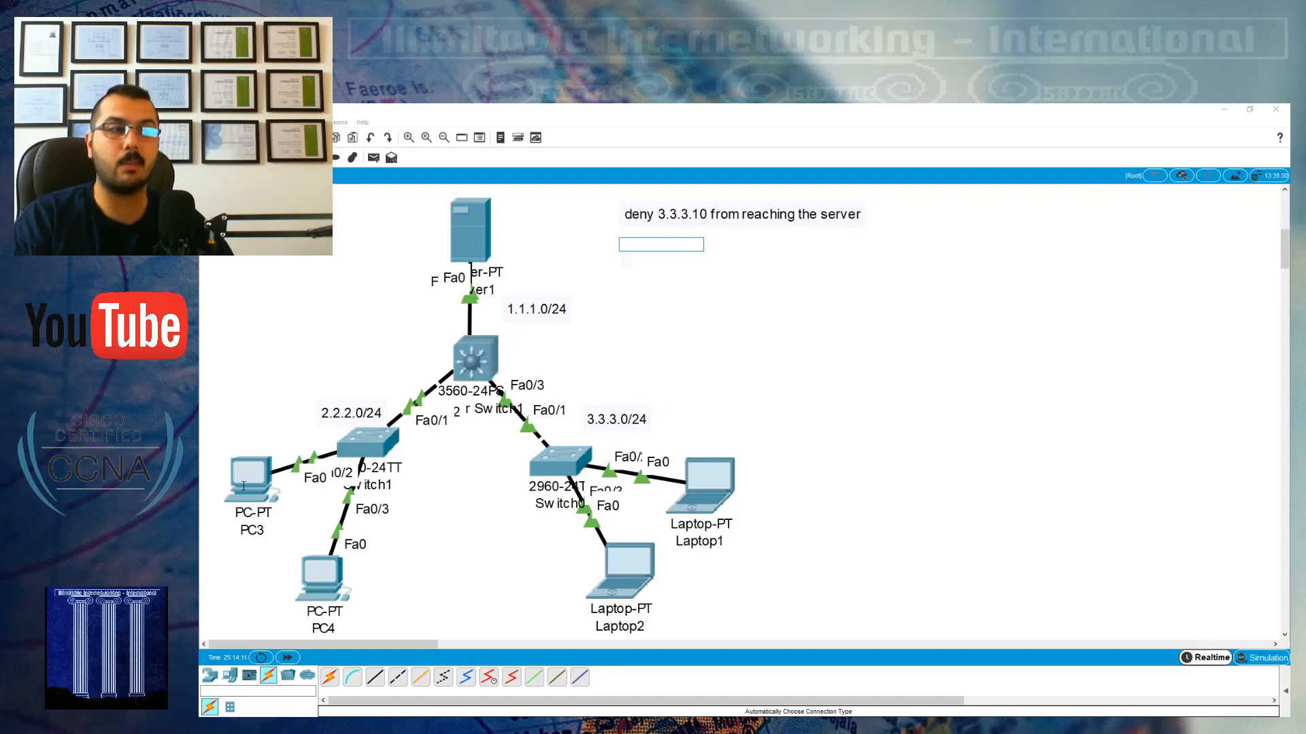
type("deny ")
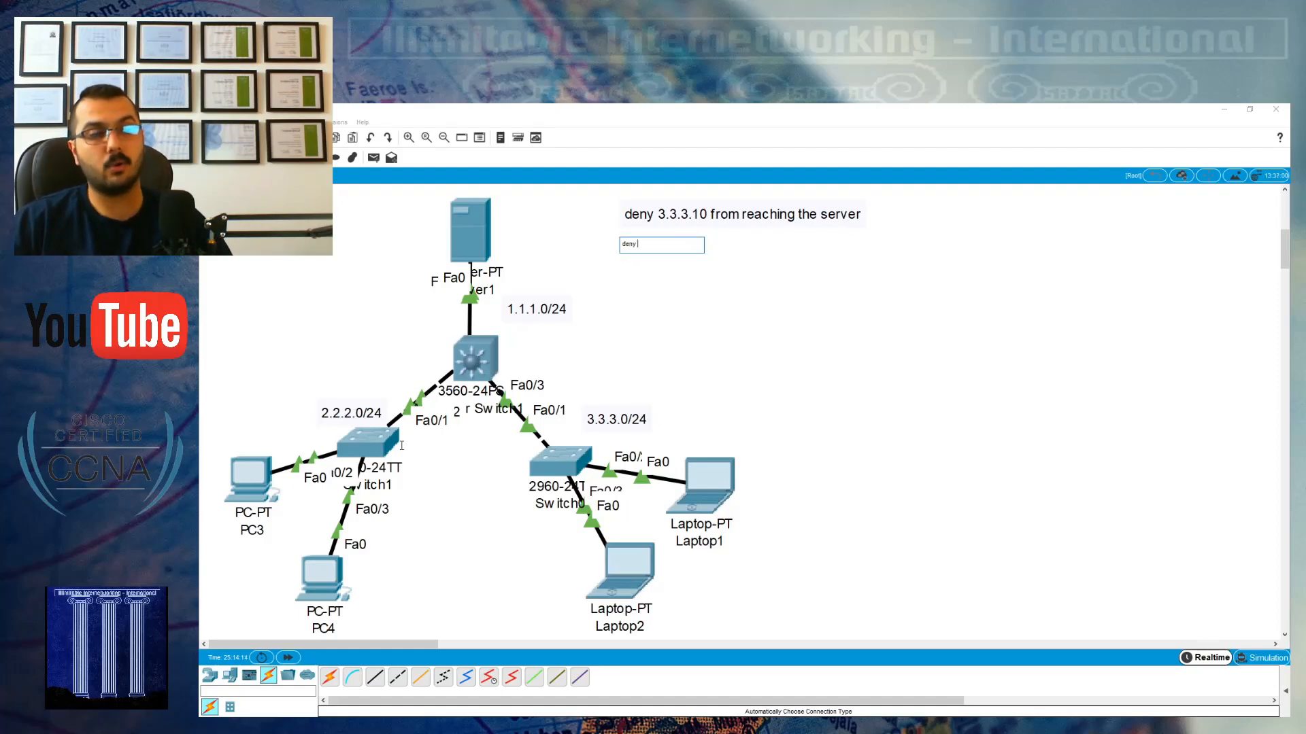
type("2.2.2.")
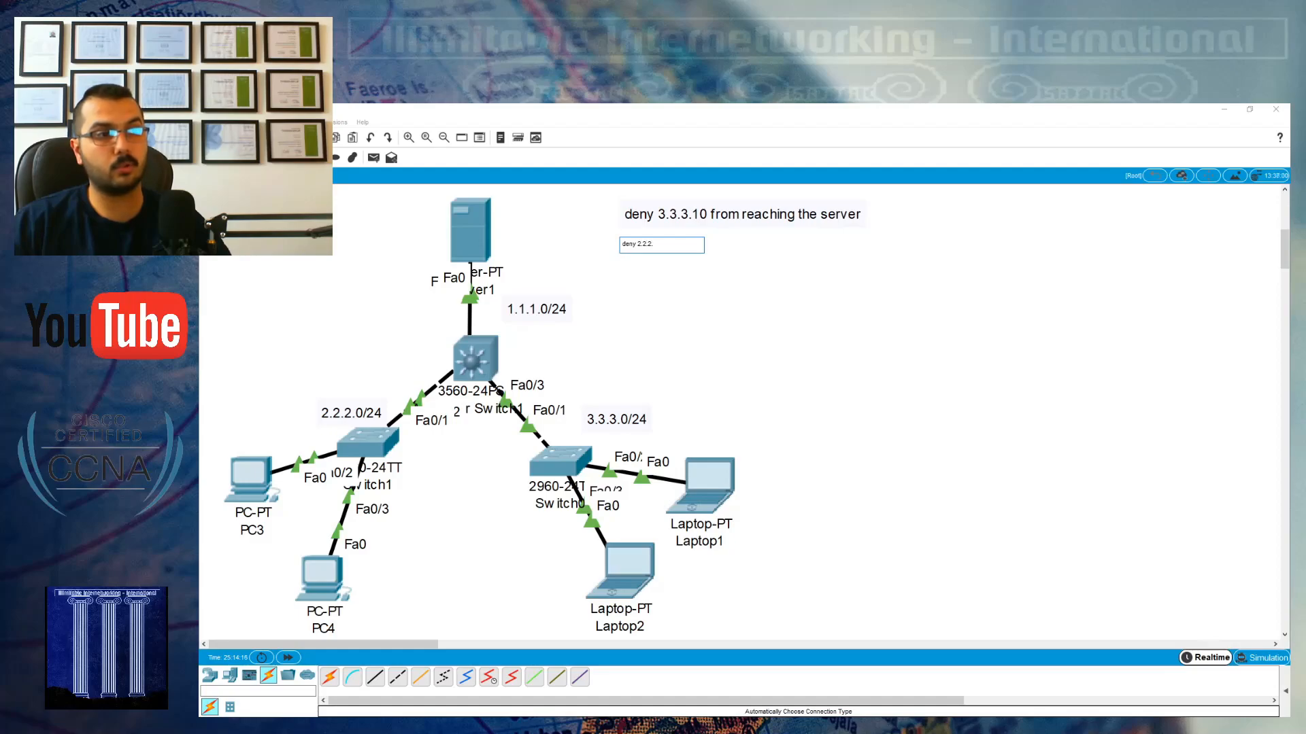
type("10 f")
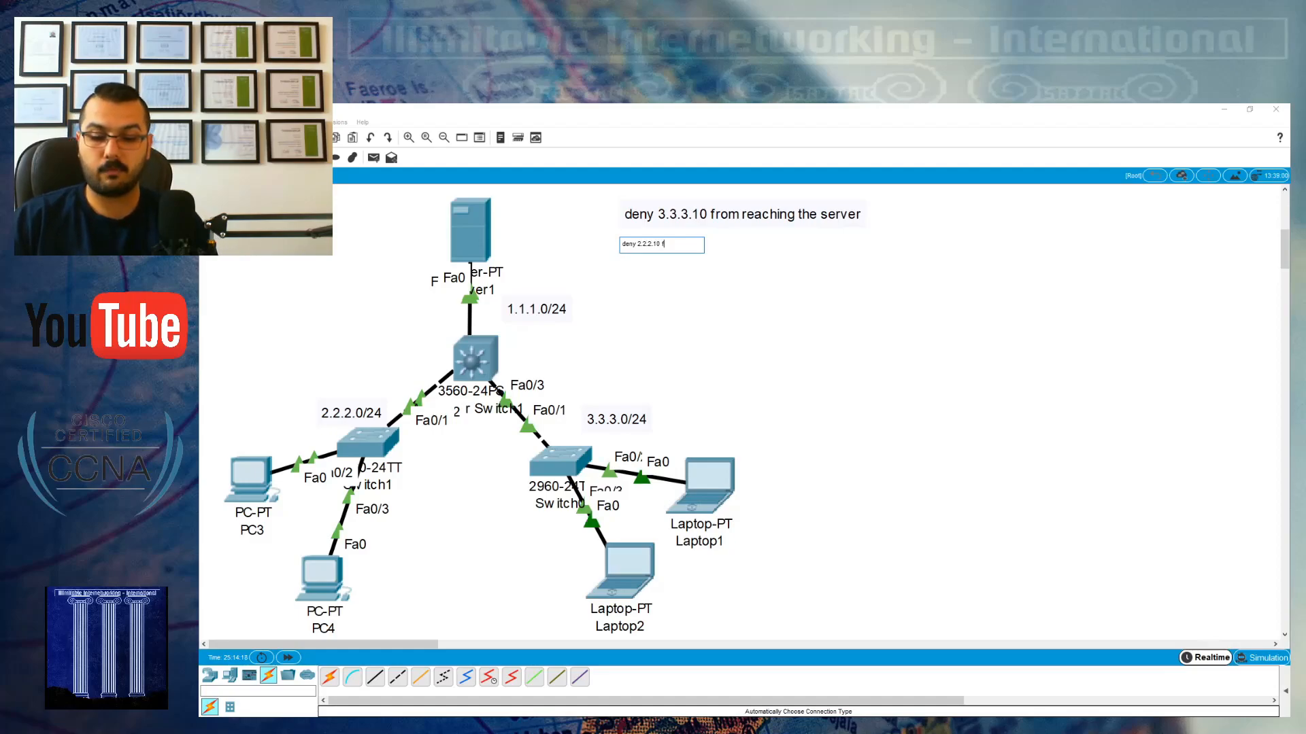
type("rom reaching ")
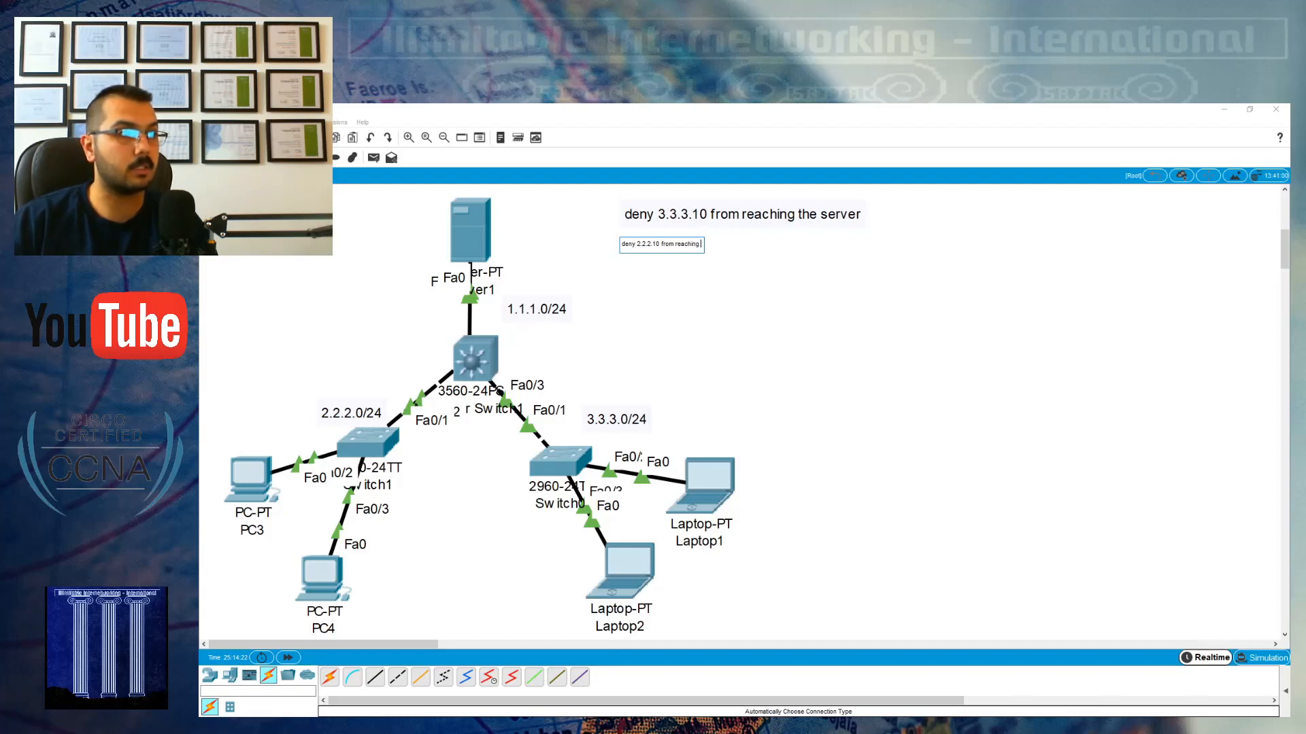
type("network ")
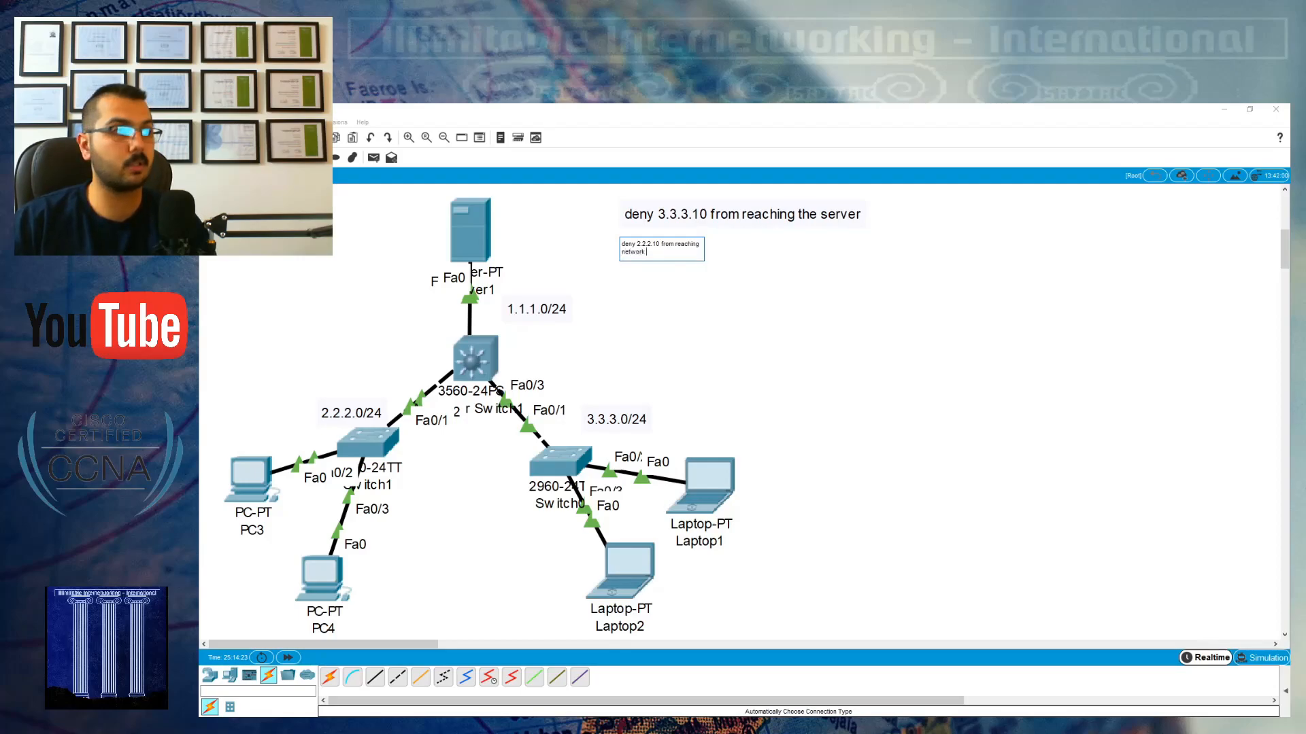
type("3.3.3.0/24")
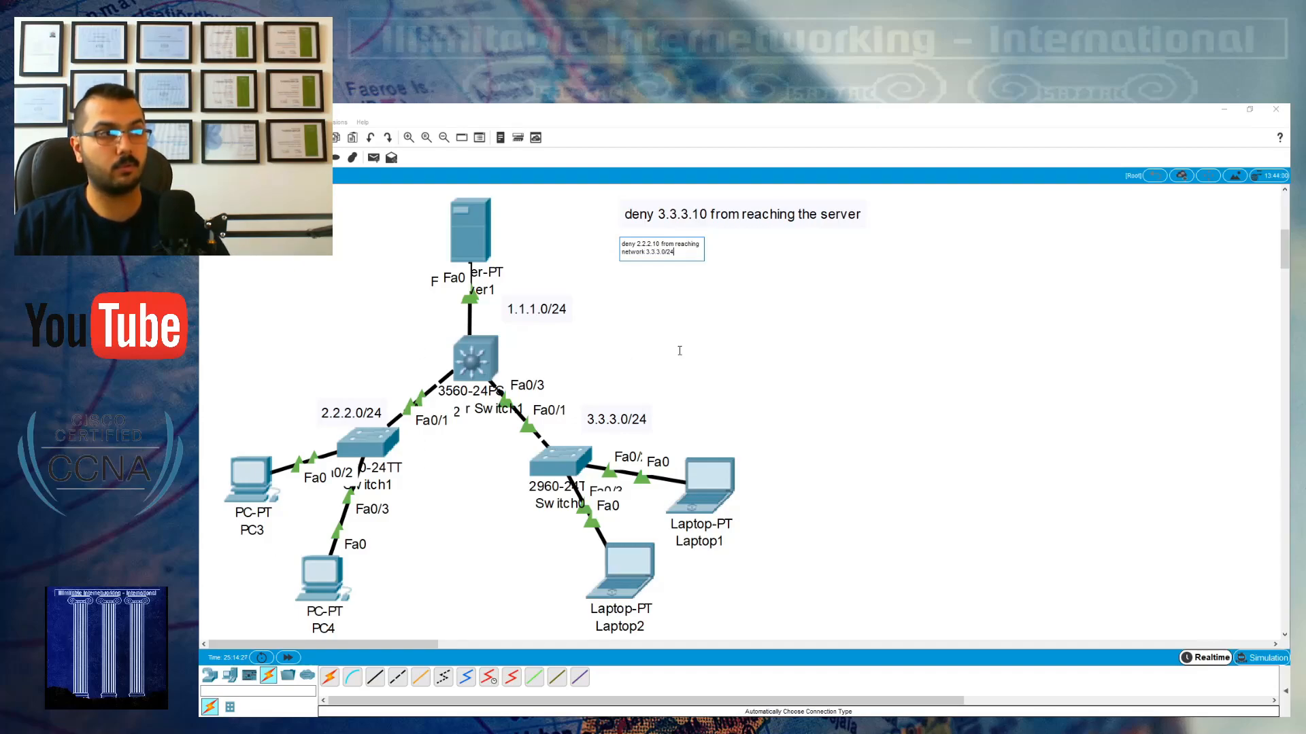
left_click(680, 350)
left_click_drag(736, 255, 738, 252)
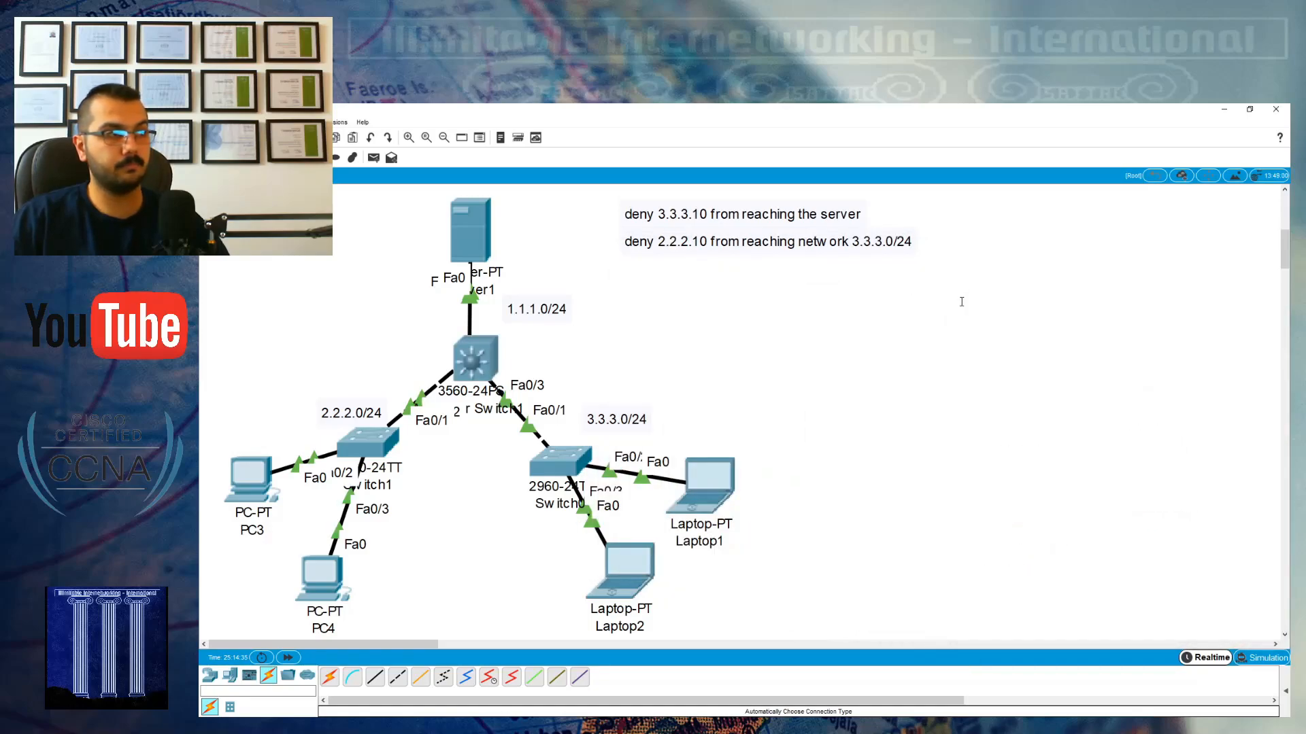
- Open Multilayer Switch1's command line and enter global configuration mode
left_click_drag(961, 304, 591, 279)
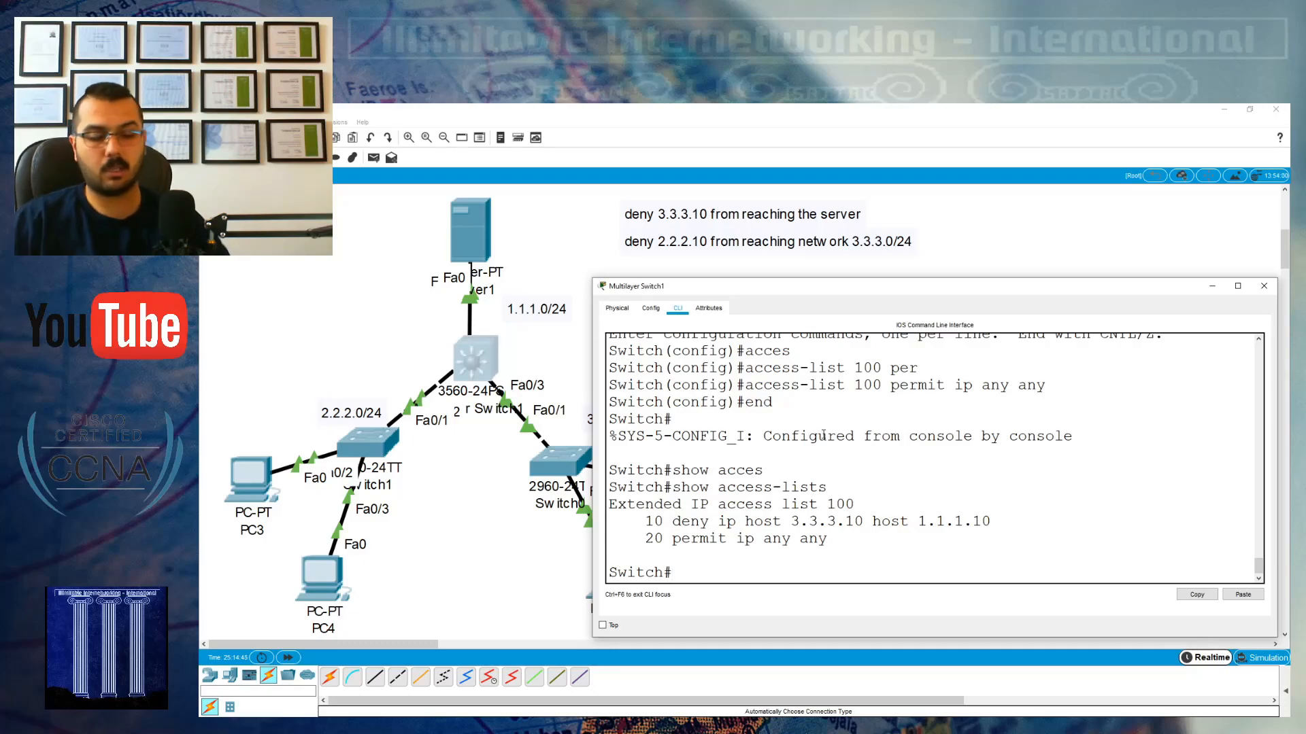
type("conf t")
key("Return")
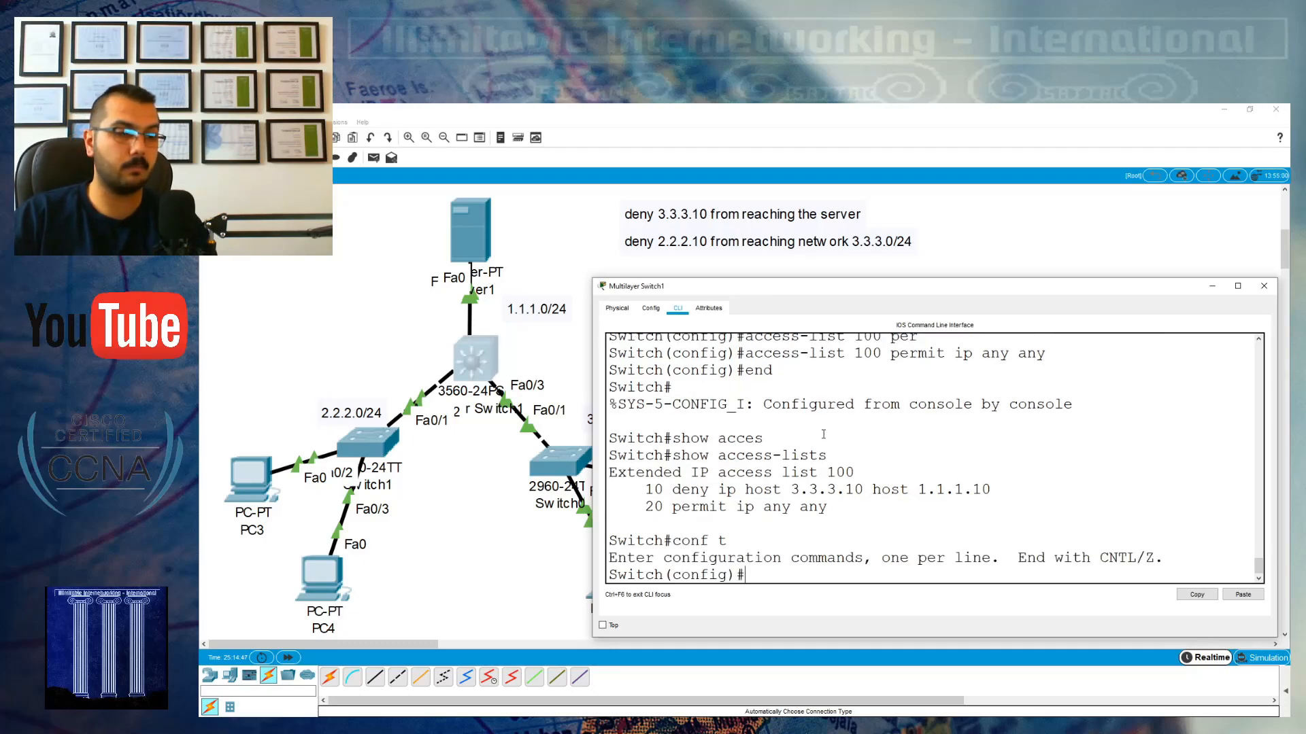
- Begin an access-list 100 entry denying IP from host 2.2.2.10 and query the accepted destination arguments
type("ip")
key("BackSpace")
key("BackSpace")
key("BackSpace")
type("accer")
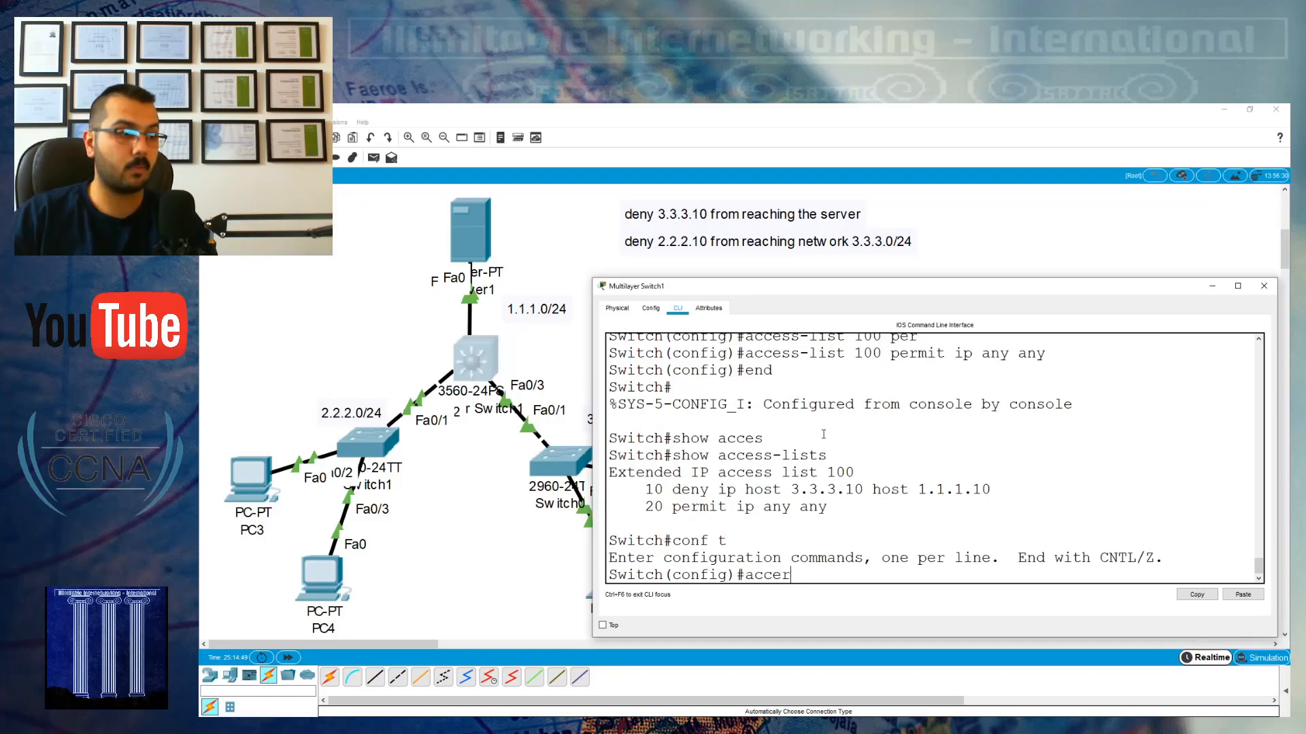
key("BackSpace")
key("Tab")
type("100 ")
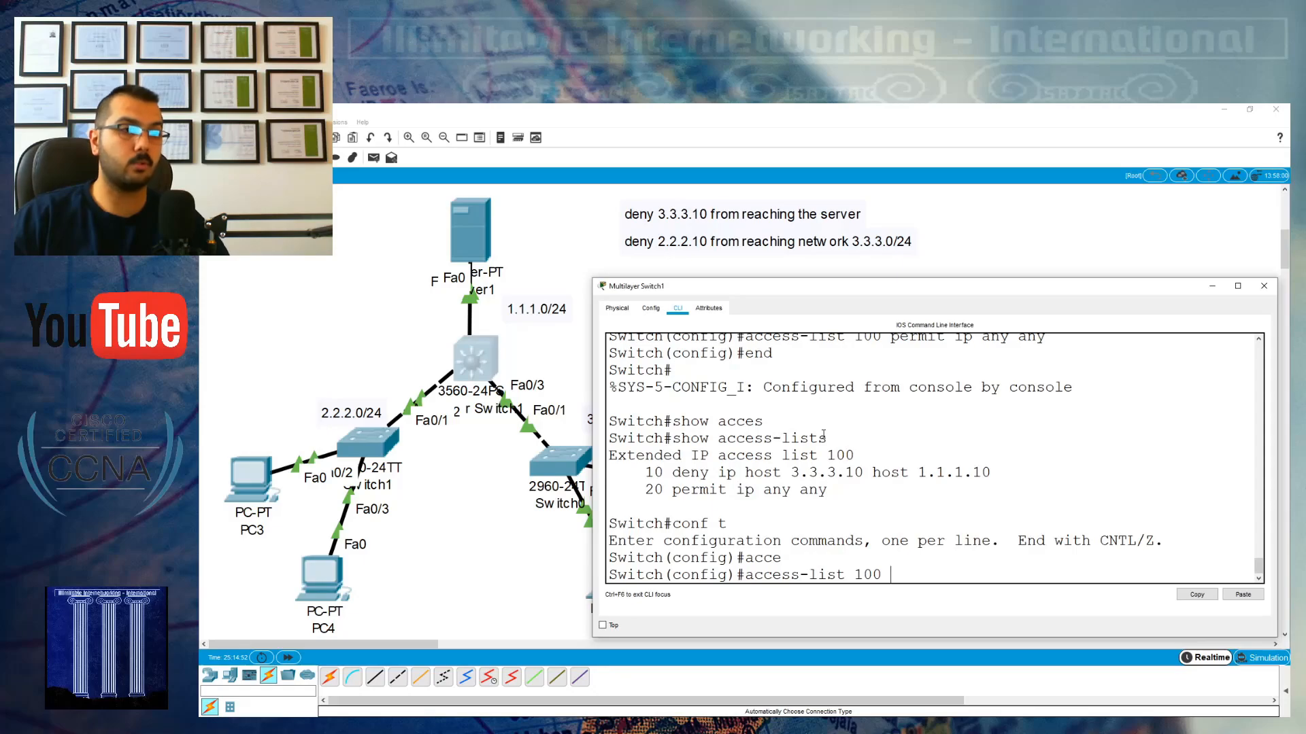
type("denyi")
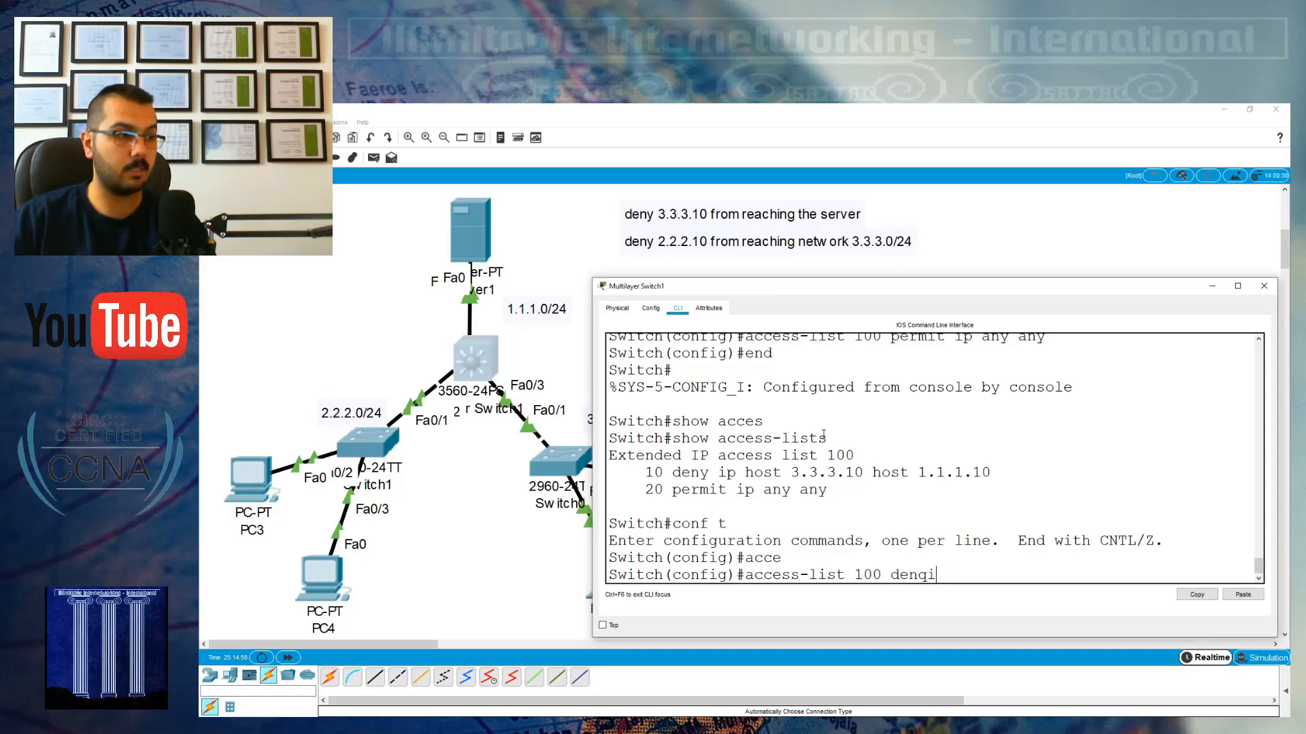
key("BackSpace")
key("Tab")
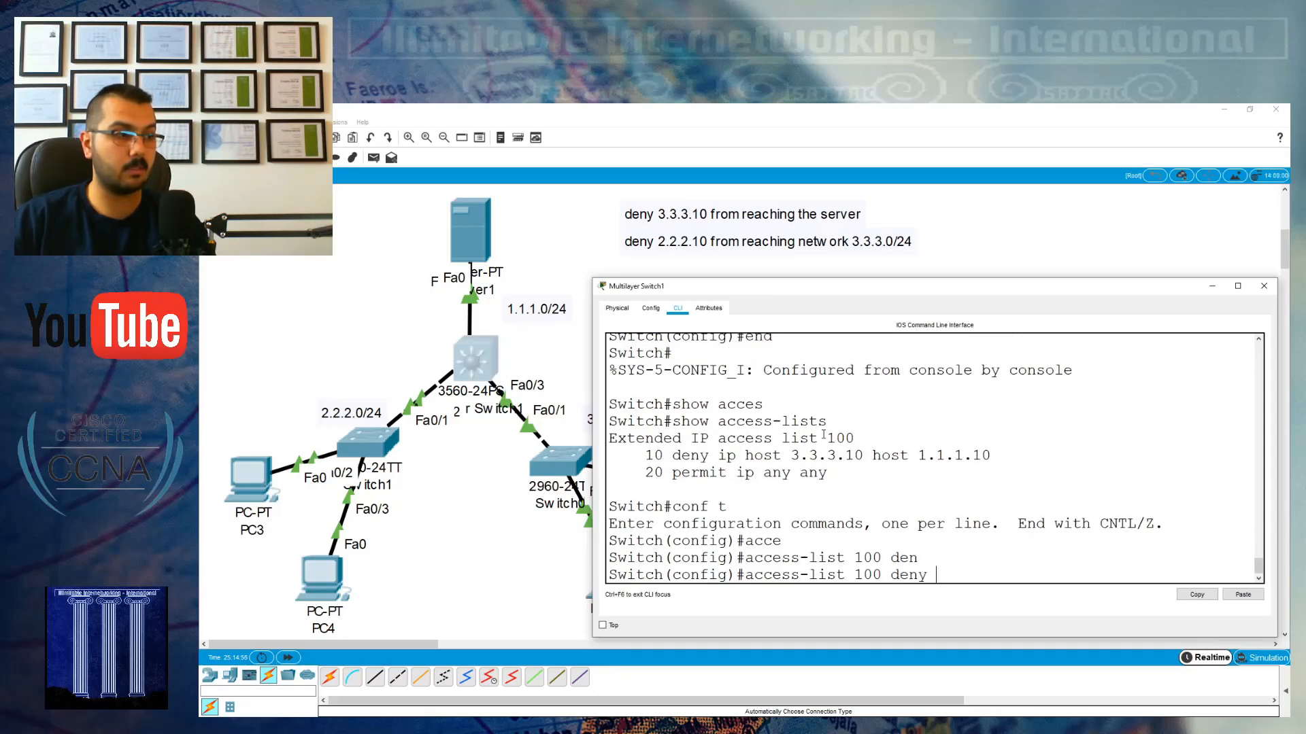
type("ip")
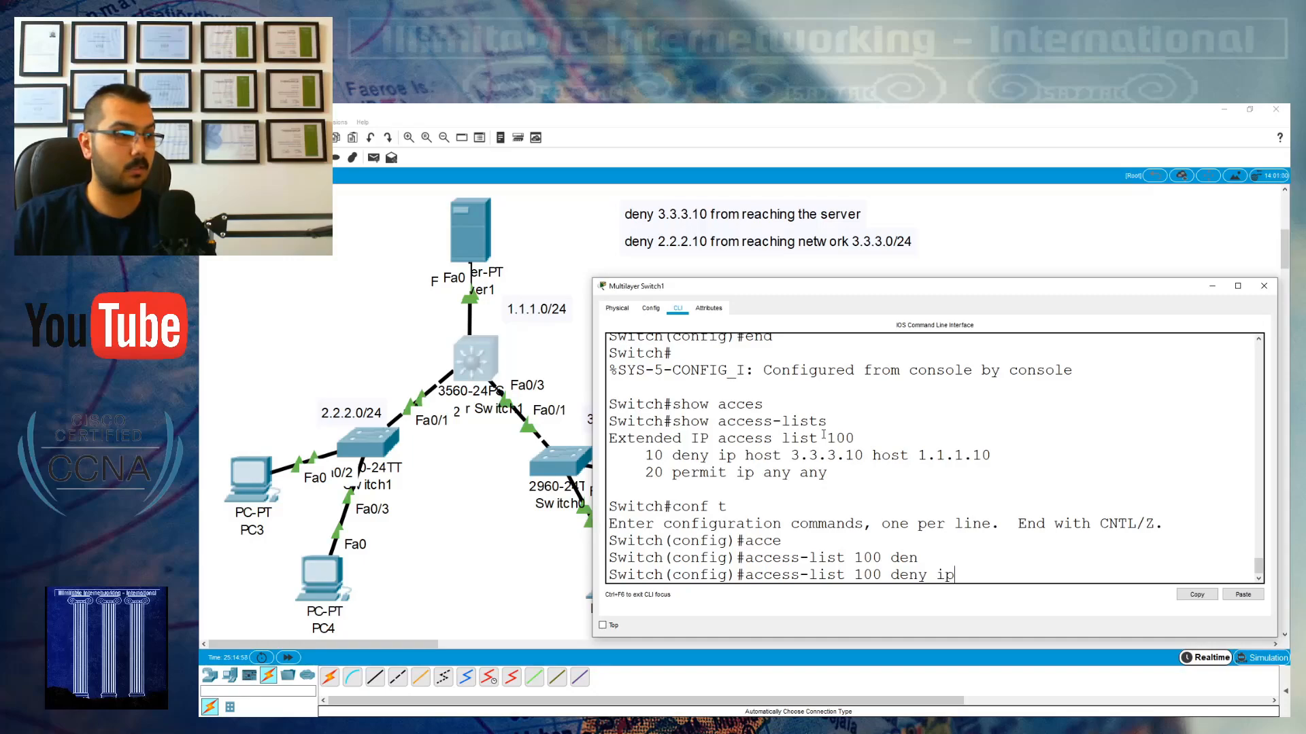
type(" host")
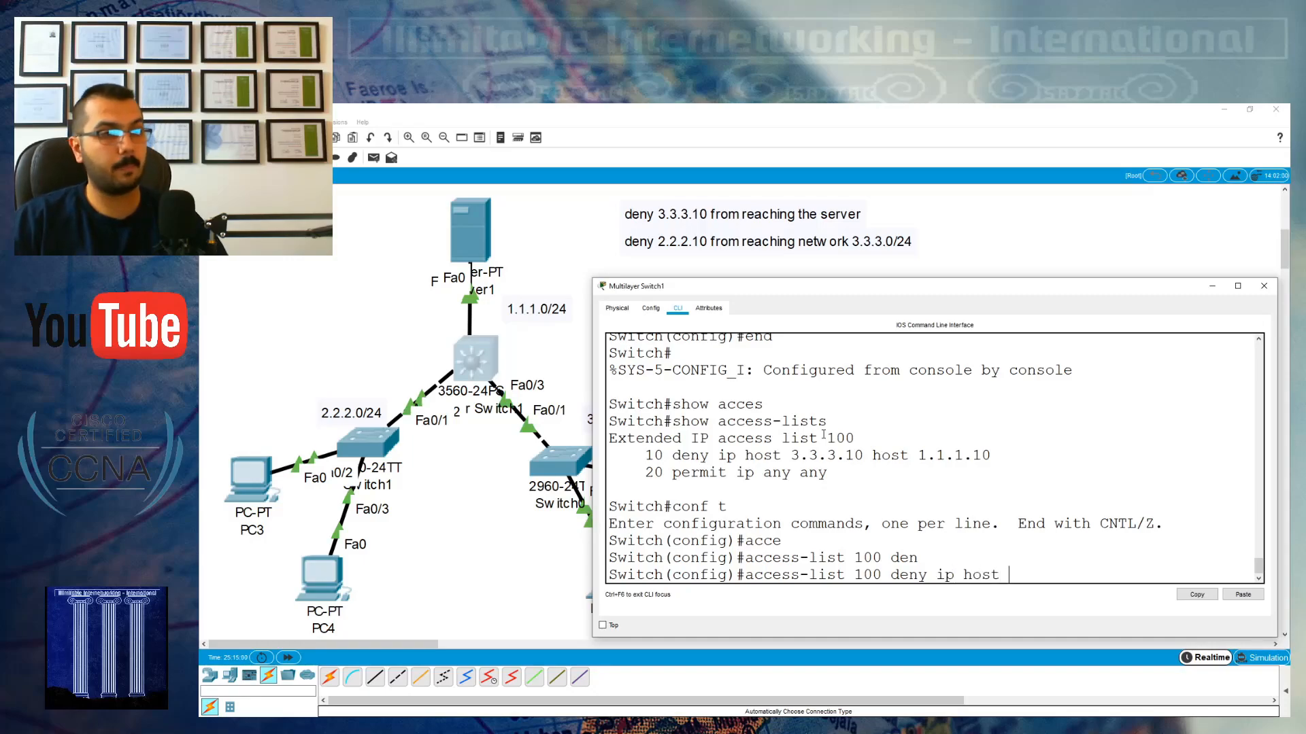
type(" 2.2.2.10")
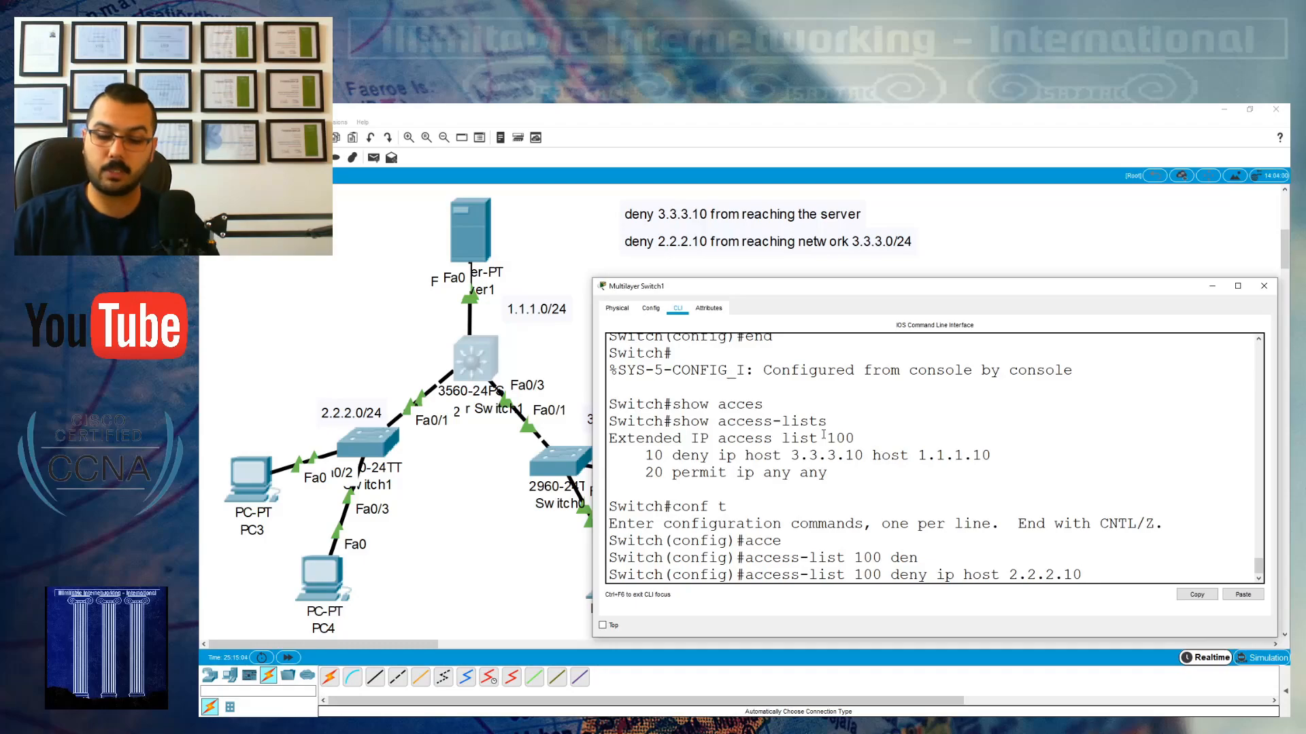
type("?")
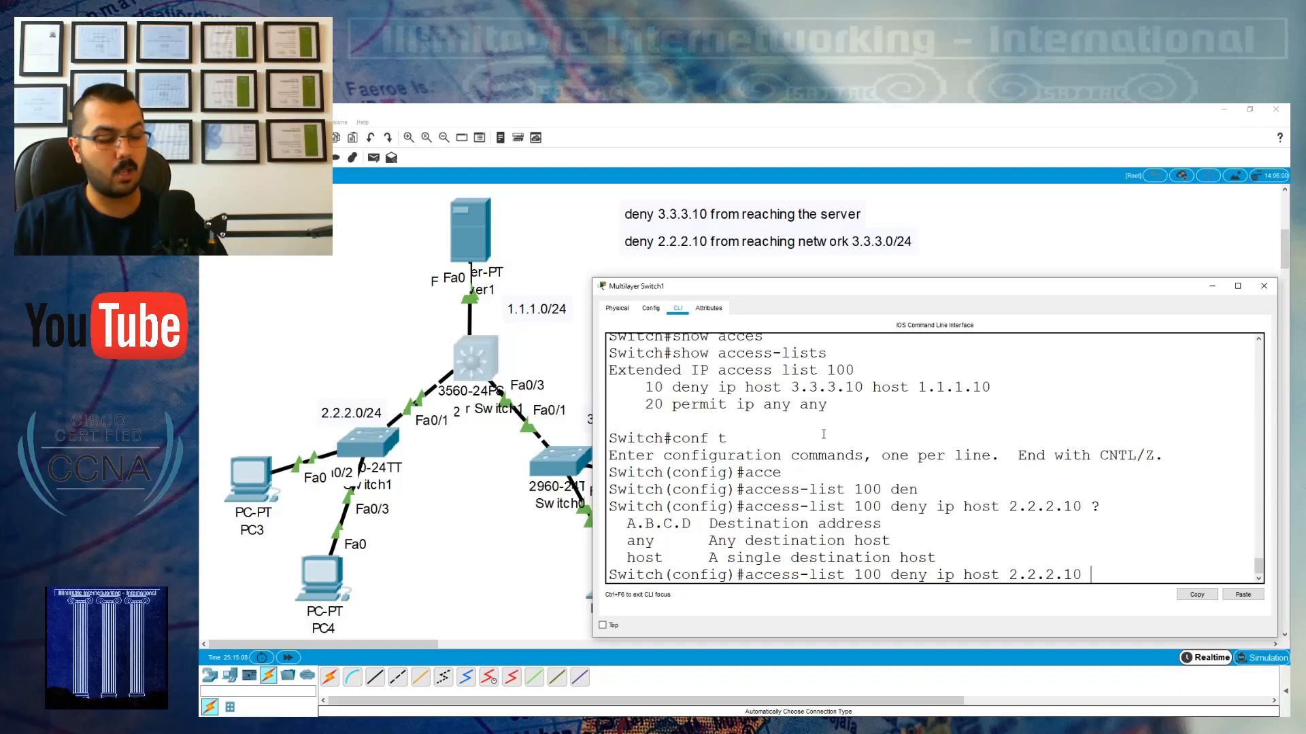
- Complete the deny entry with destination network 3.3.3.0 and wildcard mask 0.0.0.255, checking the syntax help for the mask
type("3.3")
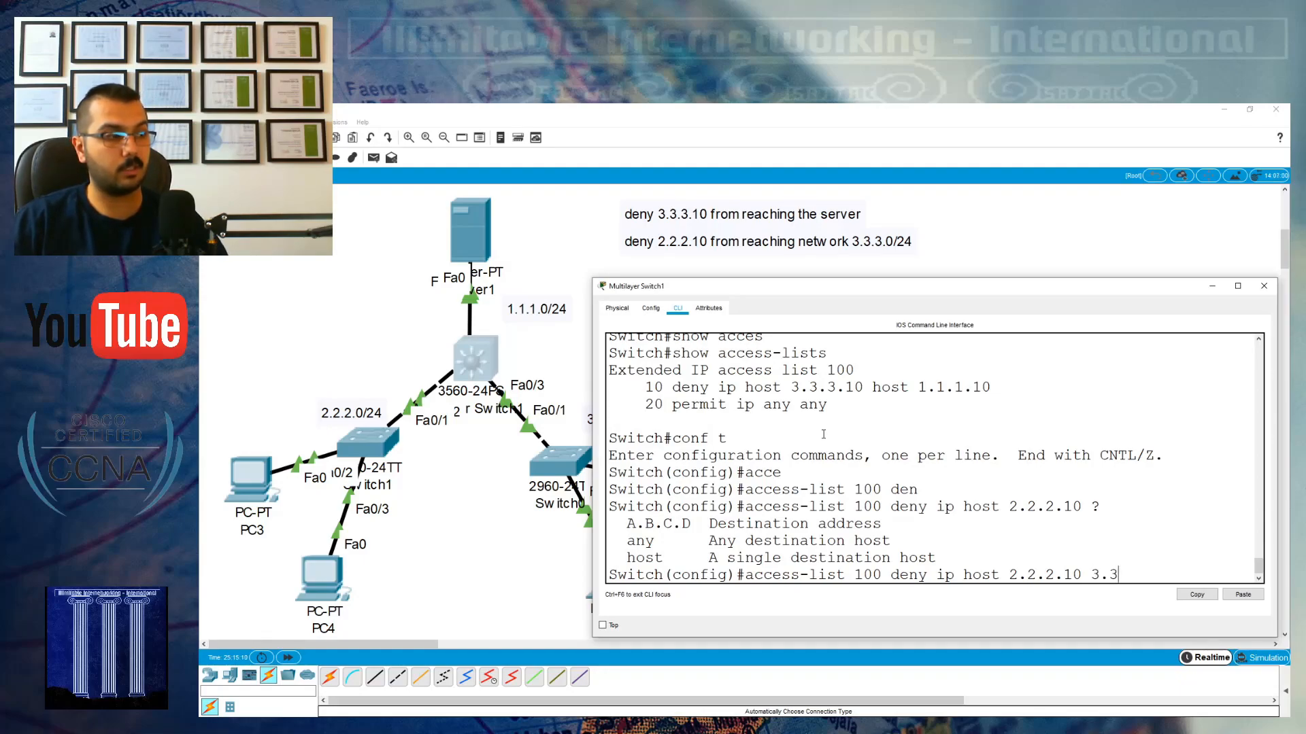
type(".3.0/")
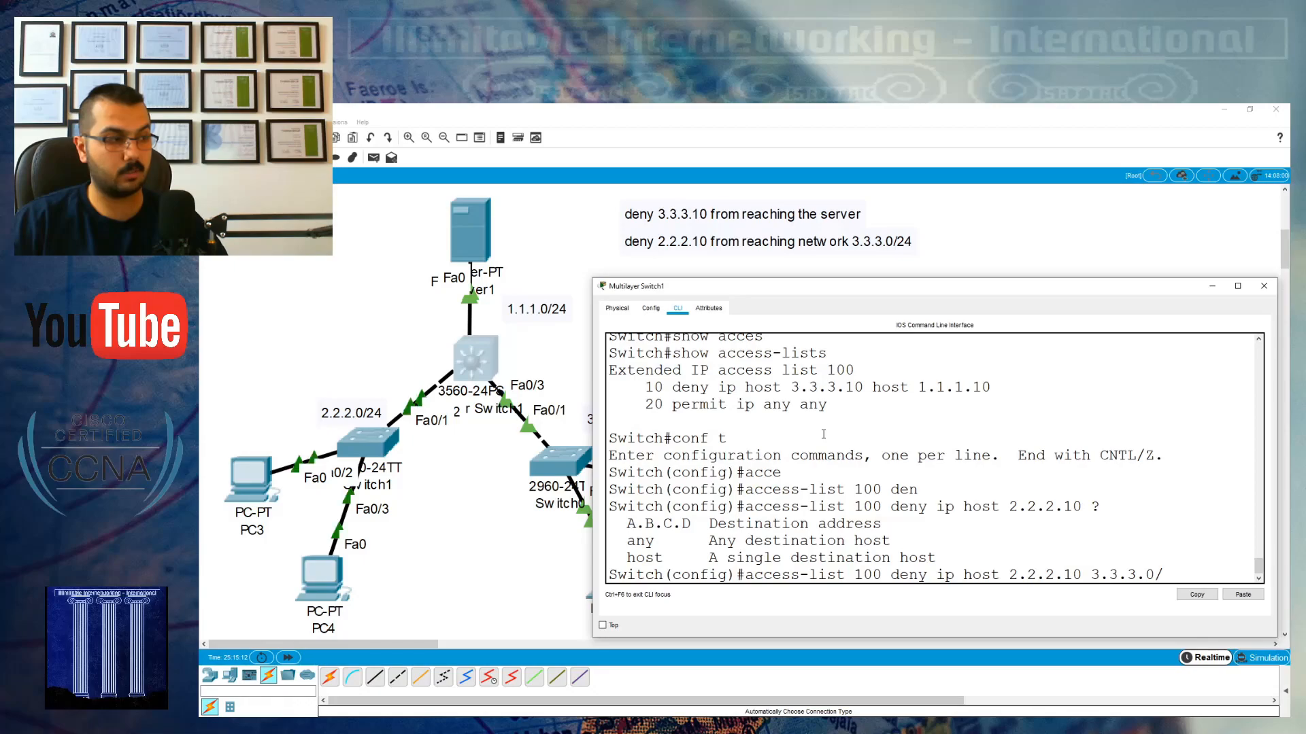
key("BackSpace")
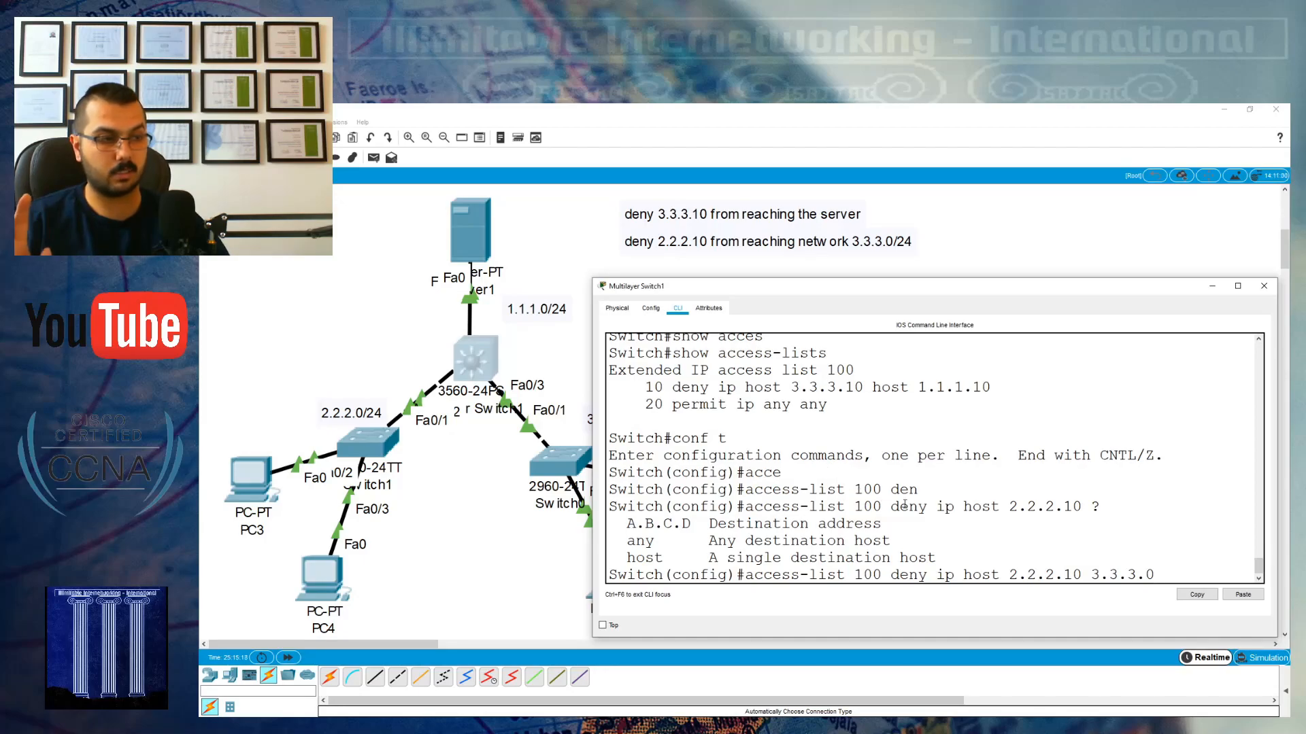
type("?")
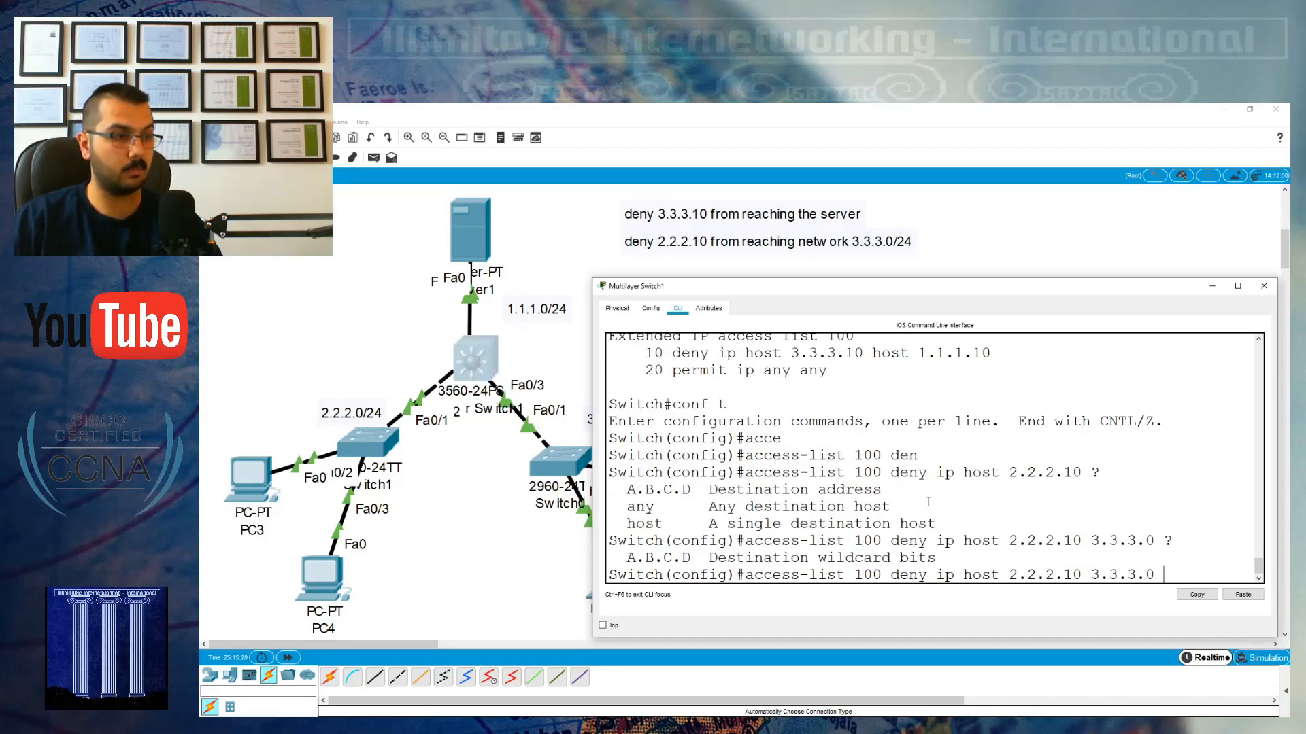
type("0.")
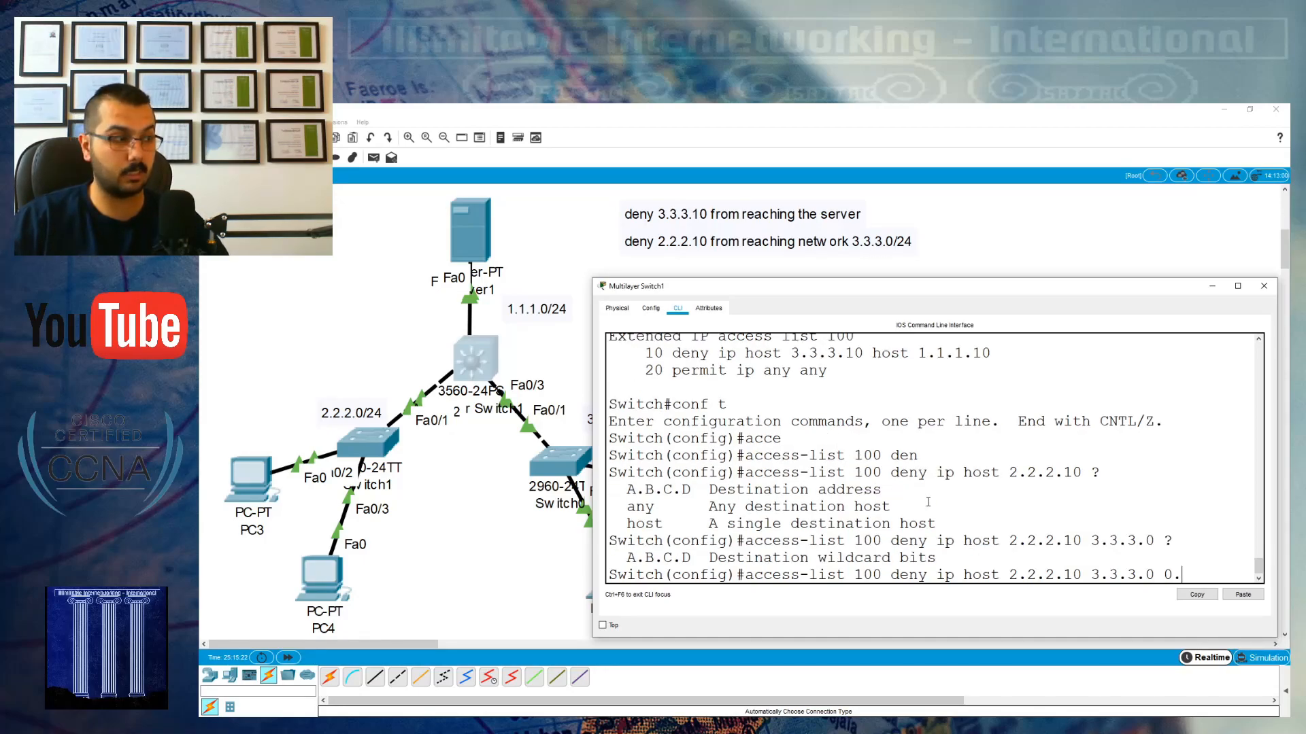
type("0.0.255")
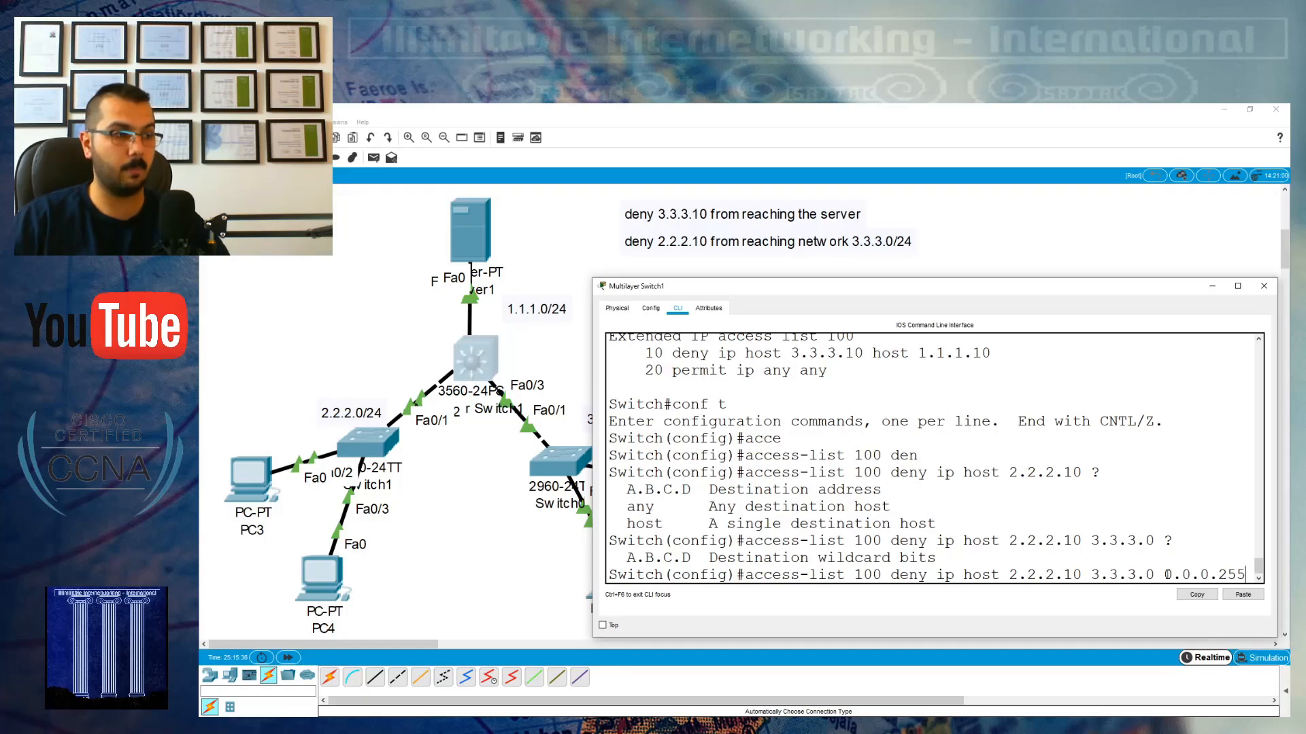
key("Return")
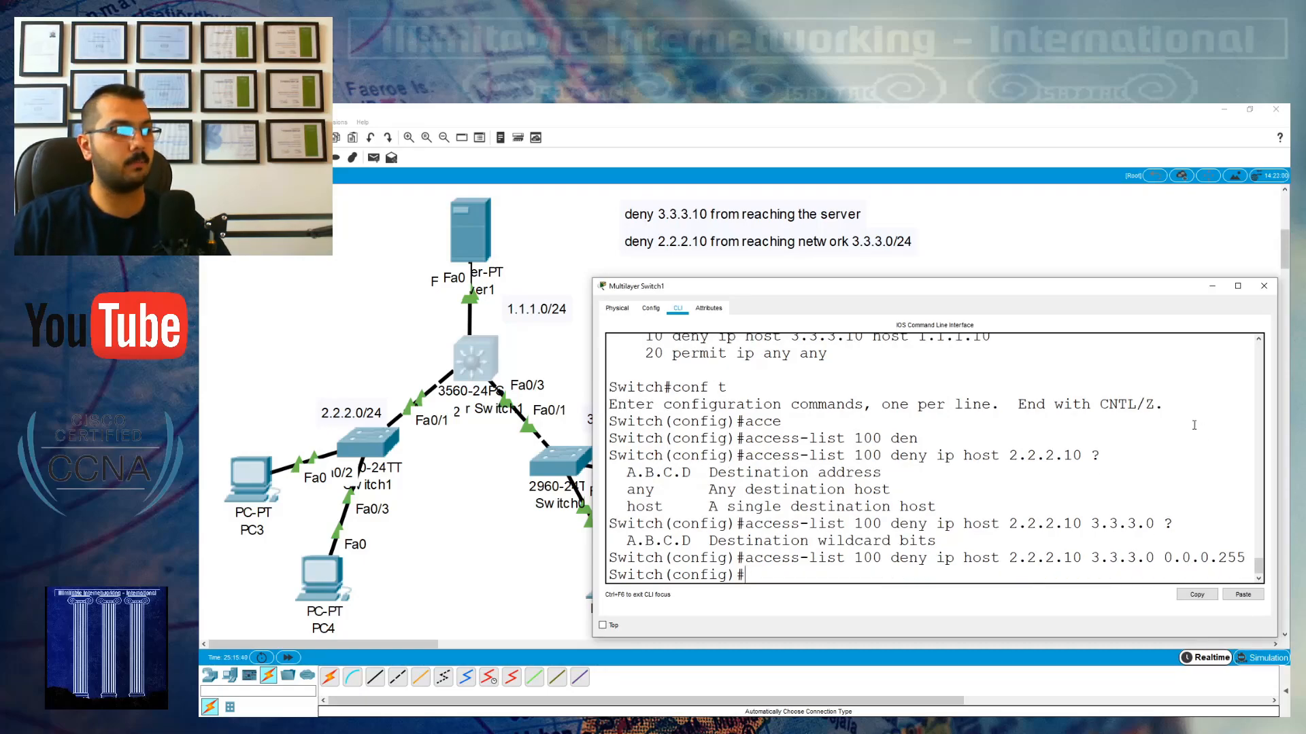
- Shift Switch1 slightly in the topology to uncover its uplink's port label, and reopen Multilayer Switch1's command line
left_click(1210, 292)
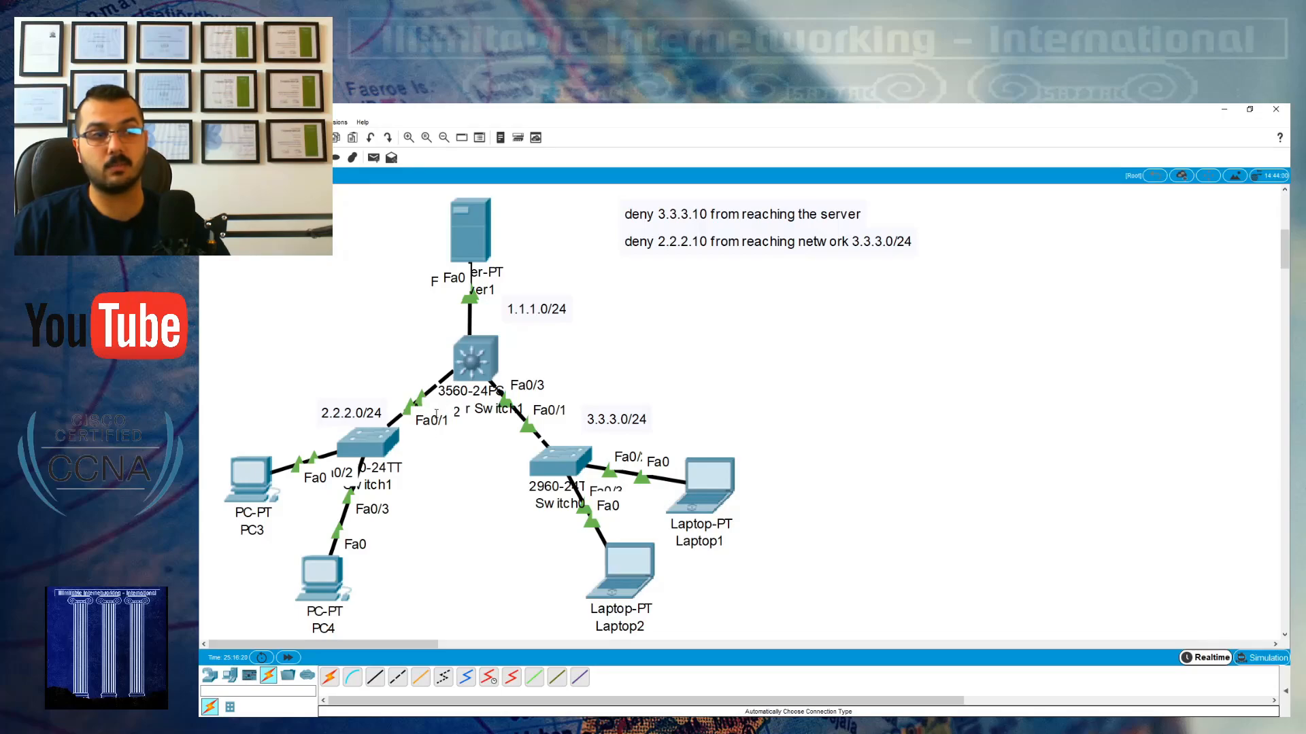
left_click_drag(382, 449, 378, 453)
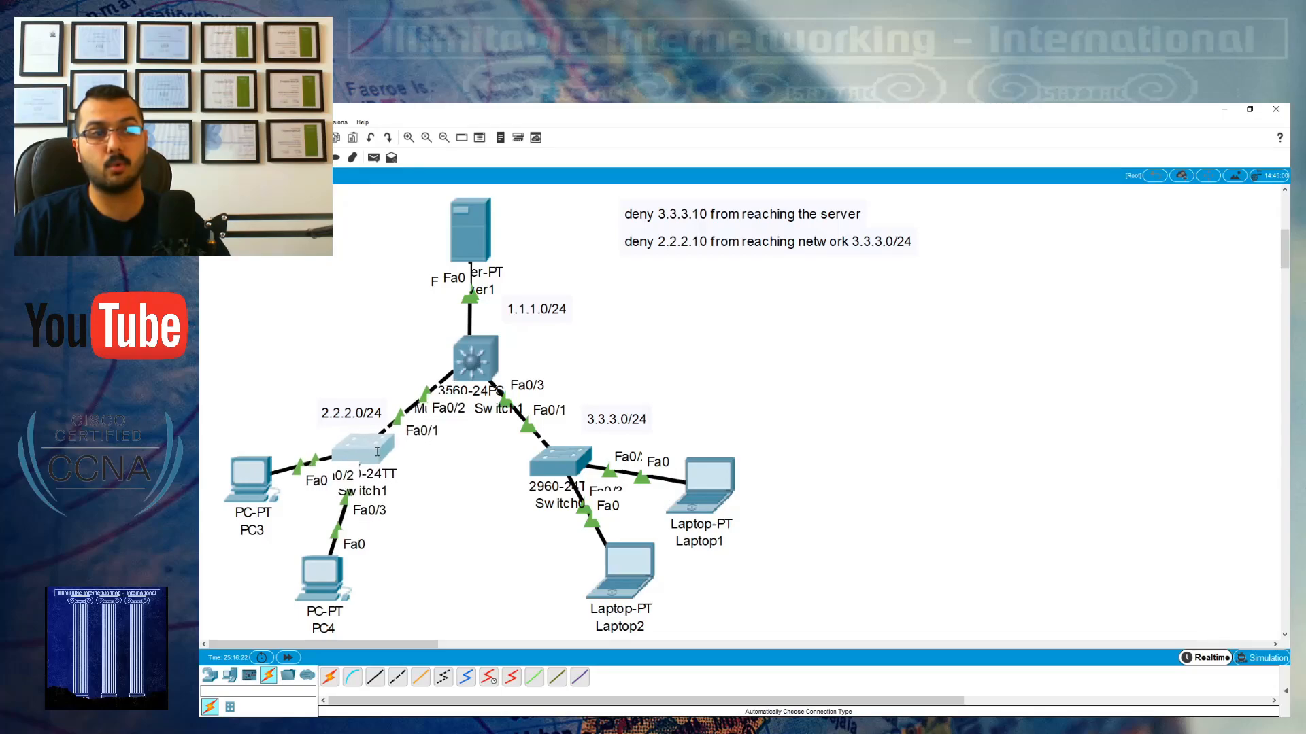
left_click(485, 356)
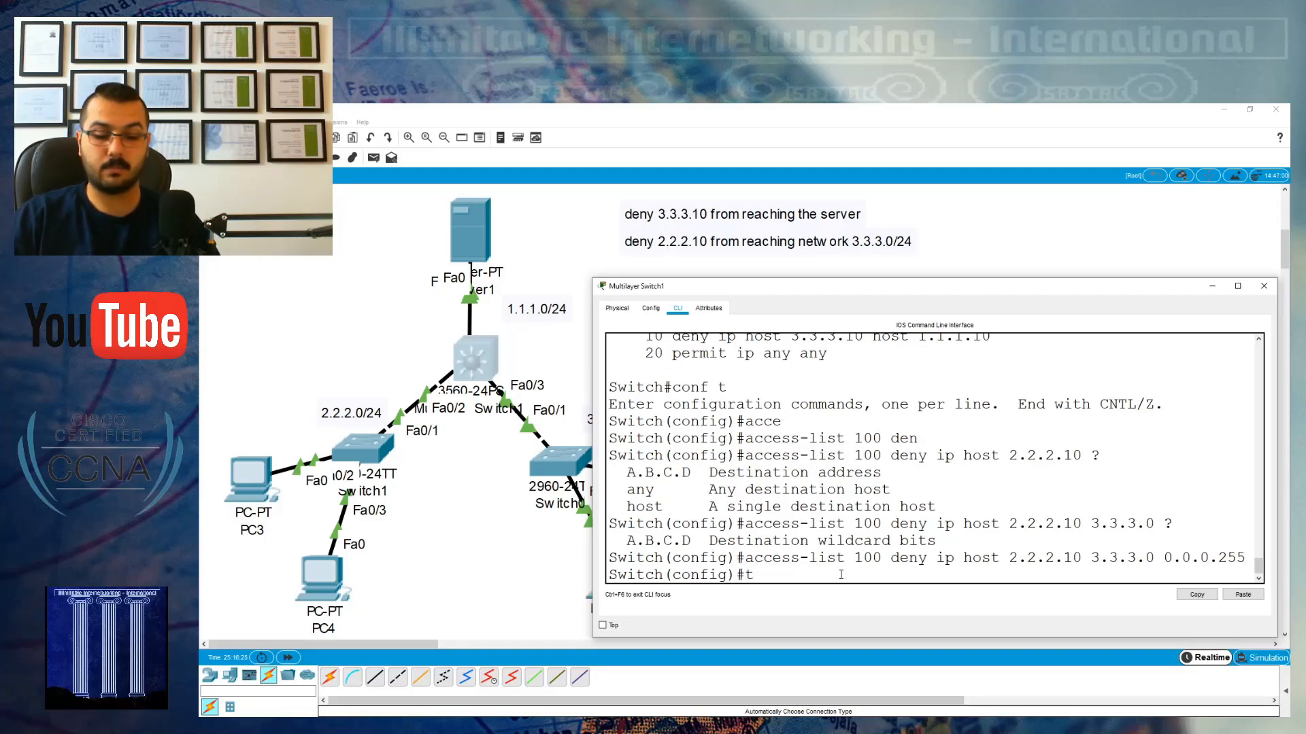
- Apply access list 100 inbound on interface FastEthernet 0/2 and exit configuration mode
type("inm")
key("BackSpace")
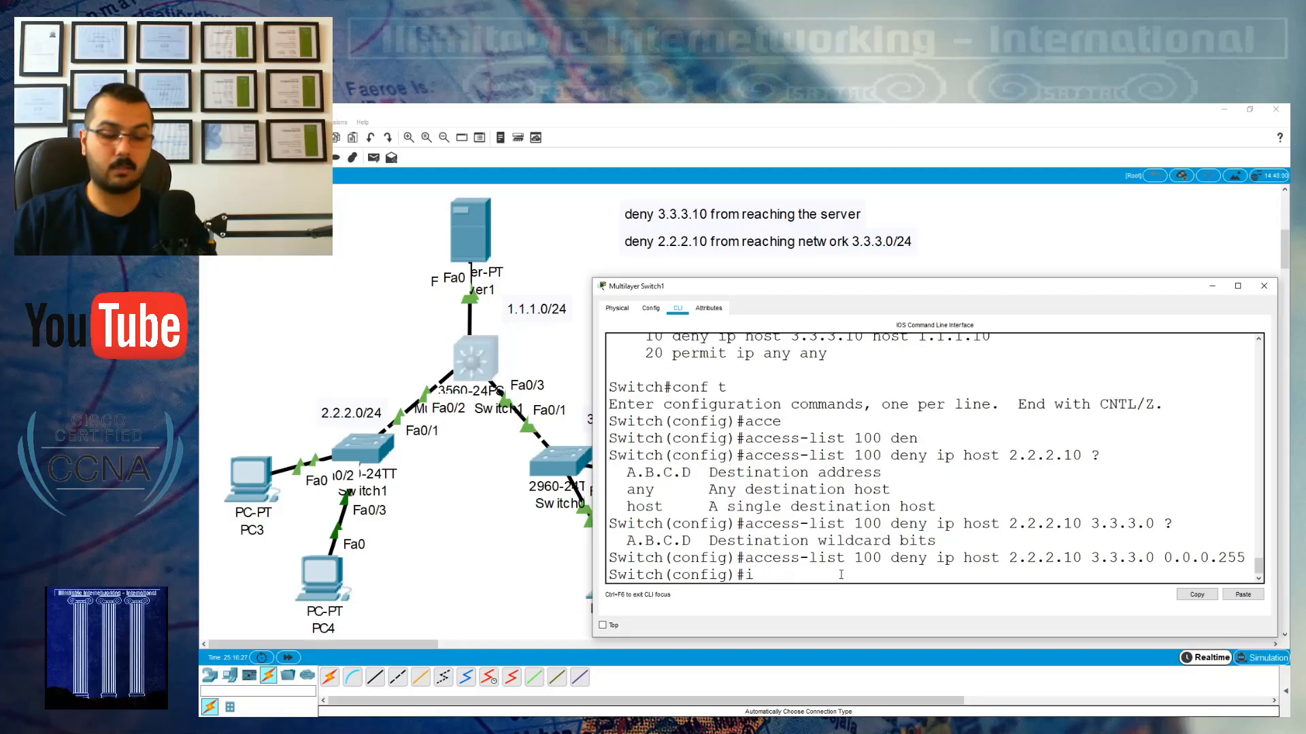
type("t fa 0/2")
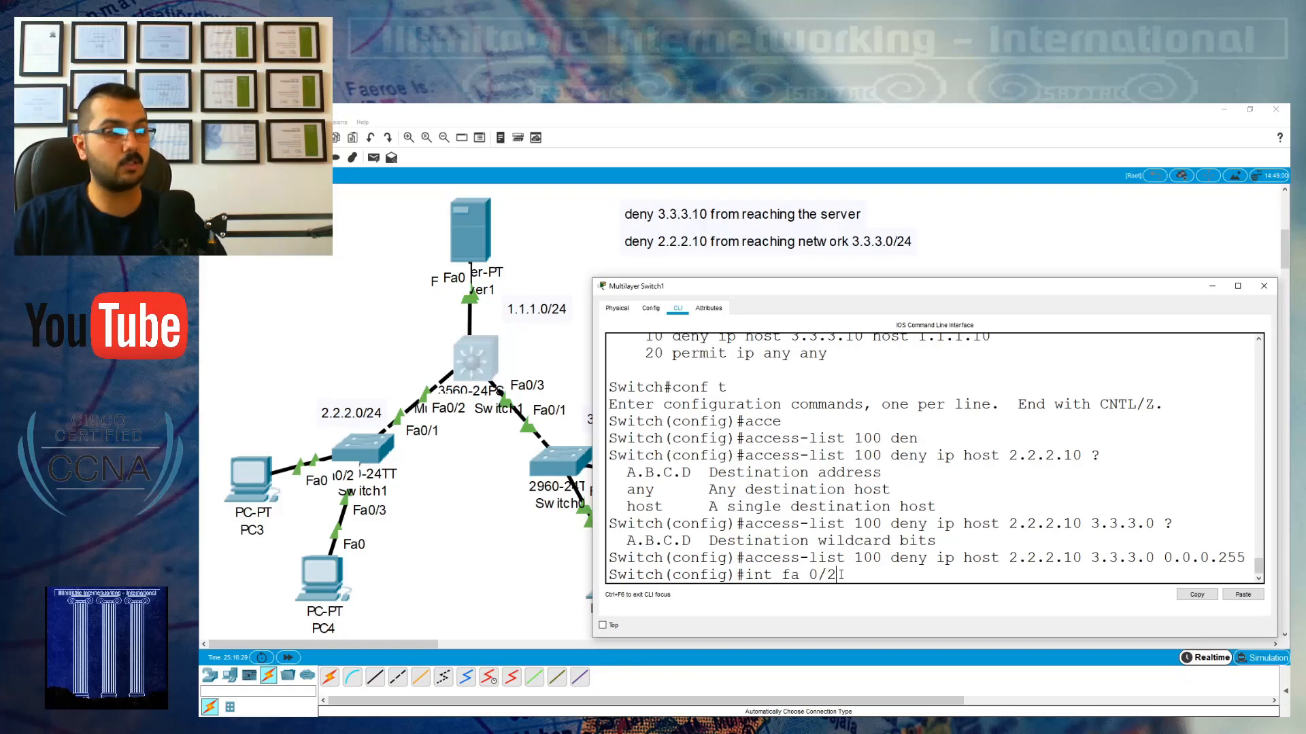
key("Return")
type("ip acce")
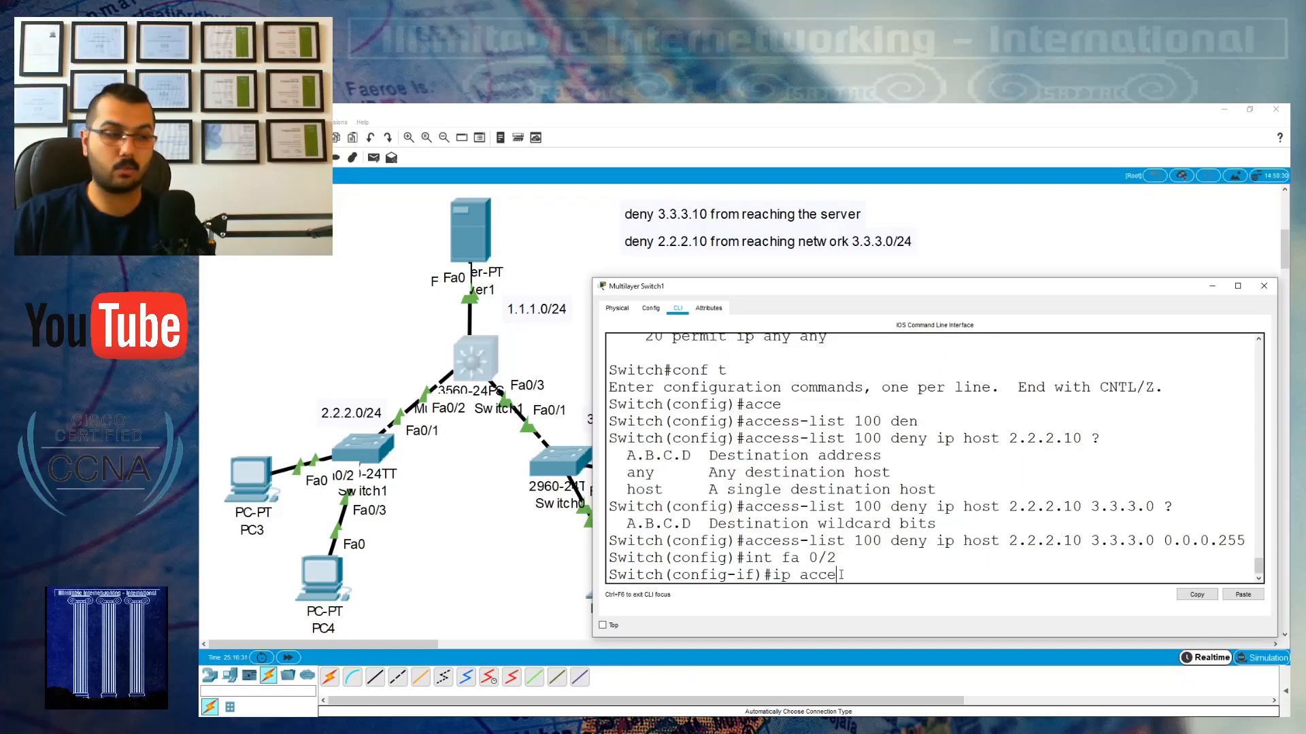
key("Tab")
type("100 in")
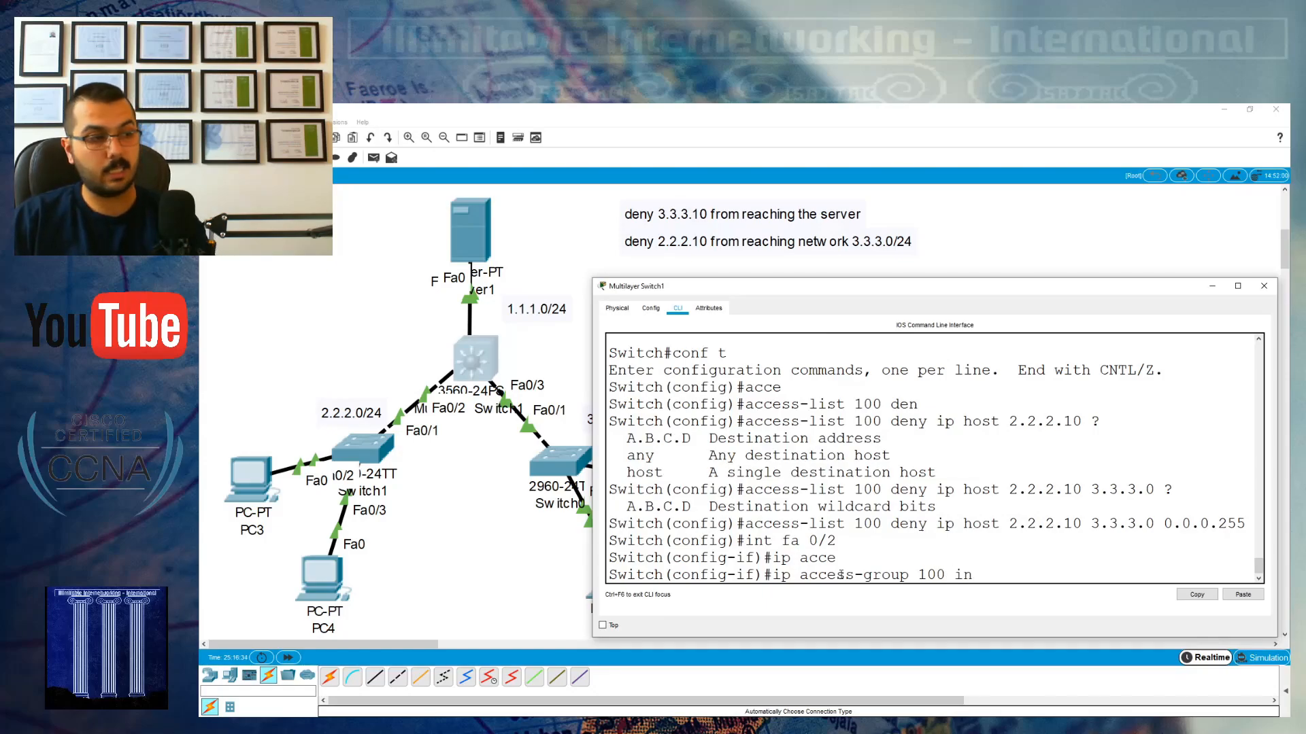
key("Return")
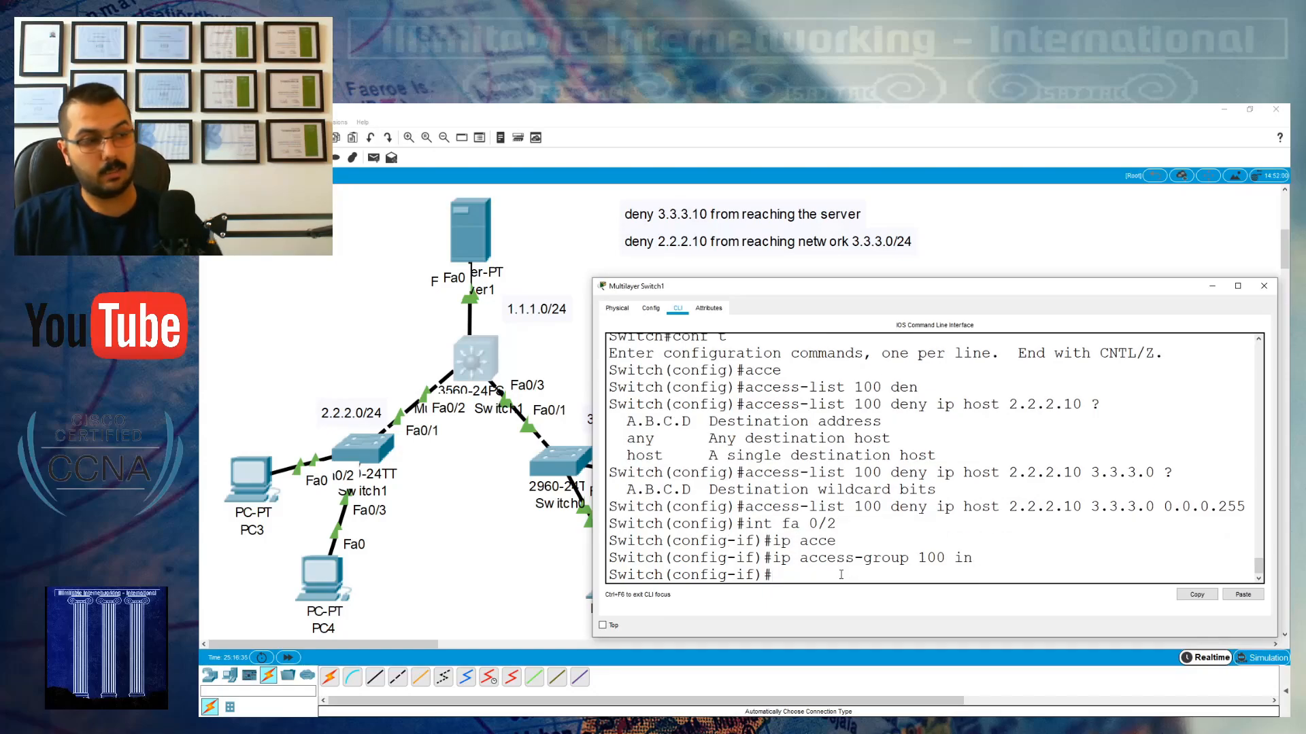
type("end")
key("Return")
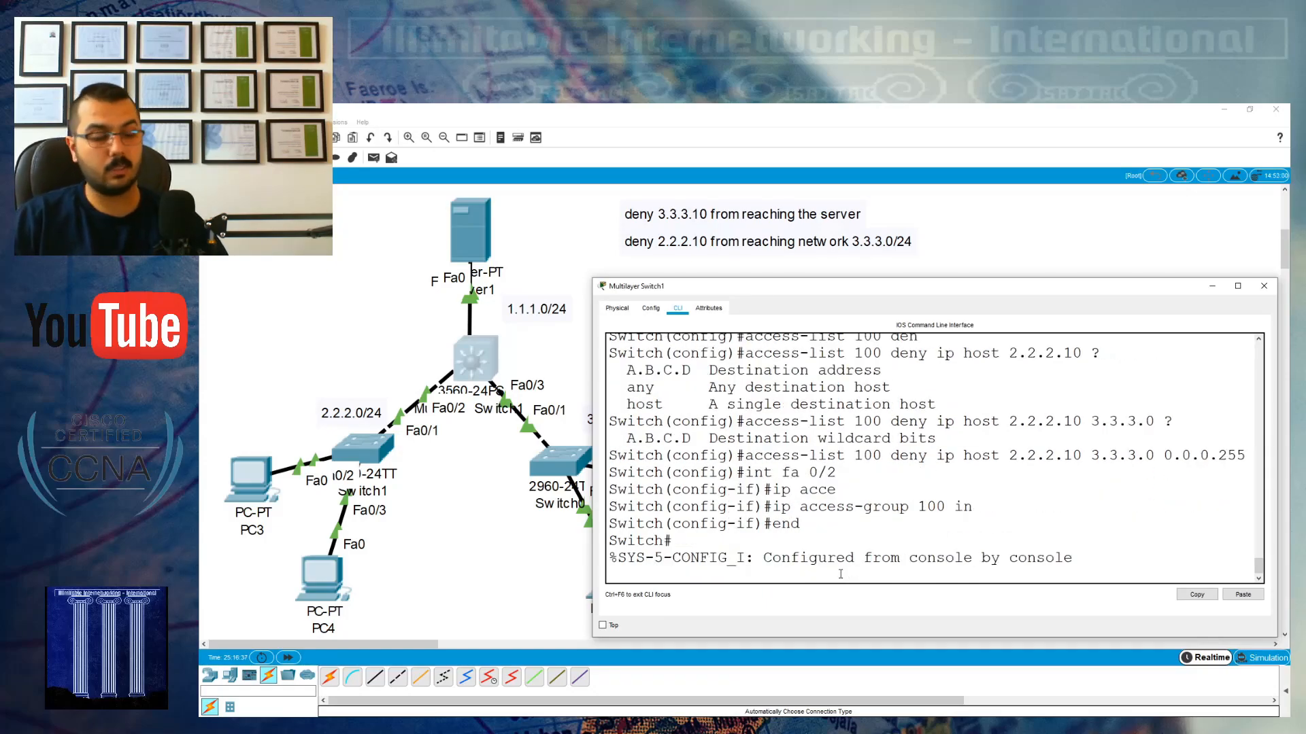
- Open PC3's command prompt and ping 2.2.2.11, stopping the ping early
left_click(476, 566)
left_click(250, 480)
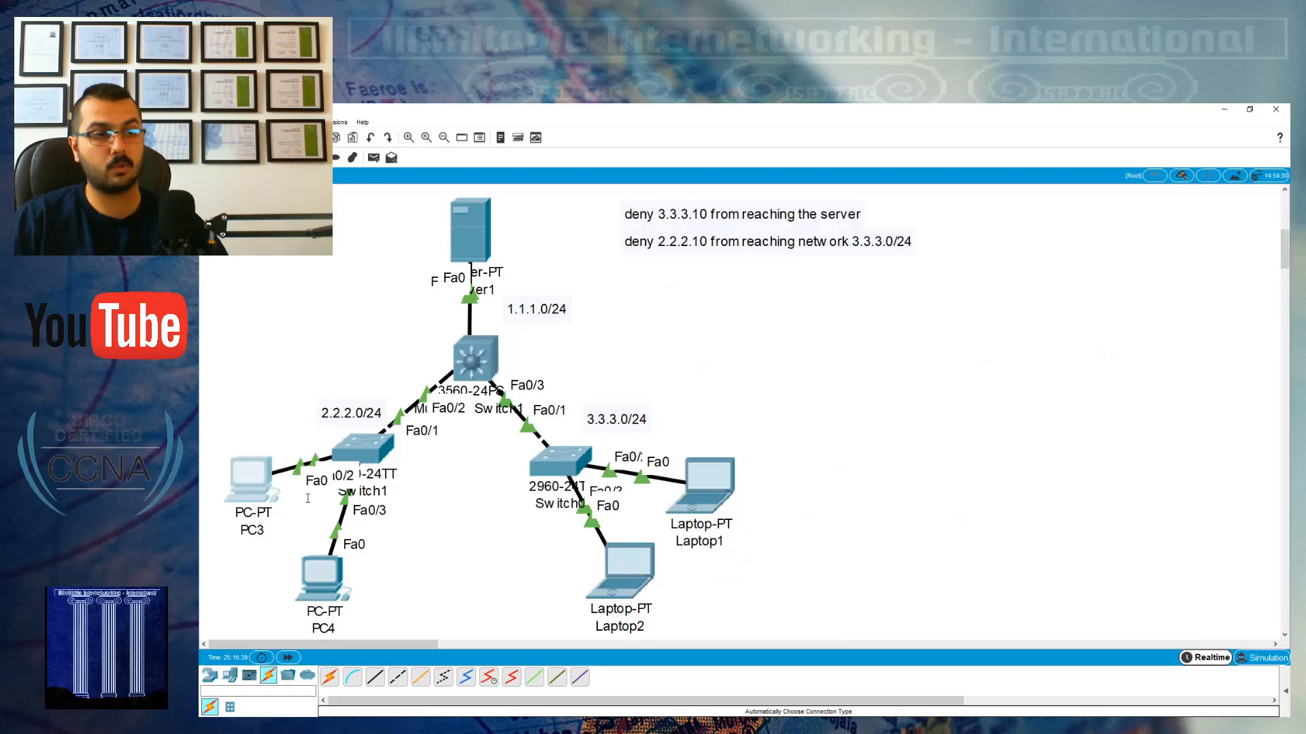
left_click_drag(748, 202, 1008, 221)
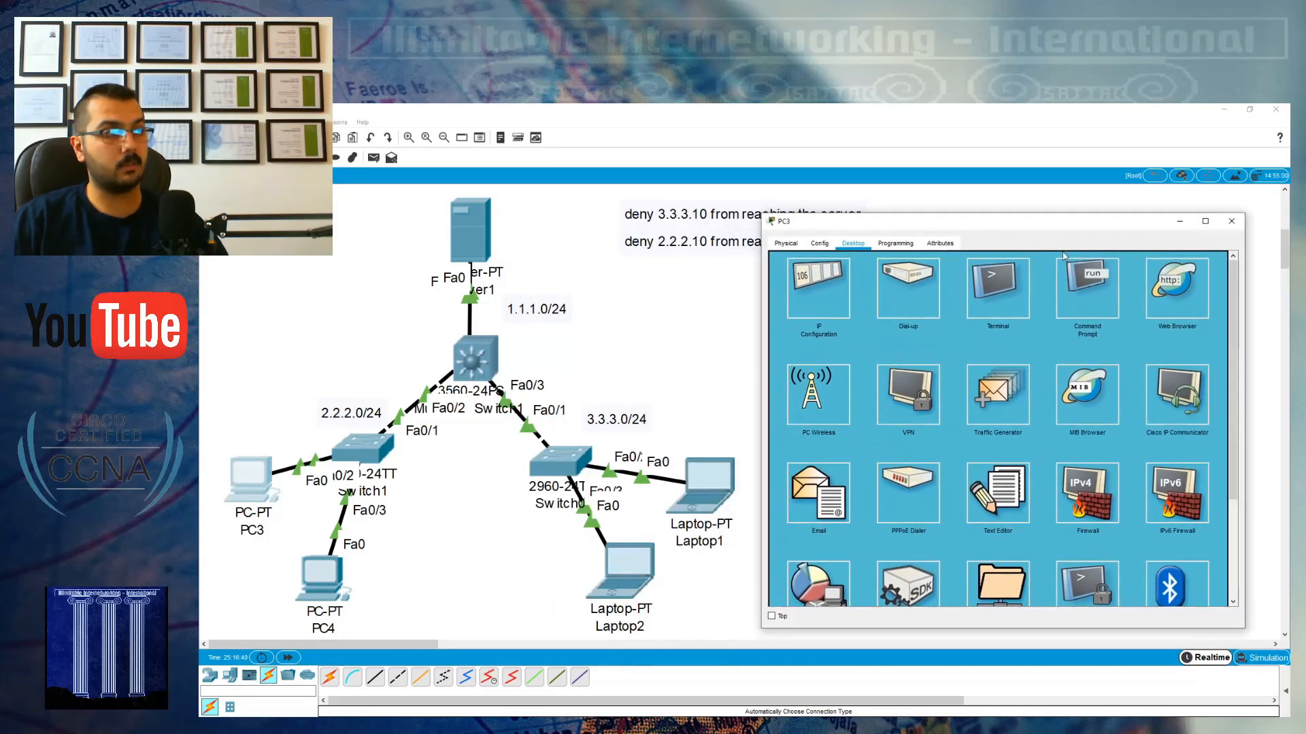
left_click(1095, 287)
type("pin")
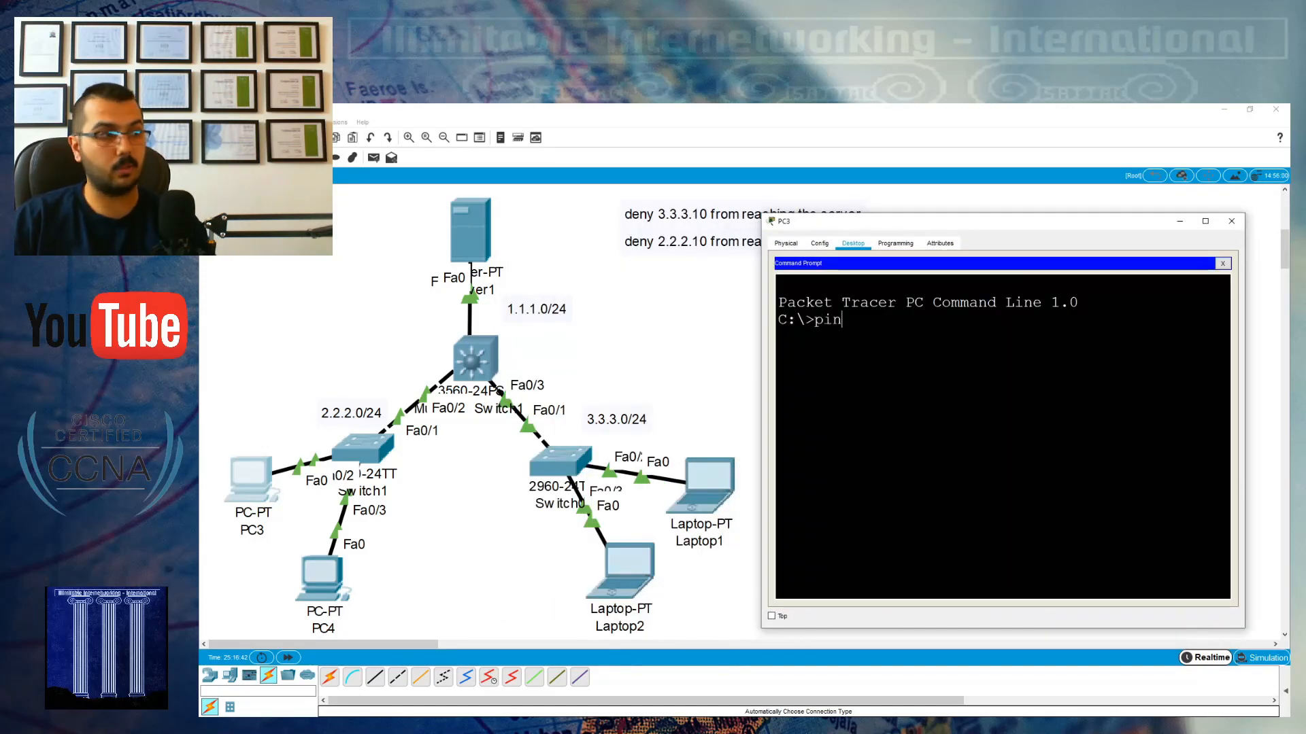
type("g 2.2.2.11")
key("Return")
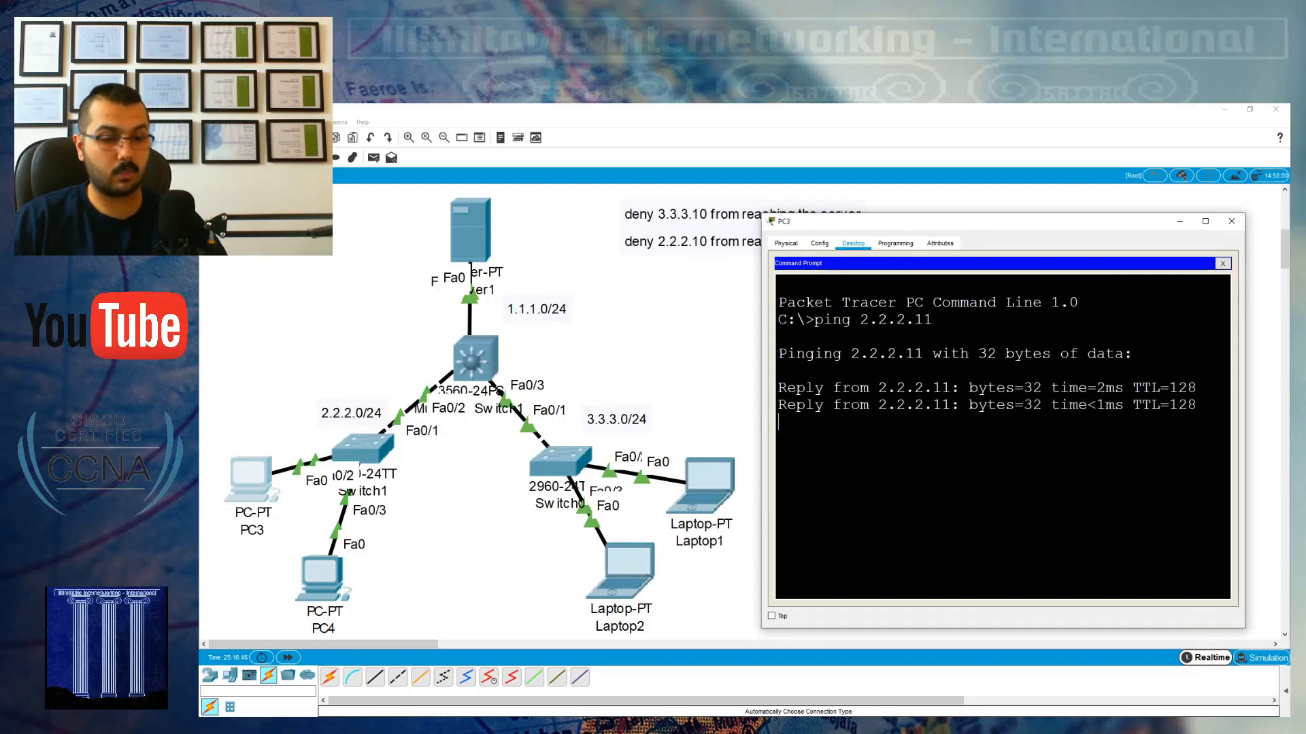
key("ctrl+c")
- Ping 3.3.3.10 from PC3 to test the deny rule against network 3.3.3.0/24
key("Up")
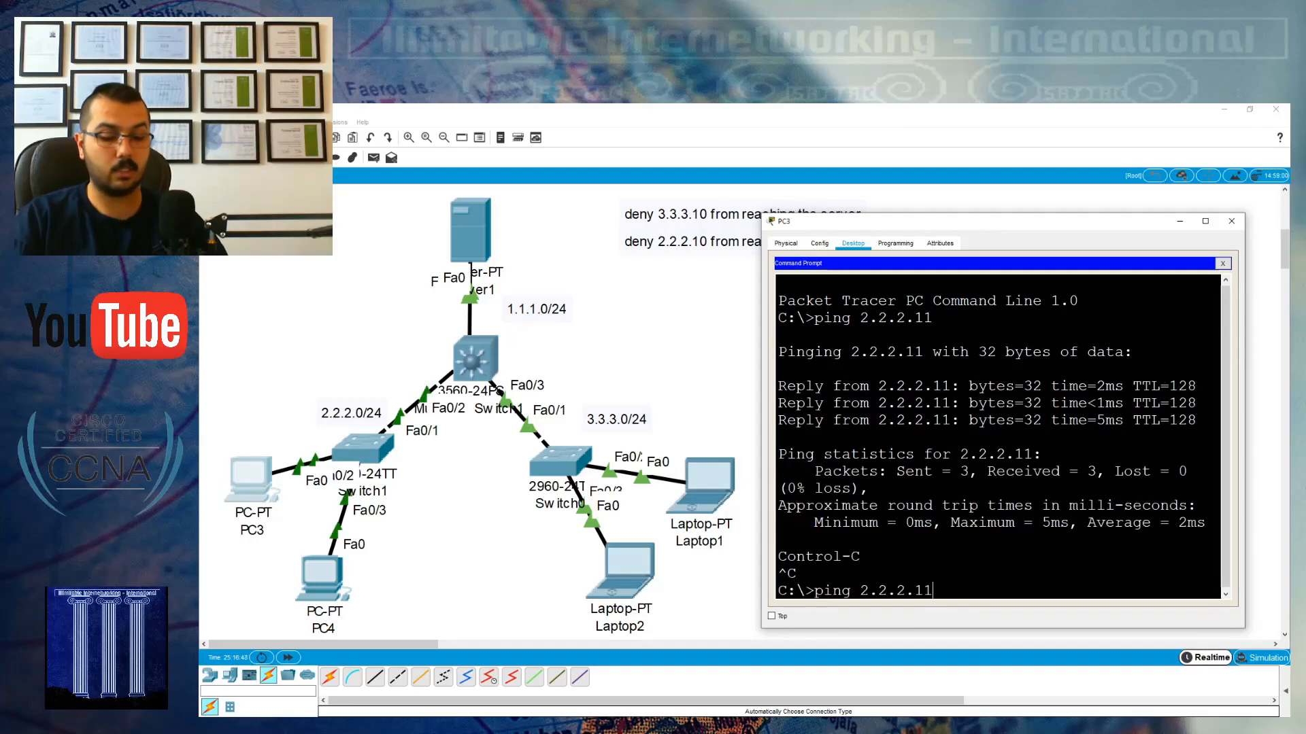
key("BackSpace")
key("BackSpace")
key("BackSpace")
key("BackSpace")
key("BackSpace")
key("BackSpace")
key("BackSpace")
key("BackSpace")
type("3")
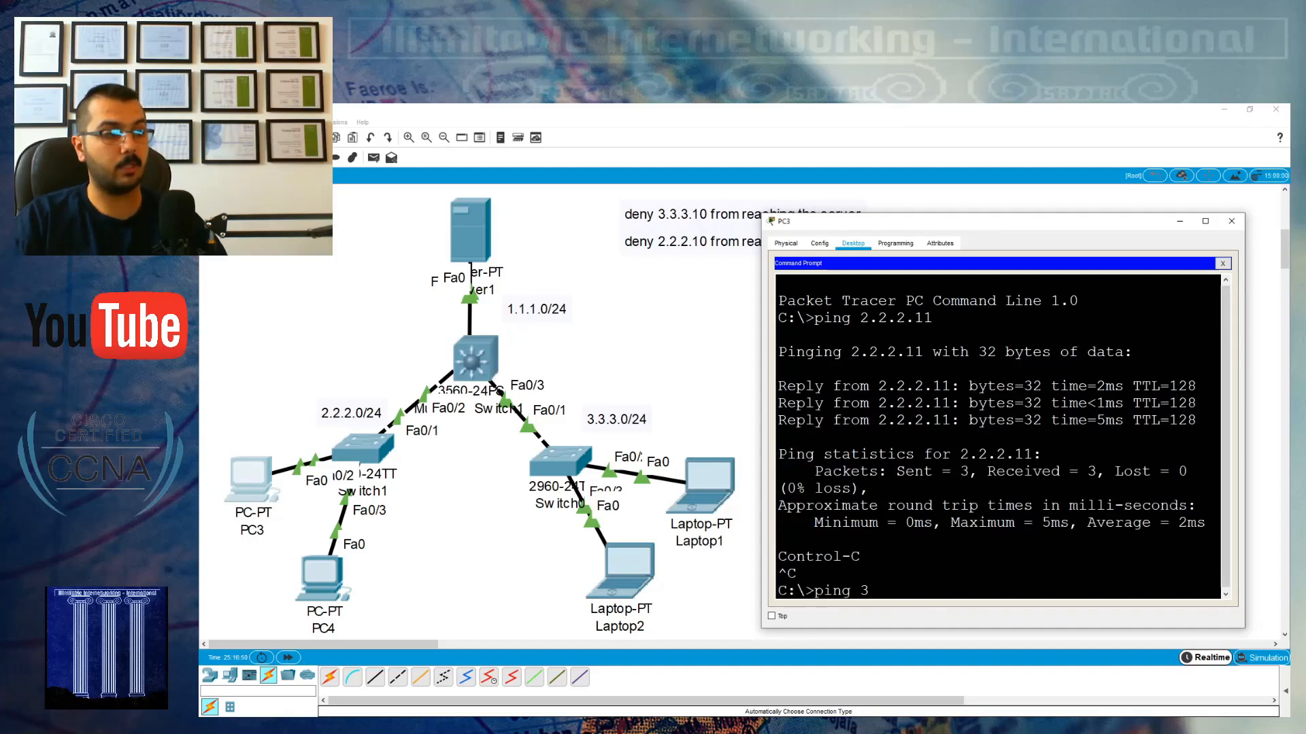
type(".3.3.10")
key("Return")
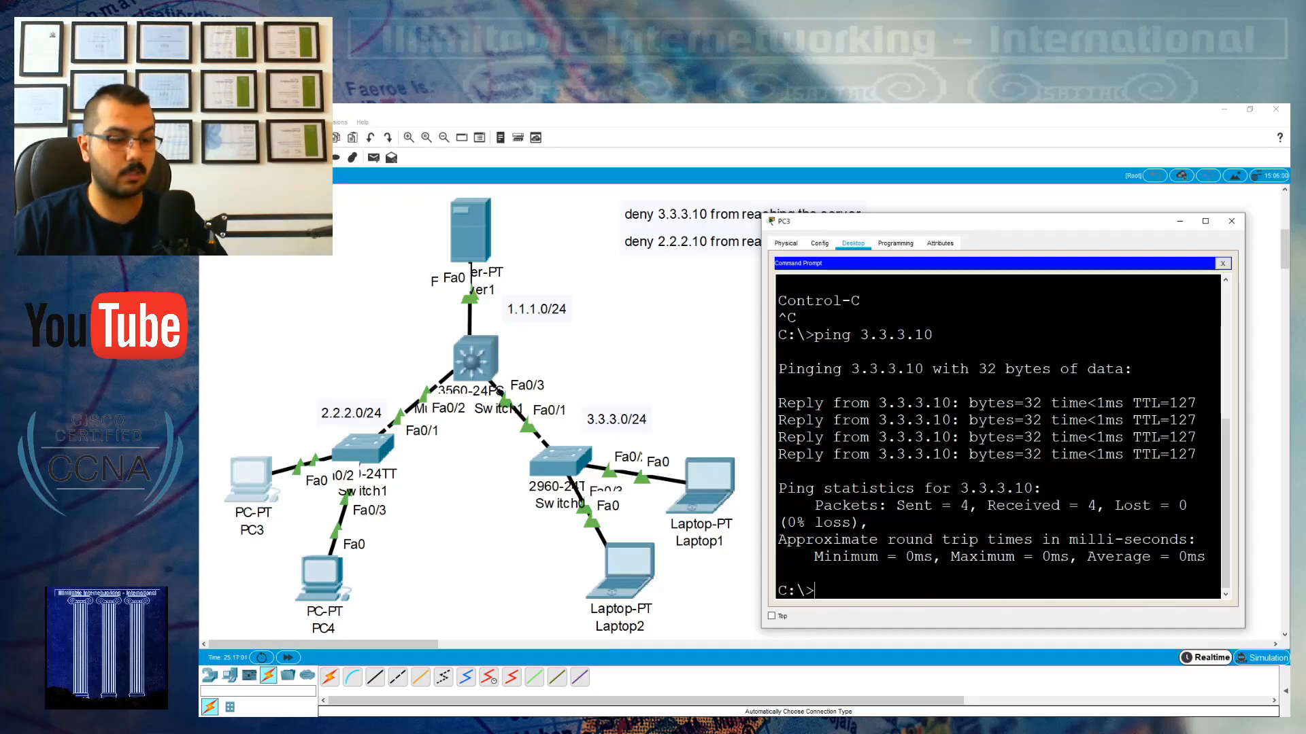
- Ping the other laptop address, 3.3.3.11, from PC3's command prompt
key("Up")
key("BackSpace")
type("11")
key("Return")
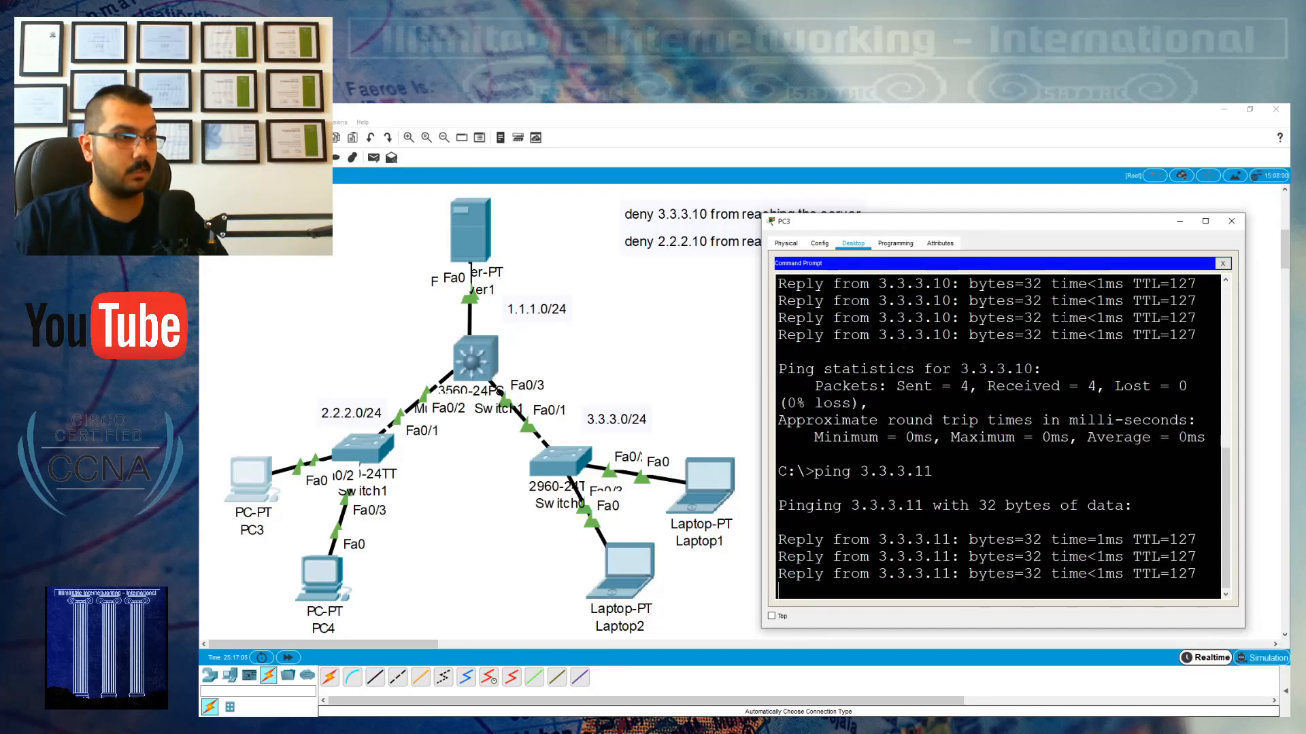
- Ping the server at 1.1.1.10 from PC3's command prompt
key("Up")
key("BackSpace")
key("BackSpace")
key("BackSpace")
key("BackSpace")
key("BackSpace")
key("BackSpace")
key("BackSpace")
key("BackSpace")
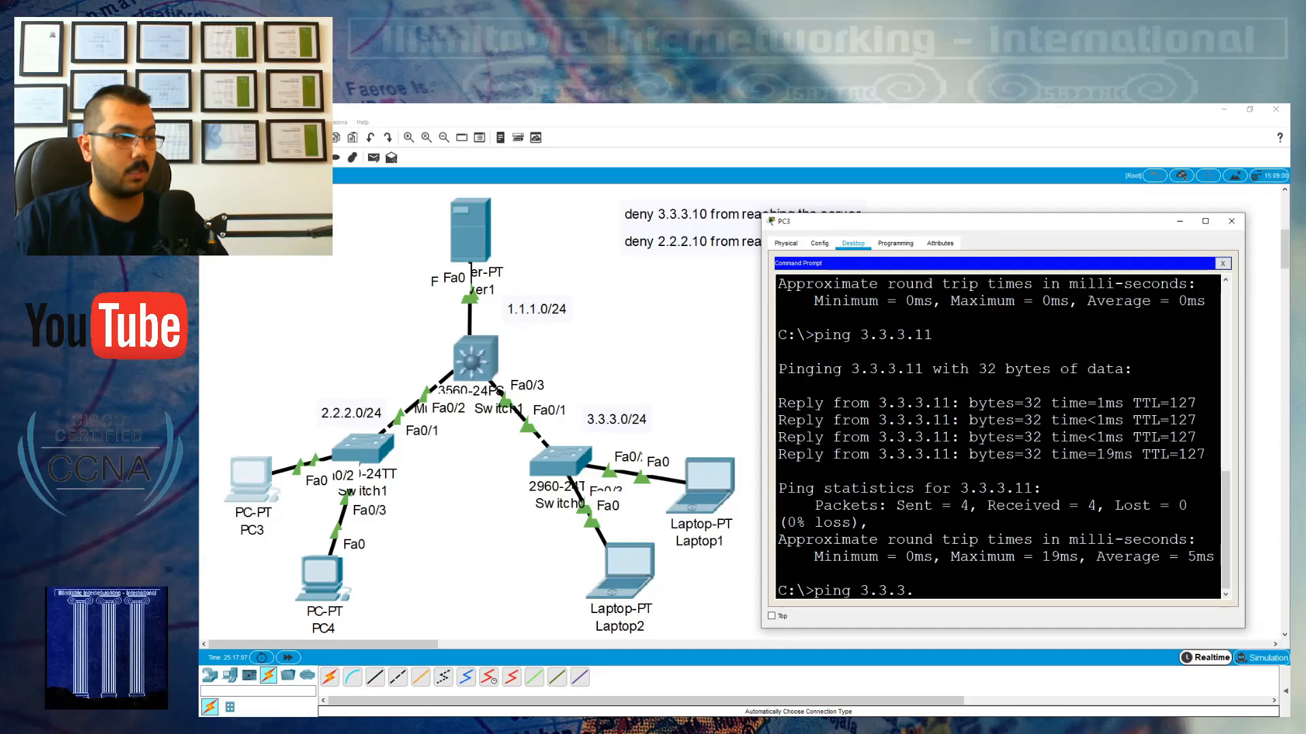
type("1.1.1.10")
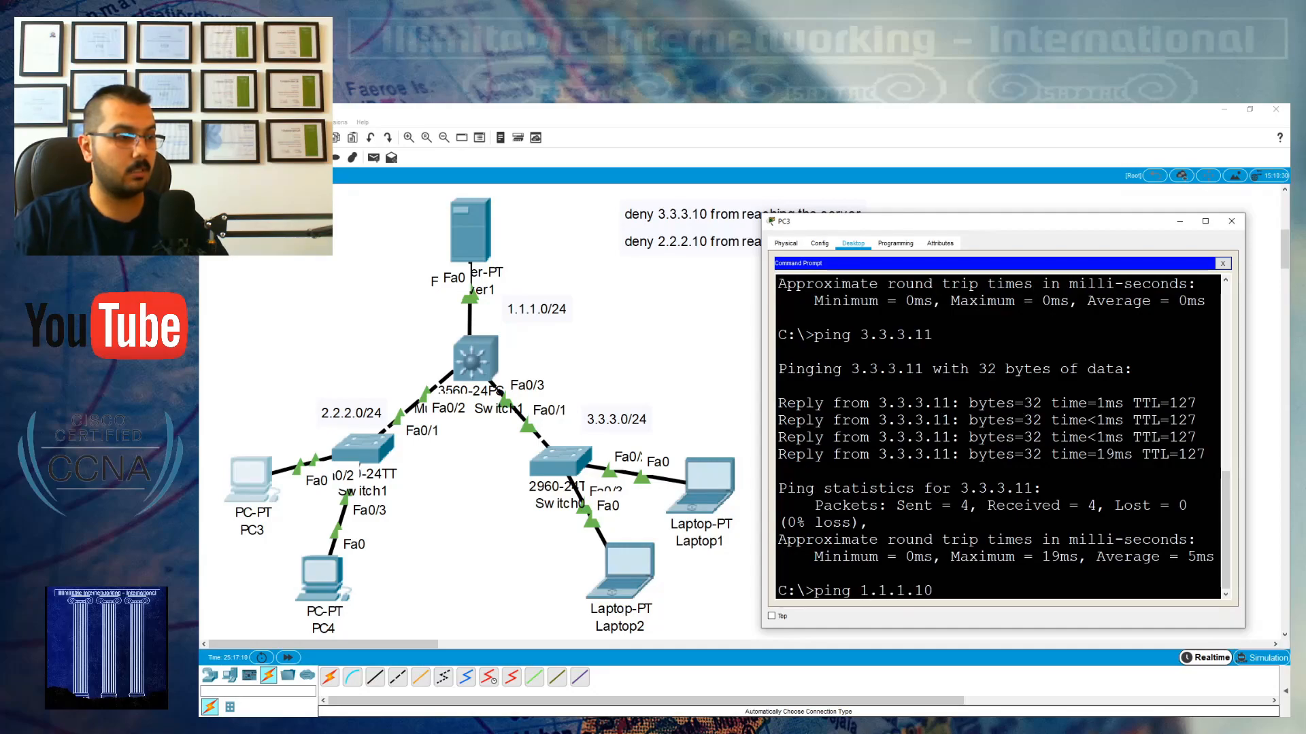
key("Return")
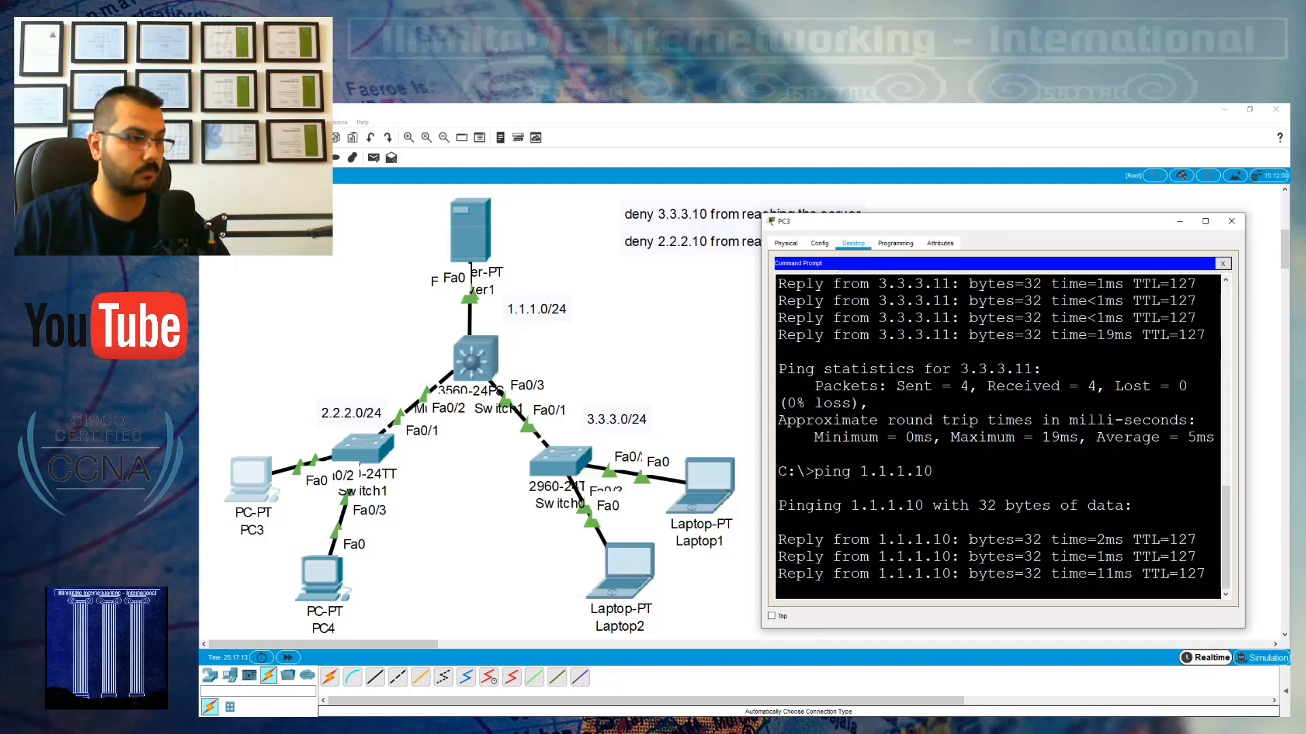
- Reopen Multilayer Switch1's command line and list its configured access lists with show access-lists
left_click(469, 349)
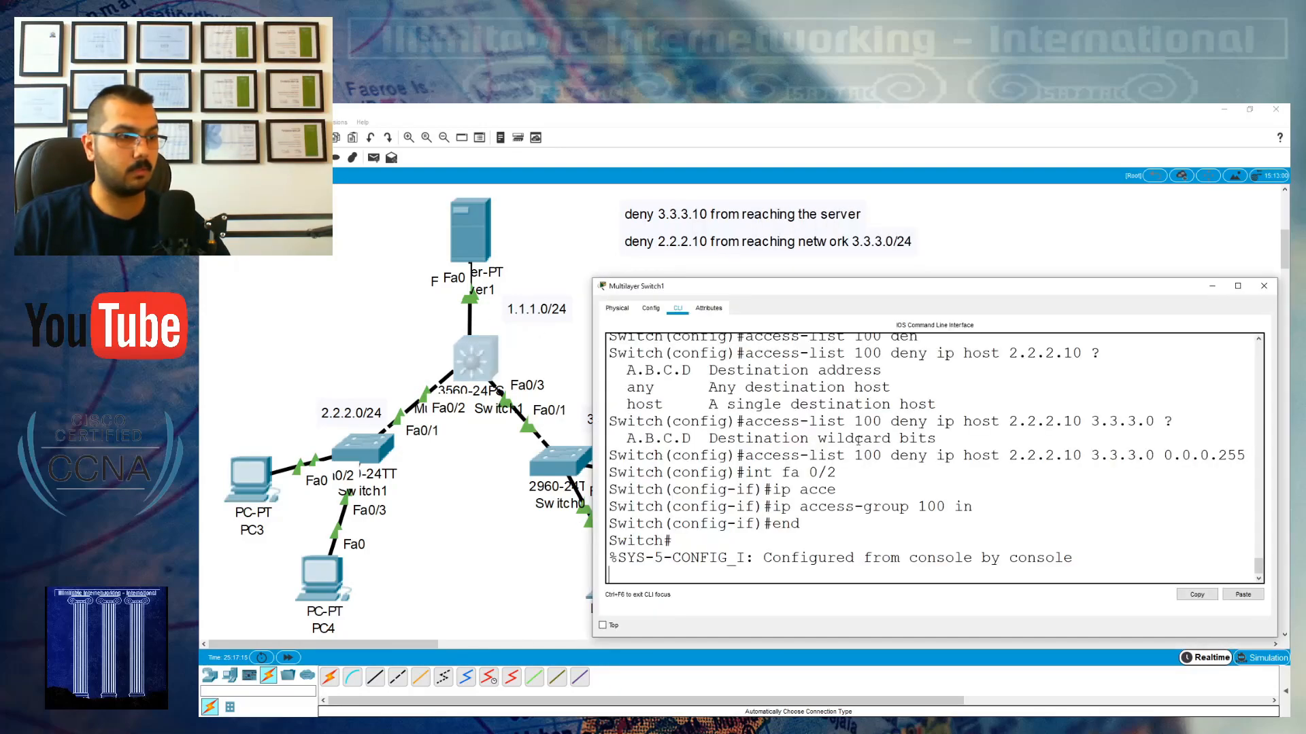
key("Return")
type("show")
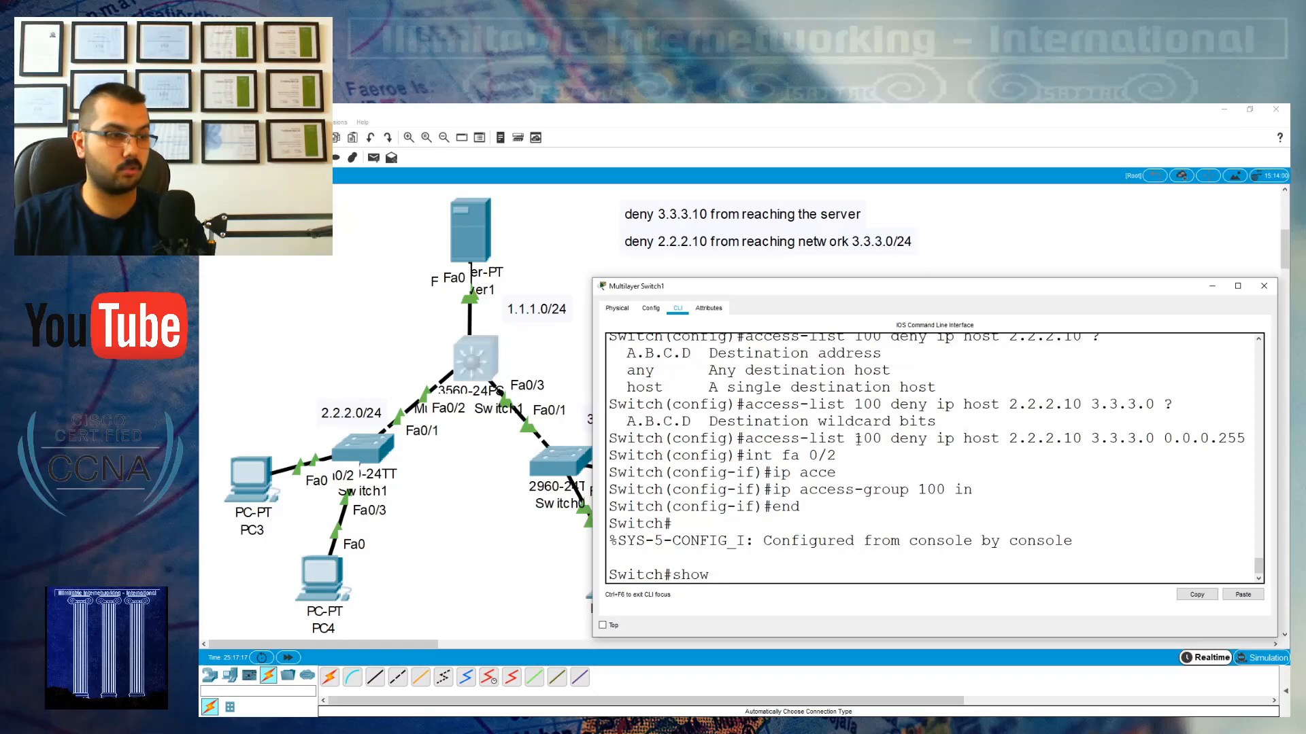
type(" acees")
key("Tab")
key("BackSpace")
key("BackSpace")
key("BackSpace")
type("c")
key("Tab")
key("Return")
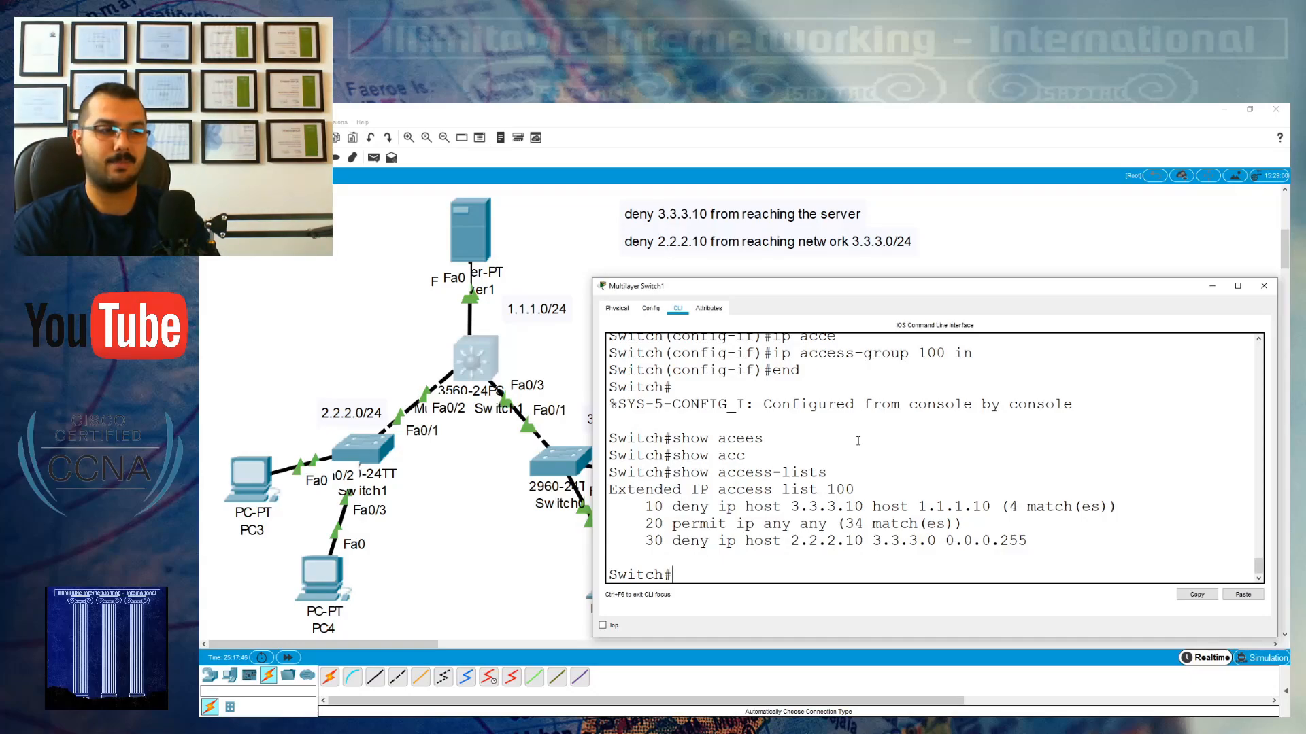
type("conf t")
key("Return")
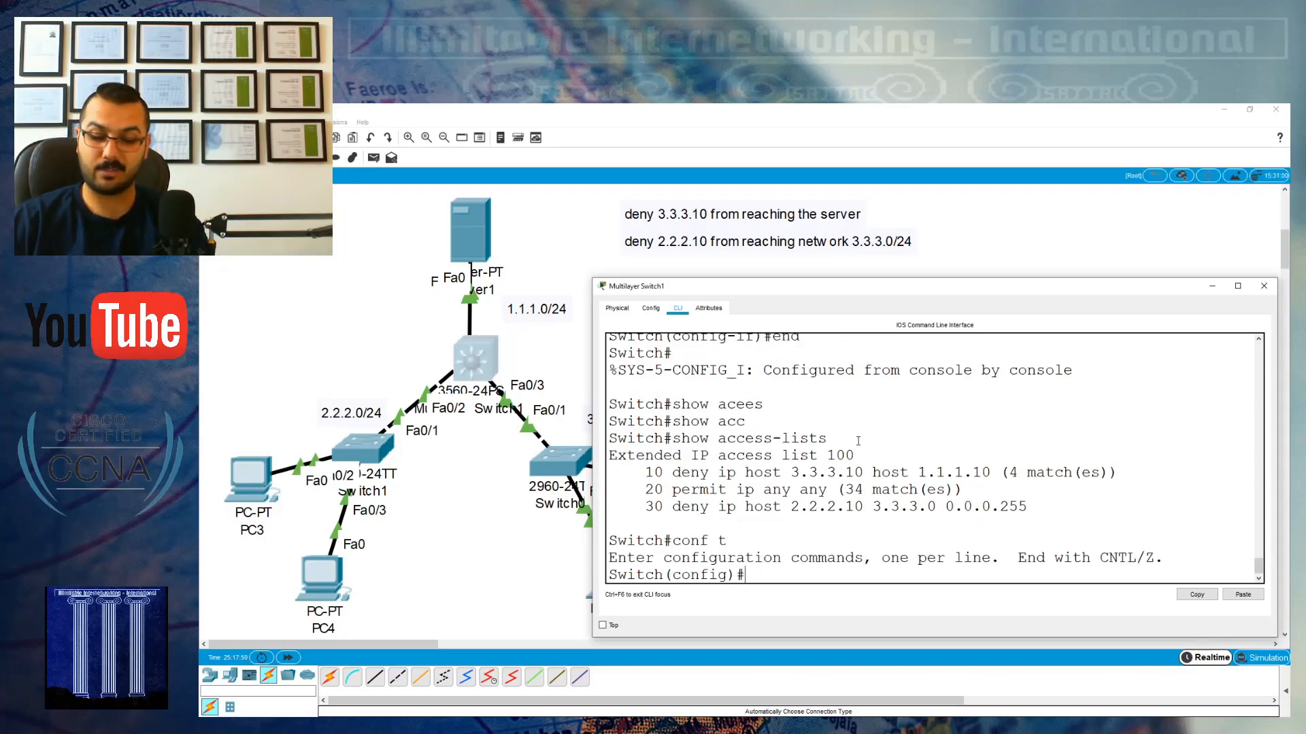
type("acces")
key("Tab")
key("BackSpace")
key("BackSpace")
key("BackSpace")
key("BackSpace")
key("BackSpace")
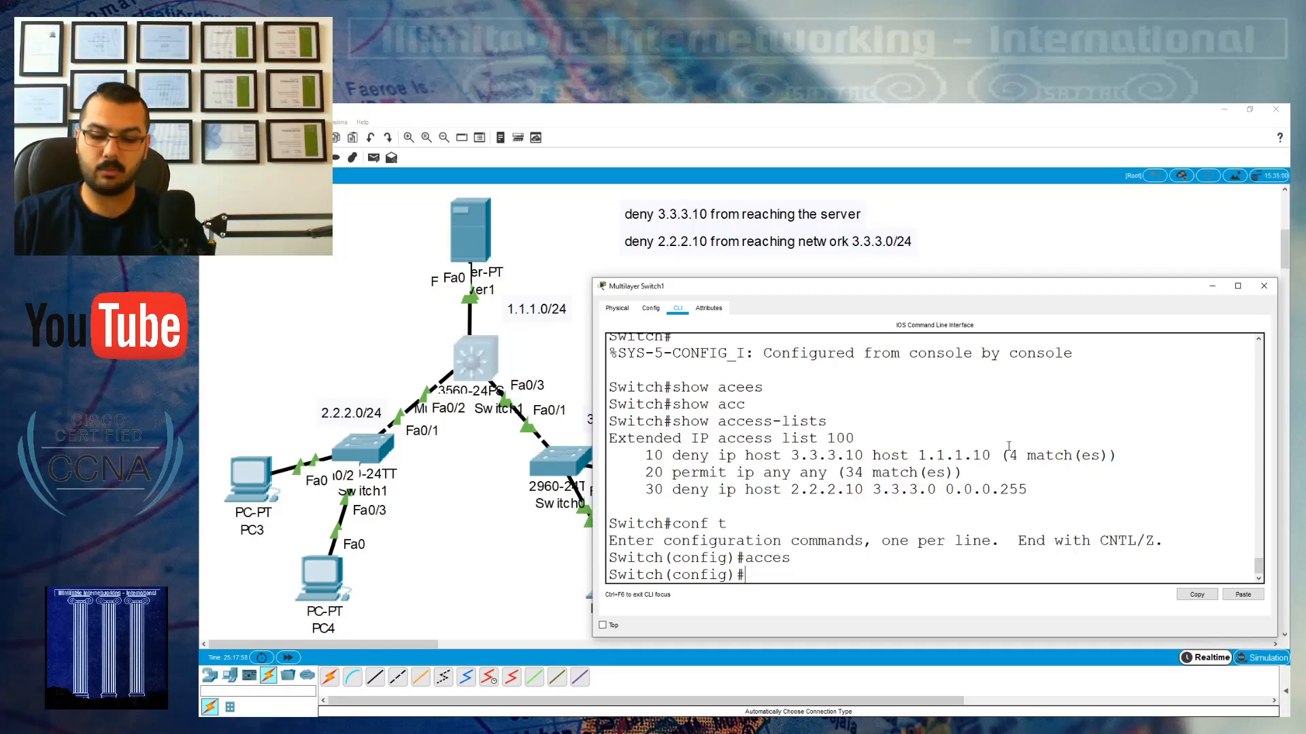
type("end")
key("Return")
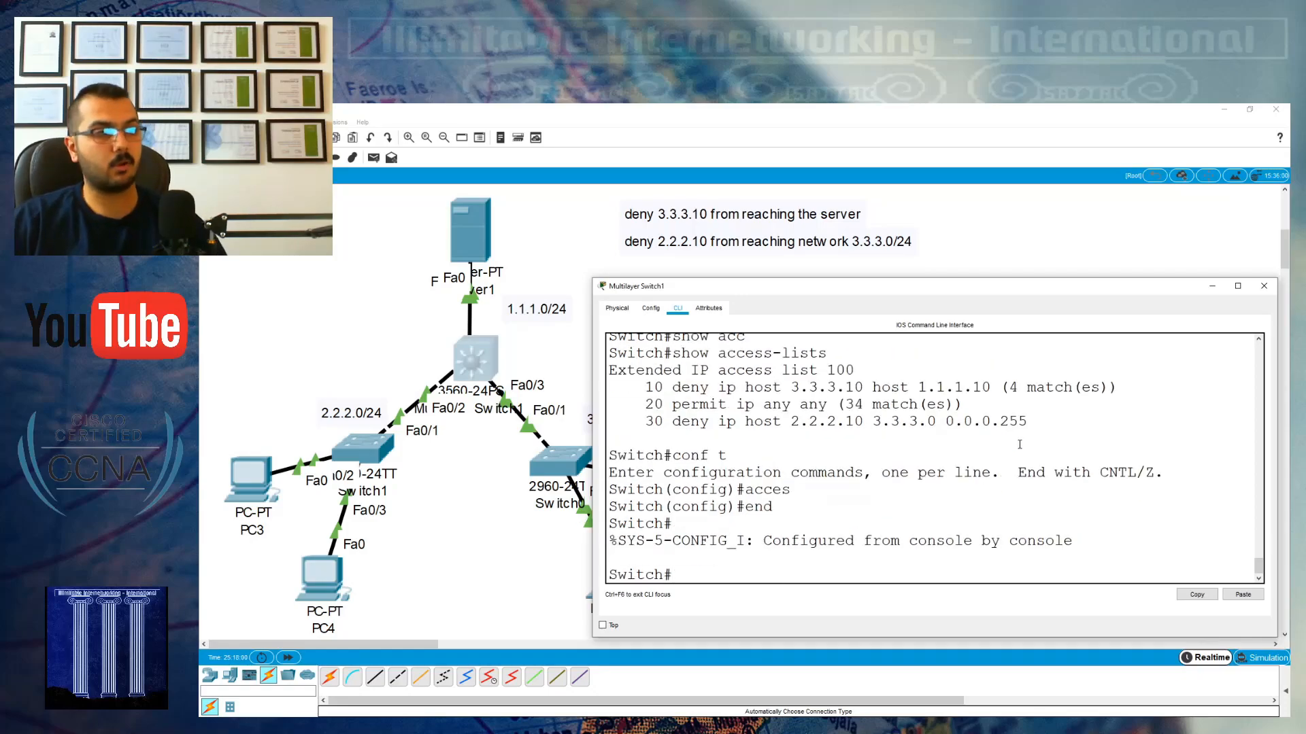
- Display Multilayer Switch1's running configuration and page through it to examine the access-list 100 entries
left_click_drag(962, 404, 992, 404)
left_click(634, 433)
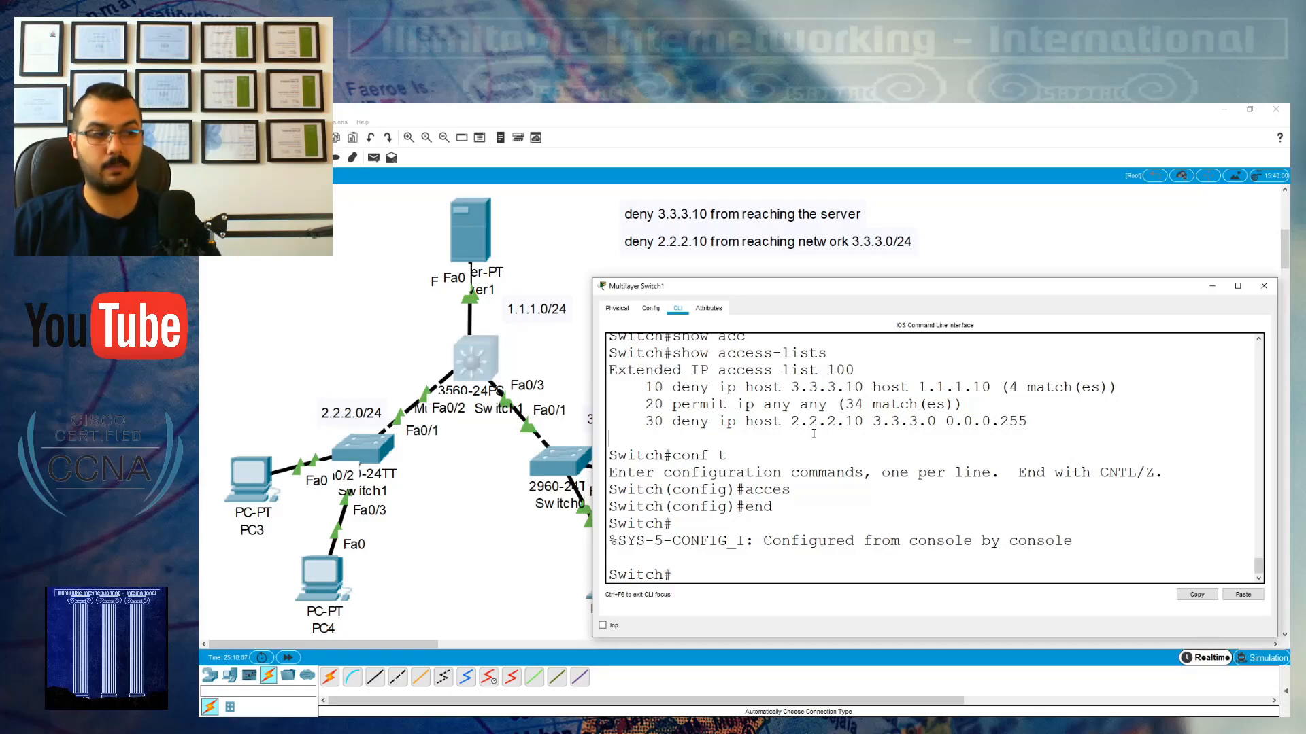
type("show rn")
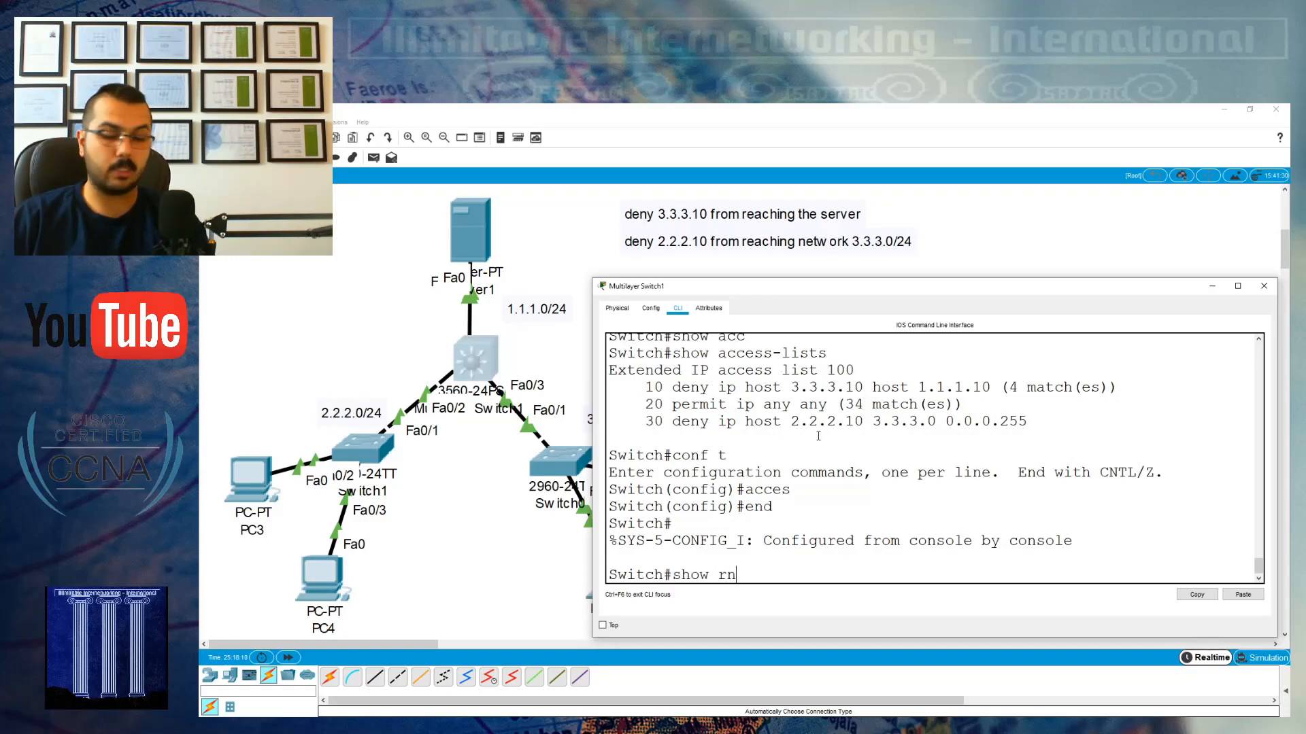
key("BackSpace")
type("un")
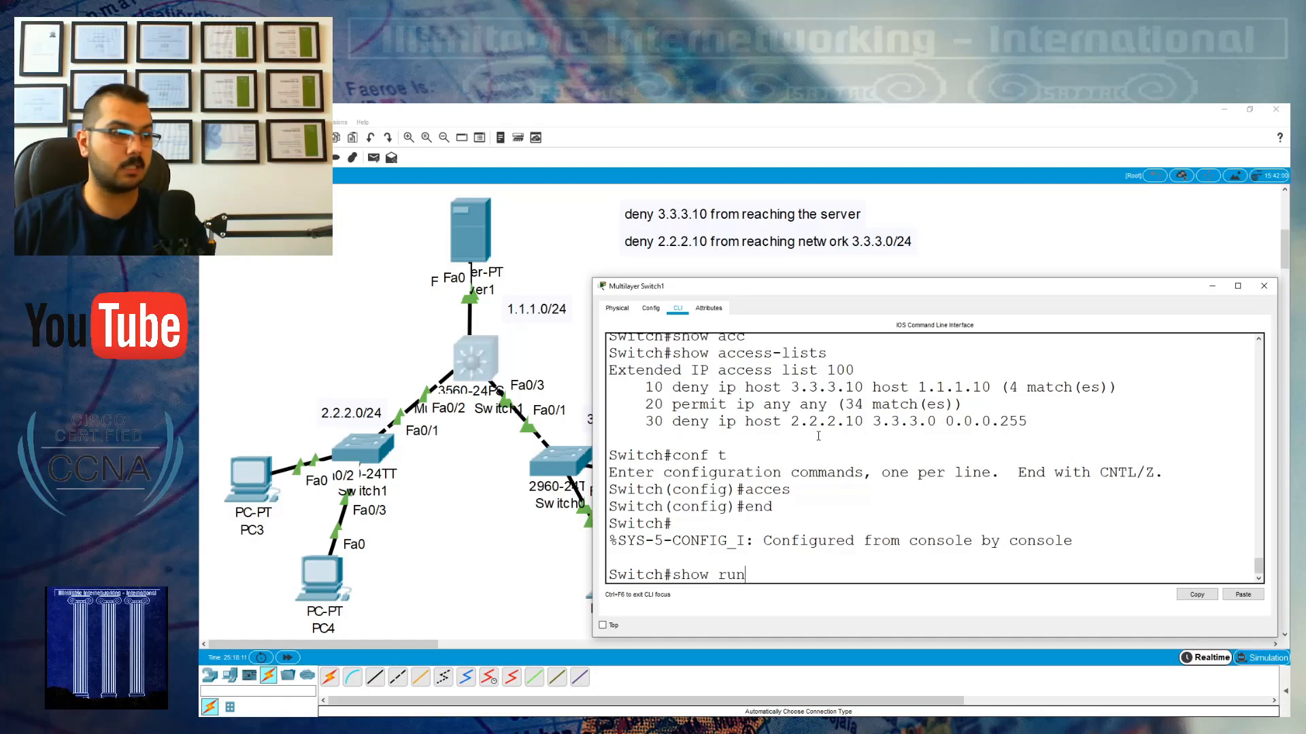
key("Return")
key("space")
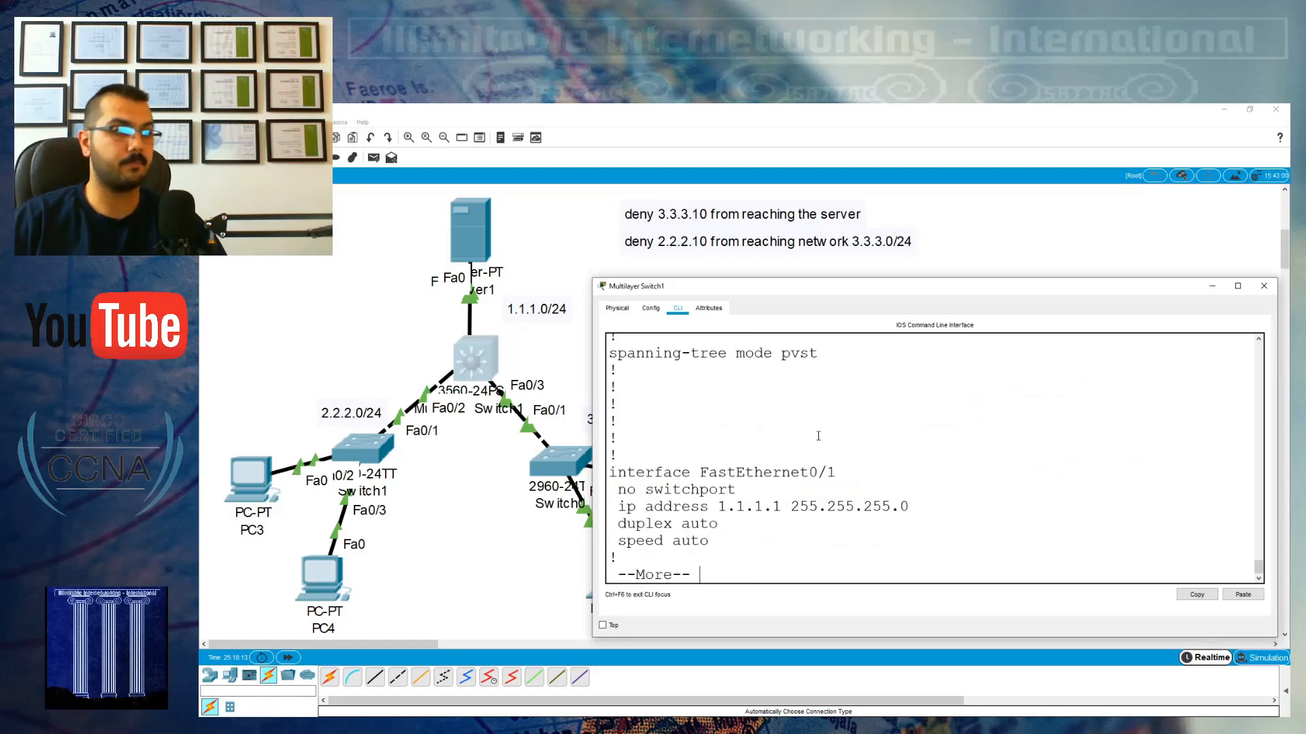
key("space")
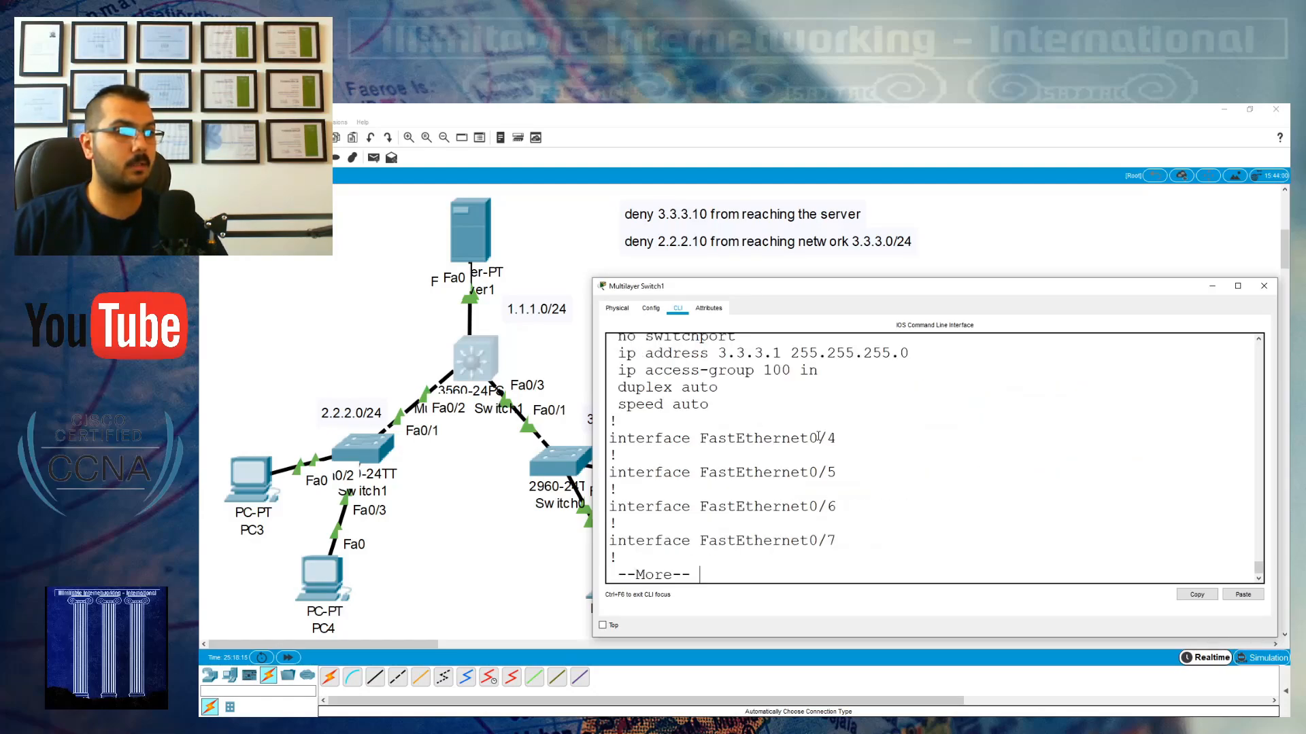
key("space")
key("space")
key("space")
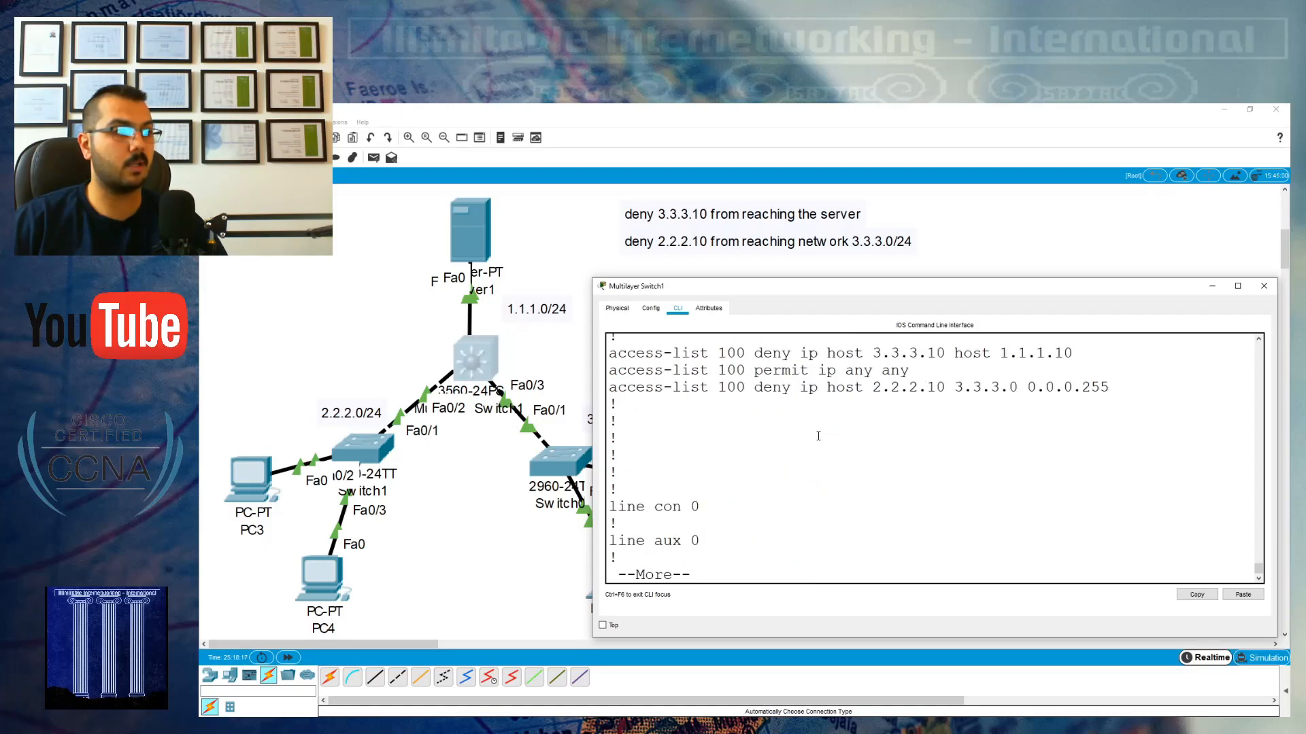
scroll(812, 446, "up", 2)
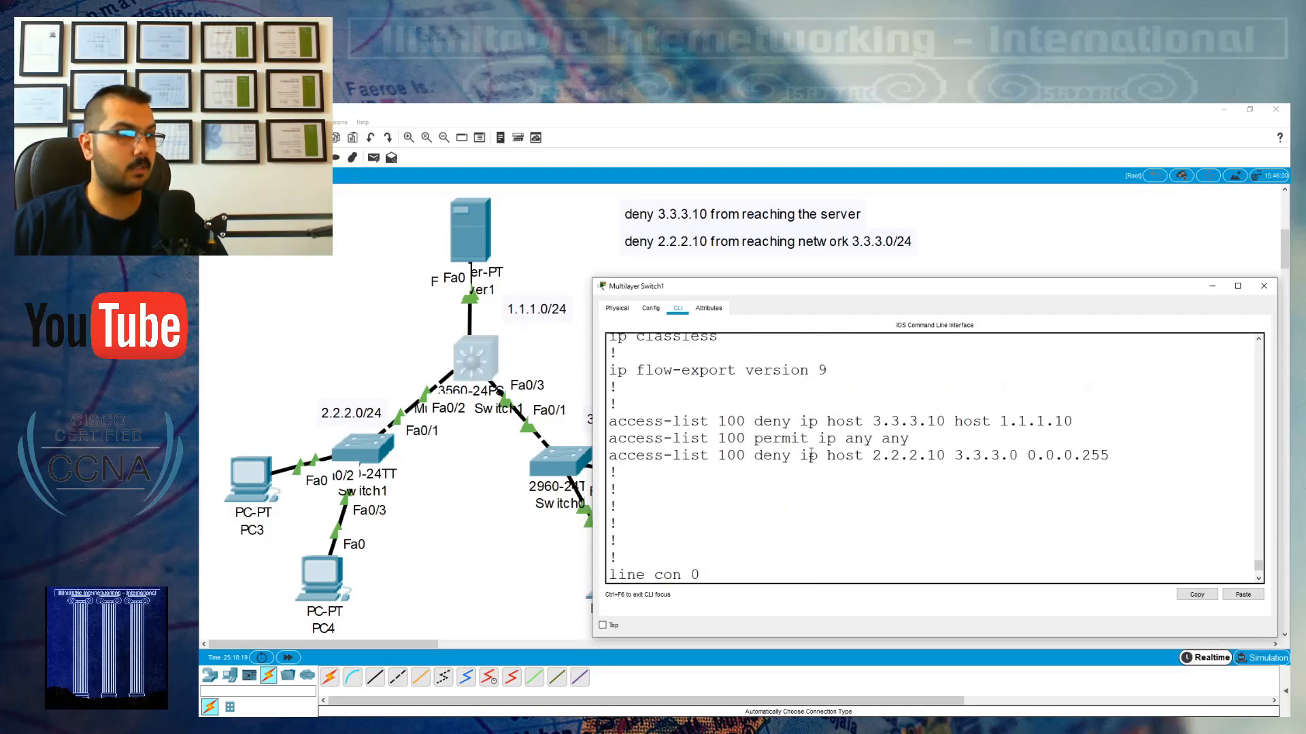
- Copy the access-list 100 permit ip any any line and negate it with no in global configuration mode, returning to privileged mode
left_click_drag(913, 437, 608, 438)
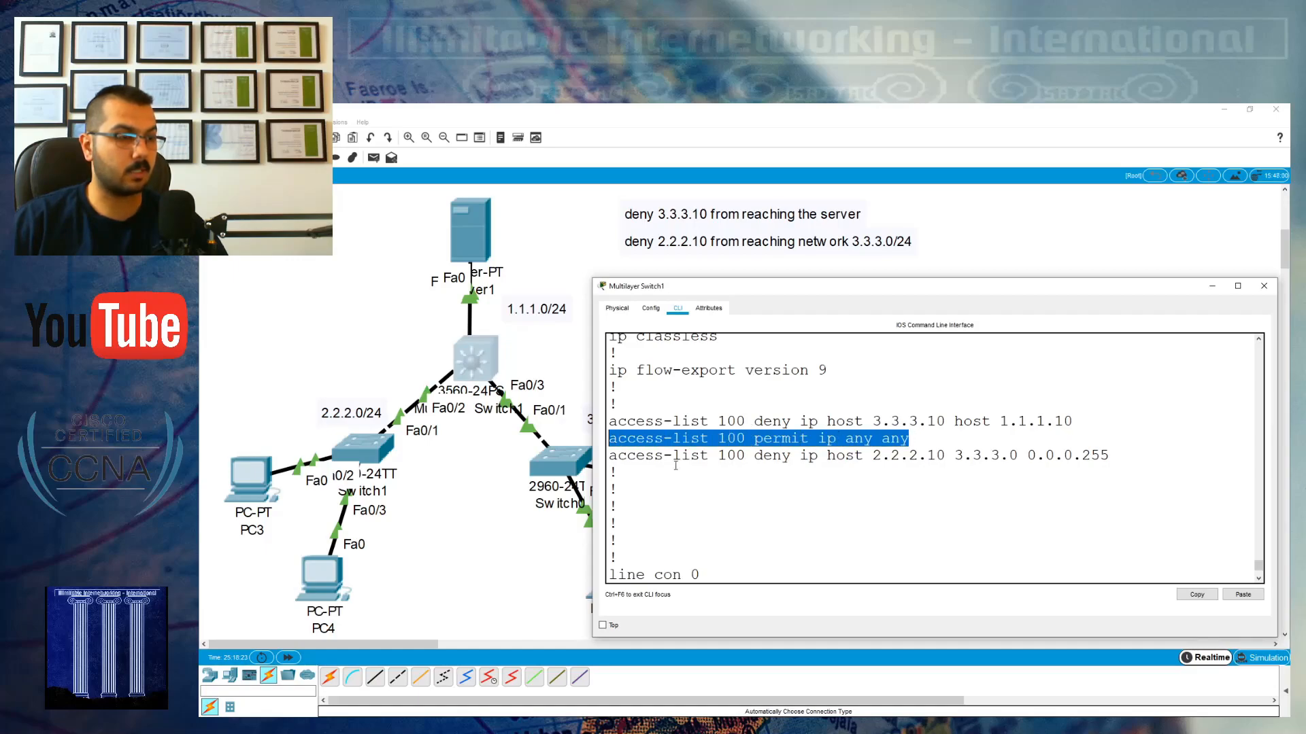
left_click(1197, 595)
left_click(1094, 531)
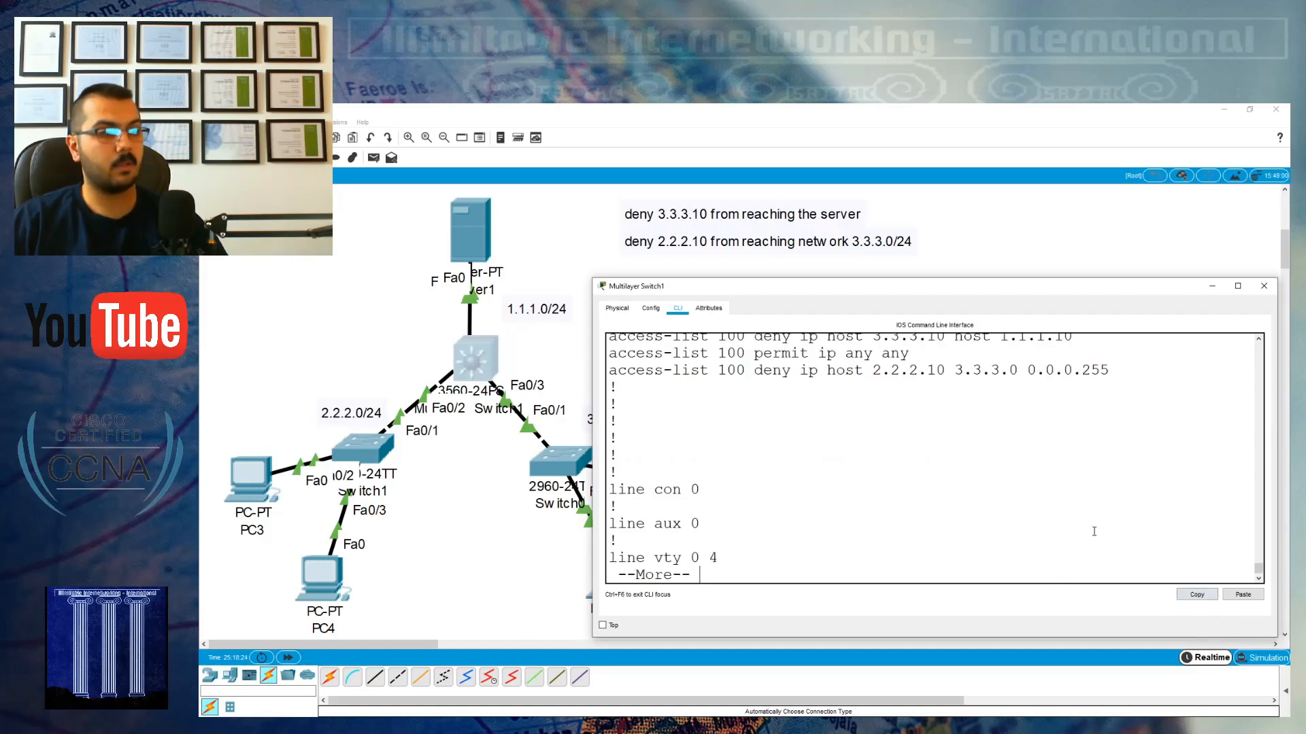
key("space")
type("conf t")
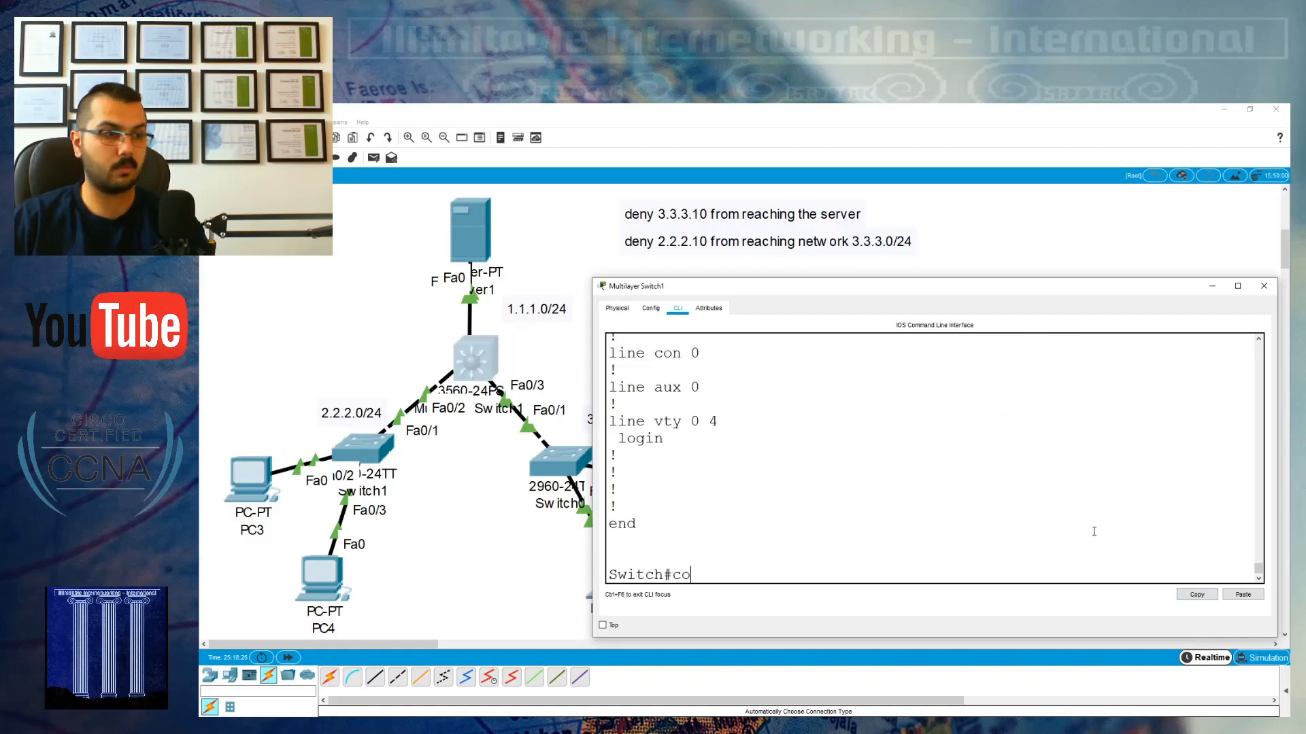
key("Return")
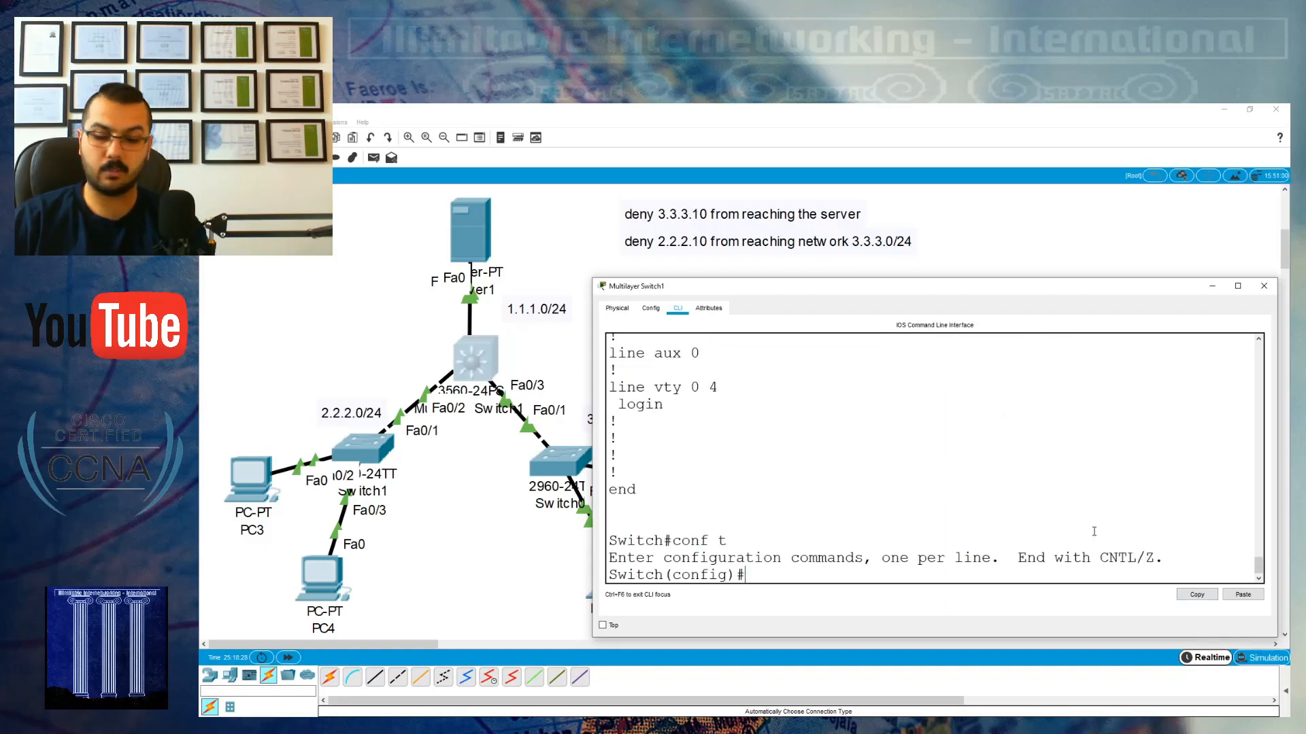
type("no")
left_click(1243, 594)
key("Return")
type("end")
key("Return")
- List the access lists on Multilayer Switch1 again to check the remaining entries, repeating the command once
type("show")
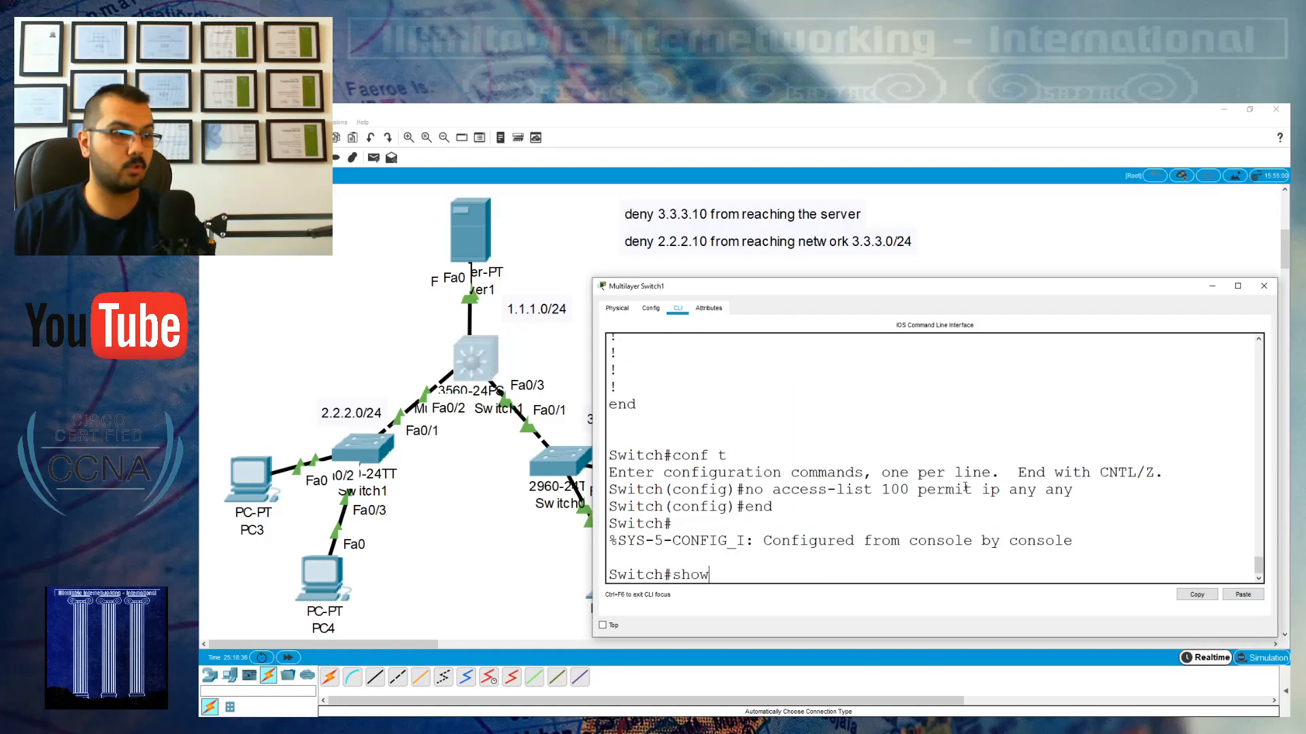
type(" acces")
key("Tab")
key("Return")
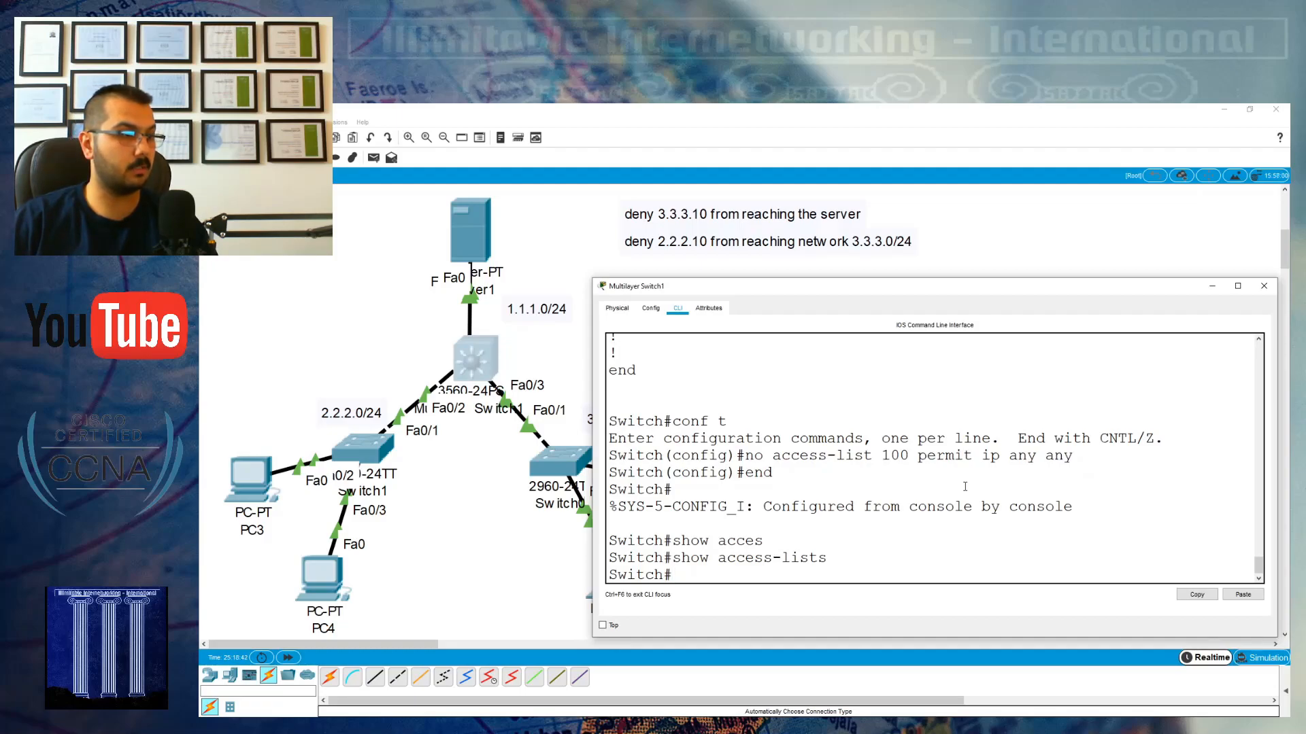
key("Up")
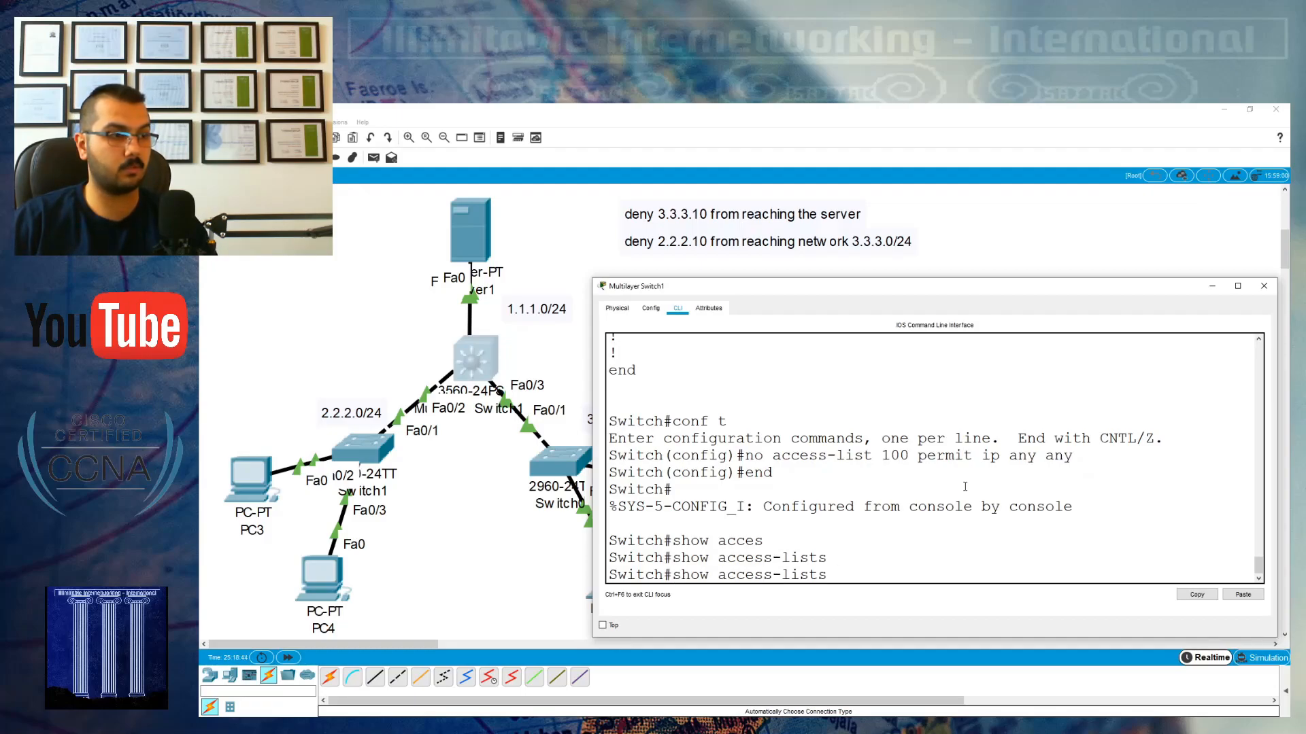
key("Return")
- Display the running configuration again and look through it for any remaining access-list 100 entries
type("show run")
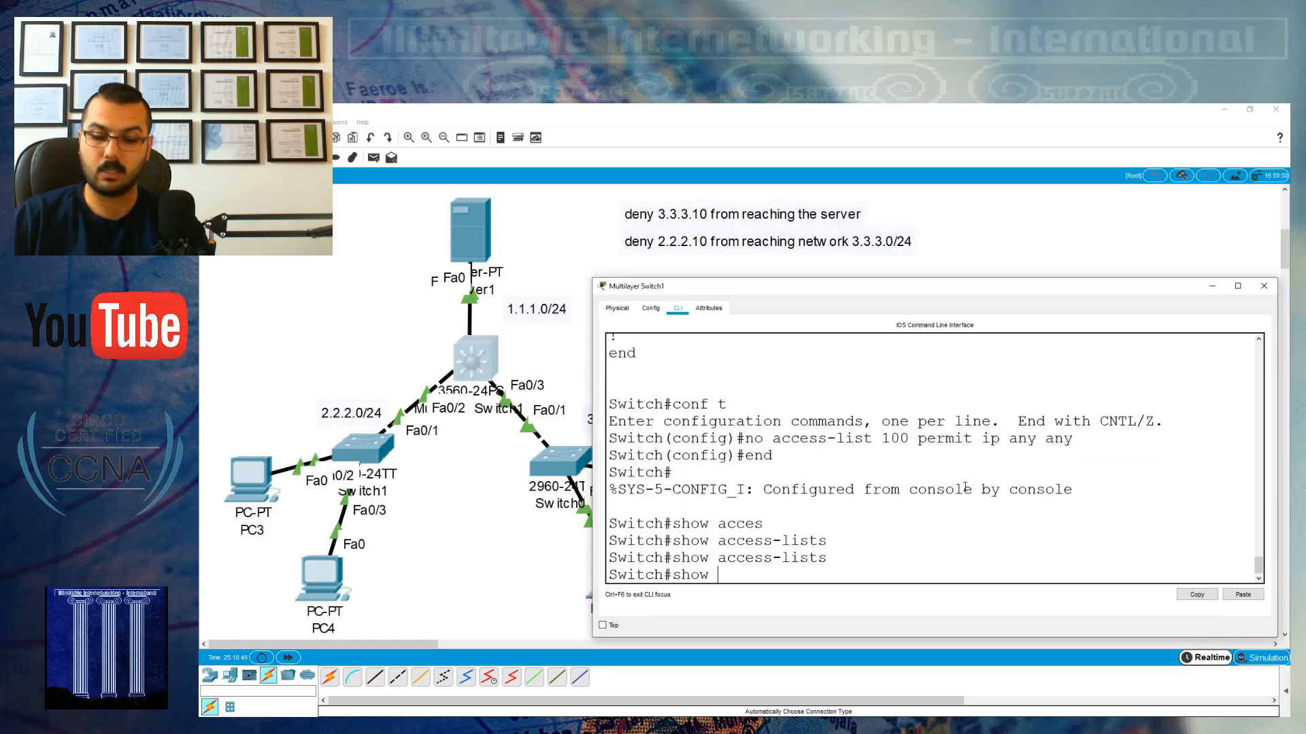
key("Return")
key("space")
key("space")
key("space")
key("space")
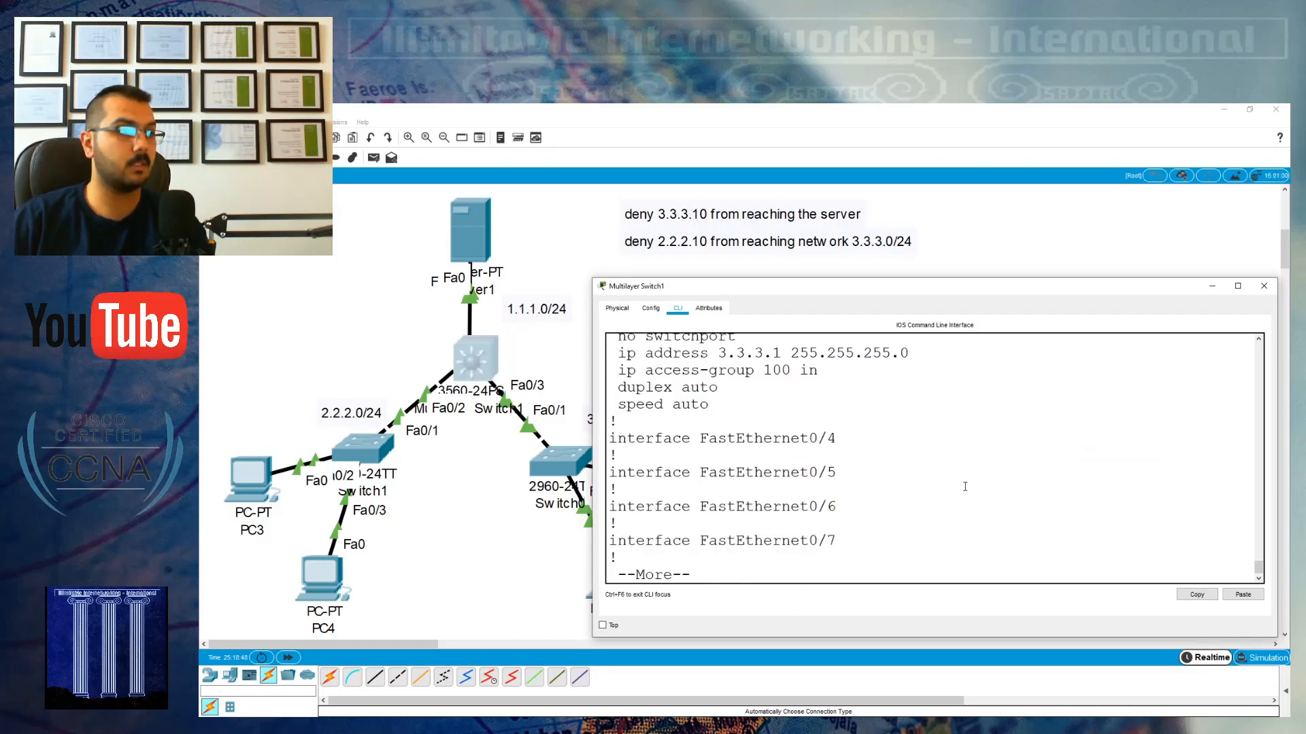
key("space")
key("space")
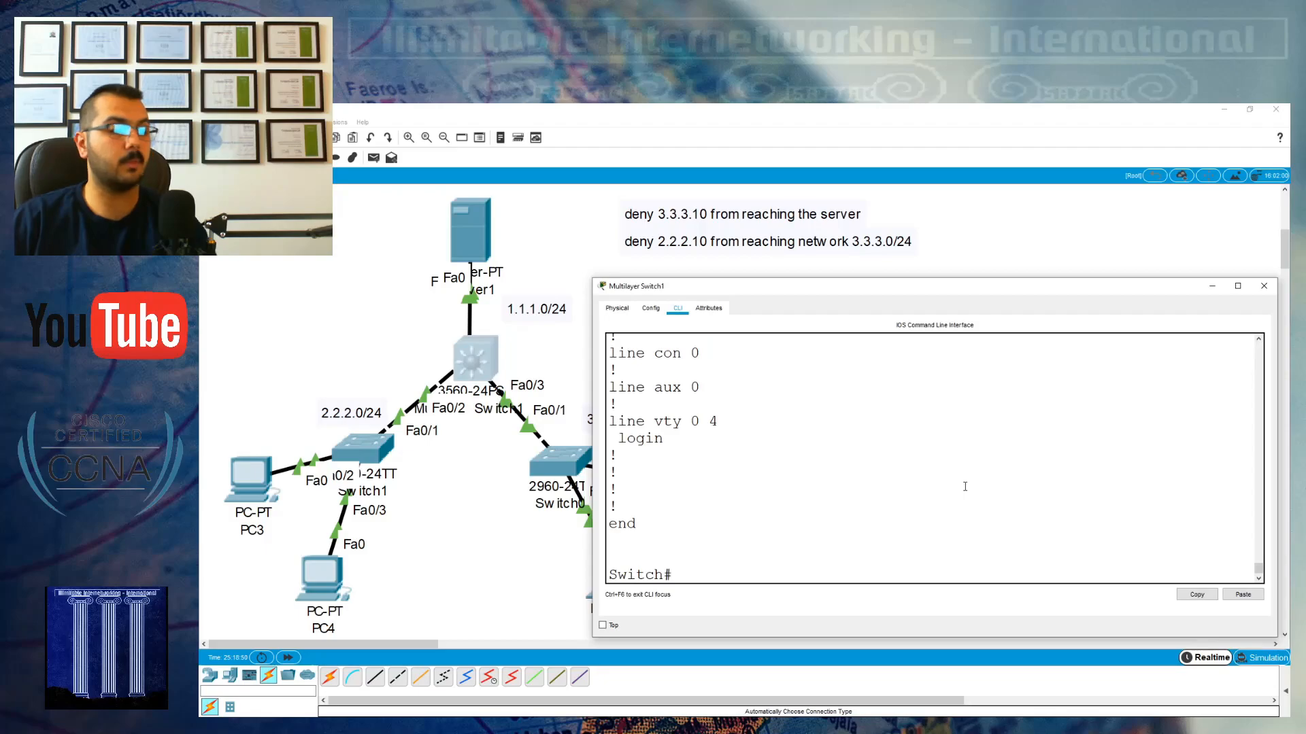
scroll(846, 489, "up", 1)
scroll(797, 499, "up", 3)
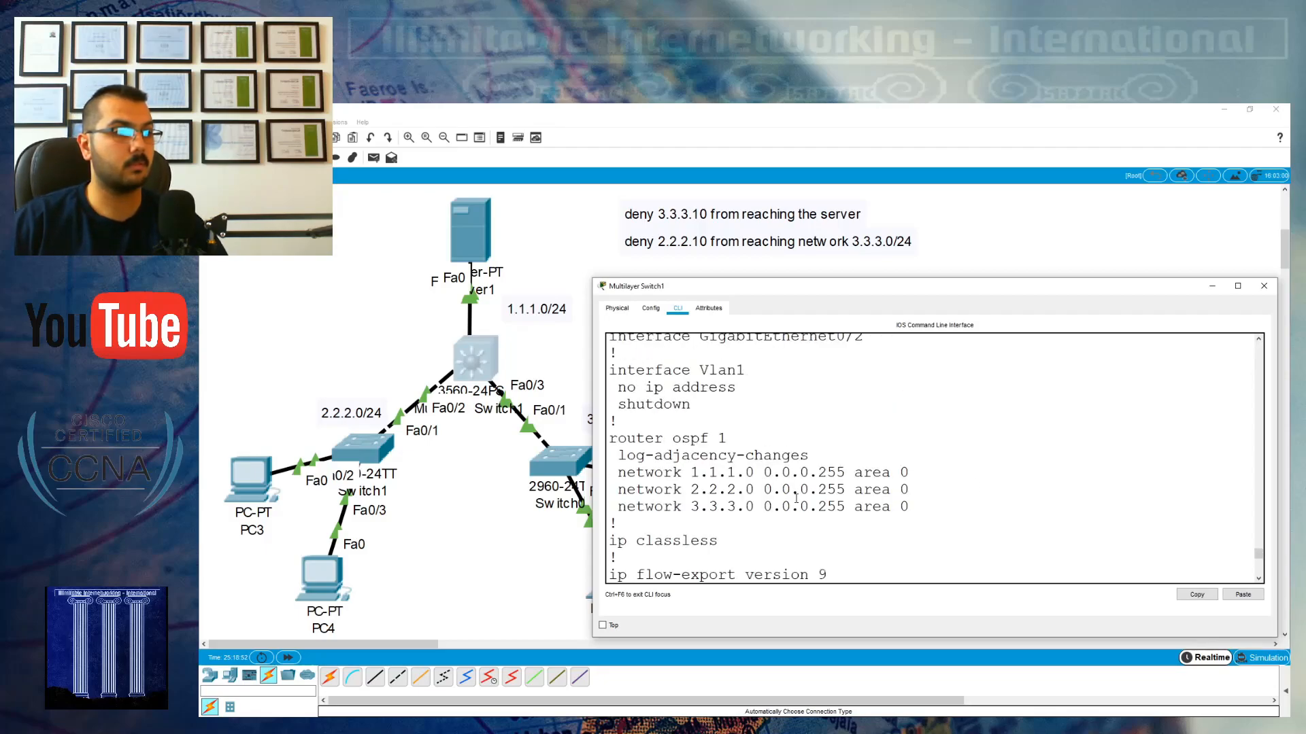
- Examine the running configuration output for access-group 100 on FastEthernet0/2 and FastEthernet0/3 and for any access-list 100 entries
scroll(800, 498, "down", 3)
scroll(801, 499, "up", 9)
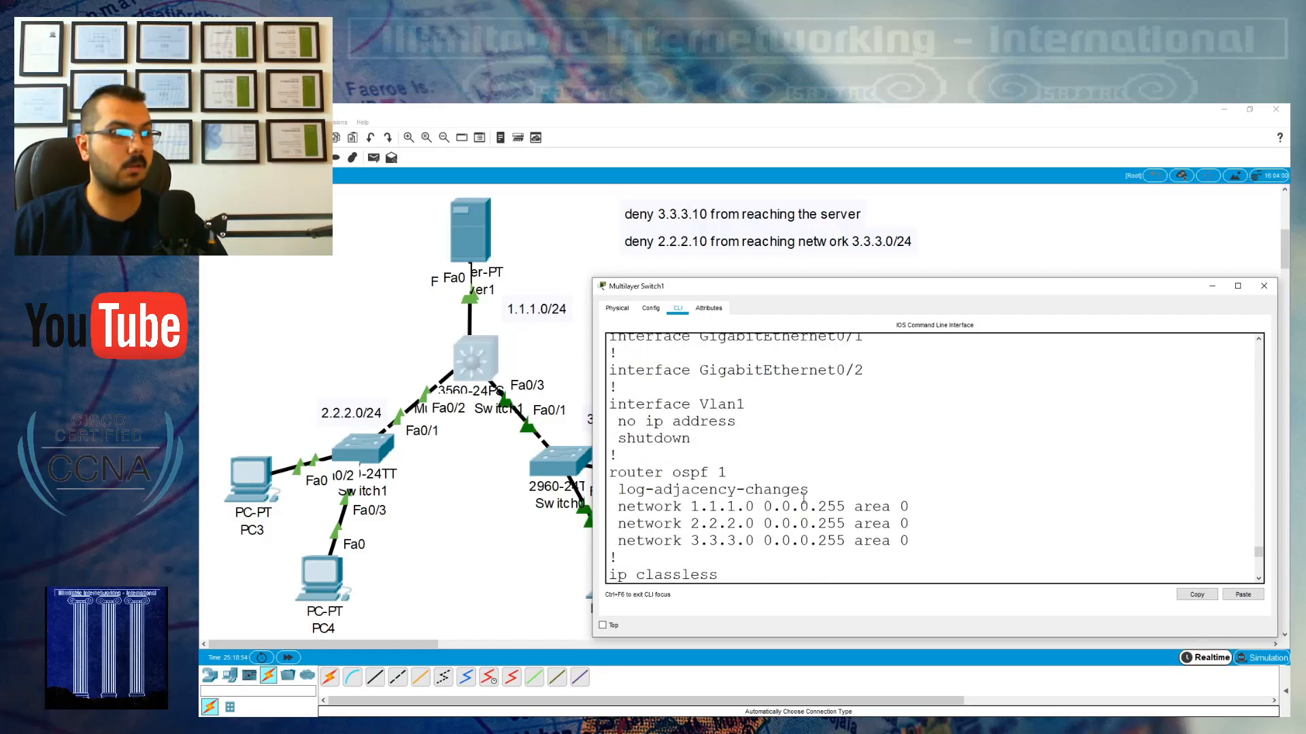
scroll(804, 500, "up", 12)
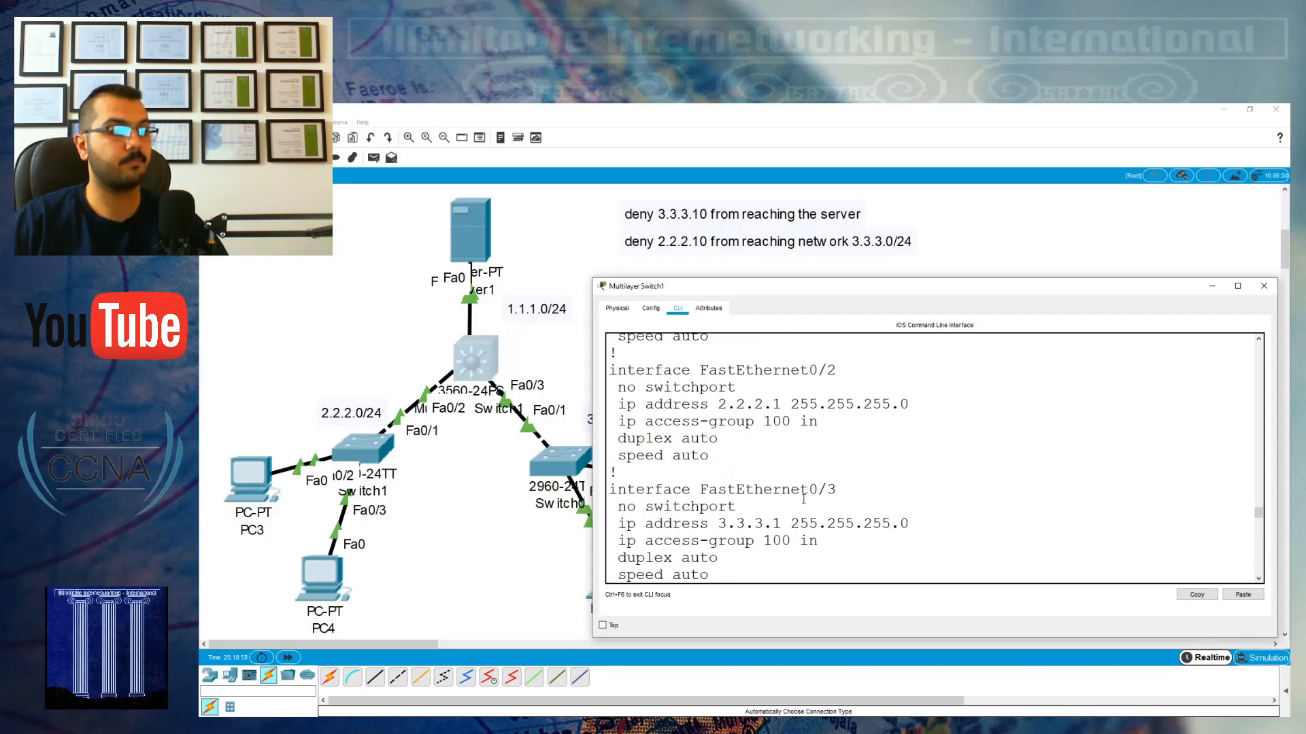
key("Return")
key("Return")
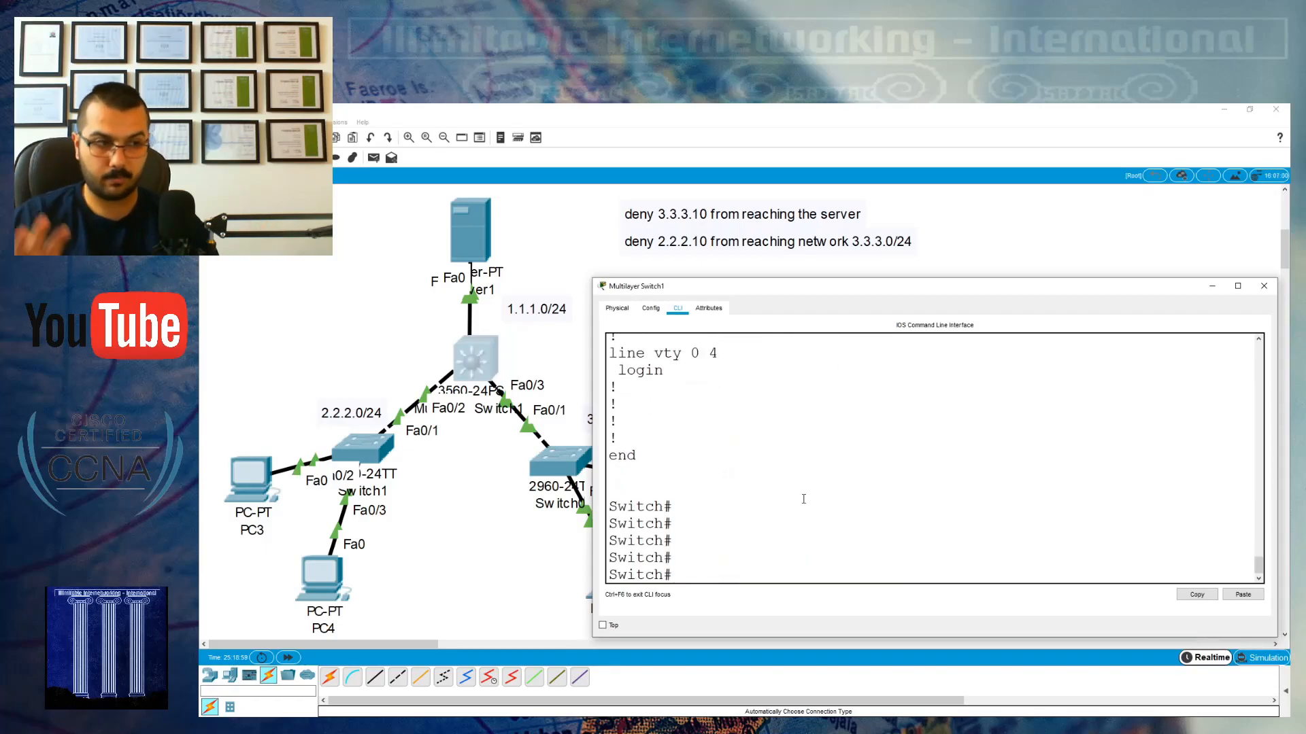
scroll(804, 499, "up", 3)
scroll(804, 499, "up", 20)
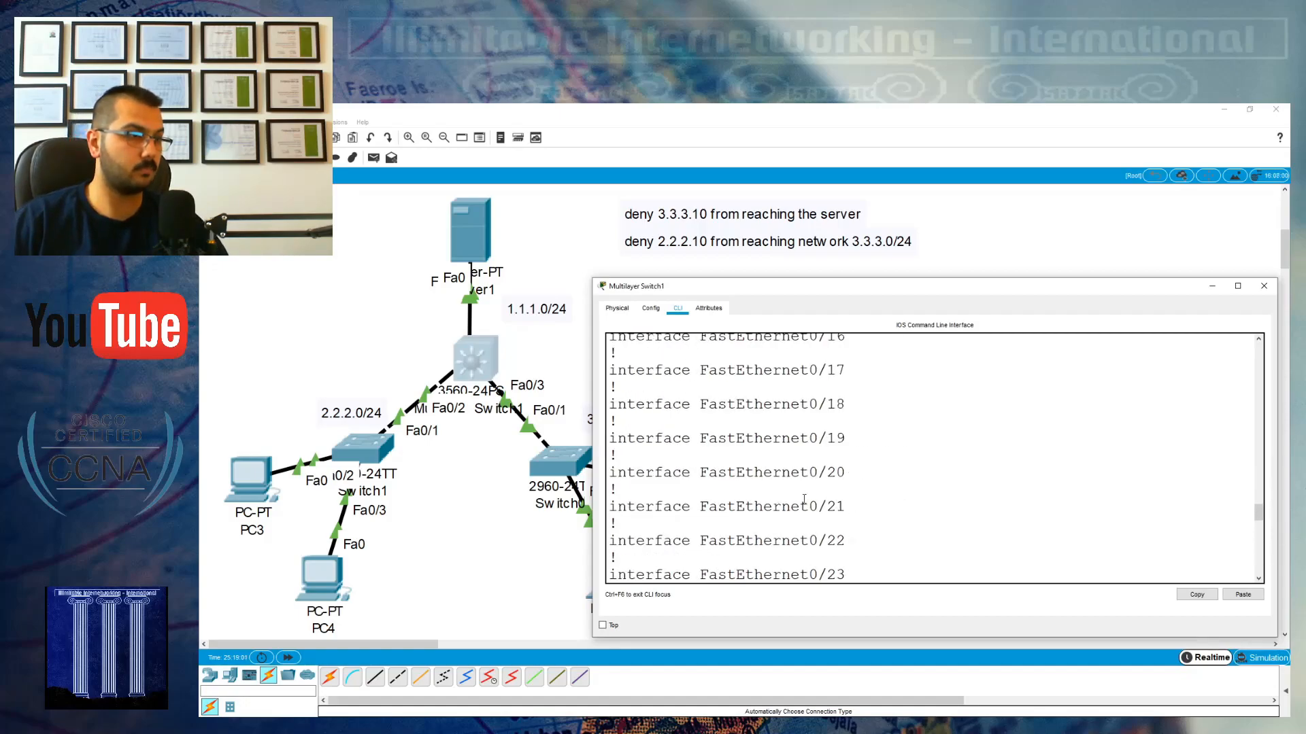
scroll(804, 499, "up", 15)
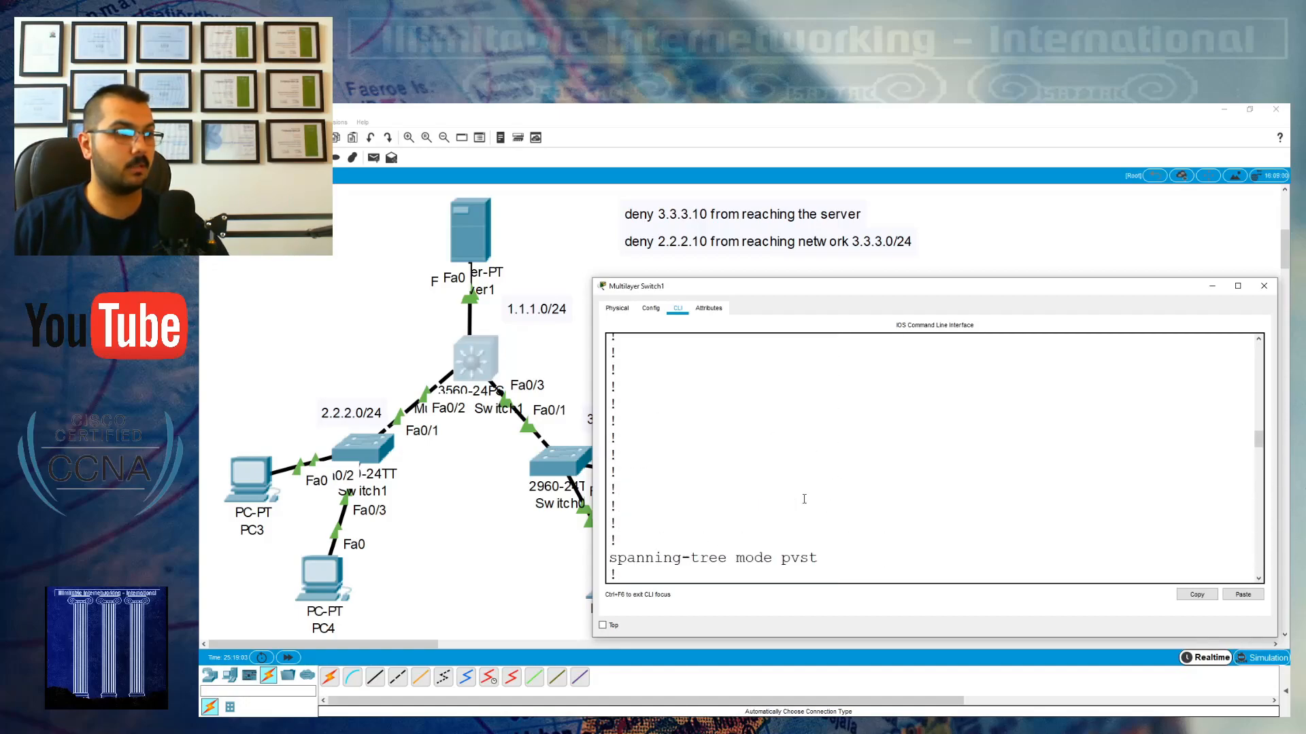
scroll(804, 499, "up", 2)
scroll(804, 499, "down", 6)
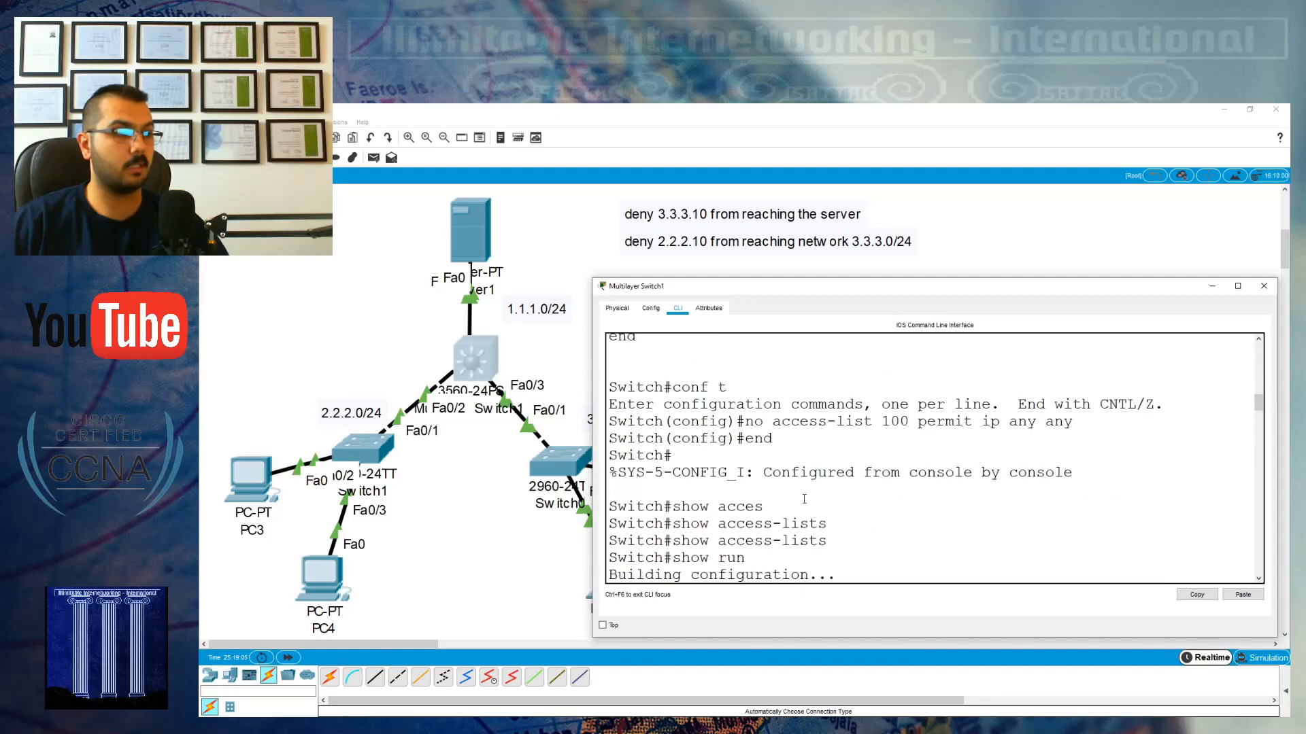
scroll(805, 498, "down", 15)
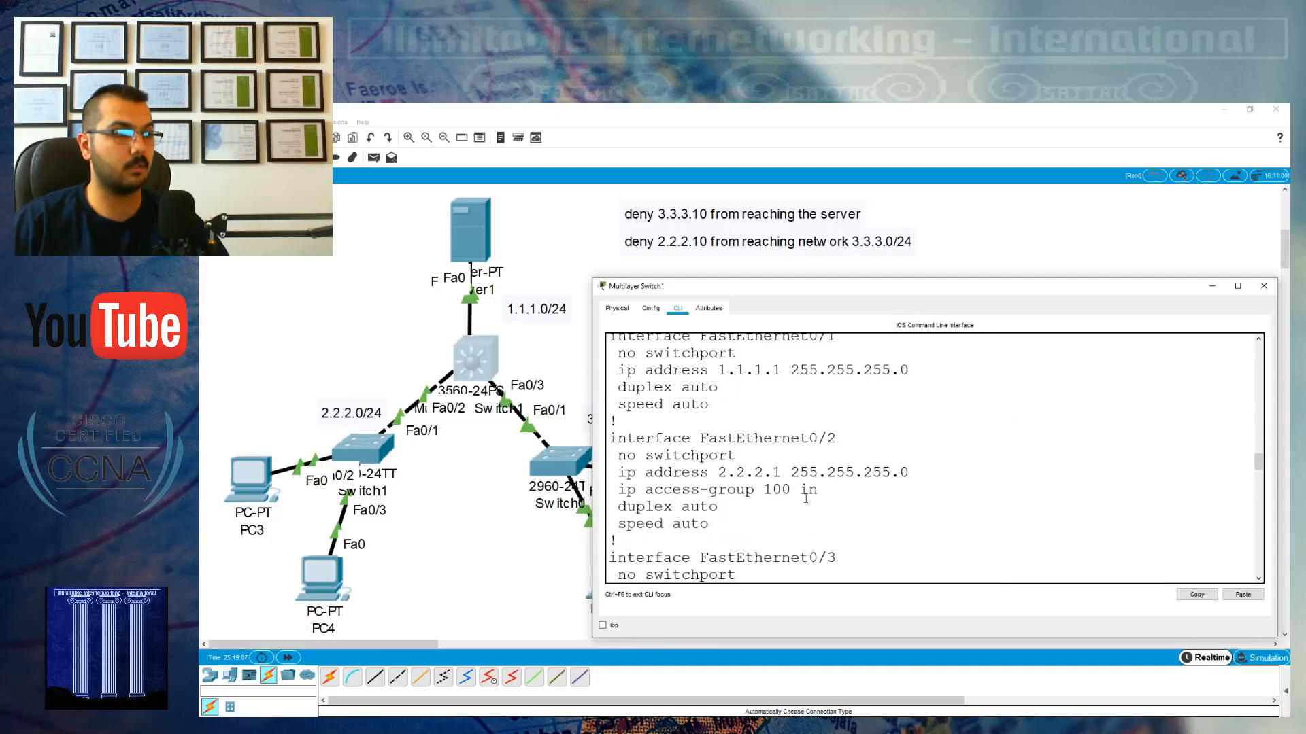
scroll(805, 498, "down", 13)
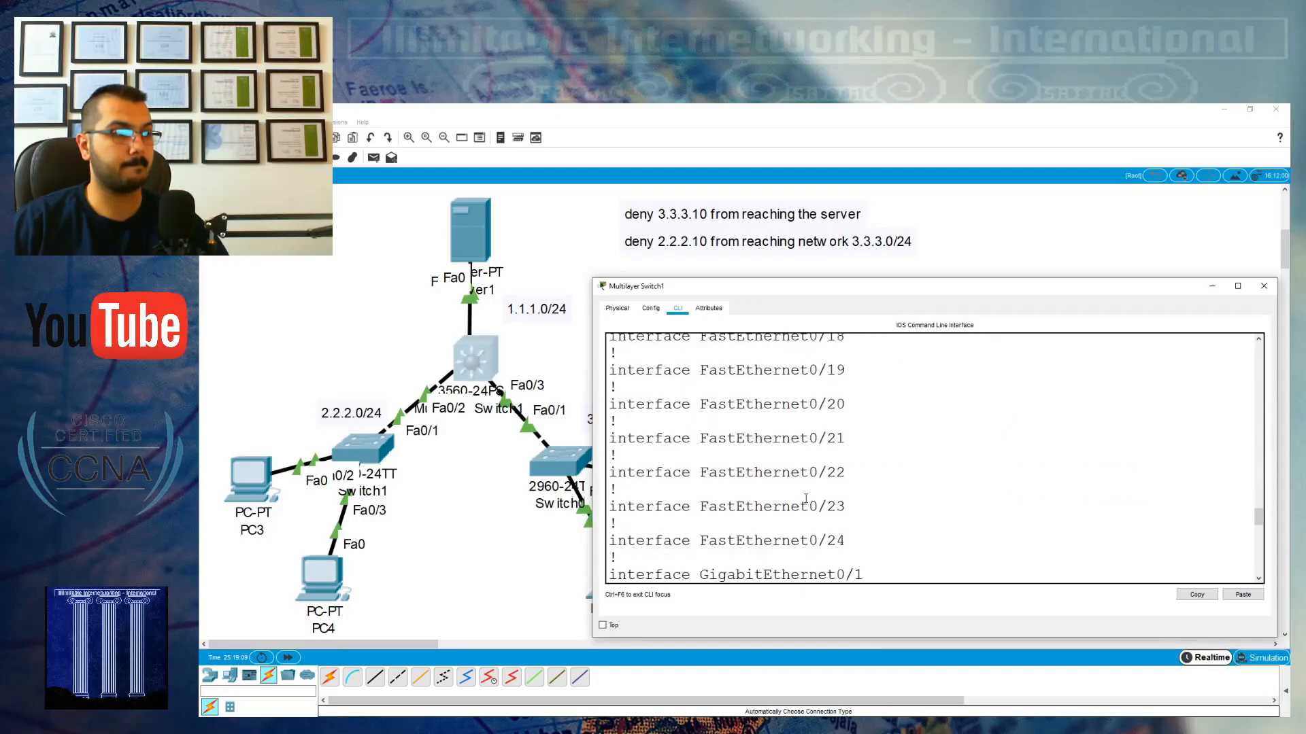
scroll(806, 500, "up", 3)
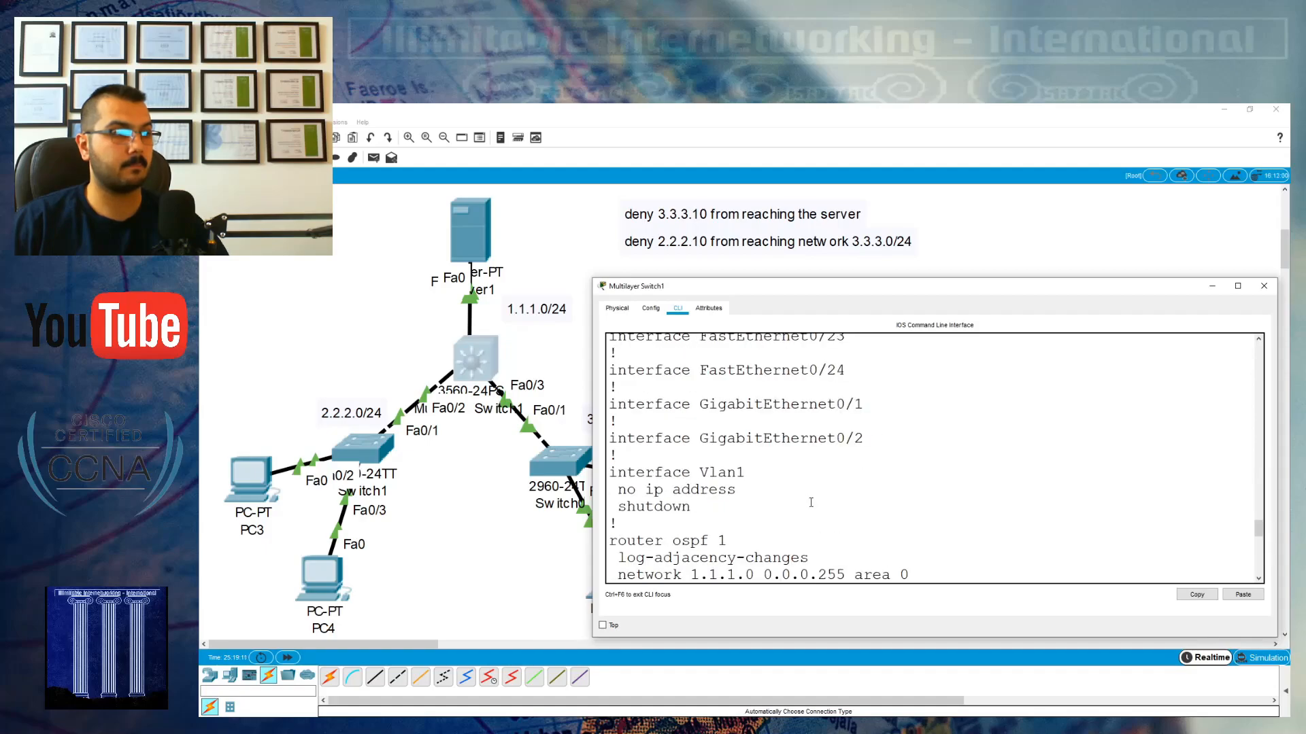
- Enlarge the CLI window and copy the three access-list 100 entries from the earlier running configuration output
left_click_drag(945, 279, 944, 161)
scroll(919, 384, "down", 6)
scroll(993, 451, "up", 8)
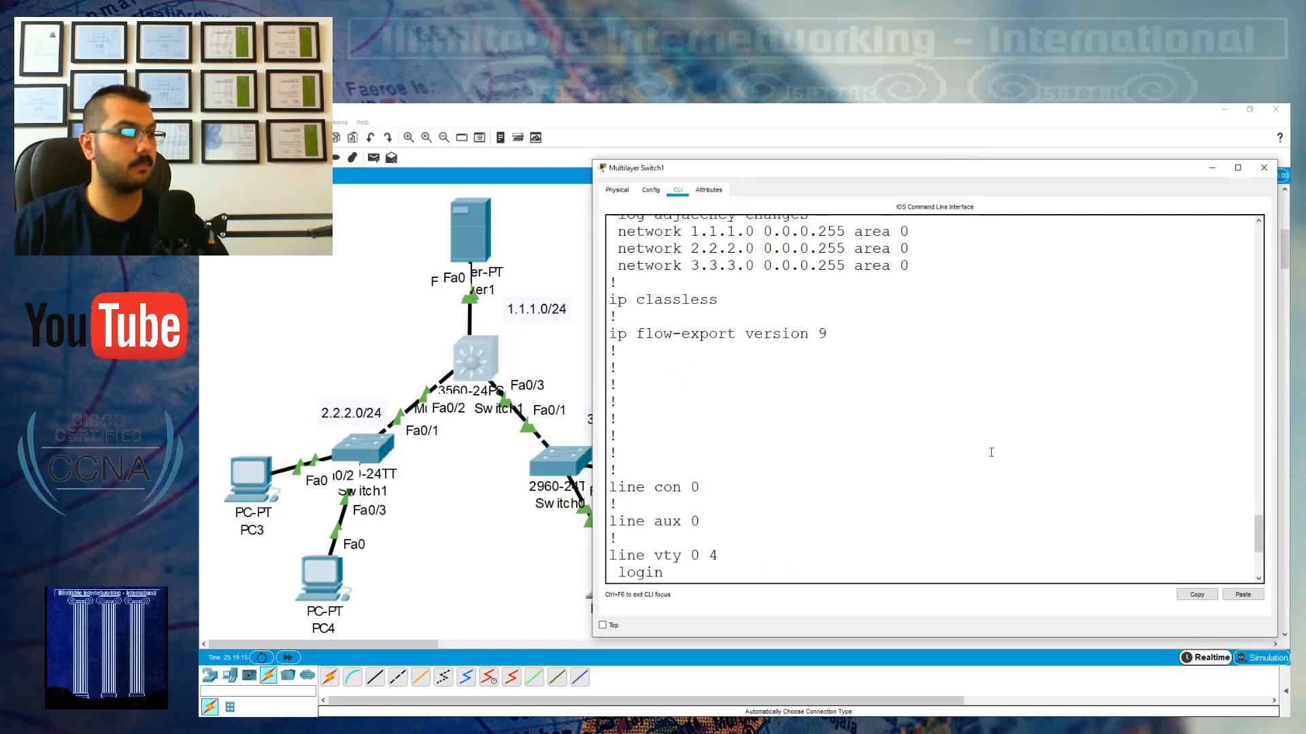
scroll(991, 452, "up", 15)
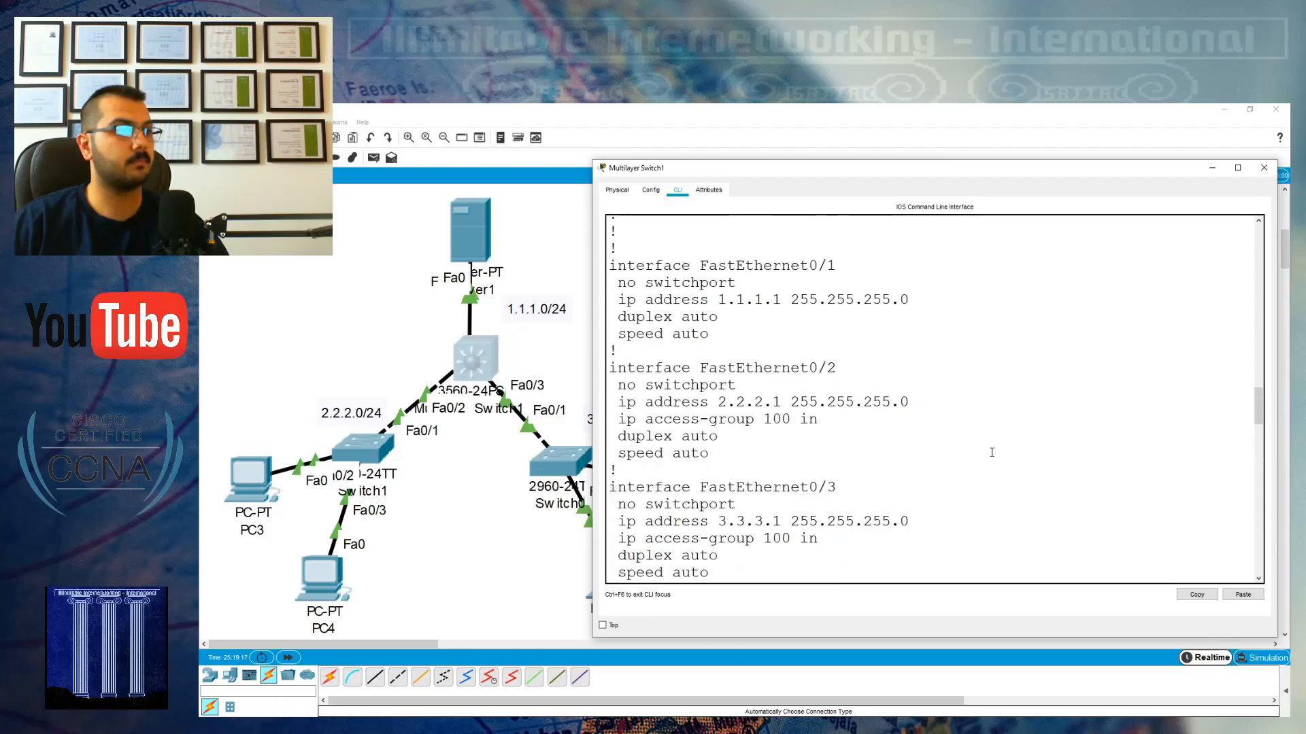
scroll(991, 452, "up", 15)
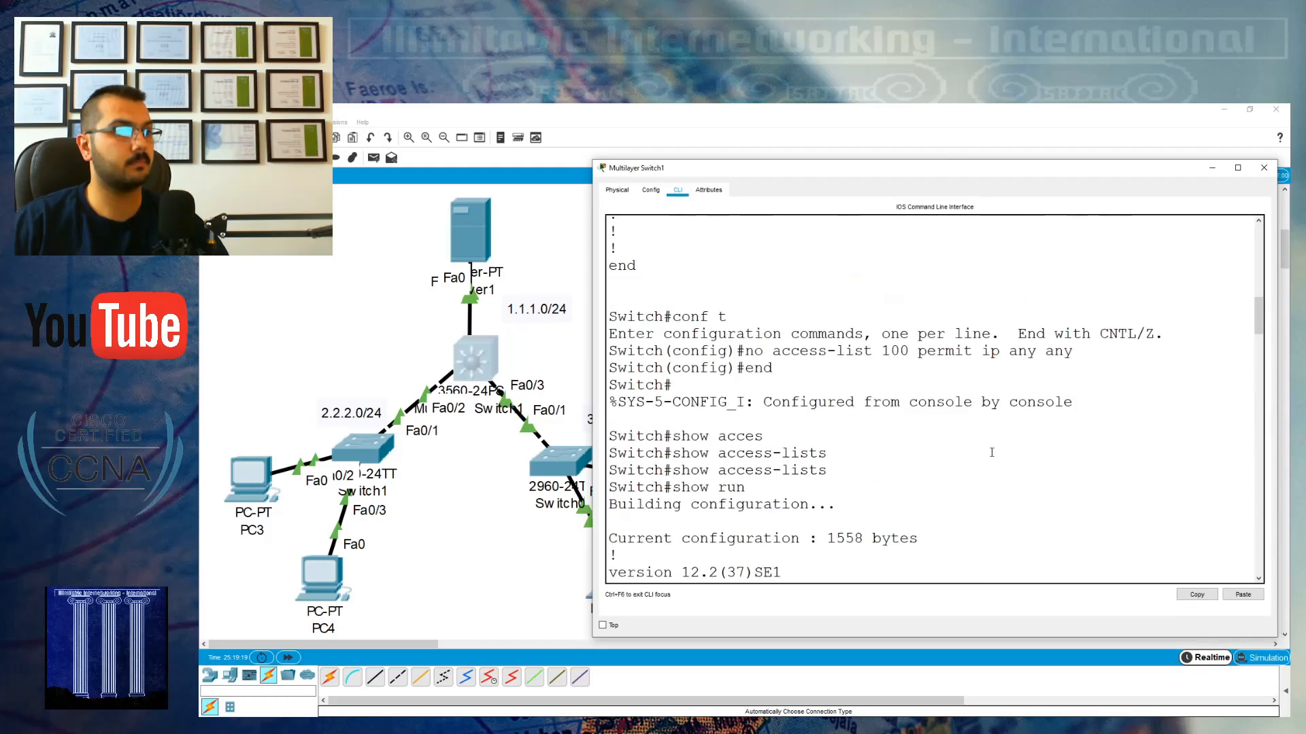
scroll(990, 453, "up", 5)
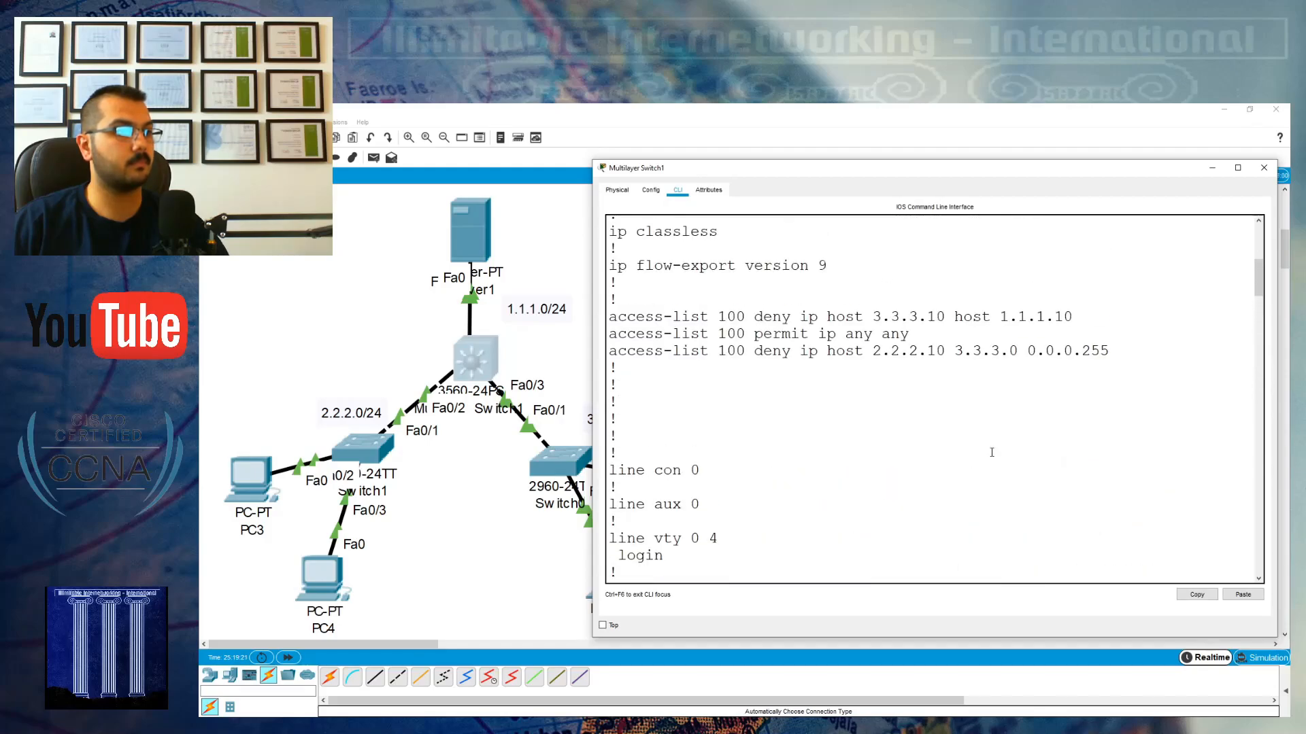
left_click_drag(1137, 341, 618, 325)
left_click(1197, 595)
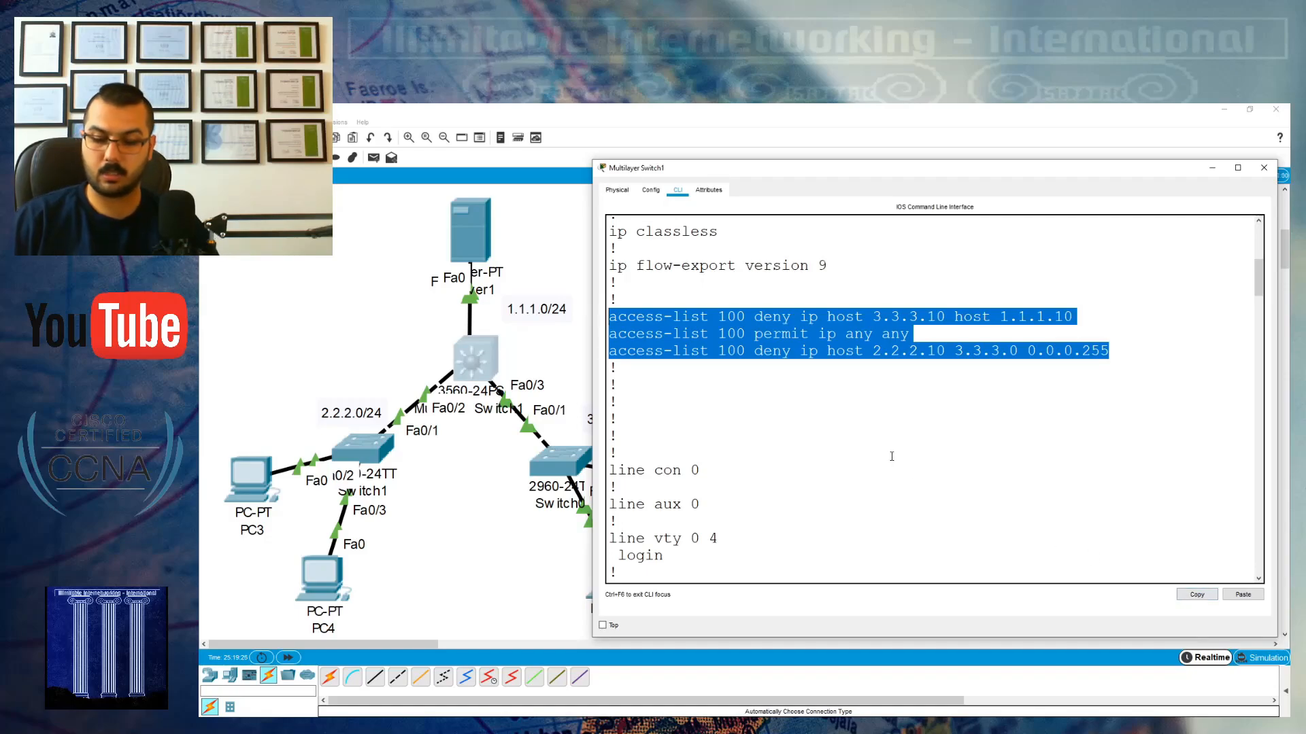
- Switch to Notepad, widen its window and paste the three copied access-list 100 entries into the blank document
key("super")
type("note")
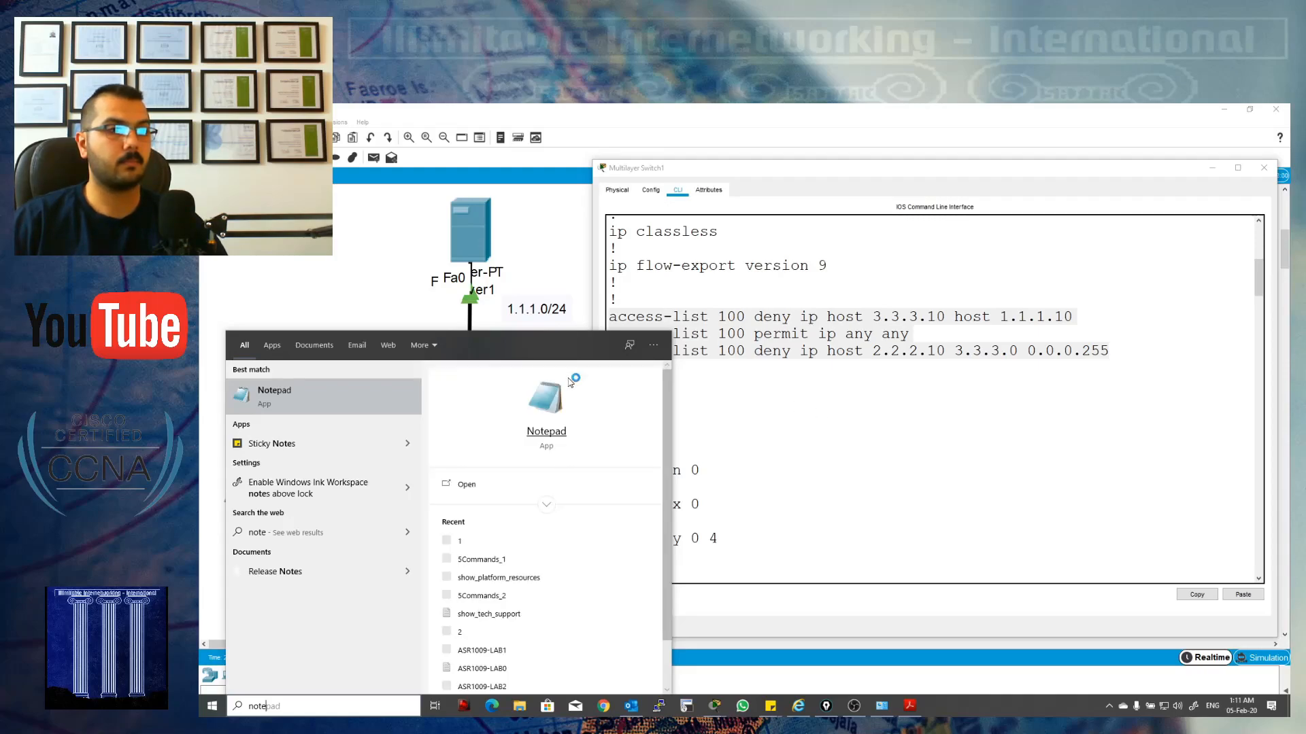
key("Return")
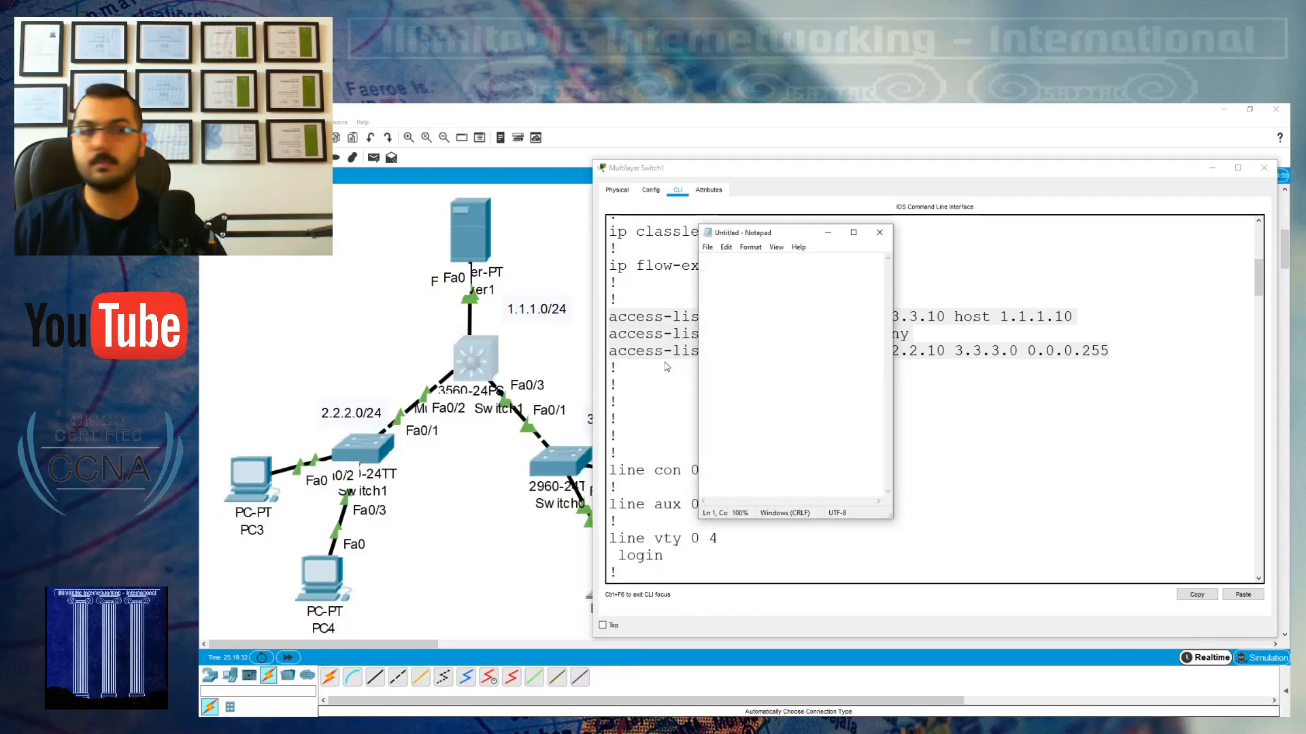
left_click_drag(893, 299, 1207, 300)
key("ctrl+v")
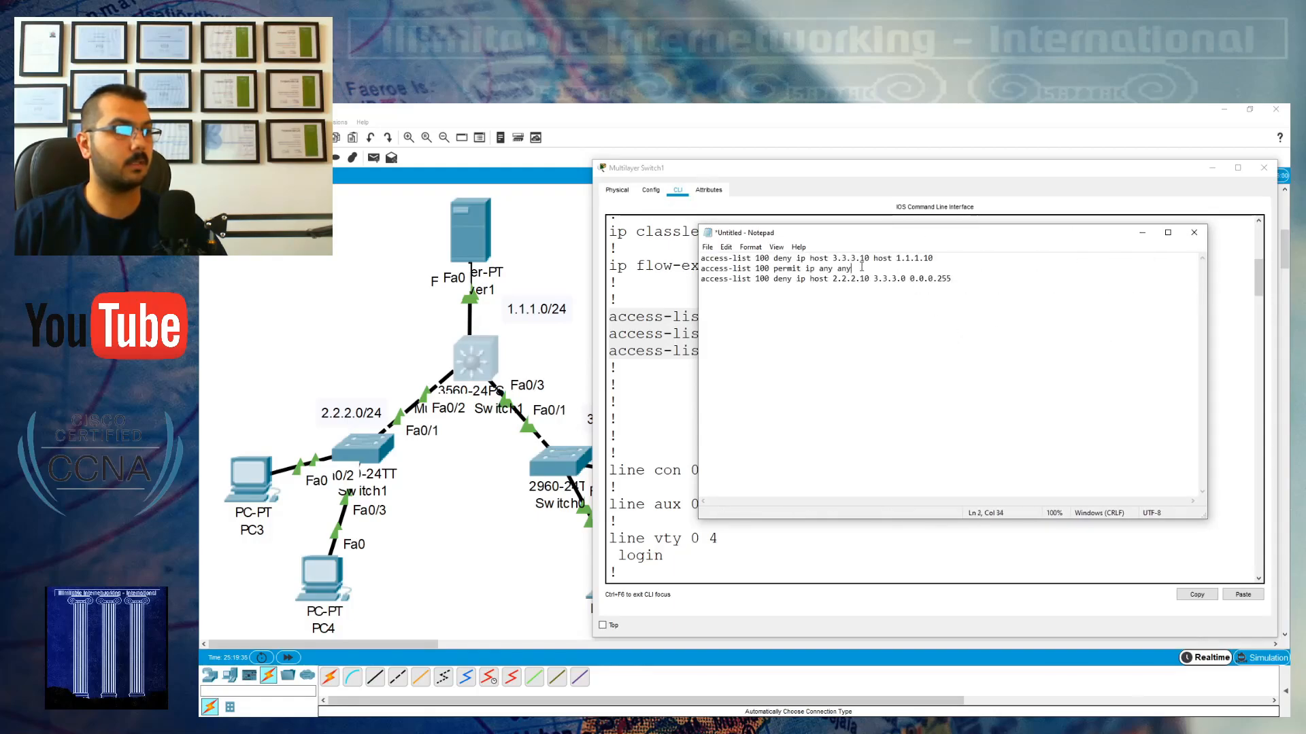
- Move the access-list 100 permit ip any any line below the deny 2.2.2.10 line and remove the blank line between the deny entries
left_click_drag(851, 268, 701, 269)
key("ctrl+x")
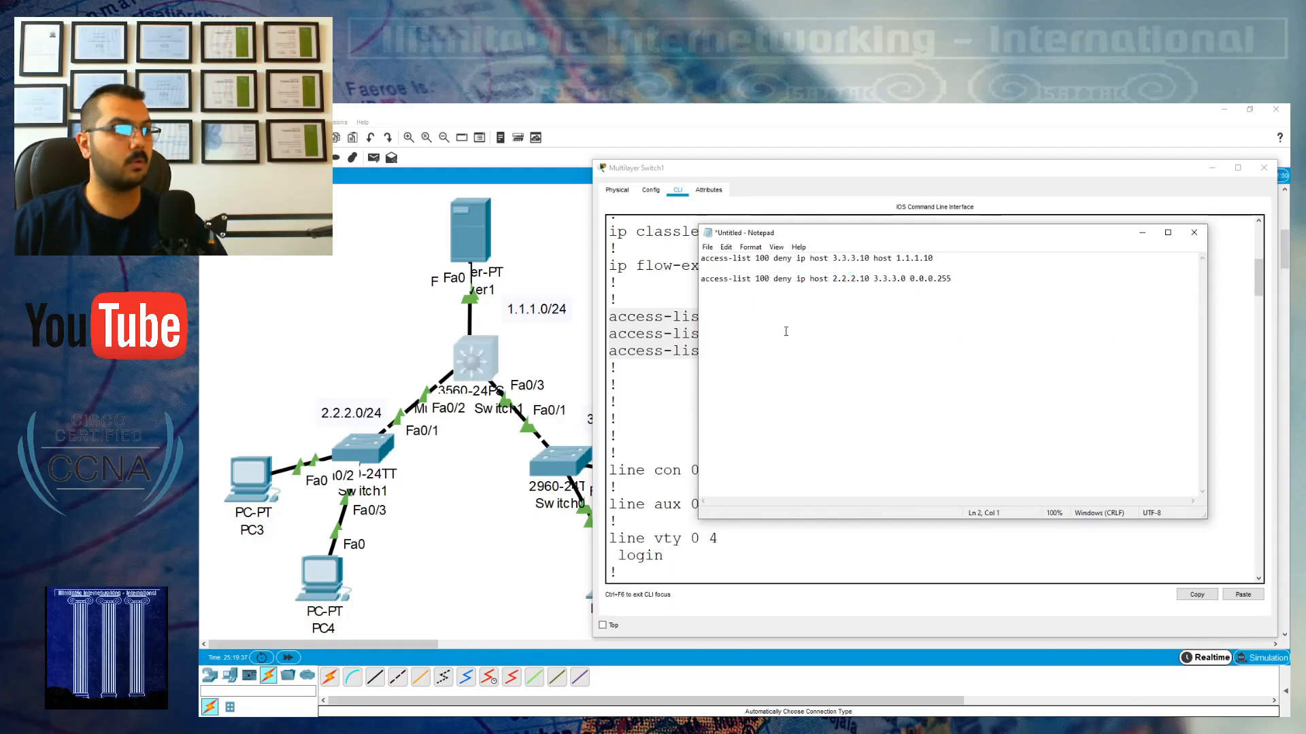
key("Return")
key("ctrl+v")
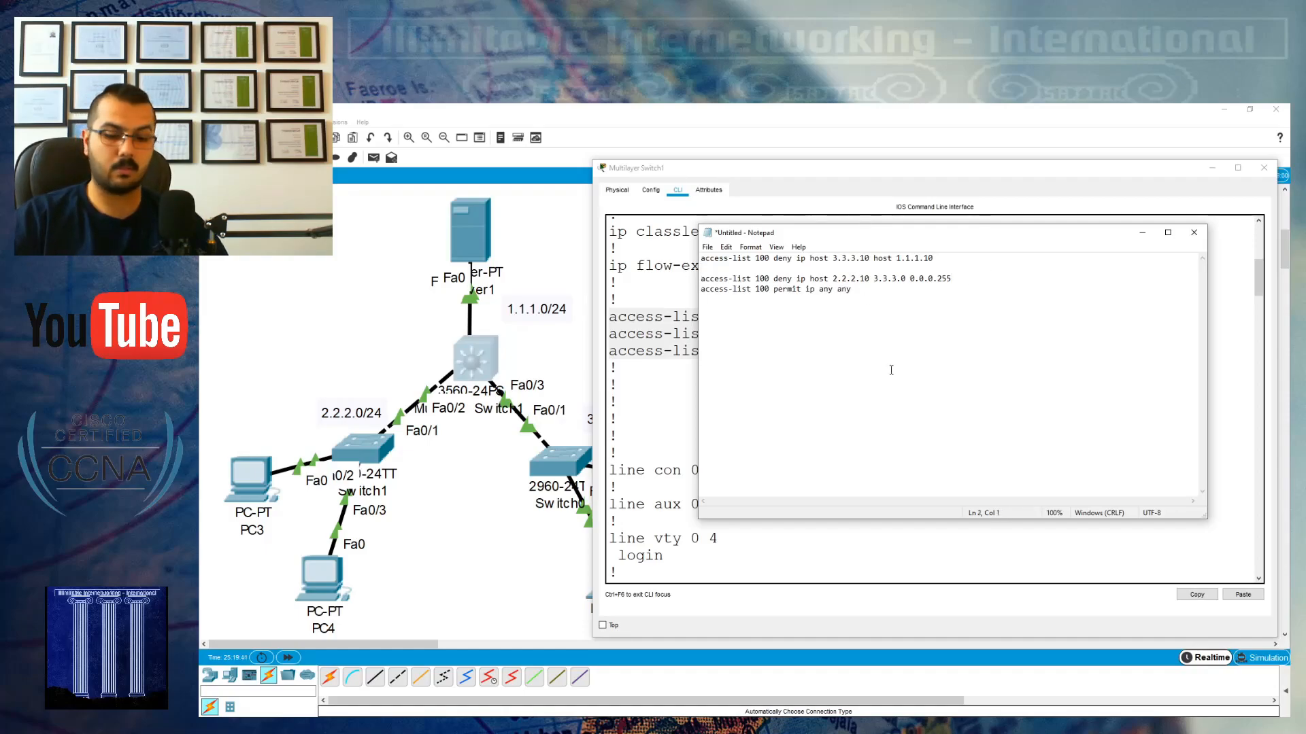
key("BackSpace")
- Copy the three reordered access-list 100 lines into Multilayer Switch1's global configuration mode, widen the window, and return to privileged mode
left_click_drag(857, 285, 700, 258)
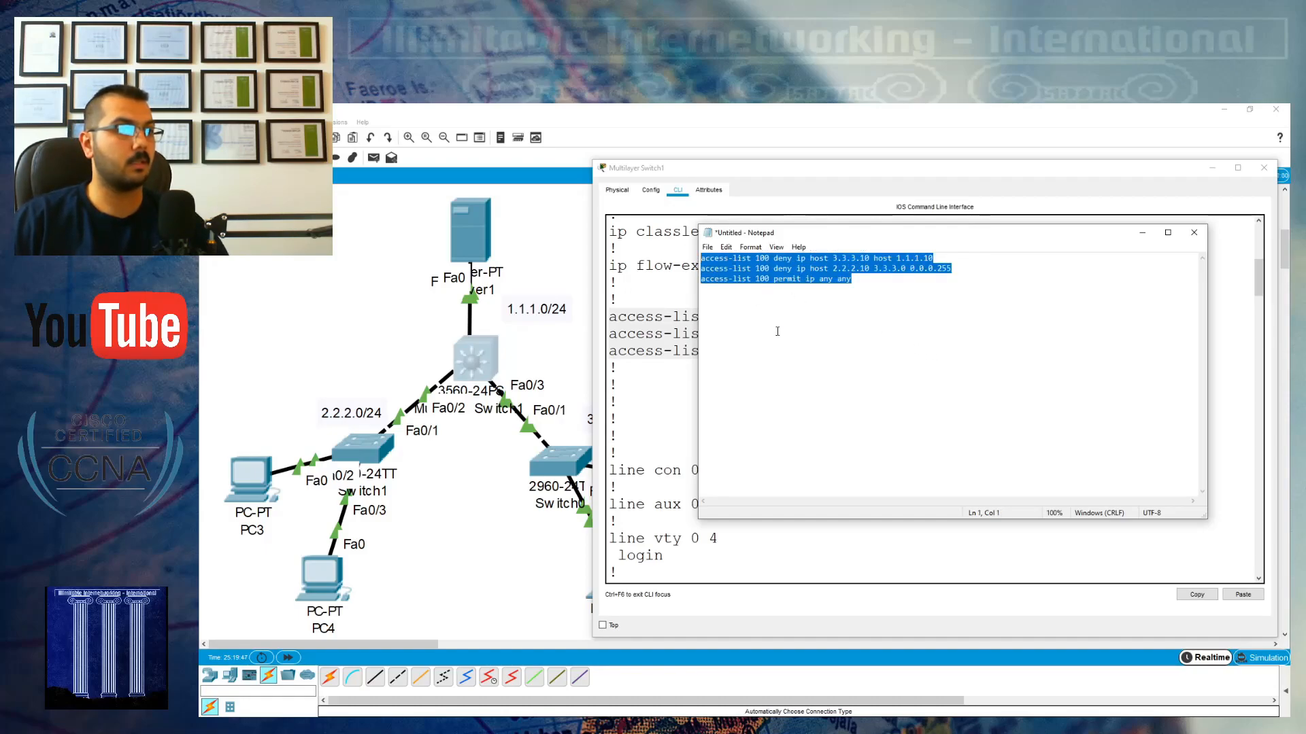
left_click(673, 377)
scroll(673, 377, "down", 5)
type("conf t")
key("Return")
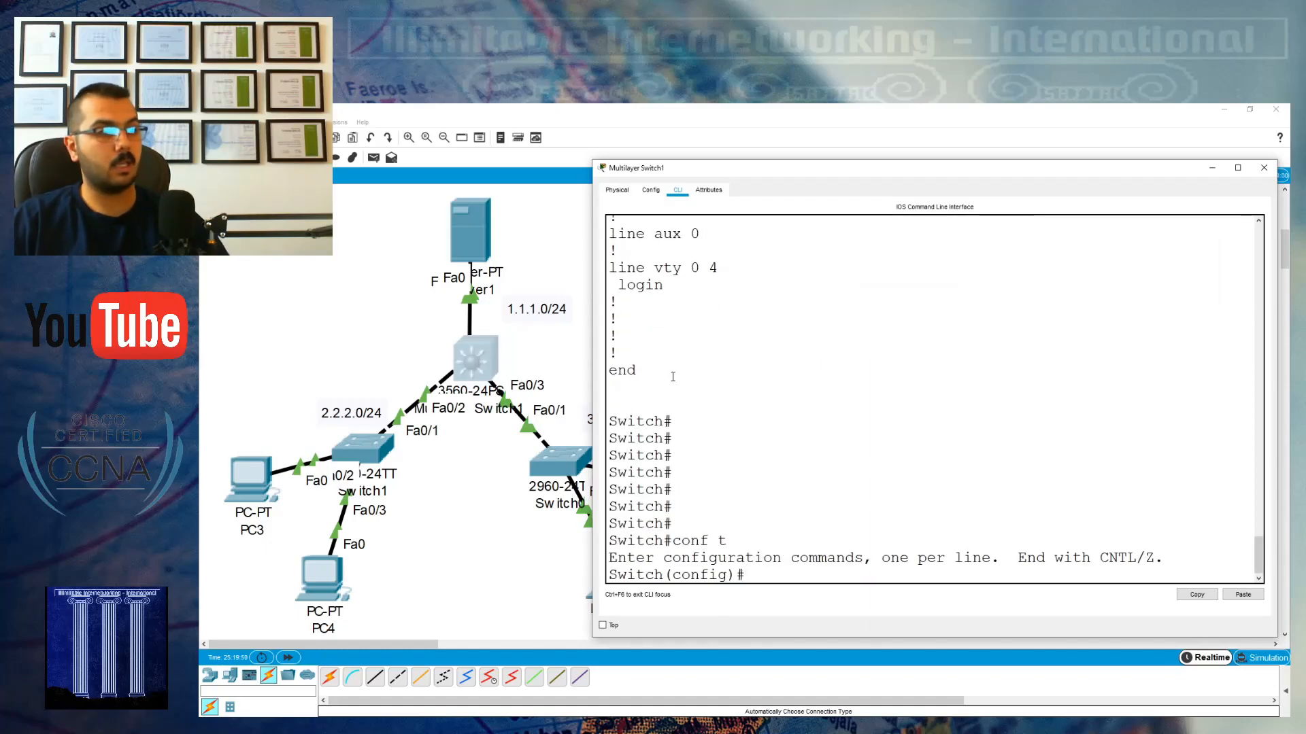
left_click(1232, 595)
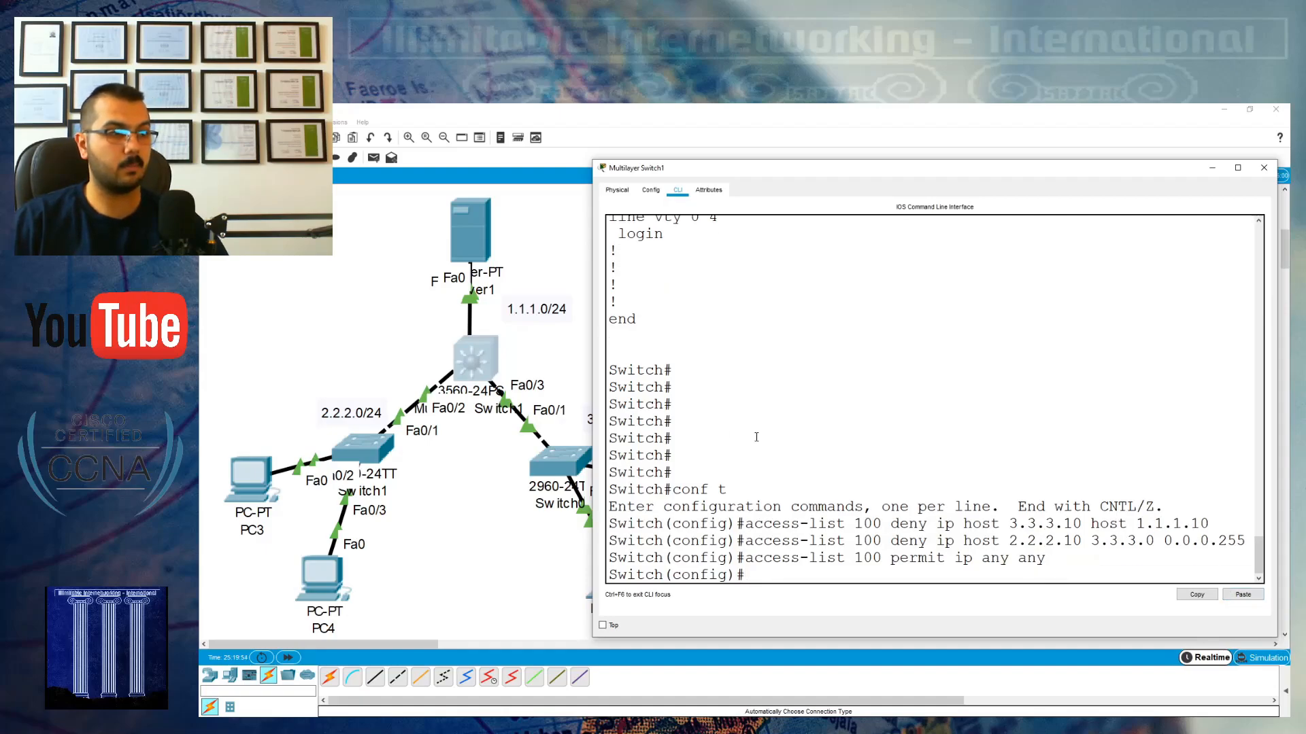
left_click_drag(594, 409, 522, 409)
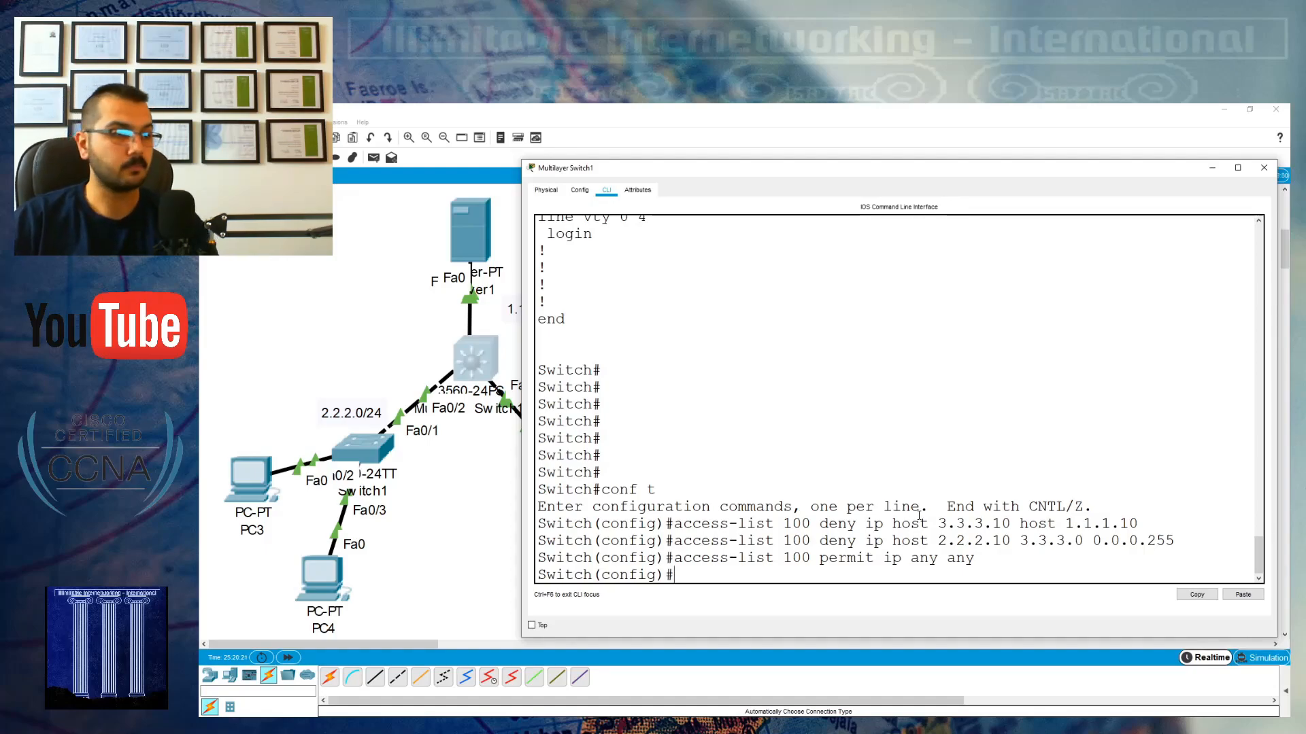
type("end")
key("Return")
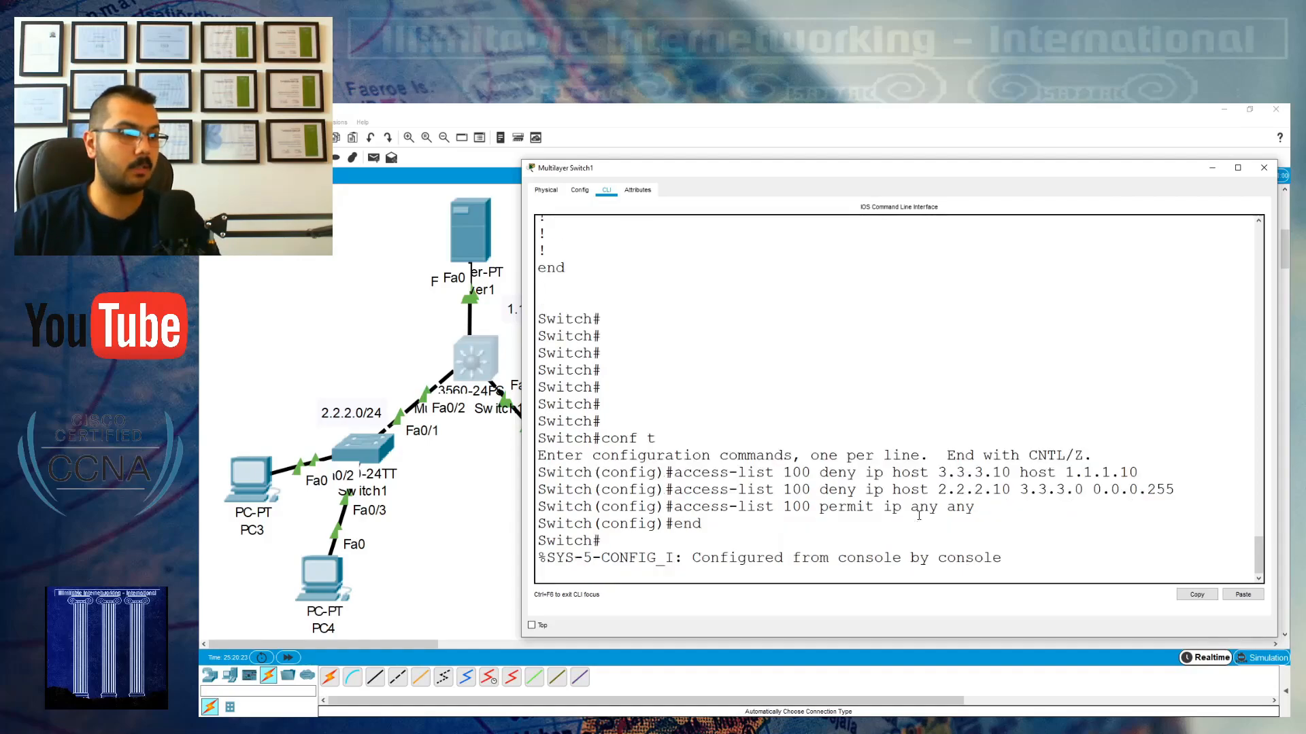
- List the access lists on Multilayer Switch1 to check the entry order, and close the switch window
type("show acce")
key("Tab")
key("Return")
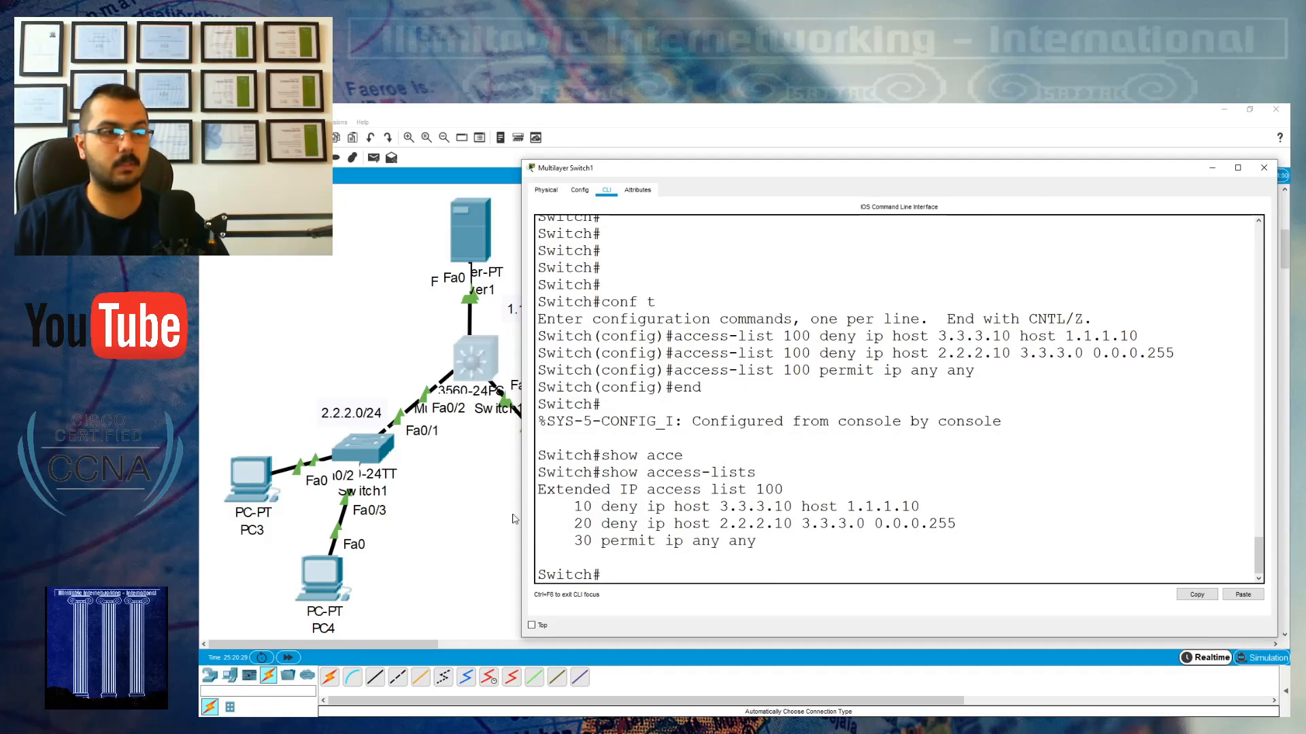
left_click(1263, 168)
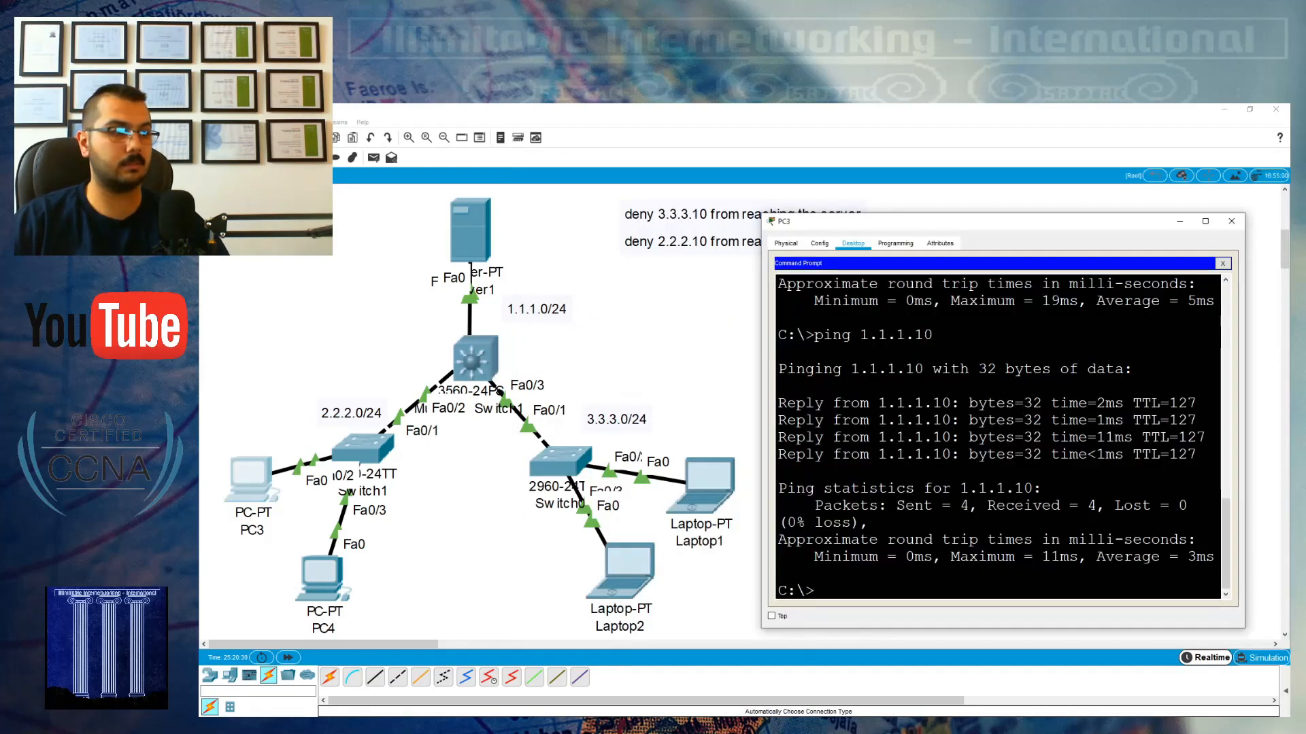
- Ping 2.2.2.11 from PC3's command prompt and interrupt the ping before it completes
key("Up")
key("BackSpace")
key("BackSpace")
key("BackSpace")
key("BackSpace")
key("BackSpace")
key("BackSpace")
key("BackSpace")
key("BackSpace")
type("3.3.3.10")
key("BackSpace")
key("BackSpace")
key("BackSpace")
key("BackSpace")
key("BackSpace")
key("BackSpace")
key("BackSpace")
key("BackSpace")
type("2.2.2.11")
key("Return")
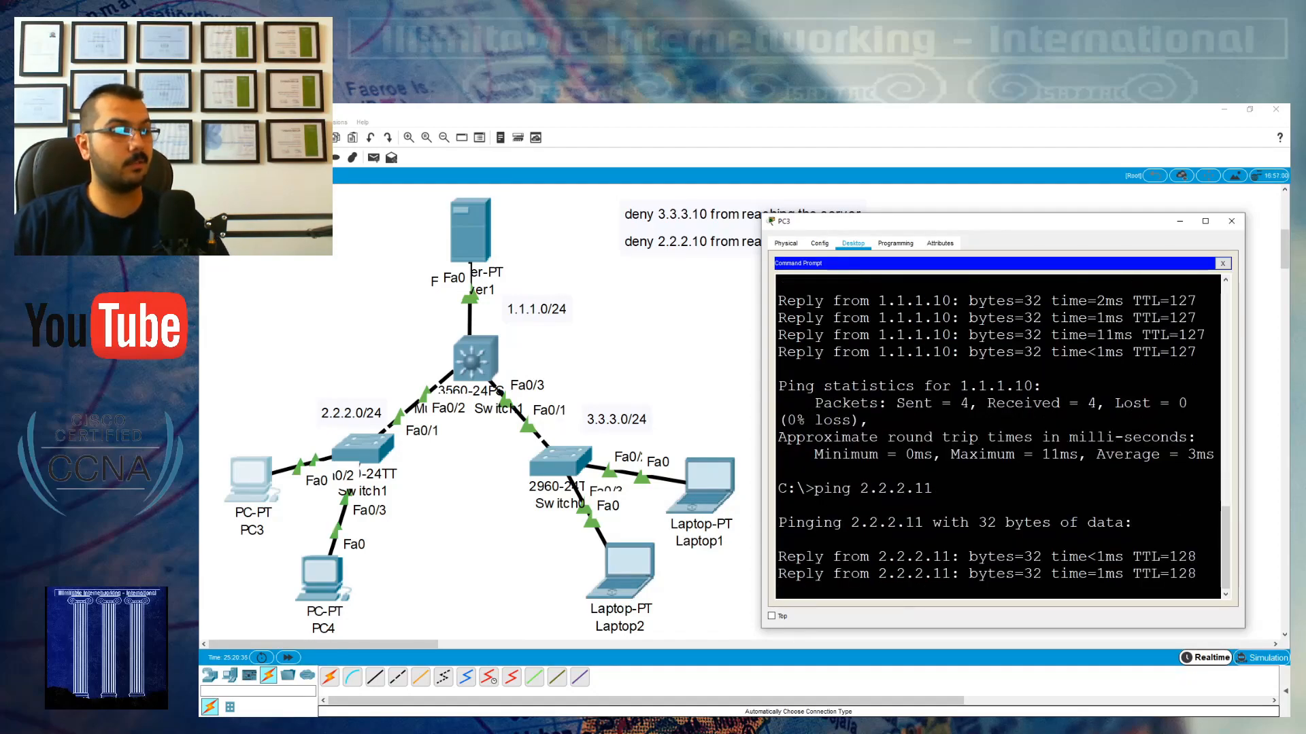
key("ctrl+c")
- Ping 3.3.3.10 from PC3 to test the block on the 3.3.3.0/24 network
key("Up")
key("BackSpace")
key("BackSpace")
key("BackSpace")
key("BackSpace")
key("BackSpace")
key("BackSpace")
key("BackSpace")
key("BackSpace")
type("3.3.3.11")
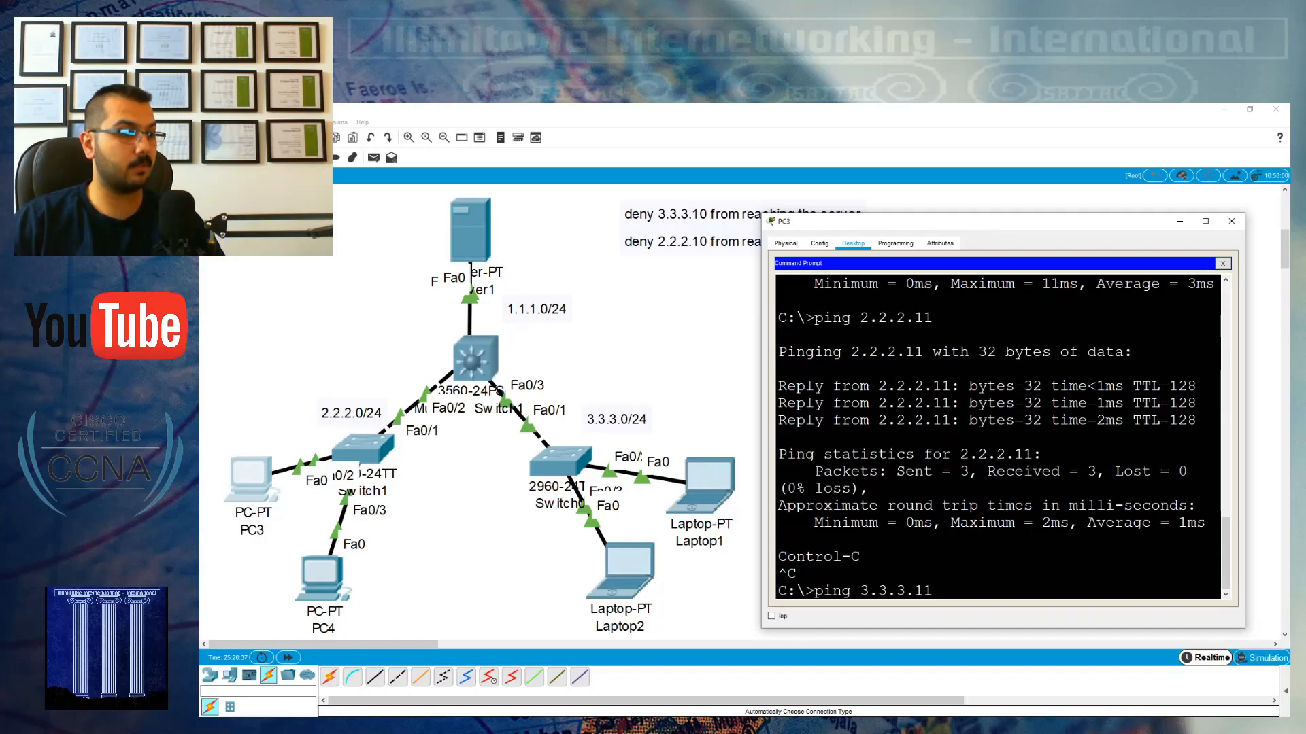
key("Return")
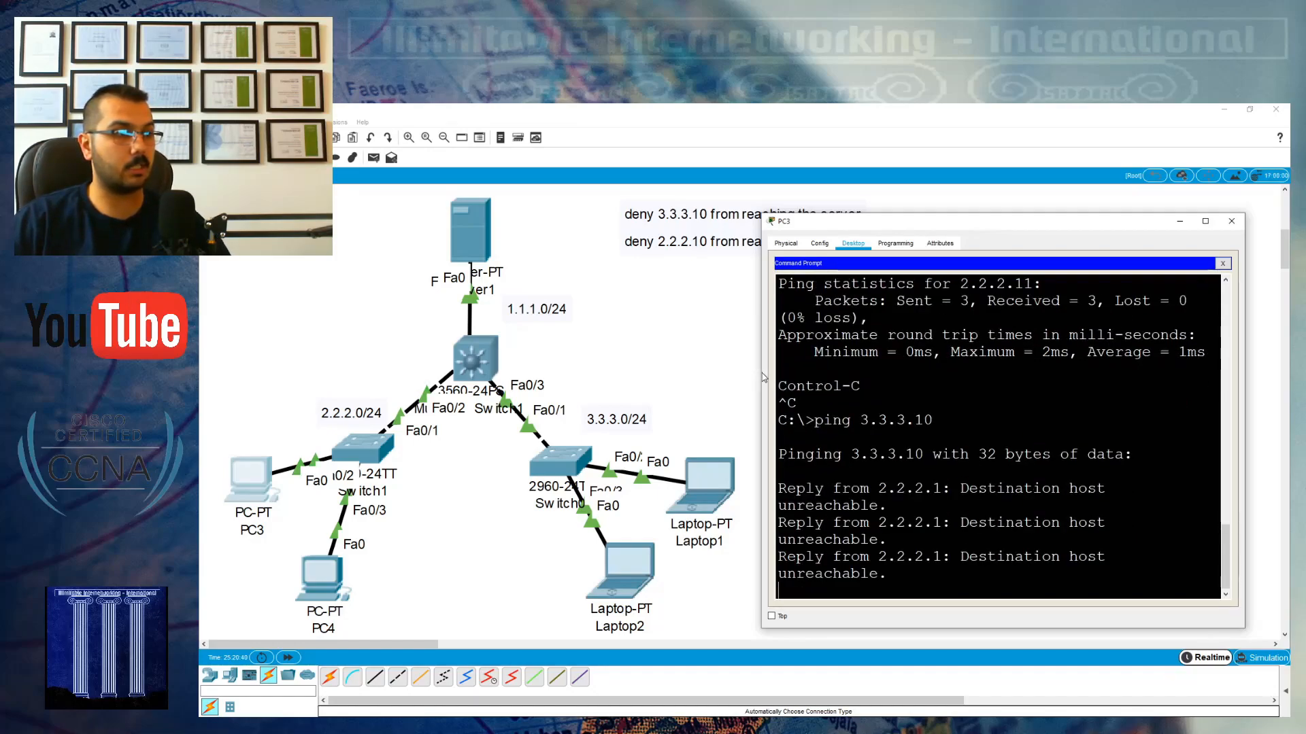
- Widen PC3's window and ping 3.3.3.11 to test the second laptop in the blocked network
left_click_drag(760, 373, 670, 373)
key("Up")
key("Up")
key("BackSpace")
type("1")
key("Up")
key("BackSpace")
type("11")
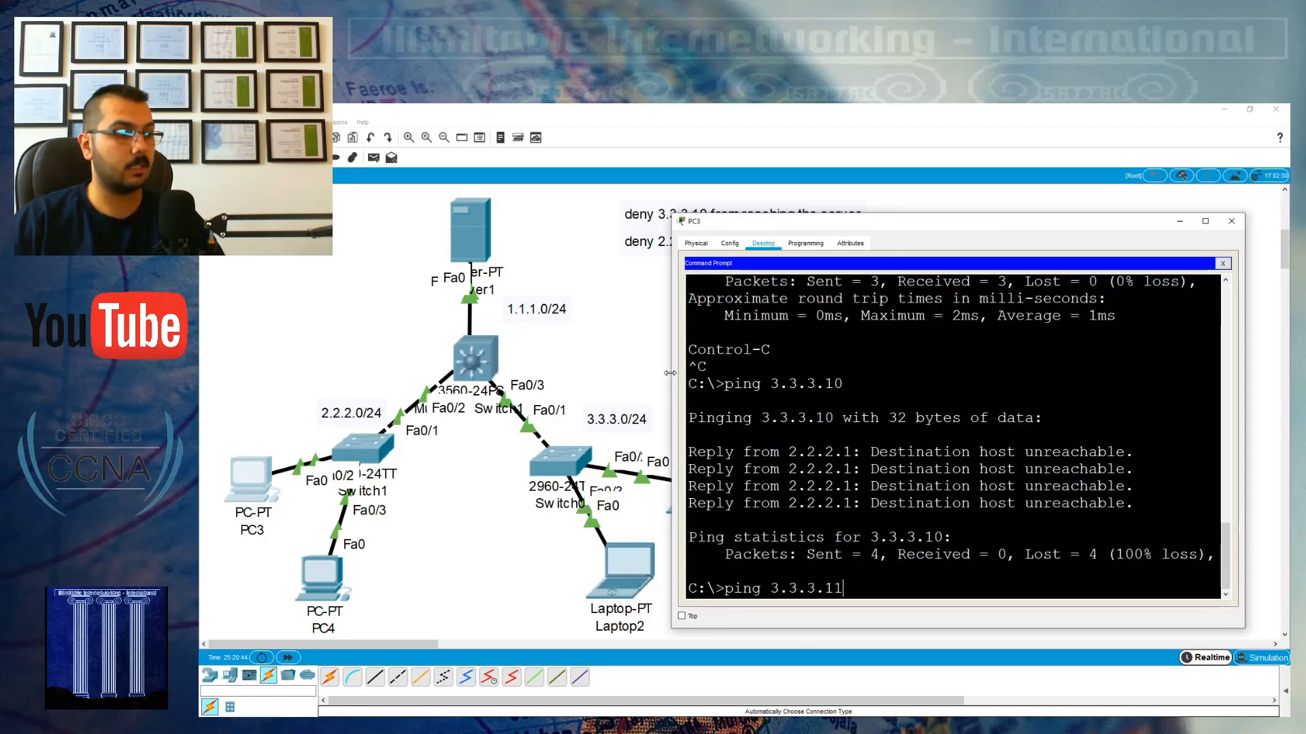
key("Return")
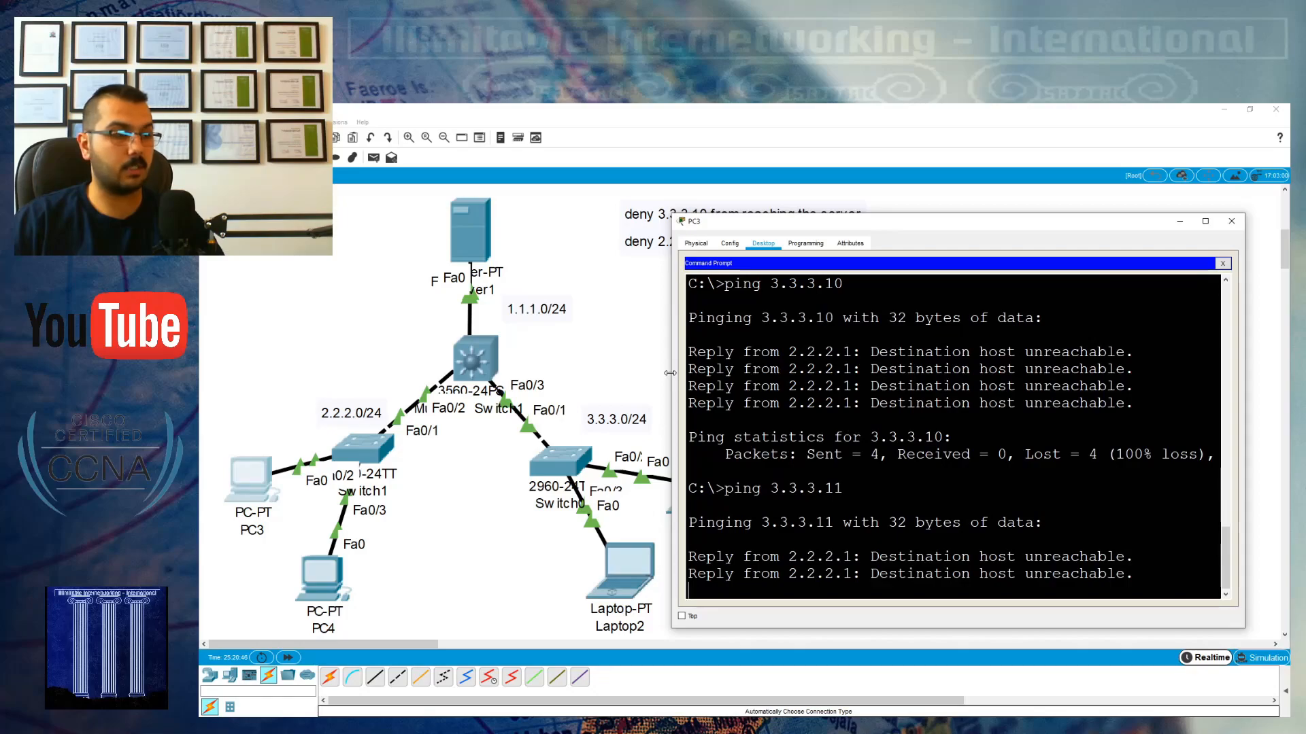
- Ping the server at 1.1.1.10 from PC3 and close PC3's window
key("Up")
key("Up")
key("Up")
key("Return")
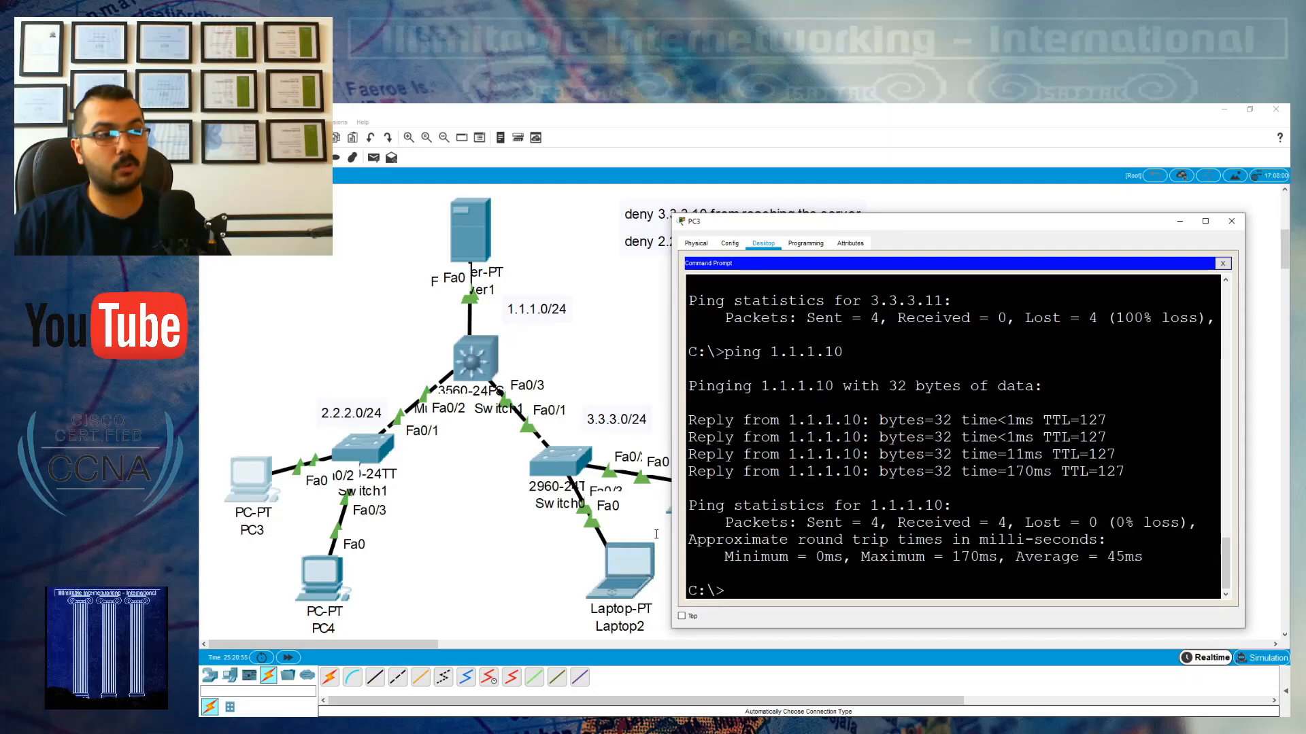
key("alt+F4")
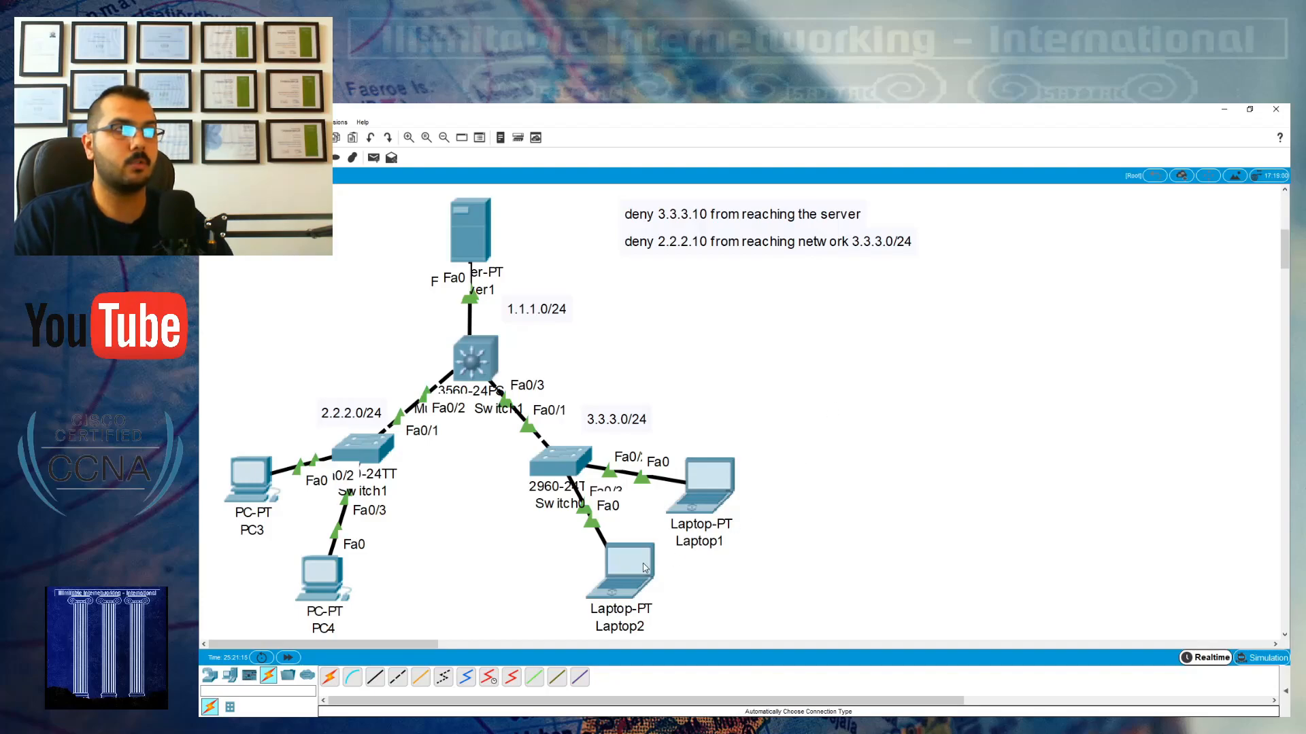
mouse_move(644, 568)
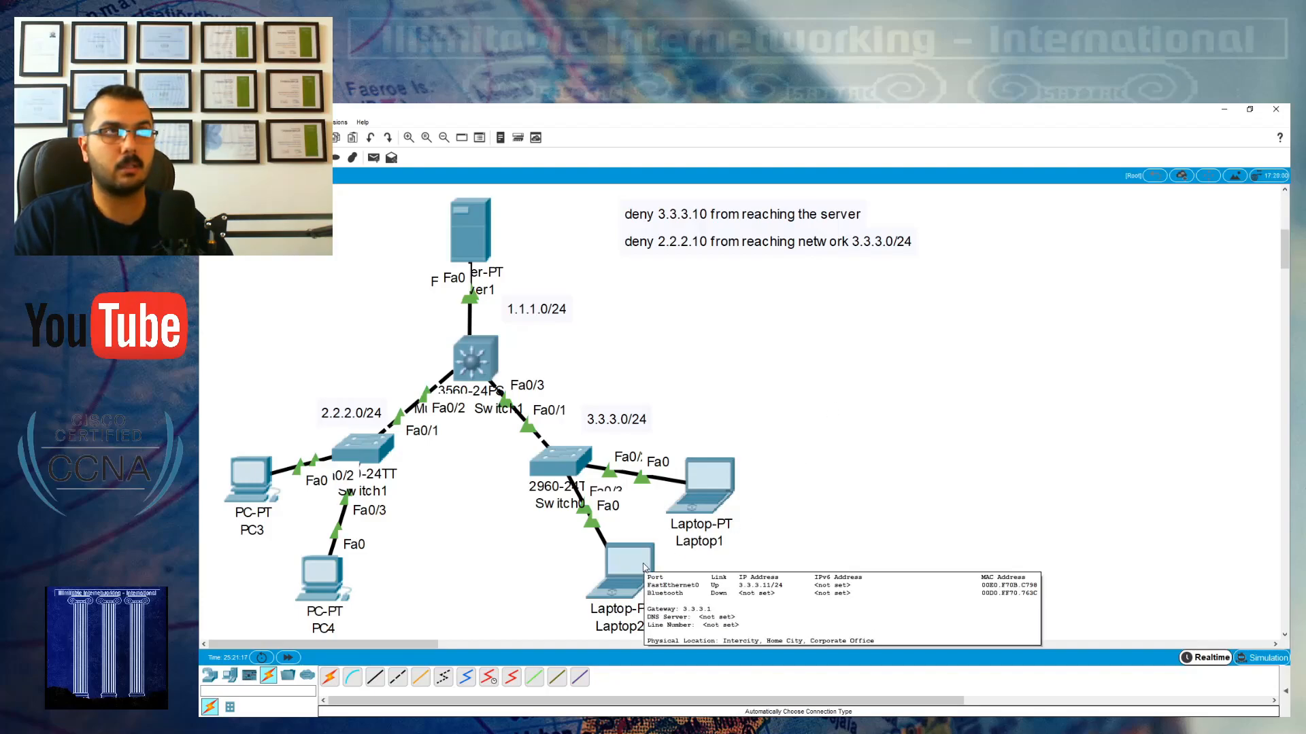
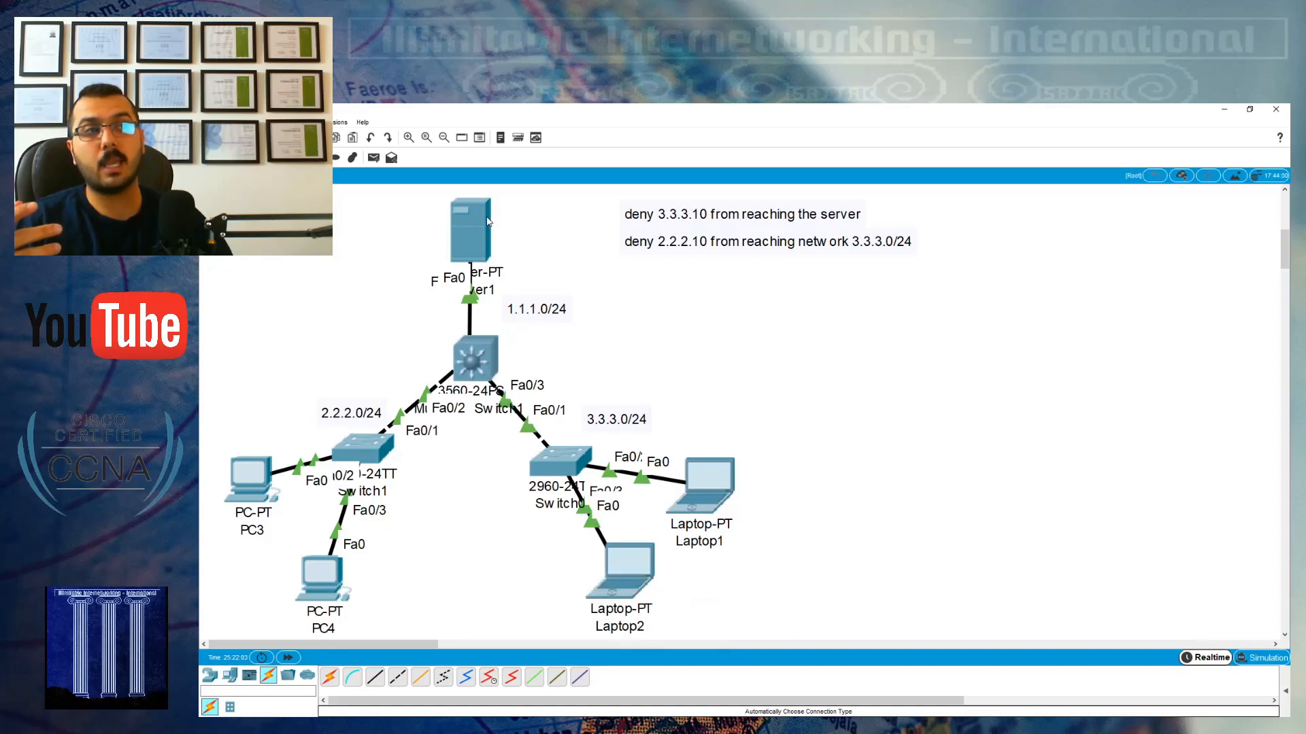
- Add a note below the two deny notes reading "deny 2.2.2.11 from web-browsing 1.1.1.10"
mouse_move(487, 222)
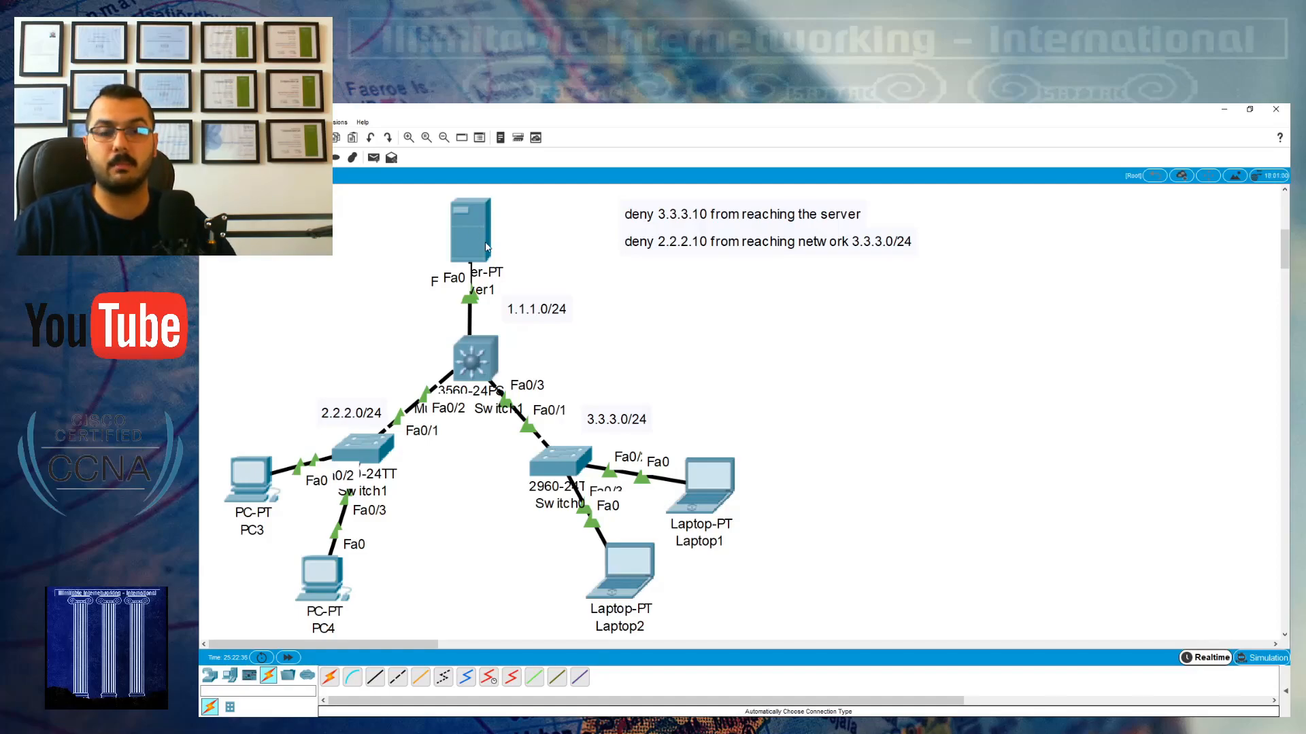
mouse_move(486, 246)
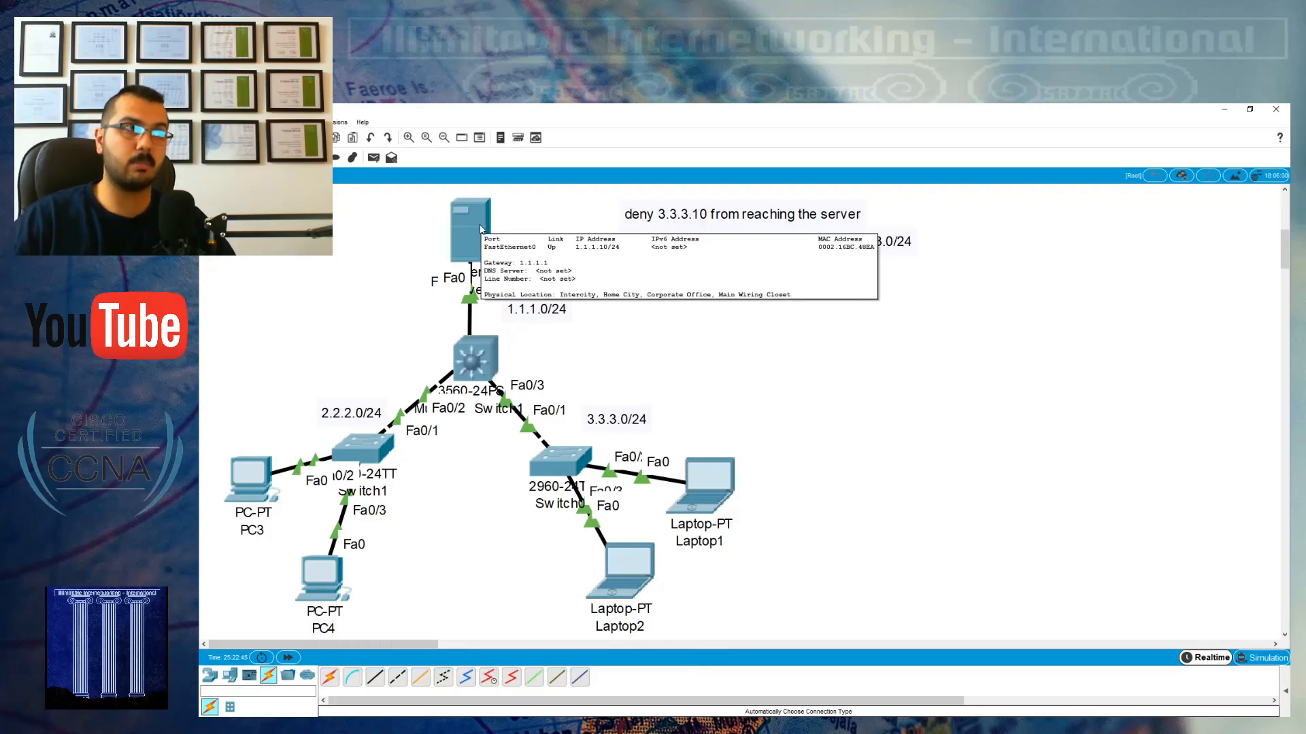
left_click(476, 358)
left_click(401, 288)
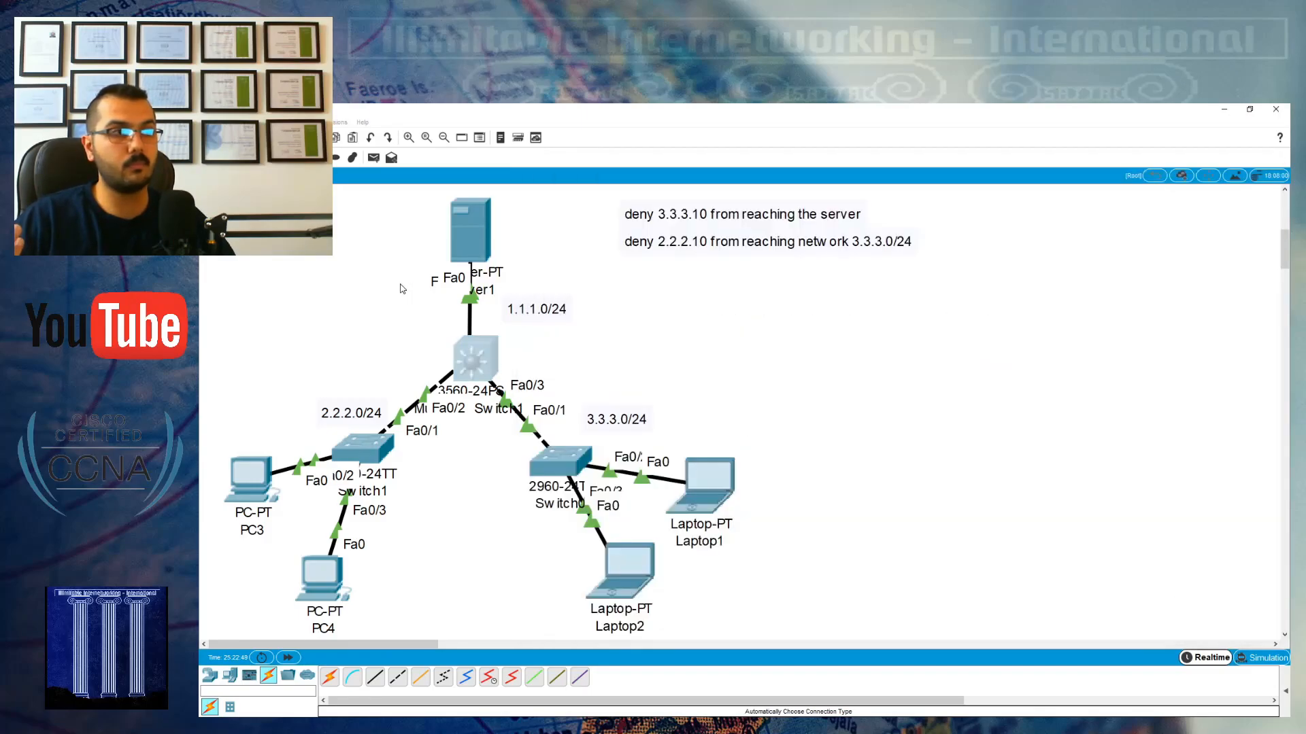
left_click(621, 266)
type("aeny 2.2")
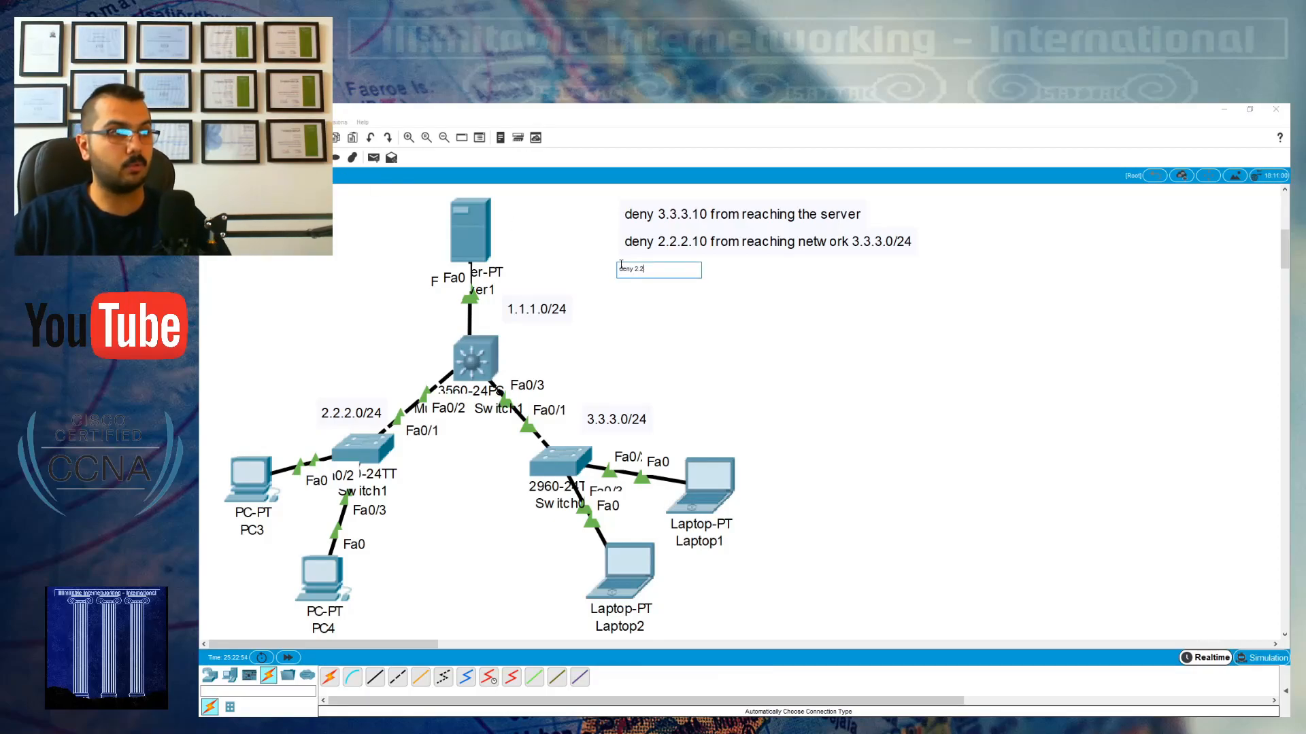
type(".2.11 fro")
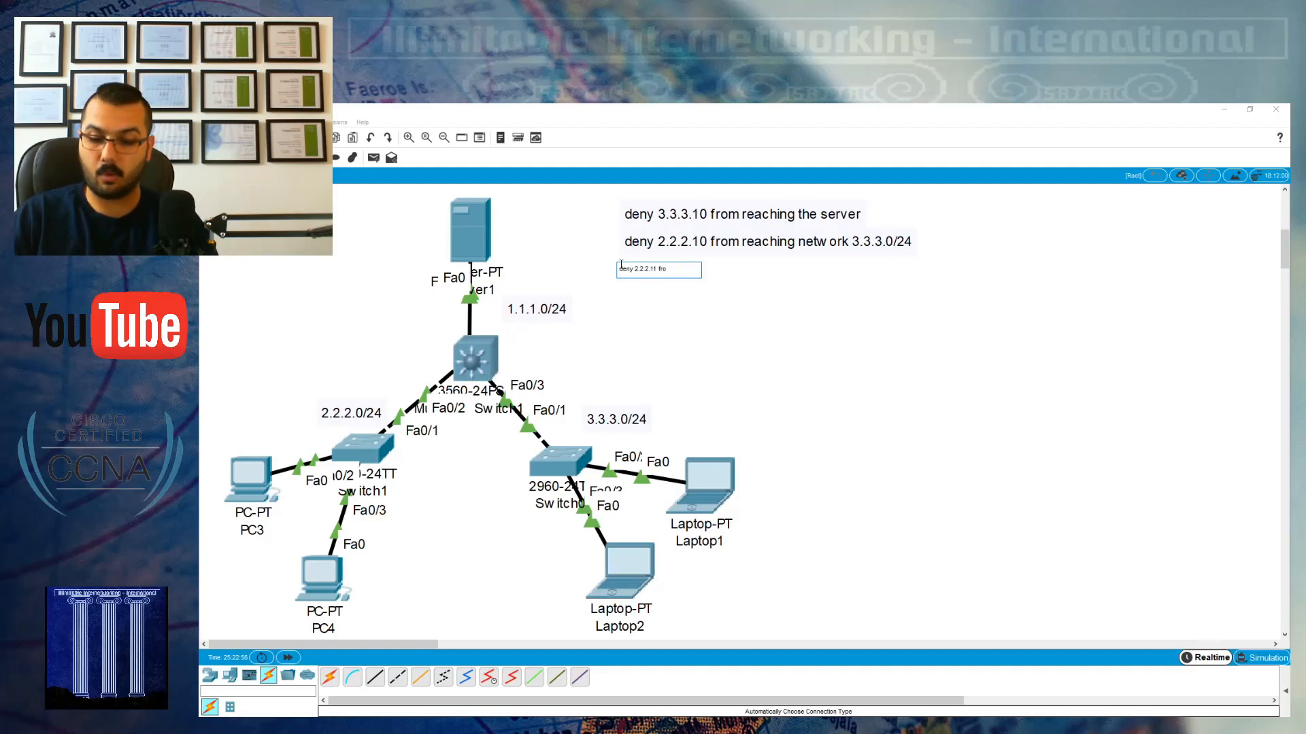
type("m web-browsing")
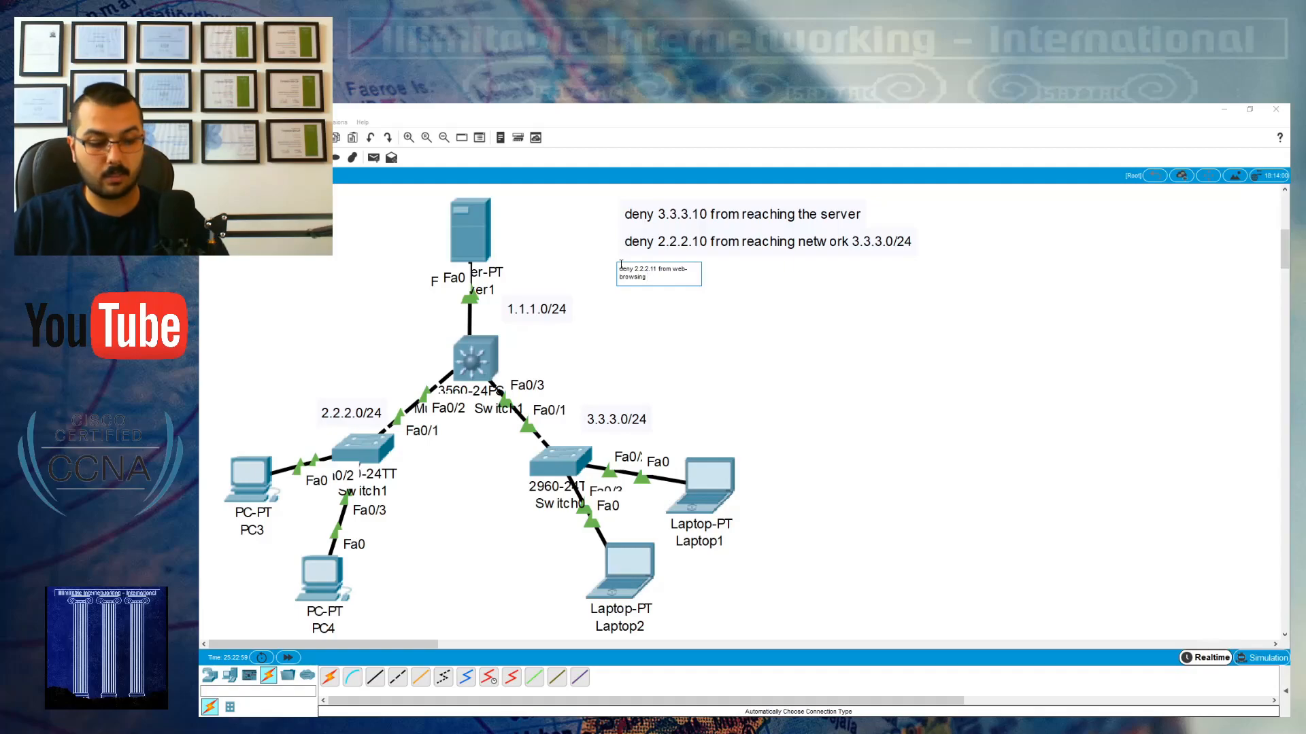
type(" 1.1.1.10")
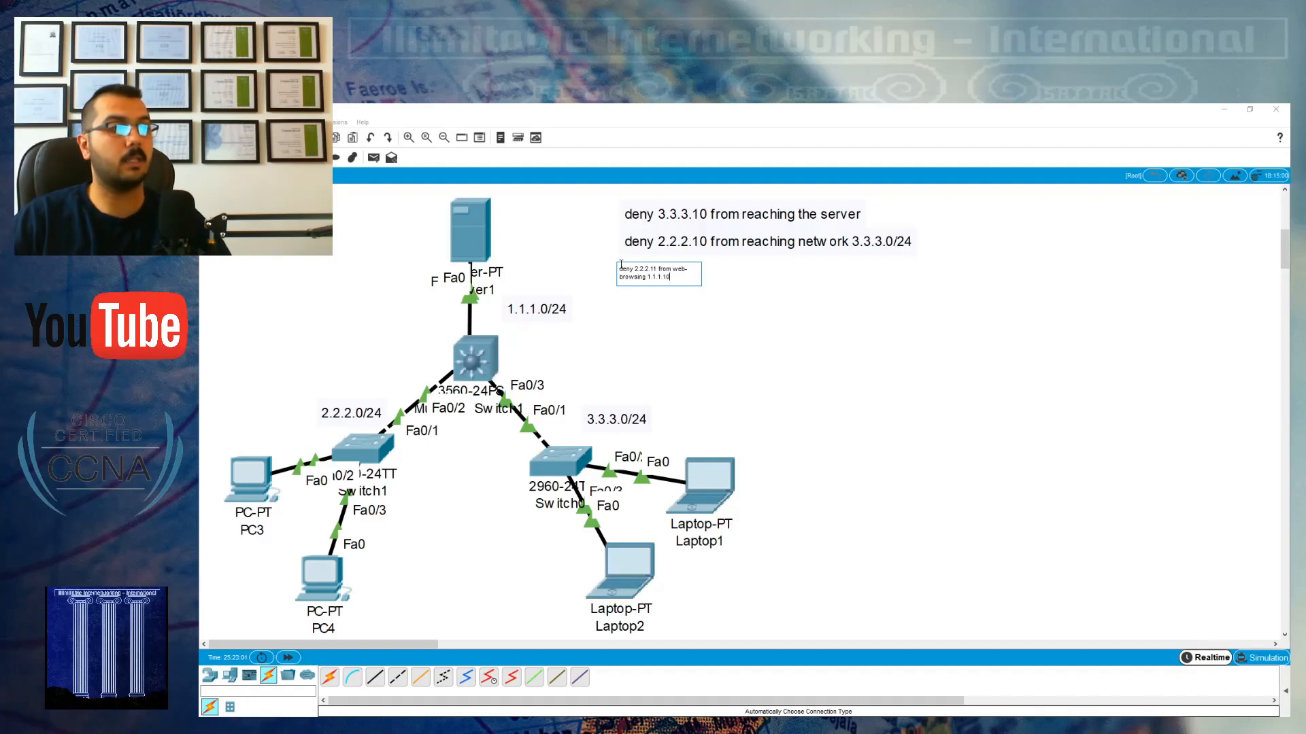
- Nudge the new web-browsing note into alignment beneath the two existing deny notes
left_click(725, 282)
left_click_drag(725, 282, 727, 270)
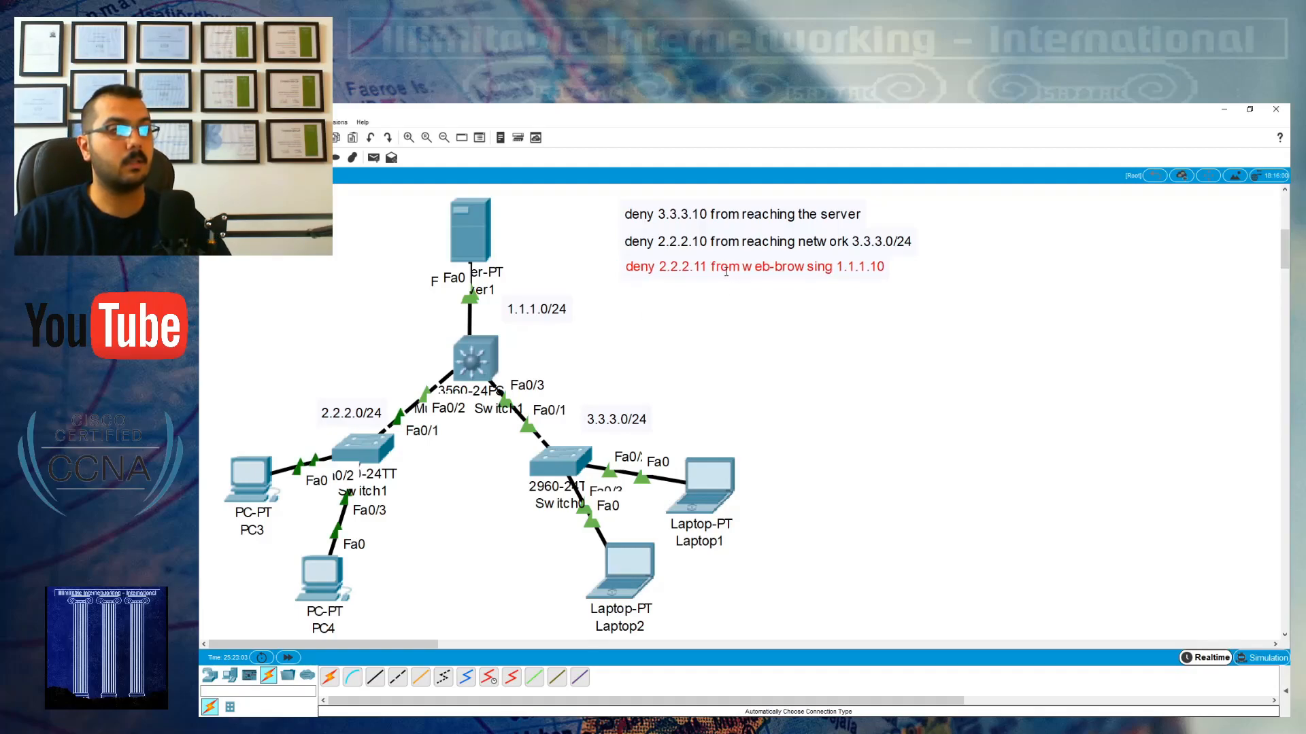
left_click(725, 290)
left_click(721, 276)
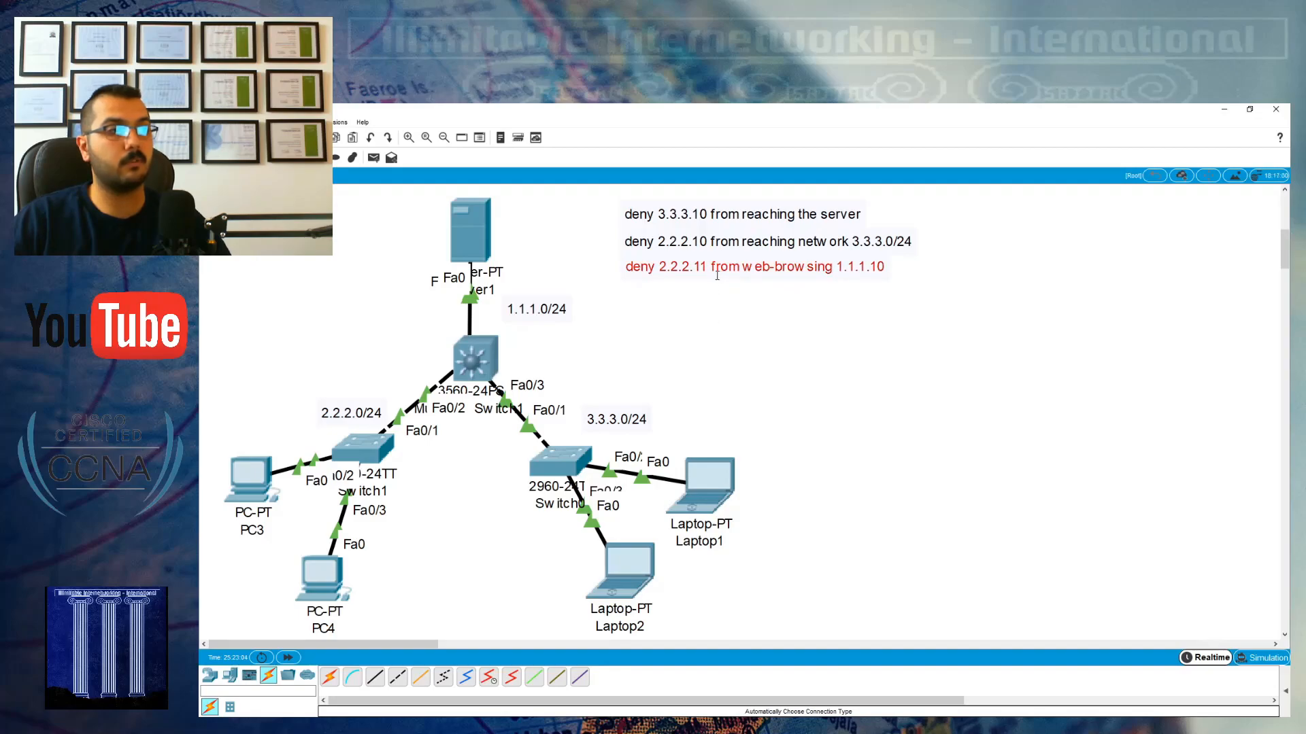
left_click_drag(715, 277, 714, 278)
left_click(704, 334)
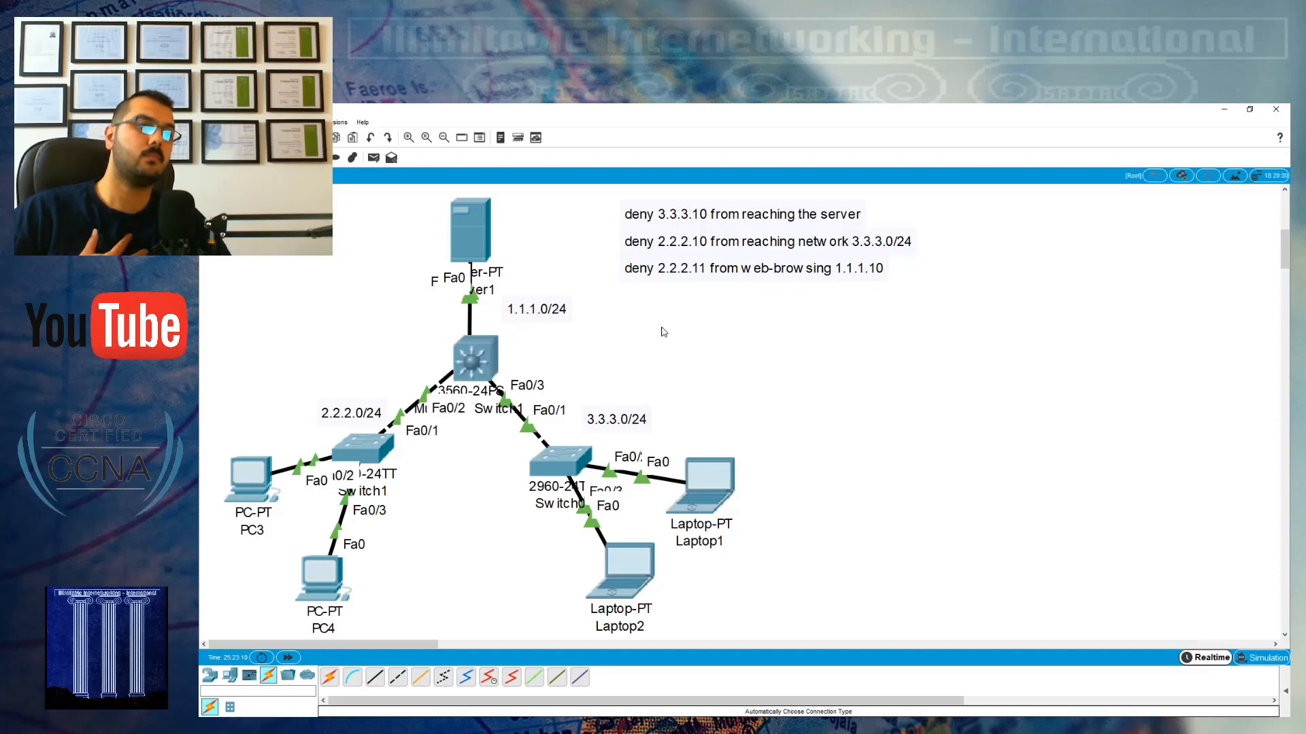
- Open the command line of Multilayer Switch1 and enter global configuration mode with conf t
left_click(489, 358)
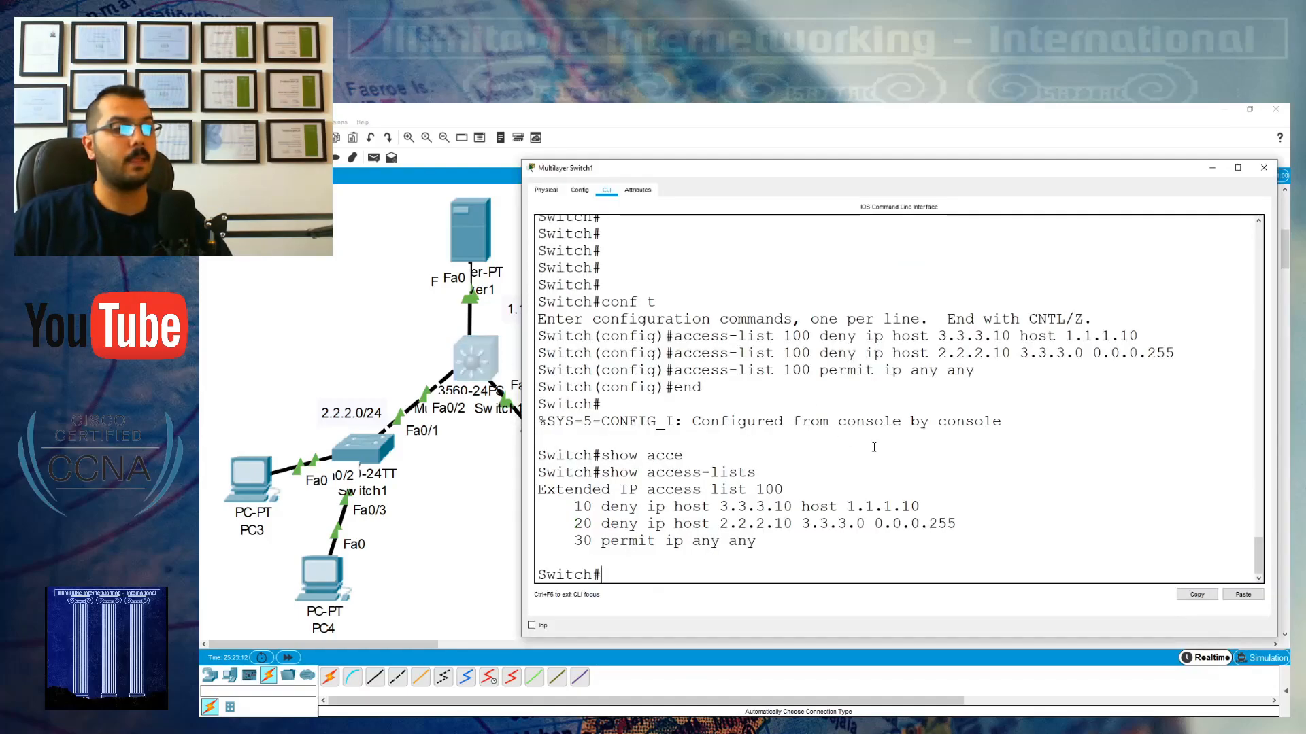
type("conmf")
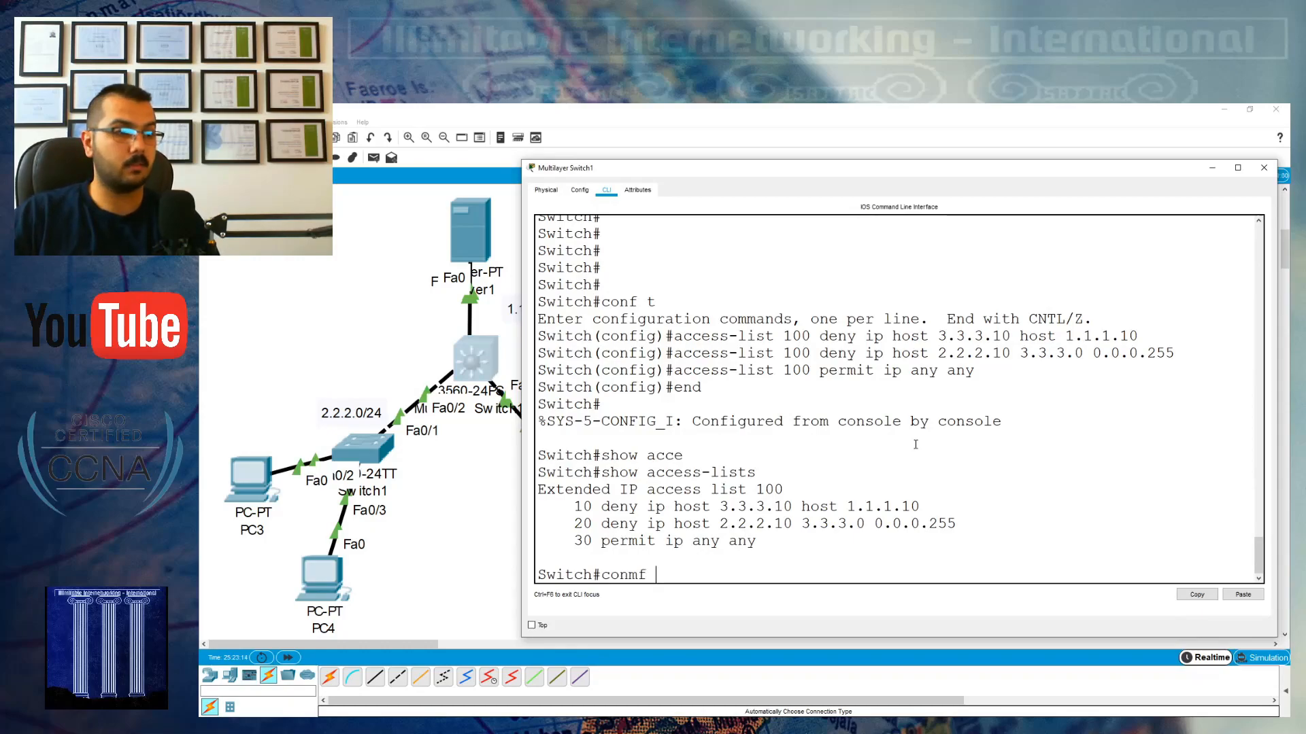
key("BackSpace")
key("BackSpace")
key("BackSpace")
key("BackSpace")
key("BackSpace")
key("BackSpace")
type("conf t")
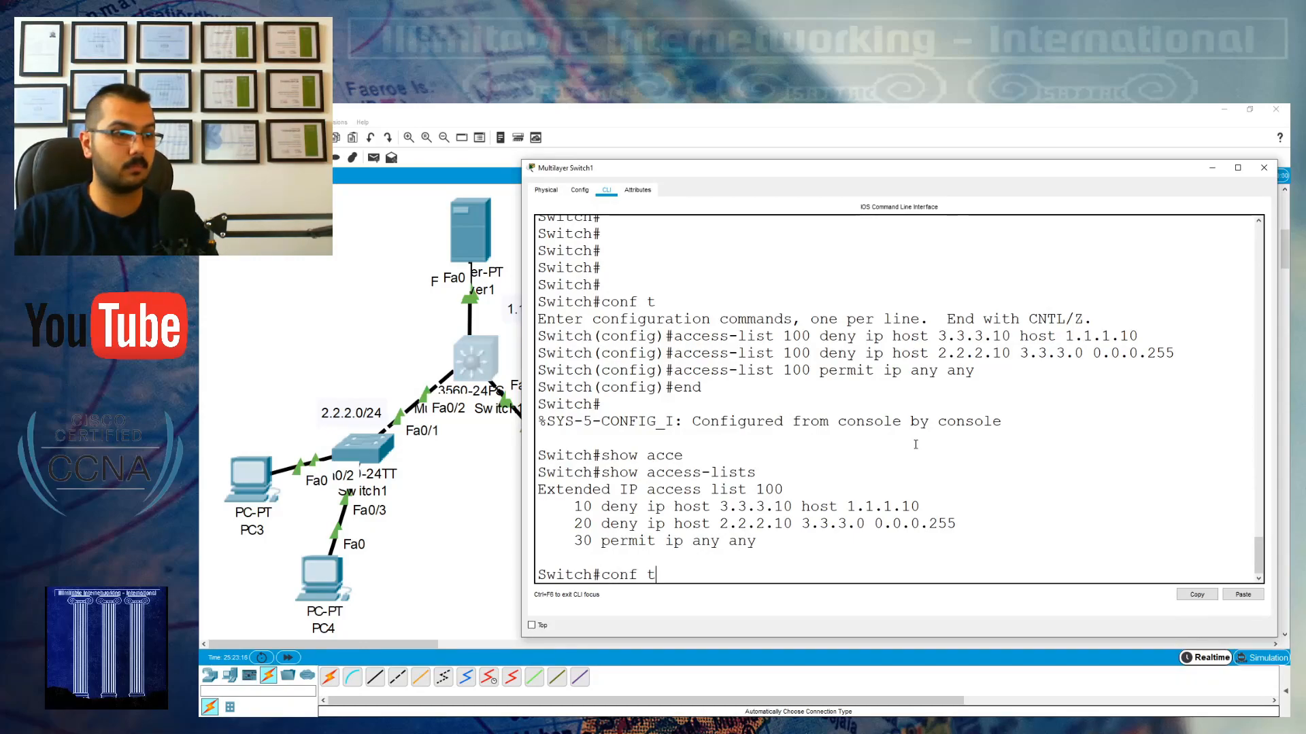
key("Return")
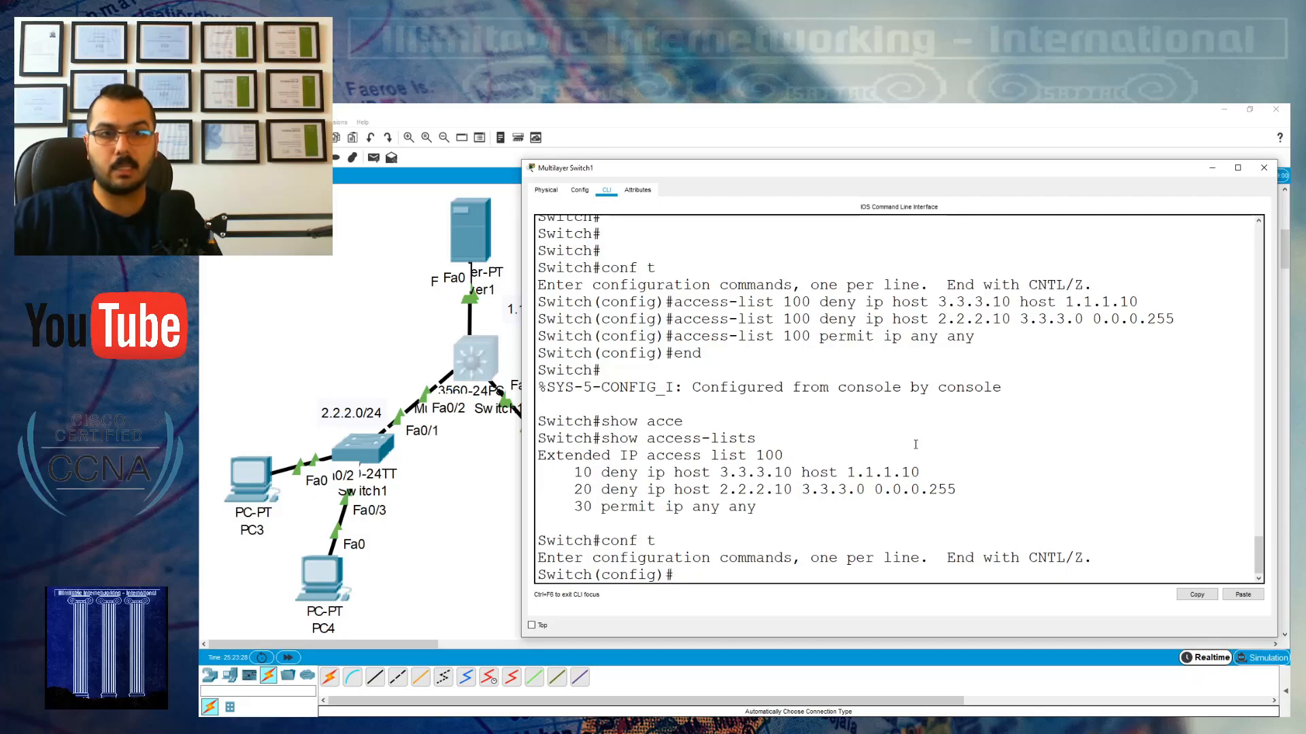
- Add the rule access-list 100 deny tcp host 2.2.2.11 host 1.1.1.10 eq 80, and highlight its protocol, port and destination
type("acces")
key("Tab")
type("100")
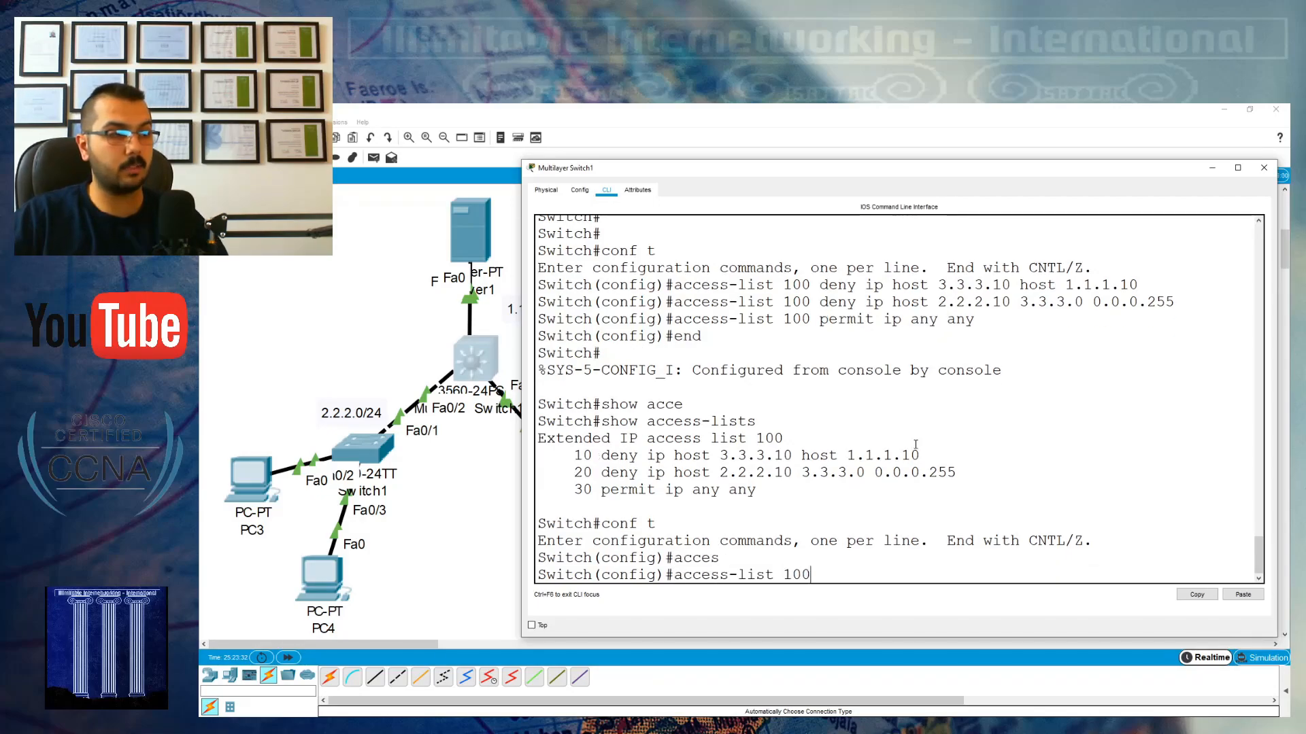
type(" den")
key("Tab")
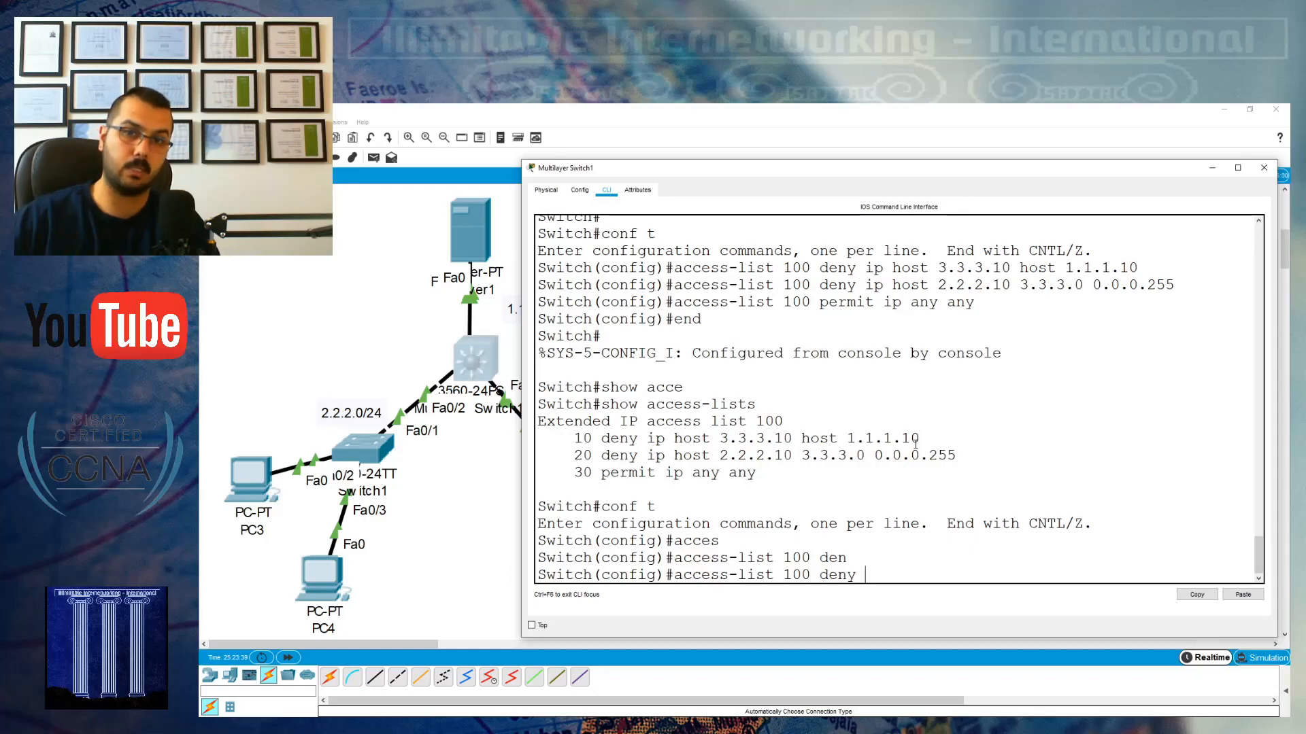
type("tcp ")
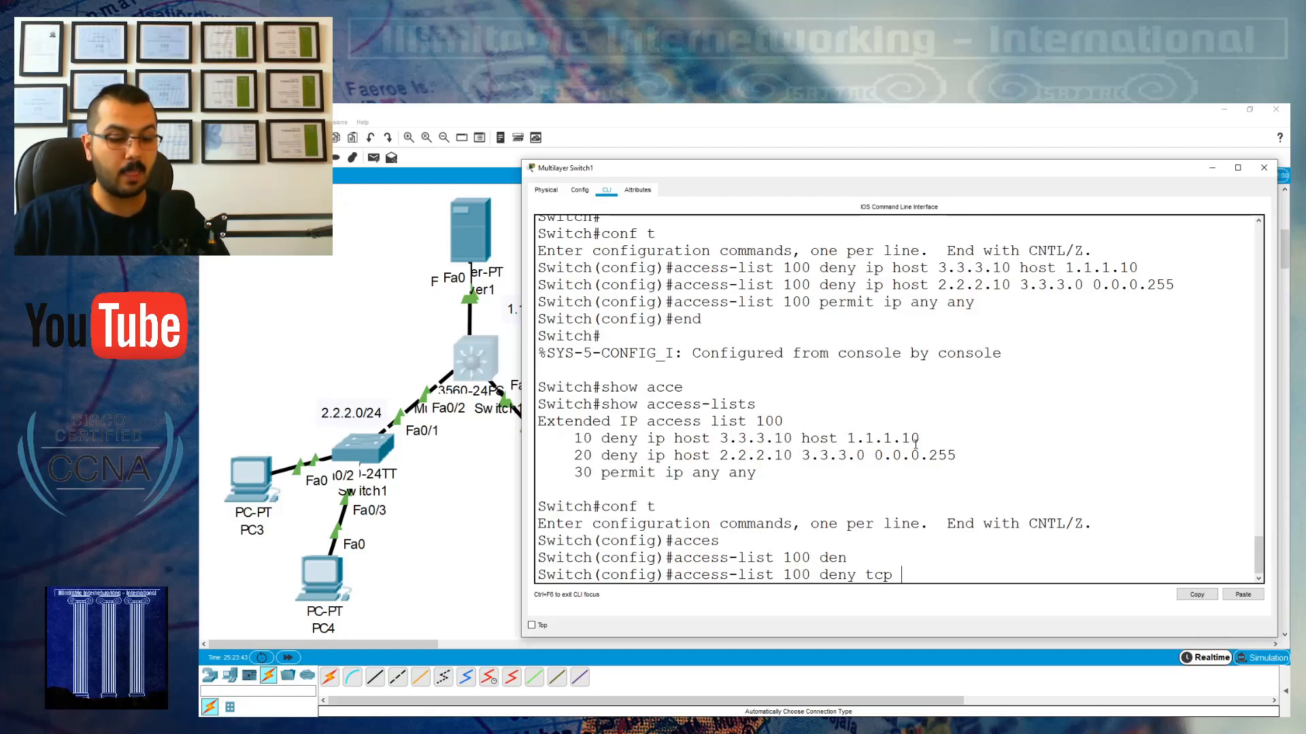
type("ho")
key("Tab")
type("2.2.2.11 ")
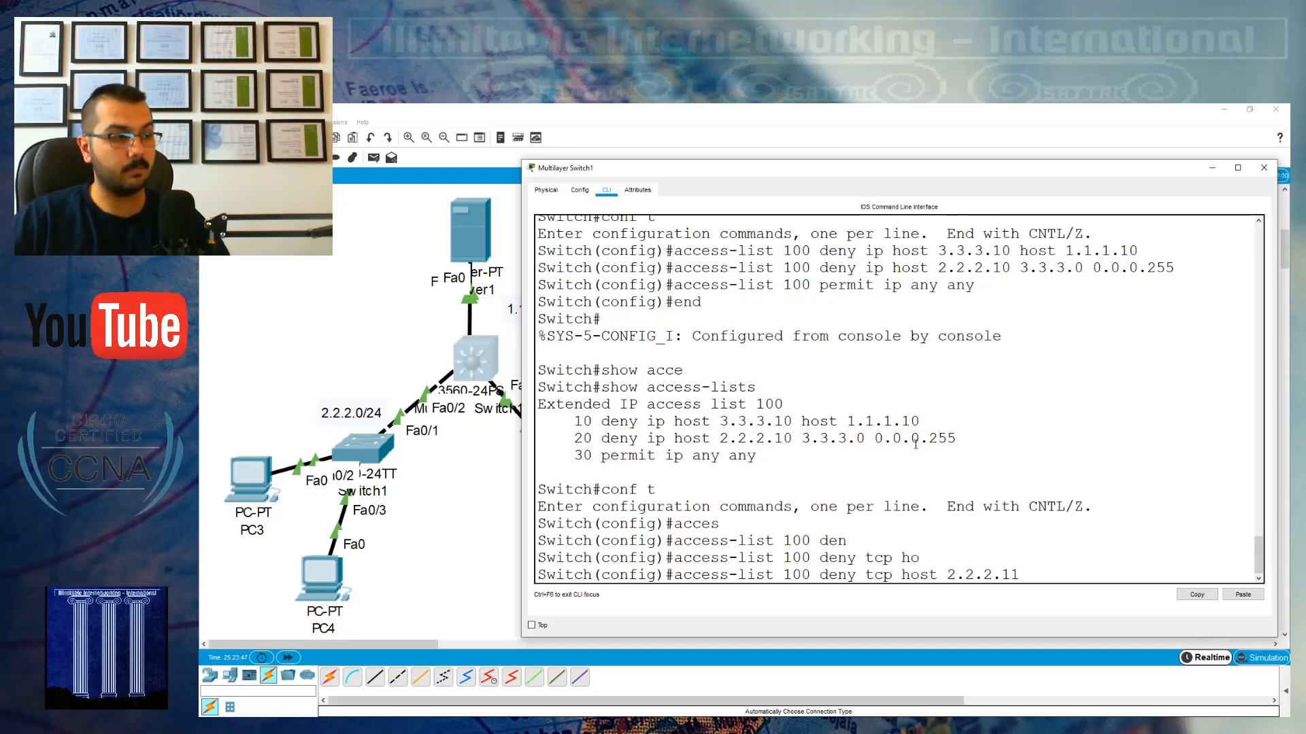
type("ho")
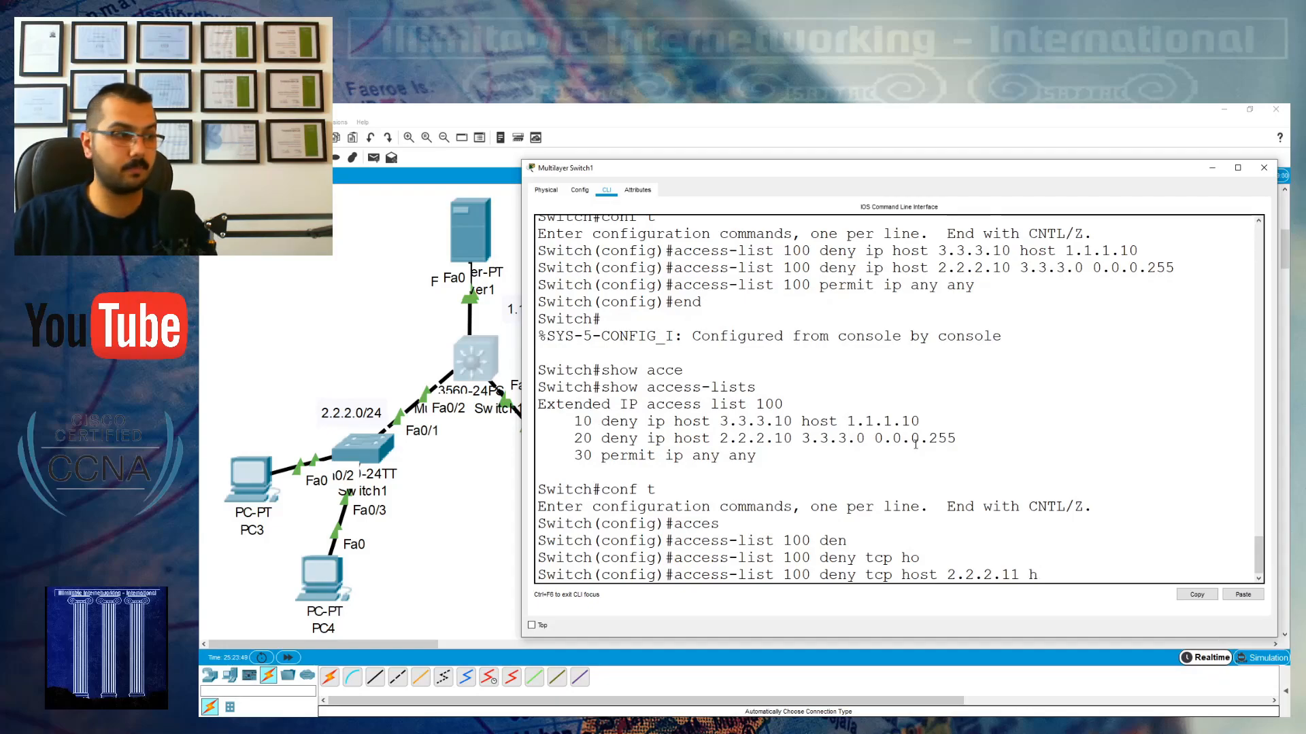
key("Tab")
type("1.1.1.1")
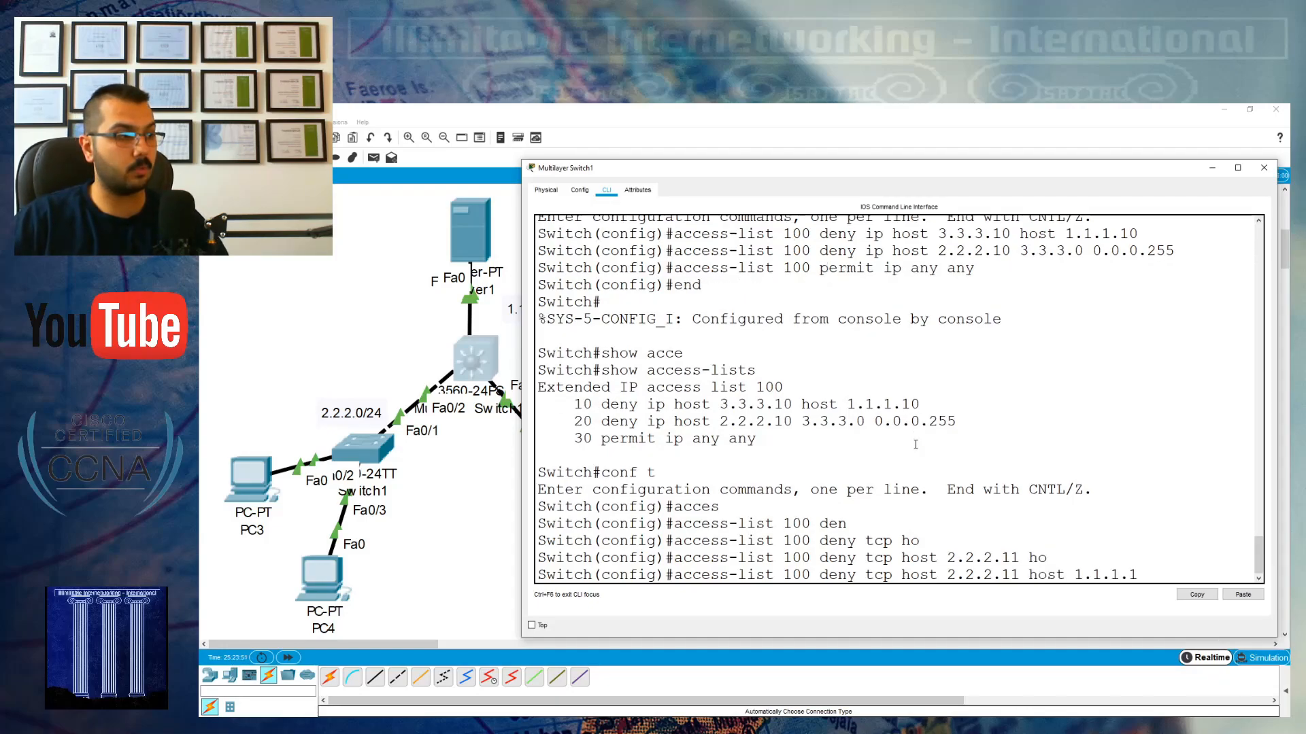
type("0")
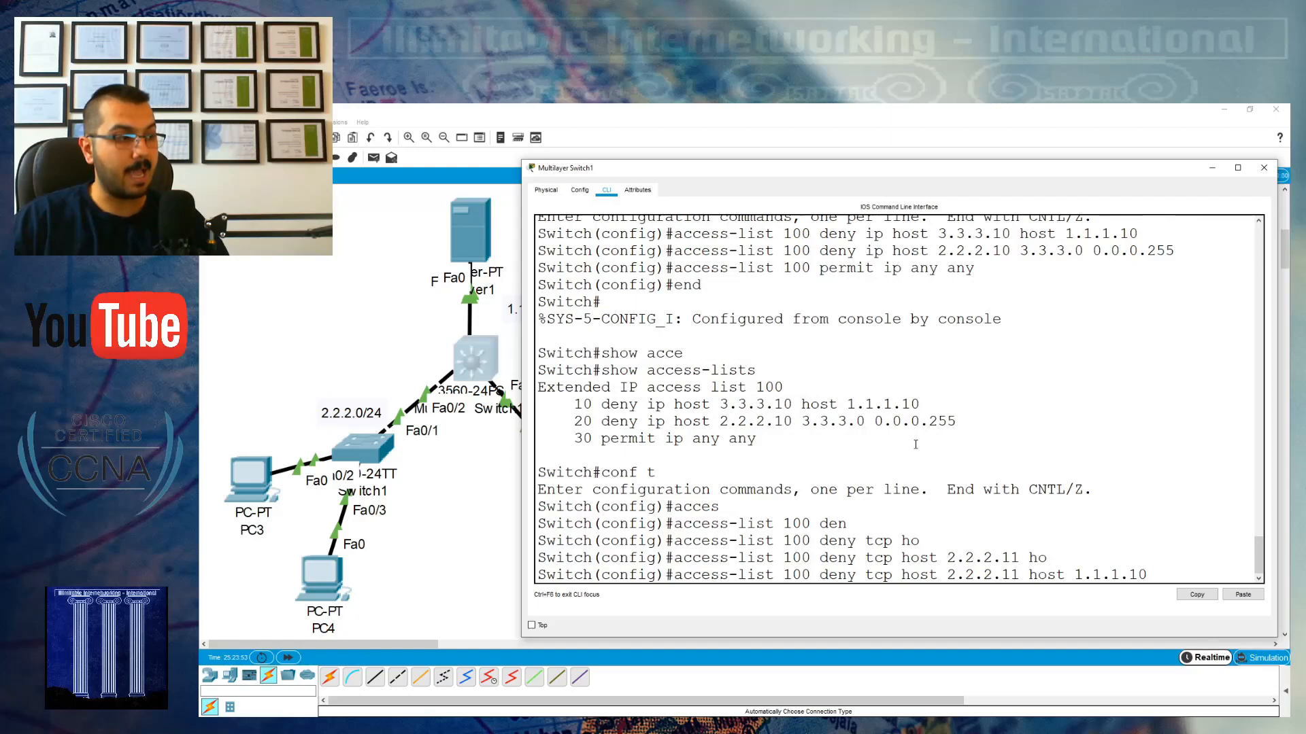
type(" eq")
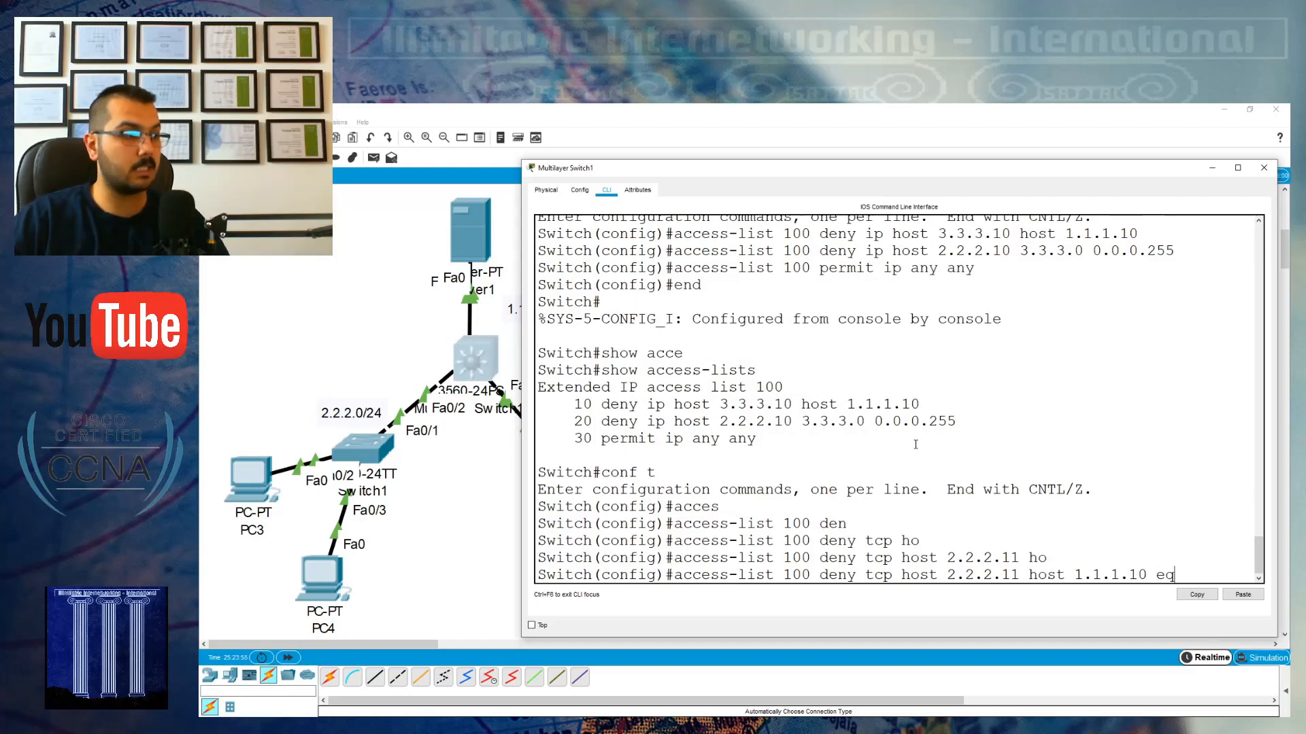
key("Tab")
type("80")
key("Return")
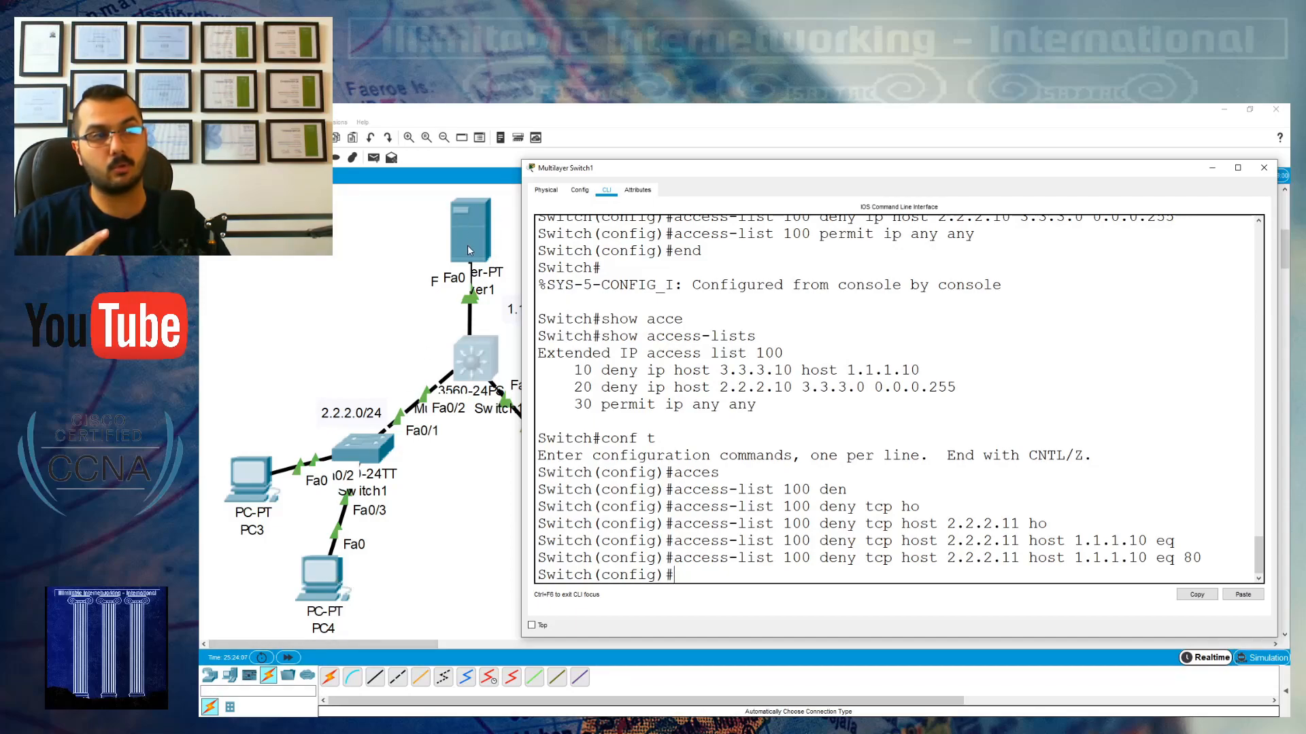
left_click_drag(863, 558, 895, 558)
left_click_drag(1183, 559, 1202, 559)
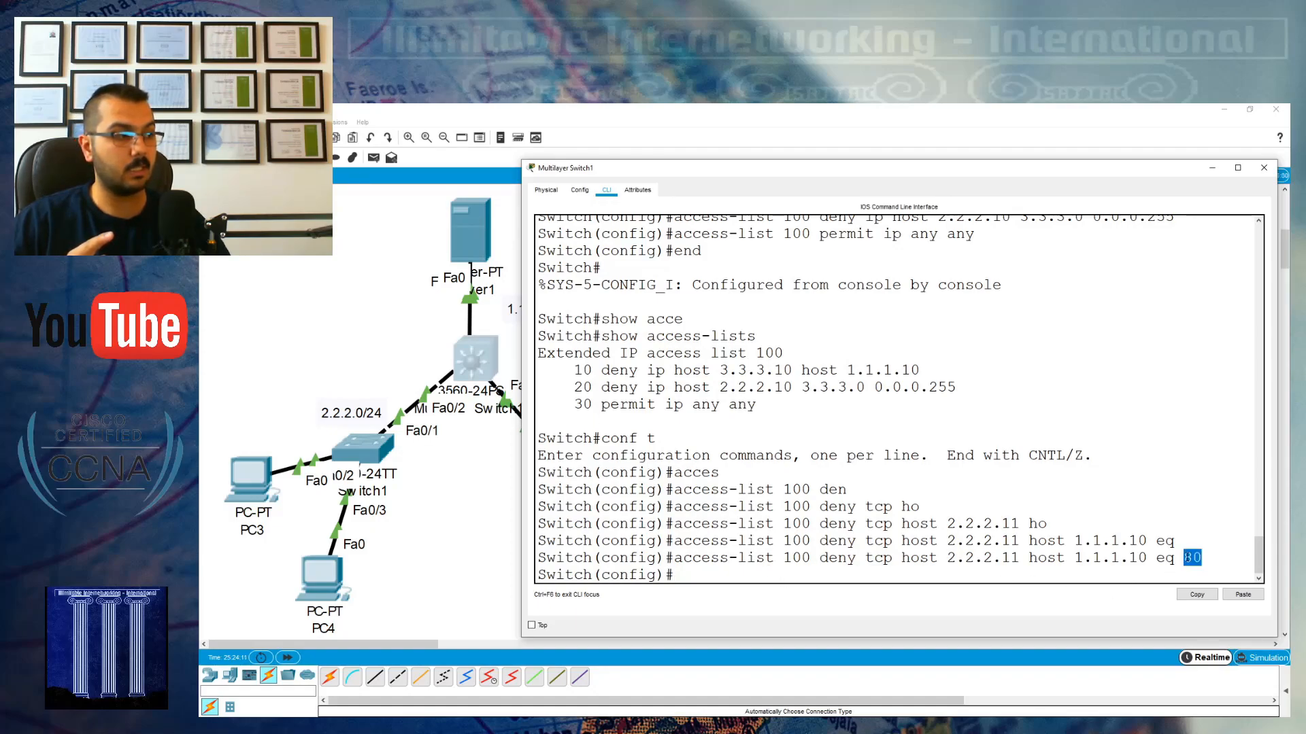
mouse_move(1066, 559)
left_mouse_down()
mouse_move(1148, 559)
mouse_move(1073, 558)
left_mouse_up()
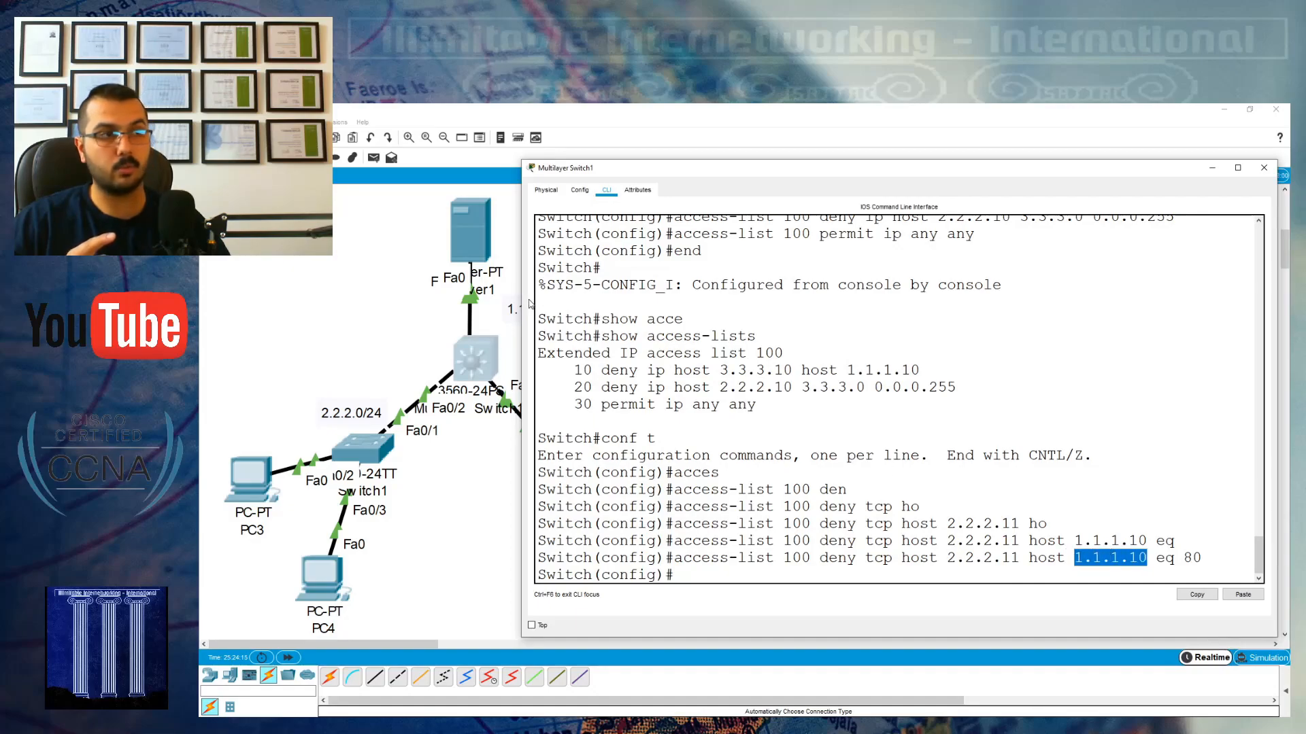
- Enter access-list 100 permit ip any any after the new deny tcp rule
left_click(684, 534)
type("a")
type("d")
type("ces")
key("Tab")
type("100 per")
key("Tab")
type("ip any any")
key("Return")
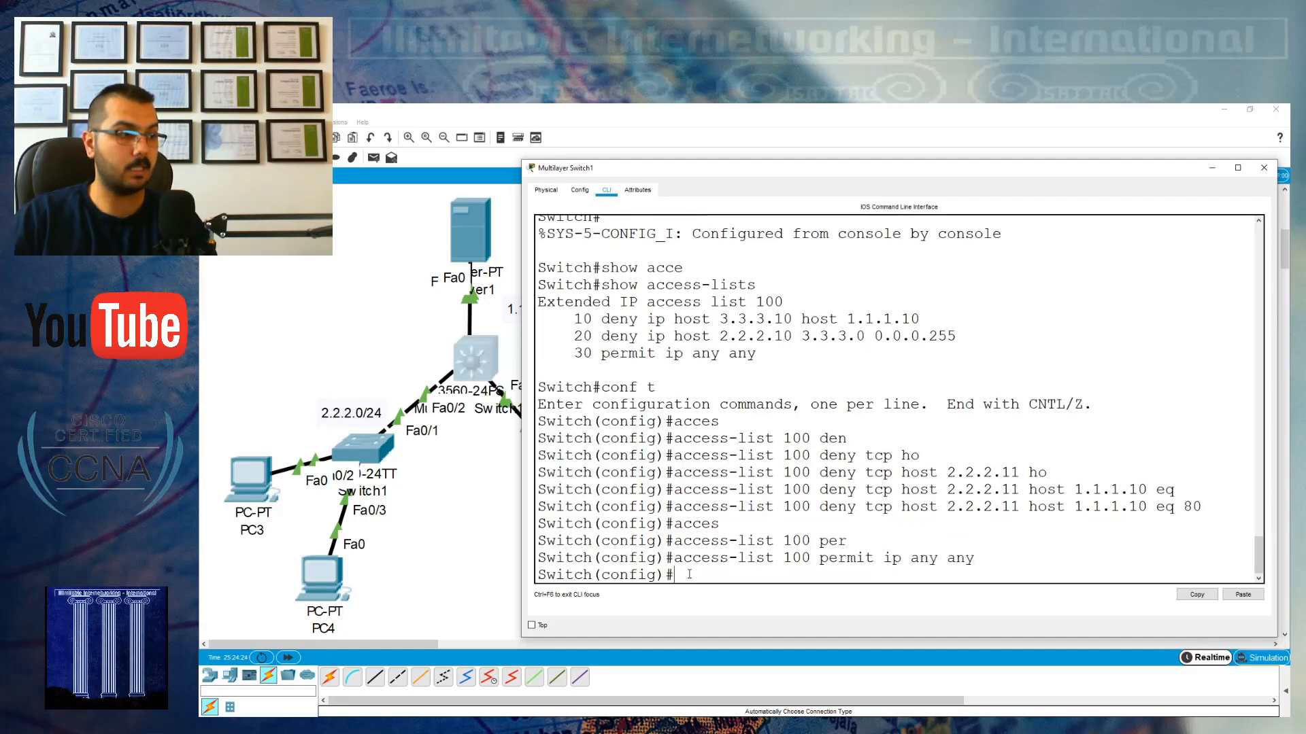
- End configuration mode and show the access lists to check where the permit ip any any entry sits
key("Return")
type("end")
key("Return")
key("Return")
key("Return")
key("Return")
type("show acx")
key("BackSpace")
type("ce")
key("Tab")
key("Return")
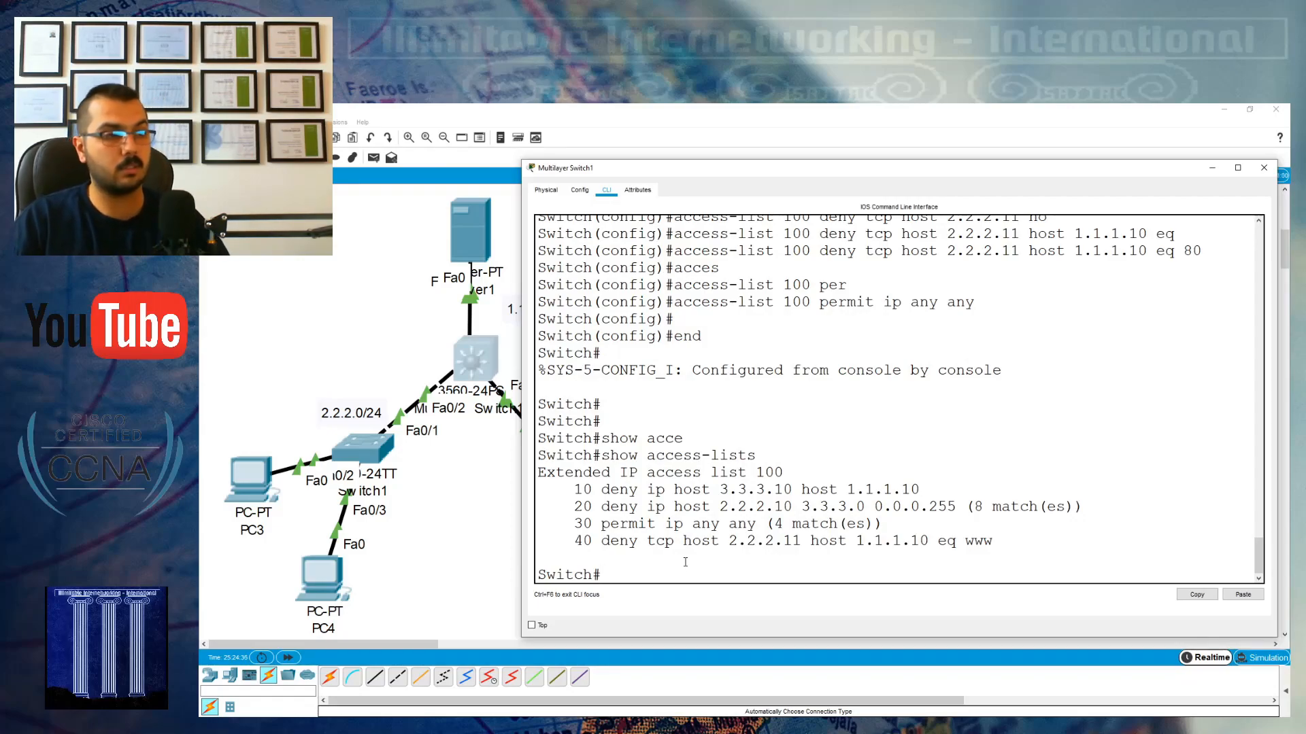
left_click_drag(583, 524, 794, 526)
- Show the running configuration and page down to the access-list 100 lines
type("show run")
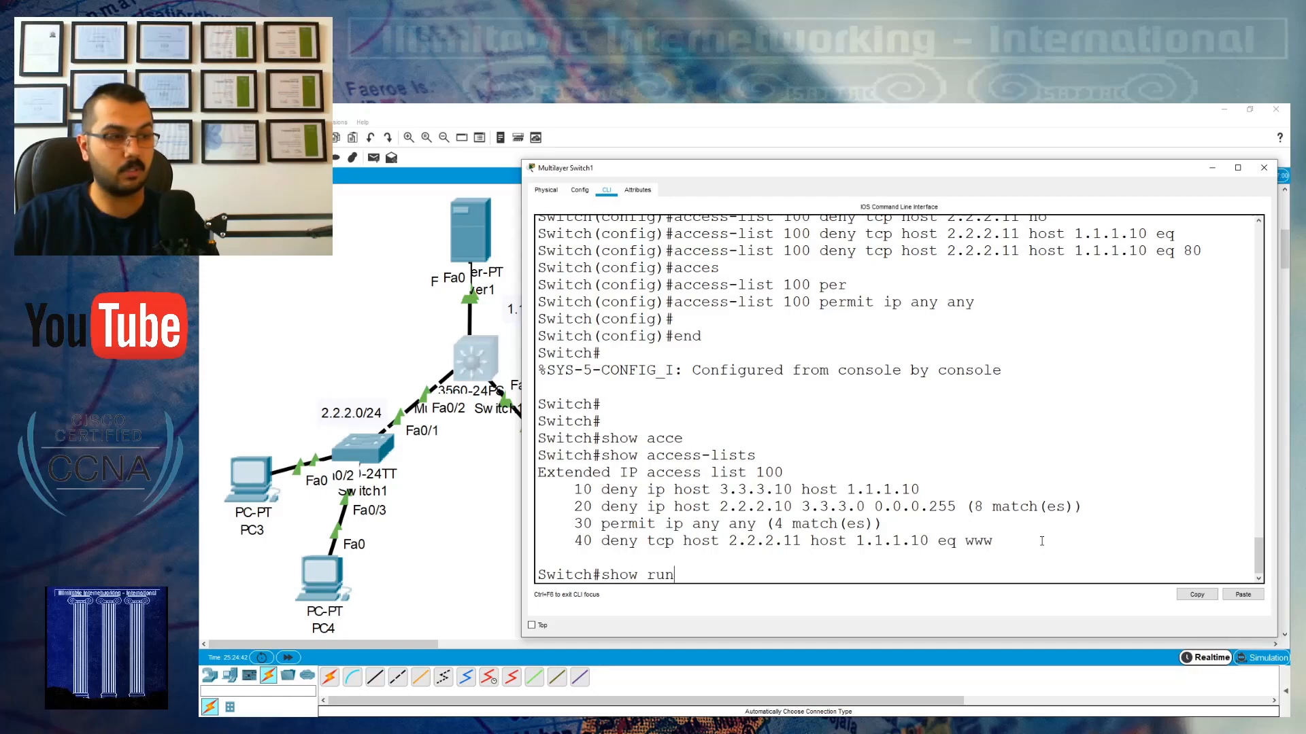
key("Return")
key("space")
key("space")
key("space")
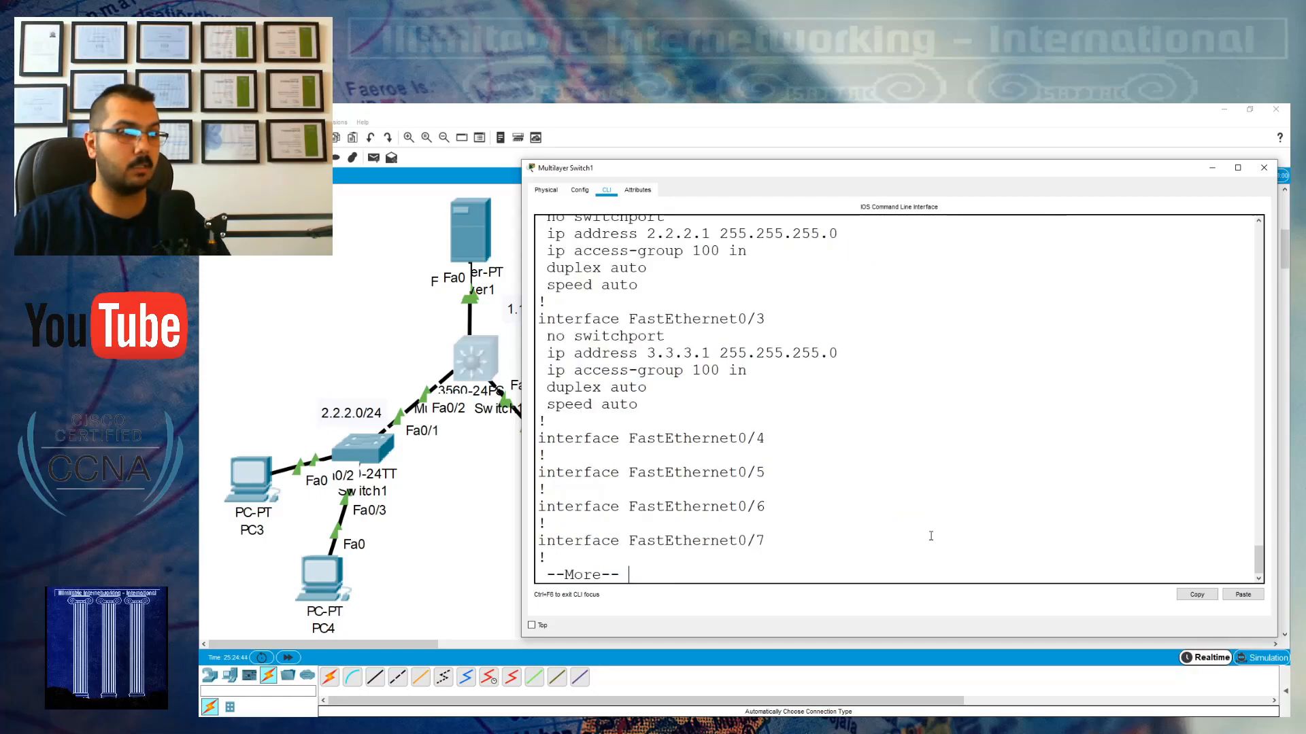
key("space")
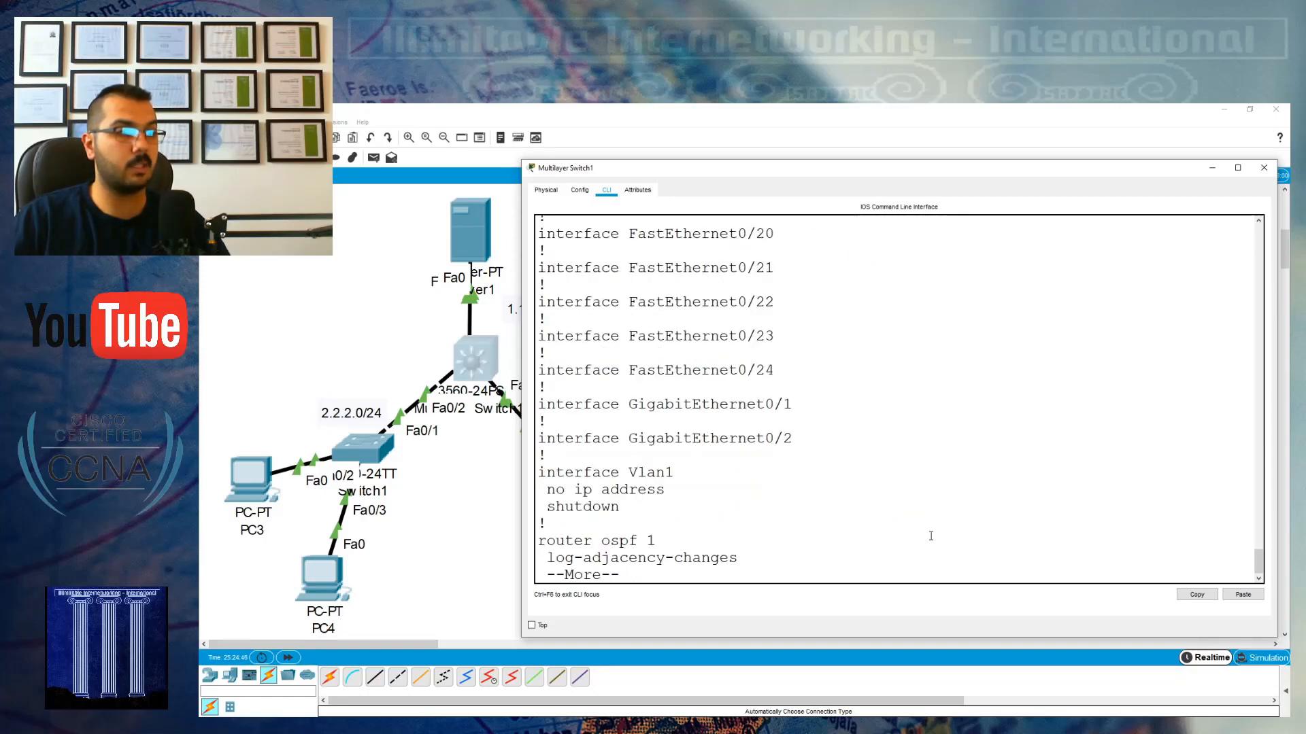
key("space")
- Copy the four access-list 100 lines and paste them into a new, enlarged Notepad window
left_click_drag(1084, 403, 542, 353)
left_click(1197, 594)
key("super")
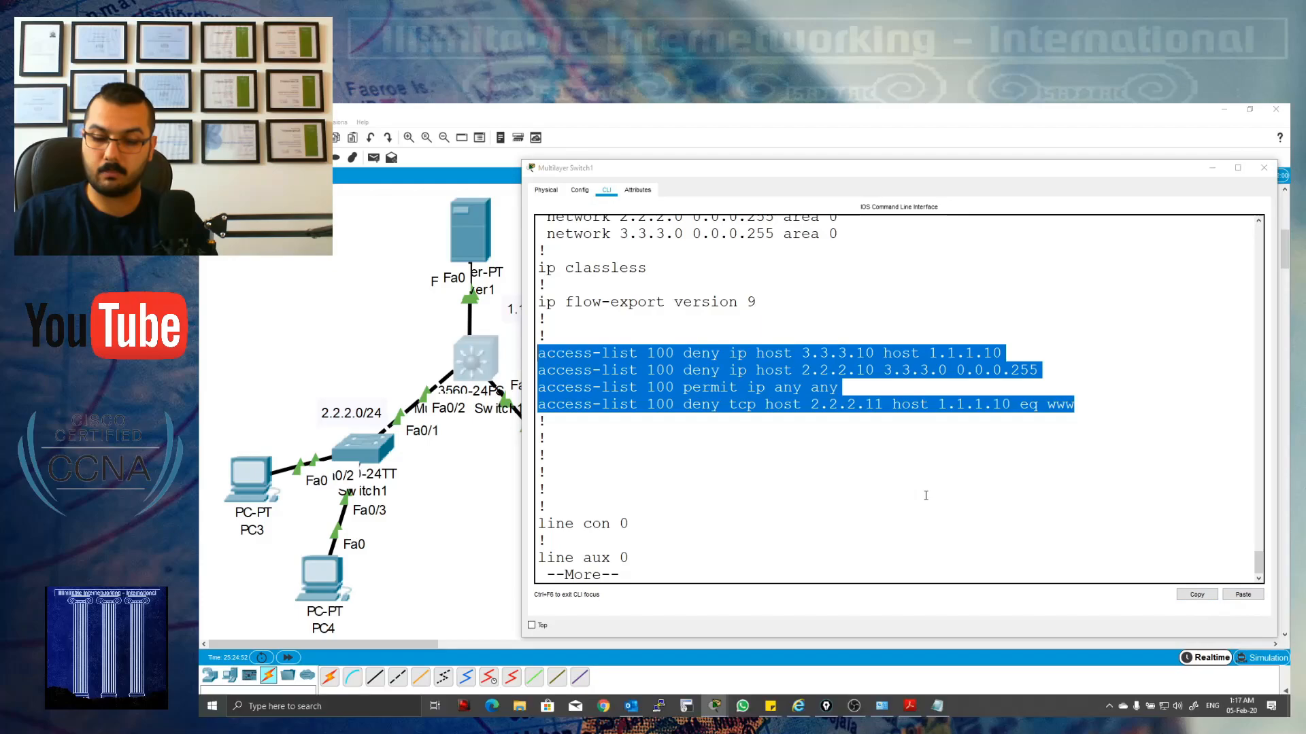
type("note")
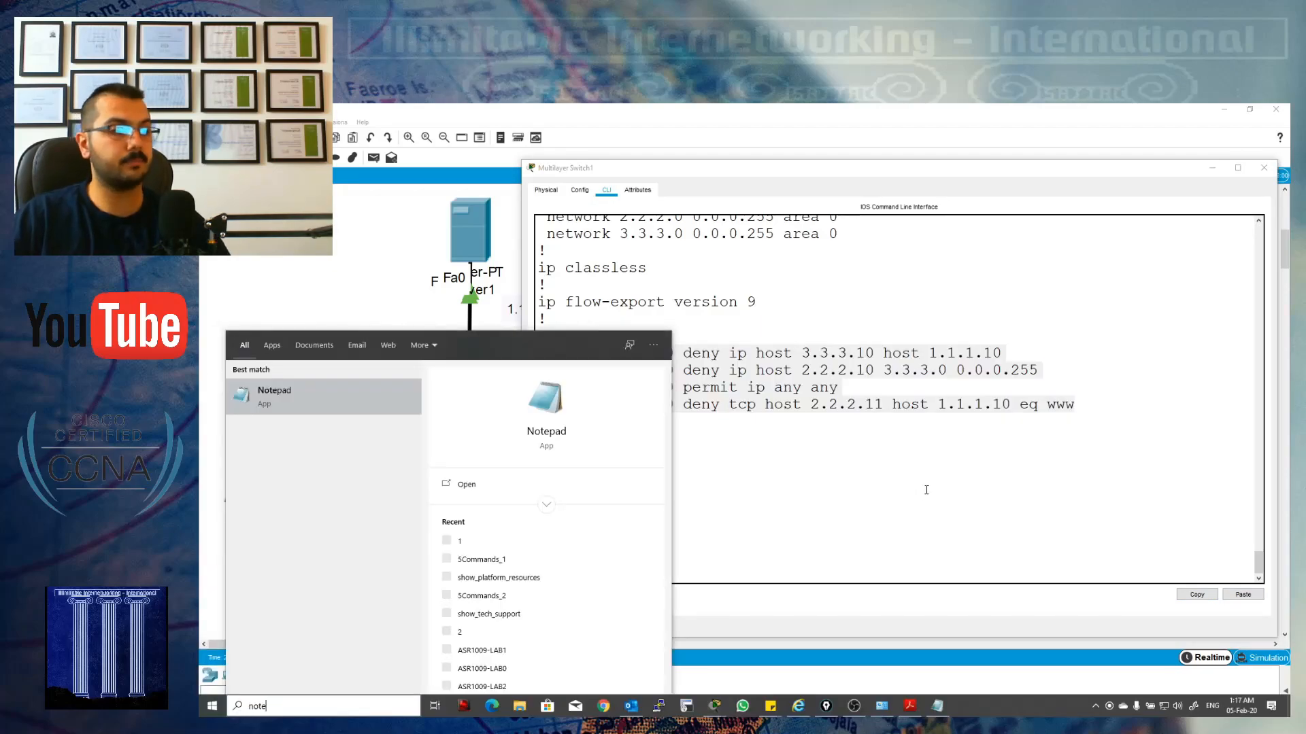
key("Return")
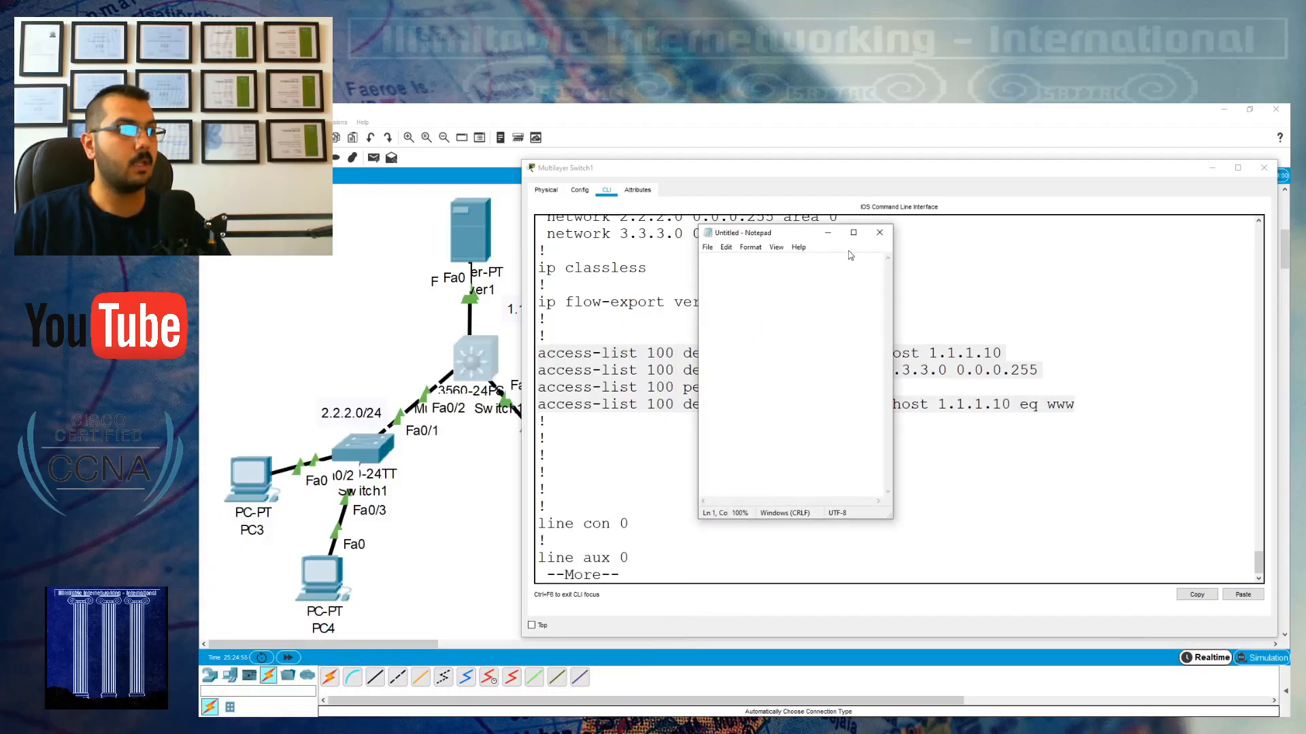
left_click_drag(803, 235, 1129, 297)
left_click_drag(1024, 288, 660, 213)
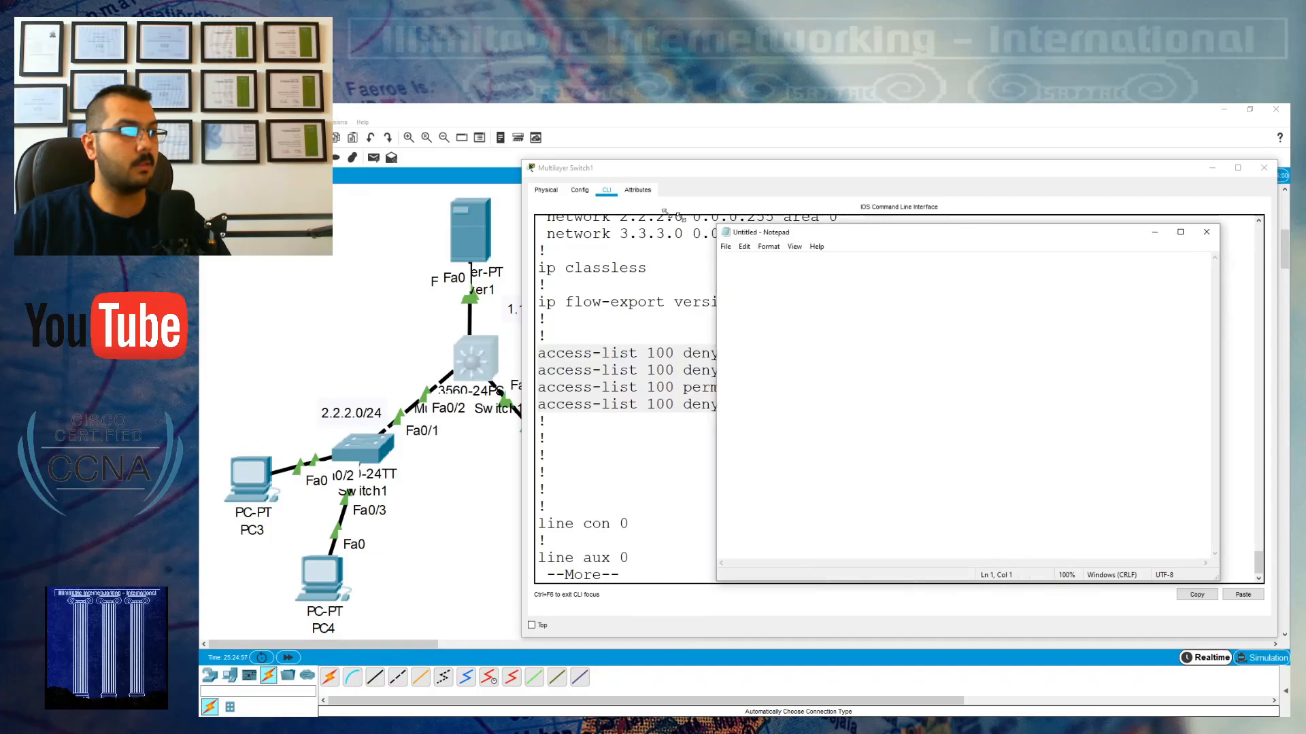
key("ctrl+v")
- Move the permit ip any any line below the deny tcp line in Notepad, remove the blank line, and copy all four lines
left_click_drag(812, 263, 659, 263)
key("ctrl+x")
left_click(959, 284)
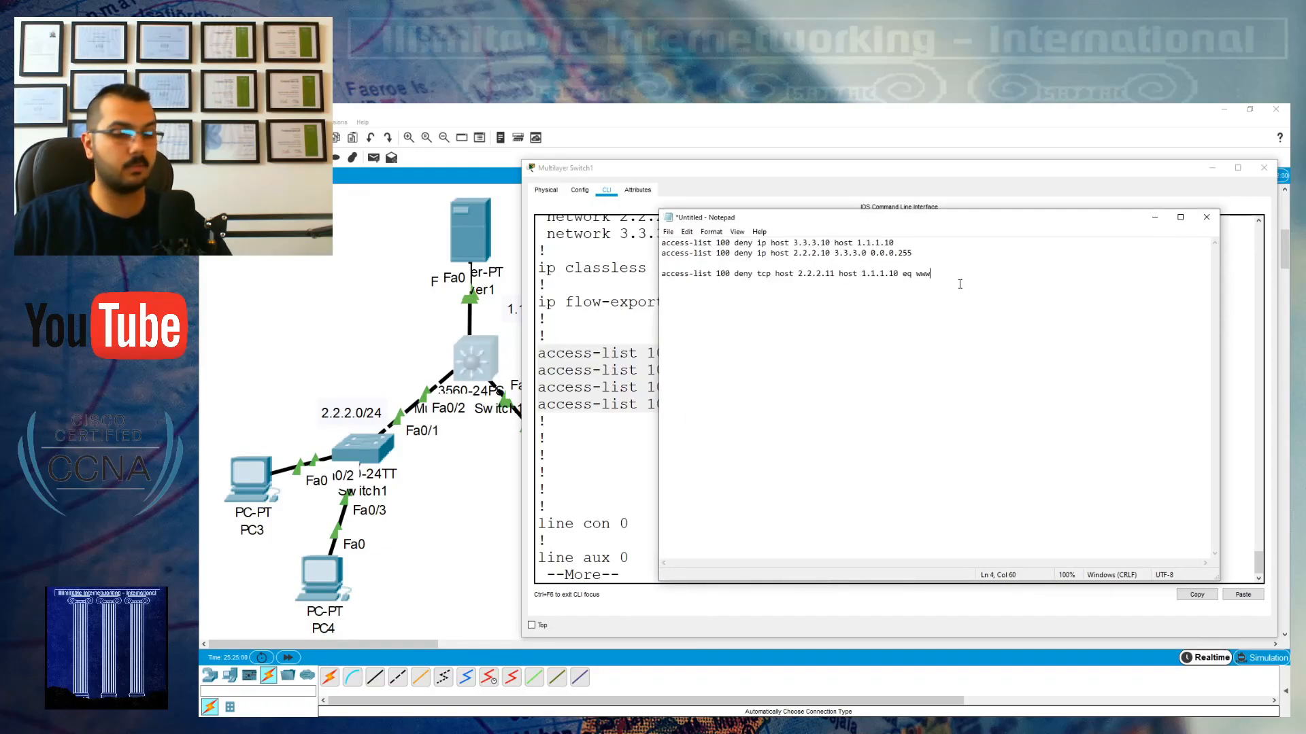
key("ctrl+v")
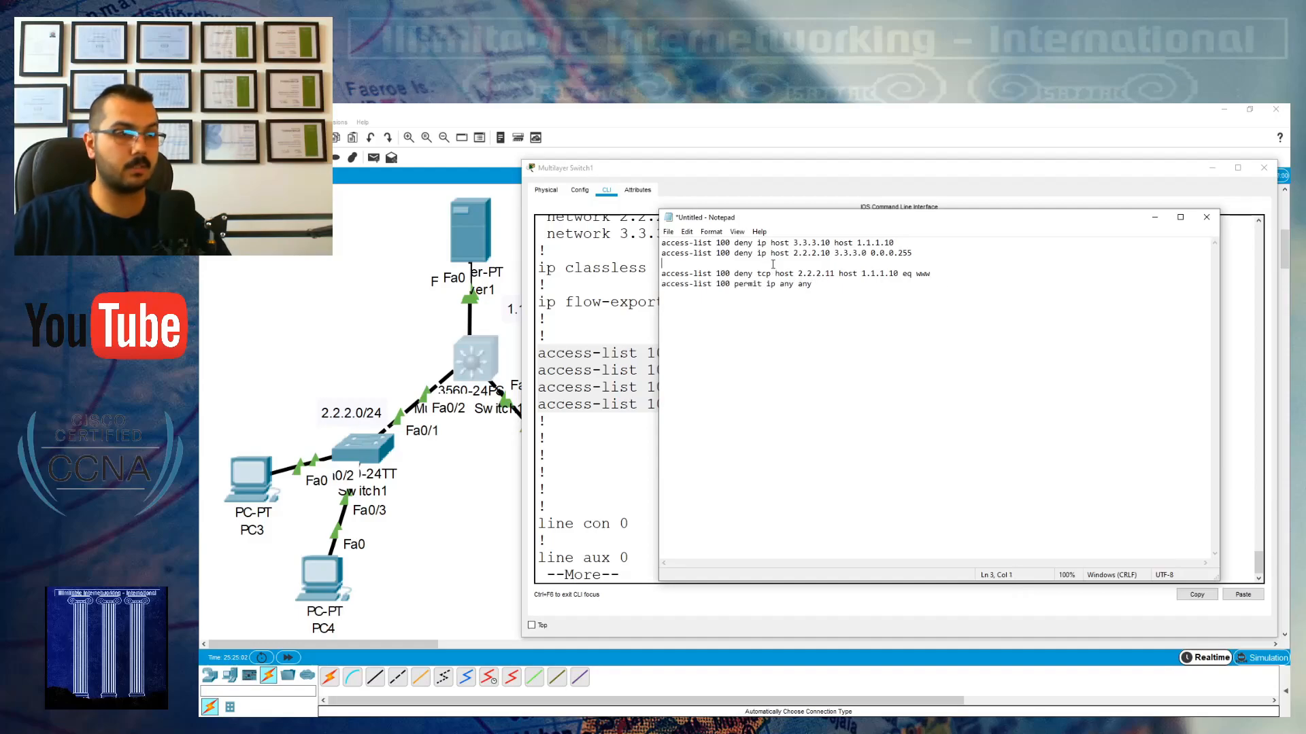
key("Delete")
left_click_drag(836, 275, 642, 232)
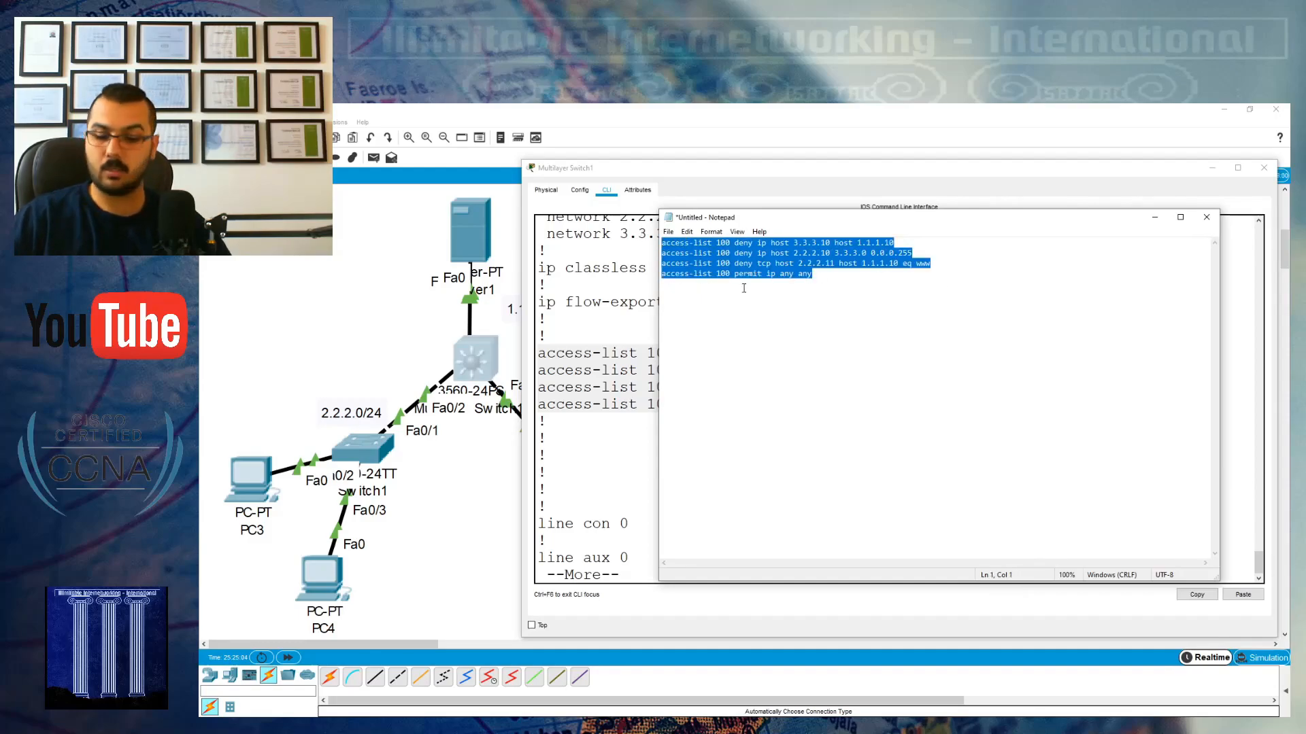
- Enter configuration mode on Multilayer Switch1 and delete the whole list with no access-list 100
left_click(629, 402)
key("space")
type("conf t")
key("Return")
type("no i")
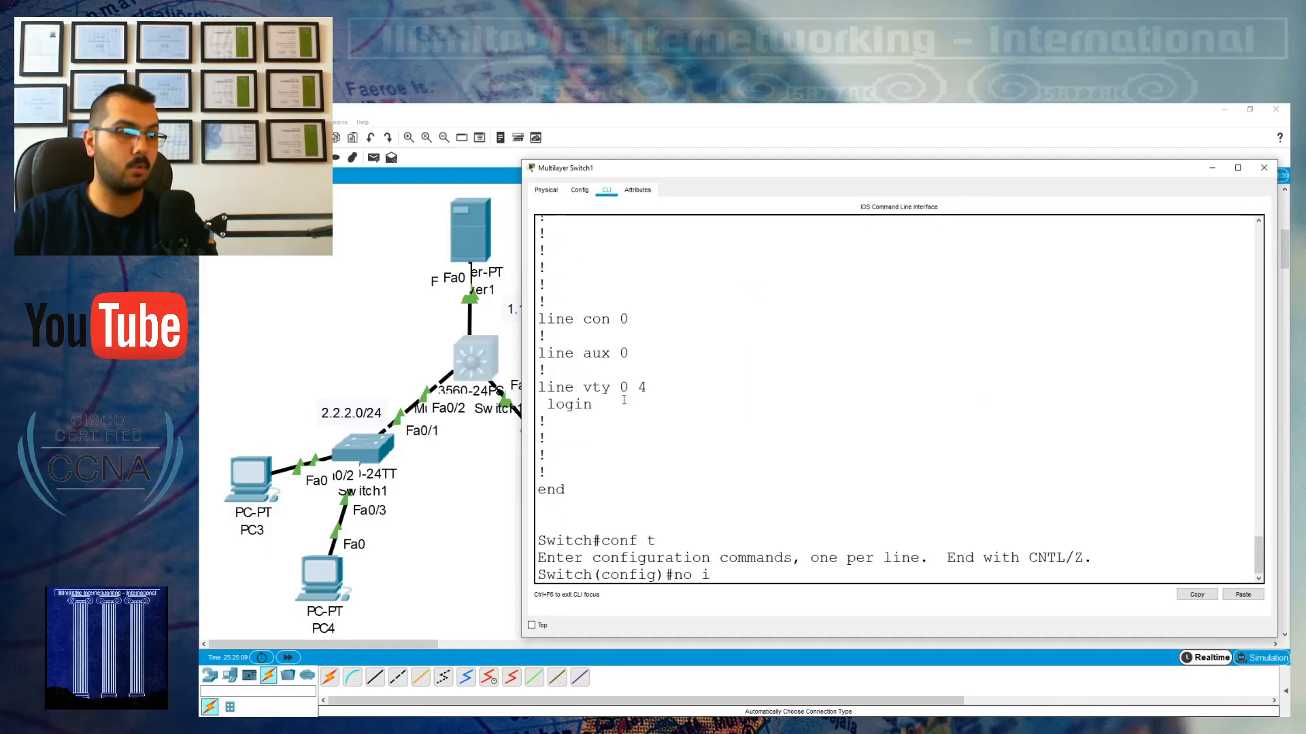
key("BackSpace")
type("acce")
key("Tab")
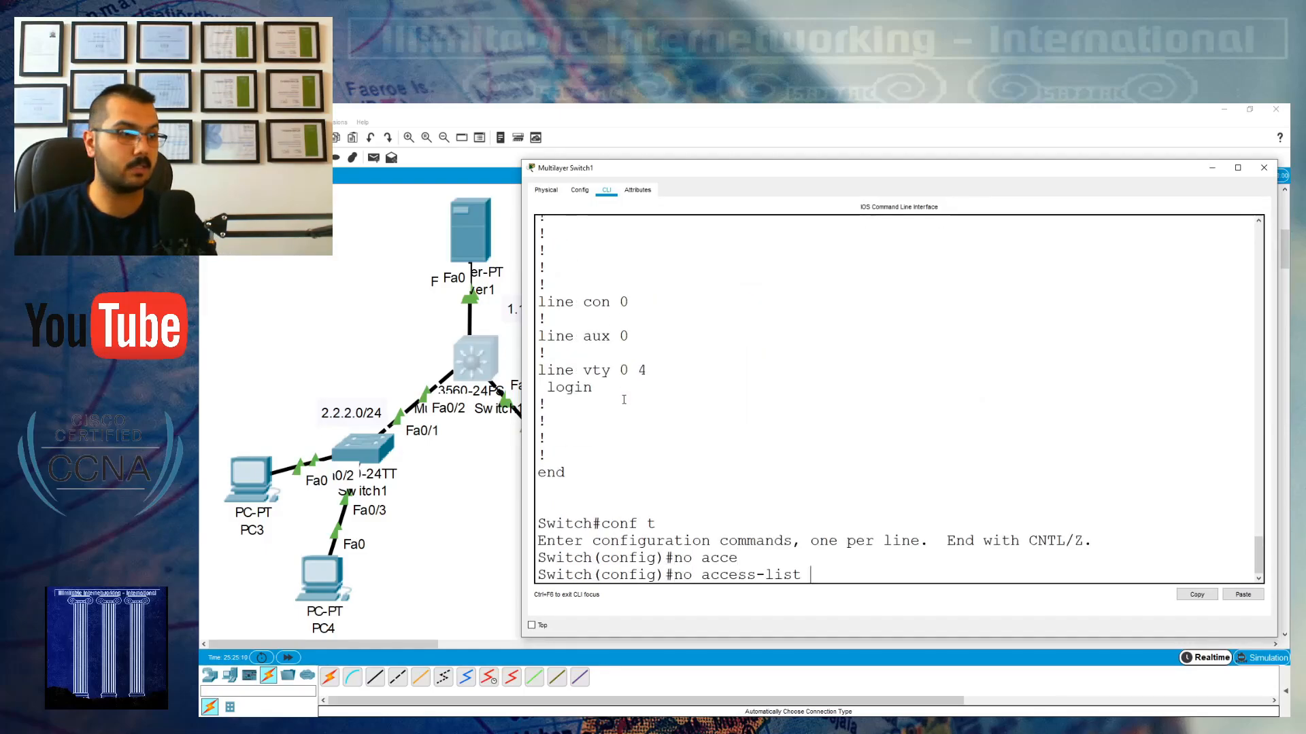
type("100")
type("?")
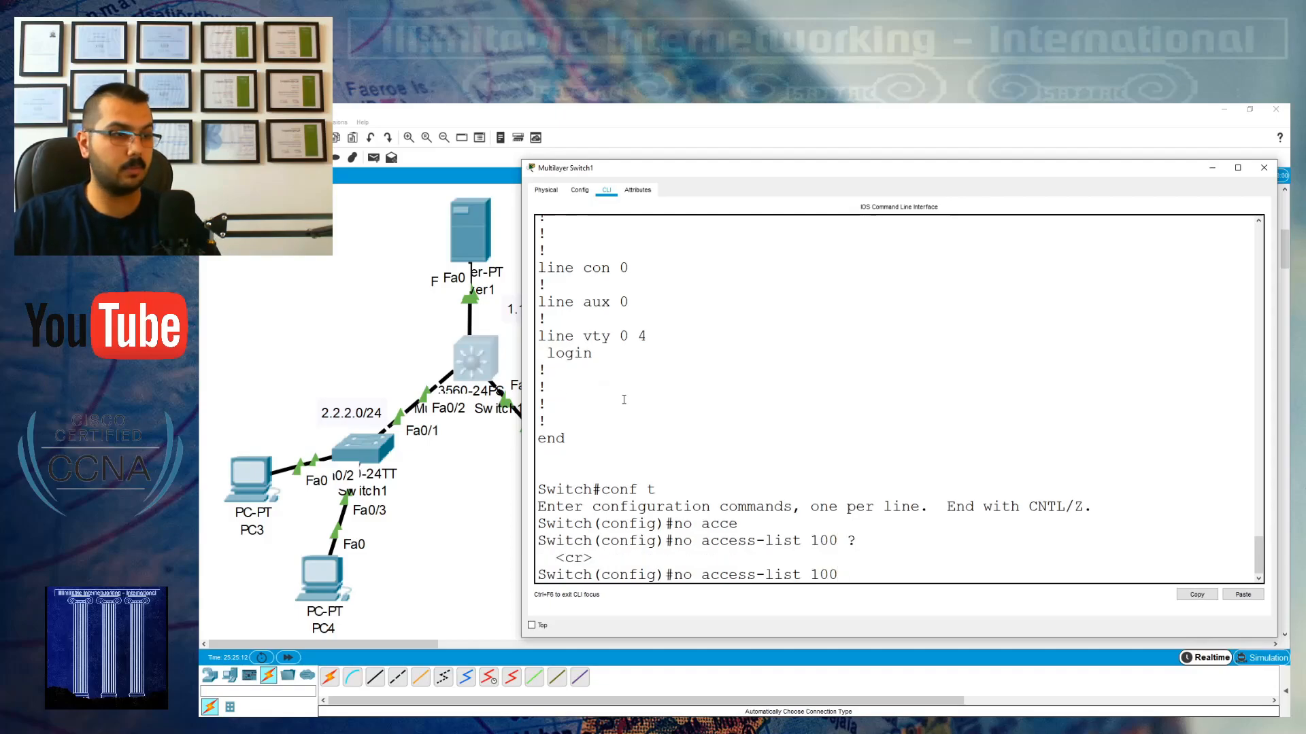
key("Return")
key("Return")
key("Return")
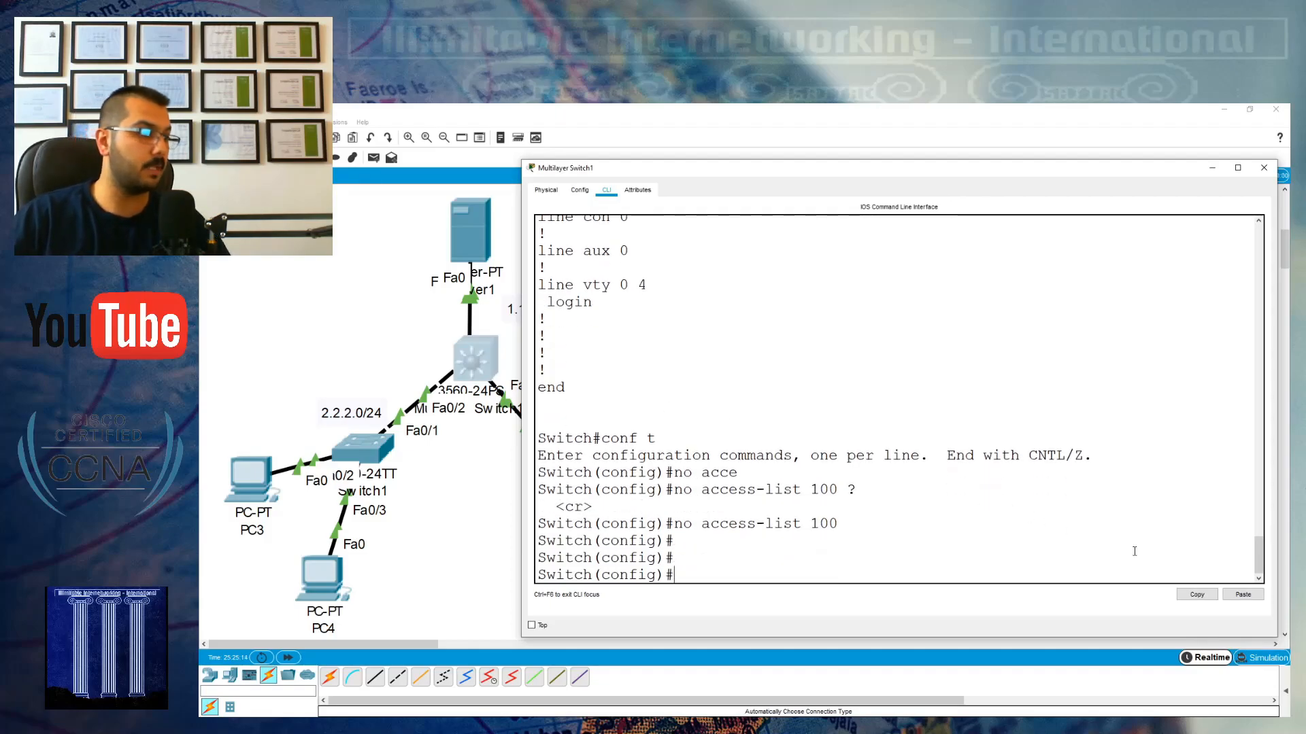
- Paste the four reordered access-list 100 lines into the switch configuration and end configuration mode
left_click(1243, 594)
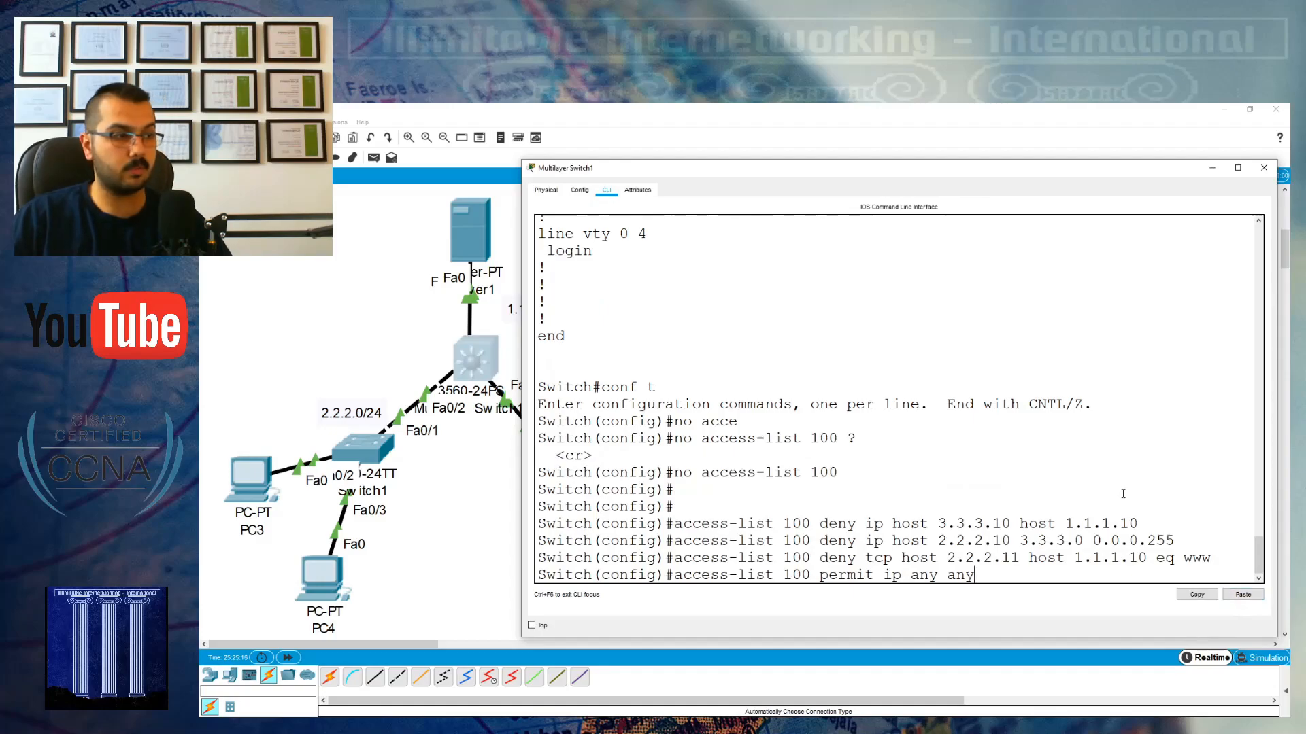
key("Return")
type("end")
key("Return")
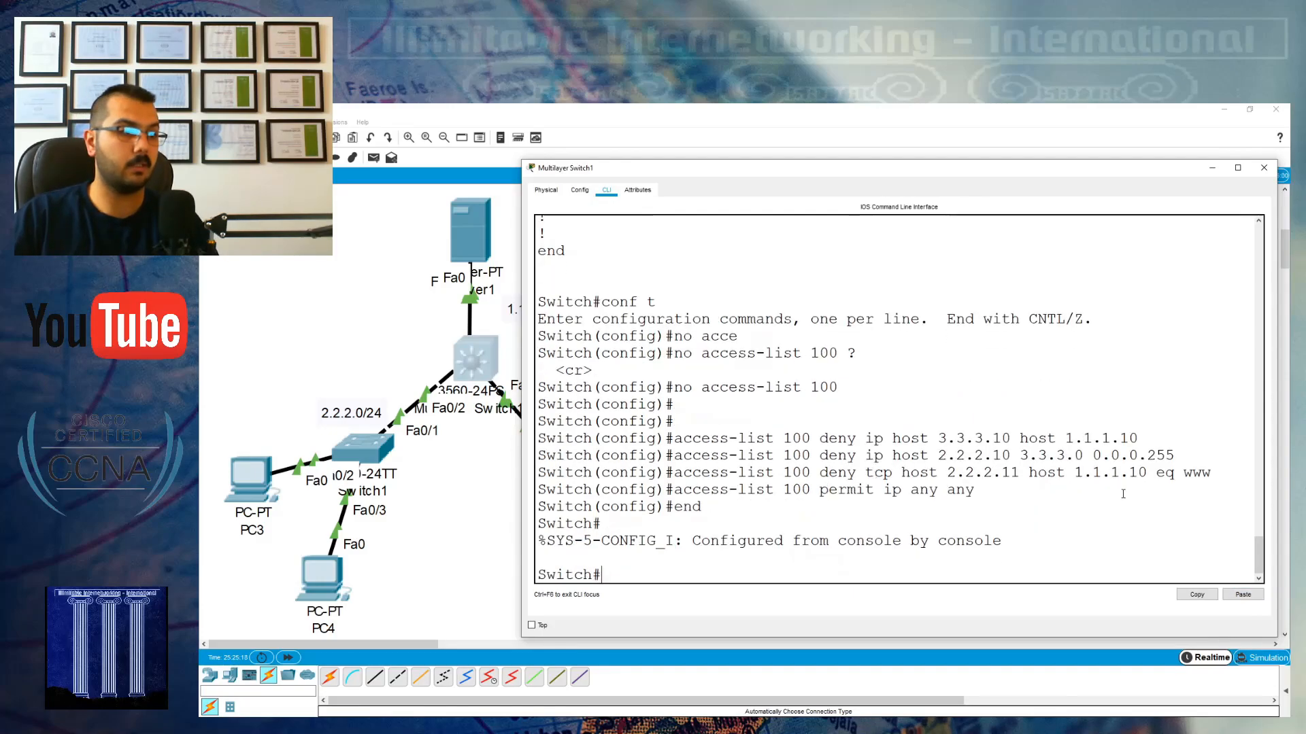
- Show the access lists to check the entry order, then close the switch window and minimize Notepad
key("Return")
type("show acce")
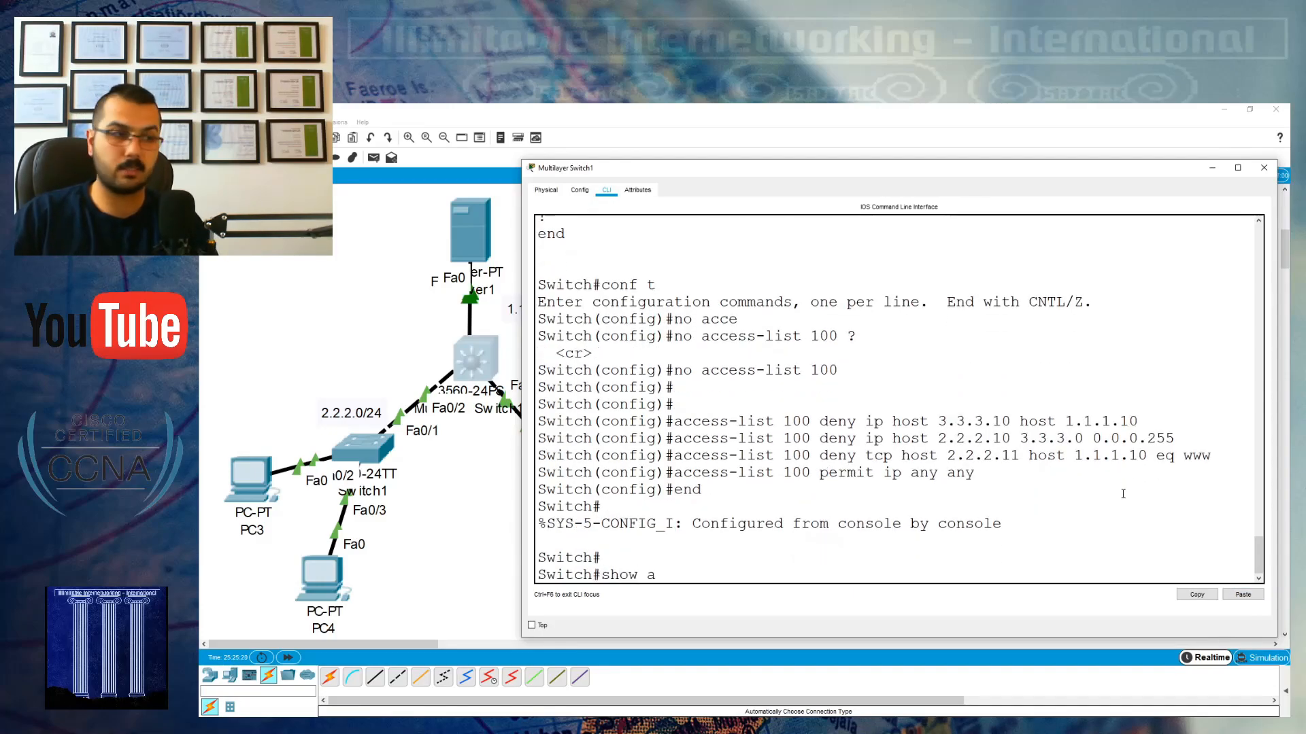
key("Tab")
key("Return")
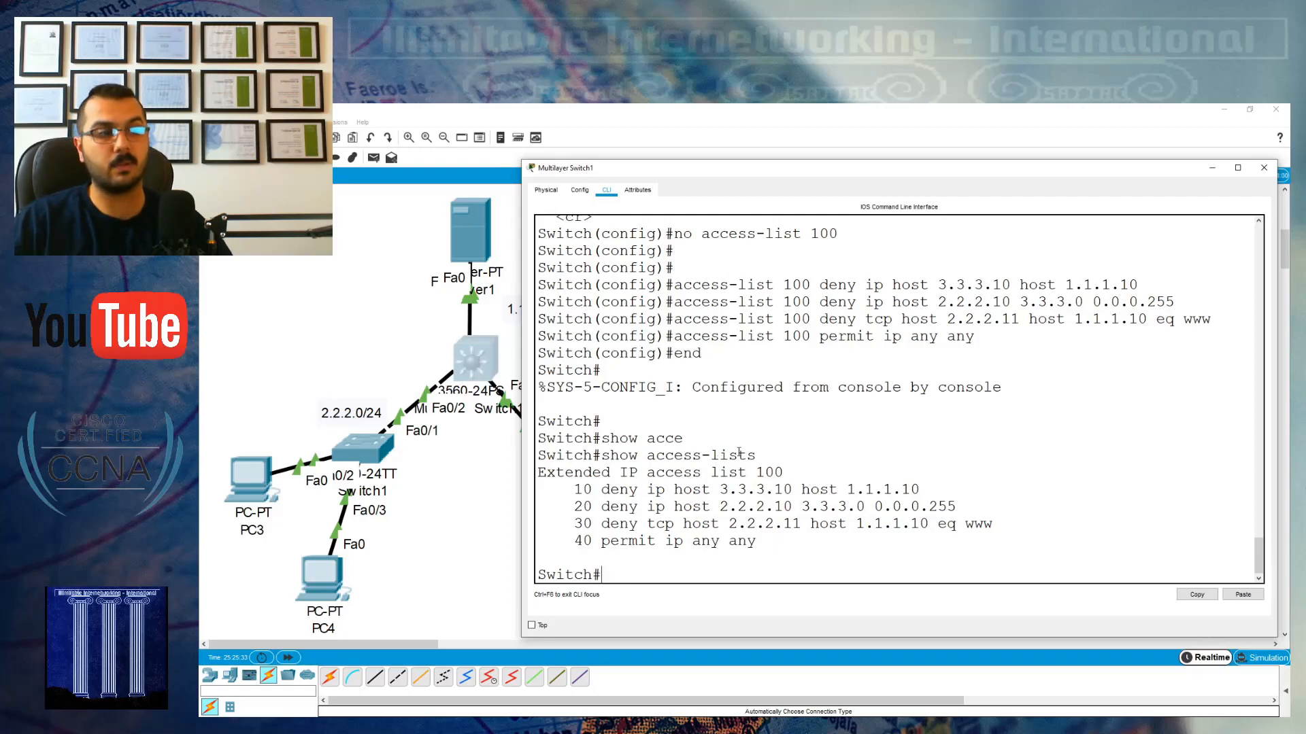
left_click(1264, 168)
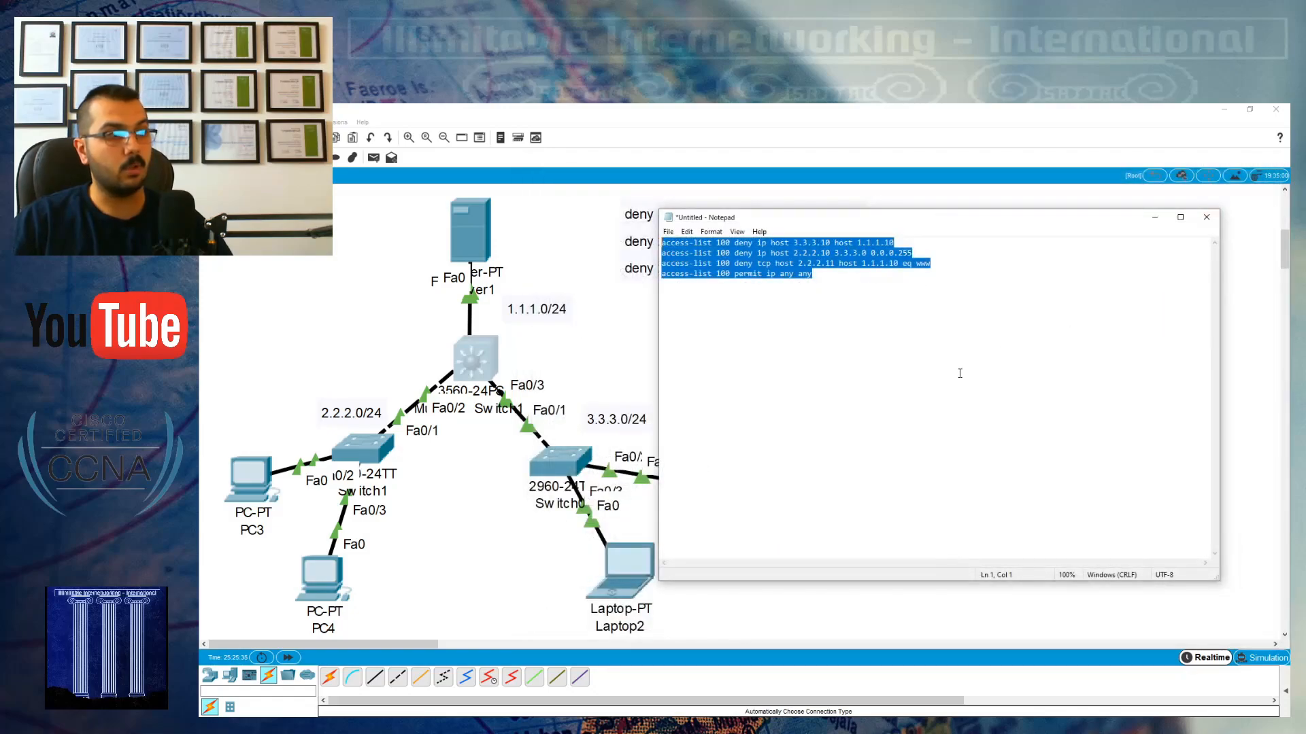
left_click(1154, 219)
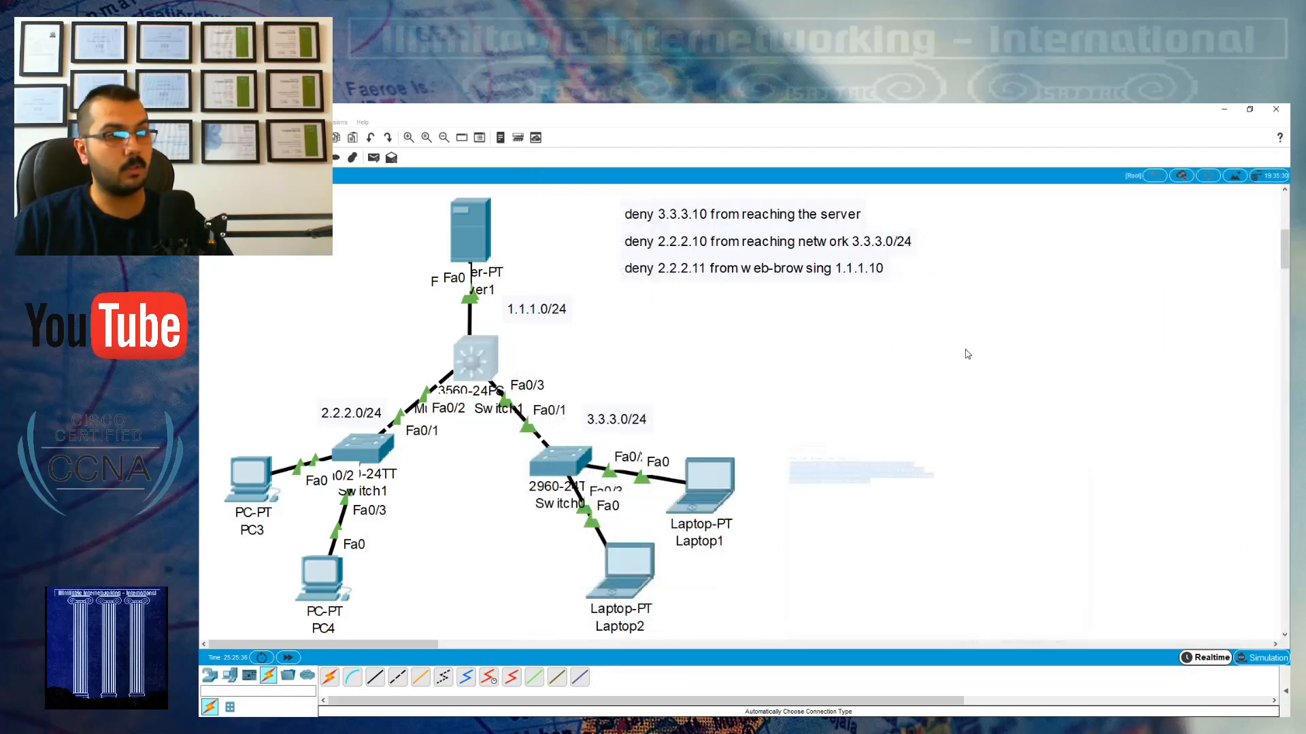
- Ping 1.1.1.10 from PC4's command prompt
left_click(321, 578)
left_click(766, 285)
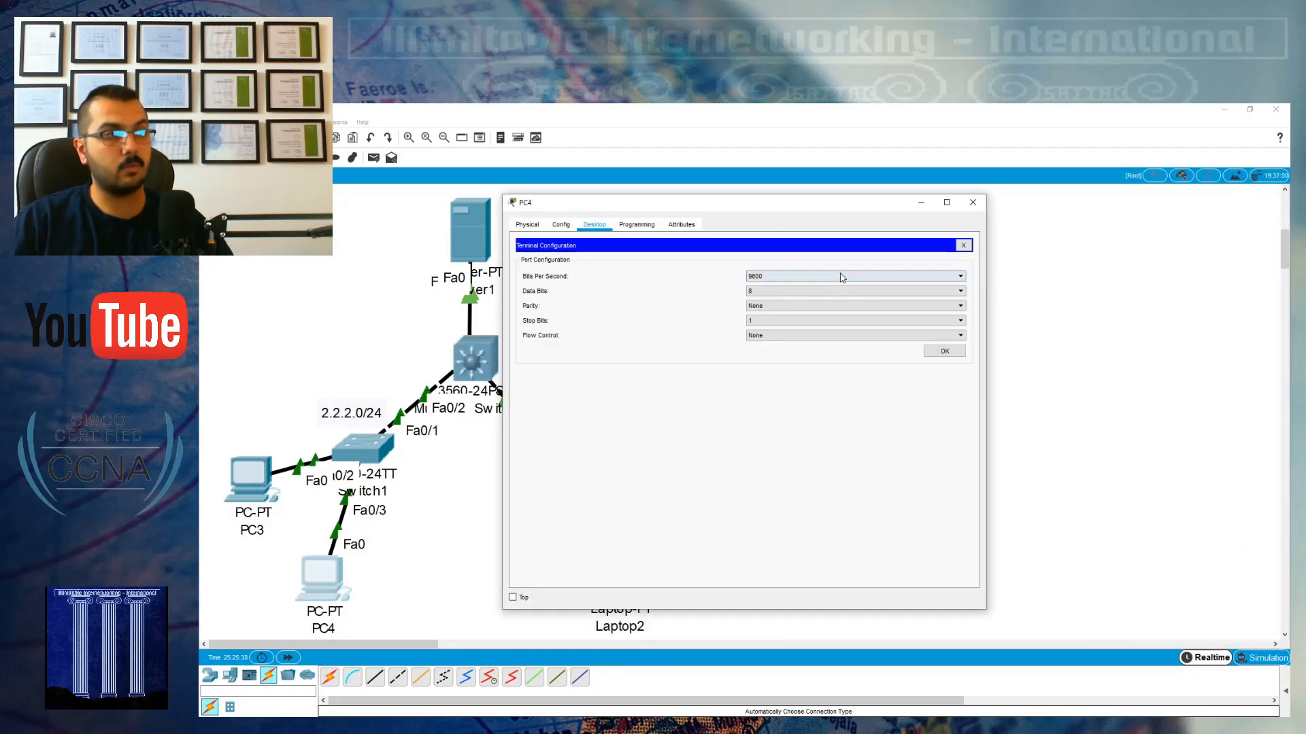
left_click(963, 245)
left_click(850, 272)
left_click_drag(863, 209, 1121, 234)
type("ping 1")
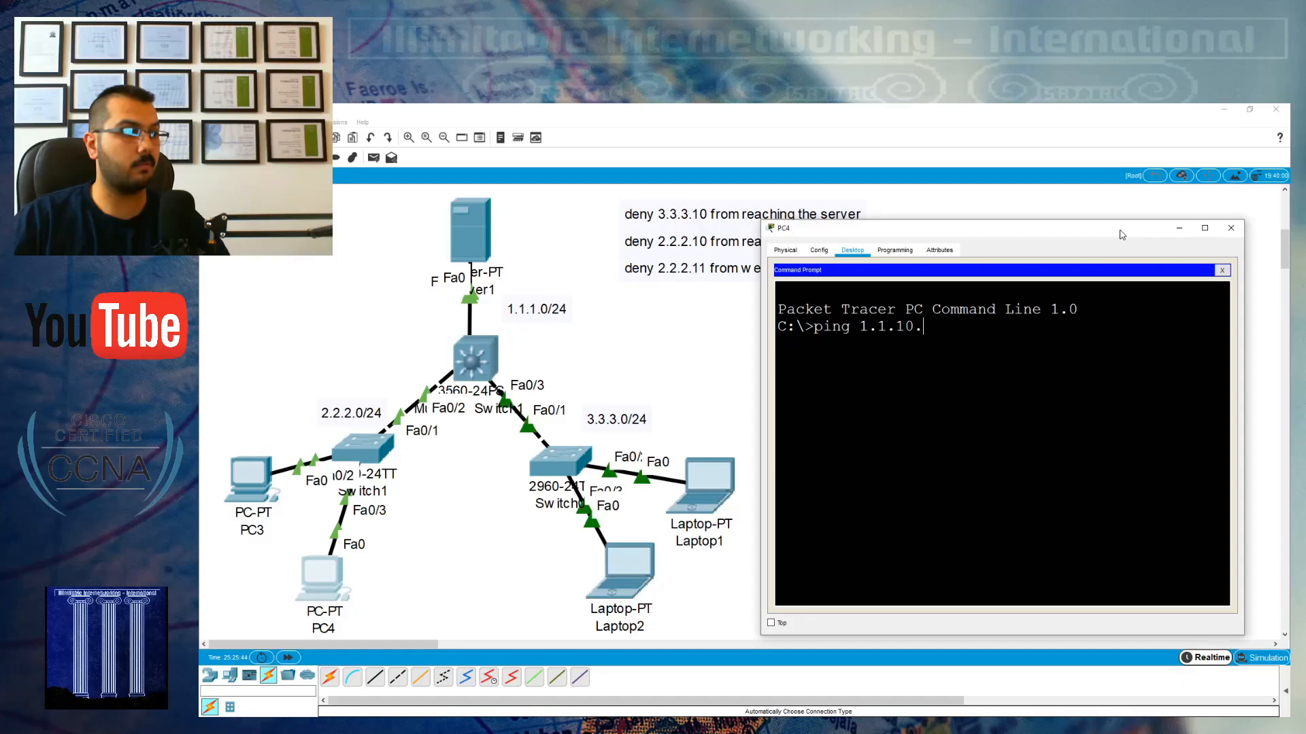
type(".1.1.10")
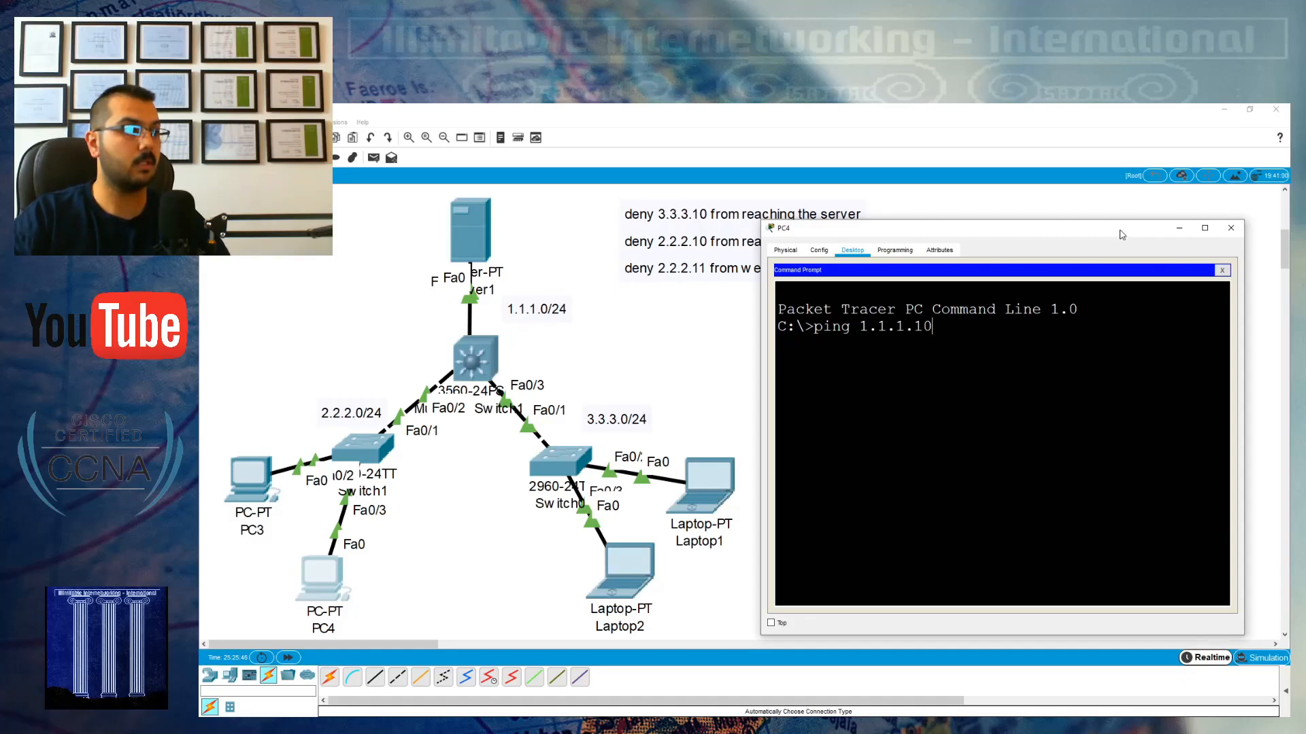
key("Return")
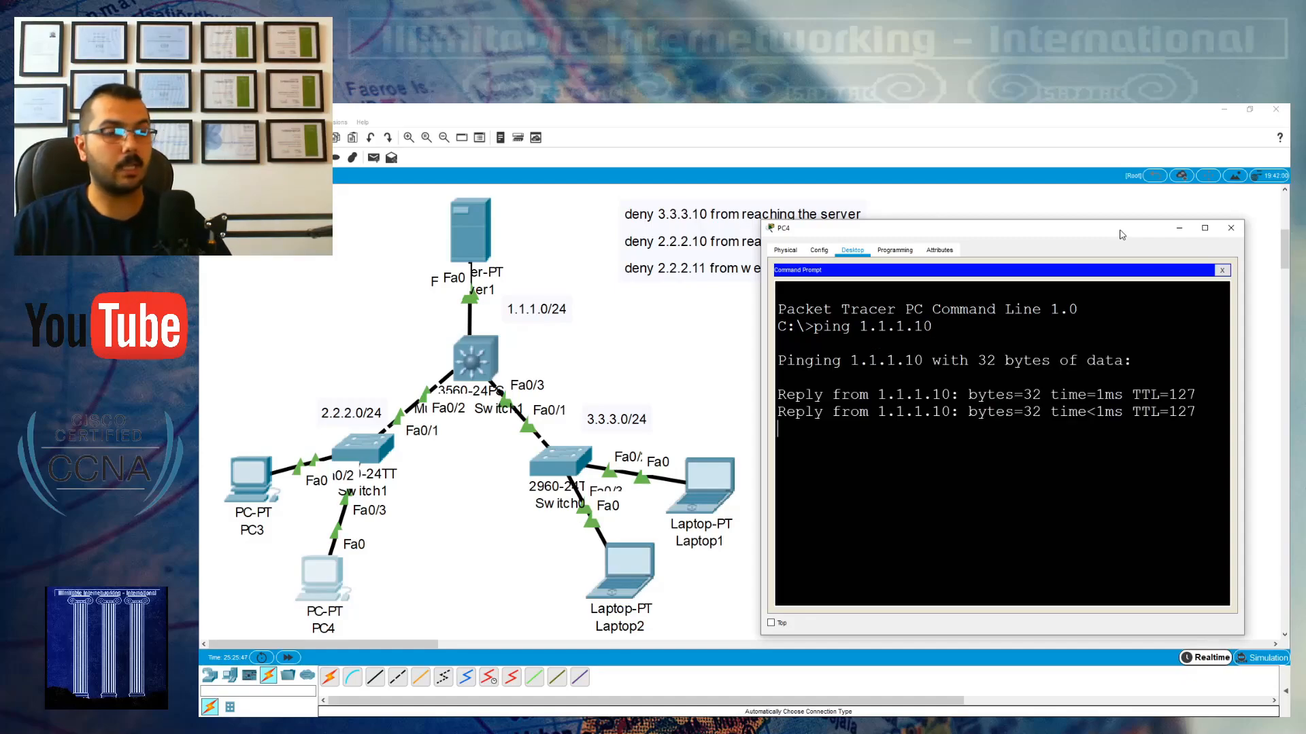
- Test web access to 1.1.1.10 from PC4's web browser, then close the PC4 window
left_click(1221, 271)
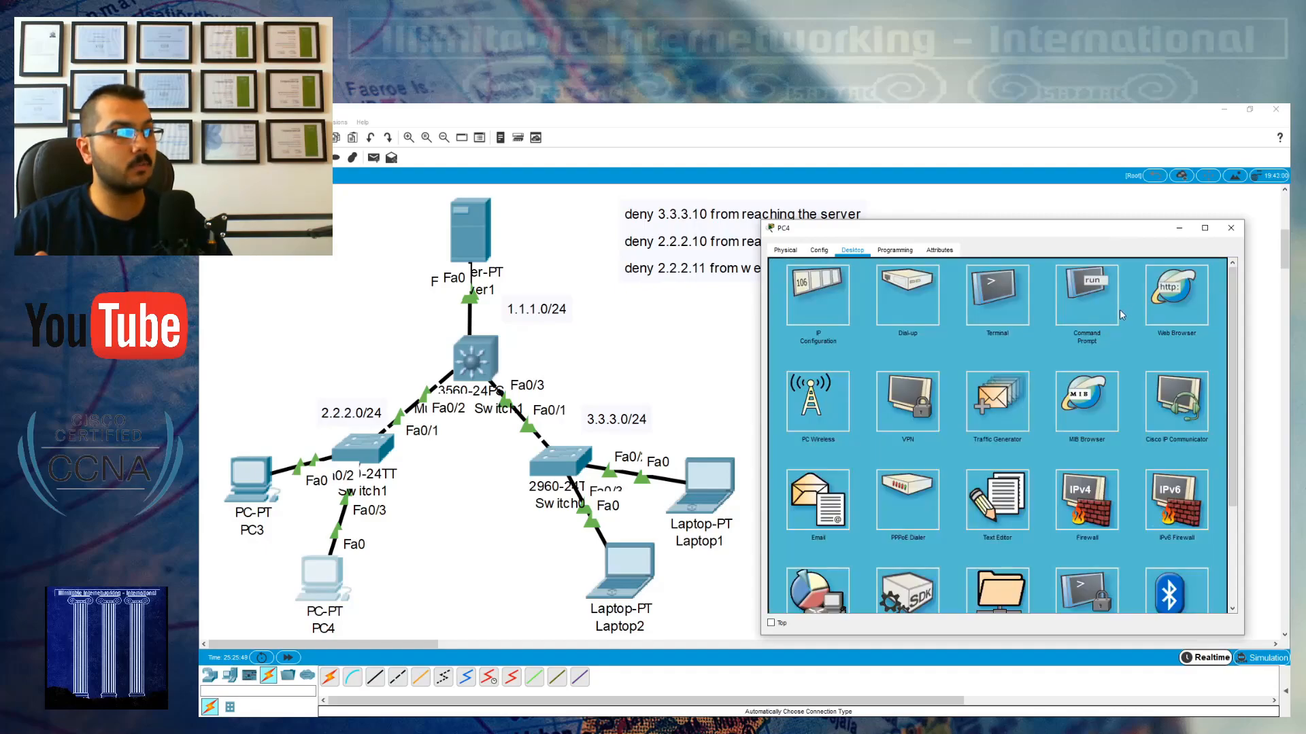
left_click(1182, 295)
left_click(889, 284)
type("1")
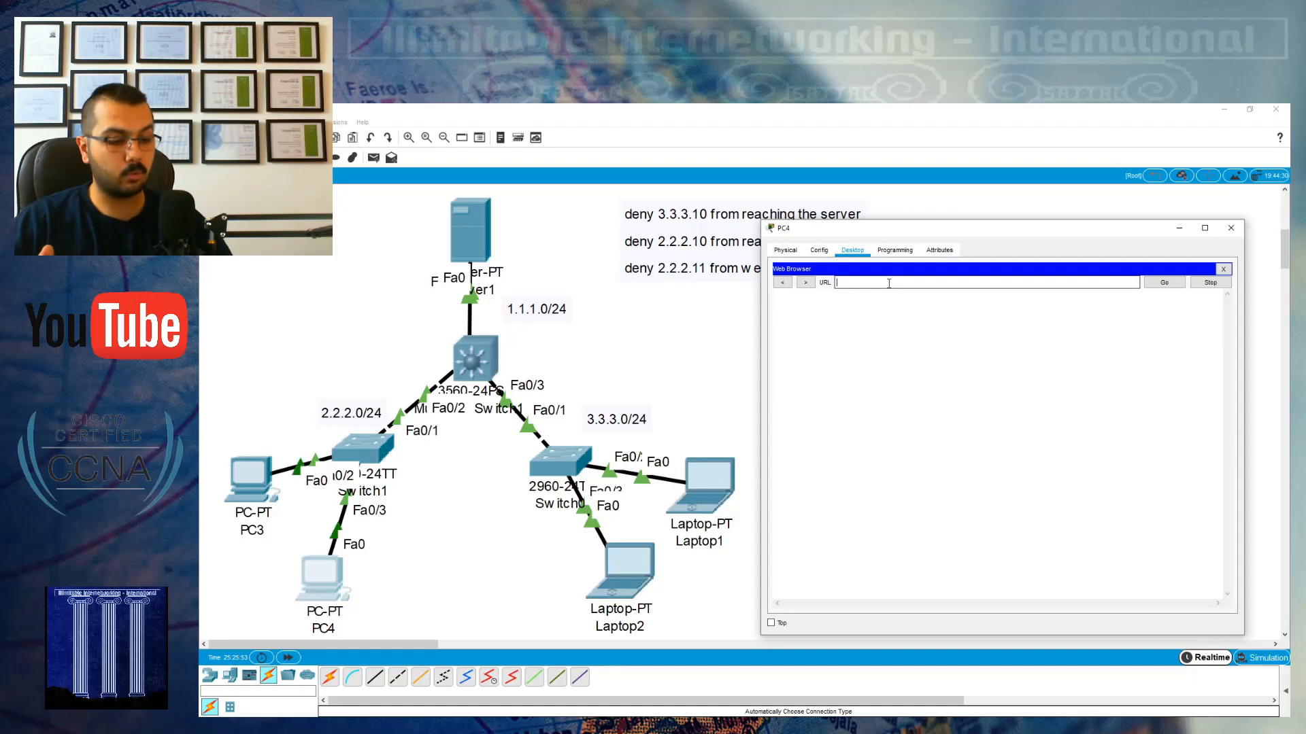
type(".1.1.10")
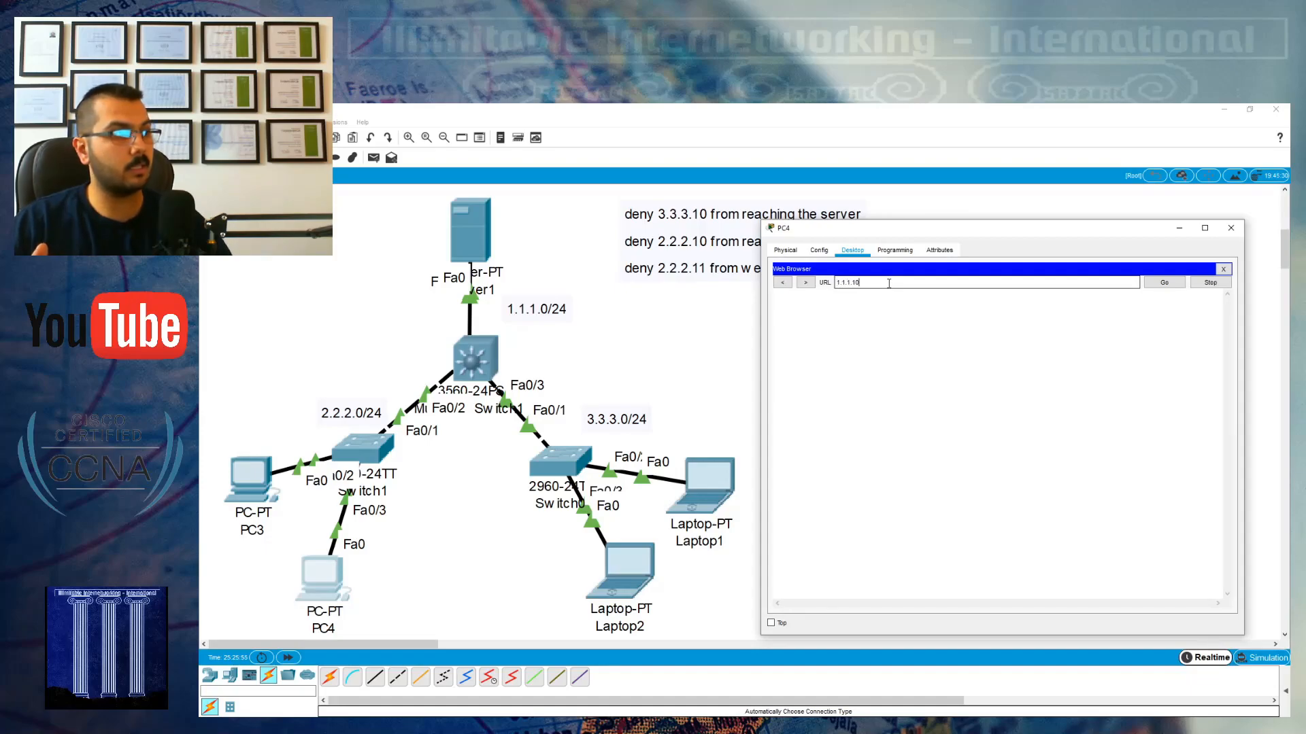
left_click(1163, 285)
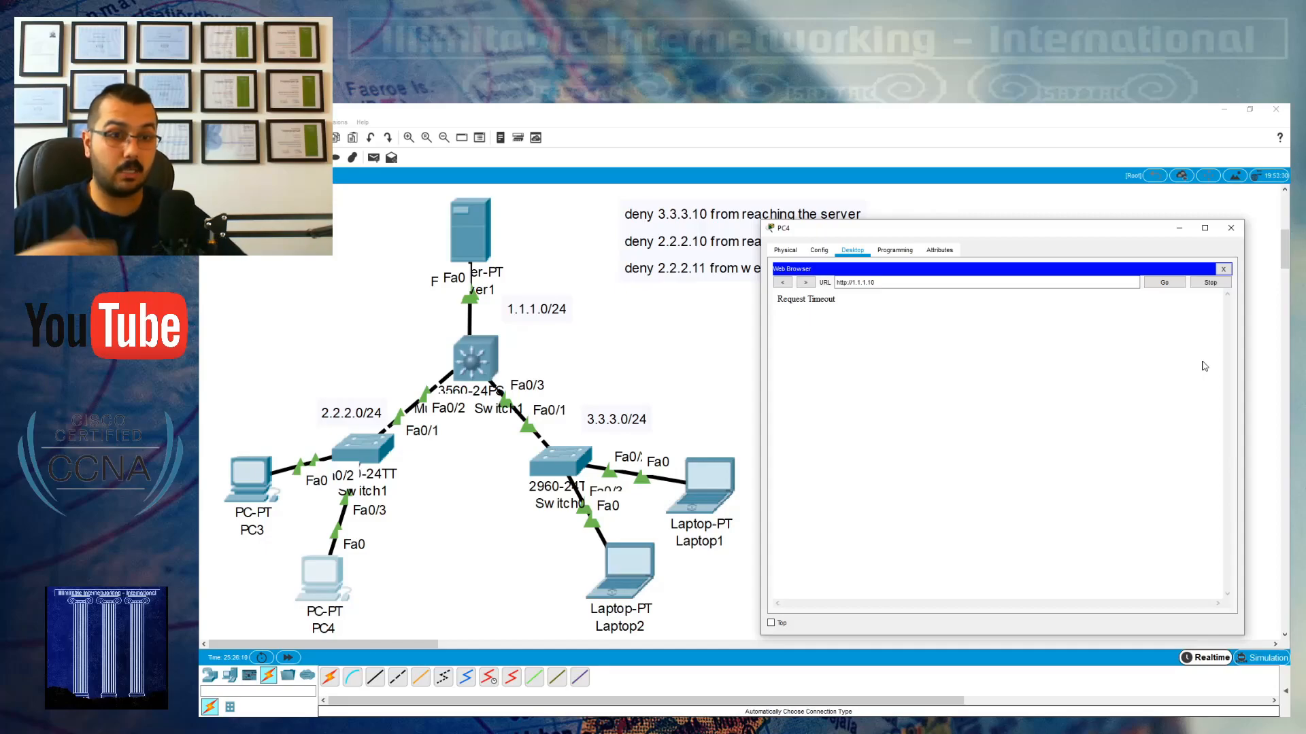
left_click(1230, 228)
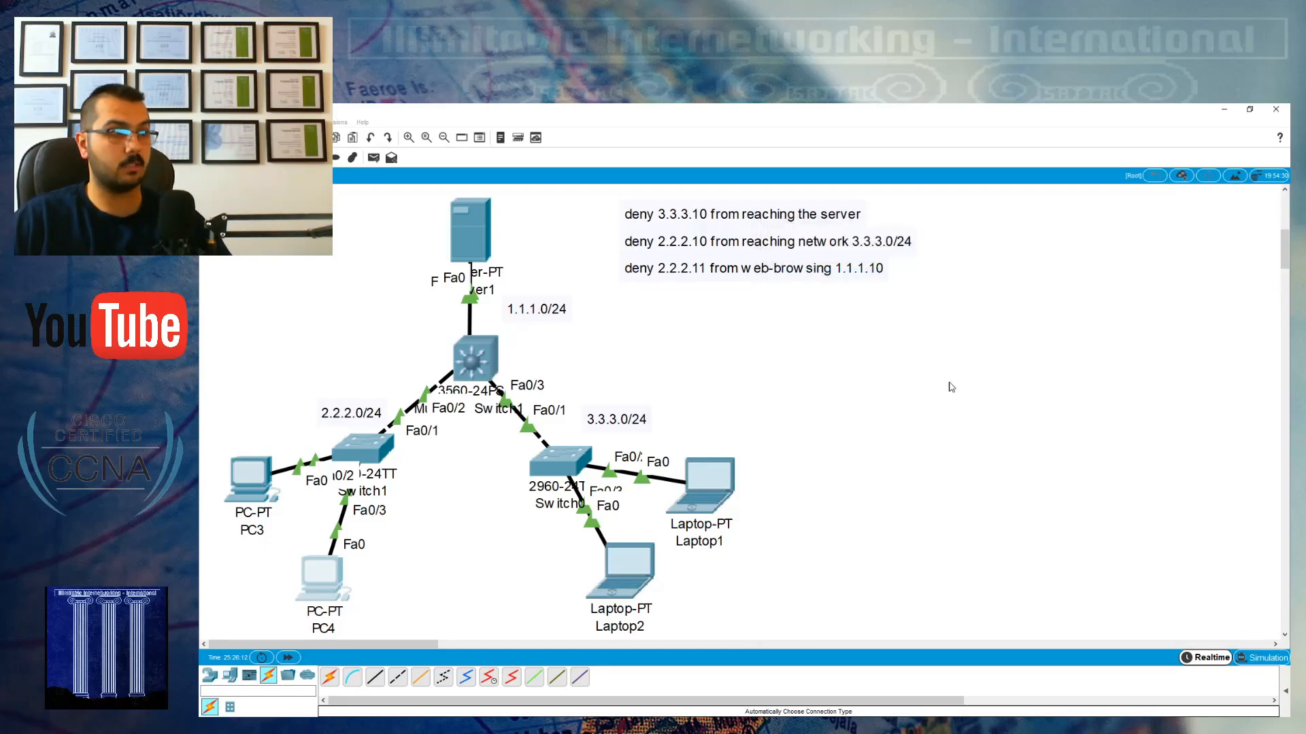
- Ping 1.1.1.10 from PC3's command prompt, then close the PC3 window
left_click(250, 480)
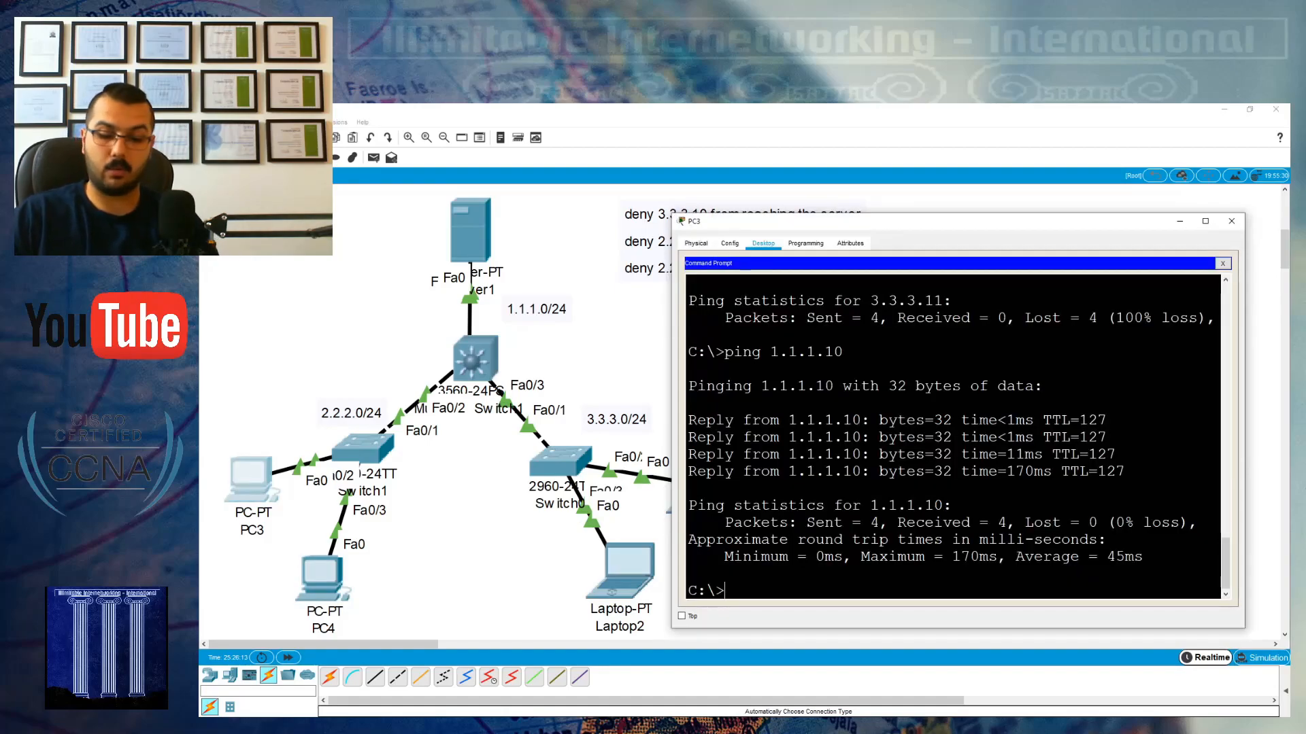
type("ping 1.1.1.10")
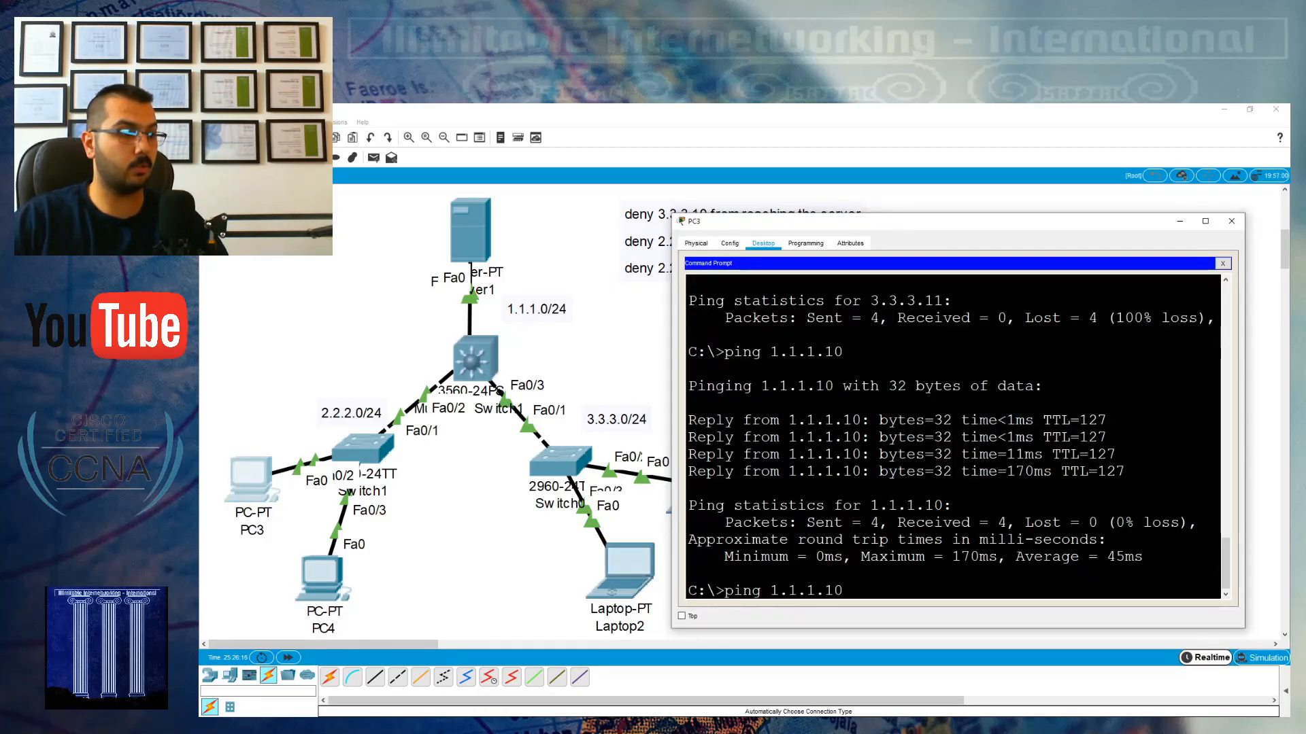
key("Return")
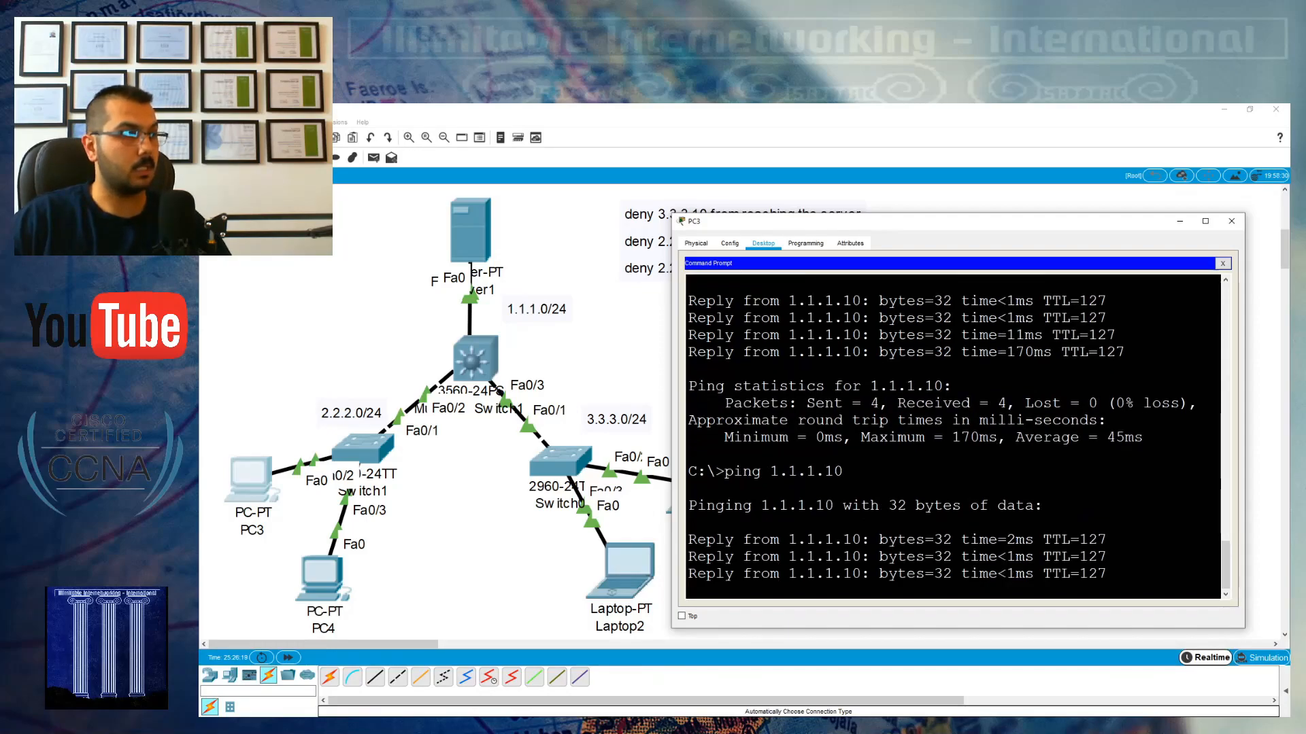
left_click(1223, 263)
left_click(1231, 221)
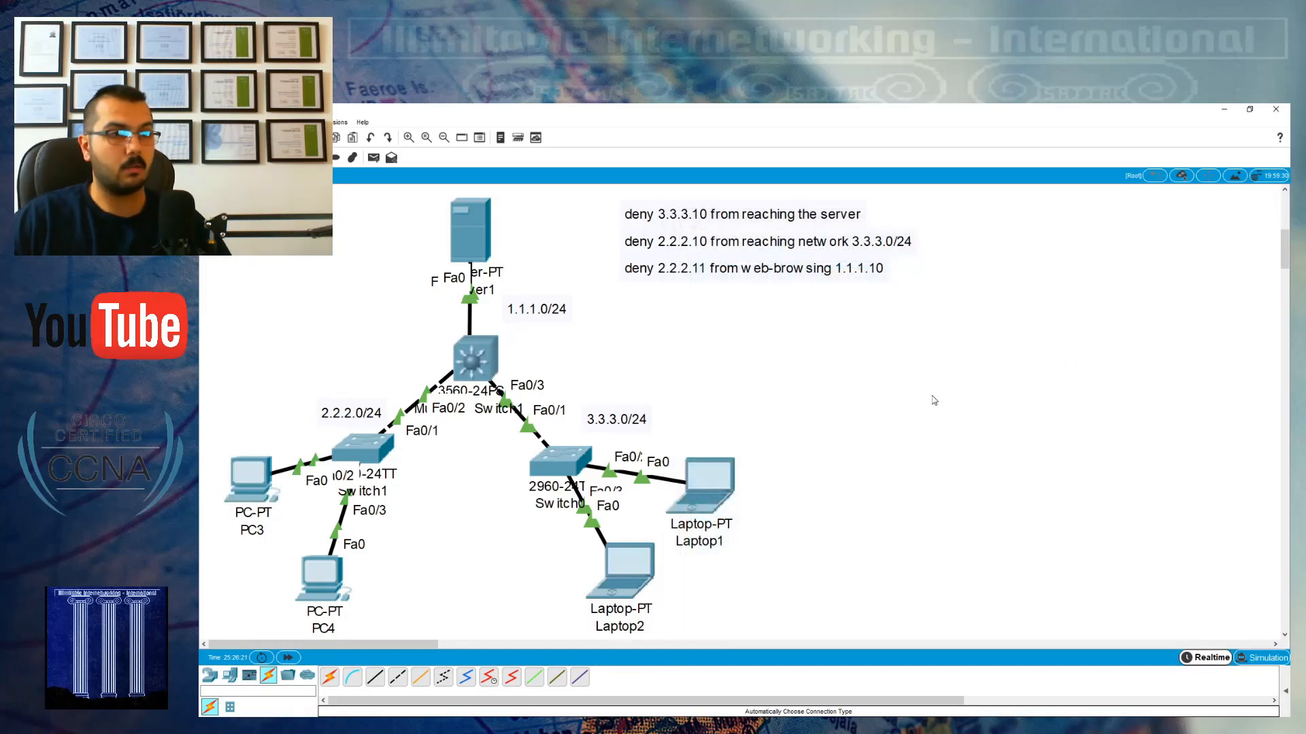
left_click(248, 476)
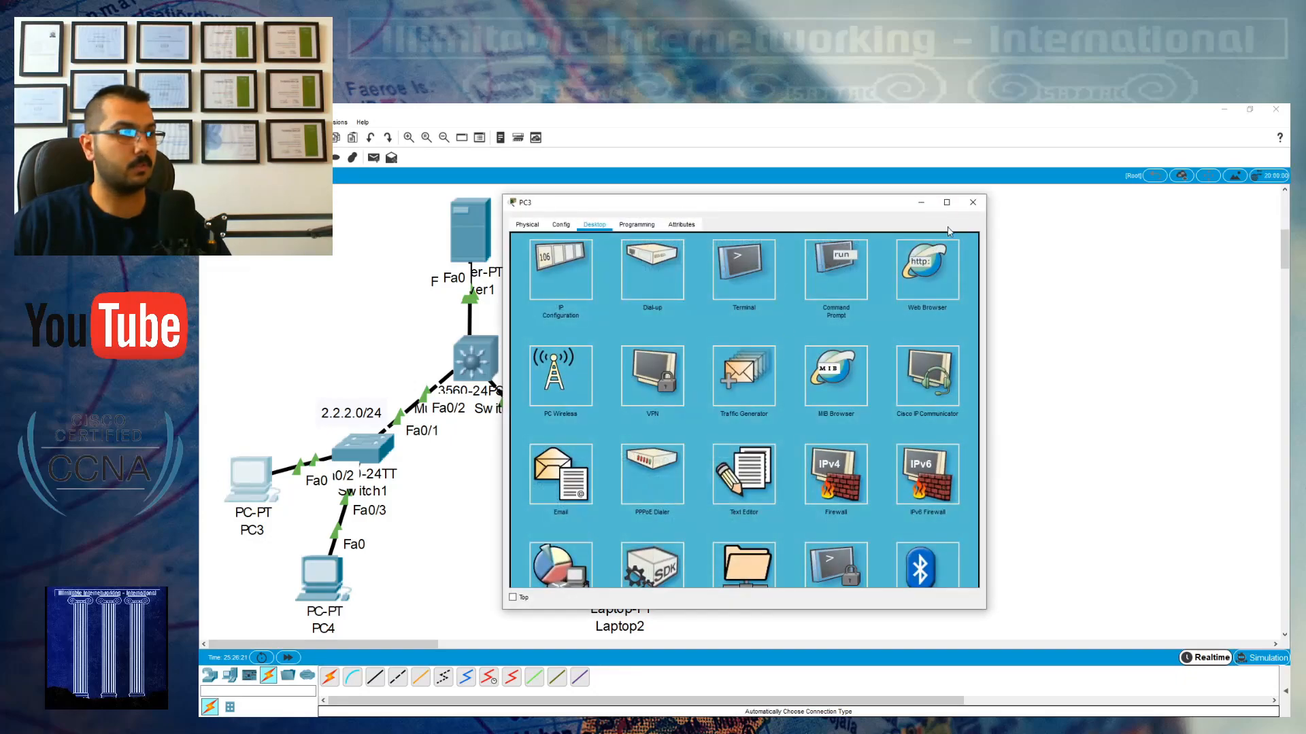
left_click(973, 202)
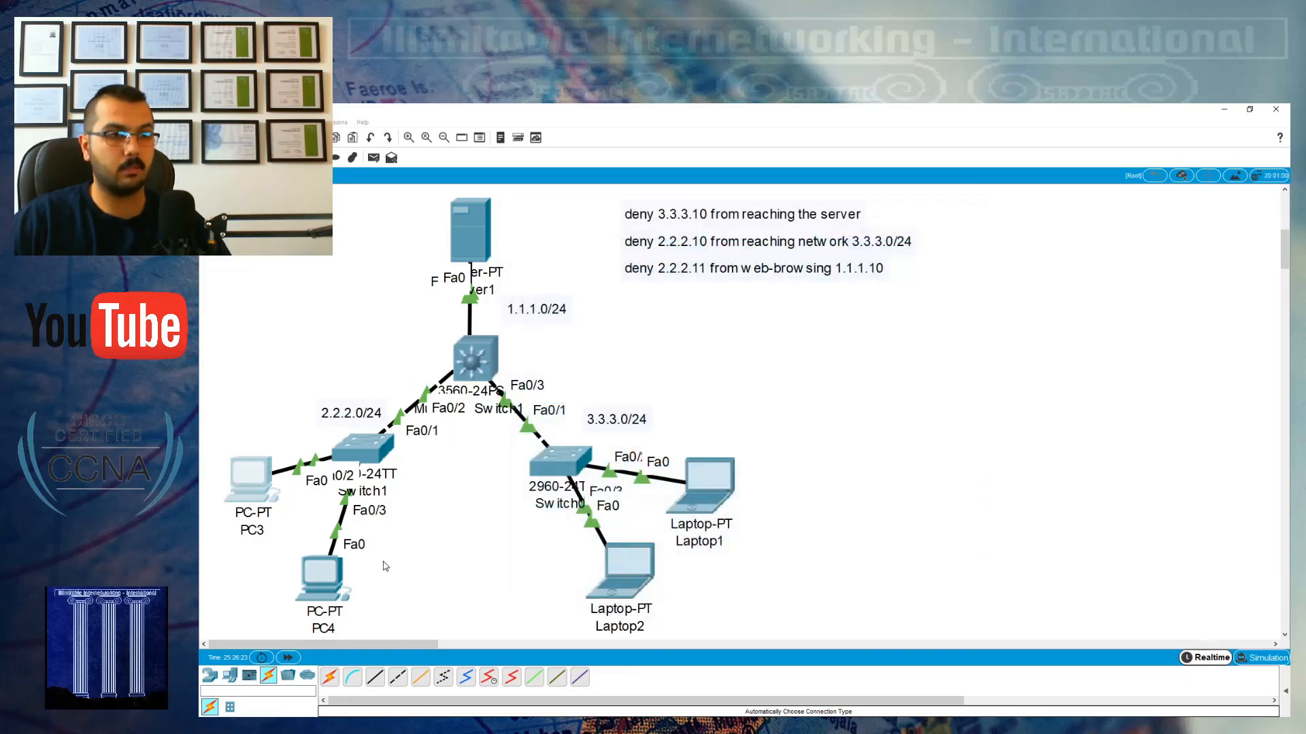
left_click(262, 494)
left_click(983, 197)
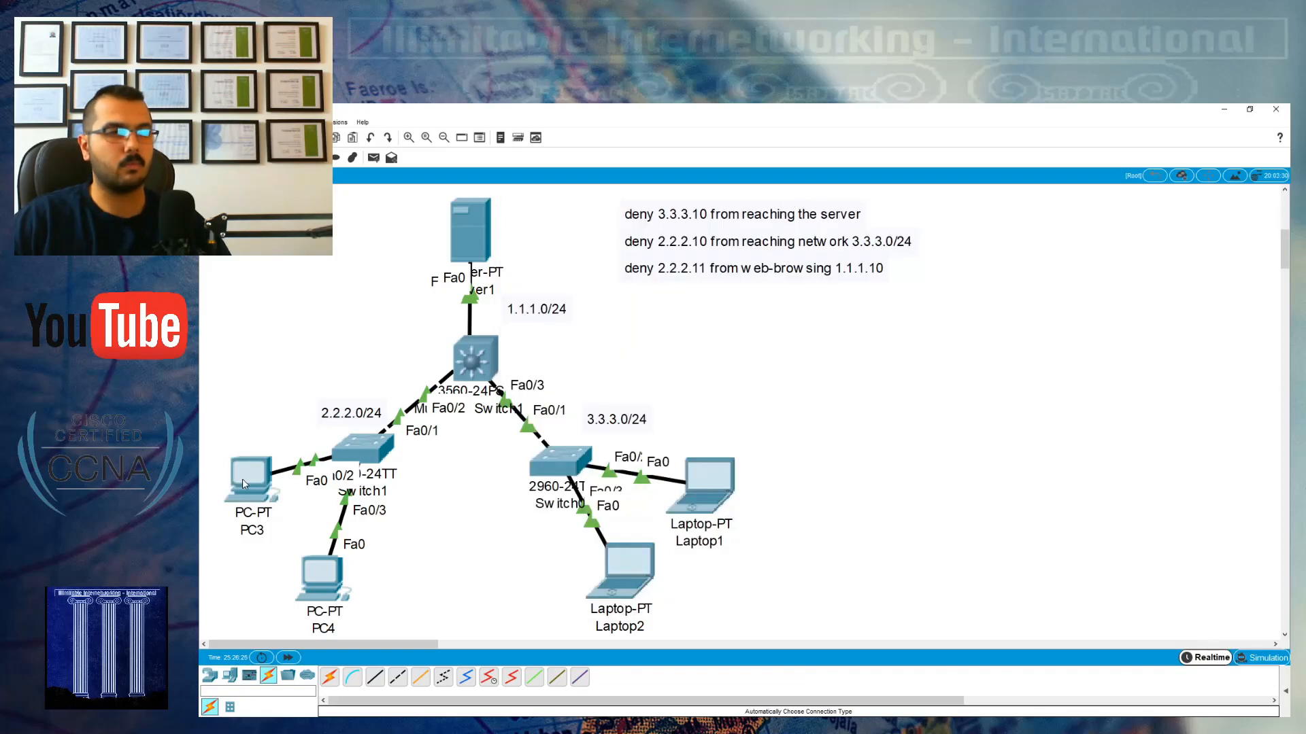
- Reopen Multilayer Switch1's command line, widen its window, and examine the host address in the deny tcp entry
mouse_move(244, 484)
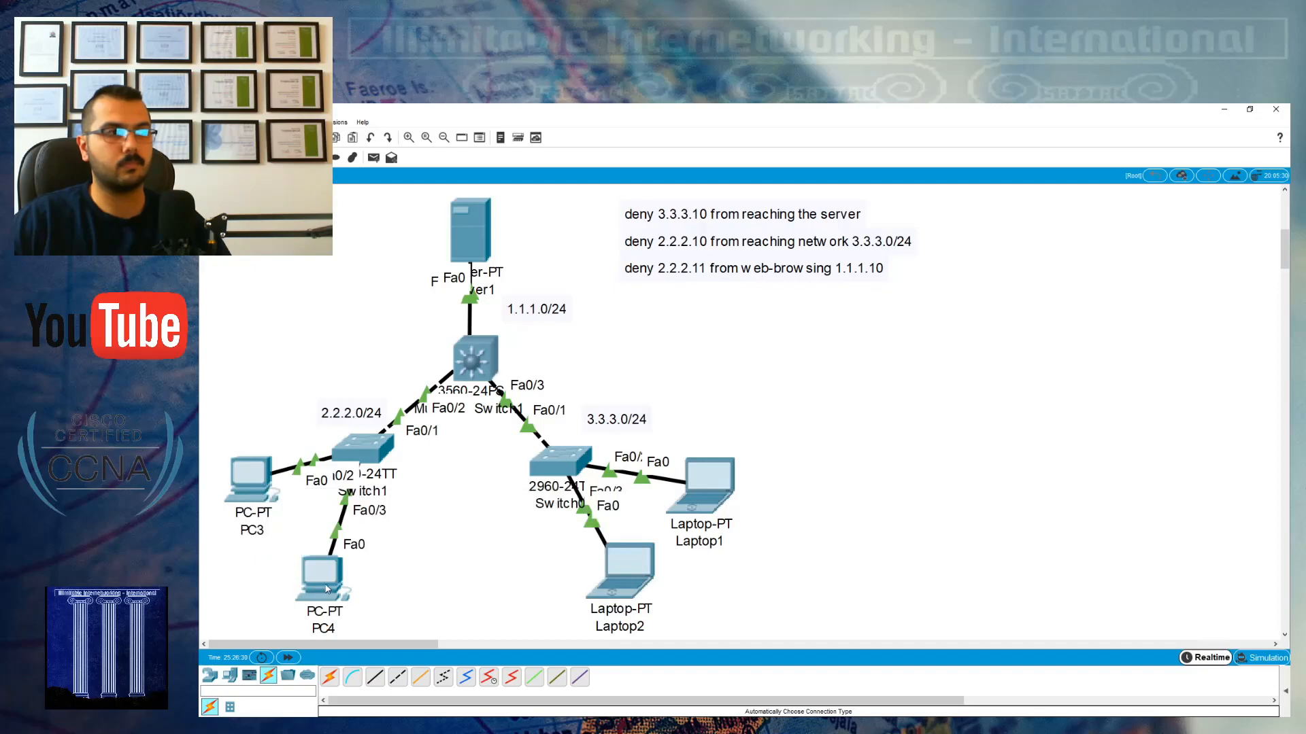
mouse_move(326, 589)
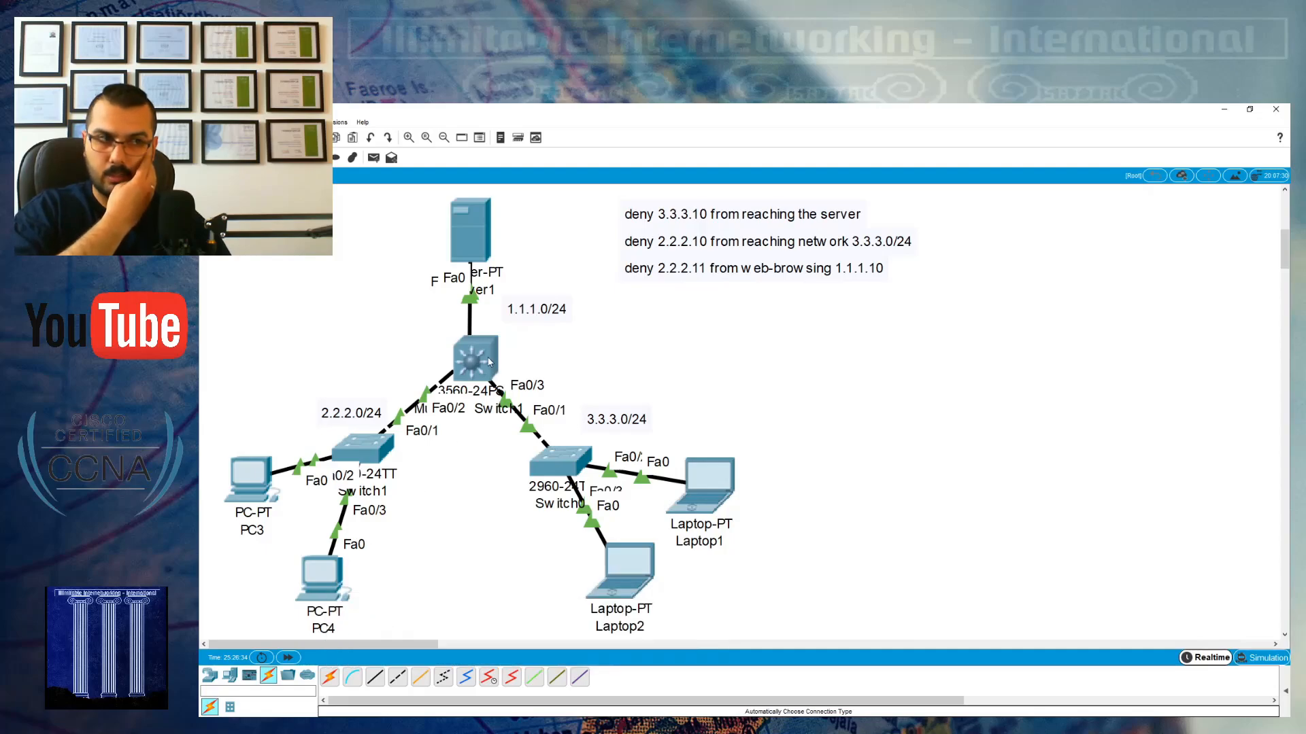
left_click(489, 363)
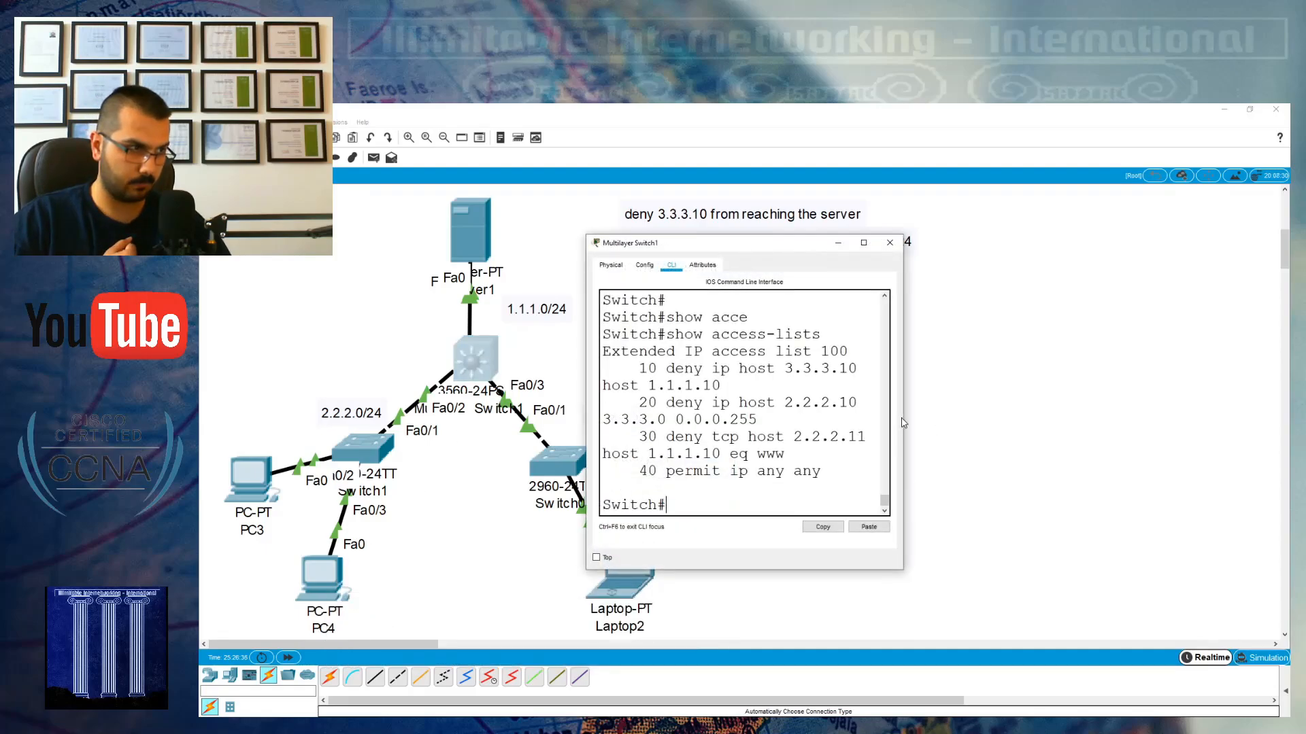
left_click_drag(902, 422, 1249, 422)
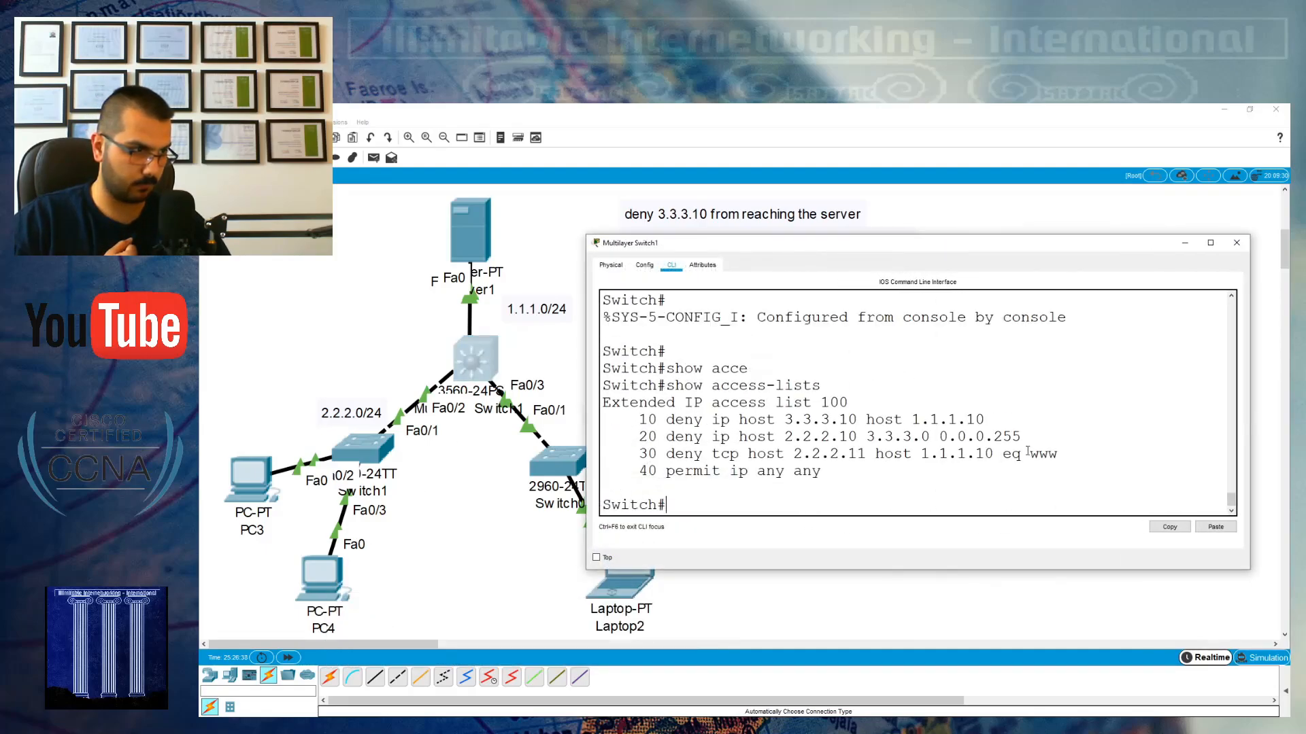
left_click_drag(840, 454, 875, 454)
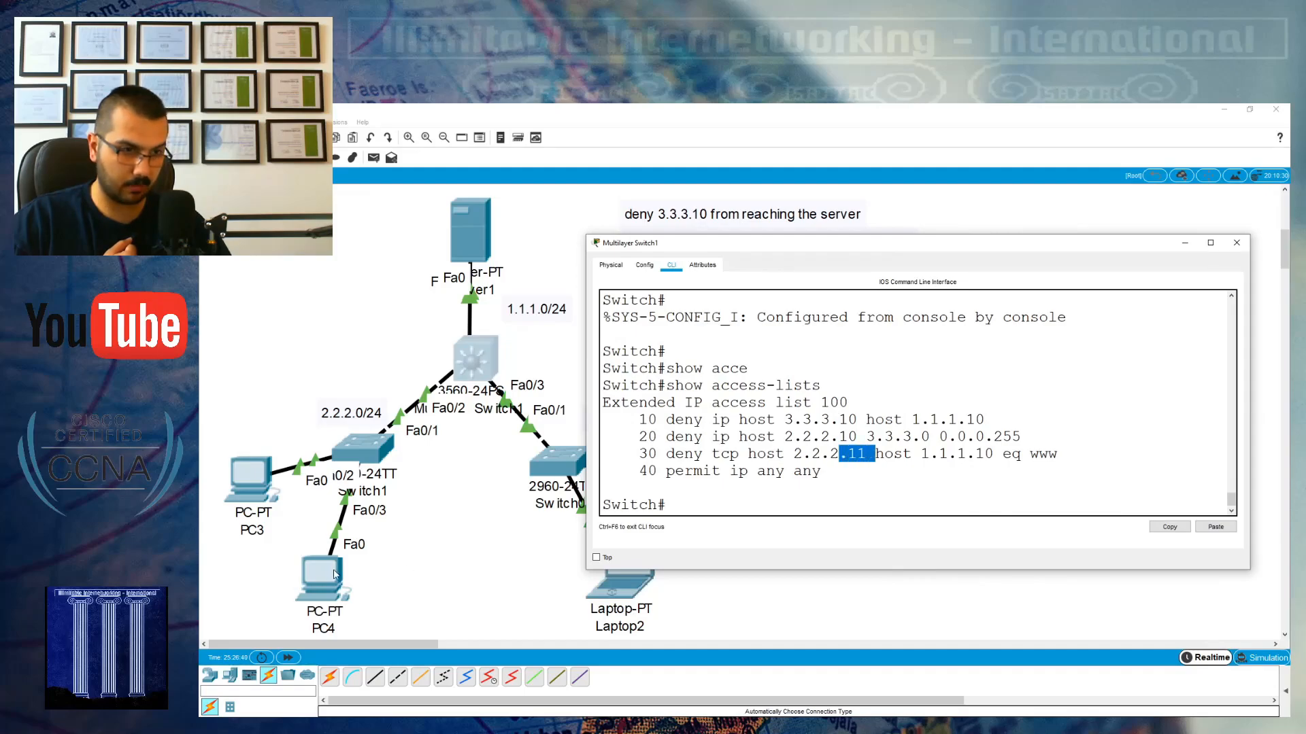
- Test web access to 1.1.1.10 from PC3's web browser, then close the PC3 window
left_click(258, 478)
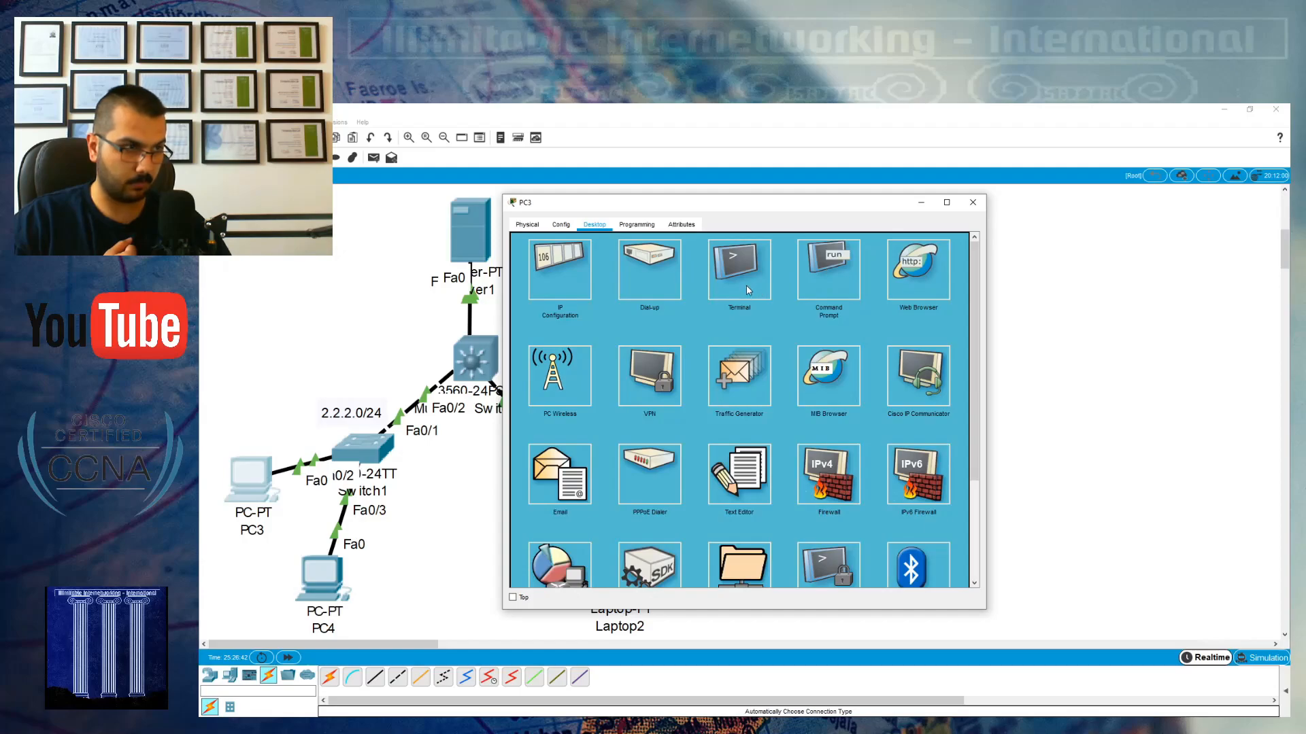
left_click(918, 271)
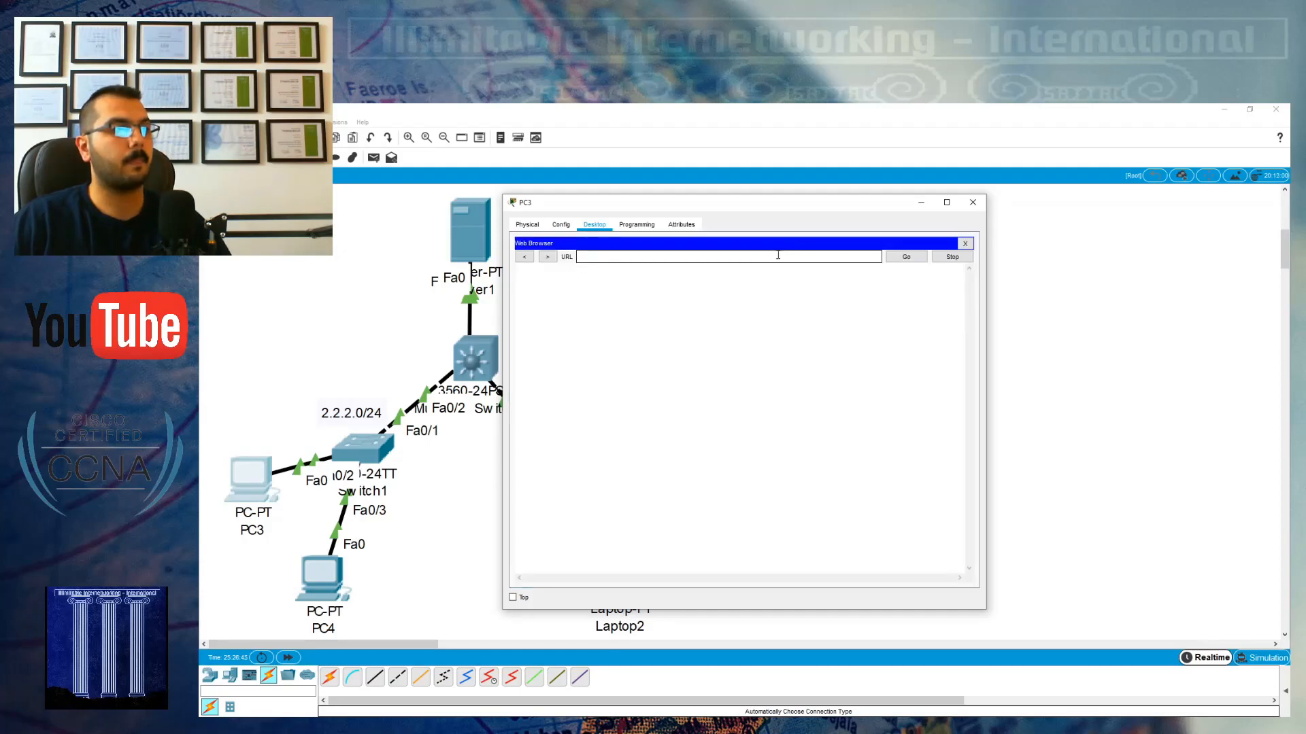
left_click(779, 256)
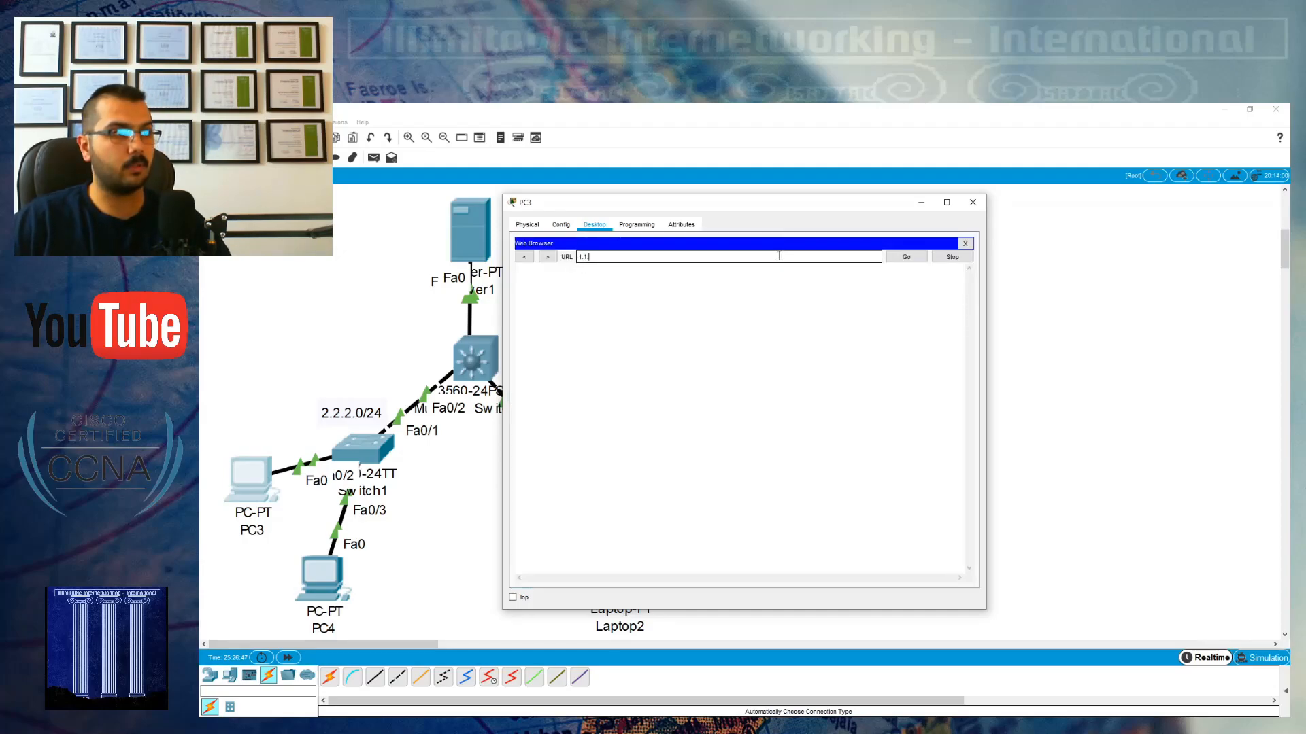
type("1.1.1.10")
left_click(905, 257)
left_click_drag(847, 208, 1027, 204)
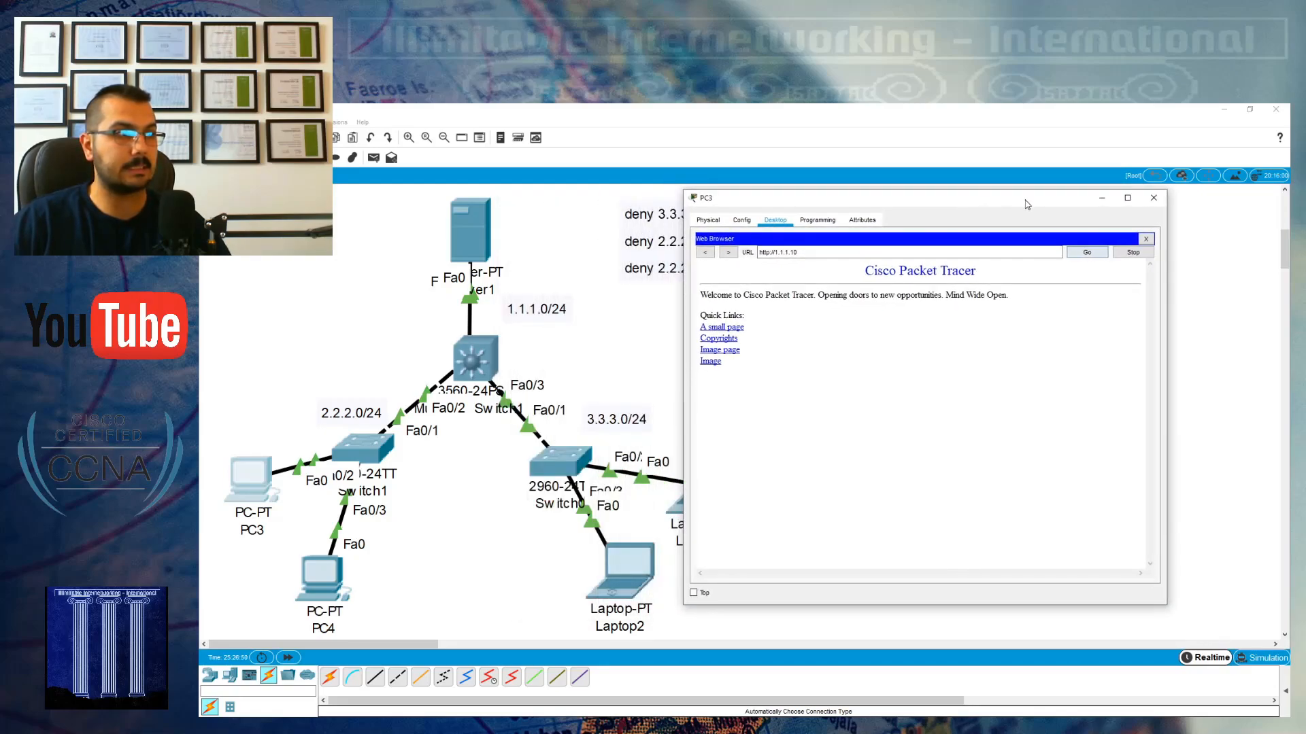
left_click_drag(743, 295, 1006, 291)
left_click(901, 319)
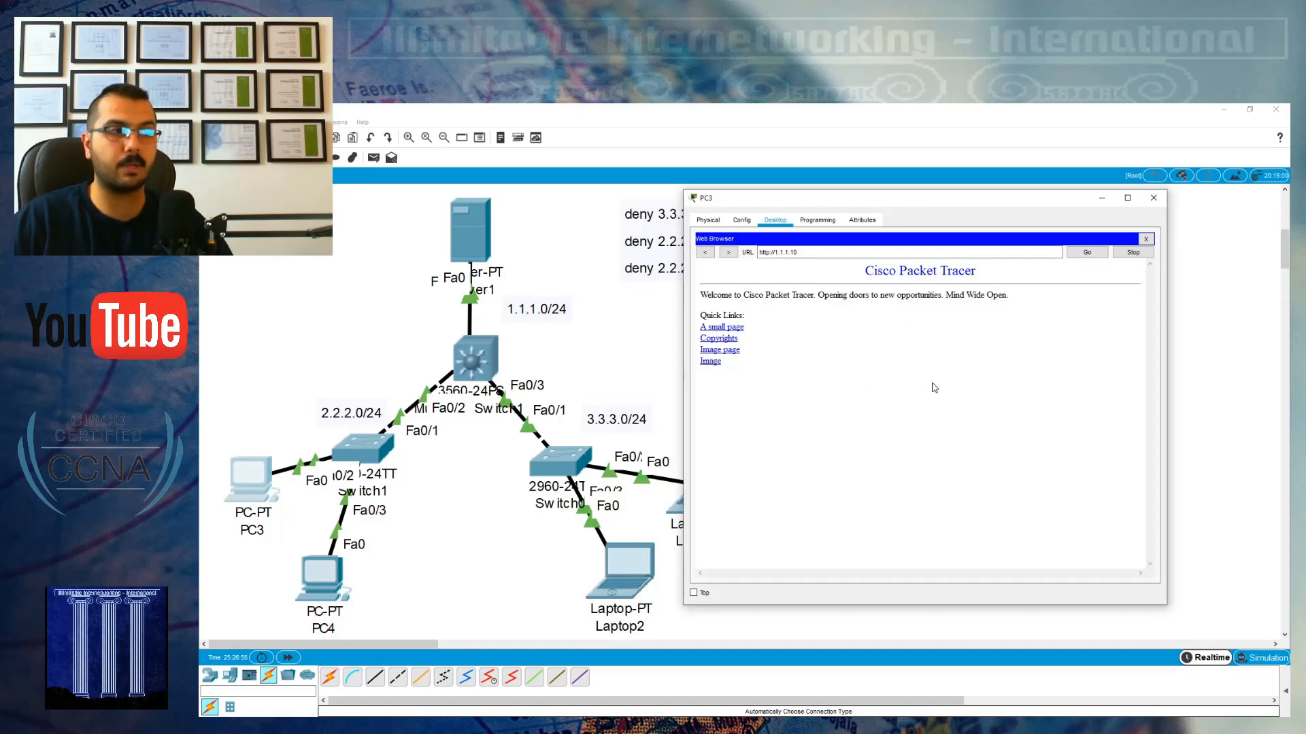
left_click(1153, 197)
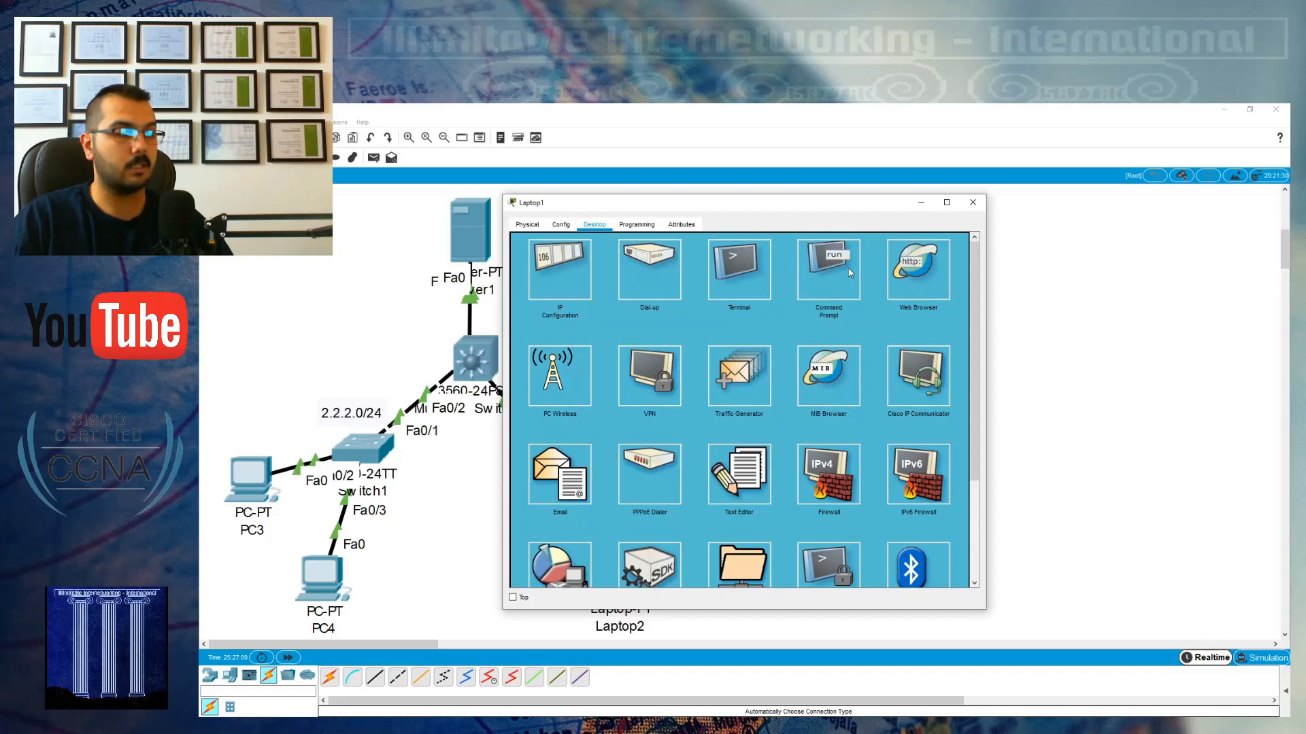
- Test web access to 1.1.1.10 from Laptop1's web browser, then close the Laptop1 window
left_click_drag(829, 214, 1022, 220)
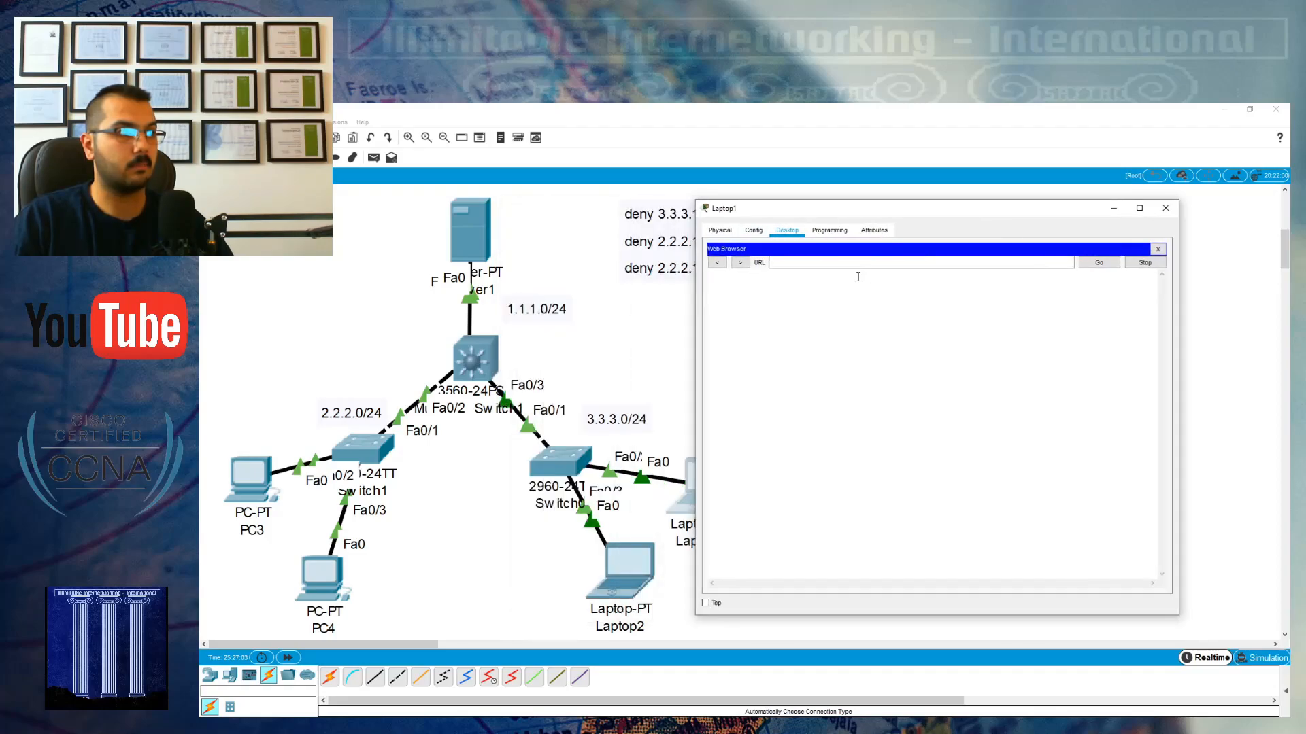
left_click(868, 267)
type("1.1.1.10")
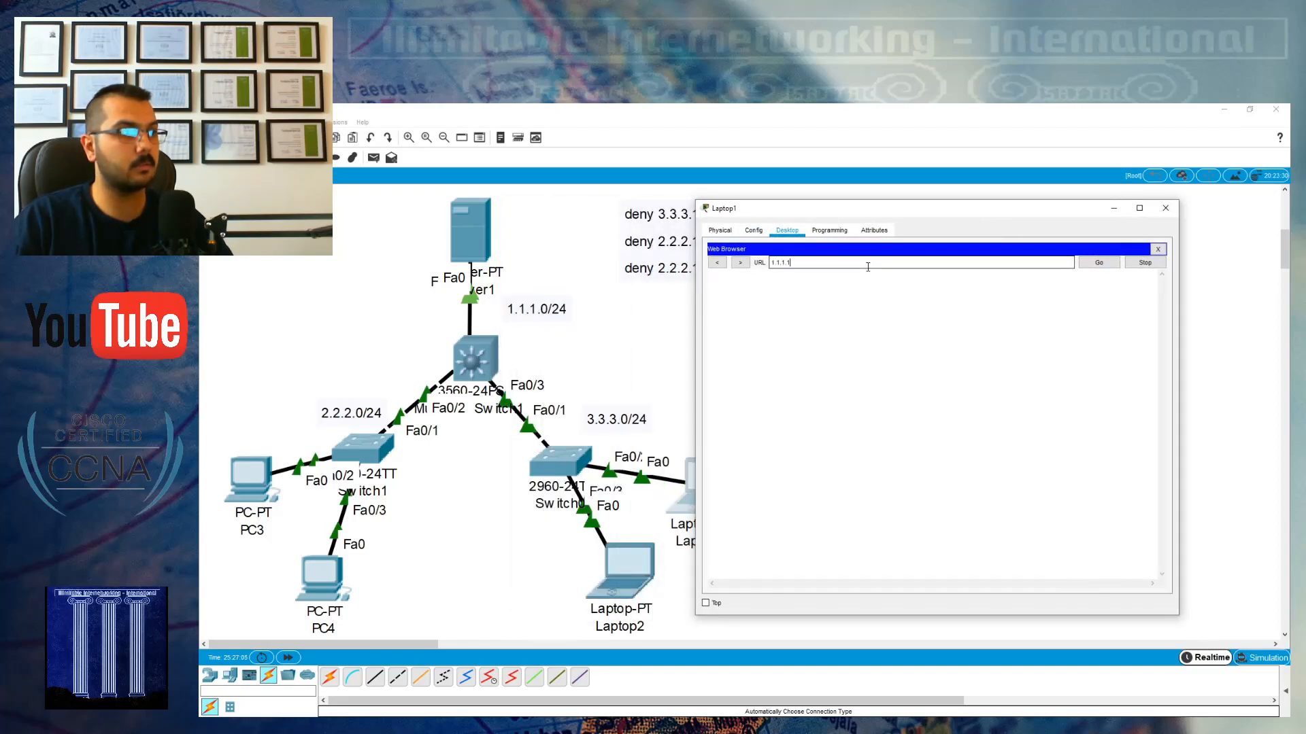
left_click(1098, 263)
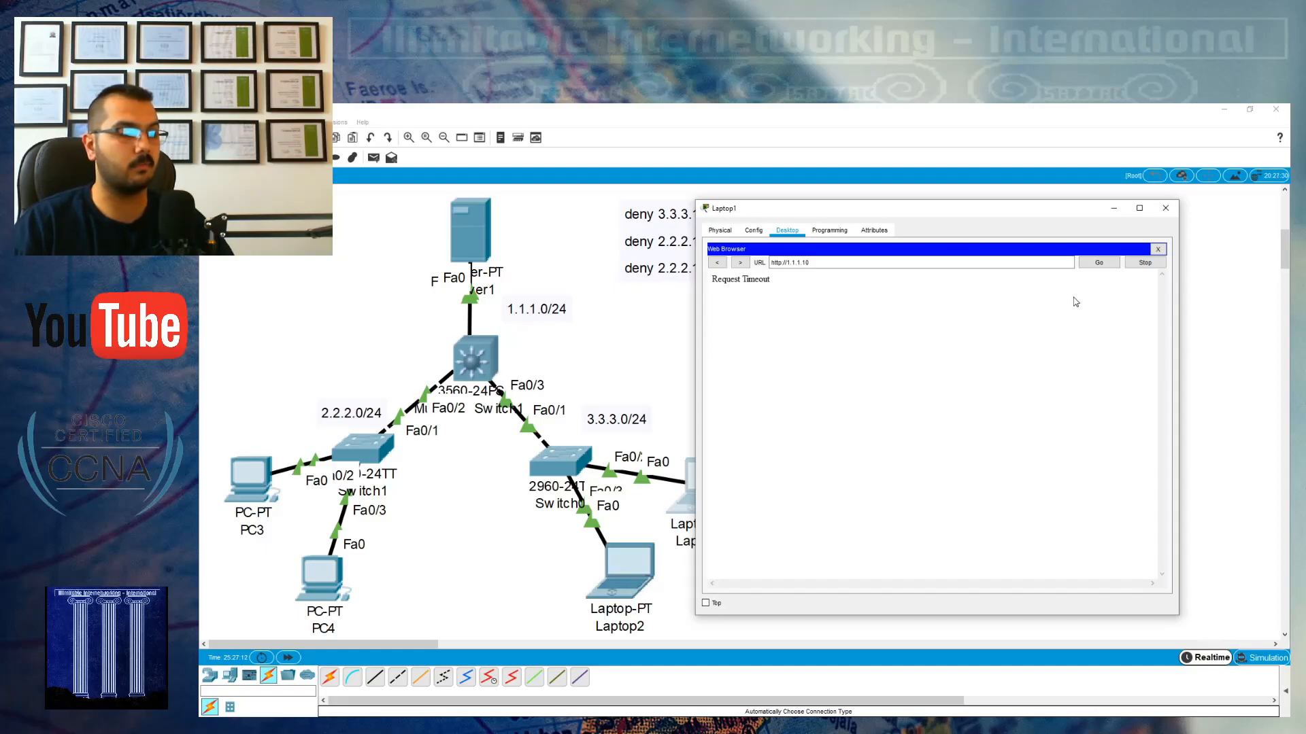
left_click(1165, 209)
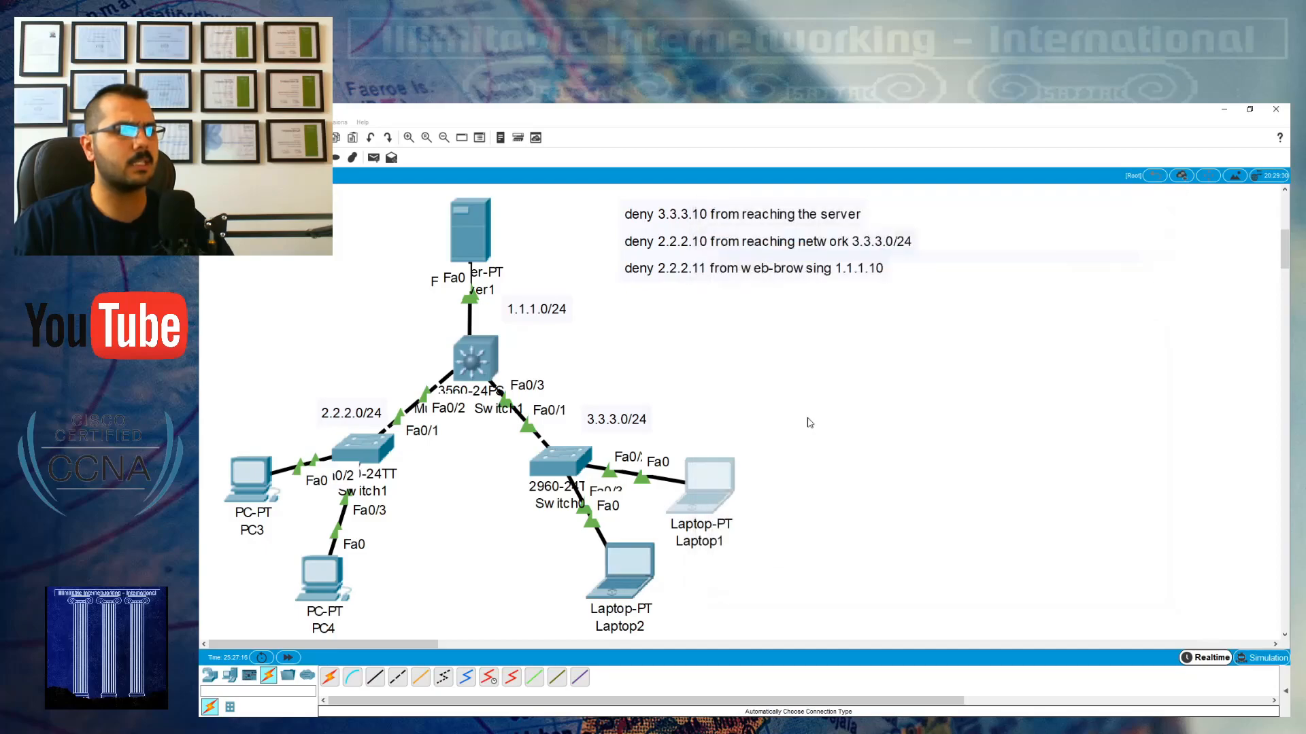
- Test web access to 1.1.1.10 from Laptop2's web browser, then close the Laptop2 window
left_click(616, 559)
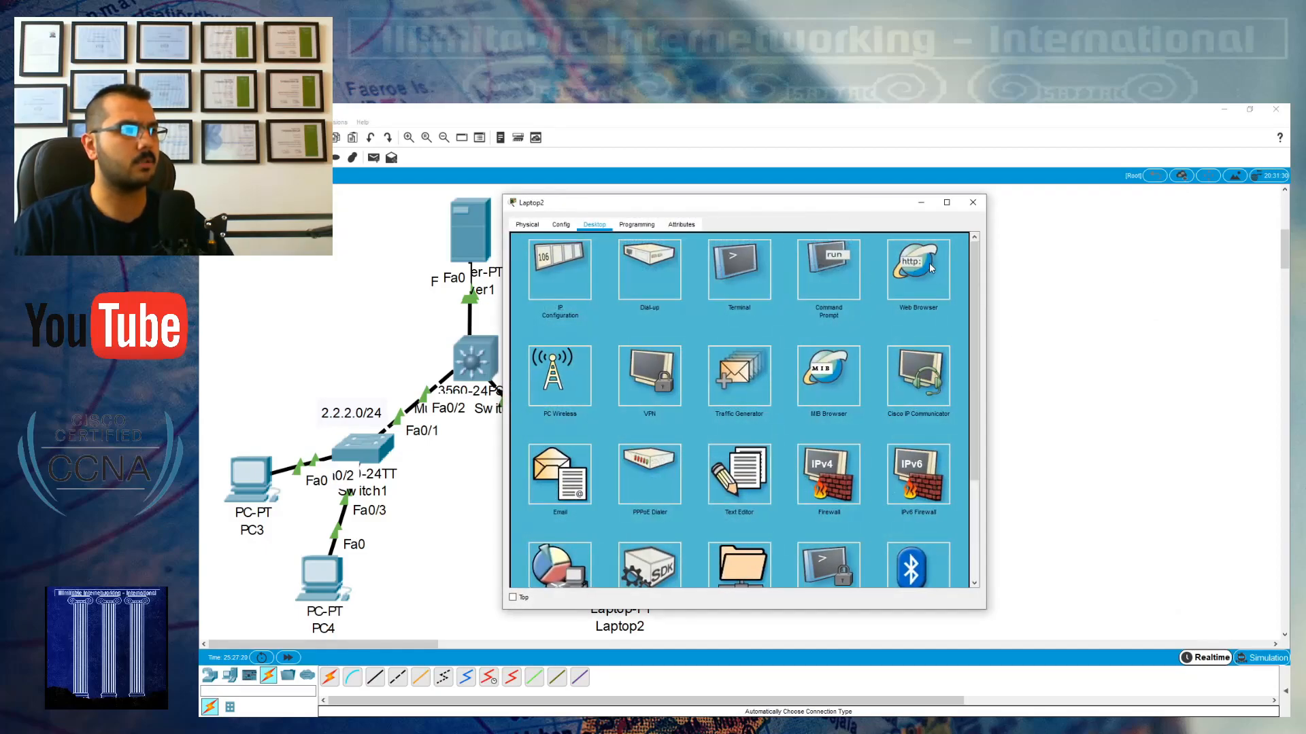
left_click_drag(861, 203, 1016, 210)
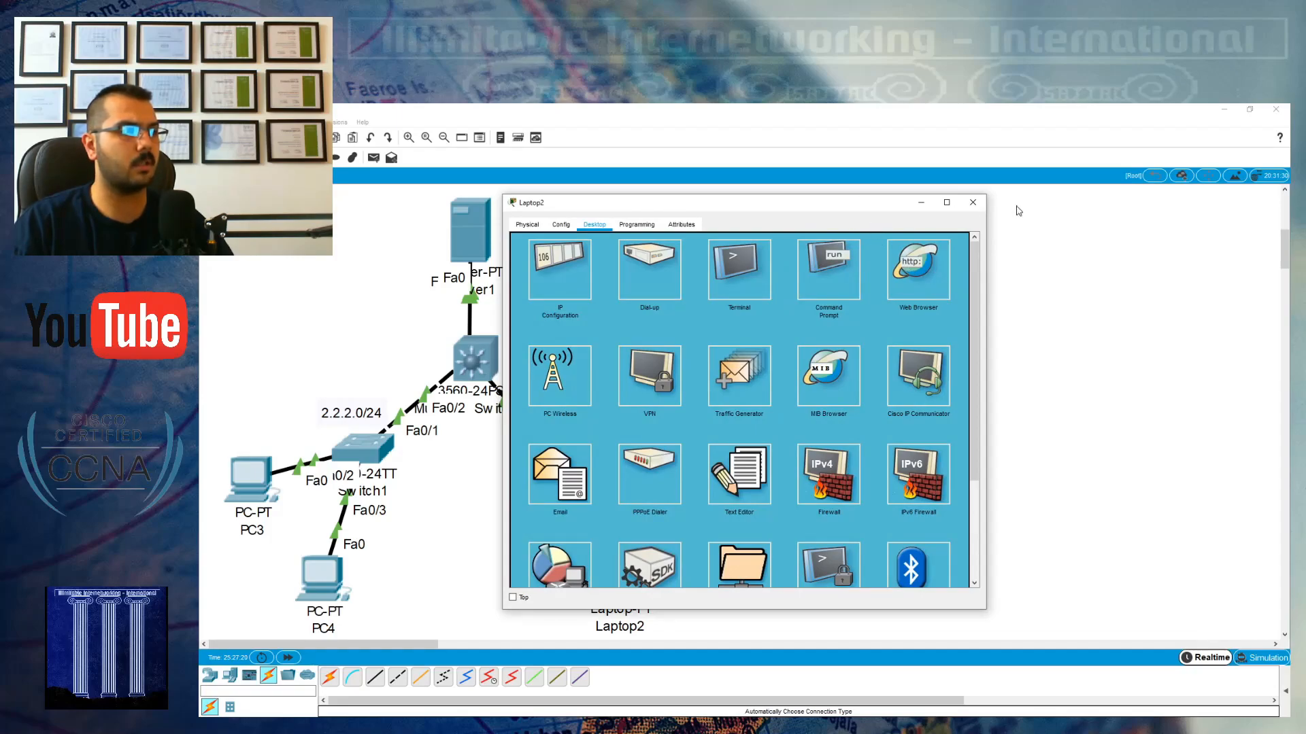
left_click(1073, 276)
left_click(795, 267)
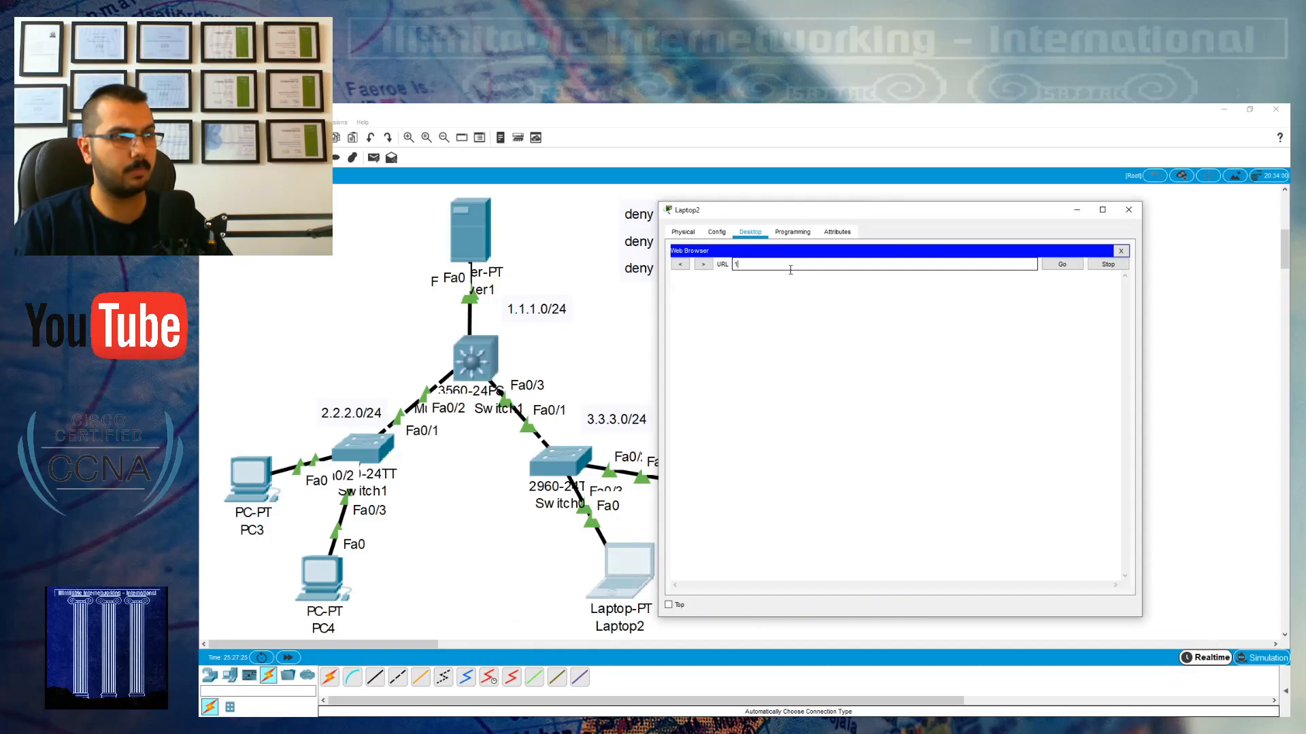
left_click(1063, 265)
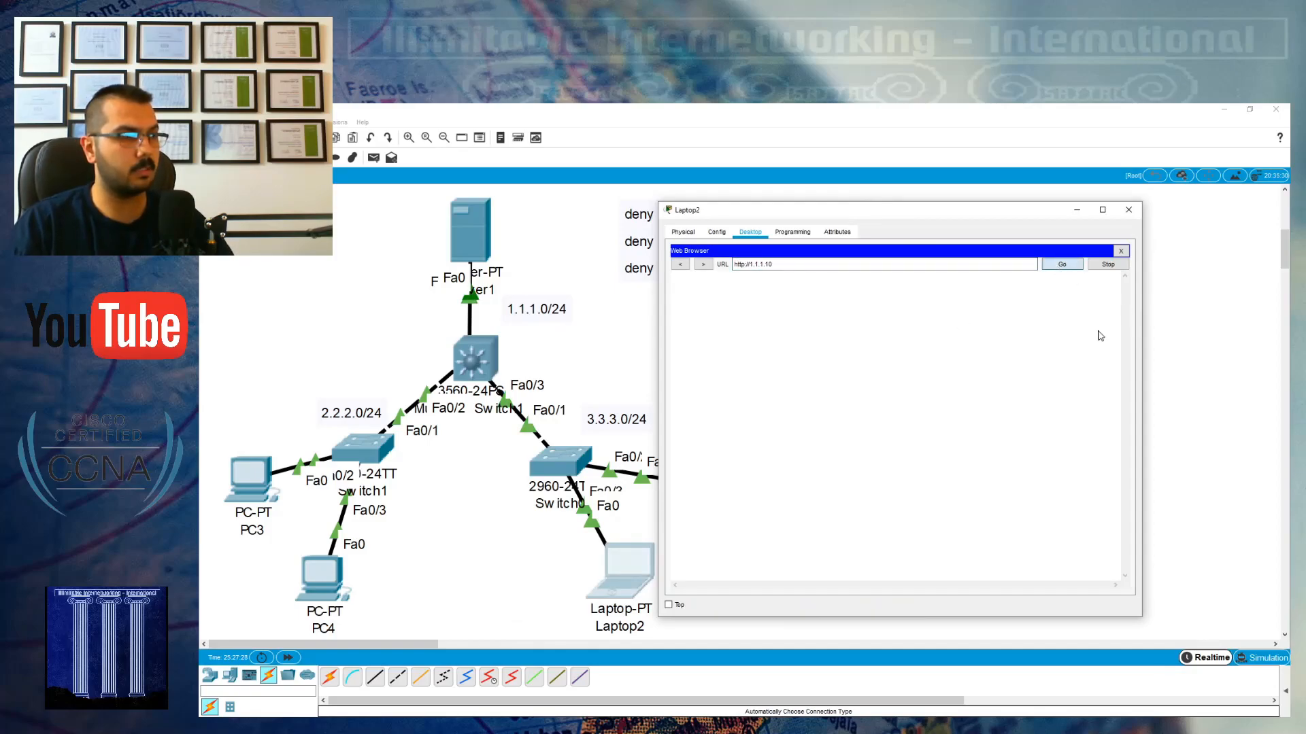
left_click(1128, 210)
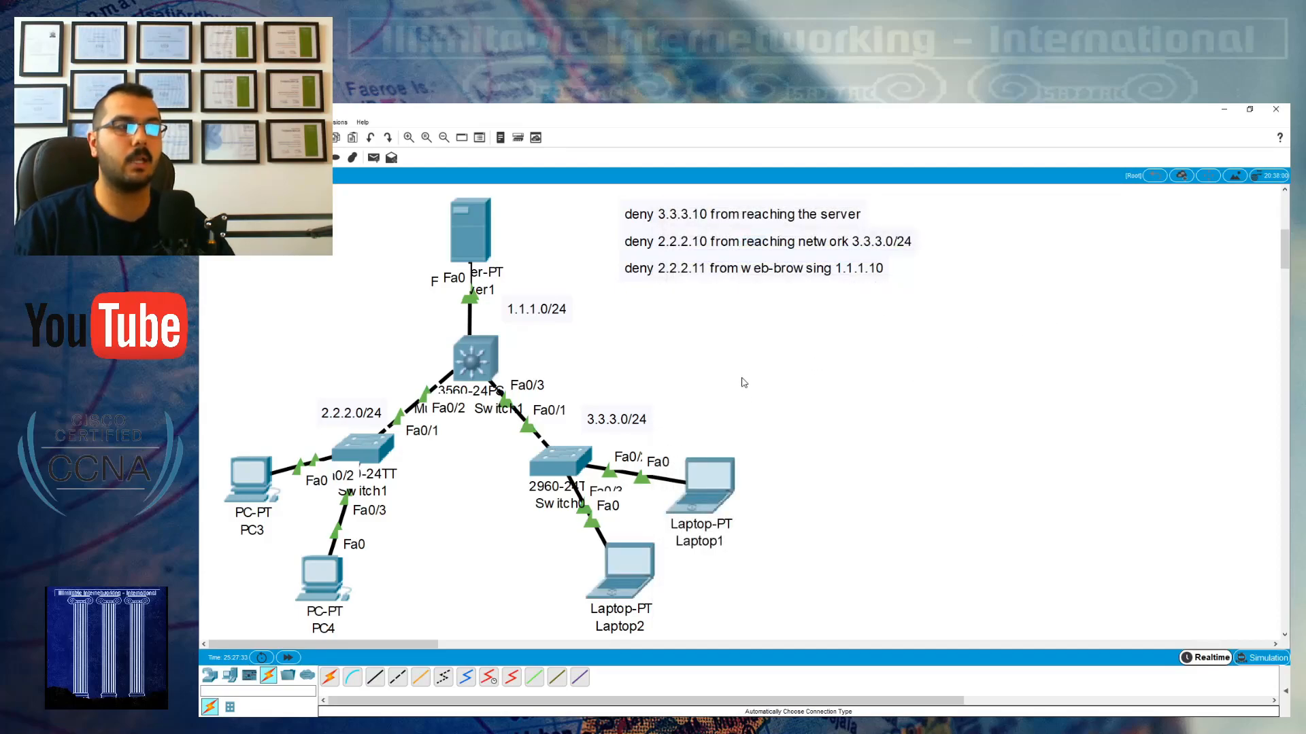
- Reopen Multilayer Switch1's command line, compare the deny entries with the permit ip any any entry, and uncover the written requirements
left_click(484, 366)
left_click_drag(876, 453, 840, 454)
left_click_drag(639, 419, 1058, 453)
left_click(838, 474)
left_click_drag(822, 472, 640, 465)
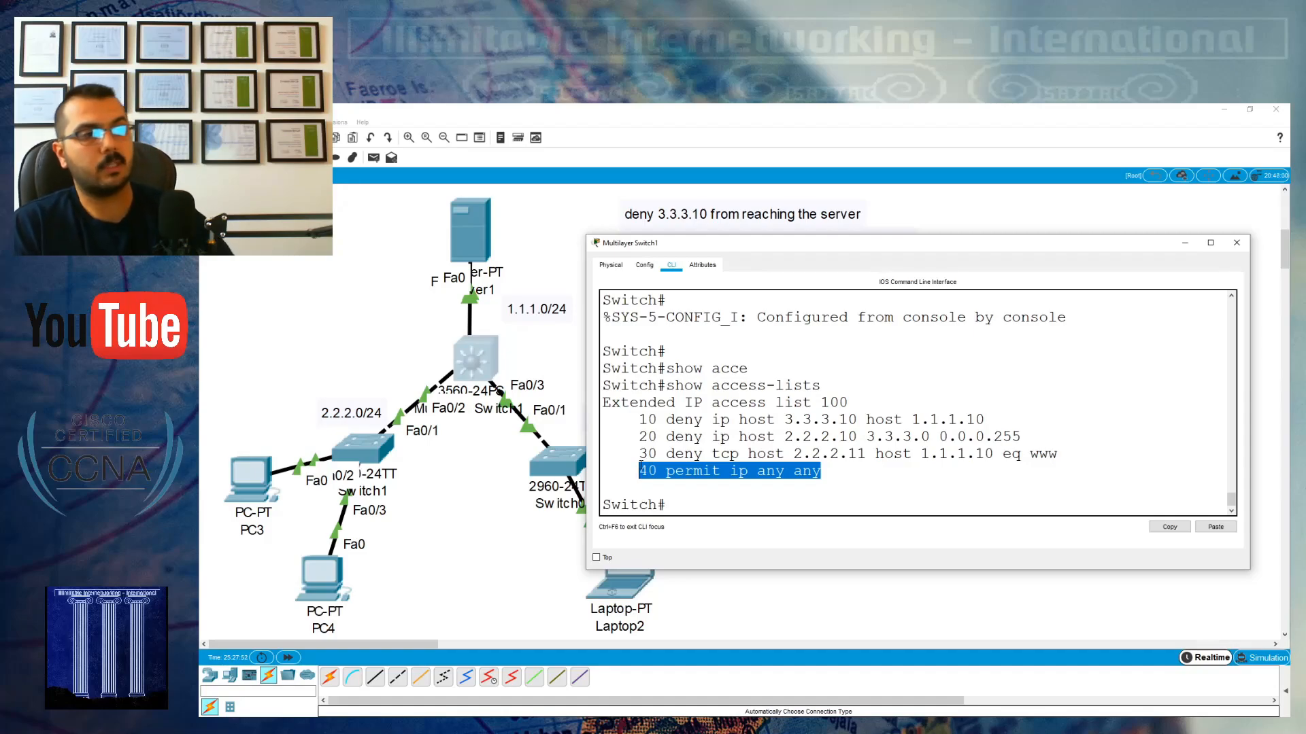
left_click_drag(868, 248, 859, 331)
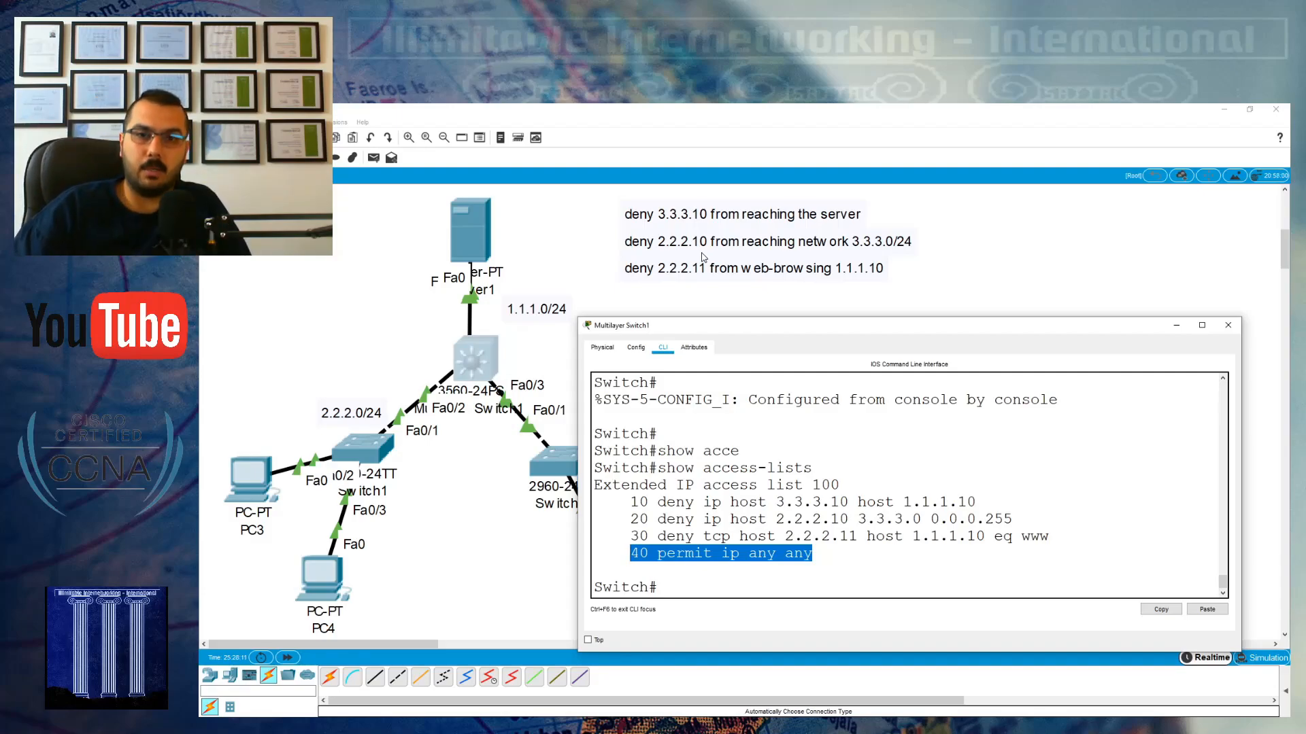
- Enter global configuration mode on Multilayer Switch1 and list the number ranges accepted by the access-list command
left_click(785, 470)
type("conf t")
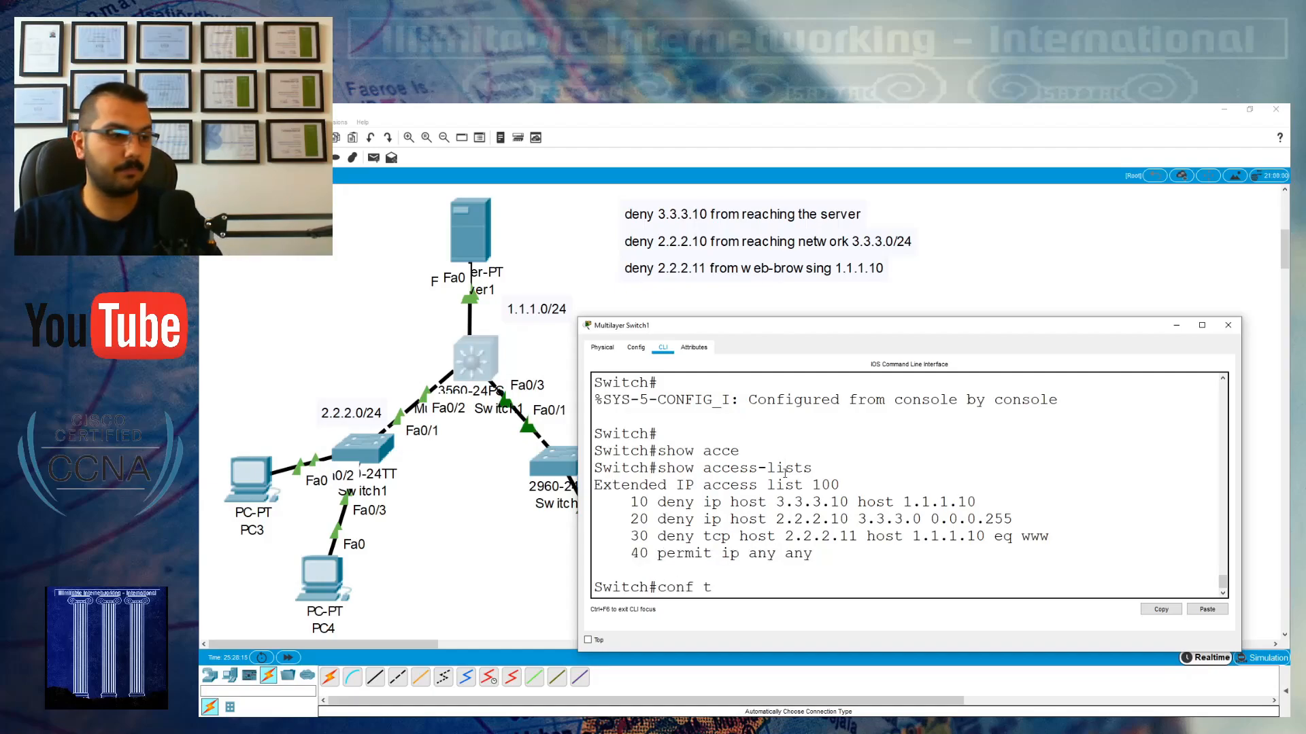
key("Return")
type("ip")
type("es")
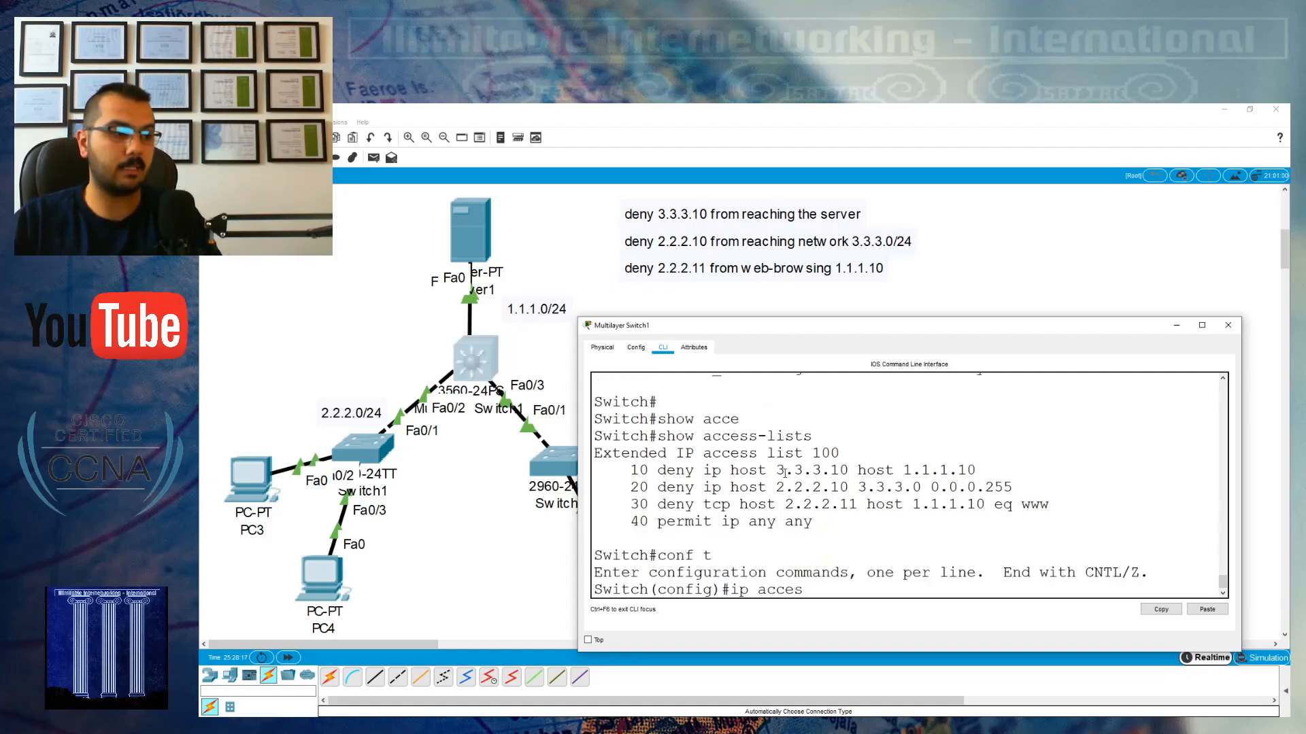
key("Tab")
key("BackSpace")
key("BackSpace")
key("BackSpace")
key("BackSpace")
key("BackSpace")
key("BackSpace")
key("BackSpace")
key("BackSpace")
key("BackSpace")
key("BackSpace")
key("BackSpace")
key("BackSpace")
key("BackSpace")
key("BackSpace")
type("acces")
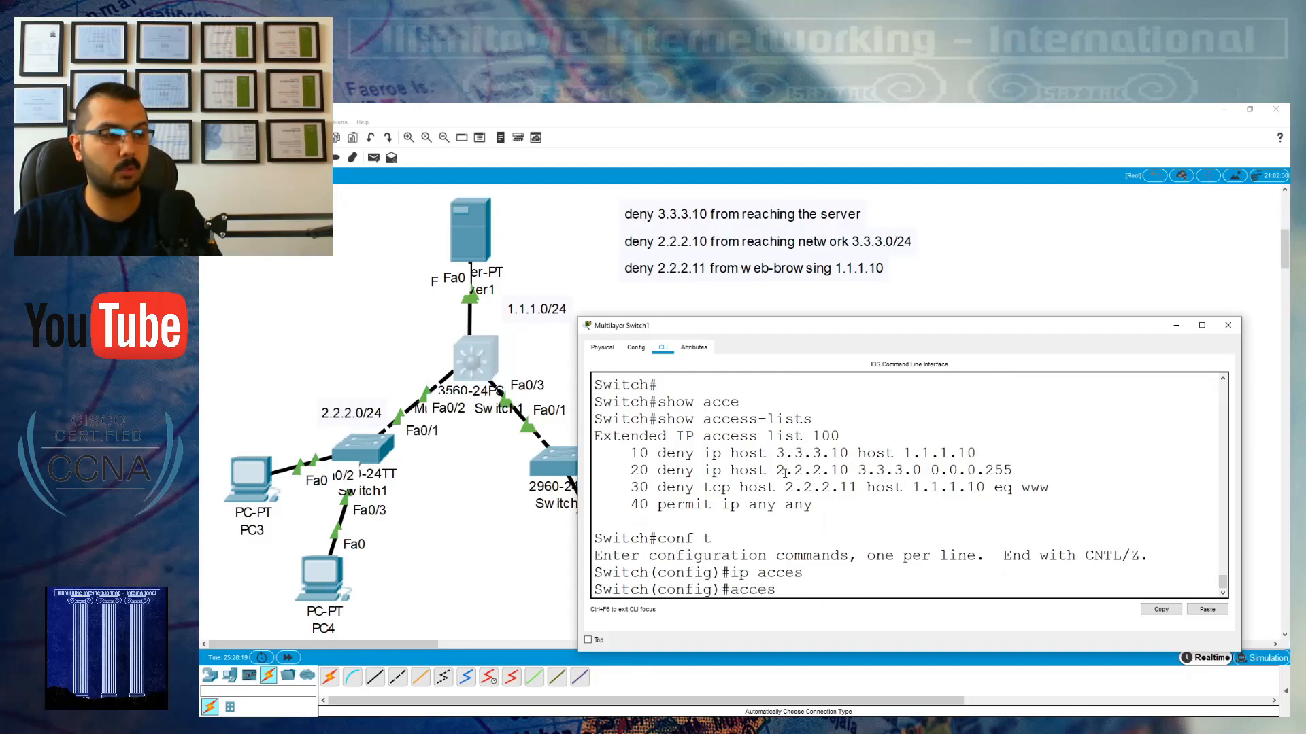
key("Tab")
type("?")
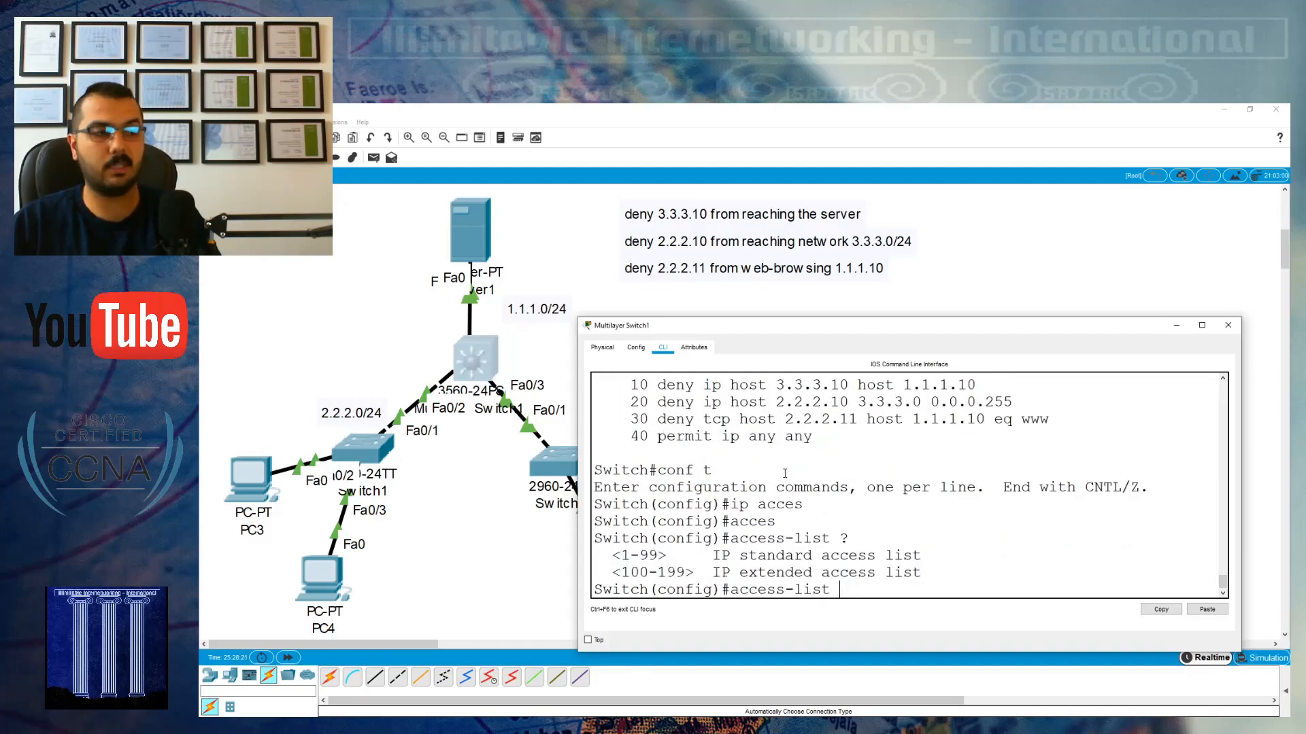
- Replace the unfinished command with ip access-list and list the access list types it accepts
key("BackSpace")
key("BackSpace")
key("BackSpace")
key("BackSpace")
key("BackSpace")
key("BackSpace")
key("BackSpace")
key("BackSpace")
key("BackSpace")
key("BackSpace")
key("BackSpace")
key("BackSpace")
type("ip")
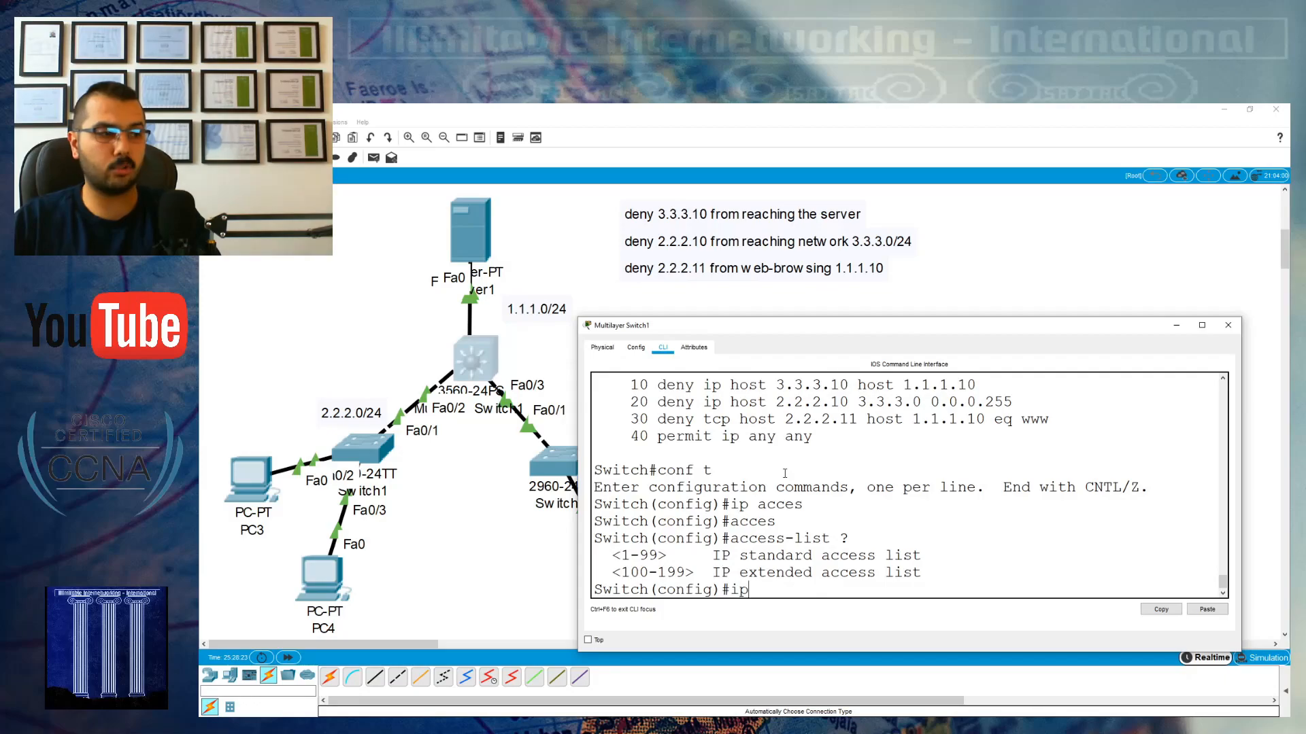
type(" acce")
key("Tab")
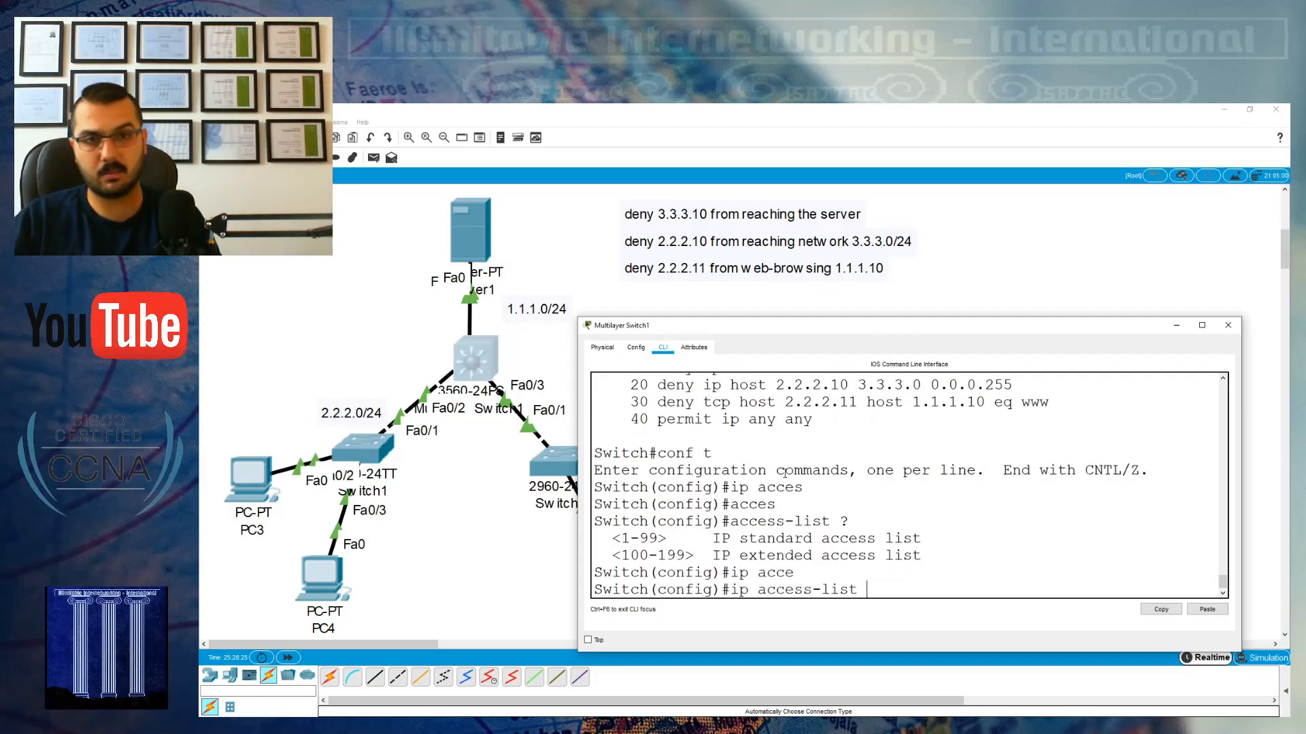
type("?")
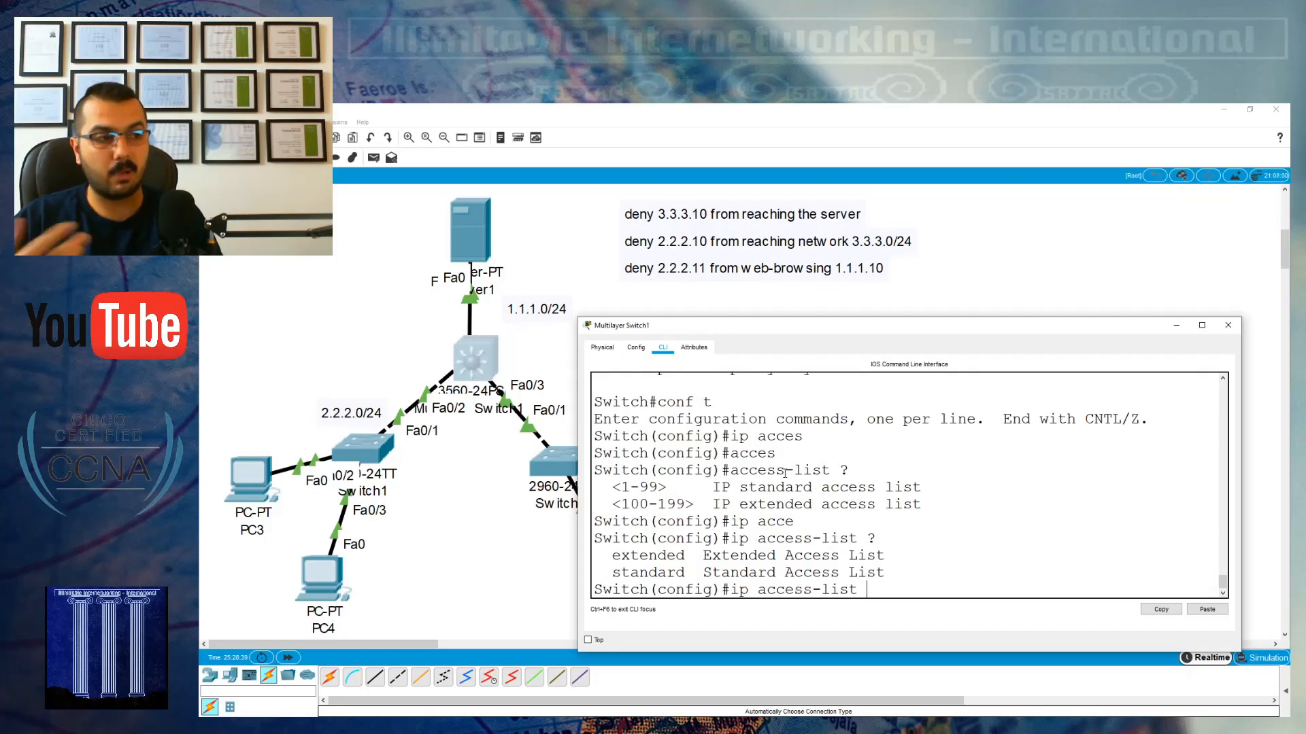
- Create a named extended IP access list called NAT, checking the available command options along the way
type("ex")
key("Tab")
type("?")
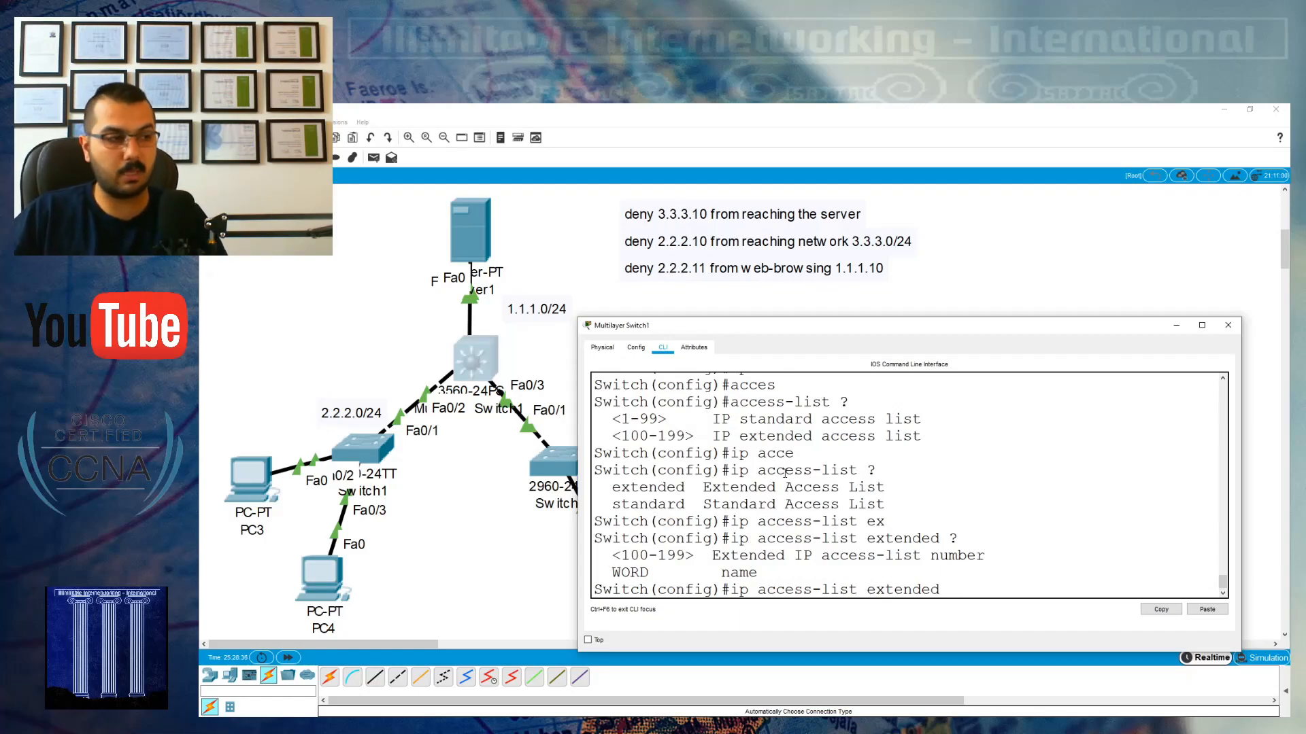
type("NAT")
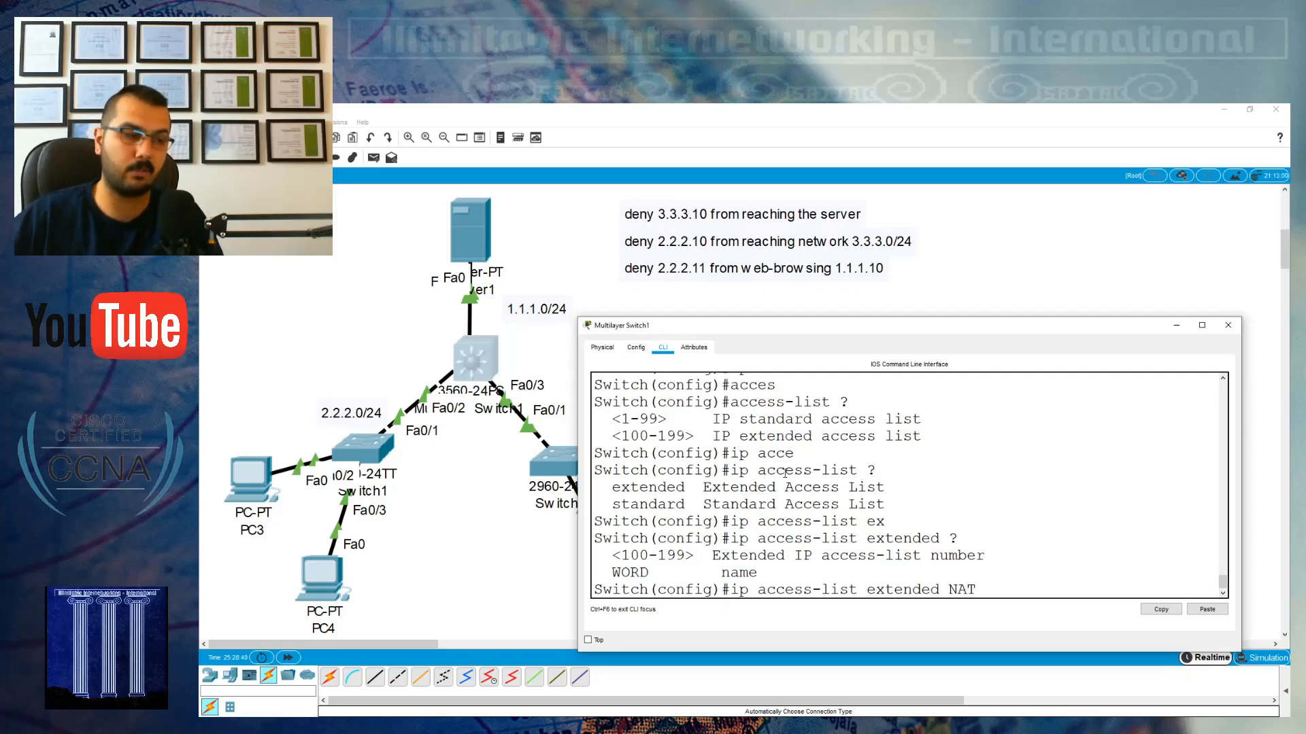
type(" ?")
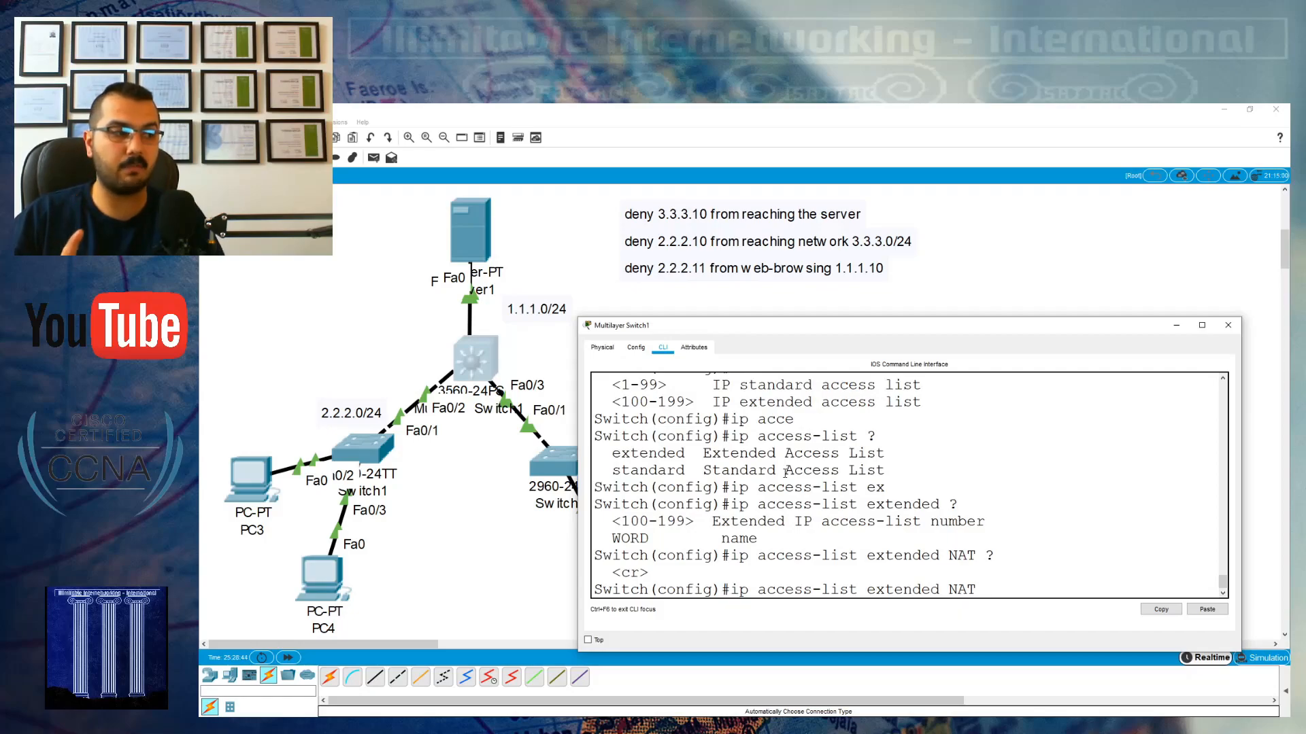
key("Return")
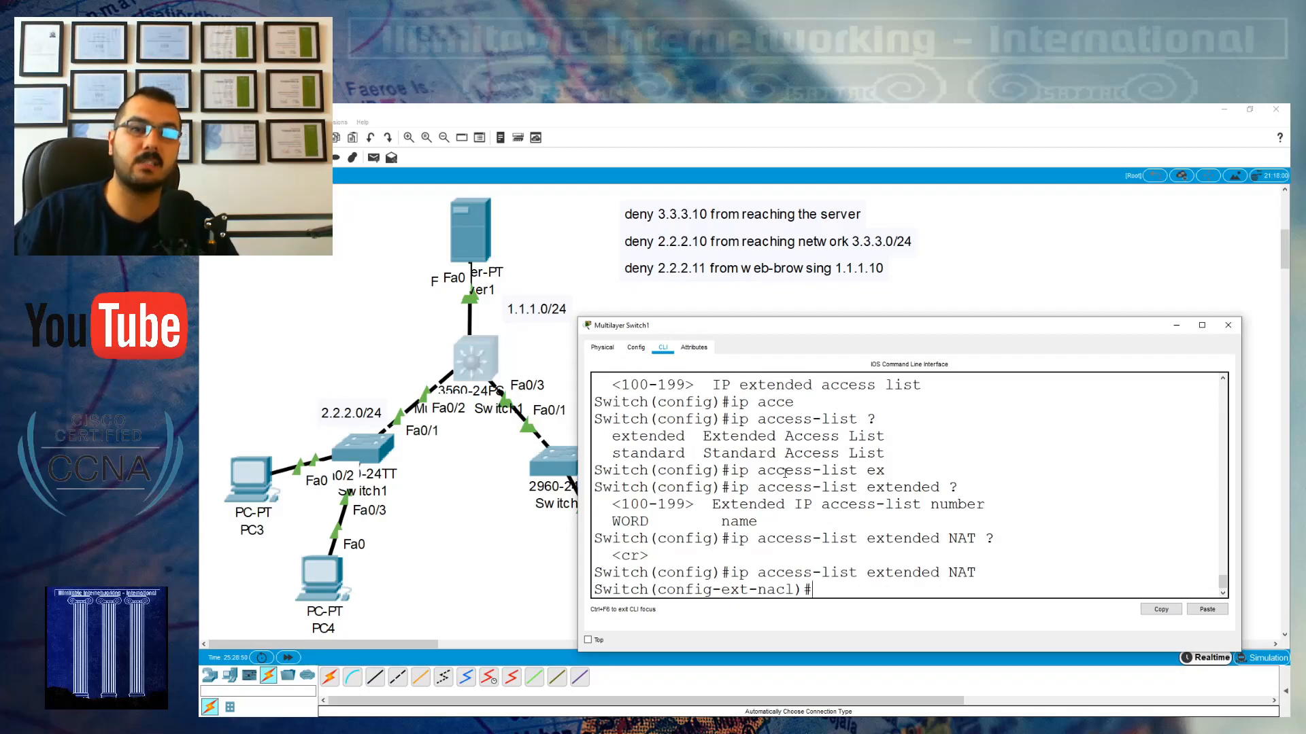
type("per")
key("Tab")
key("BackSpace")
key("BackSpace")
key("BackSpace")
key("BackSpace")
key("BackSpace")
key("BackSpace")
type("de")
key("Tab")
key("BackSpace")
key("BackSpace")
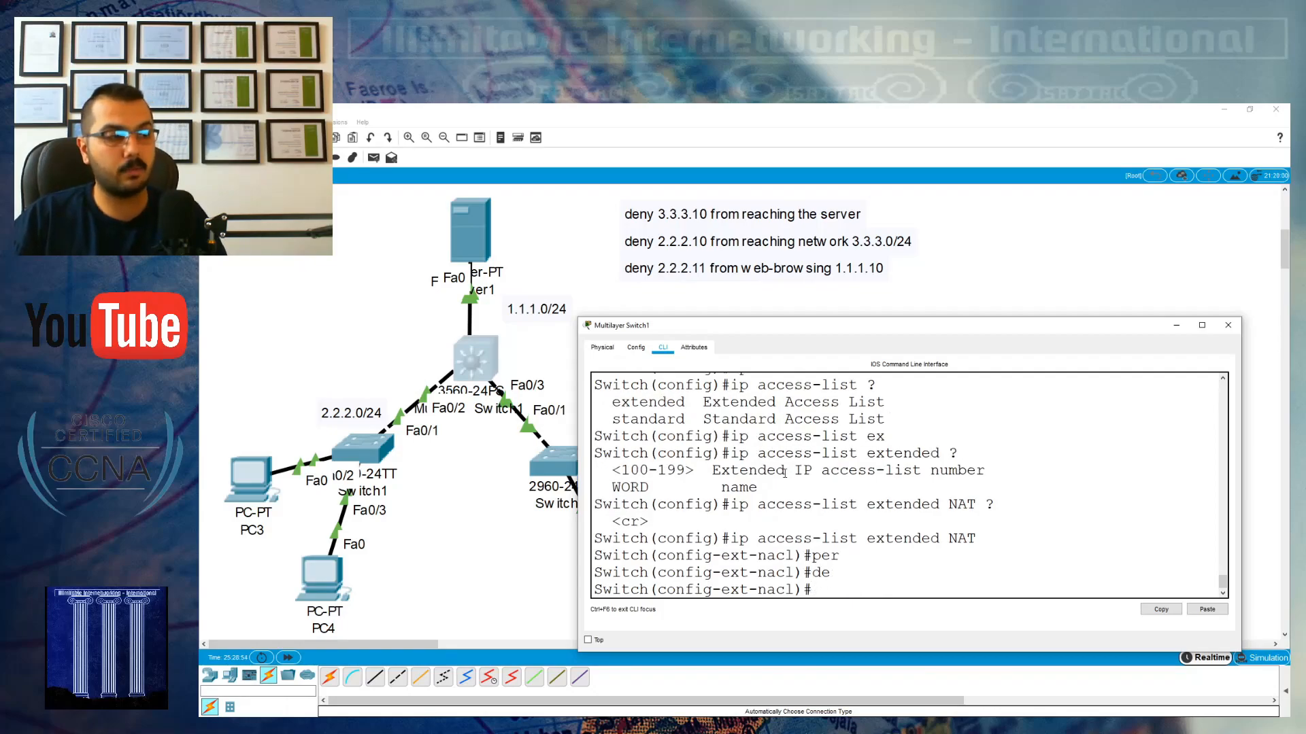
type("den")
key("Tab")
key("BackSpace")
key("BackSpace")
key("BackSpace")
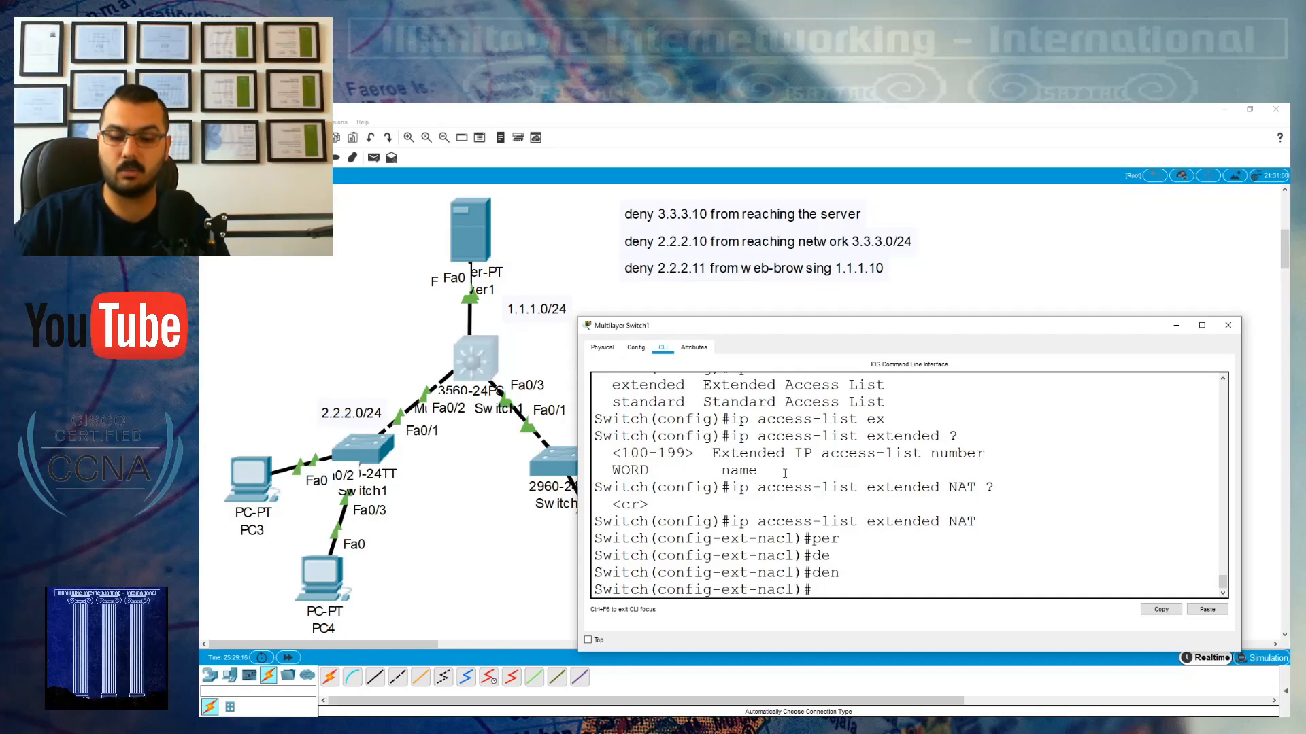
- End configuration mode on Multilayer Switch1 and close its window
type("end")
key("Return")
key("Return")
key("Return")
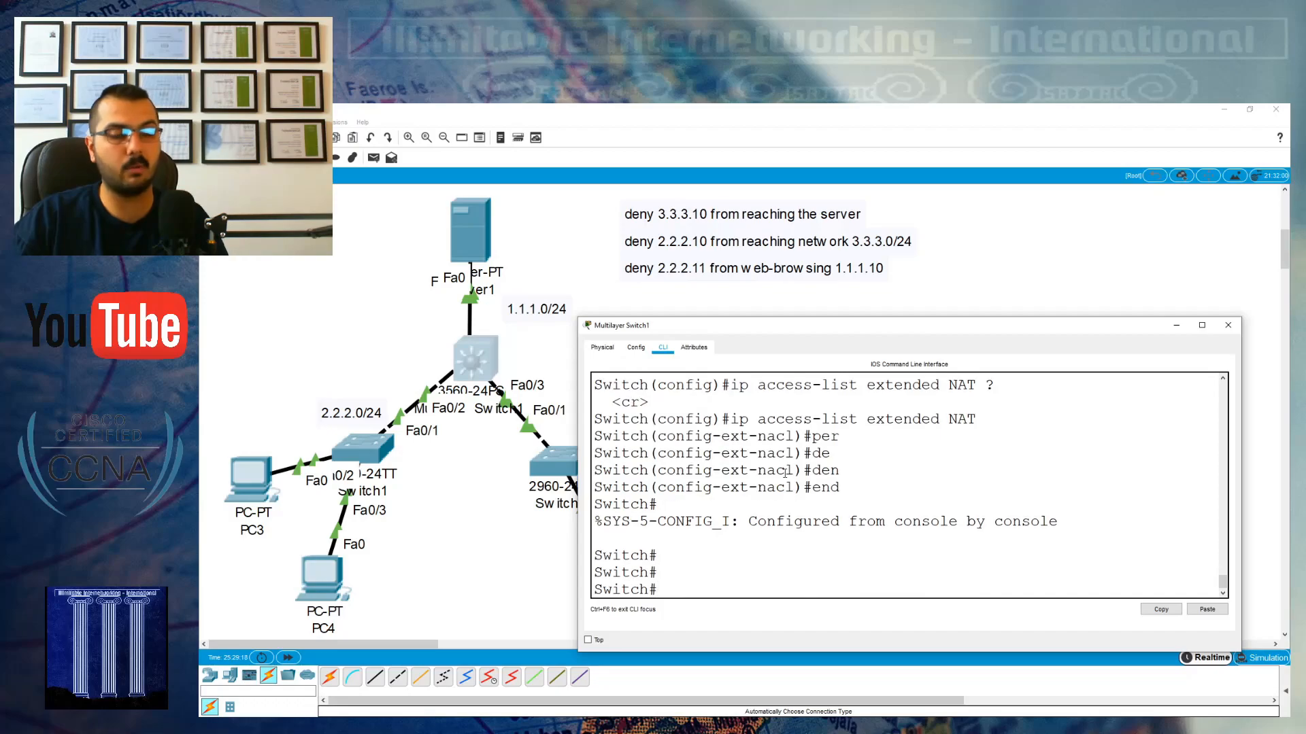
left_click(1228, 325)
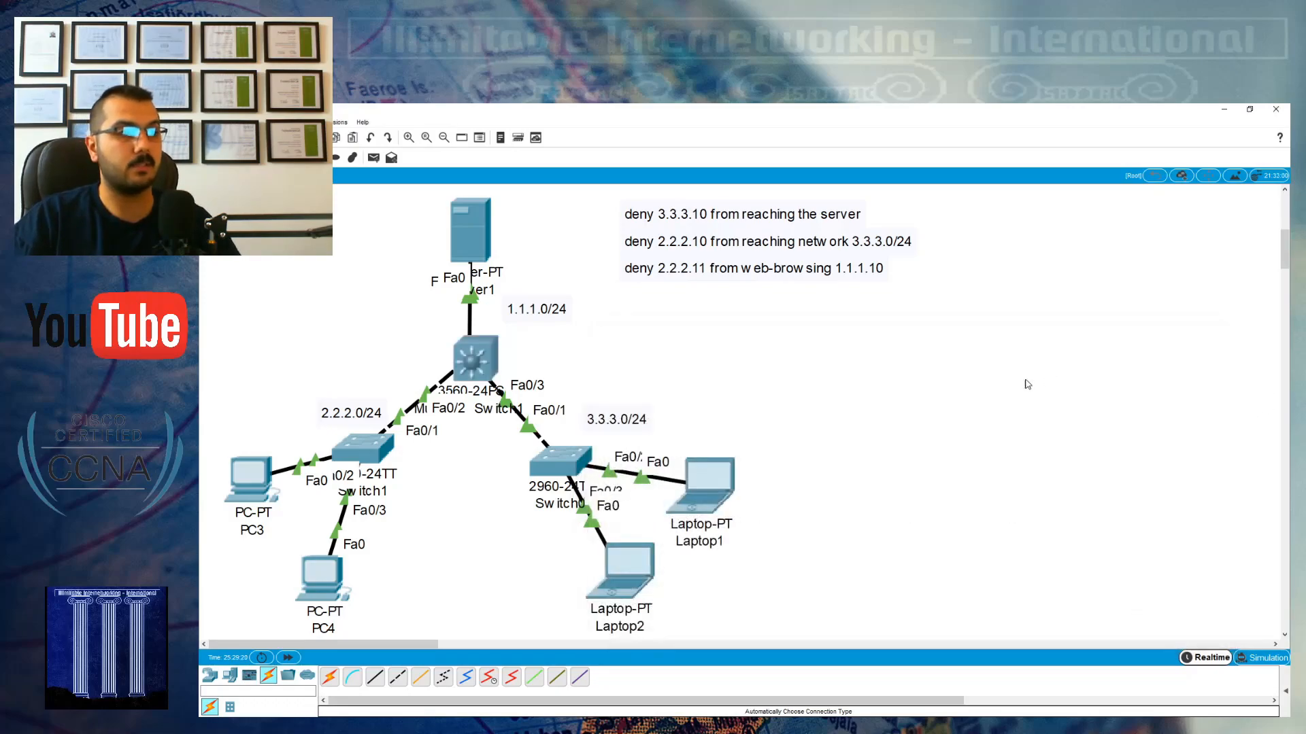